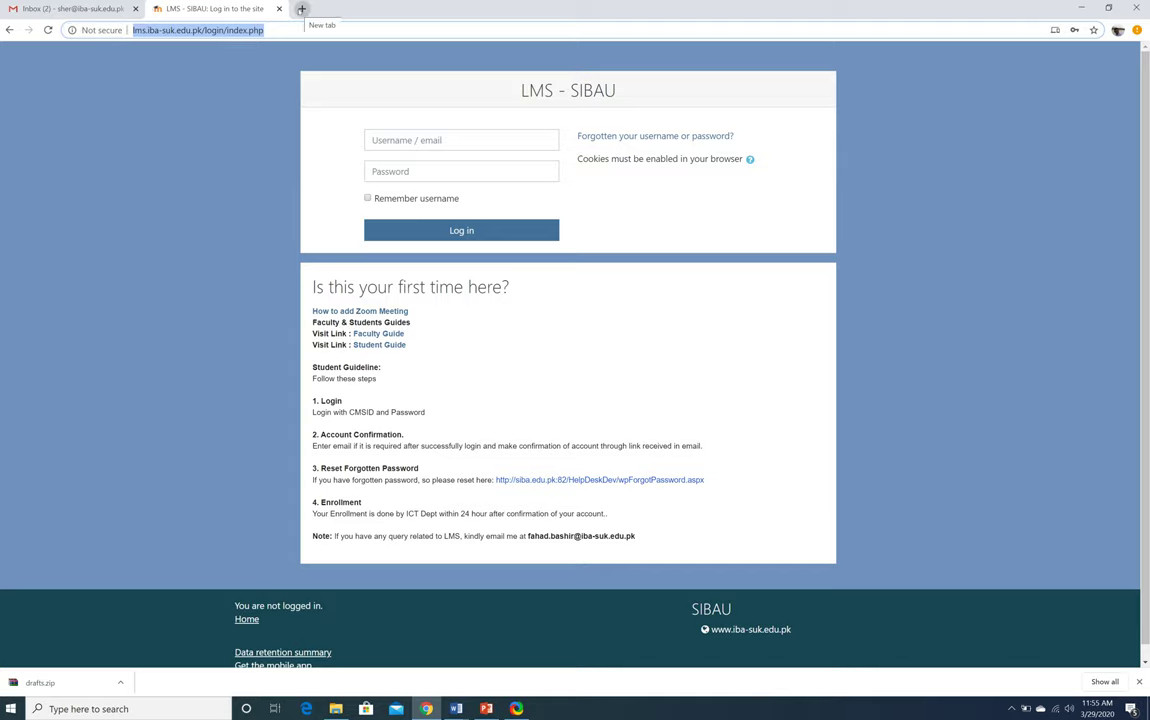
Visit the forgotten-password page, then go back to the LMS - SIBAU login page
{"action": "left_click", "coordinate": [287, 29]}
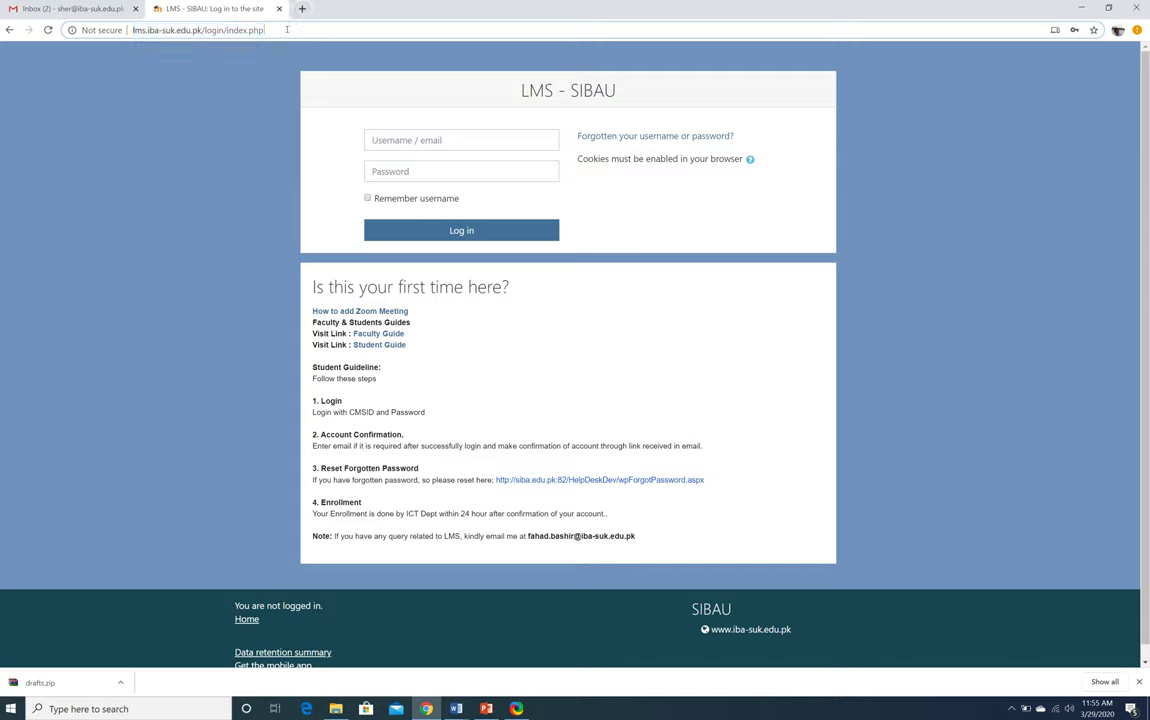
{"action": "left_click", "coordinate": [380, 140]}
{"action": "left_click", "coordinate": [663, 212]}
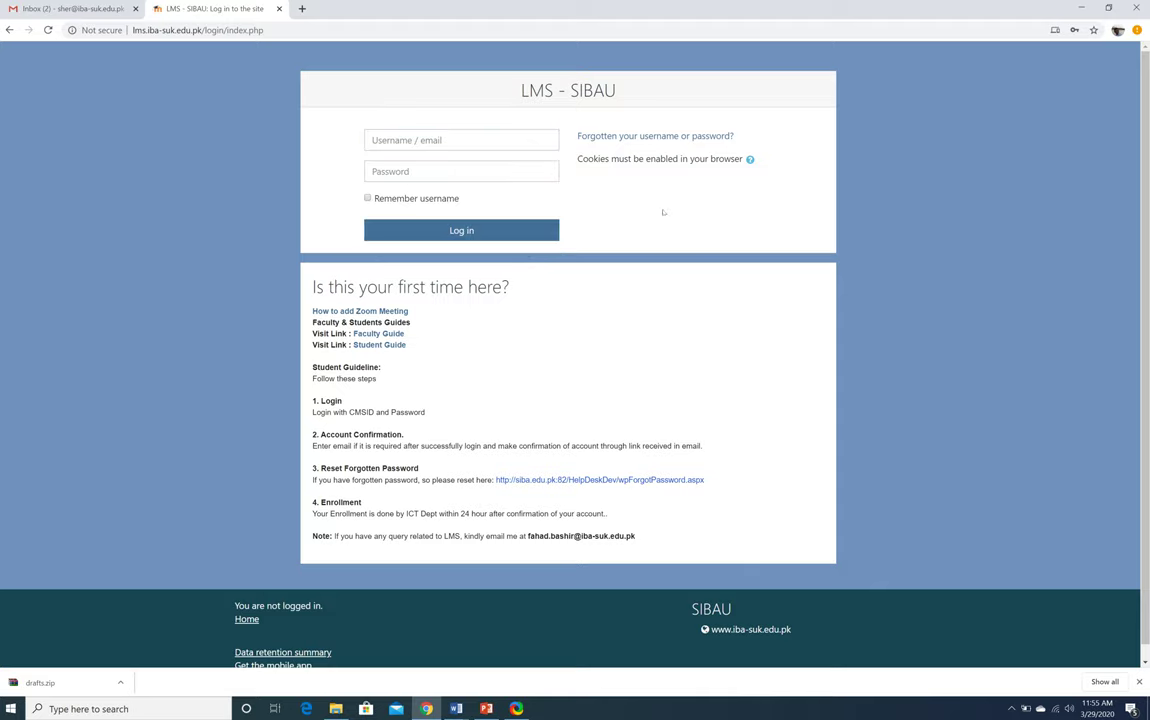
{"action": "left_click", "coordinate": [679, 139]}
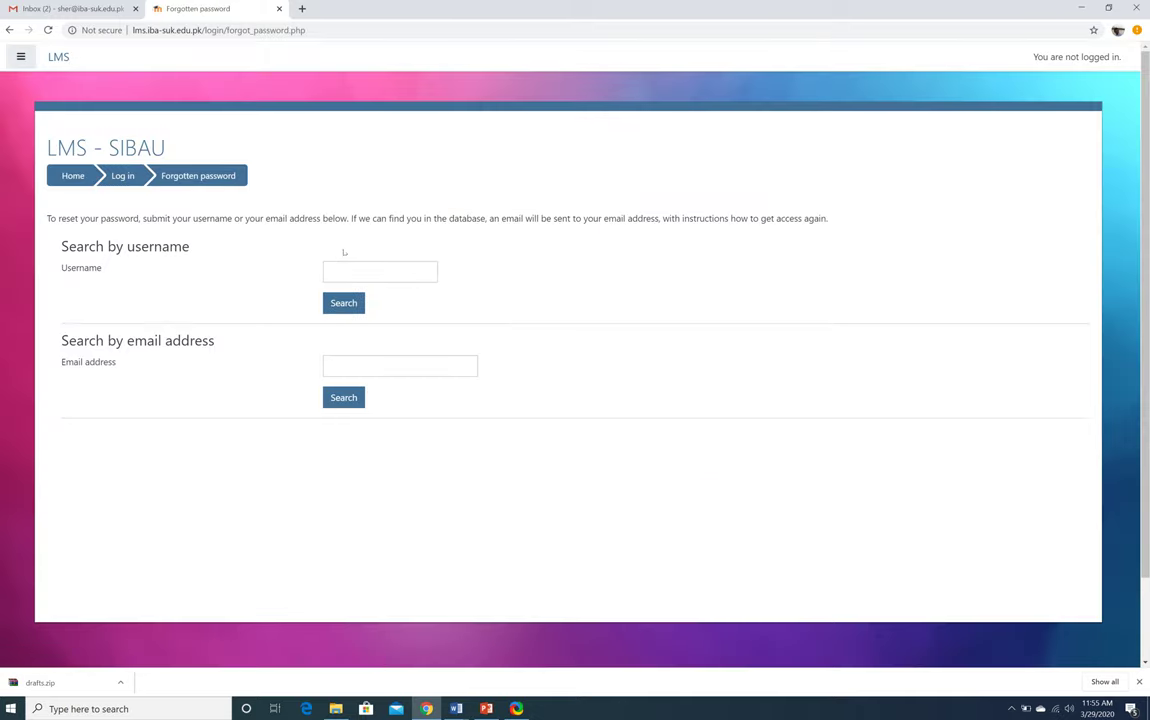
{"action": "left_click", "coordinate": [352, 369]}
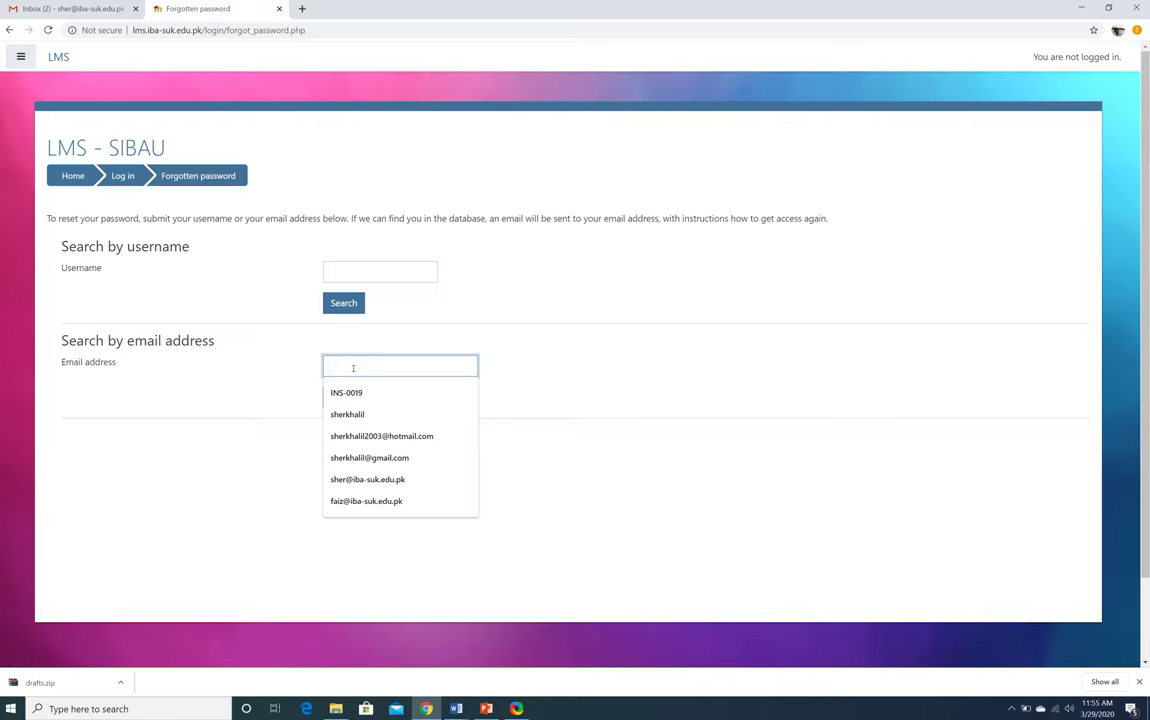
{"action": "left_click", "coordinate": [179, 334]}
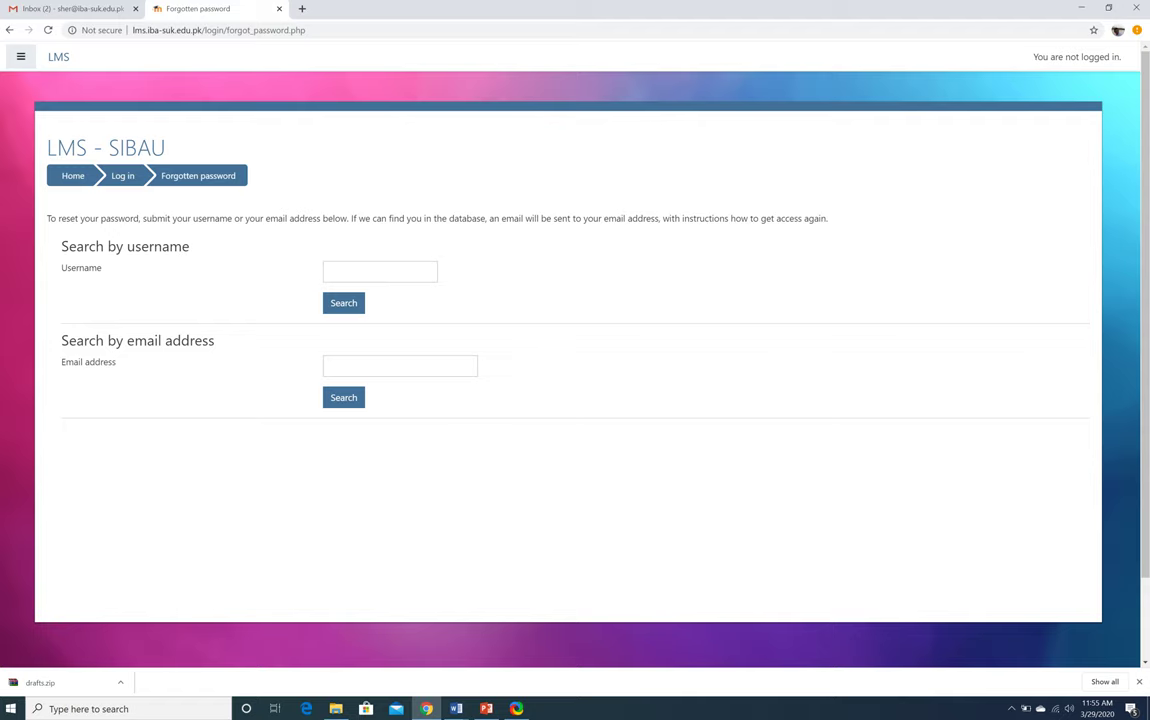
{"action": "left_click", "coordinate": [9, 30]}
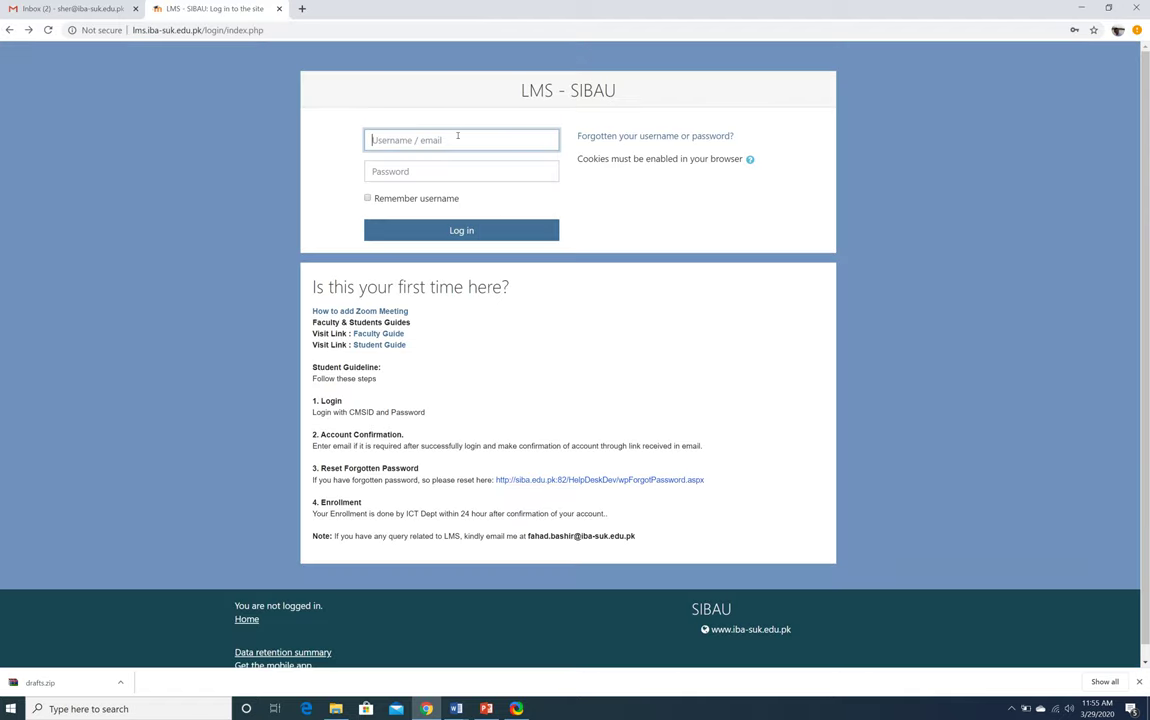
Log in with the saved teacher username and password from autofill
{"action": "left_click", "coordinate": [457, 139]}
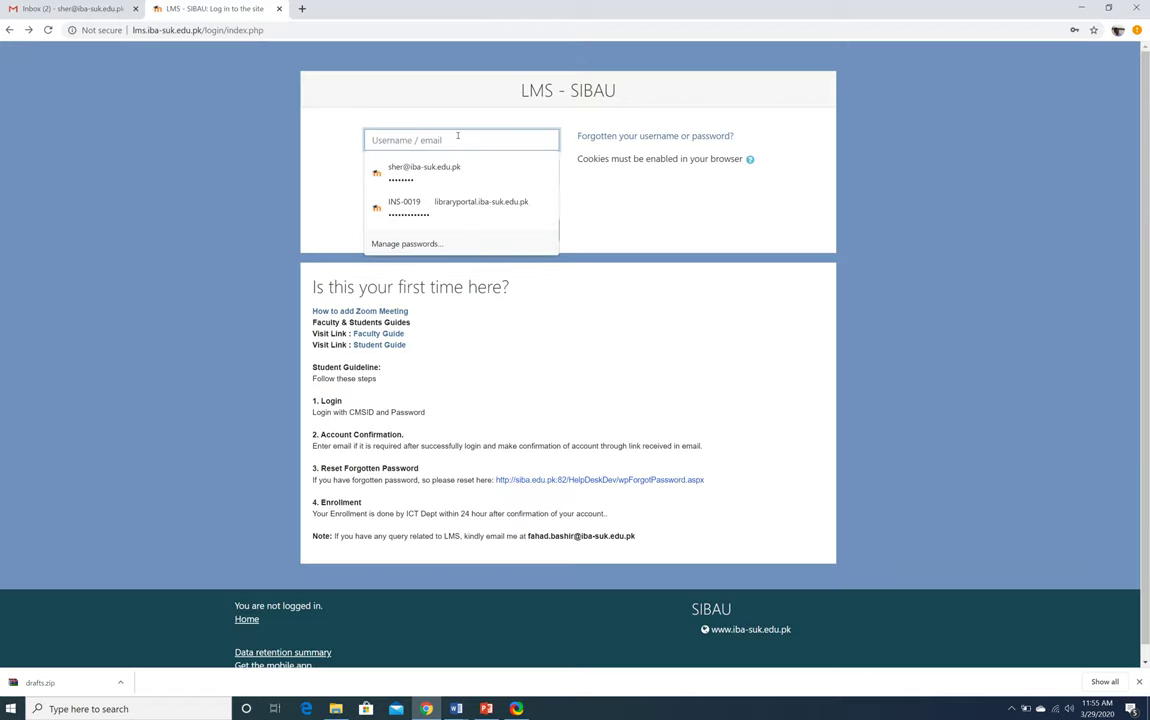
{"action": "left_click", "coordinate": [445, 172]}
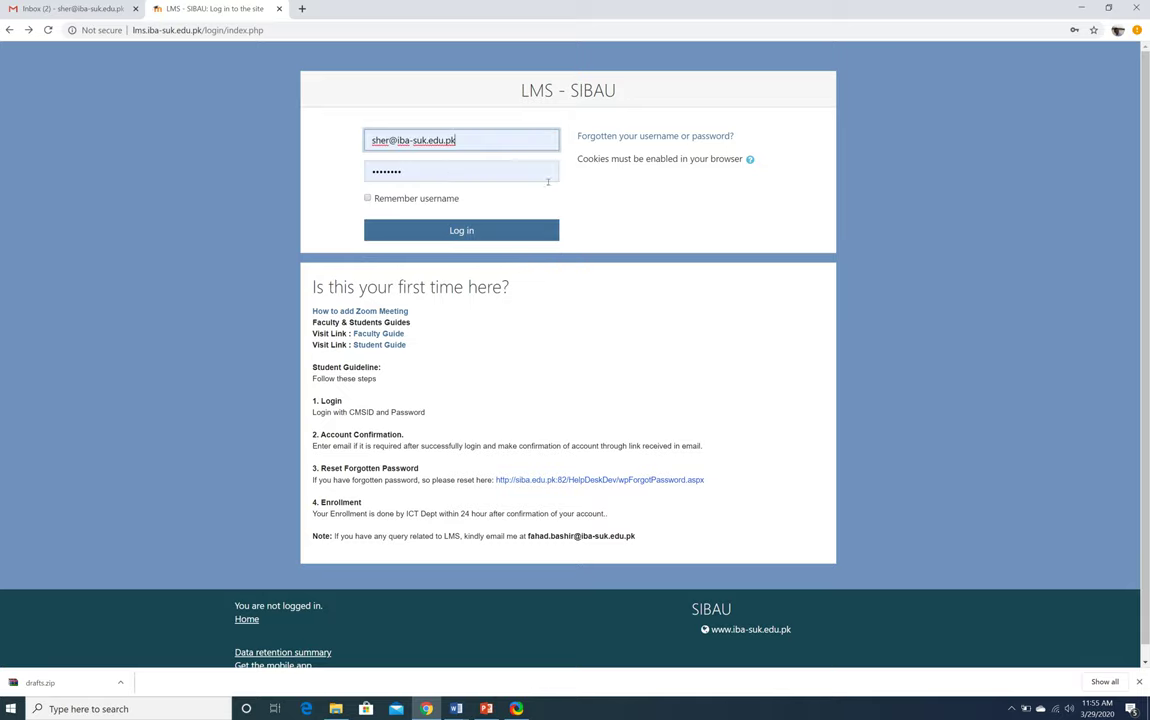
{"action": "left_click", "coordinate": [465, 141]}
{"action": "left_click", "coordinate": [644, 200]}
{"action": "left_click", "coordinate": [495, 228]}
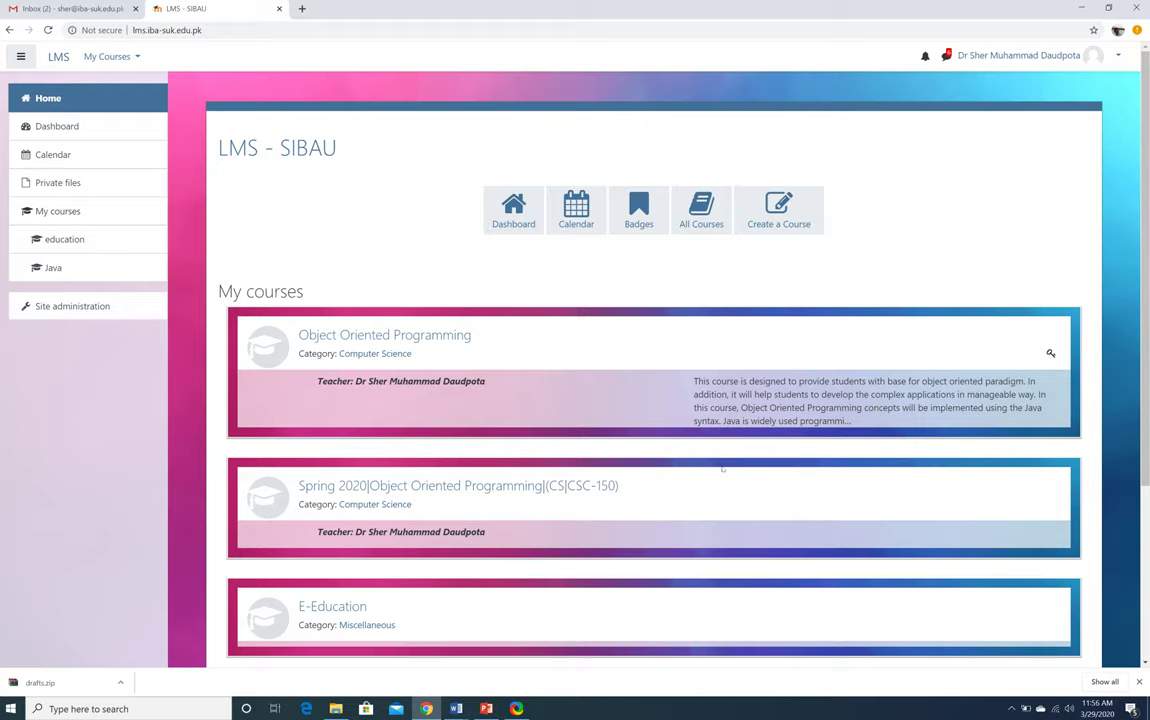
Open the Object Oriented Programming course from My courses
{"action": "scroll", "coordinate": [722, 467], "scroll_direction": "down", "scroll_amount": 3}
{"action": "scroll", "coordinate": [722, 467], "scroll_direction": "up", "scroll_amount": 3}
{"action": "scroll", "coordinate": [722, 467], "scroll_direction": "down", "scroll_amount": 1}
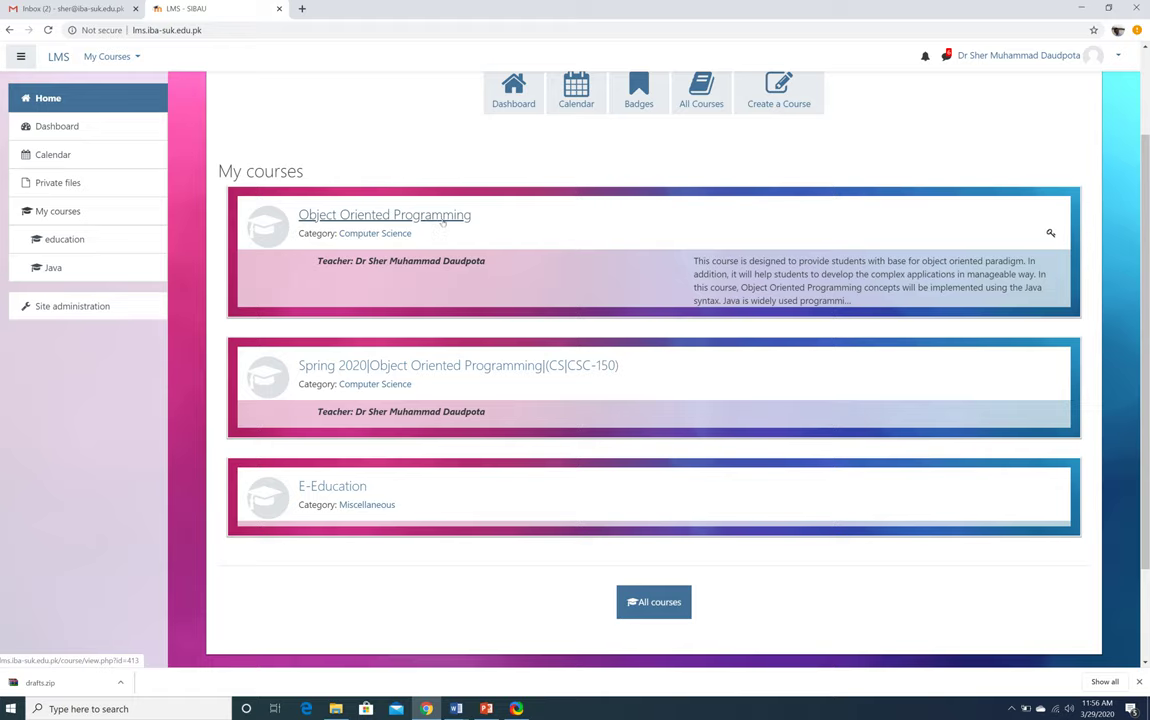
{"action": "left_click", "coordinate": [442, 218]}
Scroll through the course's weekly sections and back up to the top
{"action": "scroll", "coordinate": [655, 454], "scroll_direction": "down", "scroll_amount": 3}
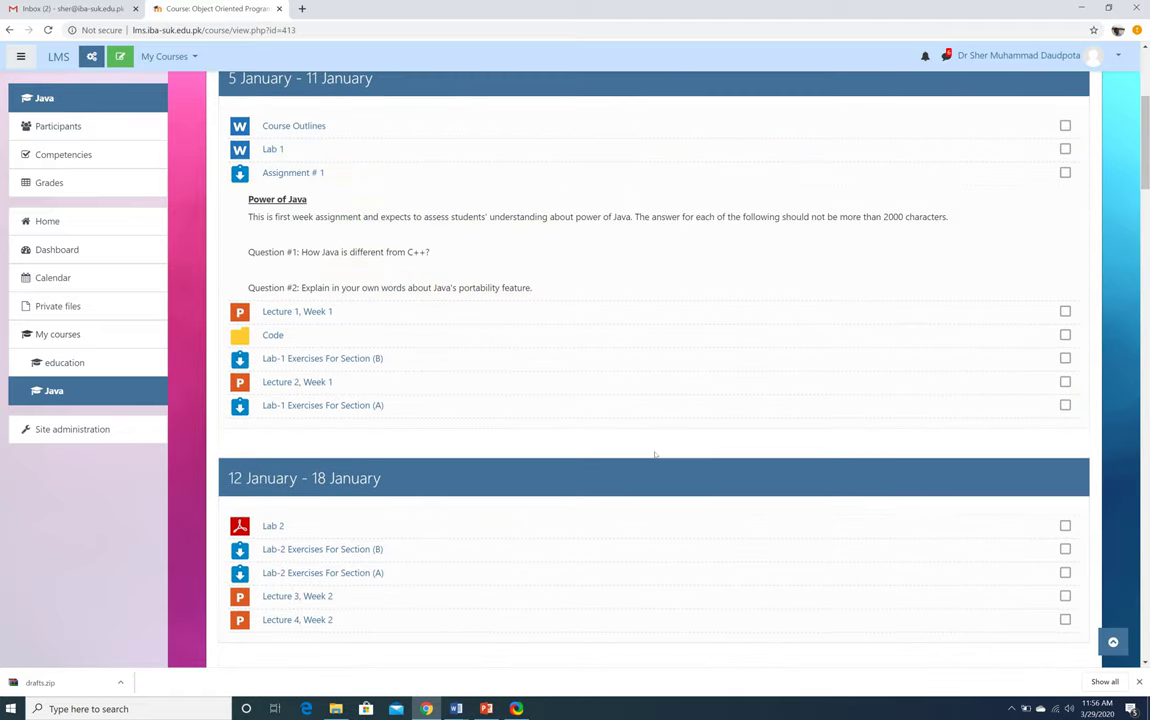
{"action": "scroll", "coordinate": [655, 454], "scroll_direction": "down", "scroll_amount": 3}
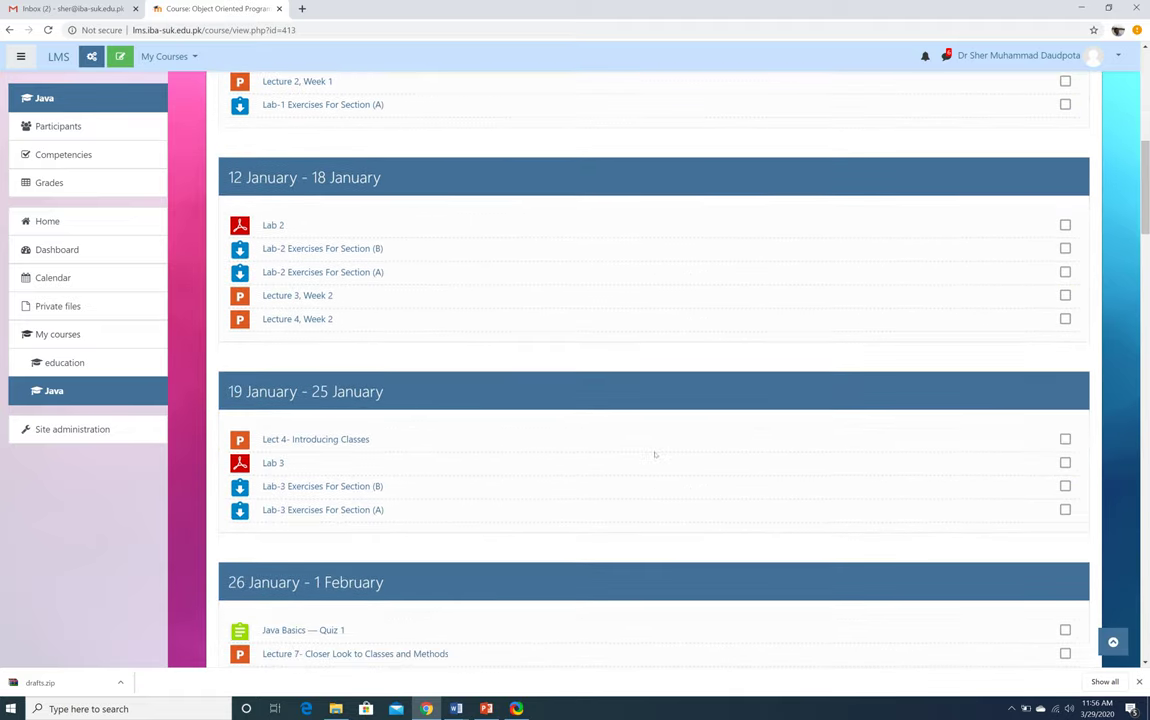
{"action": "scroll", "coordinate": [655, 454], "scroll_direction": "down", "scroll_amount": 1}
{"action": "scroll", "coordinate": [655, 454], "scroll_direction": "down", "scroll_amount": 5}
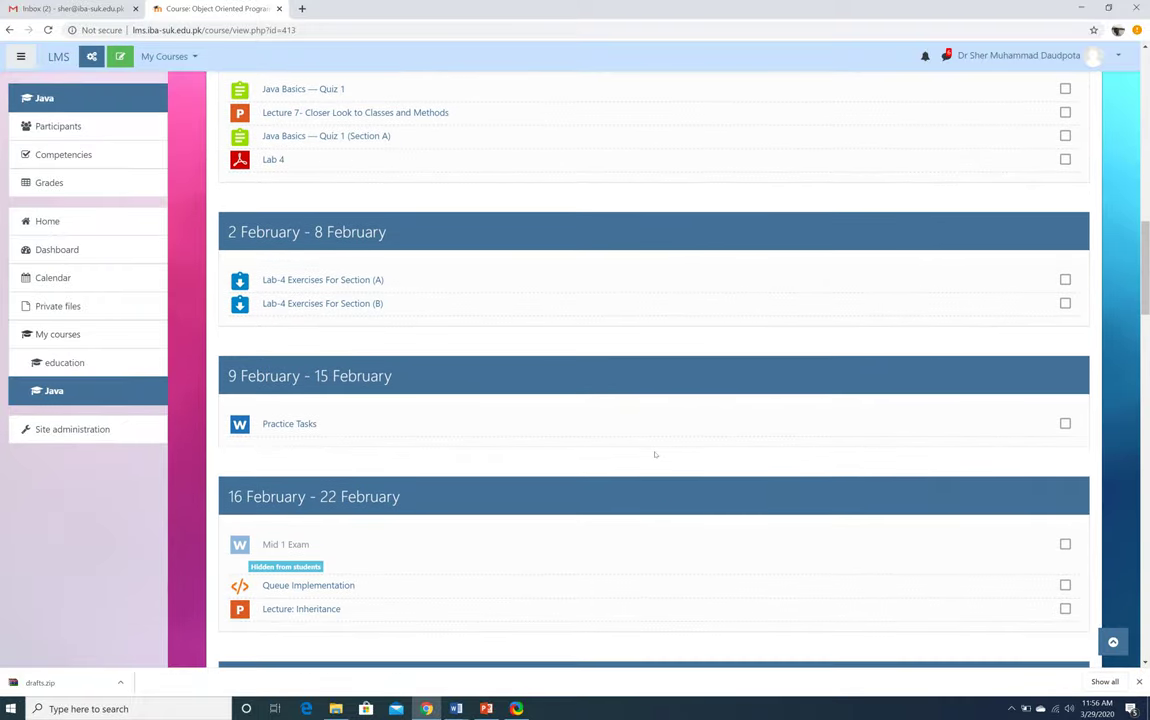
{"action": "scroll", "coordinate": [655, 454], "scroll_direction": "down", "scroll_amount": 6}
{"action": "scroll", "coordinate": [655, 454], "scroll_direction": "down", "scroll_amount": 12}
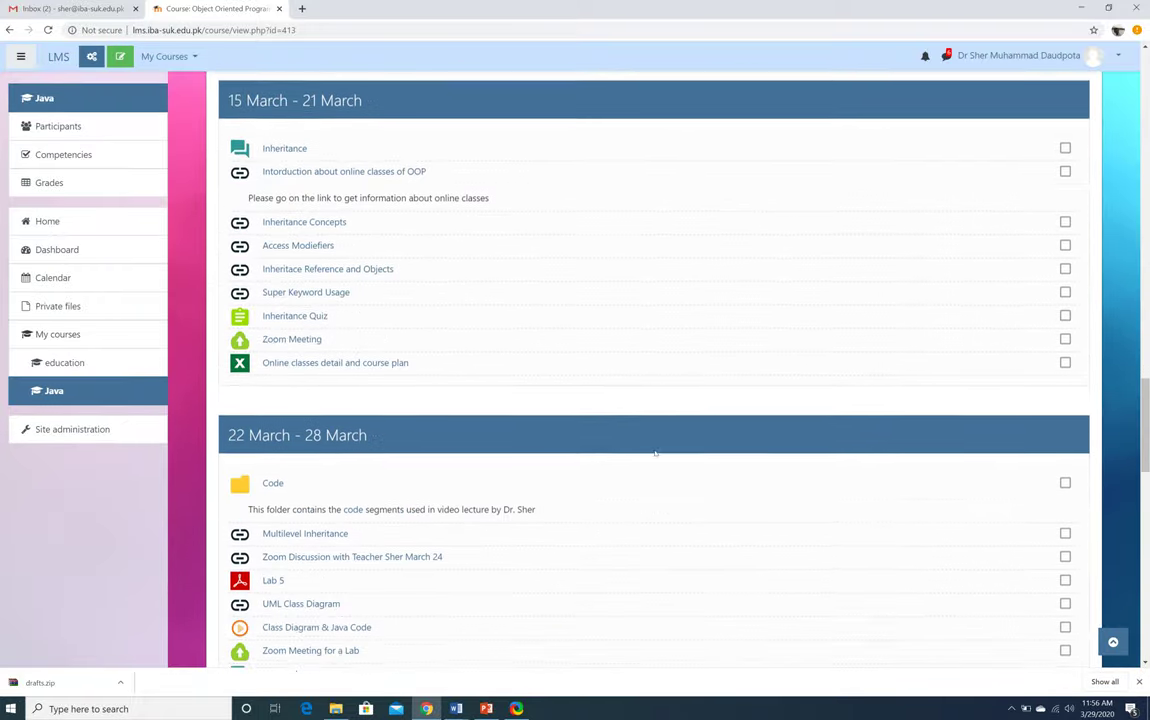
{"action": "scroll", "coordinate": [655, 454], "scroll_direction": "down", "scroll_amount": 1}
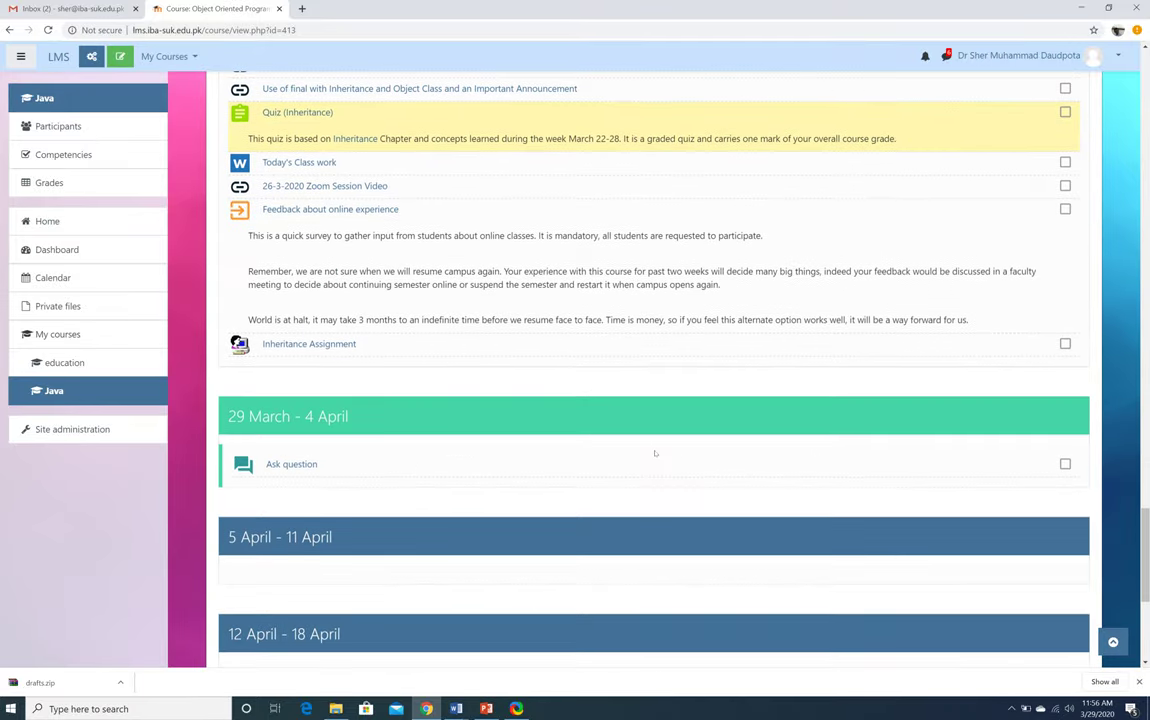
{"action": "scroll", "coordinate": [655, 454], "scroll_direction": "down", "scroll_amount": 1}
{"action": "scroll", "coordinate": [655, 454], "scroll_direction": "down", "scroll_amount": 3}
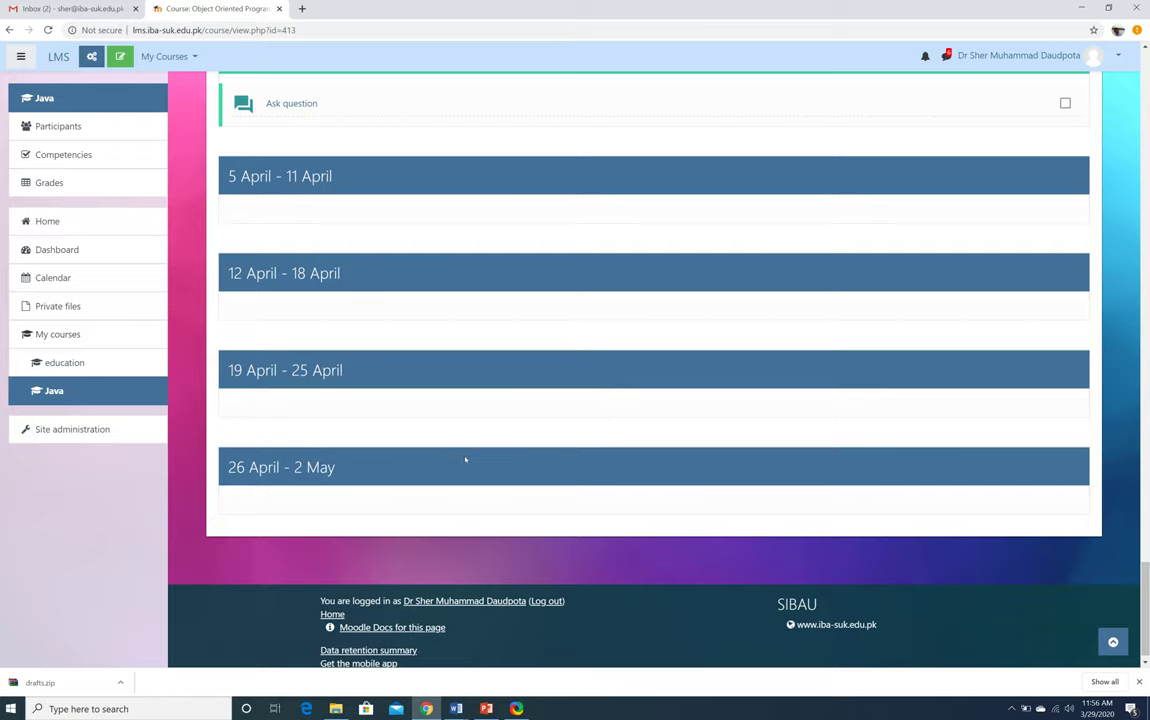
{"action": "scroll", "coordinate": [465, 459], "scroll_direction": "up", "scroll_amount": 1}
{"action": "scroll", "coordinate": [465, 459], "scroll_direction": "down", "scroll_amount": 2}
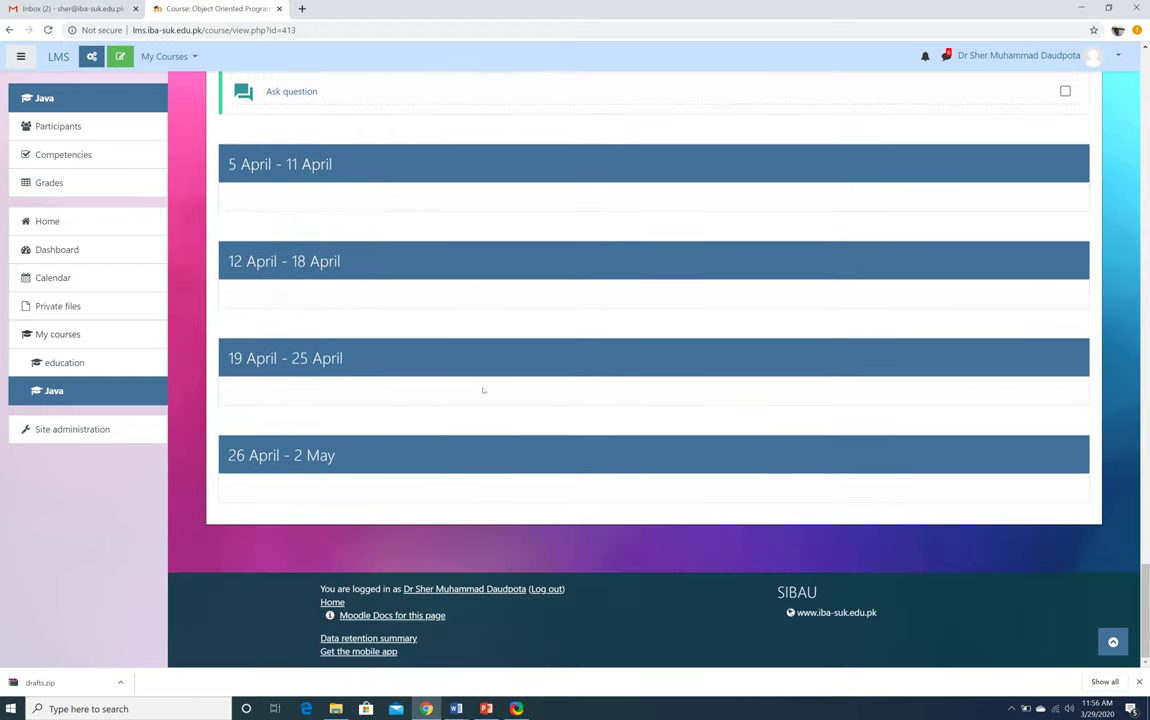
{"action": "scroll", "coordinate": [483, 390], "scroll_direction": "up", "scroll_amount": 5}
{"action": "scroll", "coordinate": [483, 390], "scroll_direction": "up", "scroll_amount": 10}
{"action": "scroll", "coordinate": [483, 390], "scroll_direction": "up", "scroll_amount": 10}
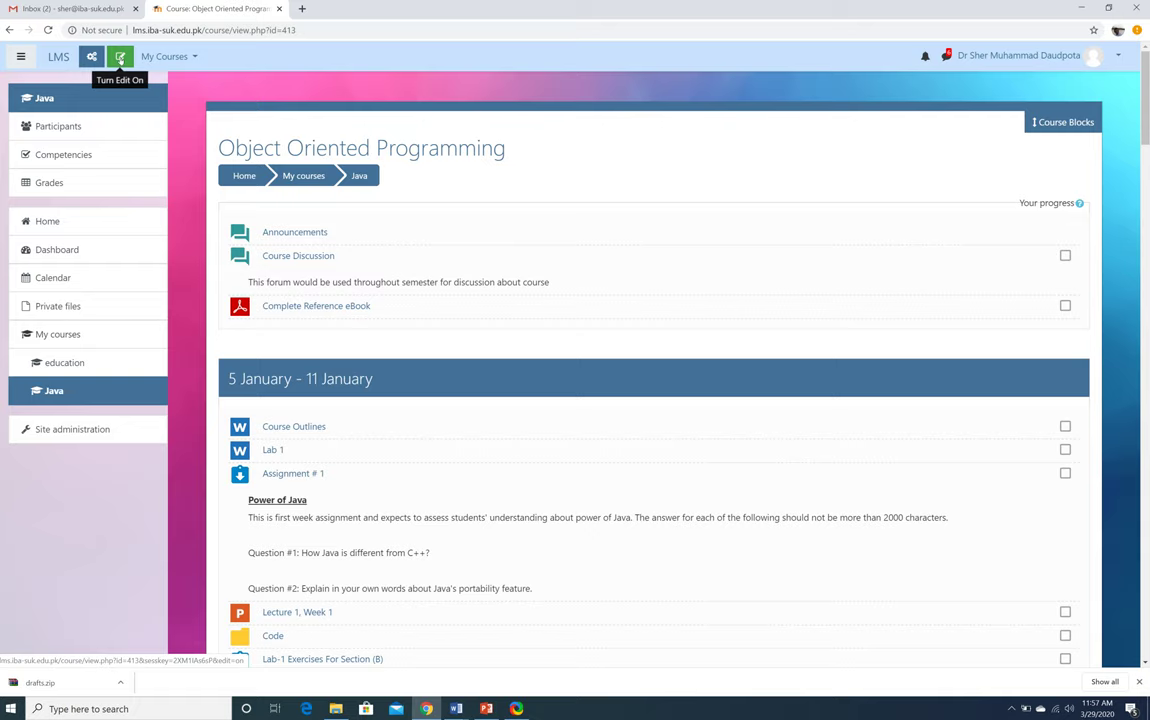
Turn editing on for the Java course and scroll to the 29 March - 4 April week
{"action": "left_click", "coordinate": [120, 58]}
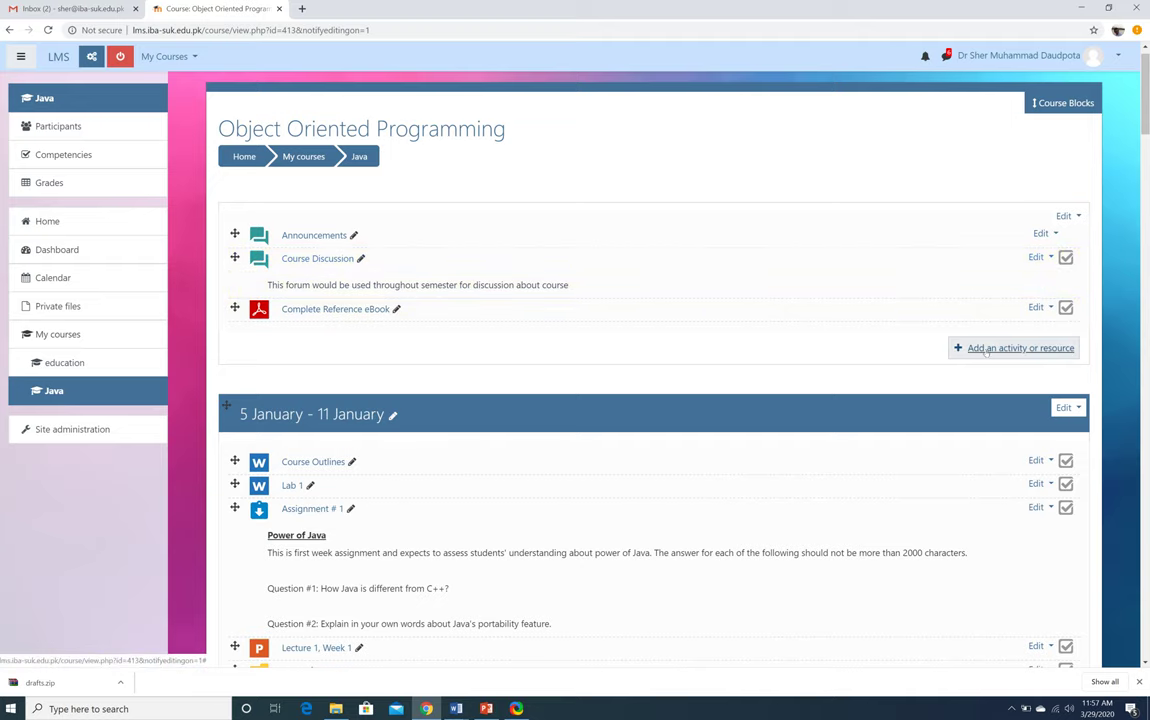
{"action": "scroll", "coordinate": [985, 355], "scroll_direction": "down", "scroll_amount": 3}
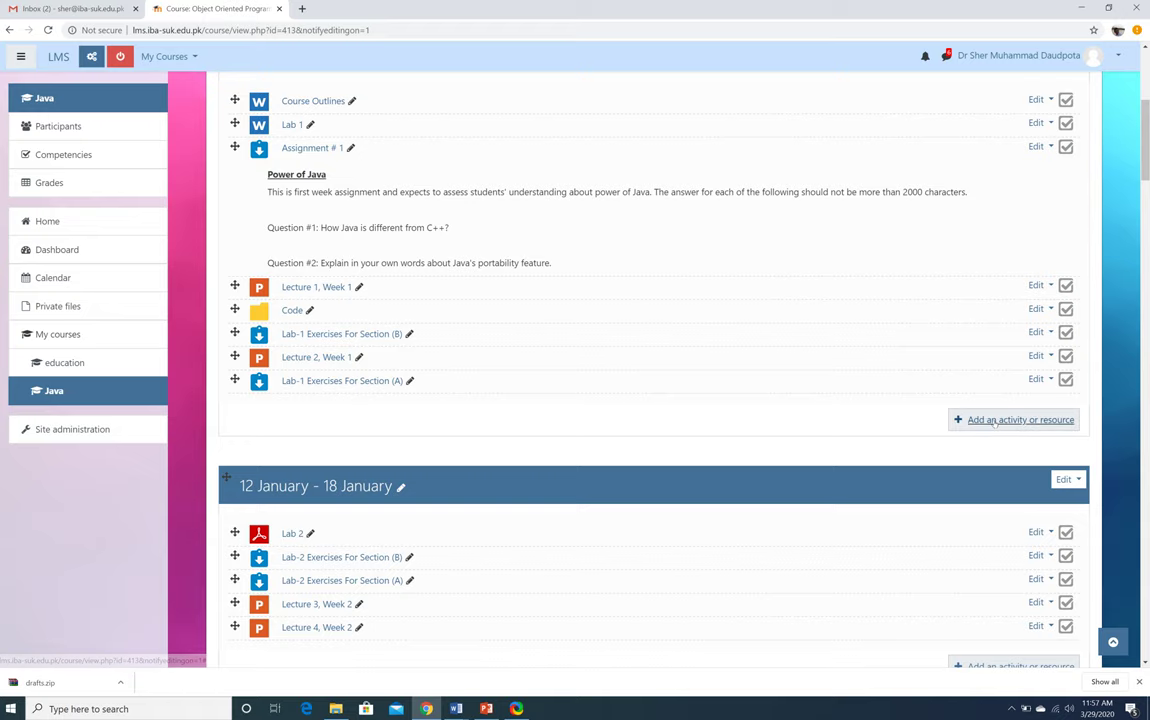
{"action": "scroll", "coordinate": [972, 457], "scroll_direction": "down", "scroll_amount": 7}
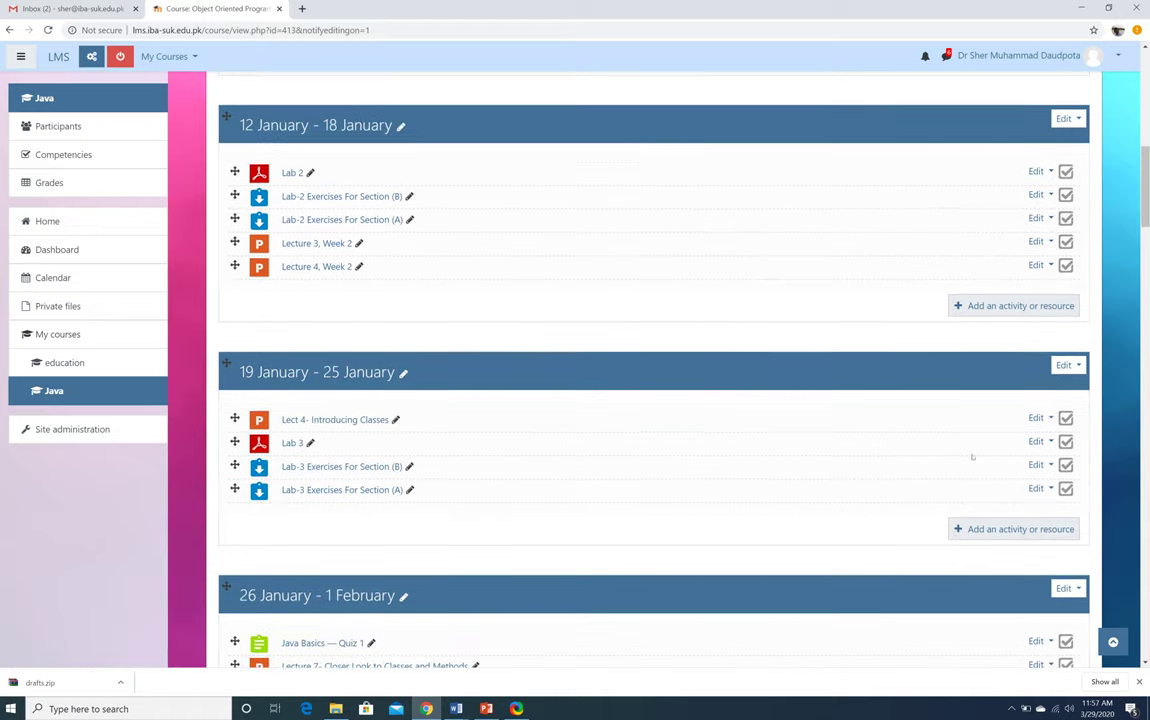
{"action": "scroll", "coordinate": [972, 457], "scroll_direction": "down", "scroll_amount": 10}
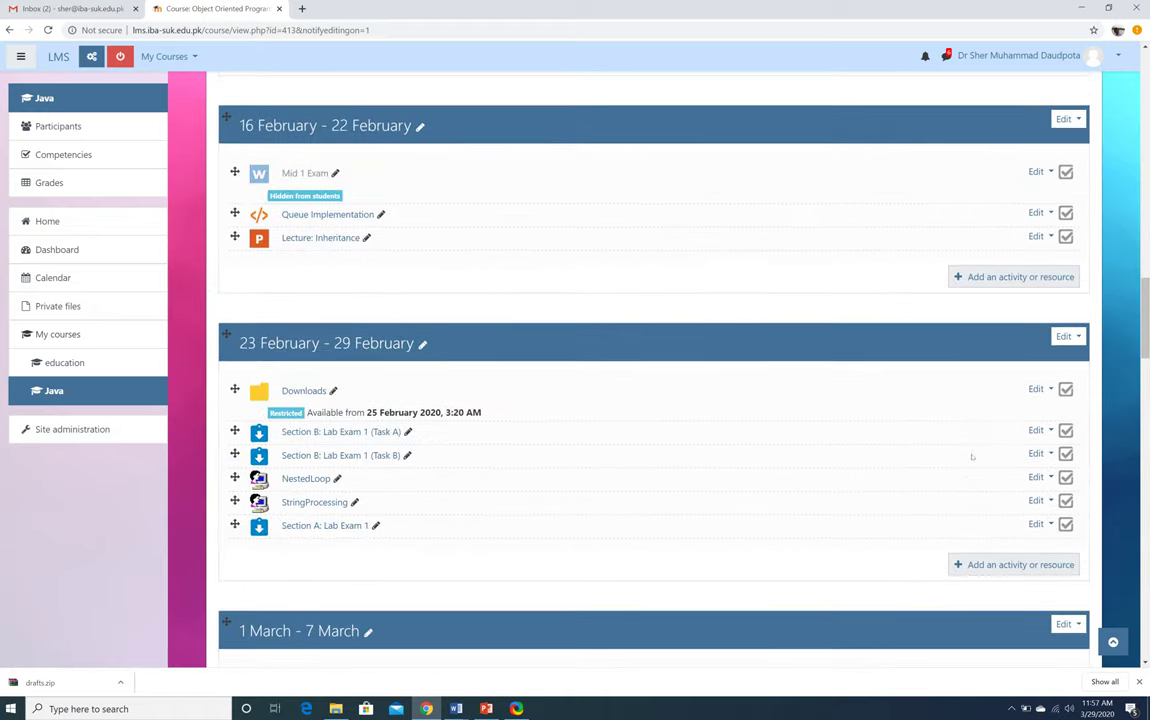
{"action": "scroll", "coordinate": [972, 457], "scroll_direction": "down", "scroll_amount": 12}
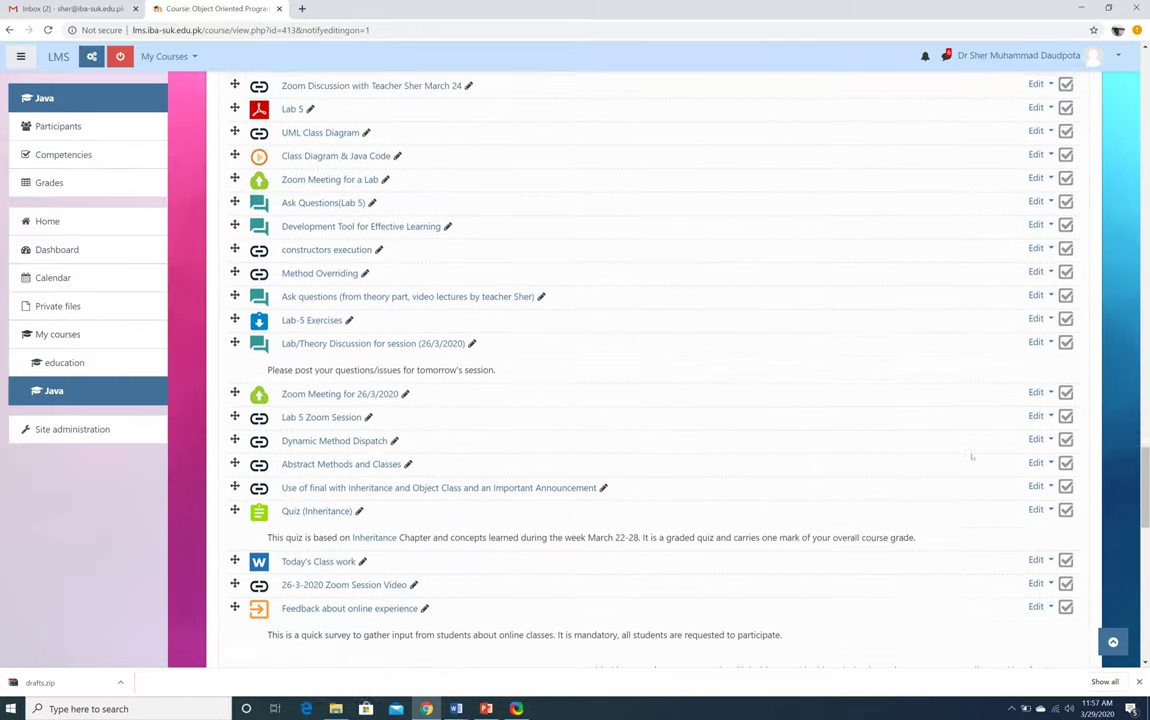
{"action": "scroll", "coordinate": [972, 457], "scroll_direction": "up", "scroll_amount": 1}
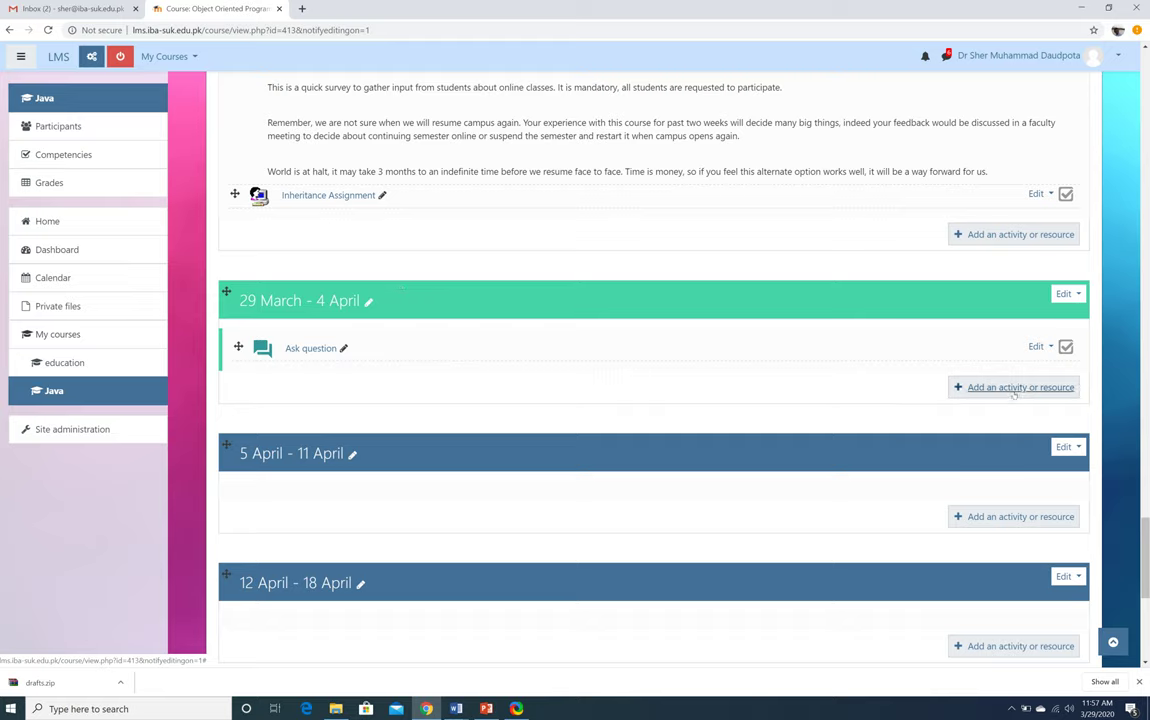
{"action": "scroll", "coordinate": [821, 362], "scroll_direction": "up", "scroll_amount": 3}
{"action": "scroll", "coordinate": [821, 362], "scroll_direction": "up", "scroll_amount": 6}
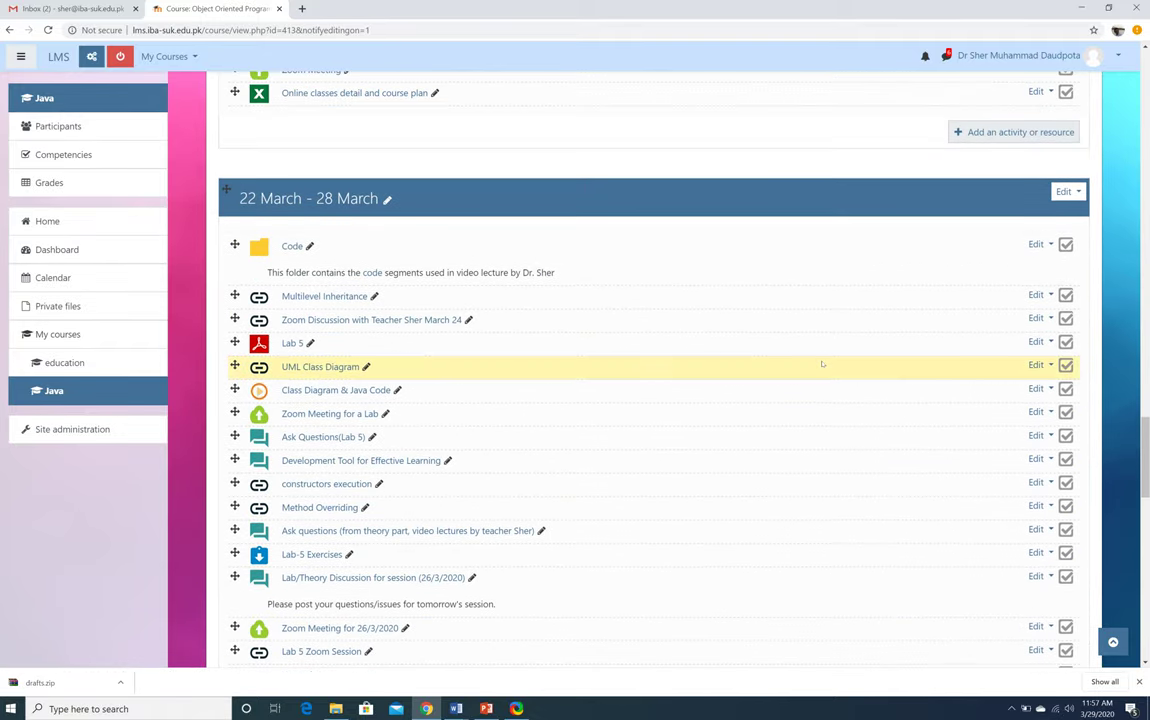
{"action": "scroll", "coordinate": [822, 364], "scroll_direction": "up", "scroll_amount": 5}
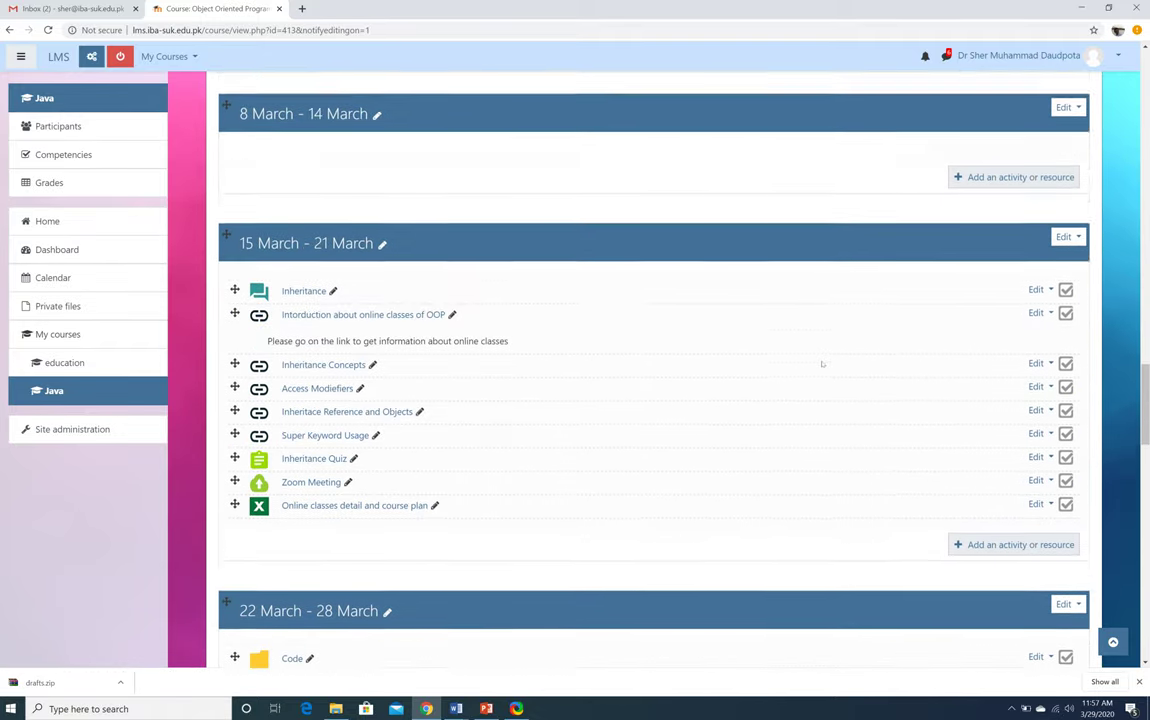
{"action": "scroll", "coordinate": [822, 364], "scroll_direction": "down", "scroll_amount": 3}
{"action": "scroll", "coordinate": [822, 364], "scroll_direction": "down", "scroll_amount": 9}
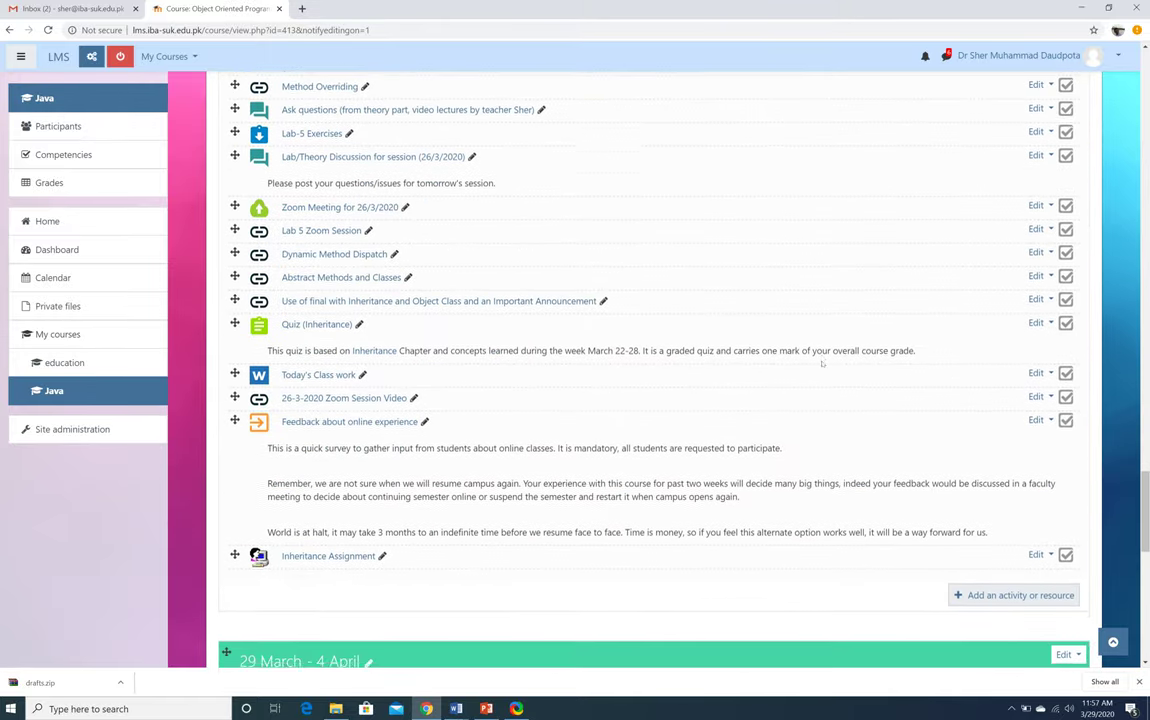
{"action": "scroll", "coordinate": [822, 364], "scroll_direction": "down", "scroll_amount": 5}
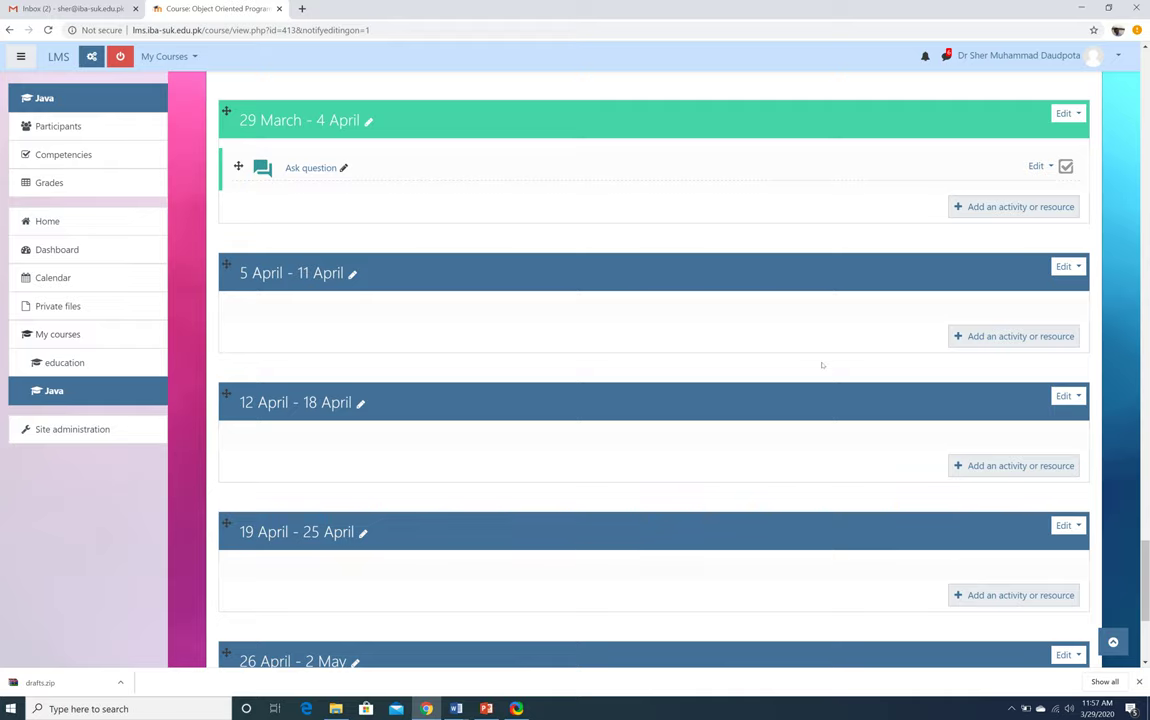
Show PowerPoint slide 3, 'Uploading a lecture/file on LMS', then return to Chrome
{"action": "key", "text": "alt+Tab"}
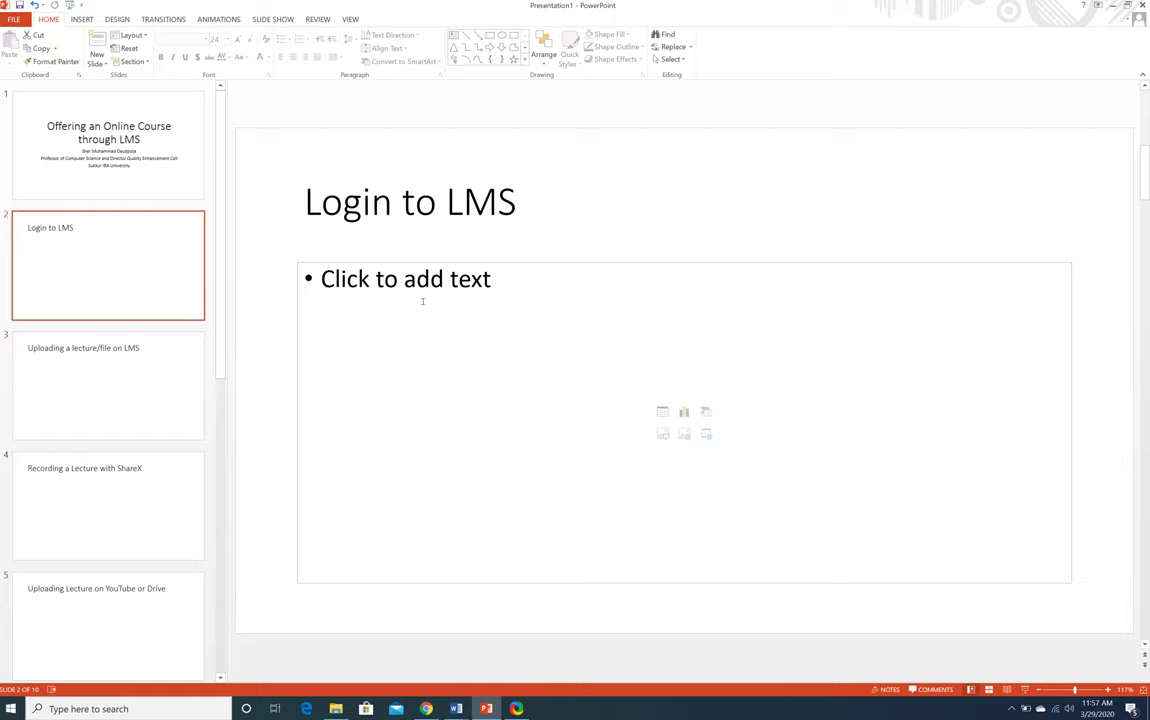
{"action": "left_click", "coordinate": [160, 350]}
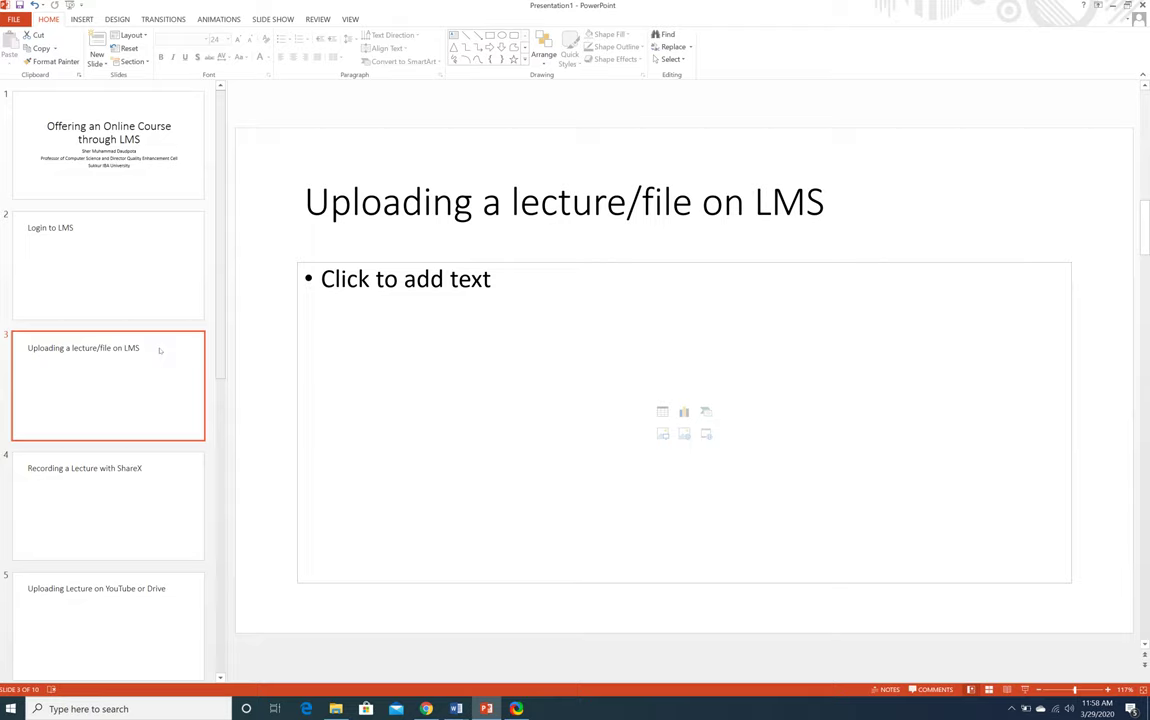
{"action": "key", "text": "alt+Tab"}
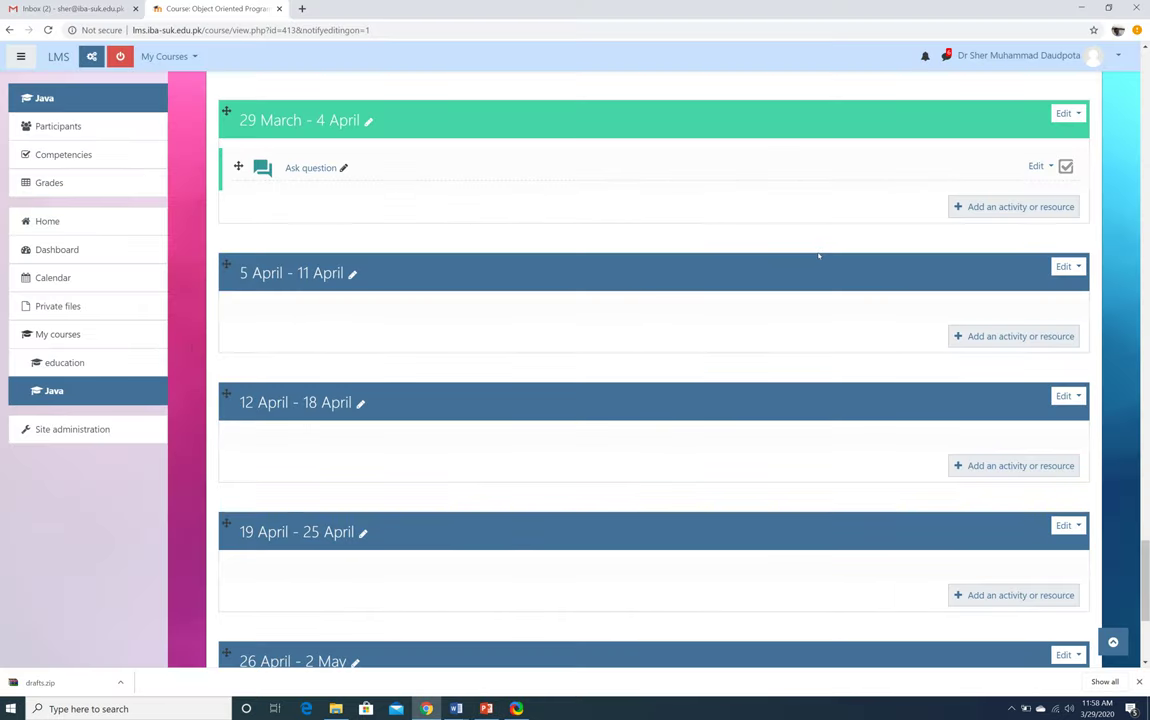
Add a File resource to the 29 March - 4 April week via the activity chooser
{"action": "left_click", "coordinate": [1003, 208]}
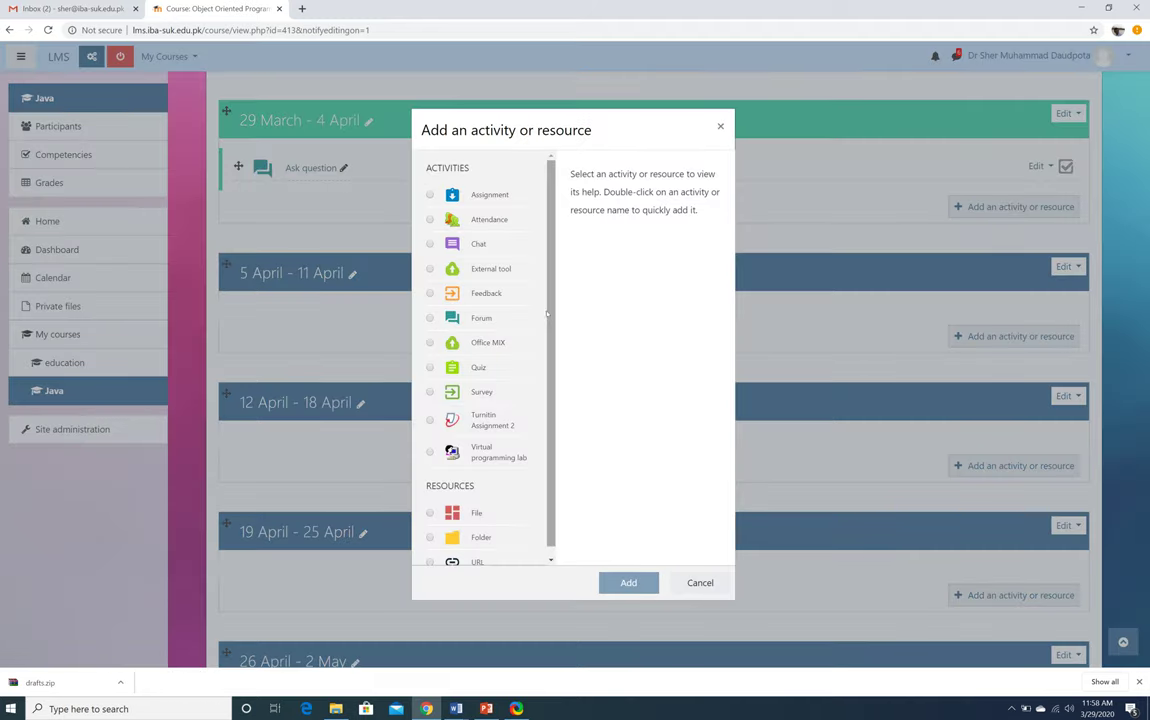
{"action": "scroll", "coordinate": [549, 314], "scroll_direction": "down", "scroll_amount": 1}
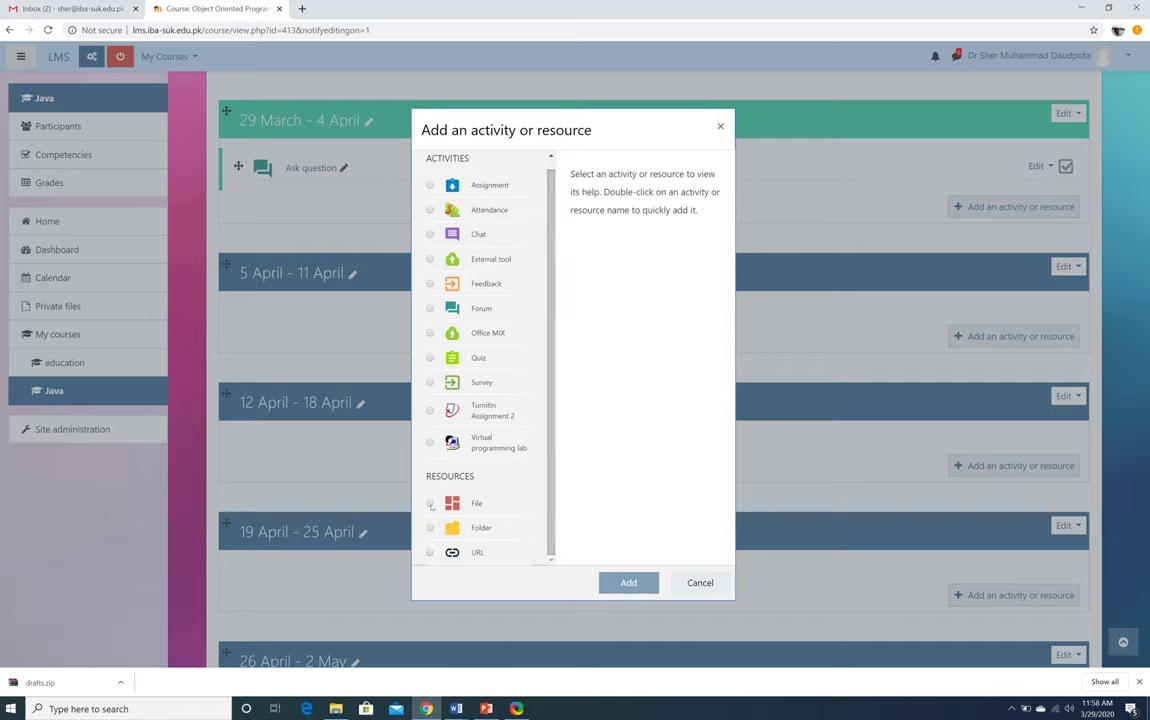
{"action": "left_click", "coordinate": [430, 504]}
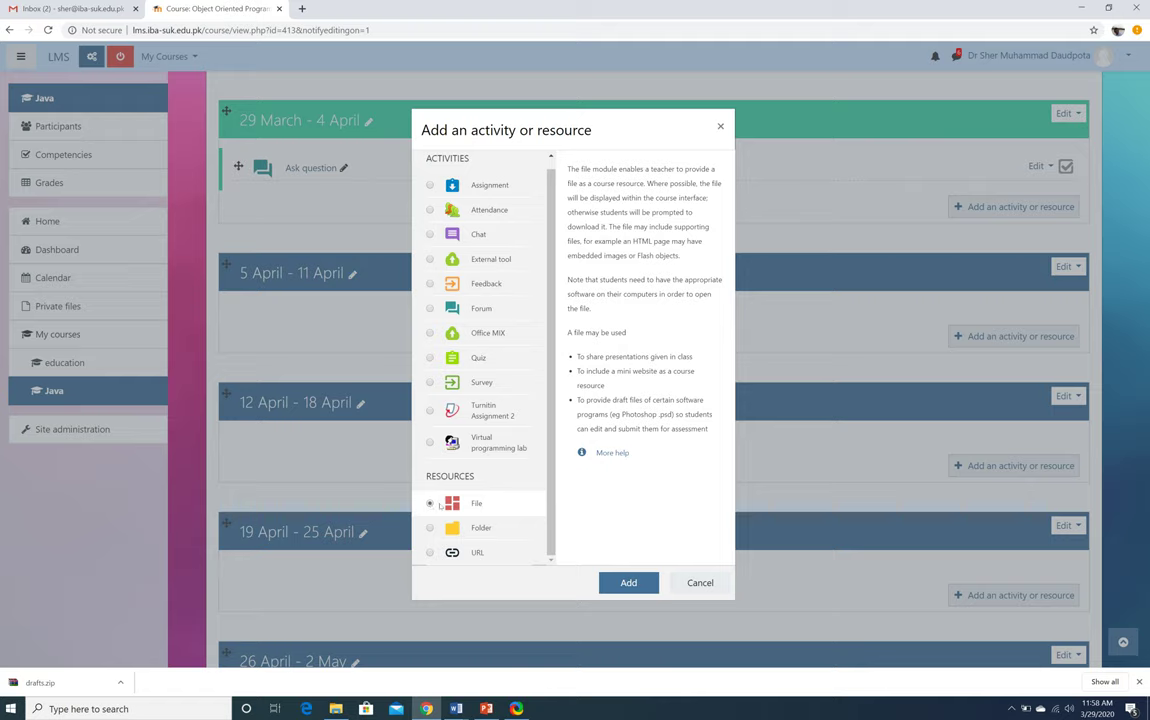
{"action": "left_click", "coordinate": [631, 583]}
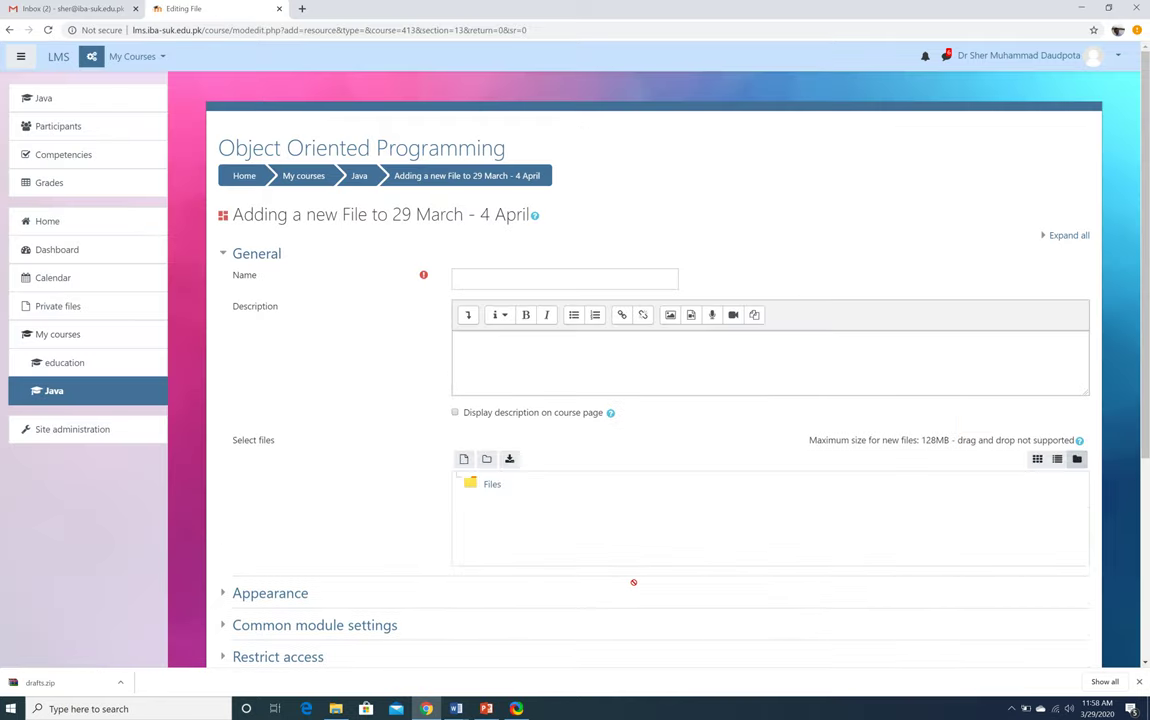
Enter 'Lecture 1' as the resource name
{"action": "left_click", "coordinate": [533, 277]}
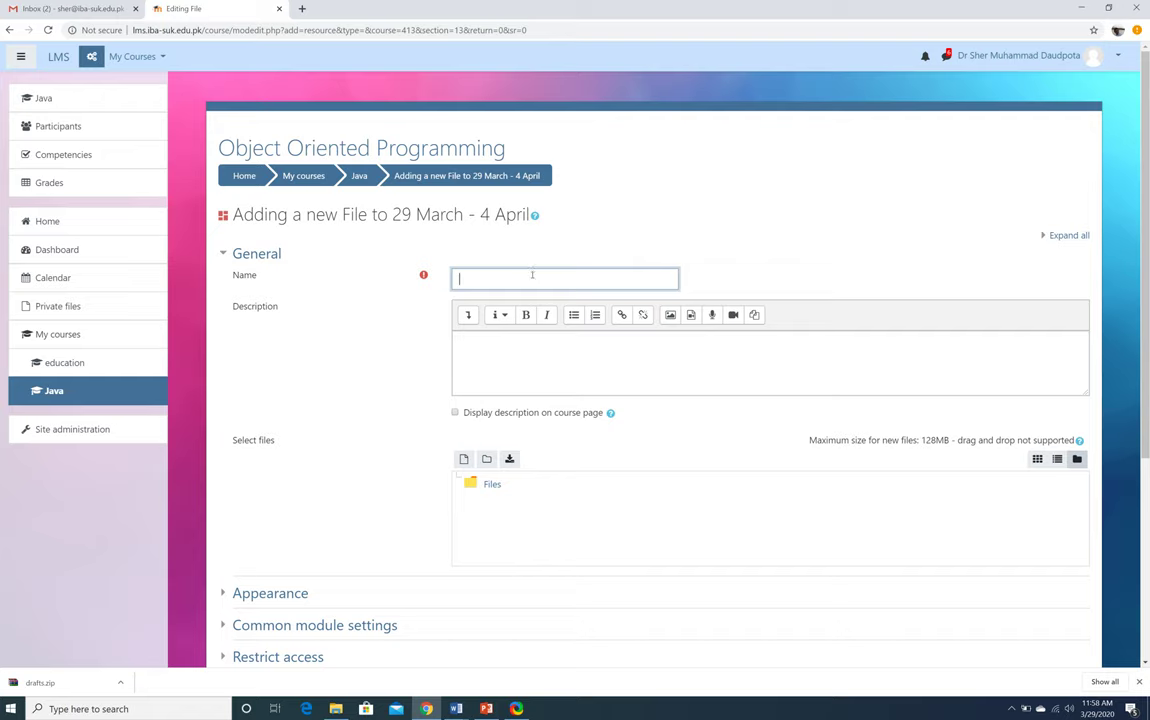
{"action": "type", "text": "Lecture 1"}
Add the description 'This is just a test lecture that I am uploading for faculty understanding.'
{"action": "left_click", "coordinate": [494, 362]}
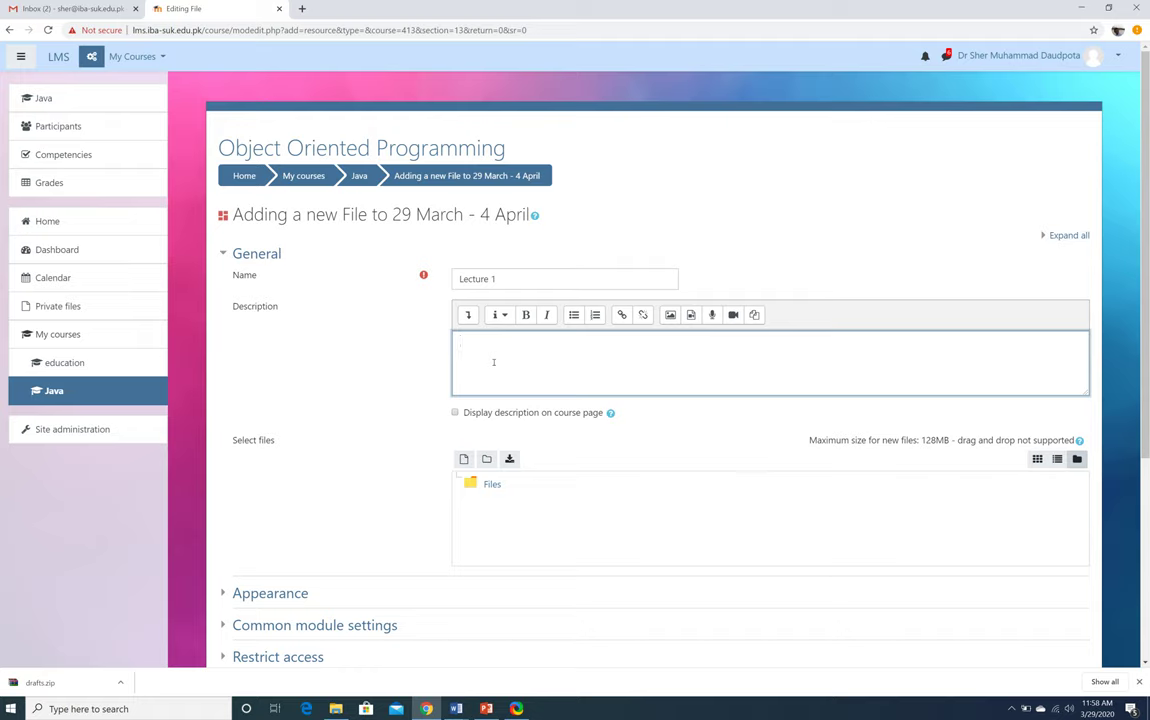
{"action": "type", "text": "This is just a test lecture that I am uploading for faculty "}
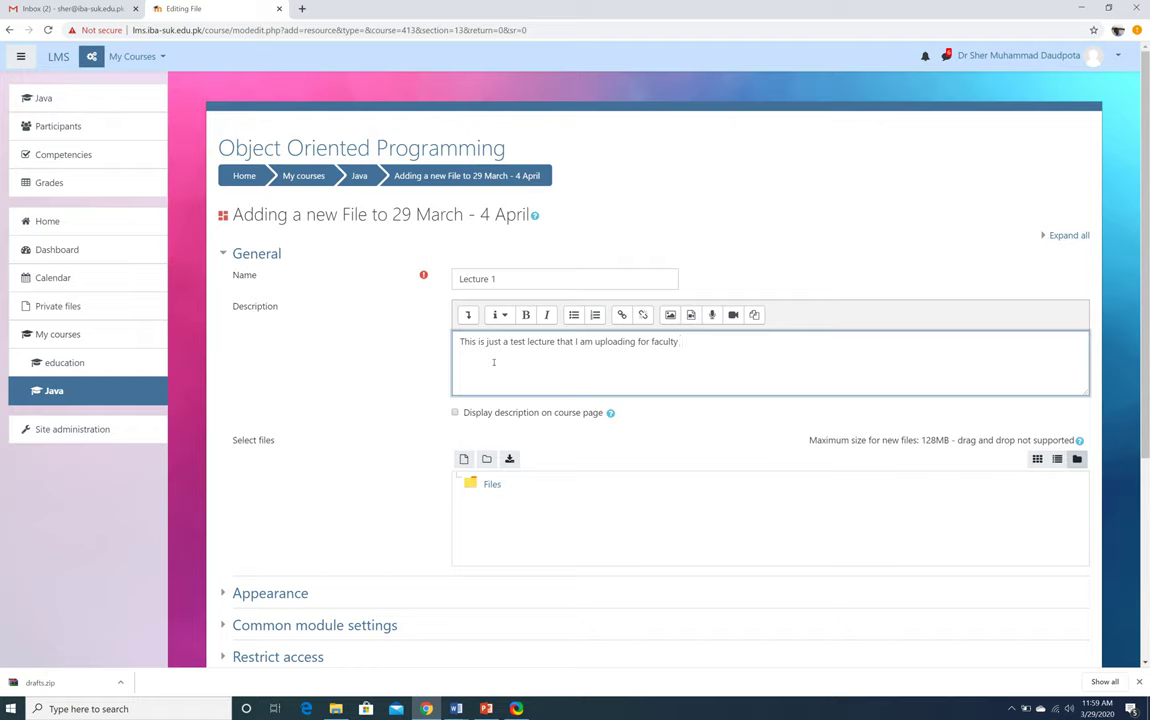
{"action": "type", "text": "understanding."}
{"action": "scroll", "coordinate": [350, 422], "scroll_direction": "down", "scroll_amount": 3}
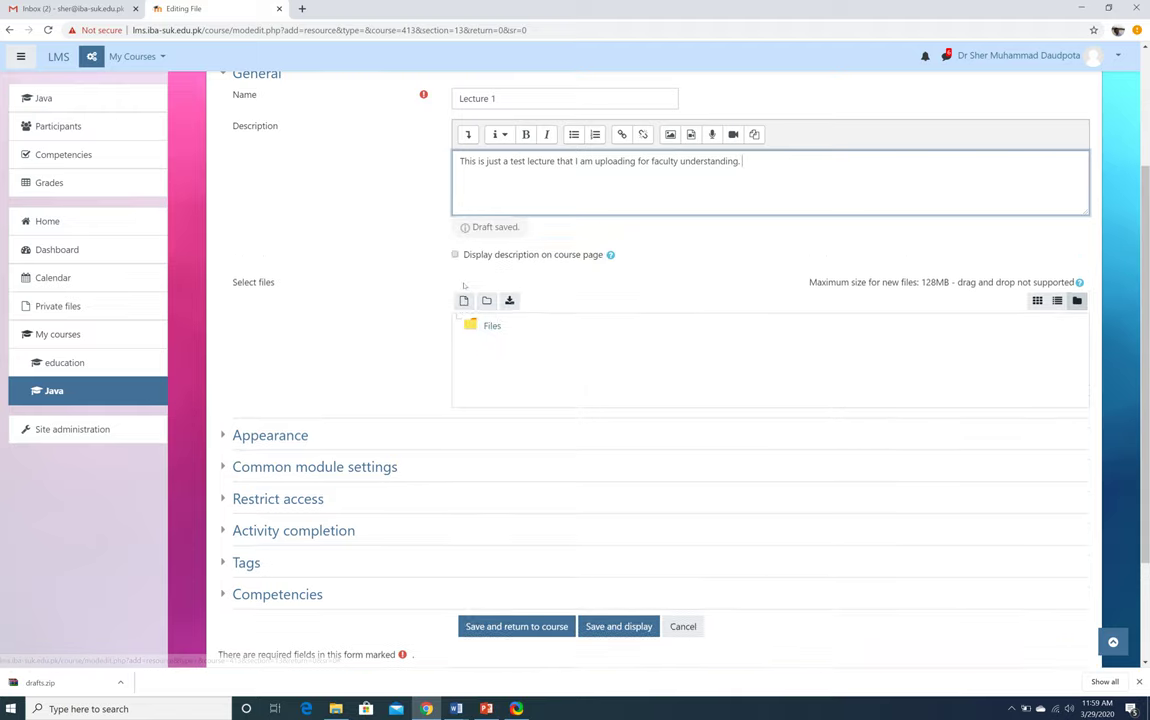
Connect the file picker to Google Drive by signing in with the first Google account
{"action": "left_click", "coordinate": [463, 280]}
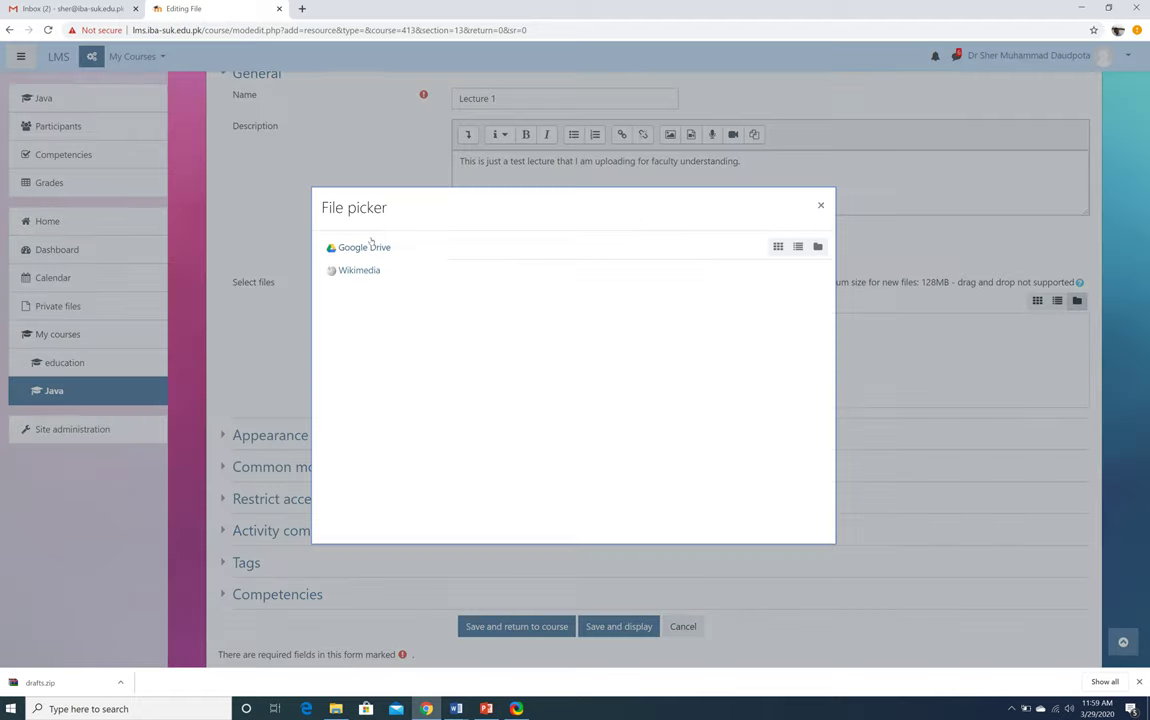
{"action": "left_click", "coordinate": [366, 248]}
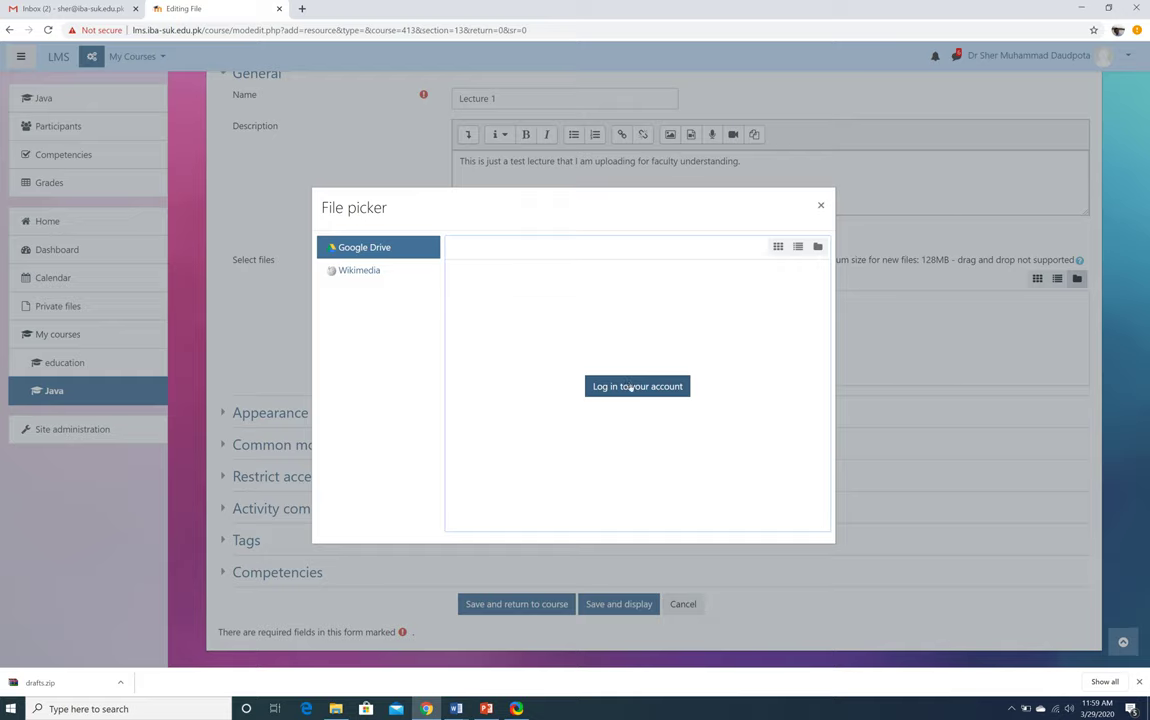
{"action": "left_click", "coordinate": [631, 387]}
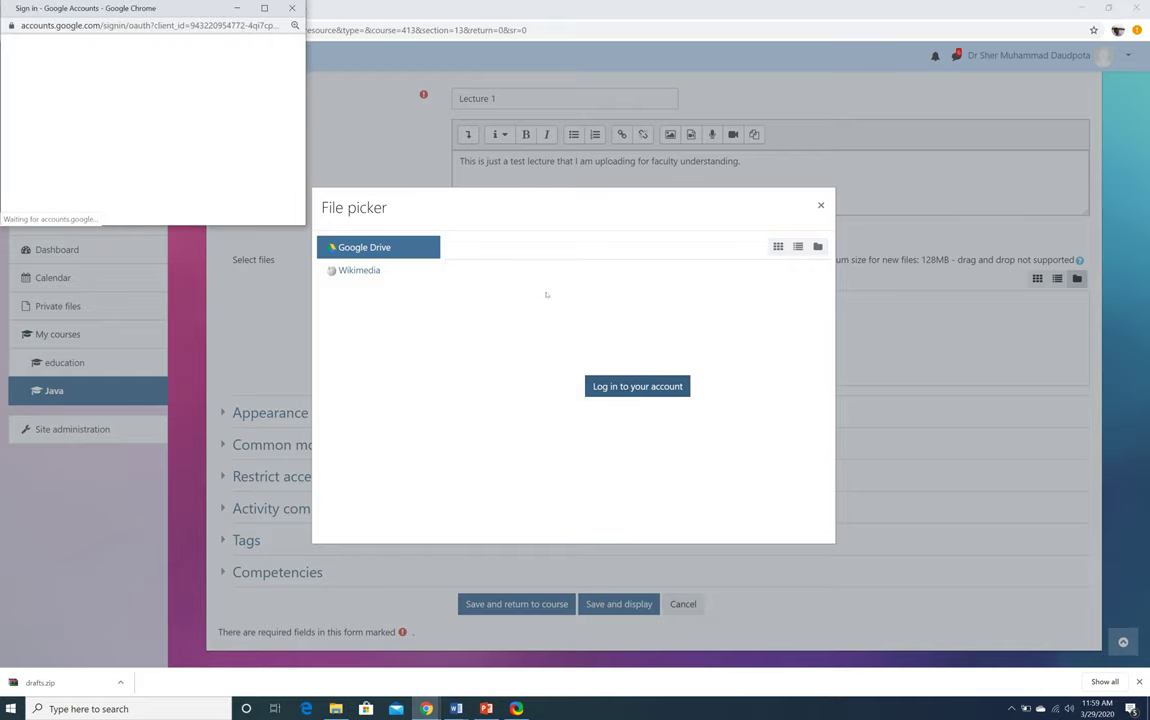
{"action": "scroll", "coordinate": [159, 86], "scroll_direction": "down", "scroll_amount": 1}
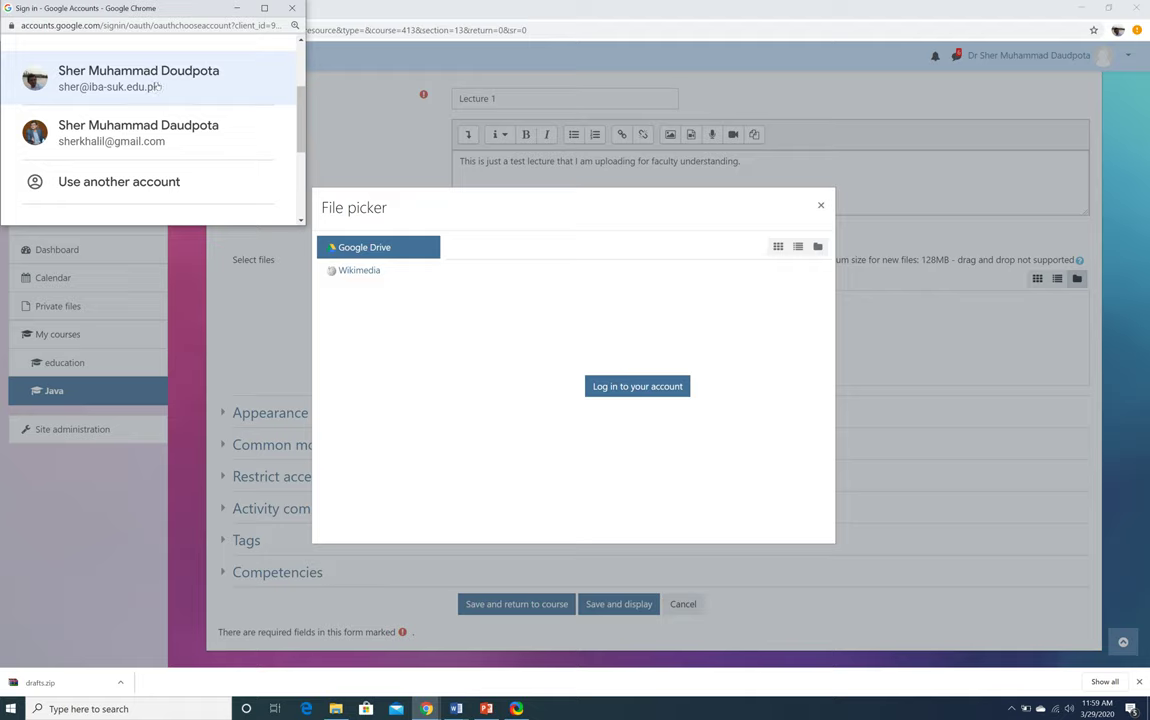
{"action": "left_click", "coordinate": [157, 86]}
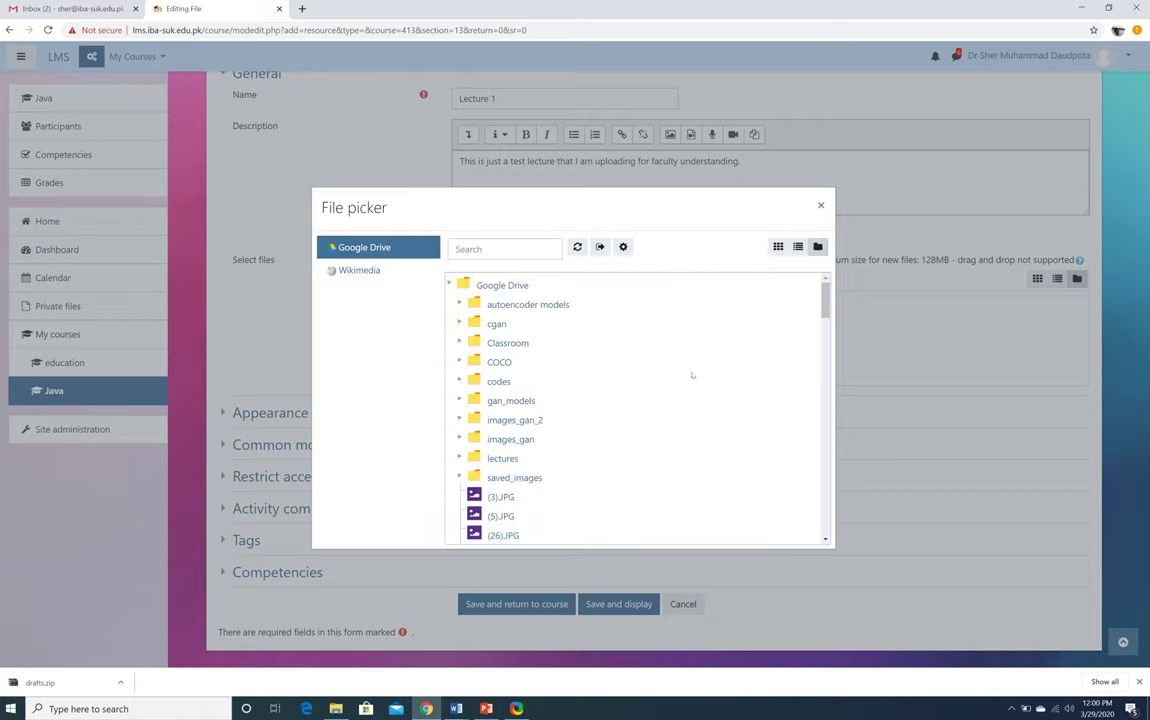
Expand the lectures folder in the picker and open a new browser tab
{"action": "scroll", "coordinate": [696, 372], "scroll_direction": "down", "scroll_amount": 10}
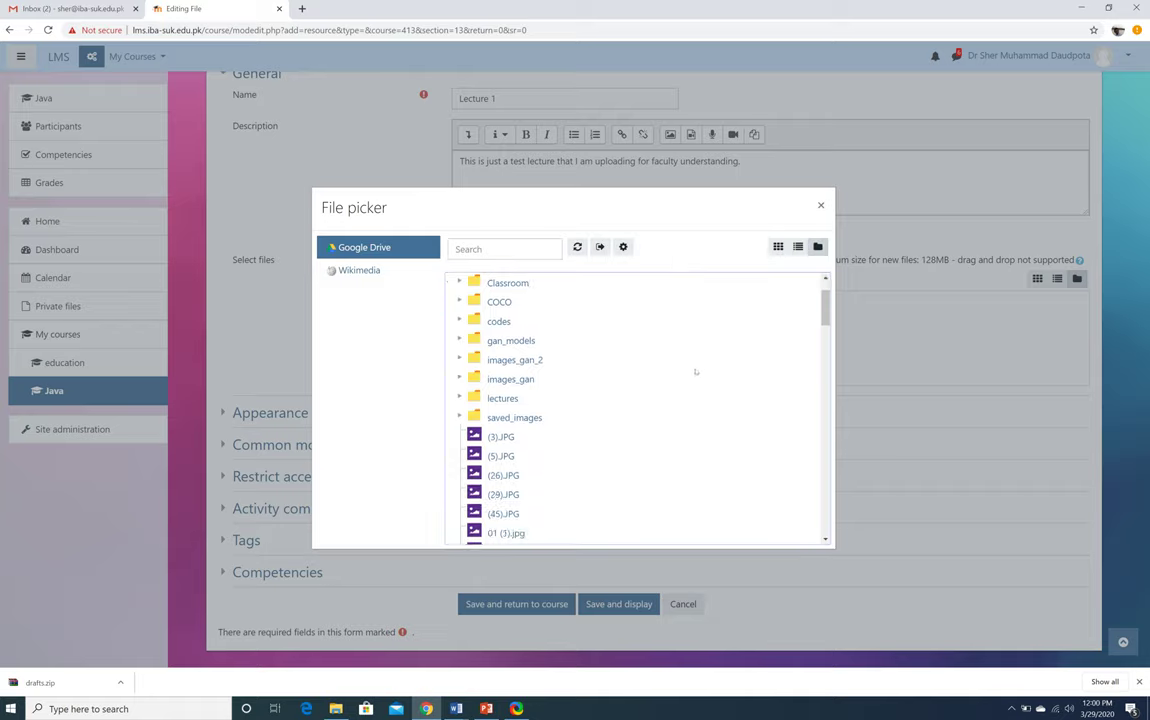
{"action": "scroll", "coordinate": [696, 372], "scroll_direction": "up", "scroll_amount": 10}
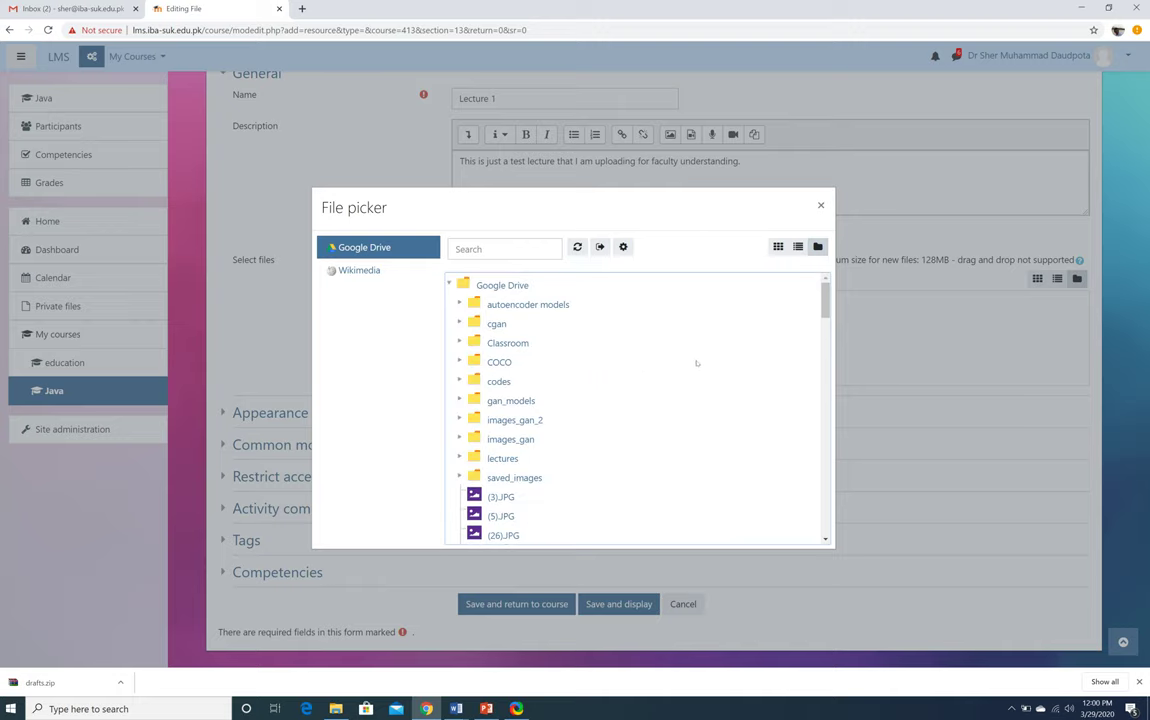
{"action": "left_click", "coordinate": [460, 457]}
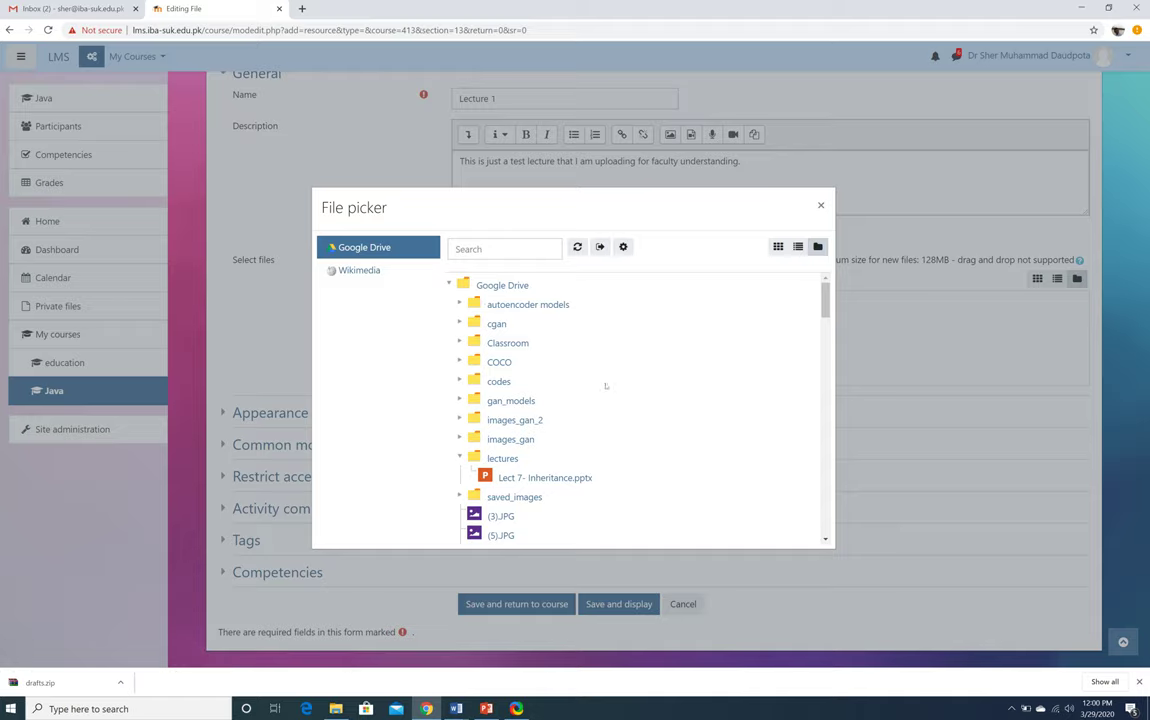
{"action": "left_click", "coordinate": [301, 8]}
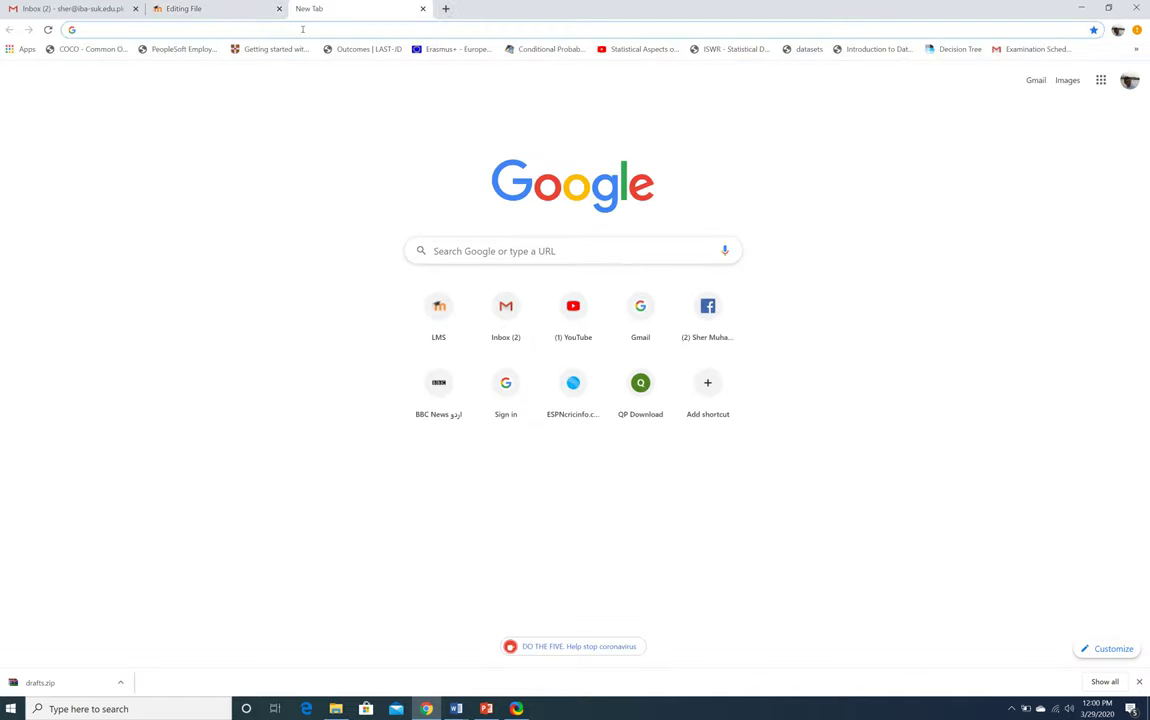
Open Google Drive from the Google apps grid and open the lectures folder
{"action": "key", "text": "ctrl+1"}
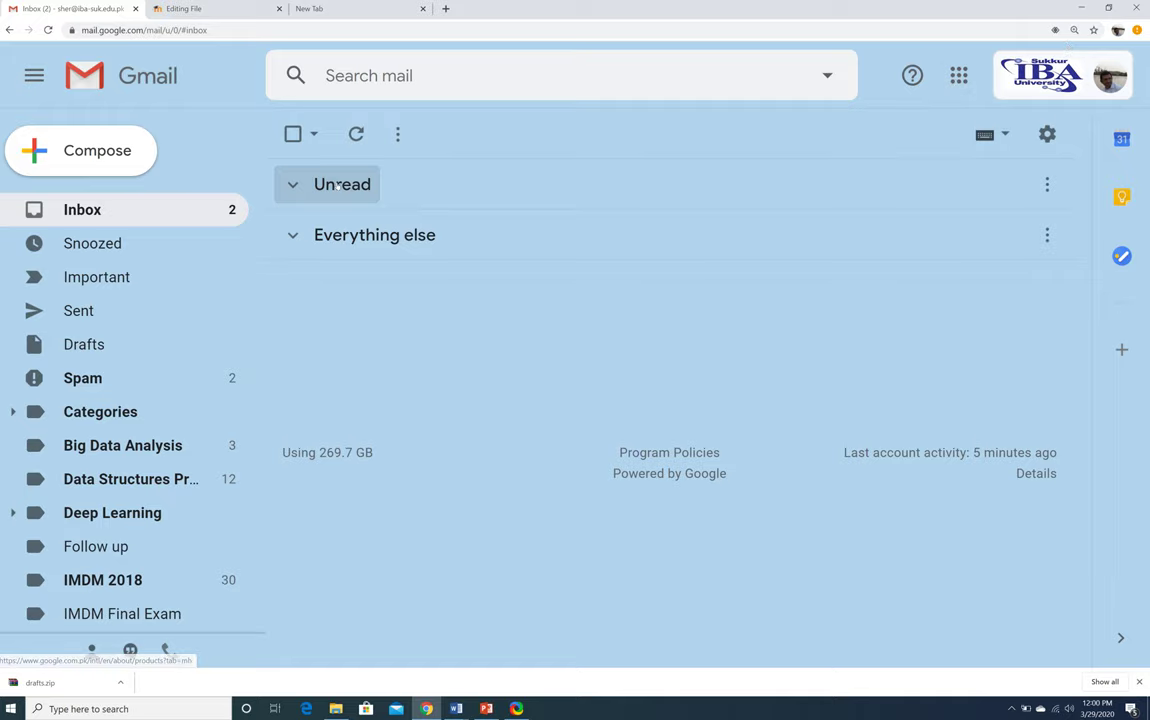
{"action": "left_click", "coordinate": [958, 75]}
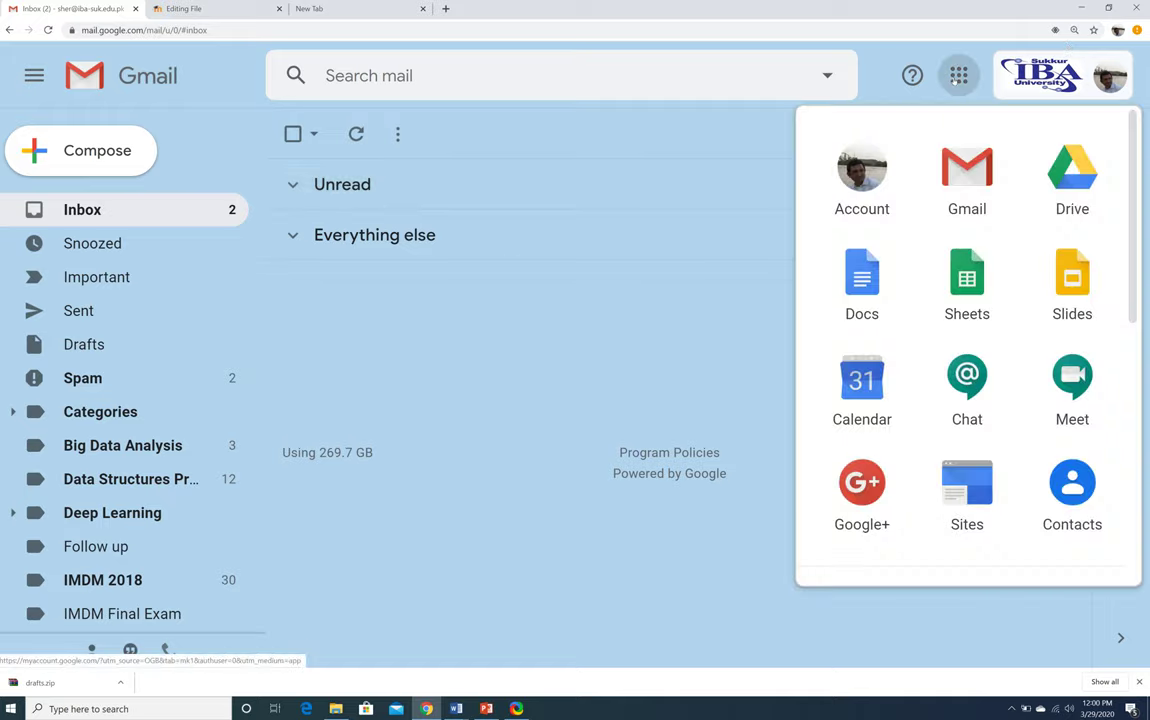
{"action": "left_click", "coordinate": [1070, 178]}
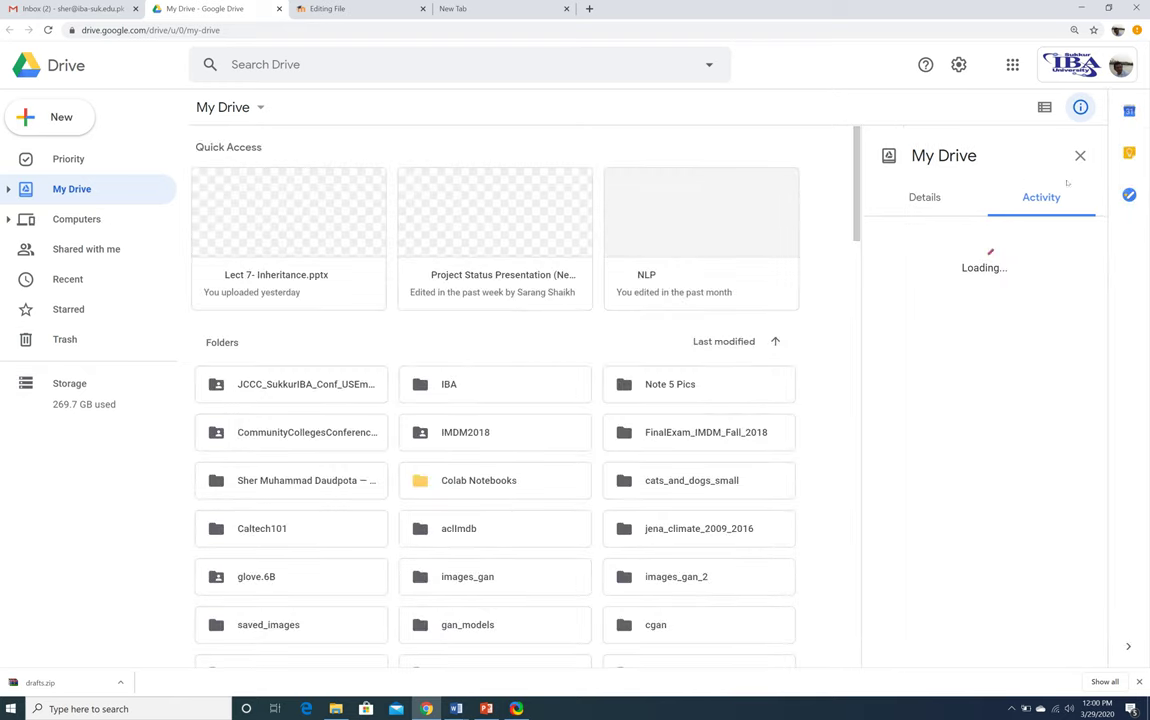
{"action": "scroll", "coordinate": [767, 397], "scroll_direction": "down", "scroll_amount": 5}
{"action": "scroll", "coordinate": [767, 397], "scroll_direction": "up", "scroll_amount": 3}
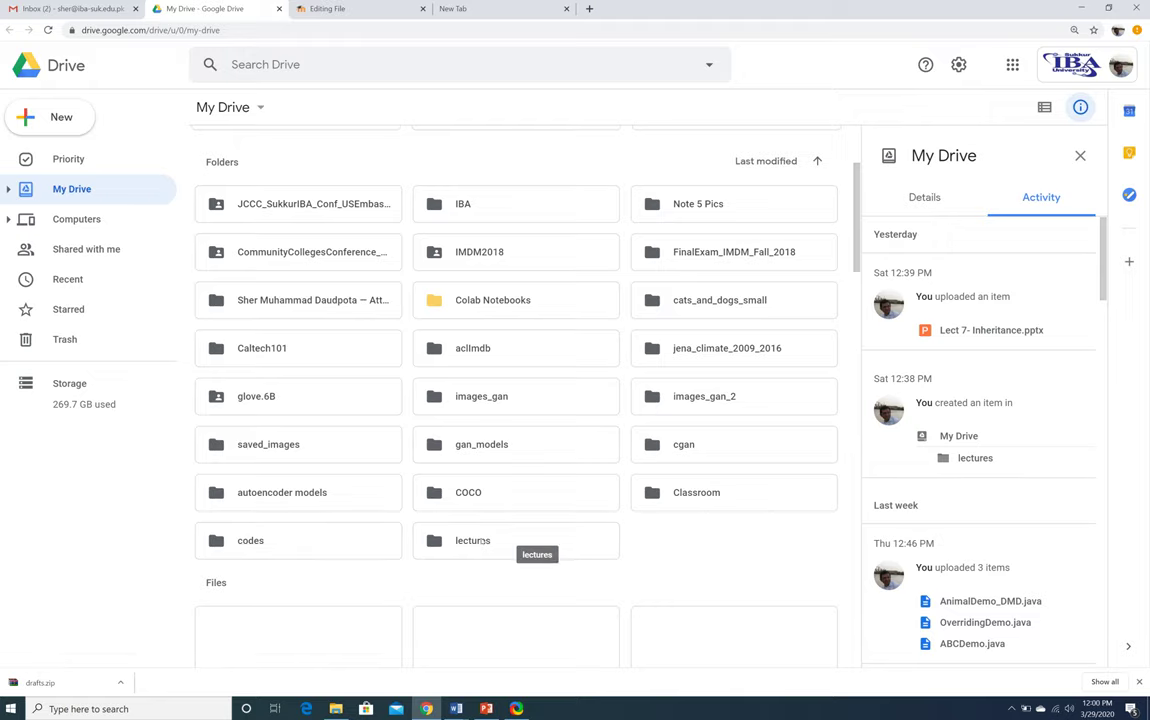
{"action": "double_click", "coordinate": [482, 541]}
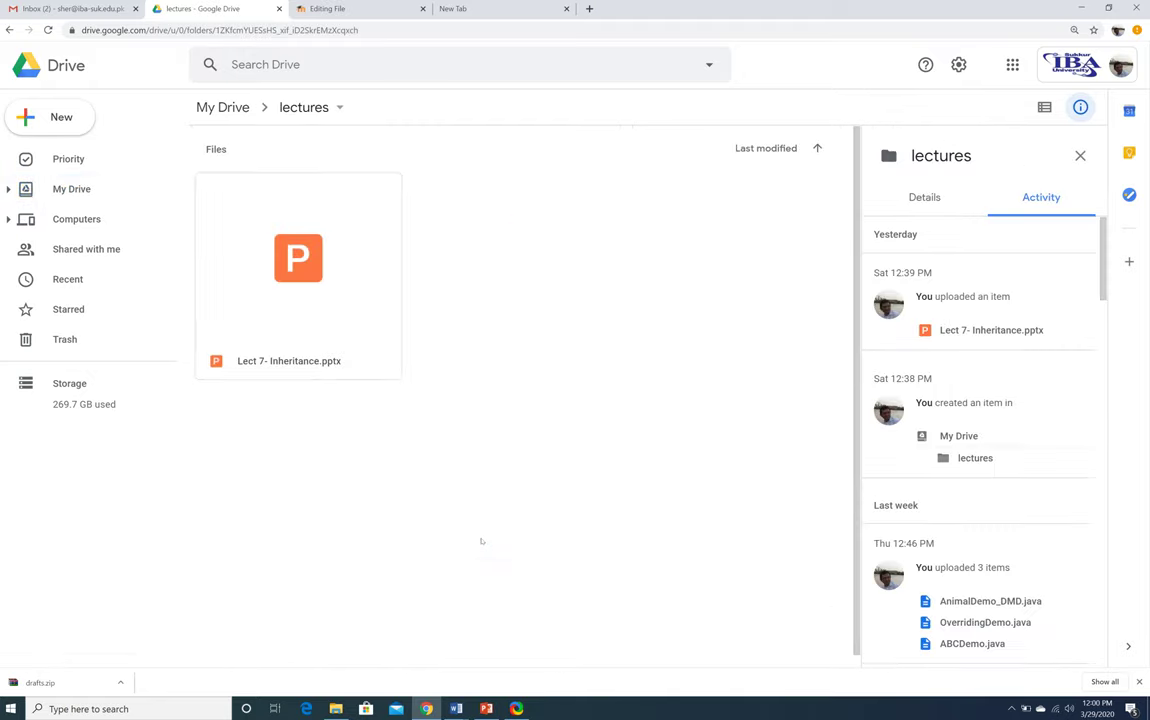
Upload Faculty LMS Guide.pptx from Spring 2020 into lectures, then return to the Moodle tab
{"action": "right_click", "coordinate": [585, 355]}
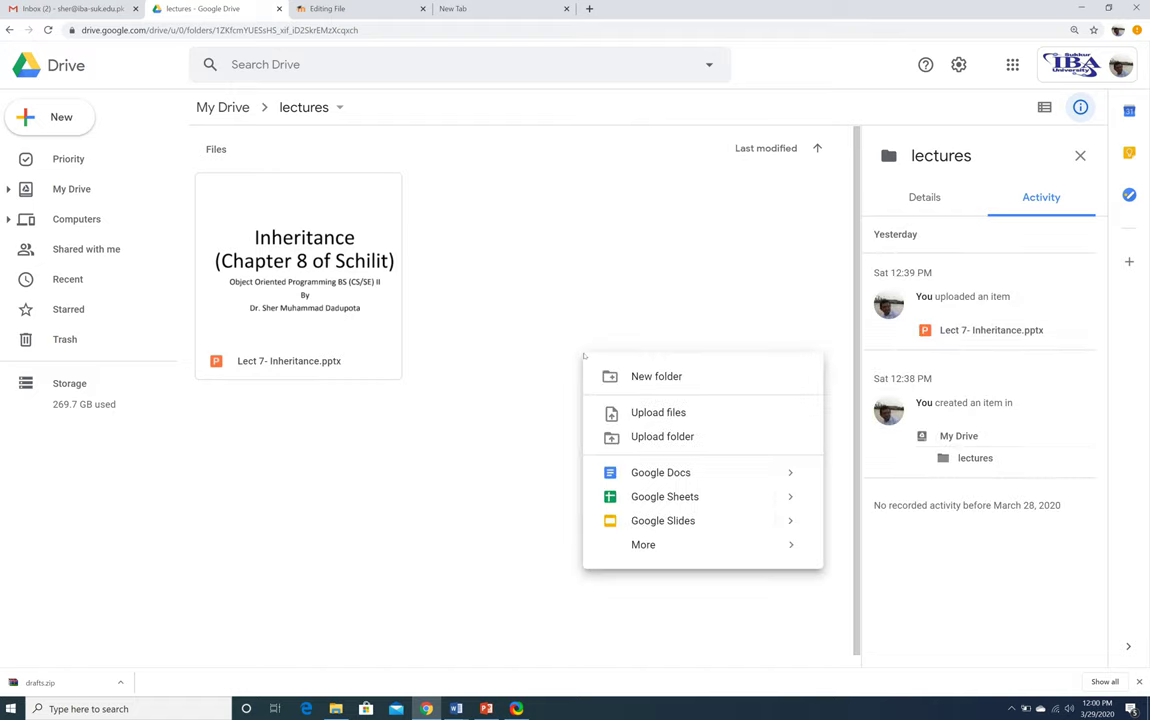
{"action": "left_click", "coordinate": [660, 412]}
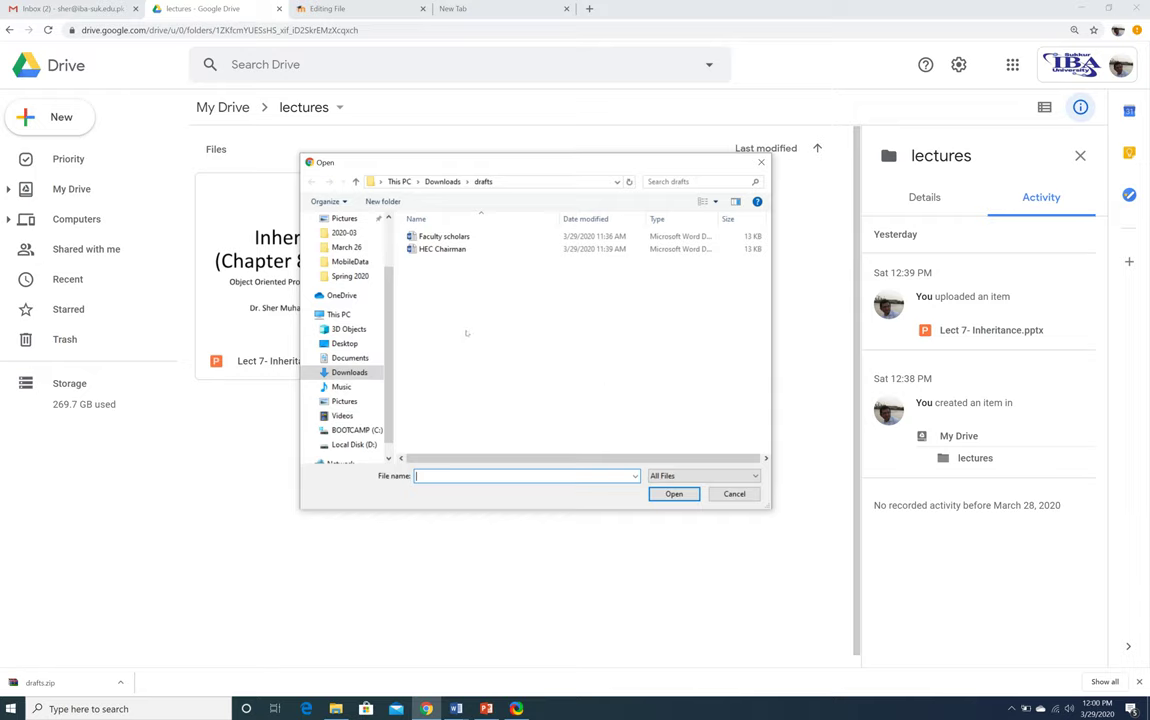
{"action": "left_click", "coordinate": [350, 276]}
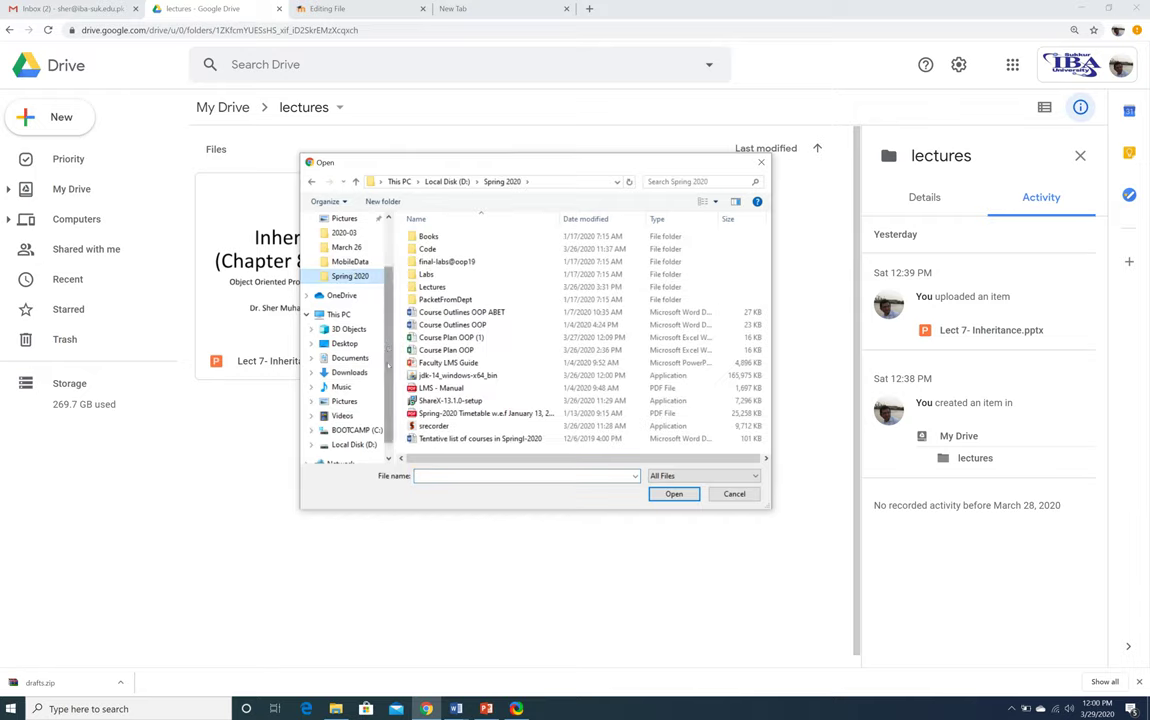
{"action": "left_click_drag", "start_coordinate": [388, 388], "coordinate": [386, 410]}
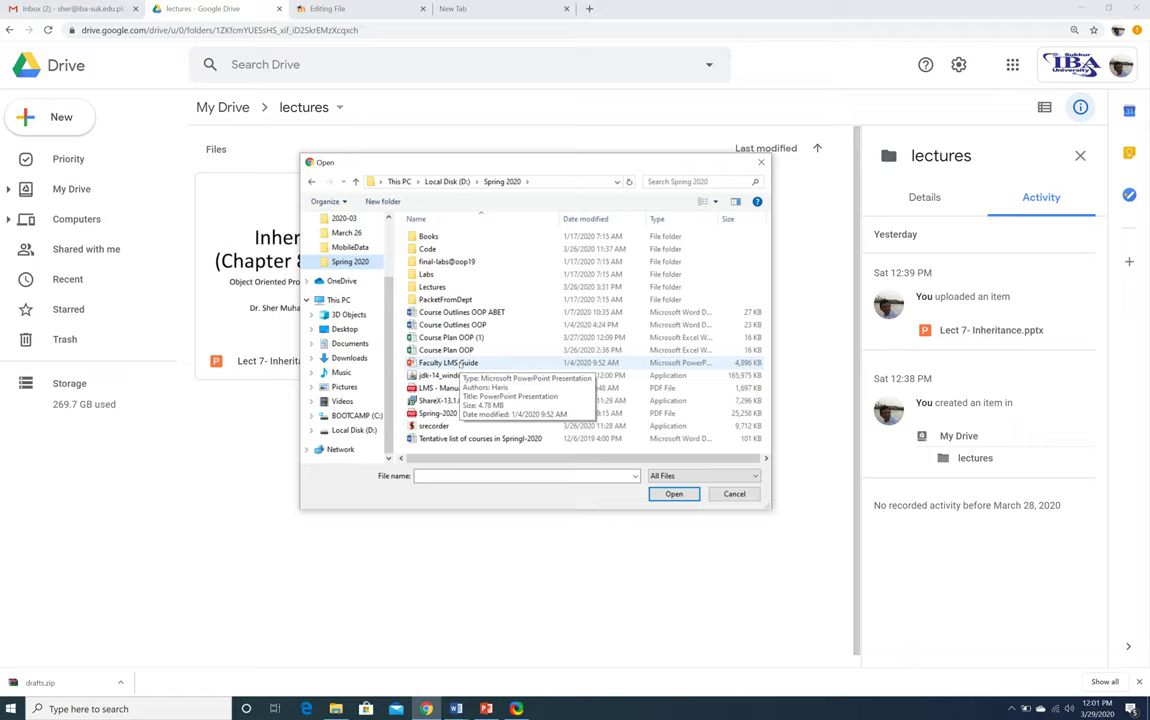
{"action": "double_click", "coordinate": [452, 362]}
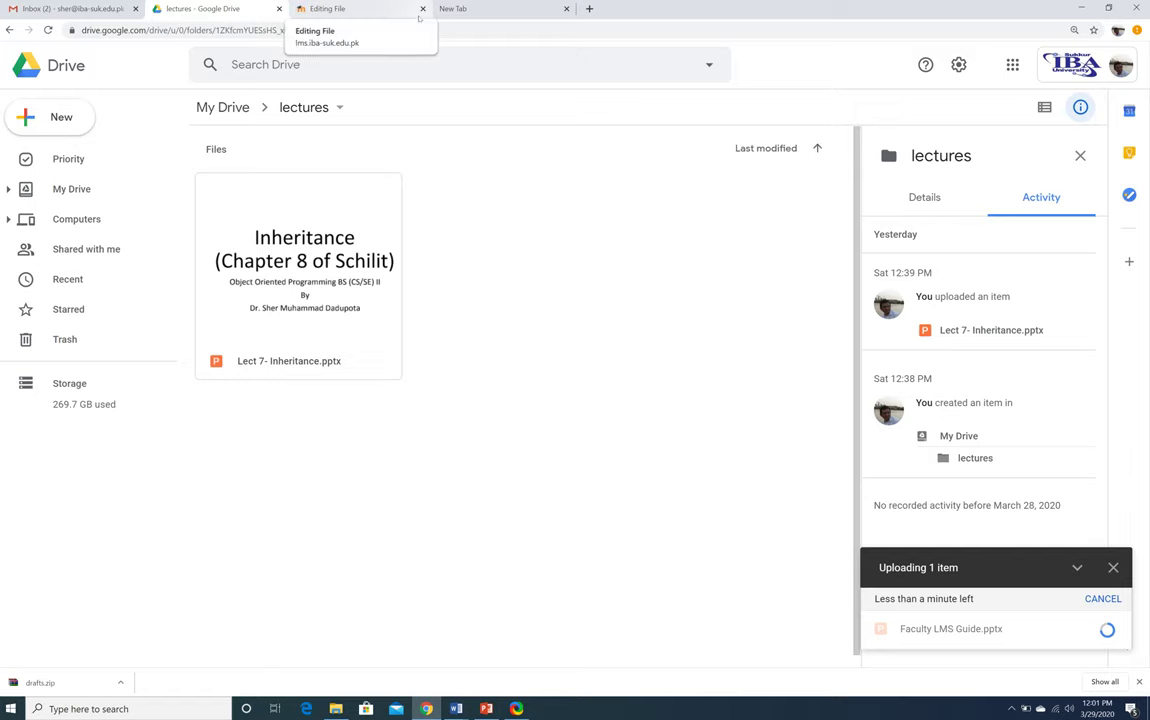
{"action": "left_click", "coordinate": [346, 9]}
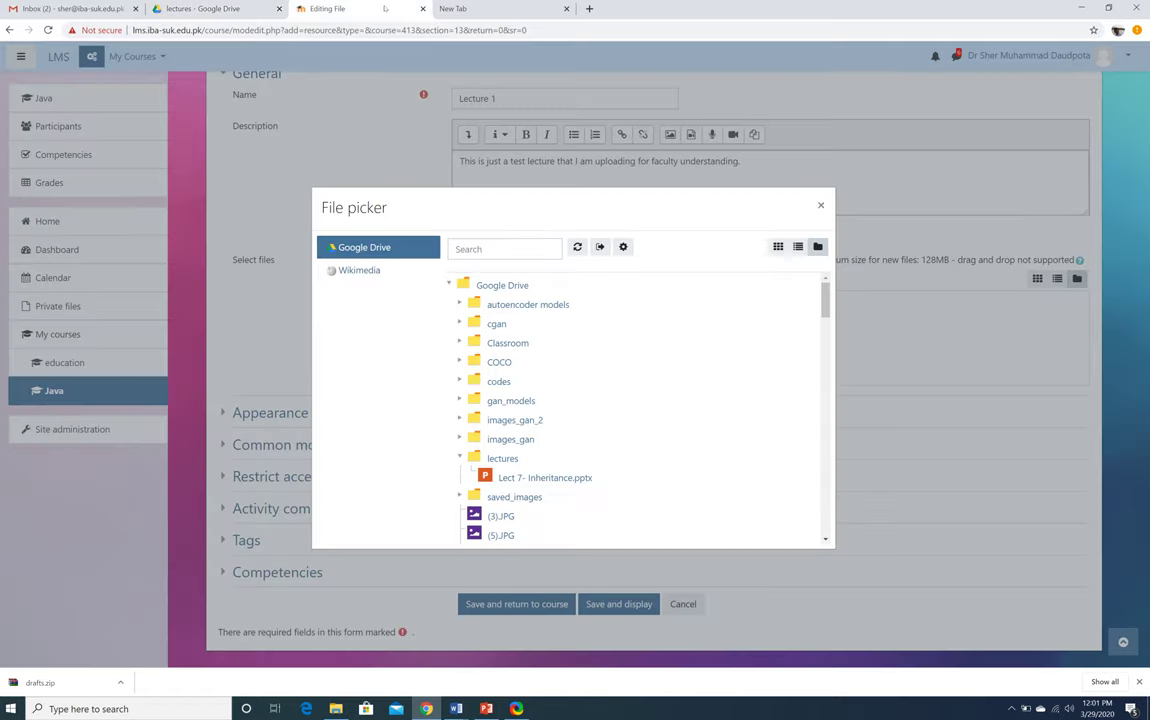
Refresh the picker's lectures folder and check Google Drive for the uploaded file
{"action": "left_click", "coordinate": [461, 457]}
{"action": "left_click", "coordinate": [461, 457]}
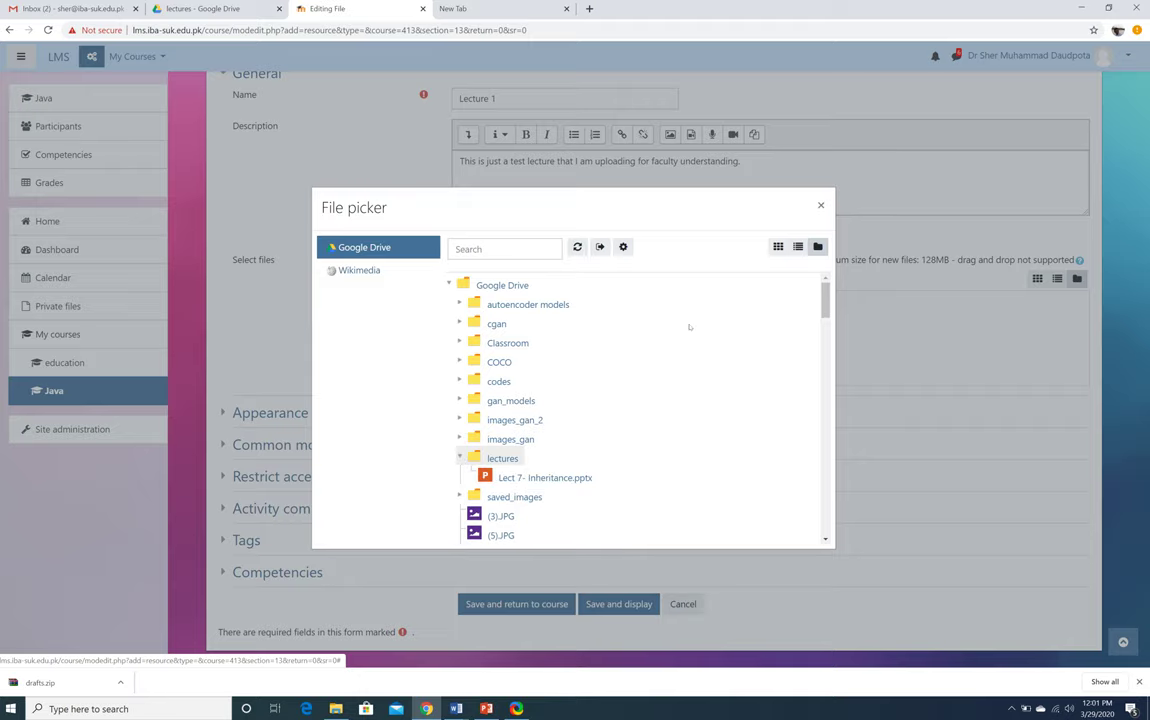
{"action": "key", "text": "alt+Tab"}
{"action": "key", "text": "alt+Tab"}
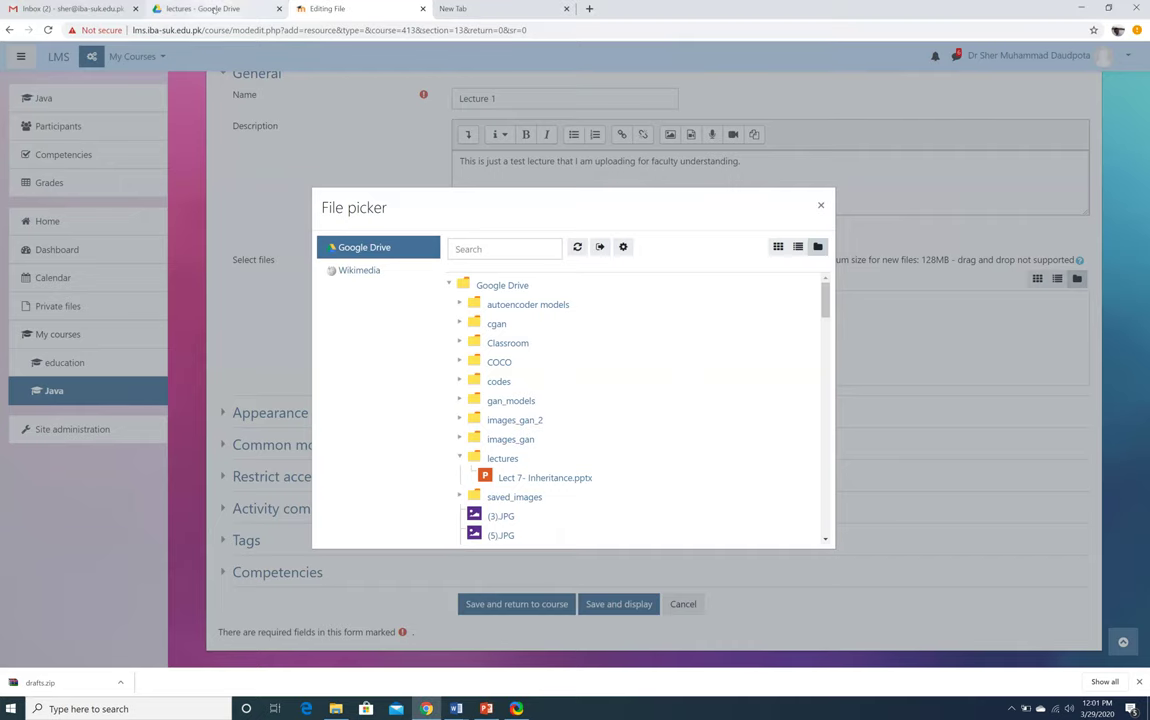
{"action": "left_click", "coordinate": [200, 8]}
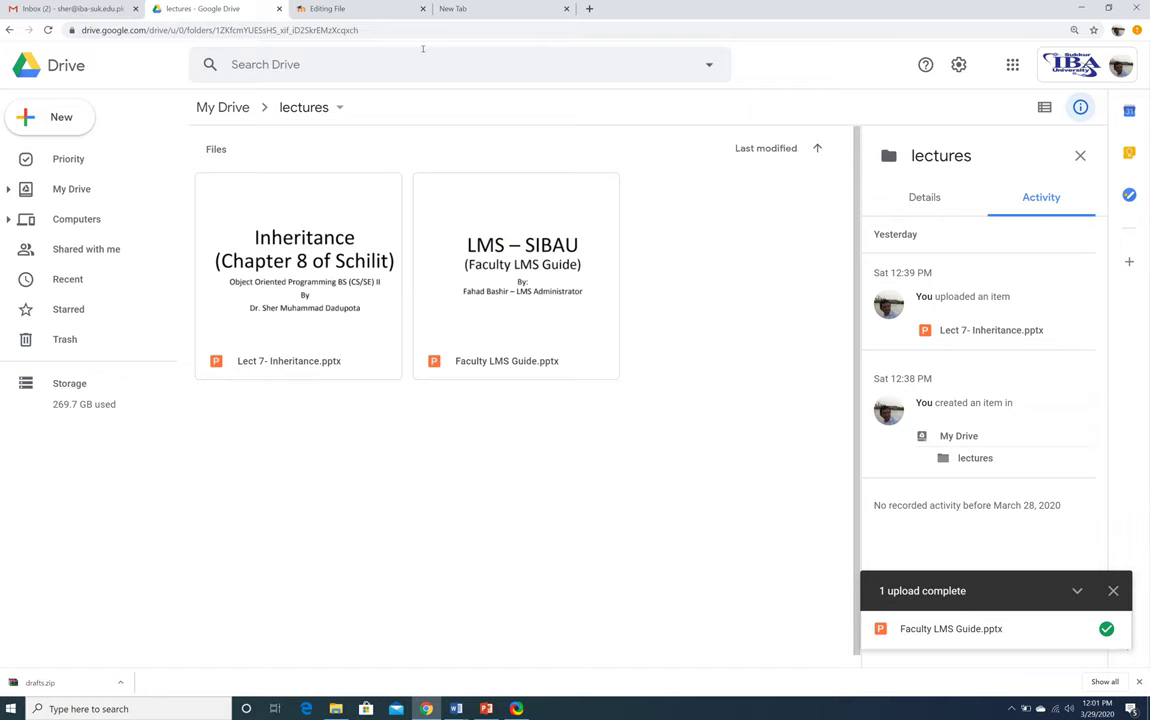
{"action": "key", "text": "ctrl+Tab"}
Reload the Google Drive listing and attach Faculty LMS Guide.pptx to Lecture 1
{"action": "left_click", "coordinate": [629, 428]}
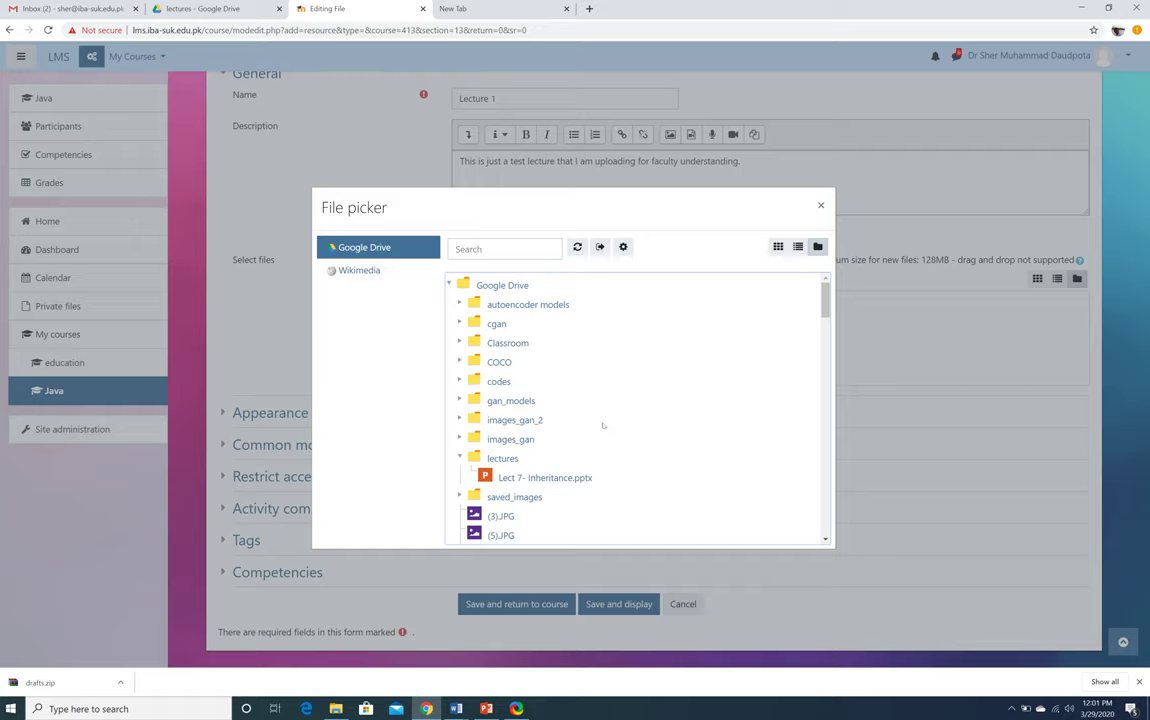
{"action": "left_click", "coordinate": [450, 285]}
{"action": "left_click", "coordinate": [450, 285]}
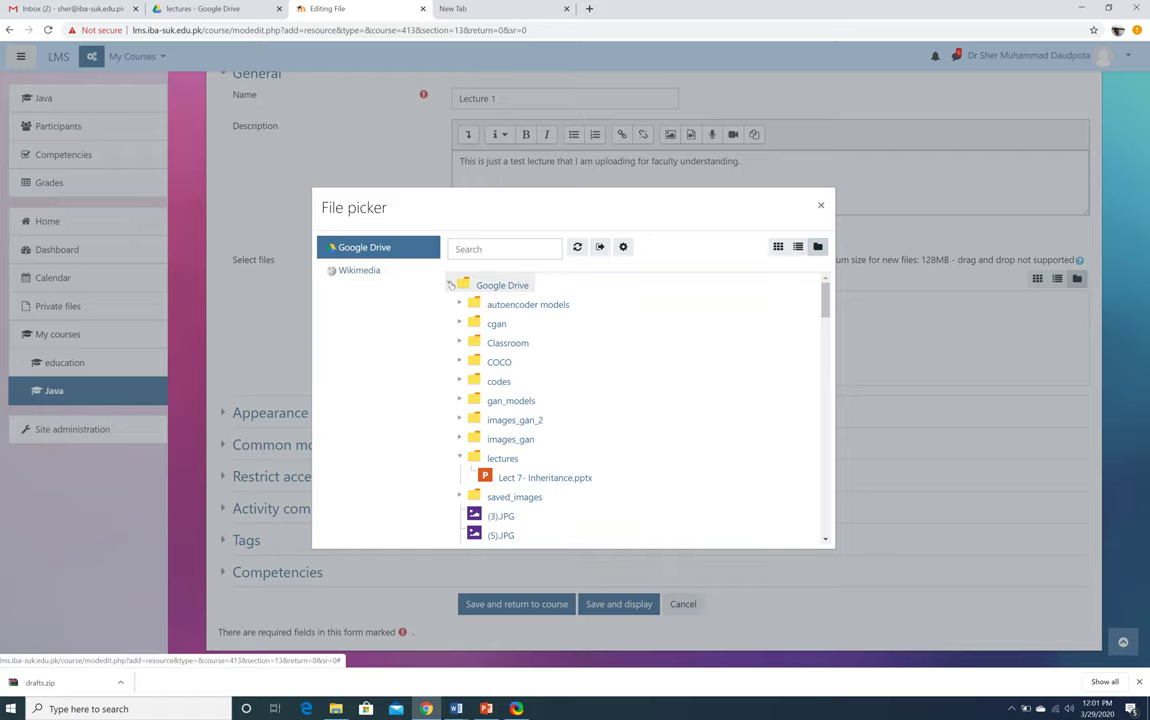
{"action": "left_click", "coordinate": [578, 248]}
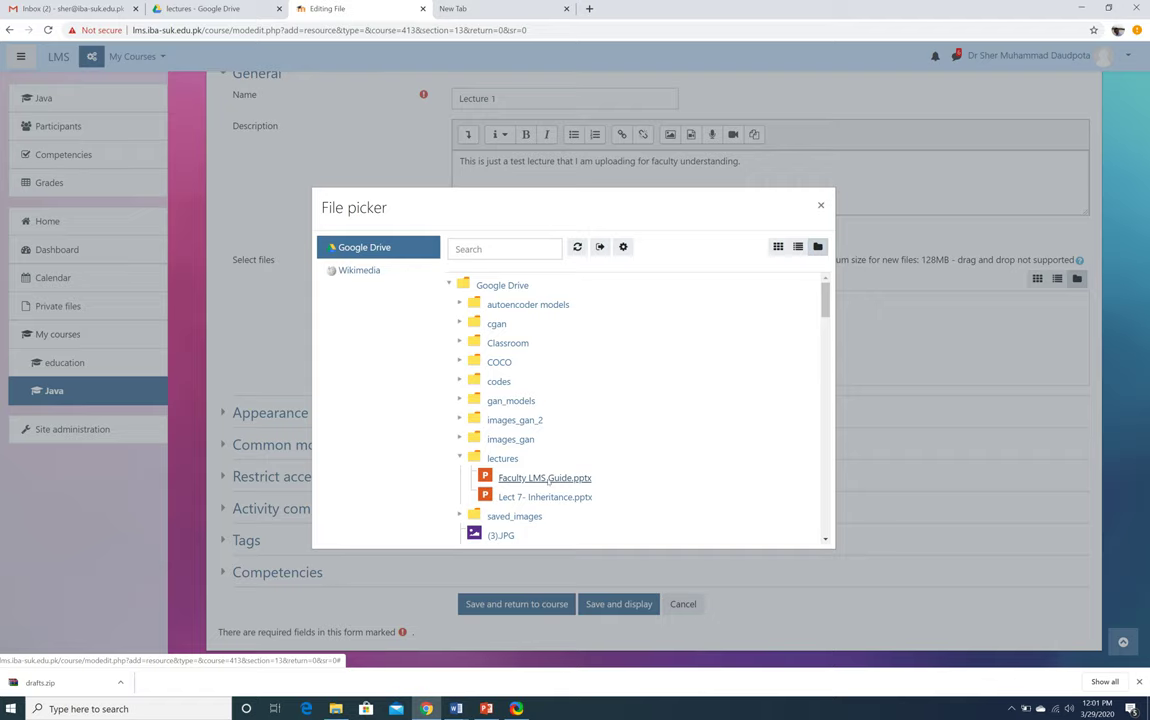
{"action": "left_click", "coordinate": [546, 479]}
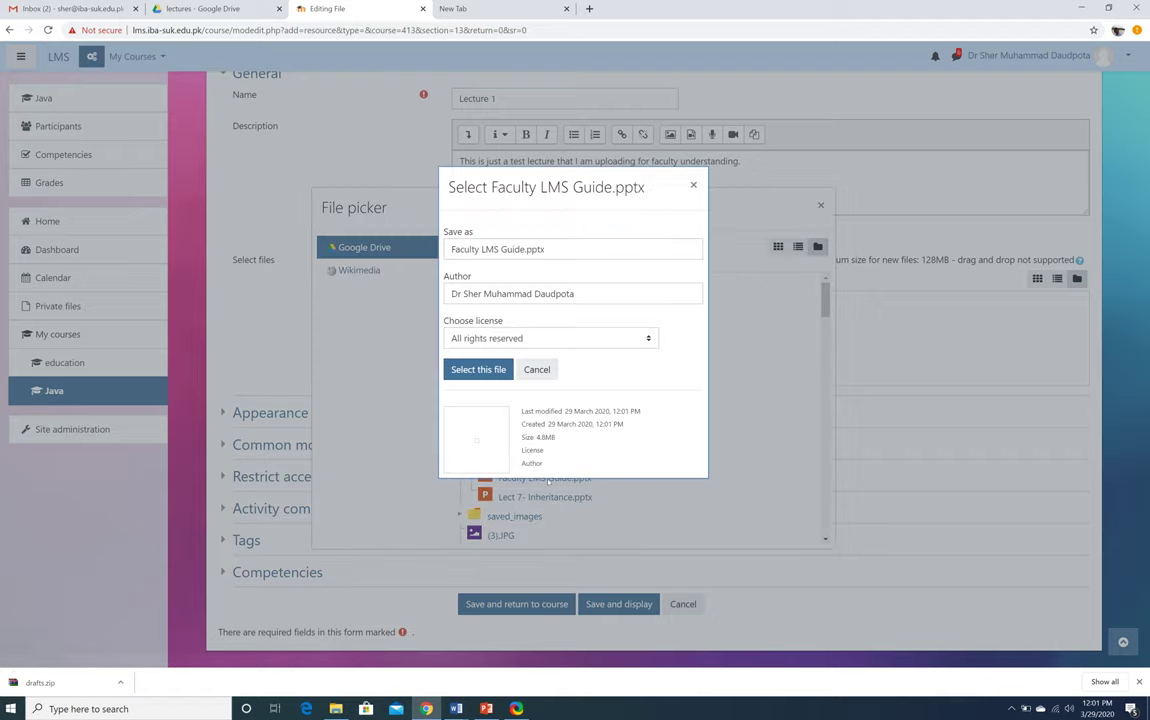
{"action": "left_click", "coordinate": [458, 368]}
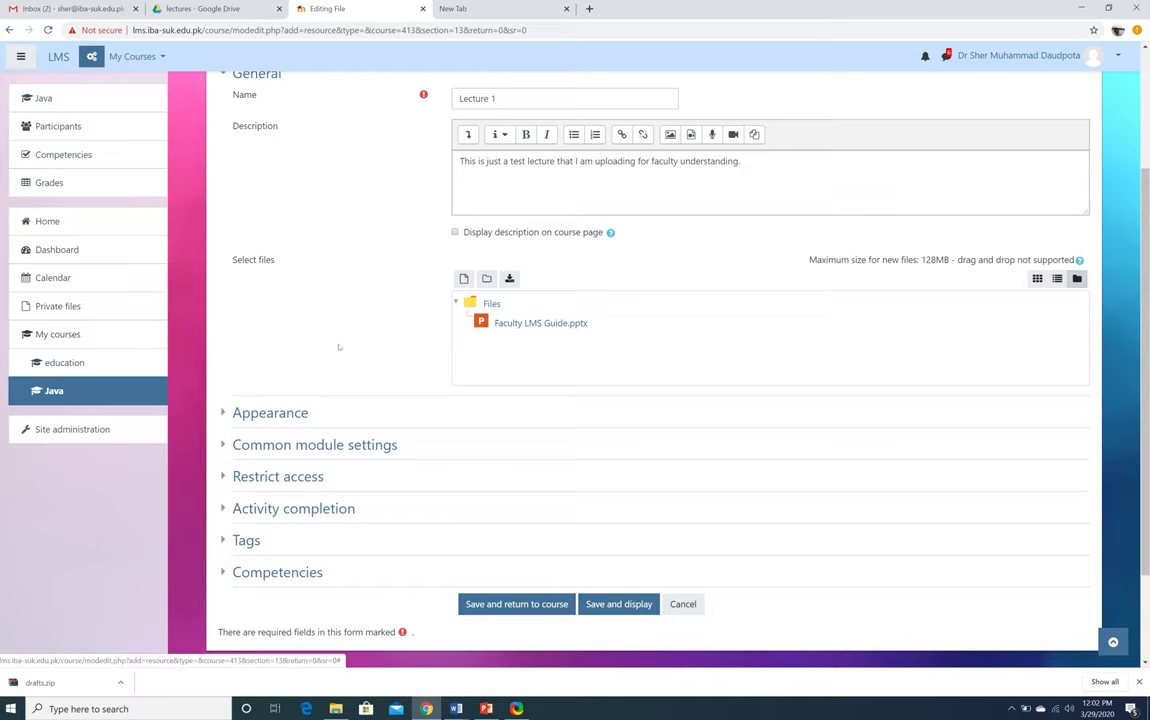
Save and display Lecture 1, then find it under Ask question in the Java course's 29 March week
{"action": "scroll", "coordinate": [339, 347], "scroll_direction": "down", "scroll_amount": 2}
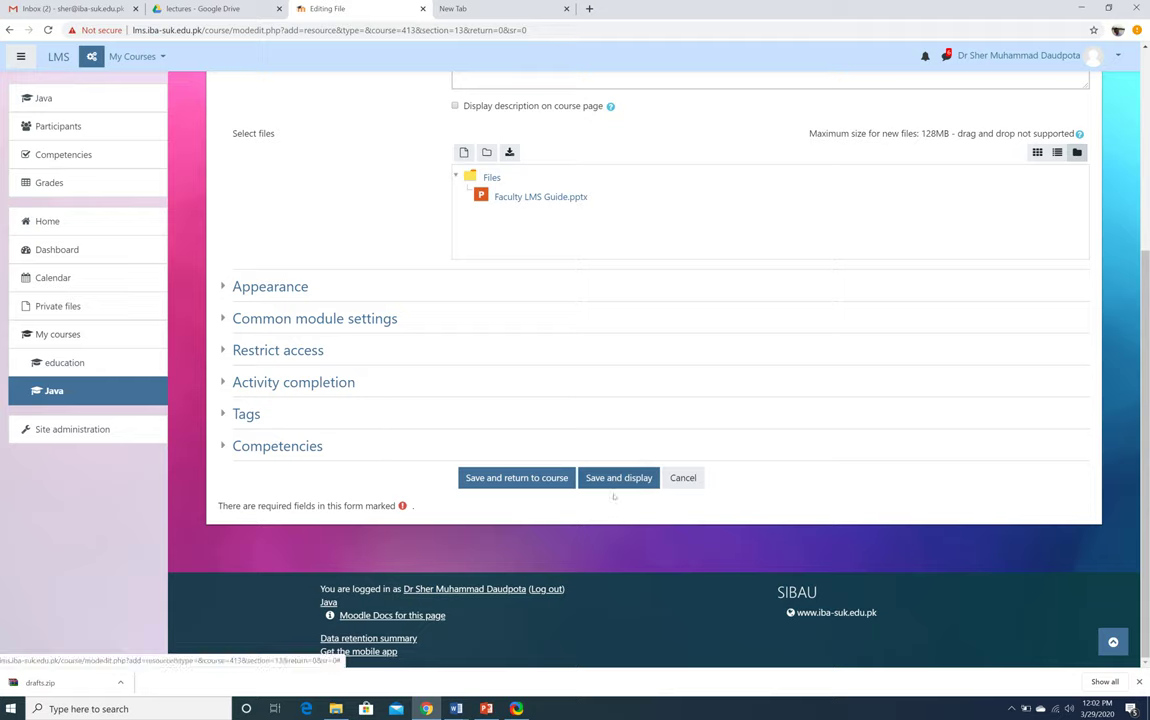
{"action": "left_click", "coordinate": [618, 478]}
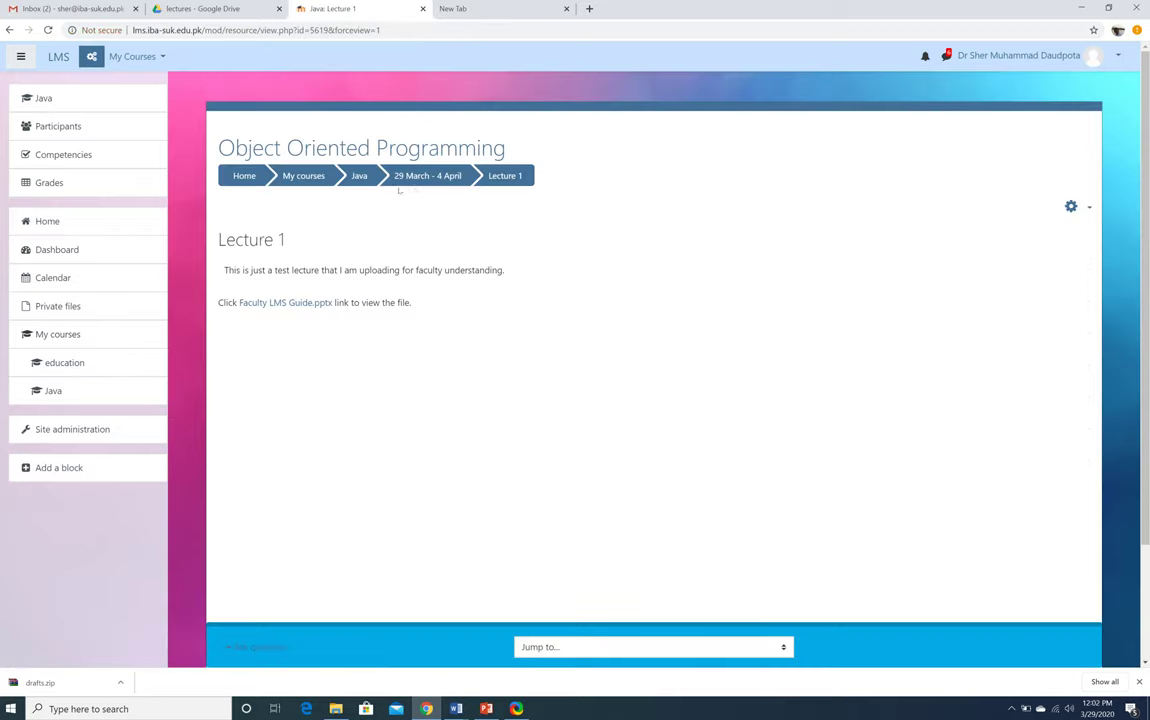
{"action": "left_click", "coordinate": [359, 176]}
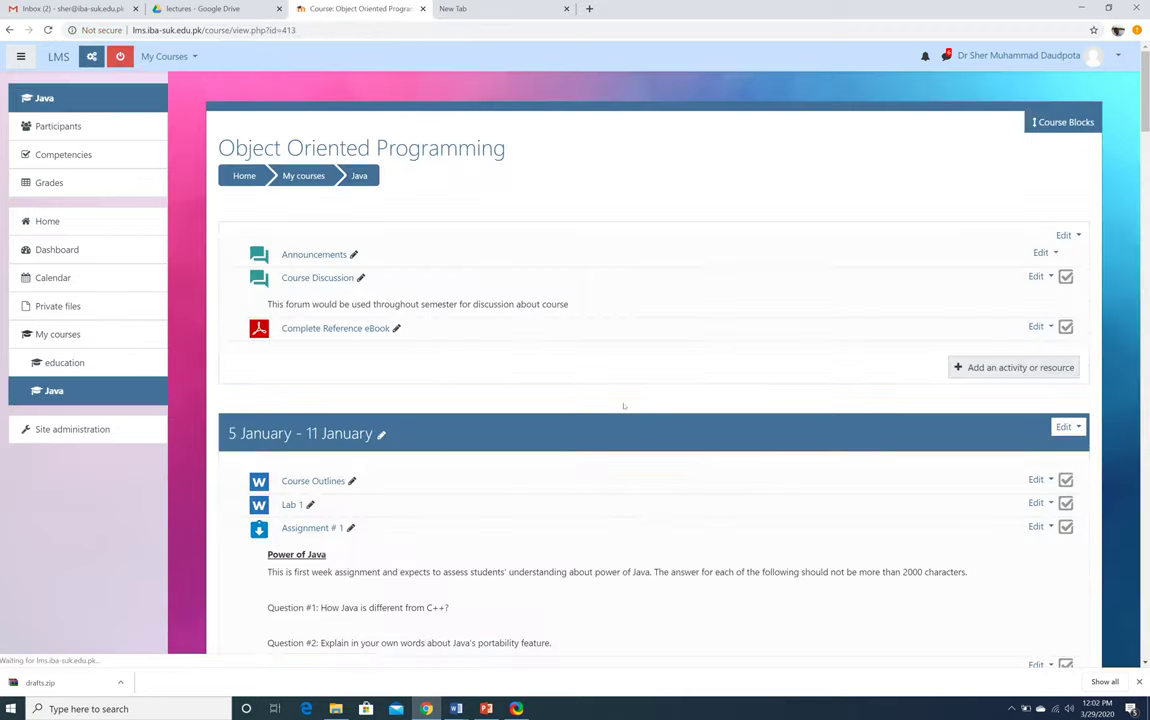
{"action": "scroll", "coordinate": [621, 405], "scroll_direction": "down", "scroll_amount": 15}
{"action": "scroll", "coordinate": [621, 415], "scroll_direction": "down", "scroll_amount": 20}
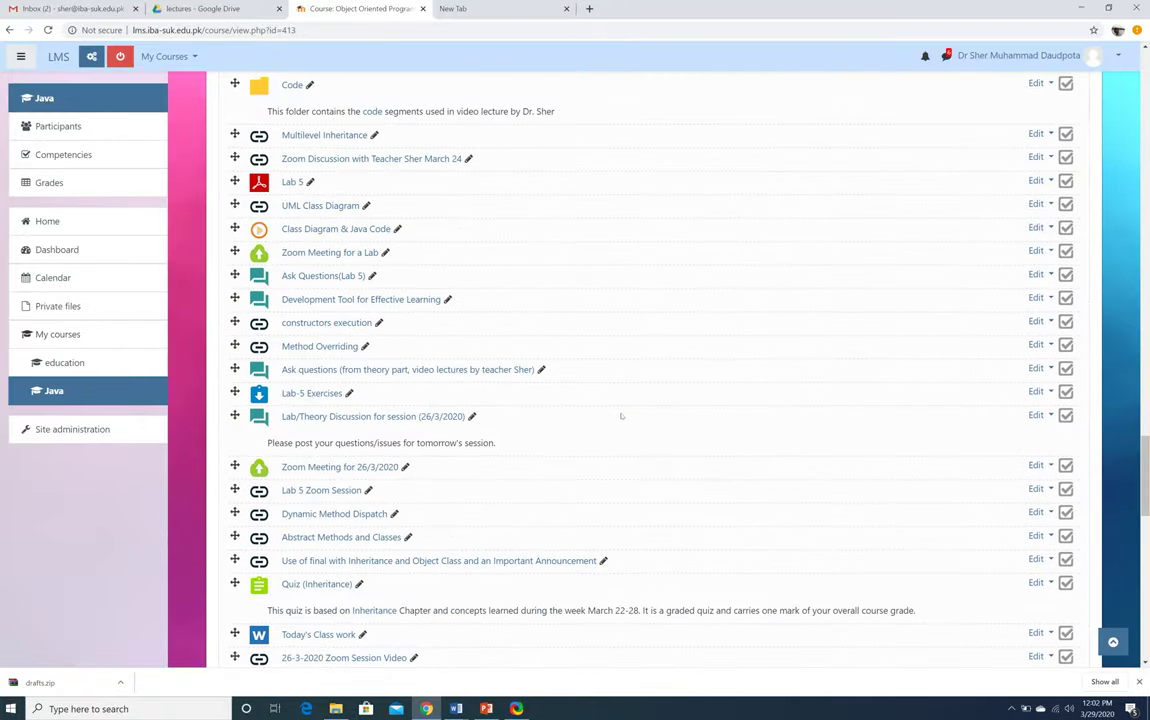
{"action": "scroll", "coordinate": [621, 415], "scroll_direction": "up", "scroll_amount": 2}
{"action": "scroll", "coordinate": [621, 415], "scroll_direction": "up", "scroll_amount": 1}
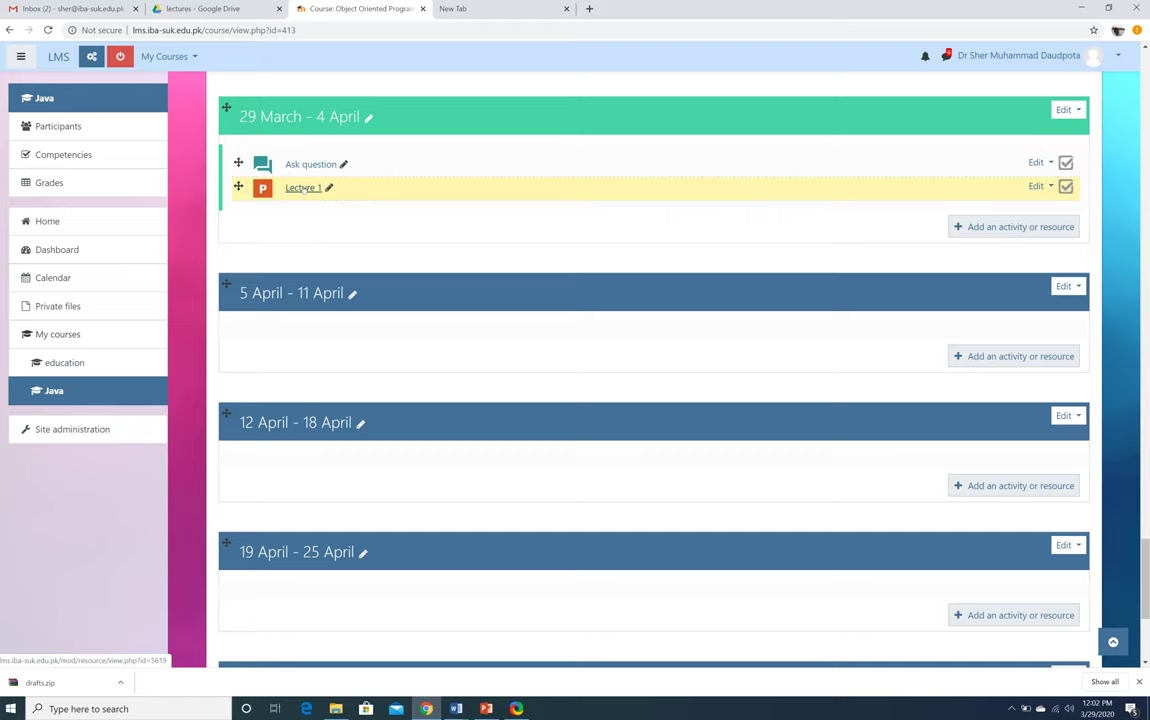
{"action": "left_click", "coordinate": [1114, 58]}
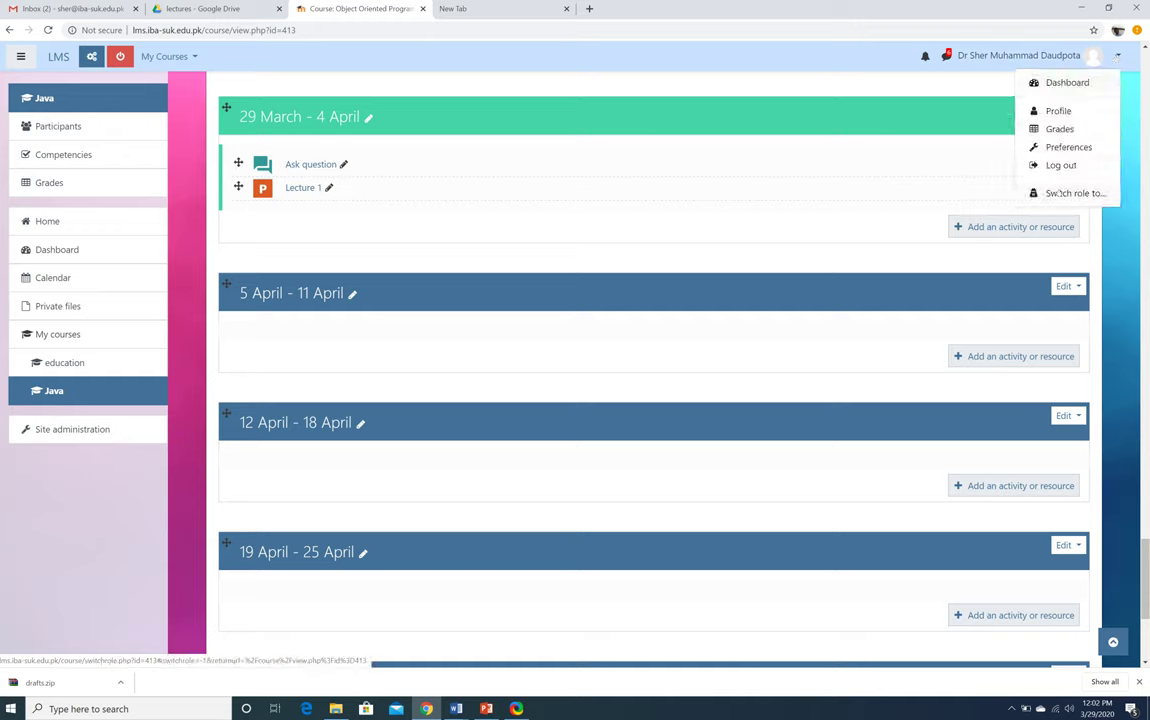
Switch the Java course view to the Student role and scroll to the 29 March week
{"action": "left_click", "coordinate": [1058, 193]}
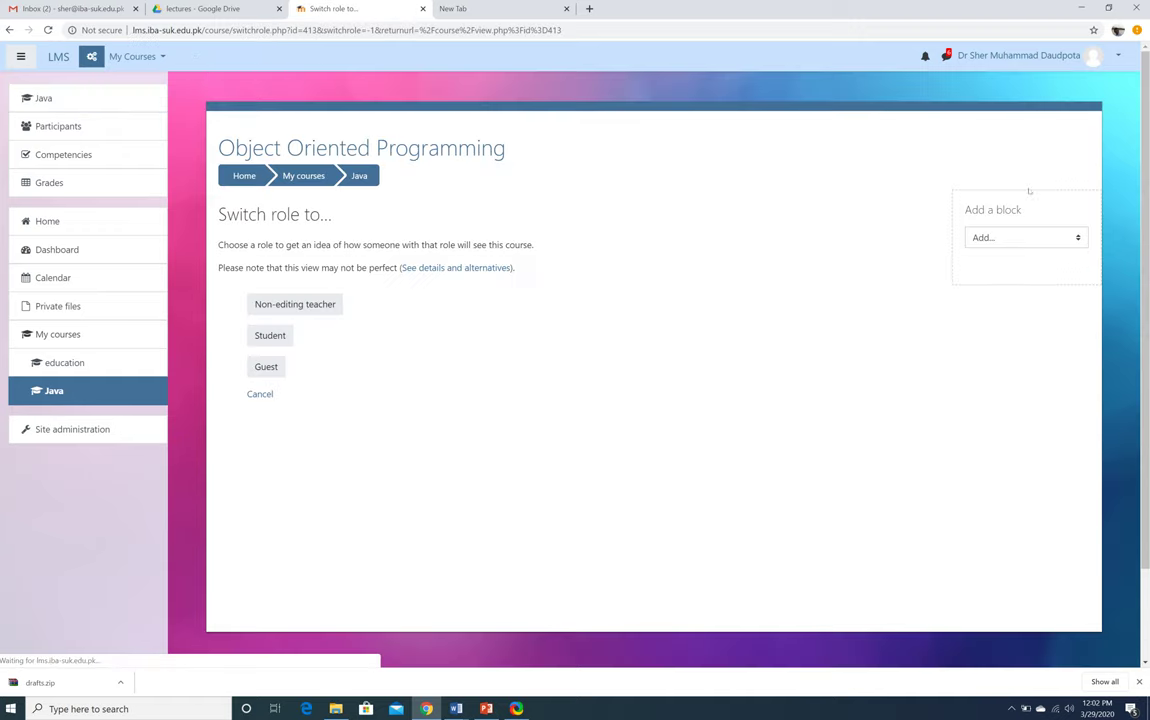
{"action": "left_click", "coordinate": [270, 336]}
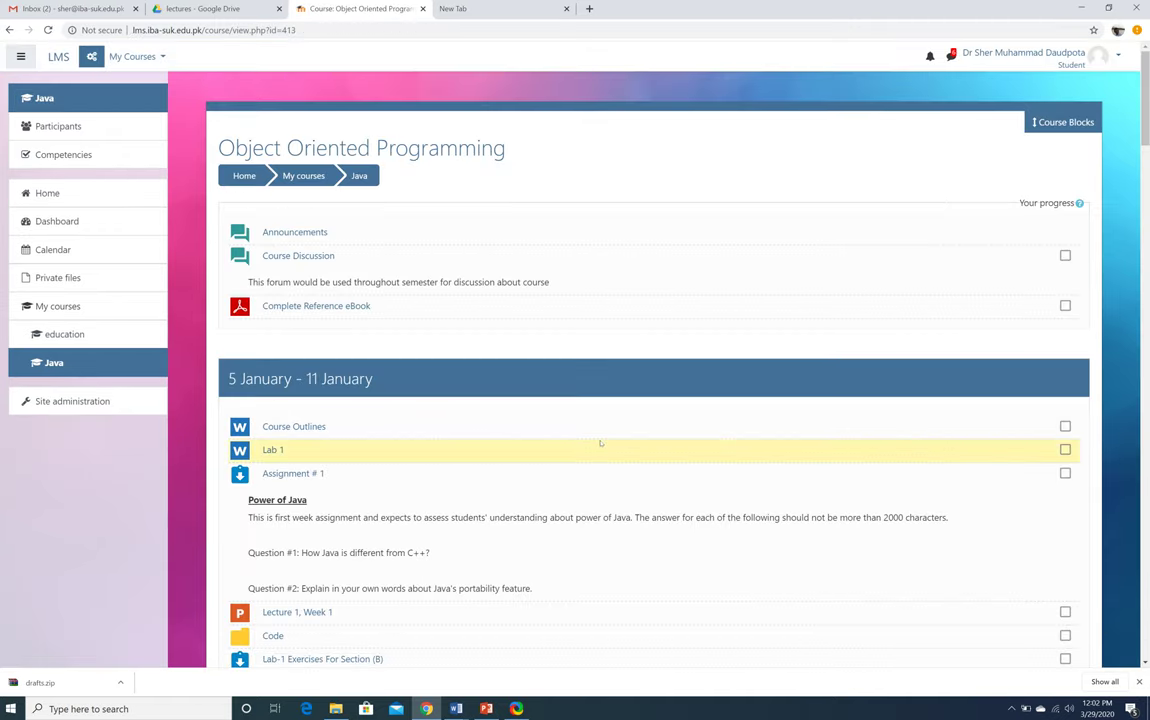
{"action": "scroll", "coordinate": [600, 441], "scroll_direction": "down", "scroll_amount": 5}
{"action": "scroll", "coordinate": [600, 443], "scroll_direction": "down", "scroll_amount": 11}
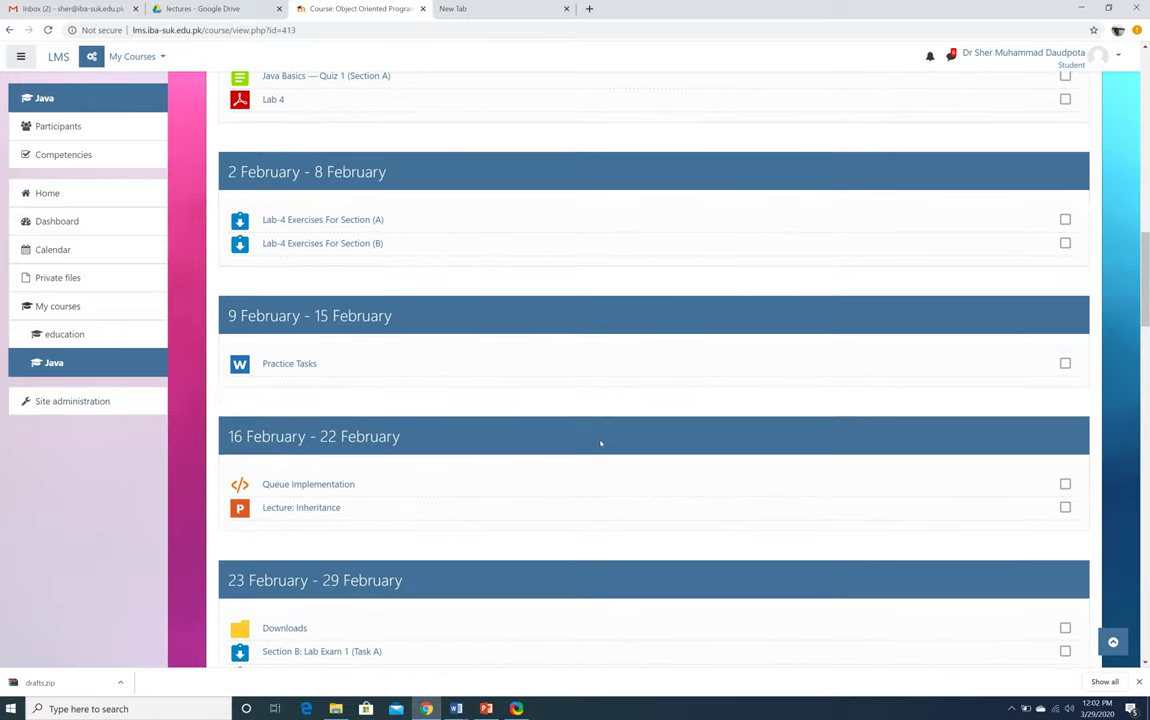
{"action": "scroll", "coordinate": [688, 486], "scroll_direction": "down", "scroll_amount": 10}
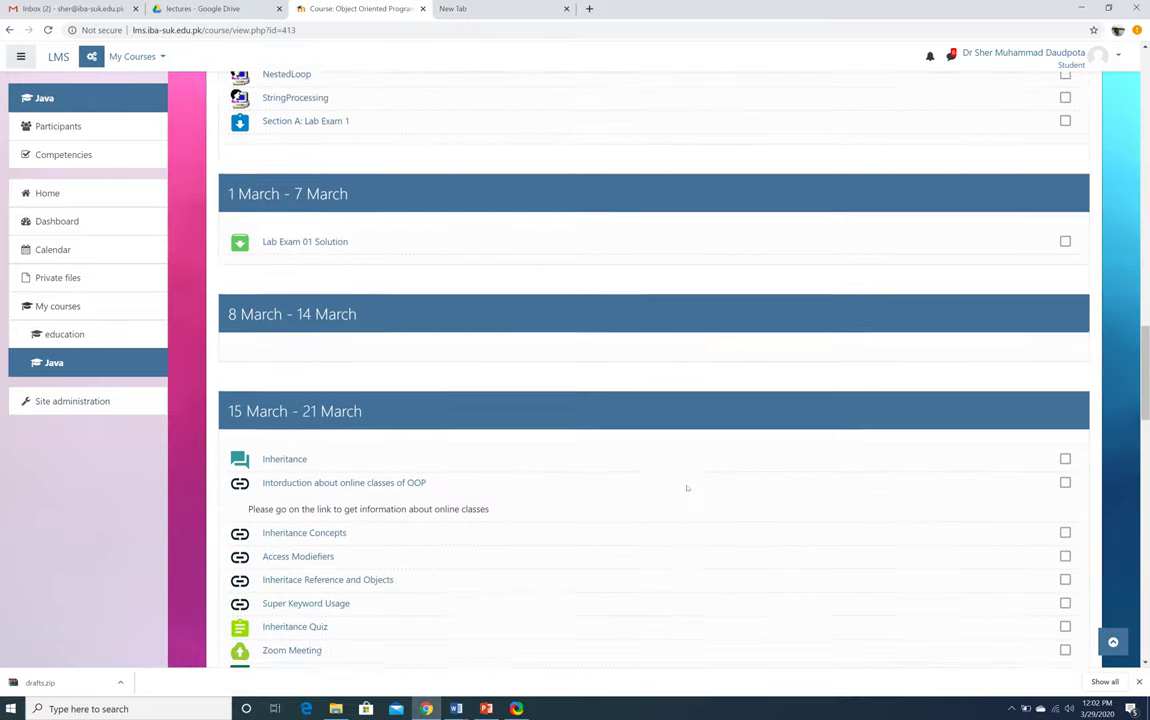
{"action": "scroll", "coordinate": [687, 488], "scroll_direction": "down", "scroll_amount": 6}
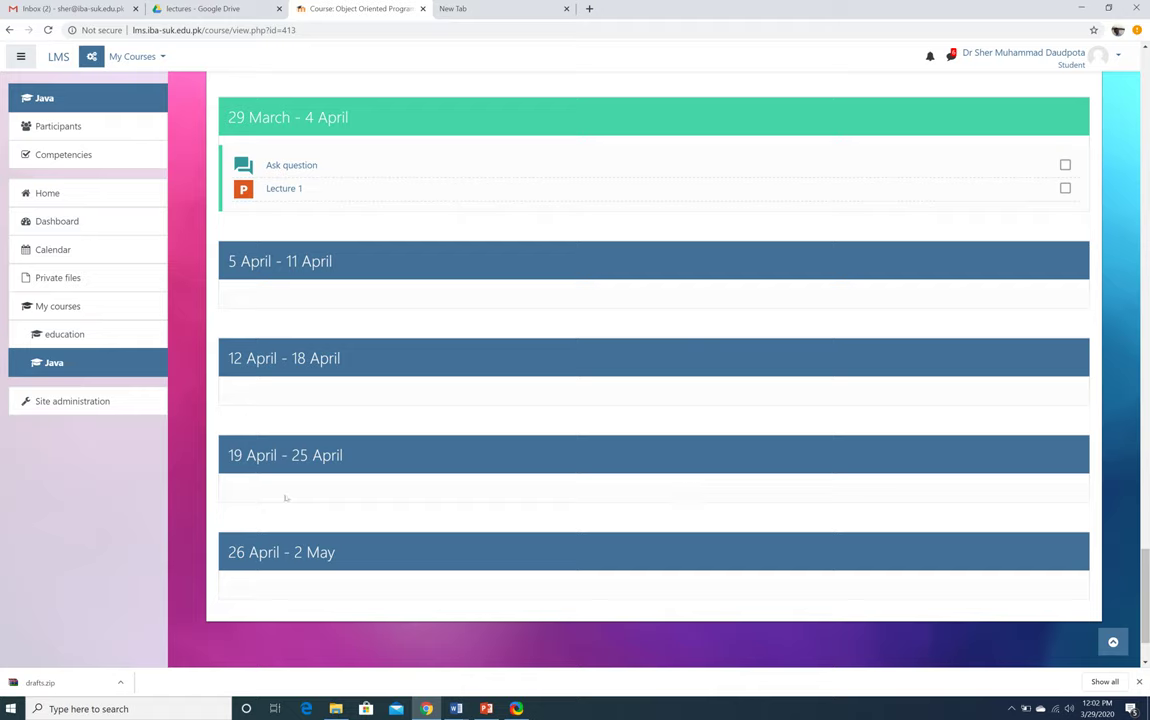
Open Lecture 1 as a student and cancel the file download
{"action": "left_click", "coordinate": [280, 187]}
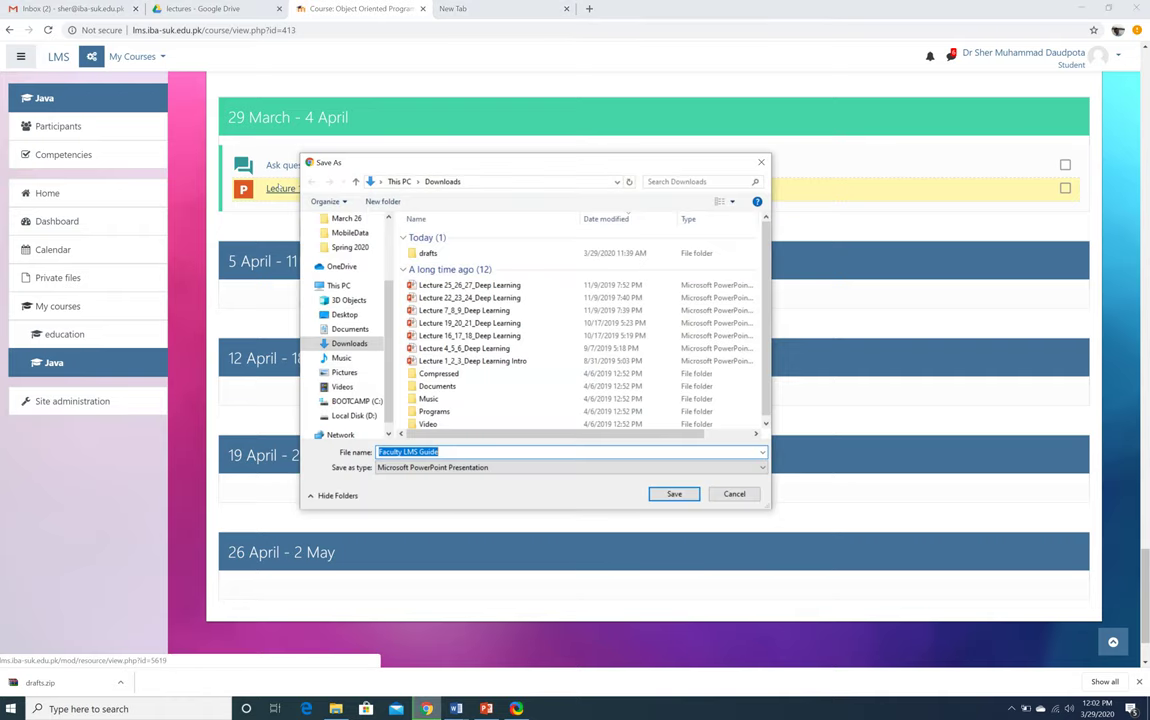
{"action": "left_click", "coordinate": [735, 494]}
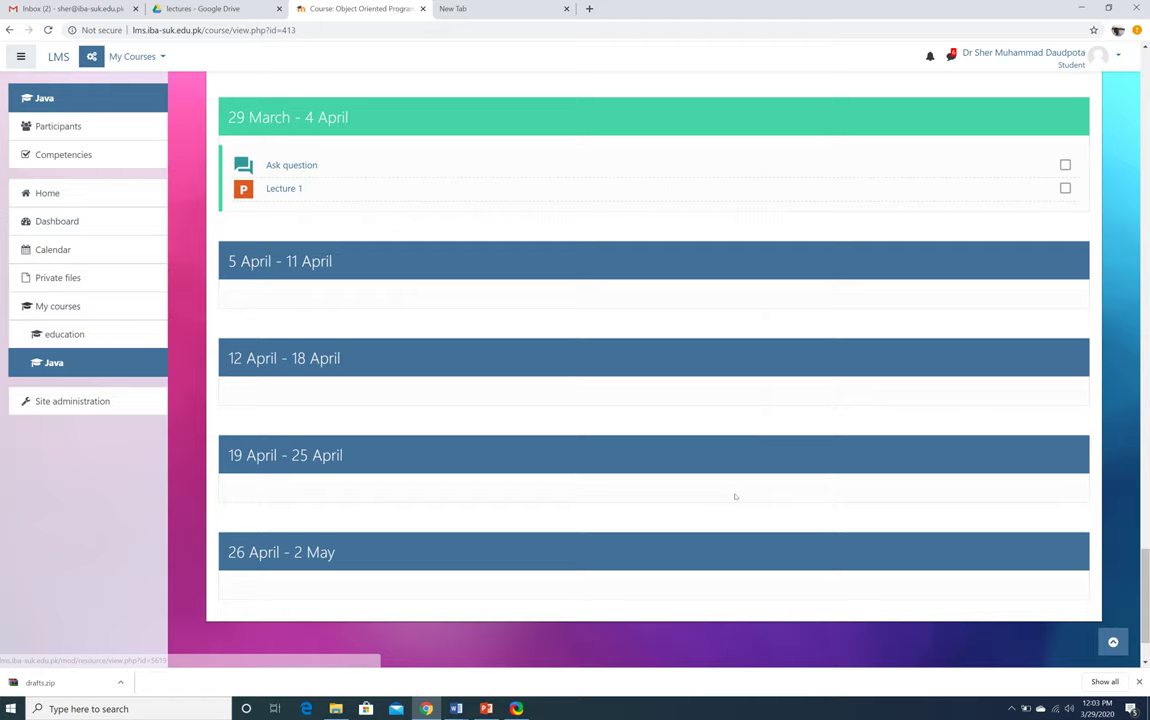
{"action": "left_click", "coordinate": [1075, 62]}
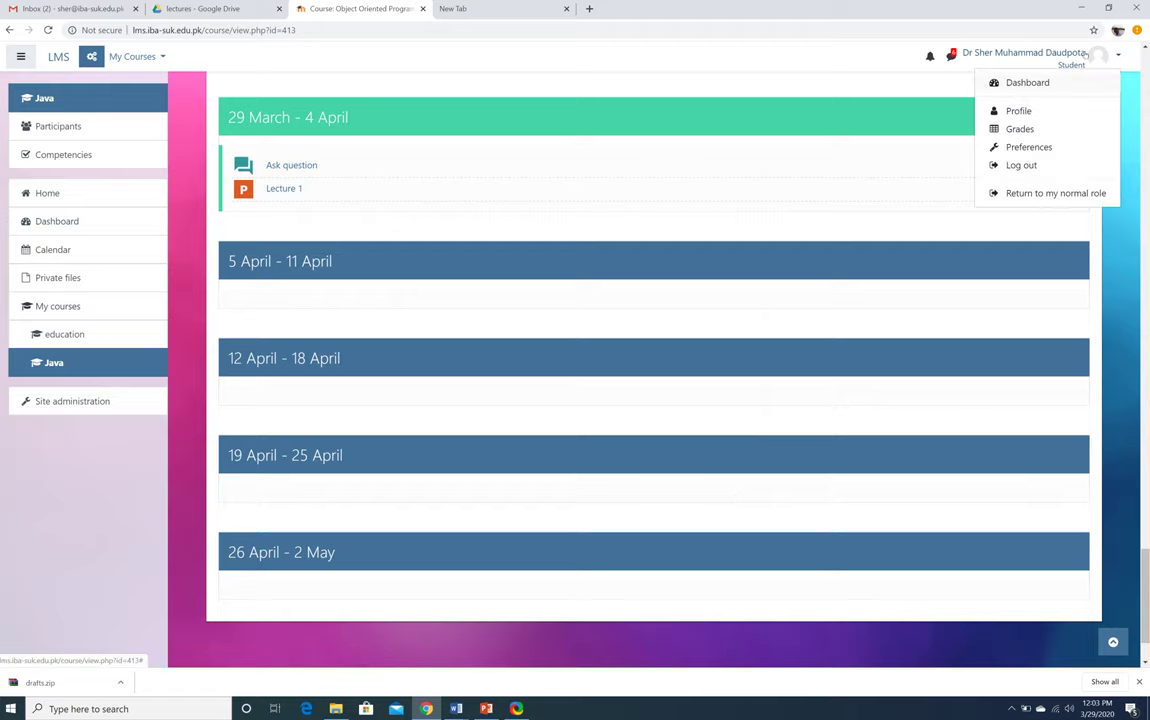
Return to the normal teacher role, turn editing on, and scroll to the 29 March week
{"action": "left_click", "coordinate": [1016, 194]}
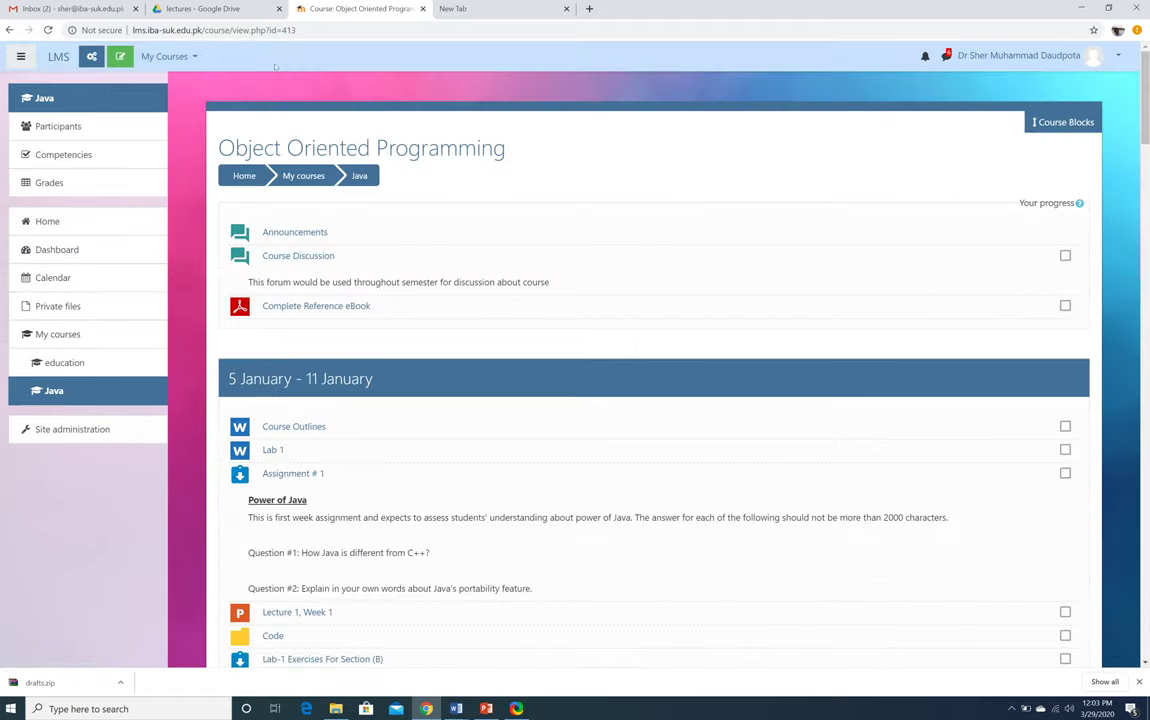
{"action": "left_click", "coordinate": [120, 56]}
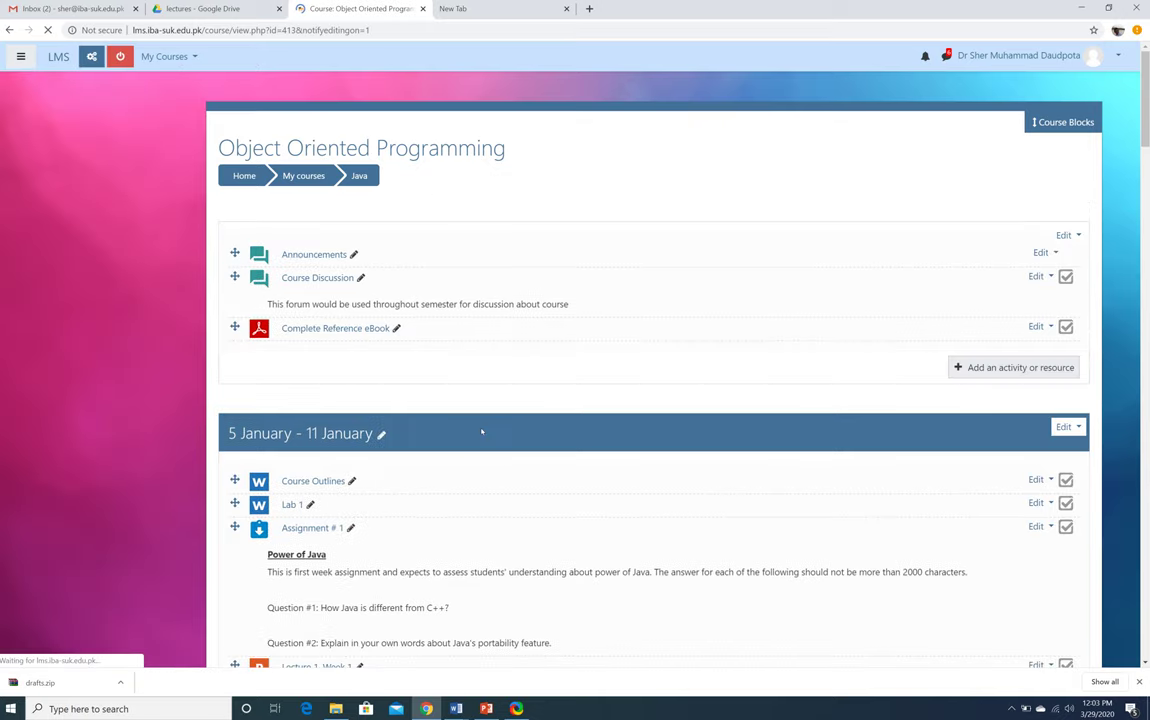
{"action": "scroll", "coordinate": [481, 432], "scroll_direction": "down", "scroll_amount": 15}
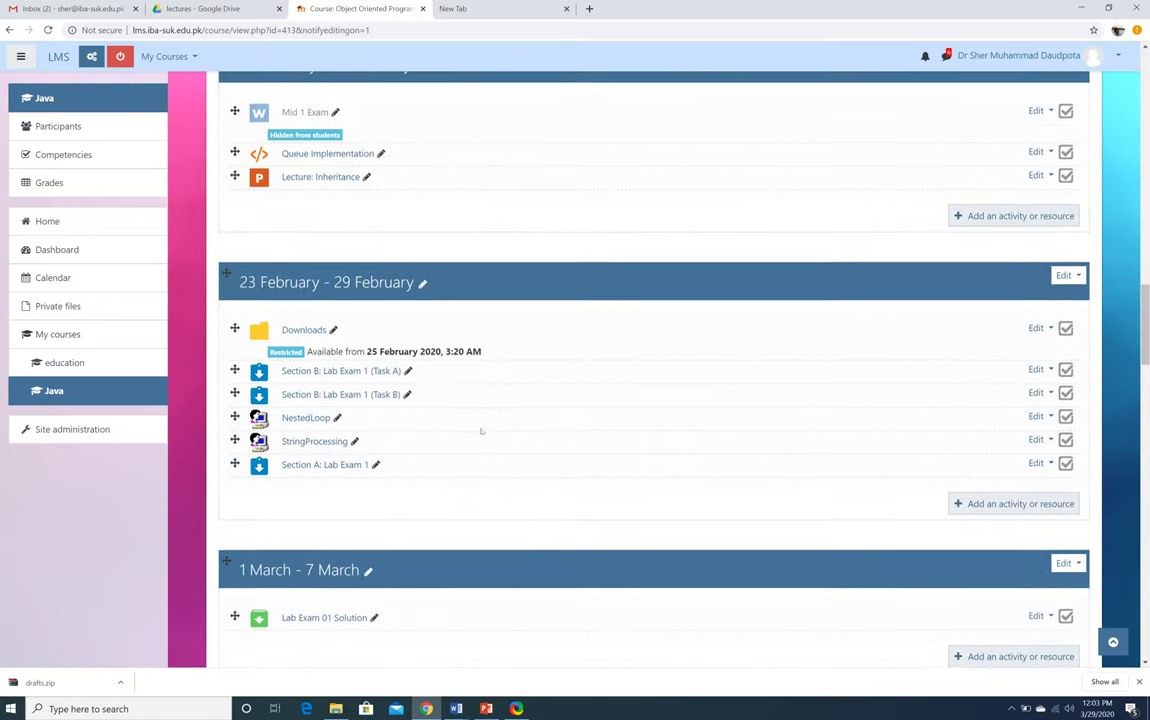
{"action": "scroll", "coordinate": [481, 432], "scroll_direction": "down", "scroll_amount": 20}
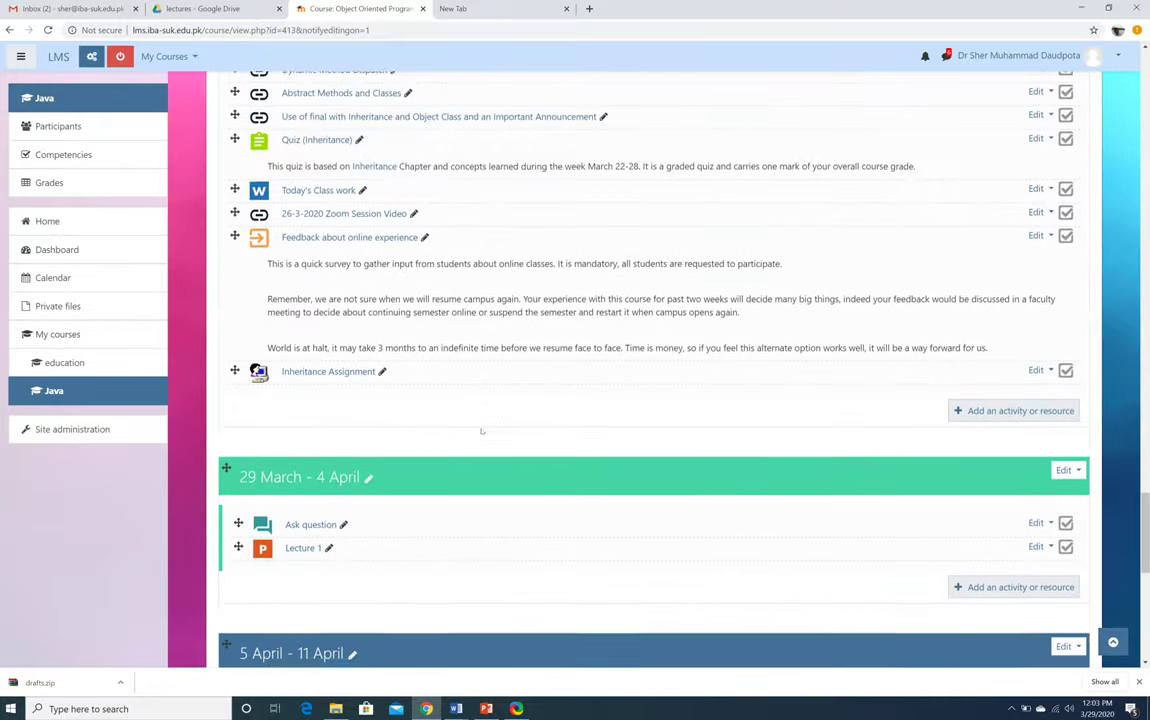
{"action": "scroll", "coordinate": [481, 432], "scroll_direction": "down", "scroll_amount": 3}
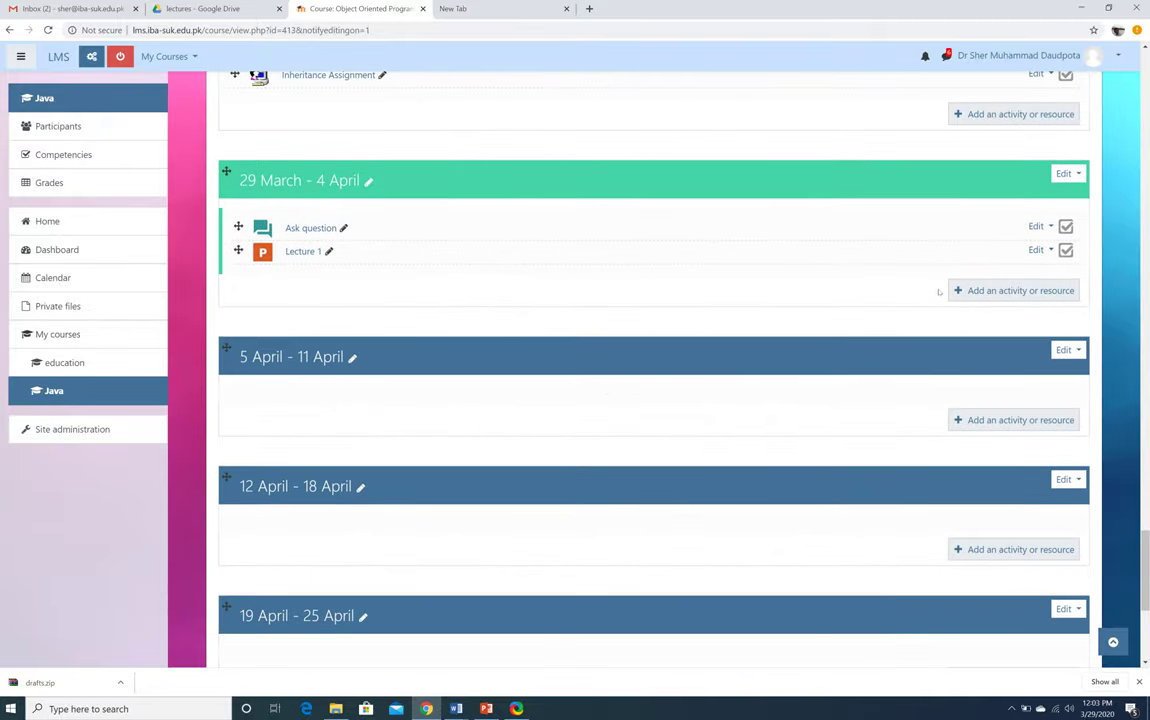
Switch to PowerPoint and show slide 4, Recording a Lecture with ShareX
{"action": "key", "text": "alt+Tab"}
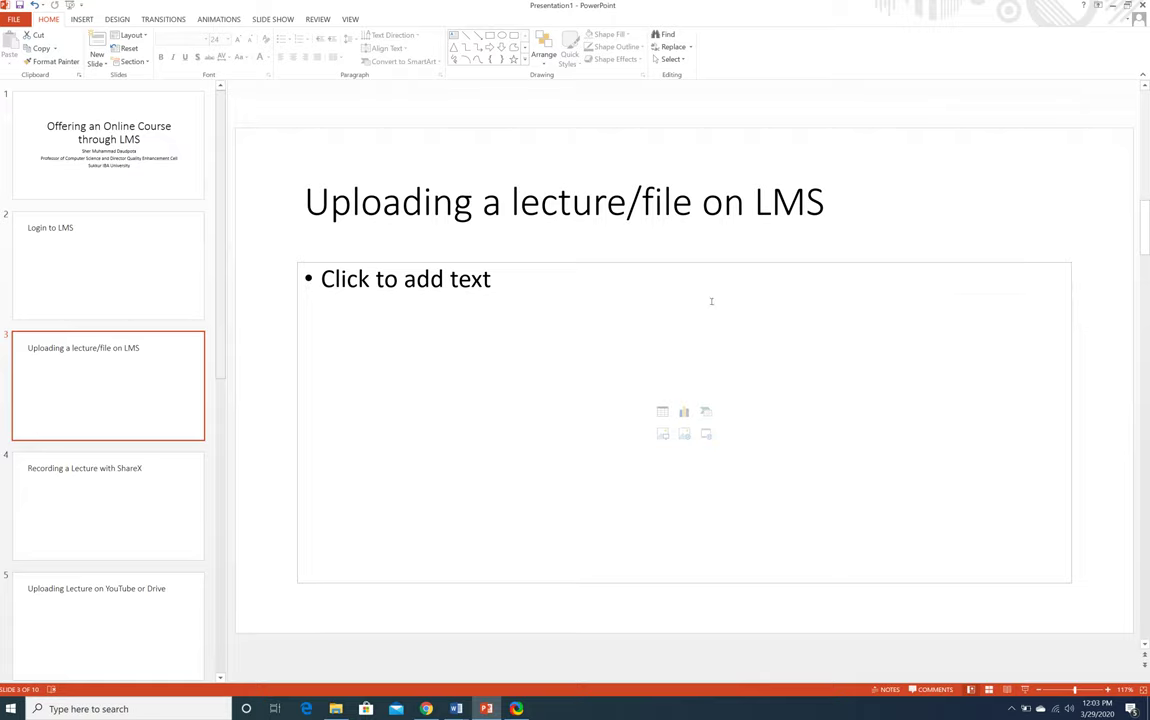
{"action": "left_click", "coordinate": [102, 496]}
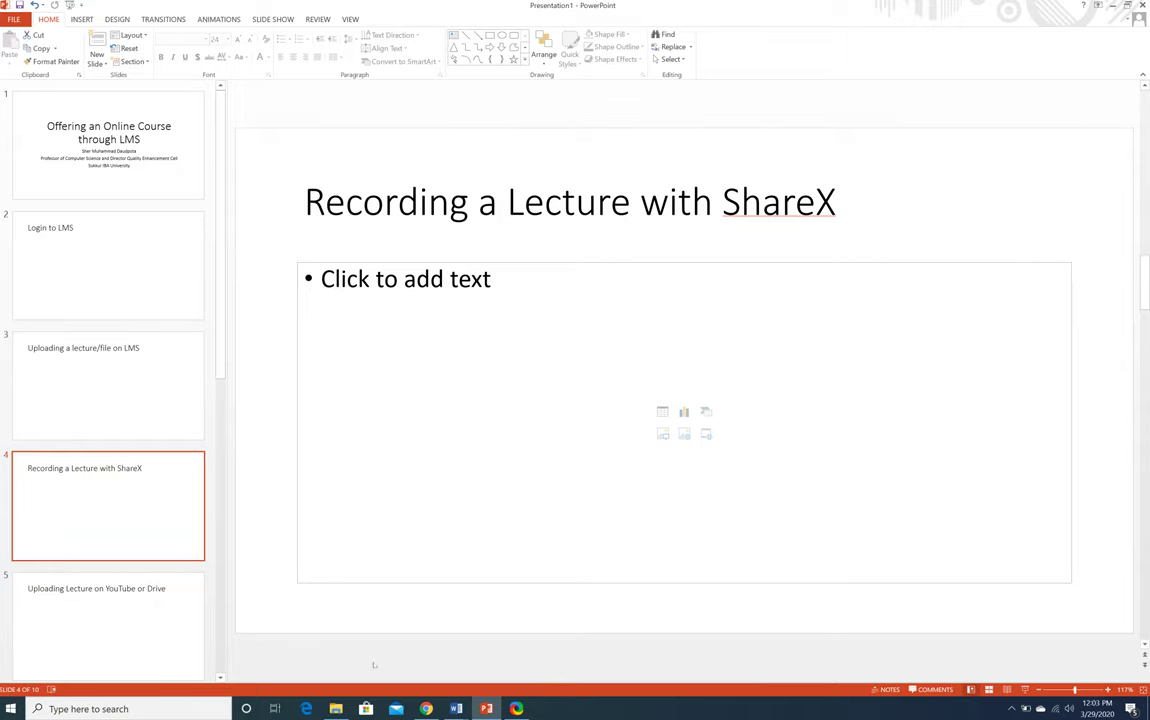
Review the configured hotkeys in ShareX's main window, then clear the windows to show the desktop
{"action": "left_click", "coordinate": [517, 708]}
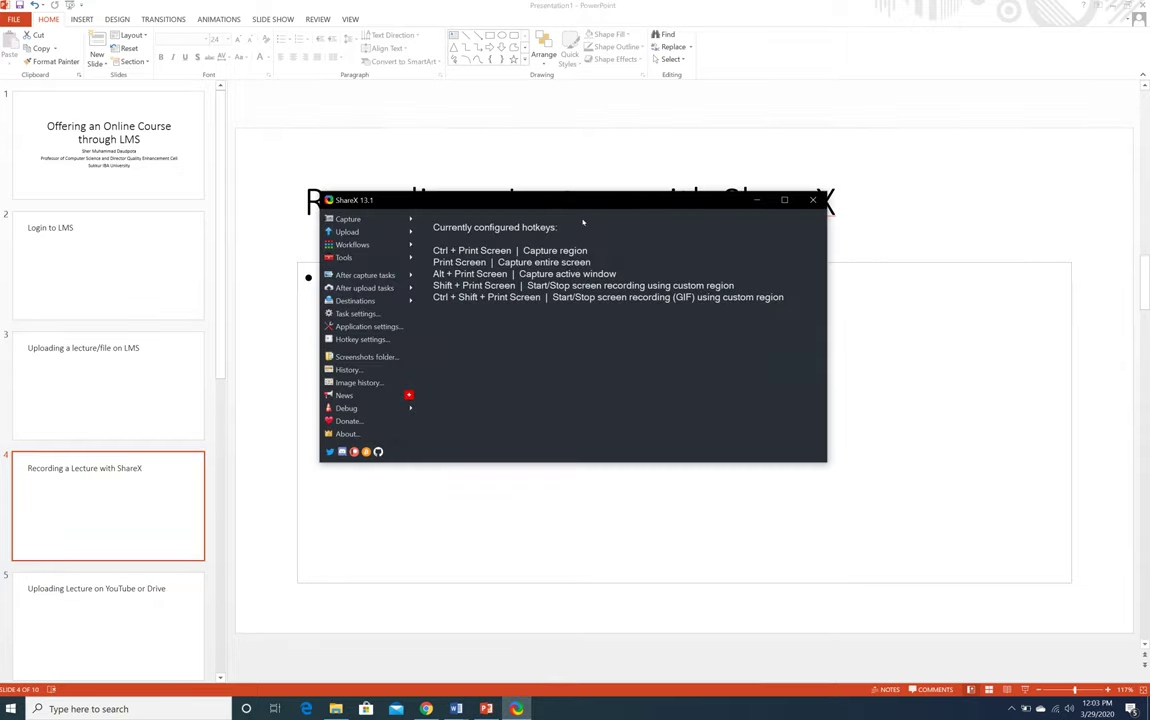
{"action": "double_click", "coordinate": [605, 199]}
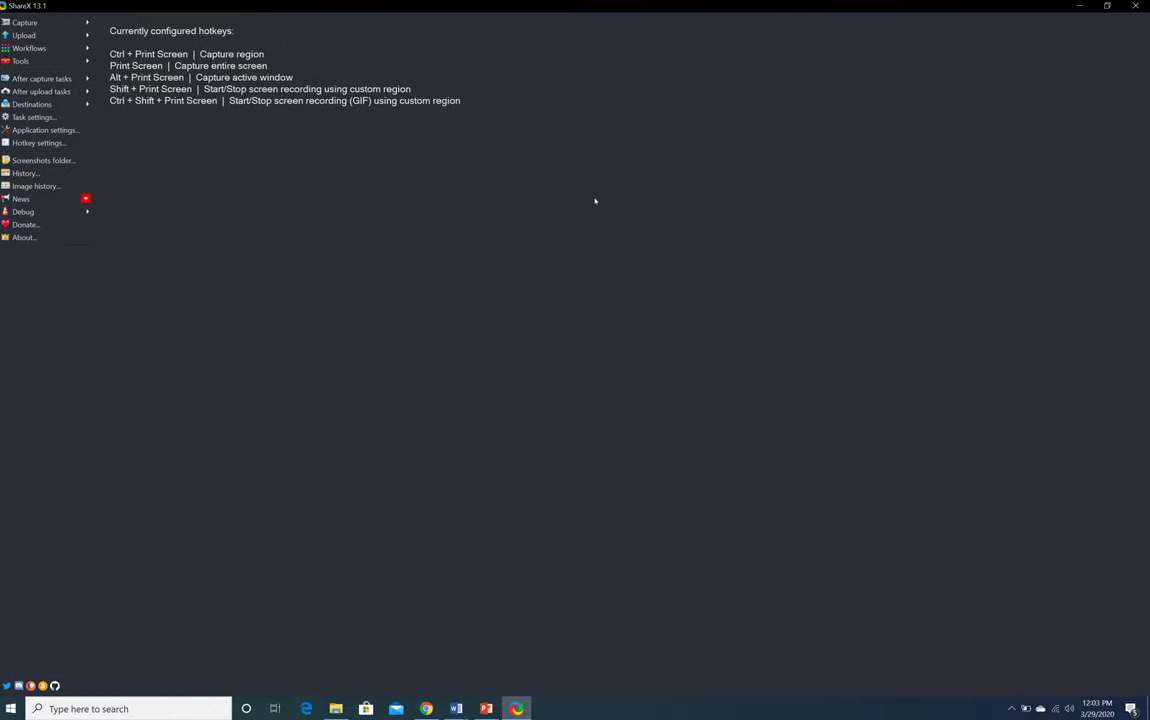
{"action": "double_click", "coordinate": [528, 5]}
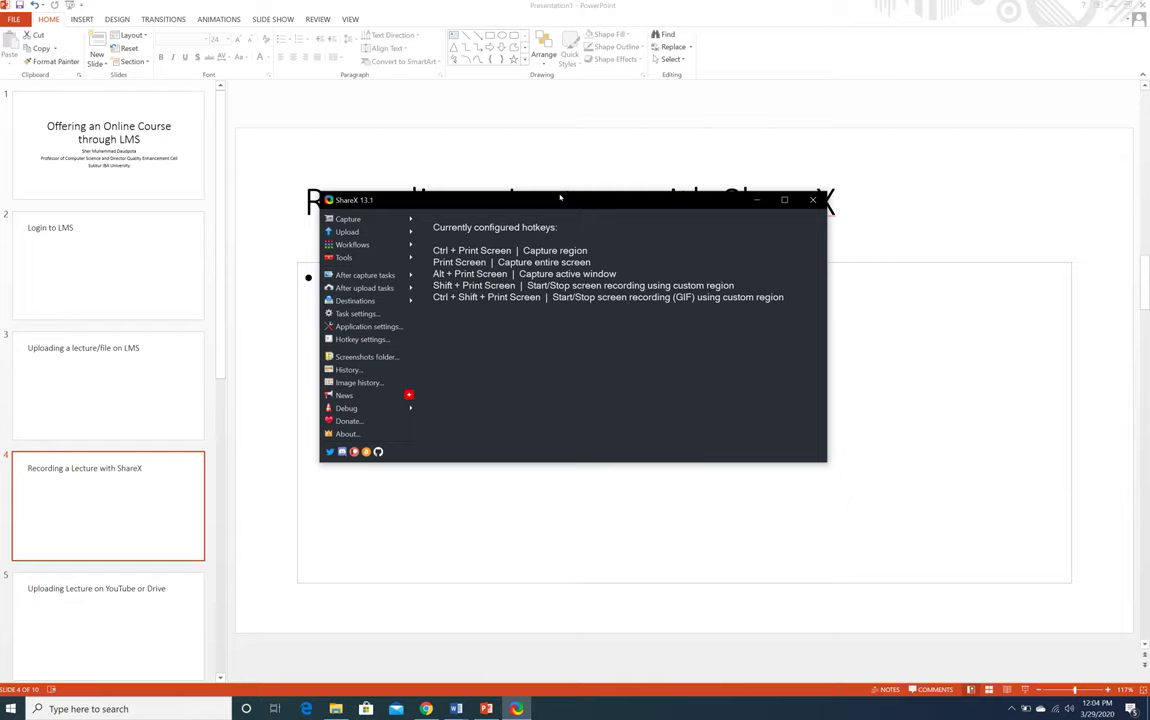
{"action": "key", "text": "shift+Print"}
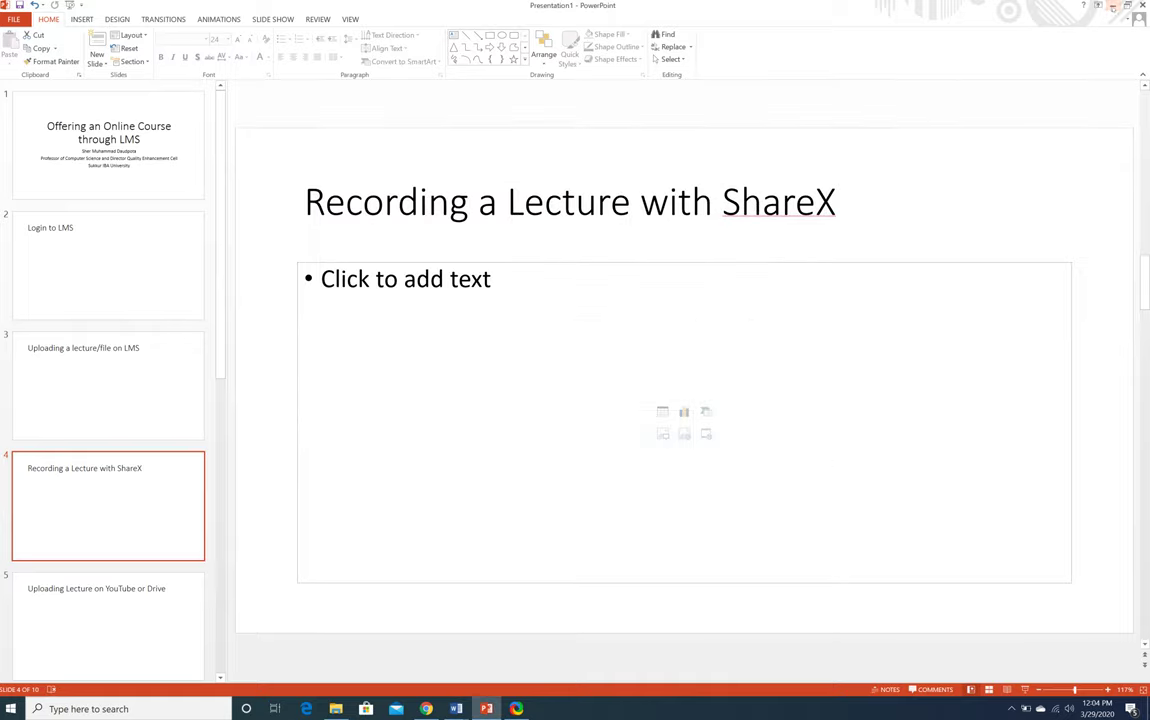
{"action": "key", "text": "alt+Tab"}
{"action": "left_click", "coordinate": [1079, 9]}
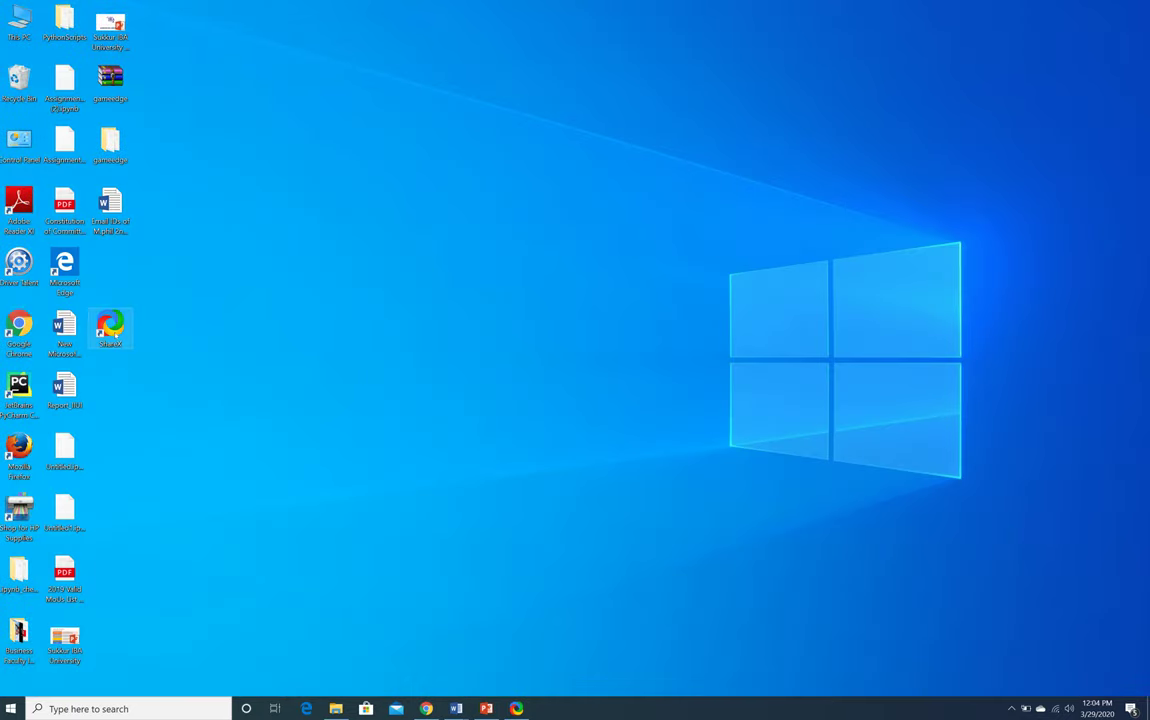
Launch ShareX from the desktop, look over its capture workflows, and open Task settings
{"action": "double_click", "coordinate": [110, 330]}
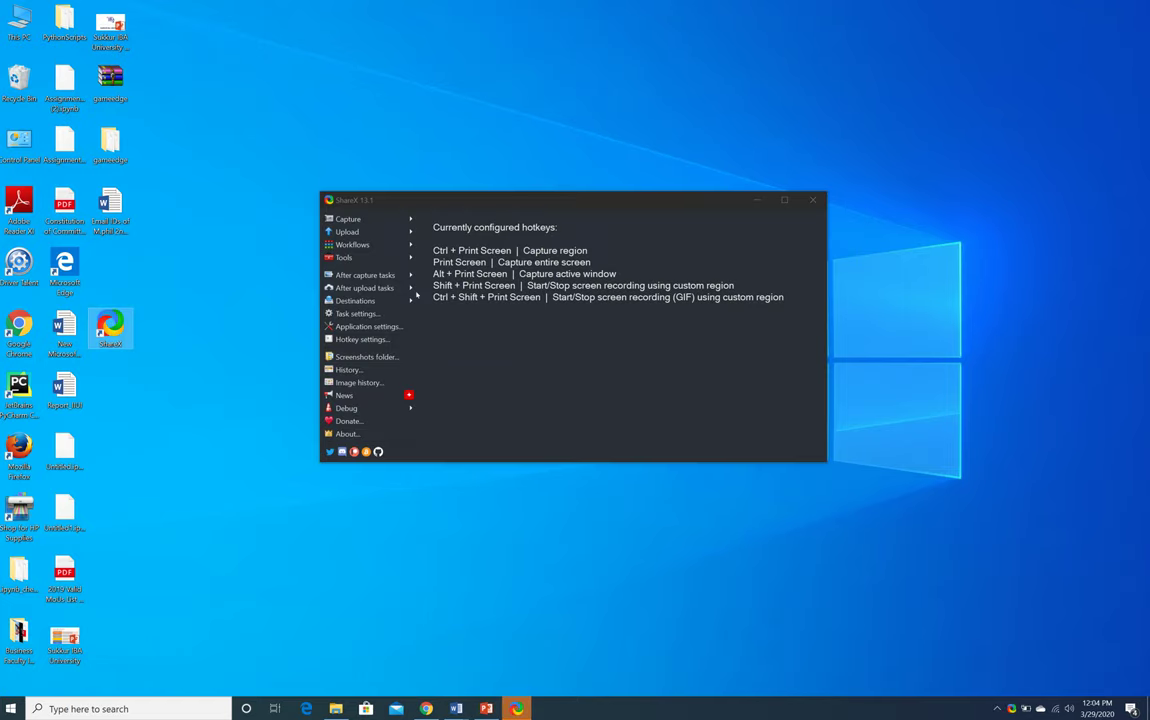
{"action": "left_click", "coordinate": [355, 246]}
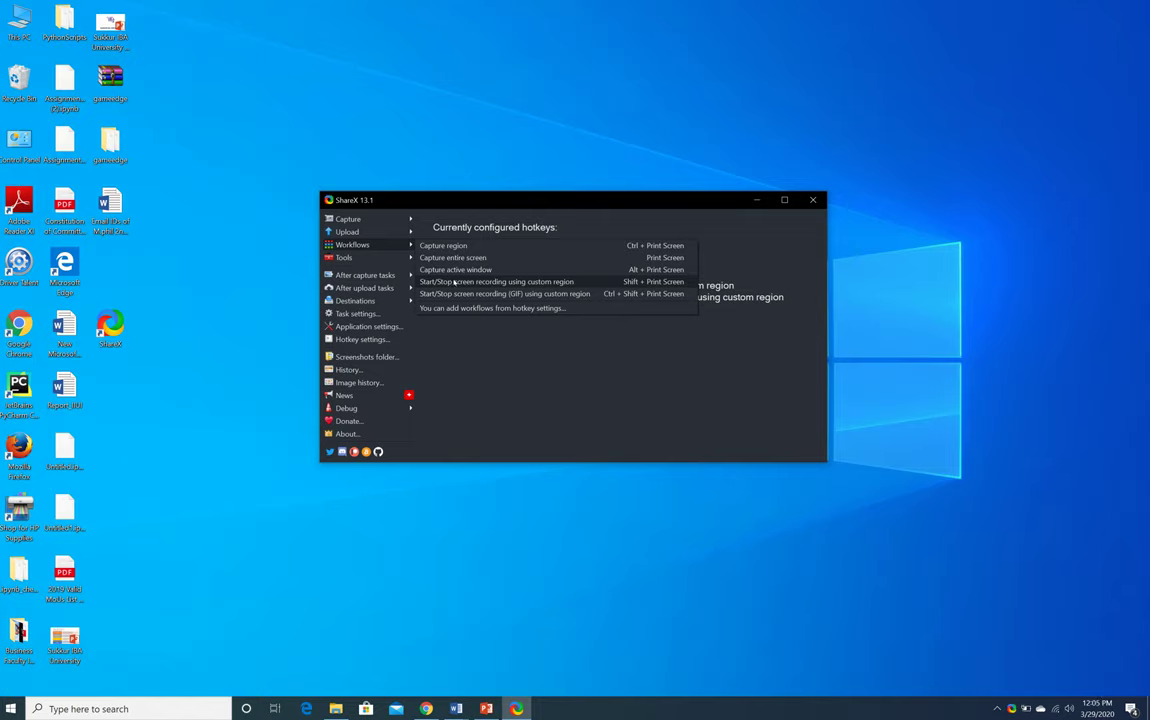
{"action": "left_click", "coordinate": [487, 419]}
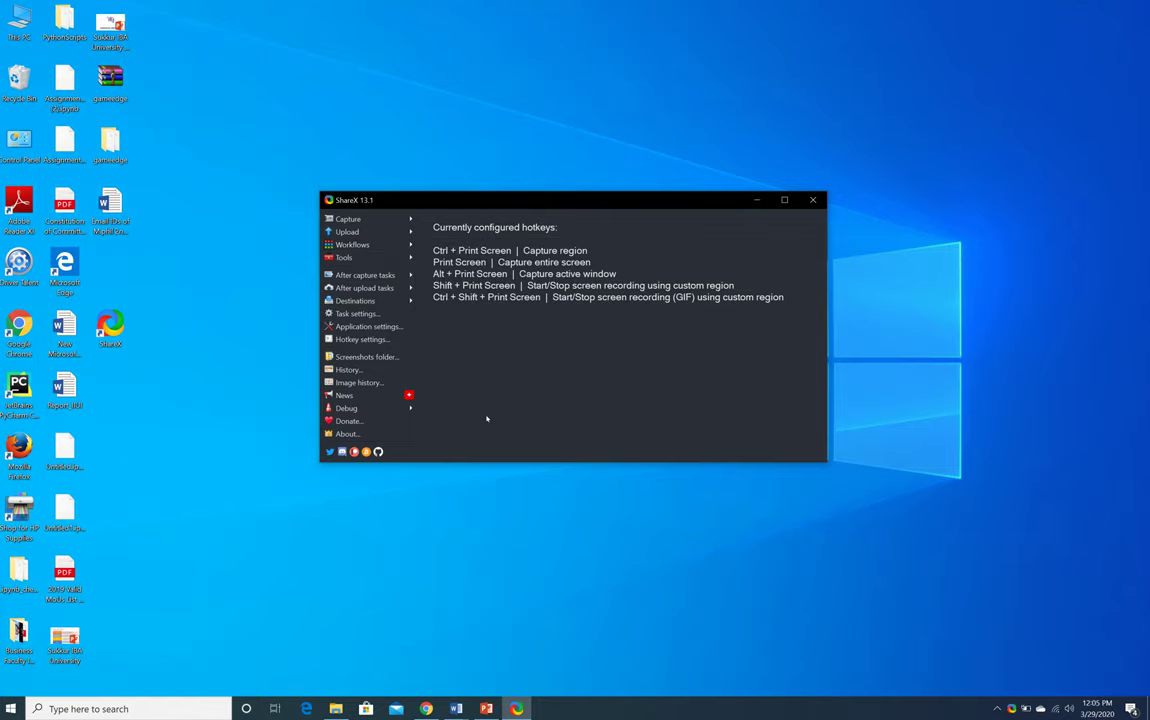
{"action": "left_click", "coordinate": [368, 315]}
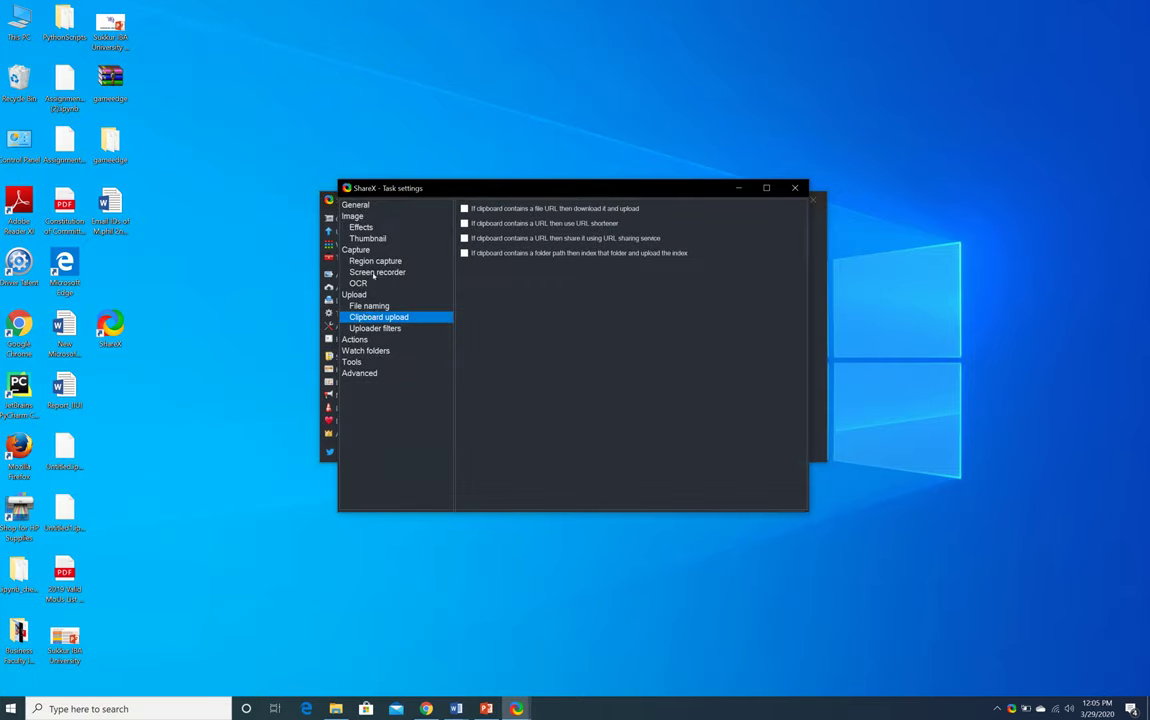
Set the screen recorder audio source to Internal Microphone and close the settings
{"action": "left_click", "coordinate": [374, 273]}
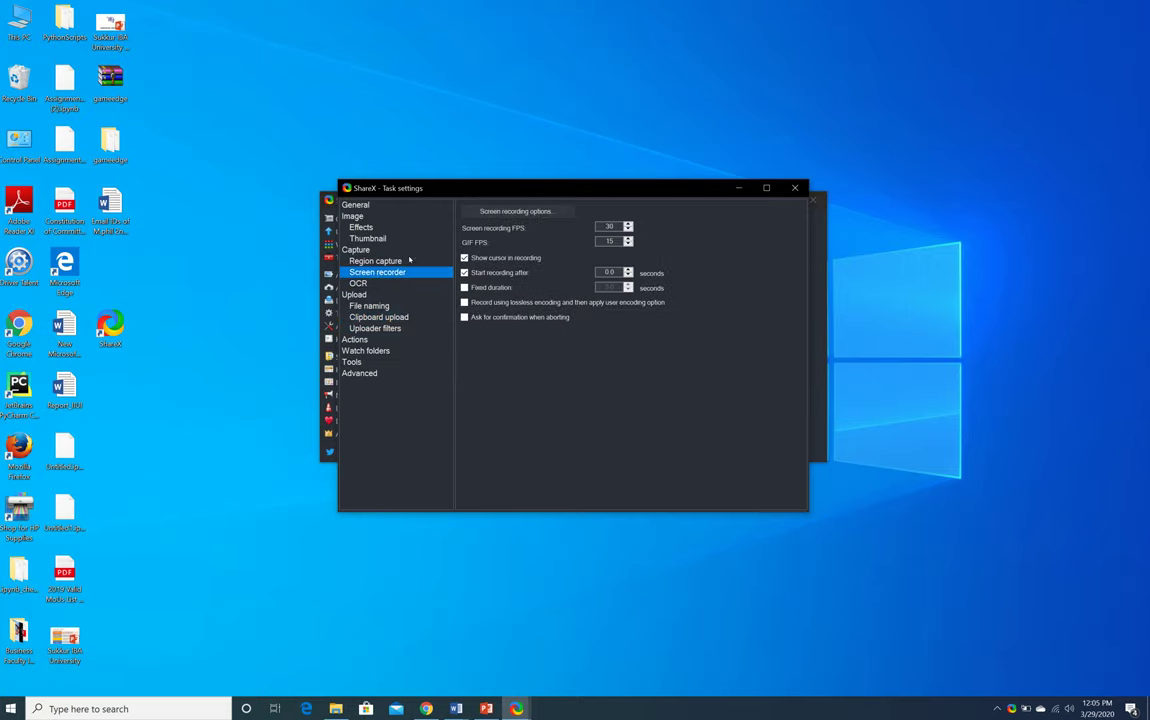
{"action": "left_click", "coordinate": [519, 212]}
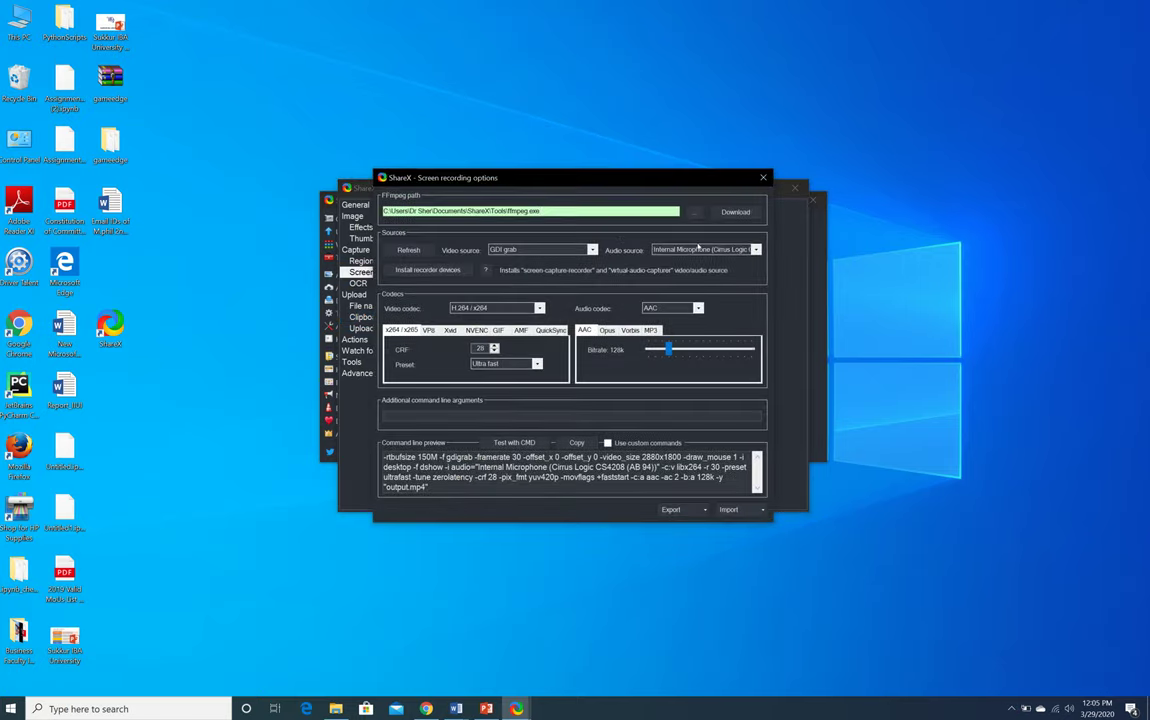
{"action": "left_click", "coordinate": [697, 249]}
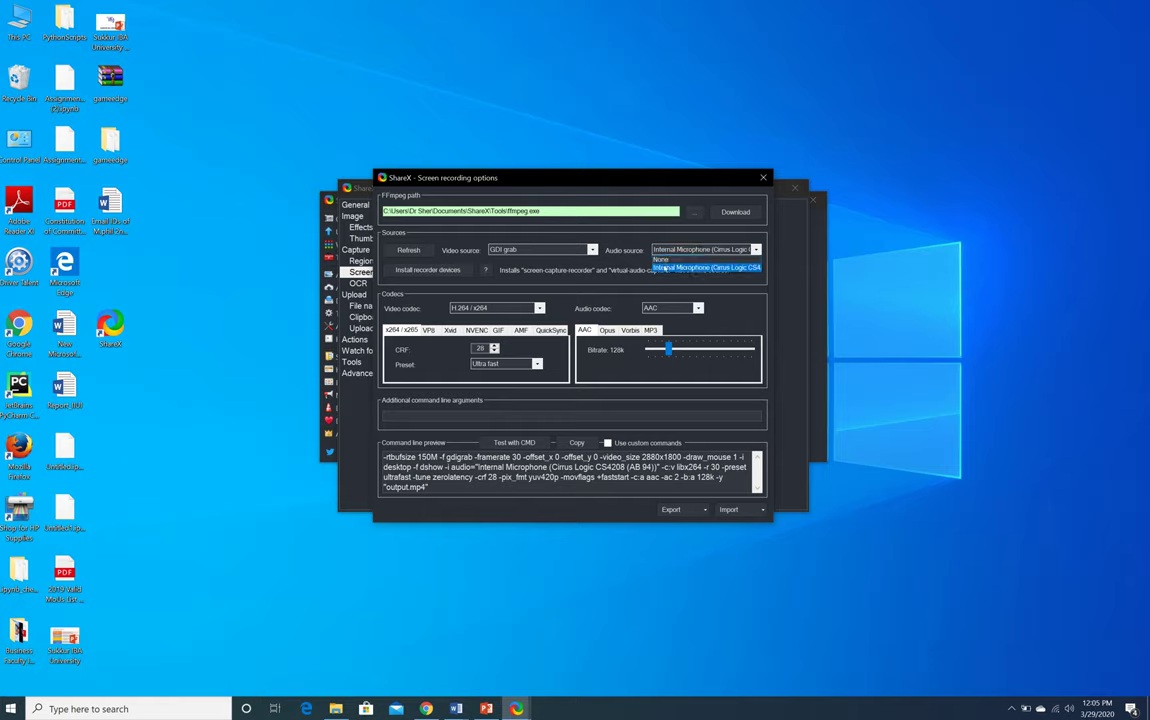
{"action": "left_click", "coordinate": [663, 268]}
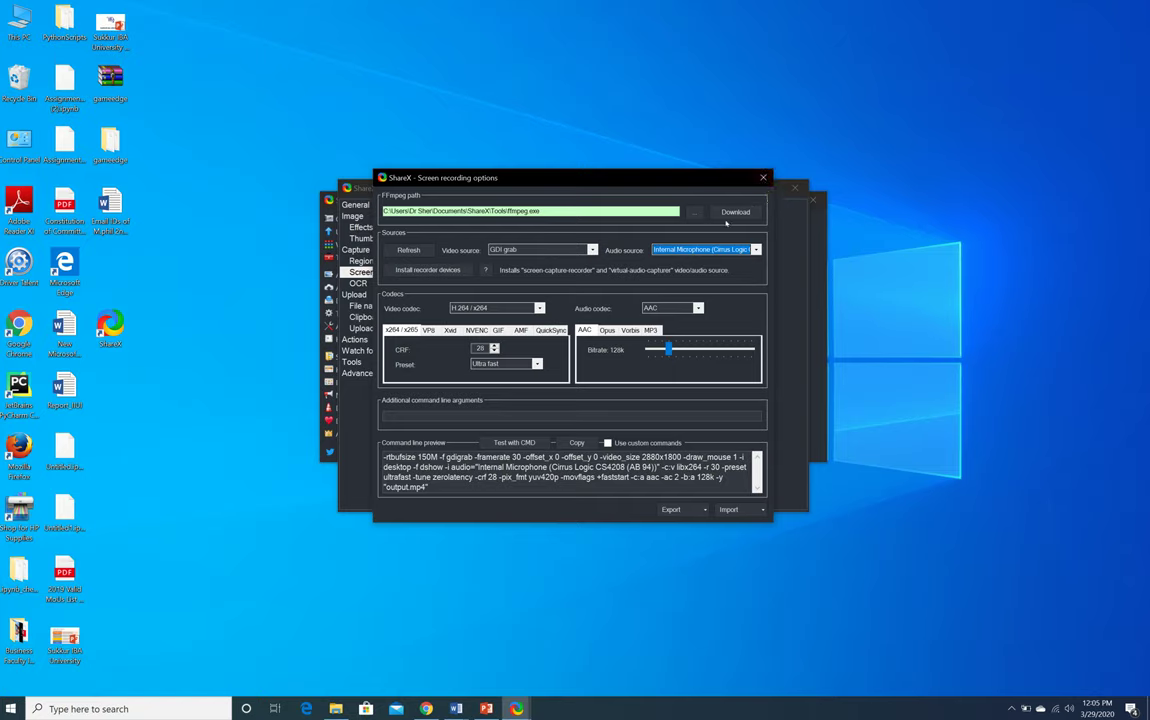
{"action": "left_click", "coordinate": [763, 177]}
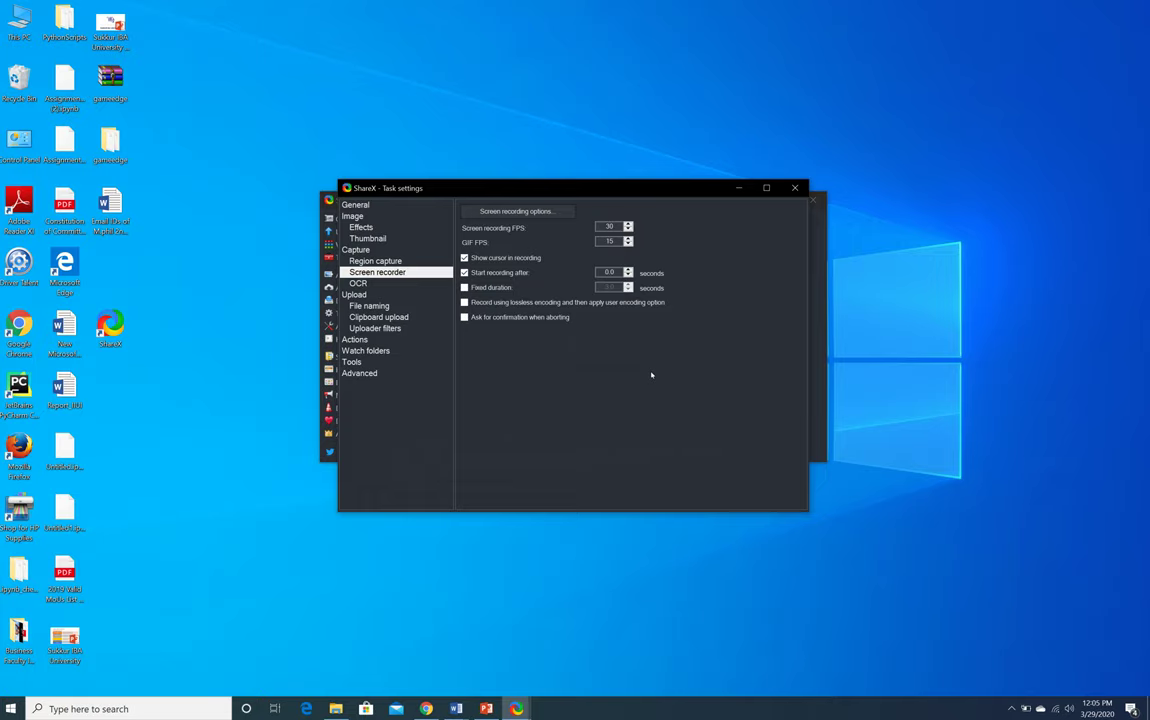
{"action": "left_click", "coordinate": [793, 188]}
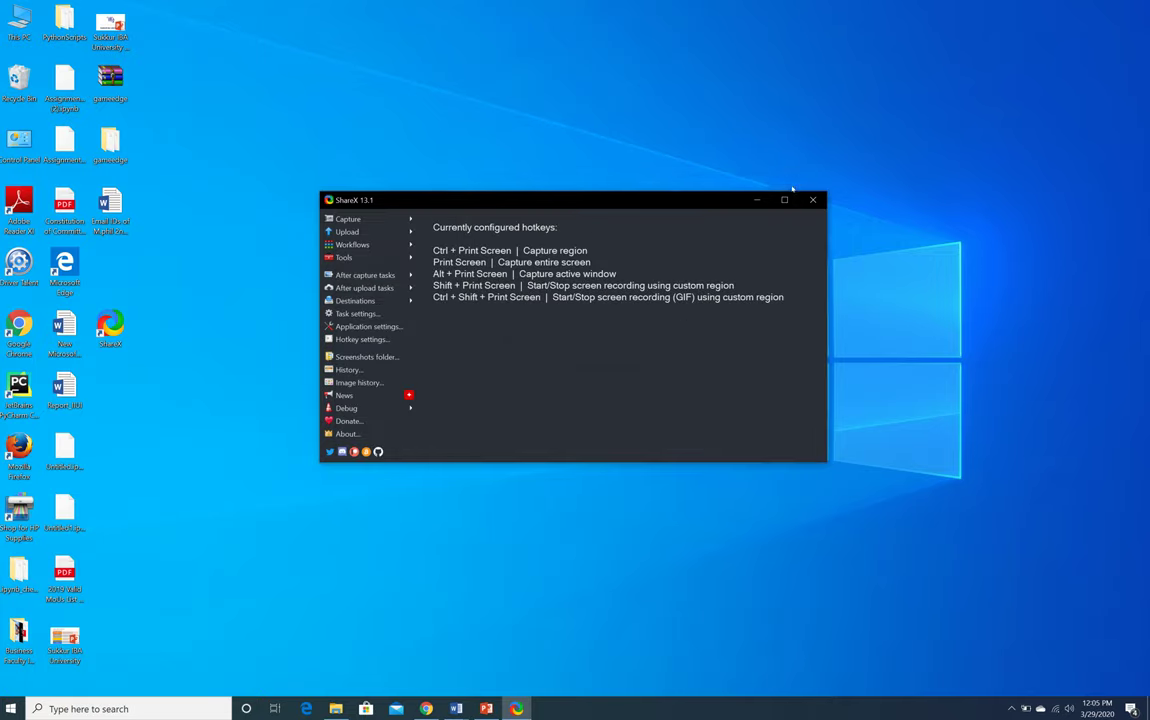
Reopen the screen recording options to confirm Internal Microphone is kept, then close them
{"action": "left_click", "coordinate": [352, 314]}
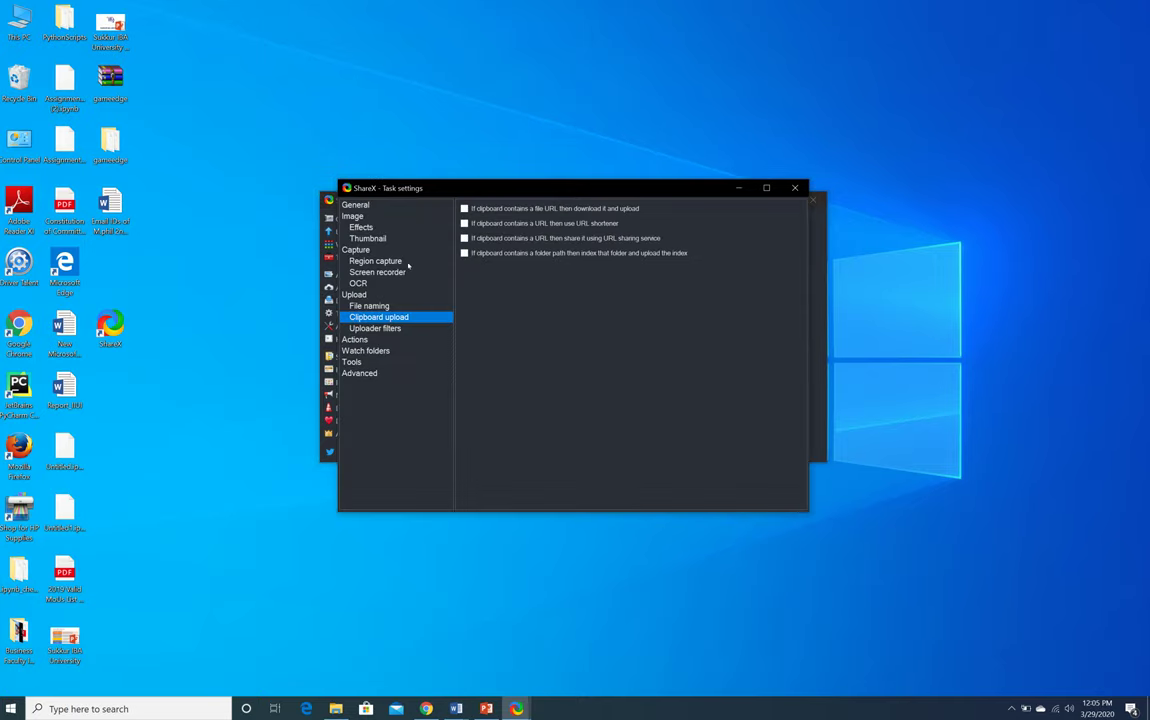
{"action": "left_click", "coordinate": [376, 272]}
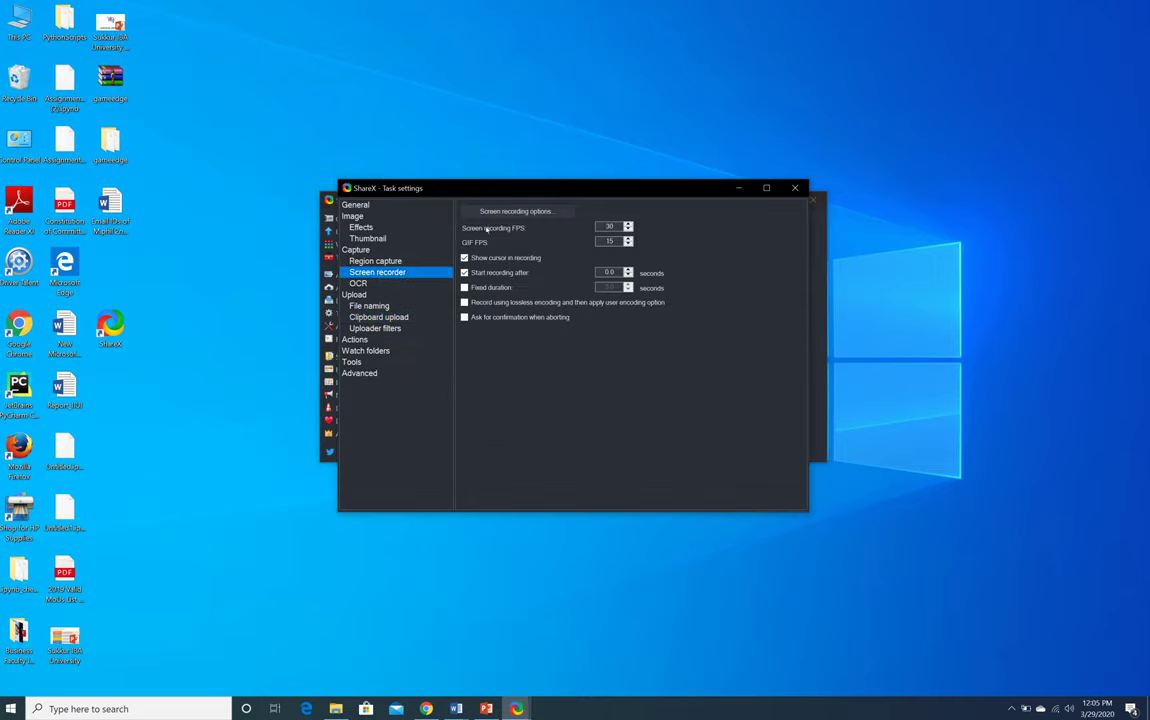
{"action": "left_click", "coordinate": [514, 212]}
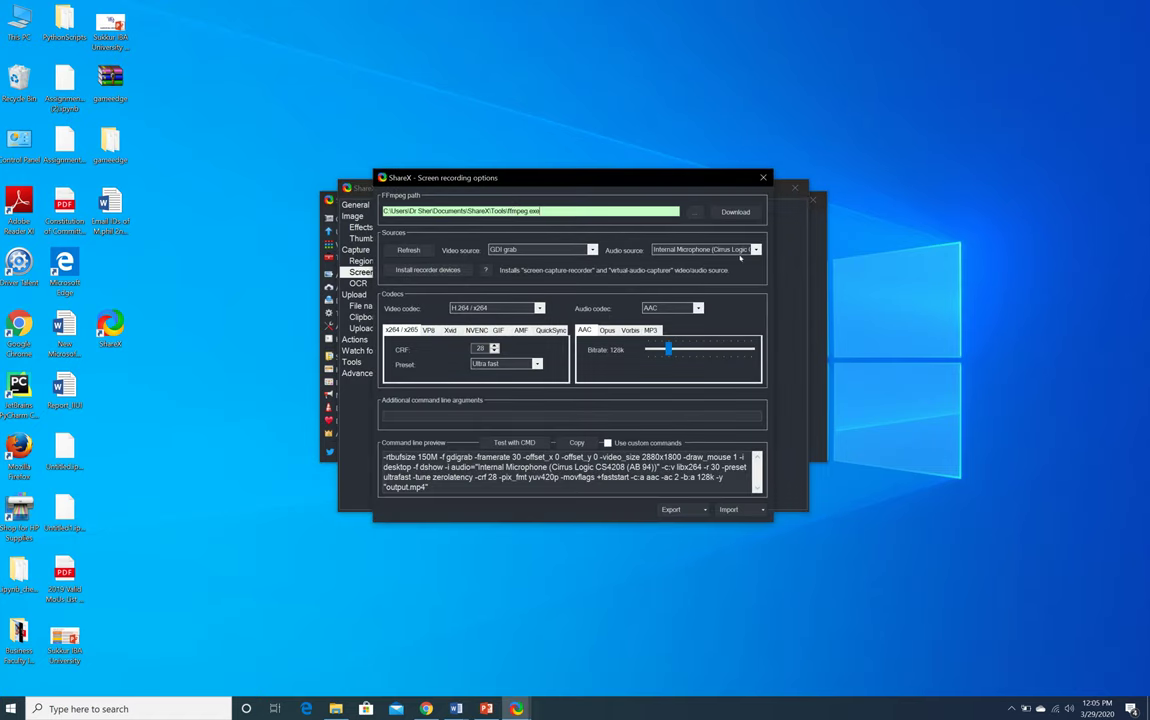
{"action": "left_click", "coordinate": [740, 250]}
{"action": "left_click", "coordinate": [785, 263]}
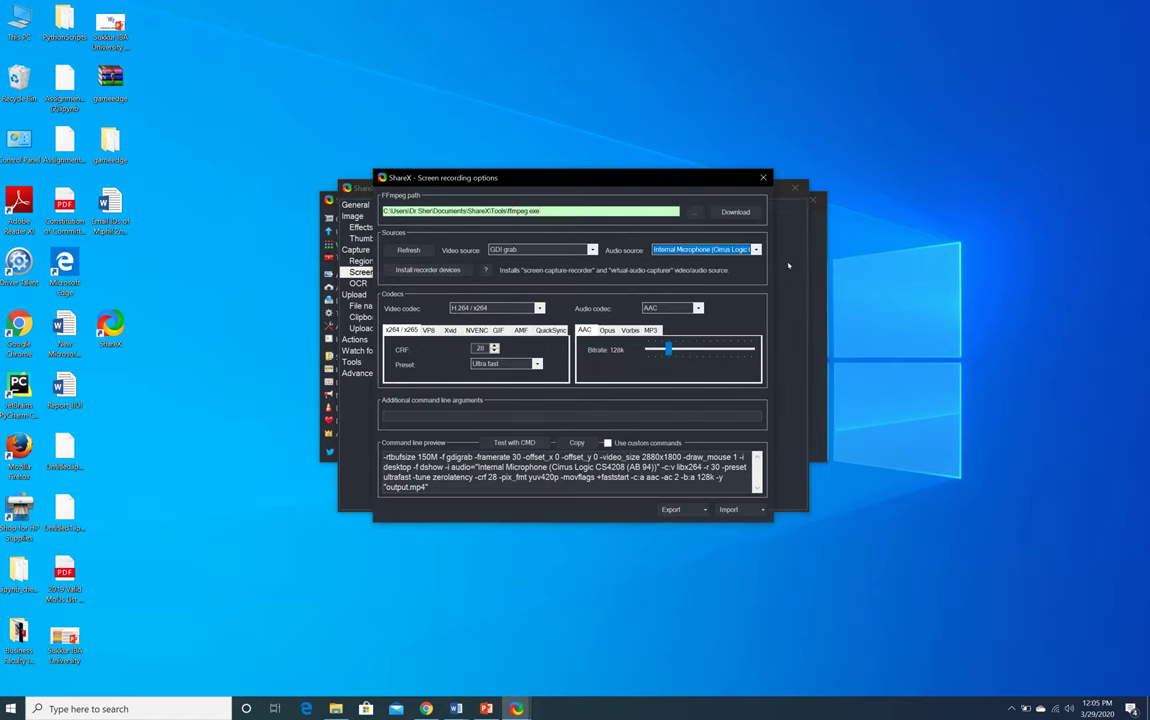
{"action": "left_click", "coordinate": [763, 178]}
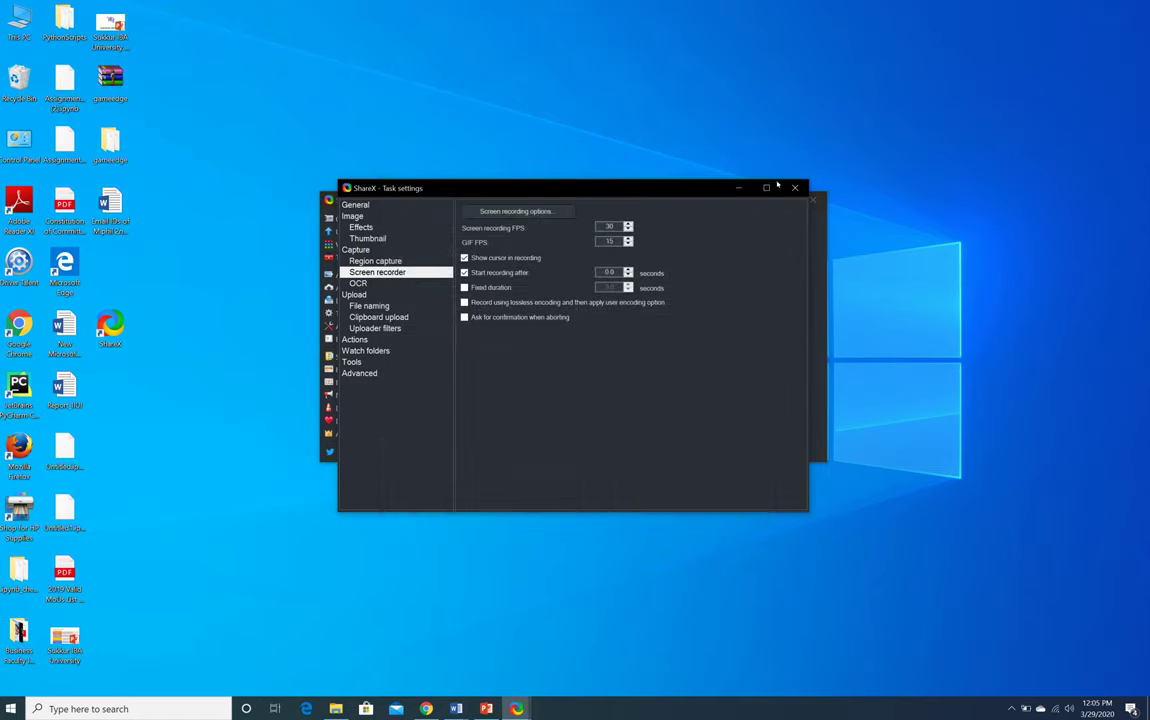
{"action": "left_click", "coordinate": [795, 189]}
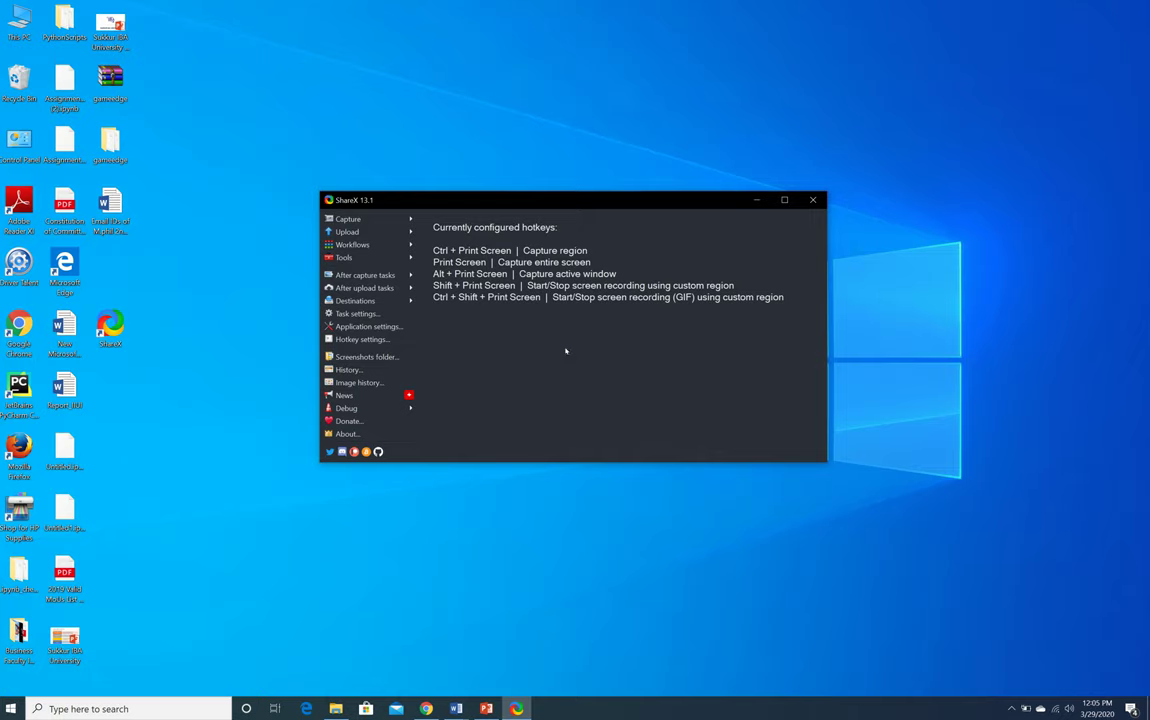
{"action": "left_click", "coordinate": [362, 245]}
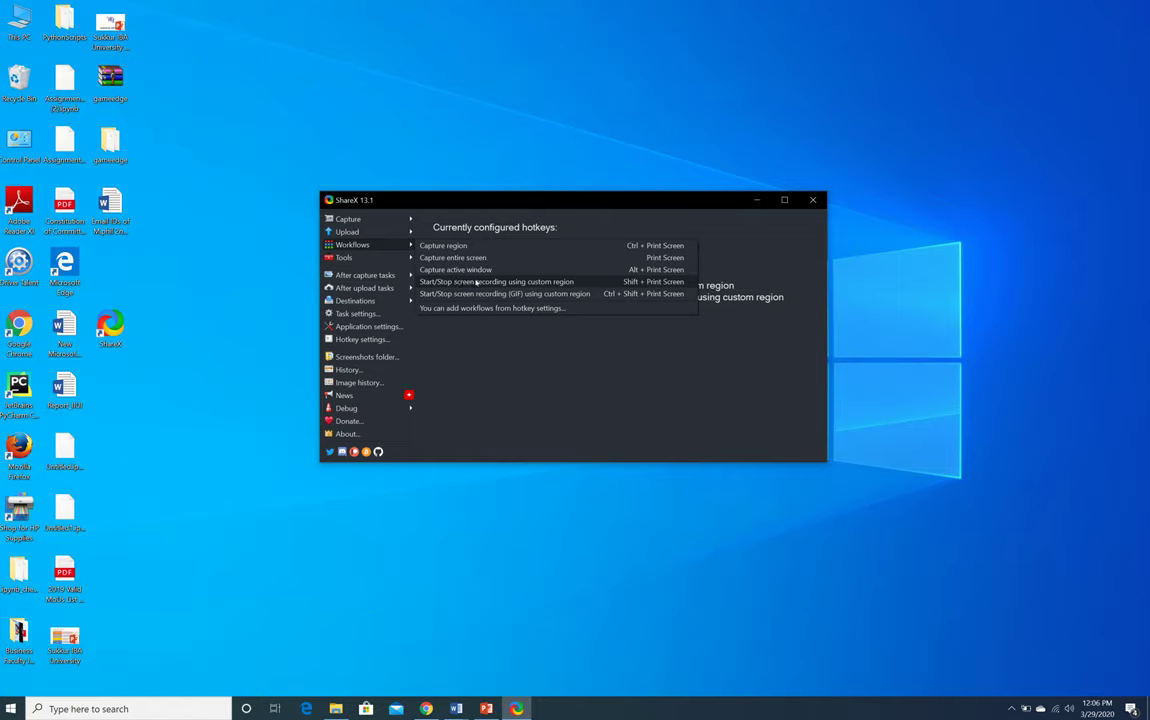
{"action": "left_click", "coordinate": [788, 21]}
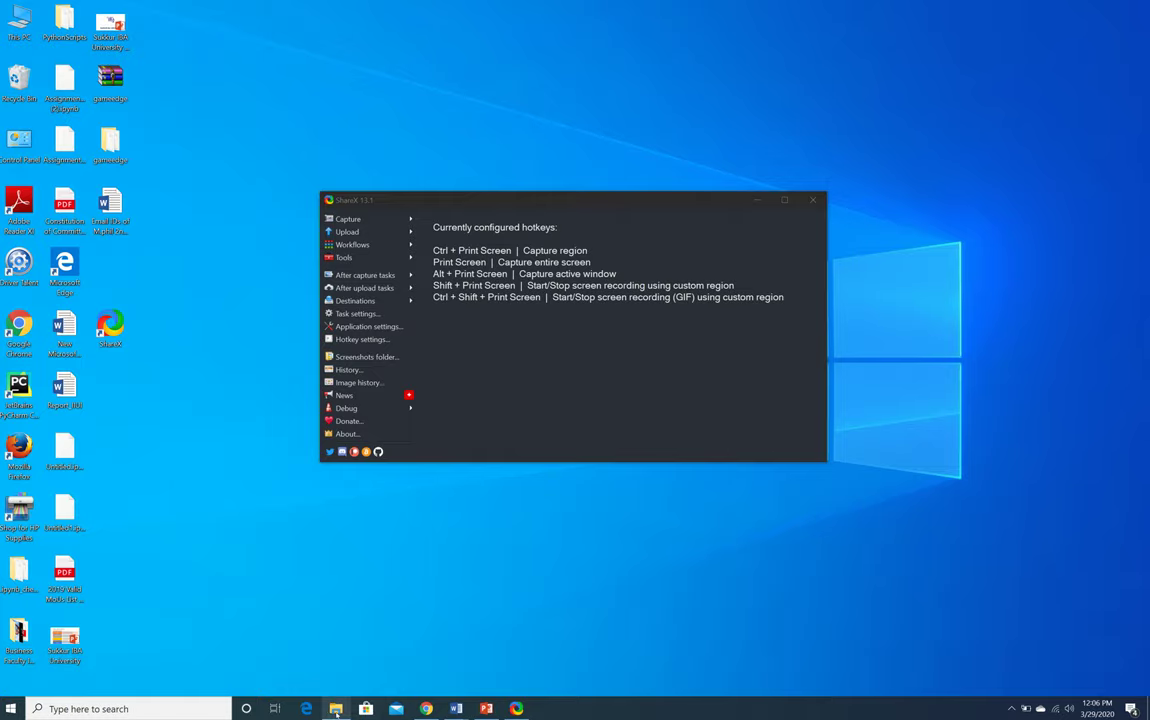
Open File Explorer and browse Documents to the Videos folder with the two MP4 recordings
{"action": "left_click", "coordinate": [336, 708]}
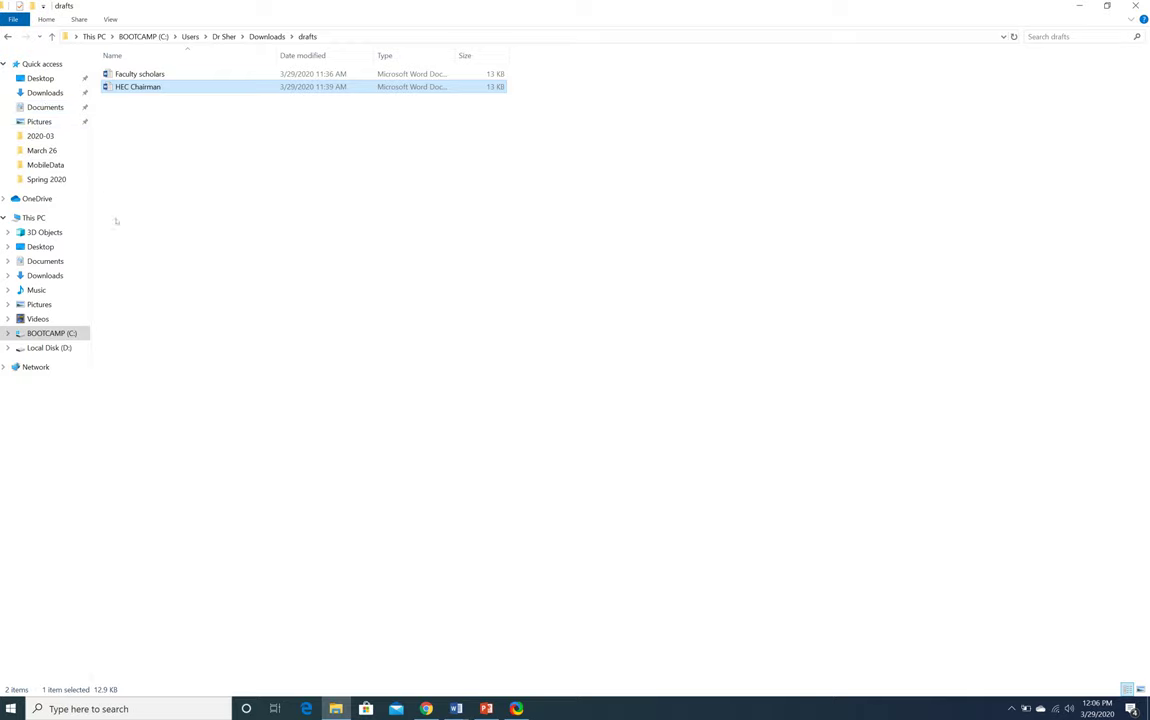
{"action": "left_click", "coordinate": [45, 261]}
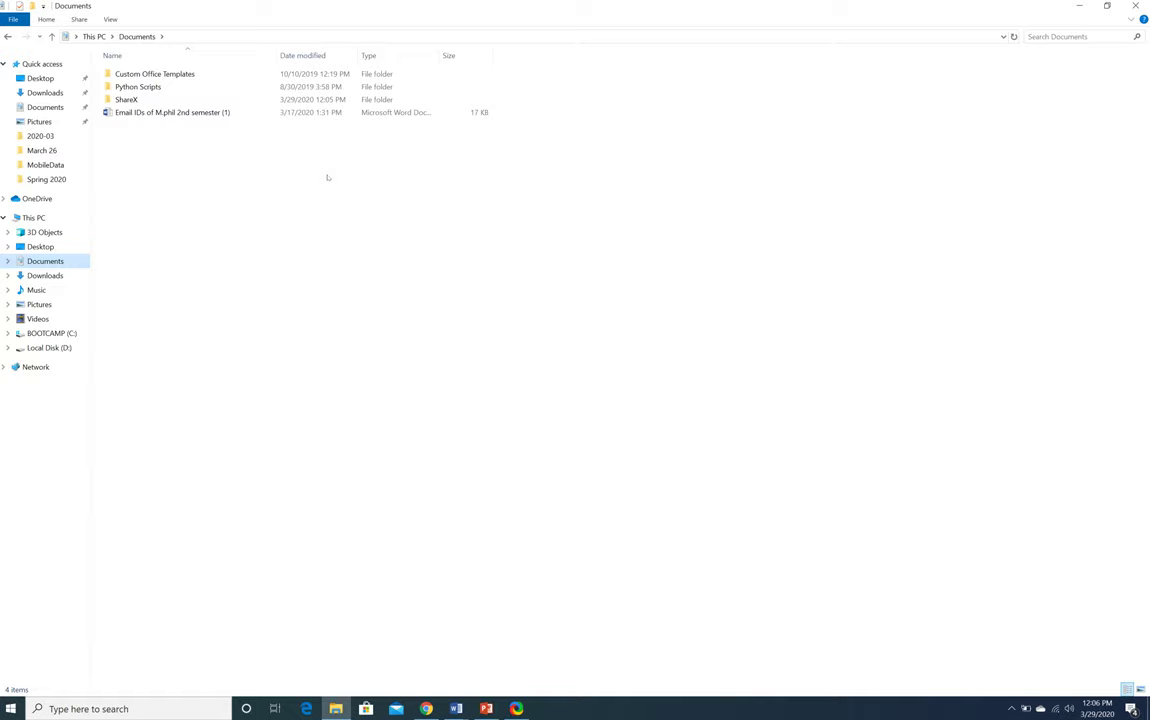
{"action": "left_click", "coordinate": [38, 318]}
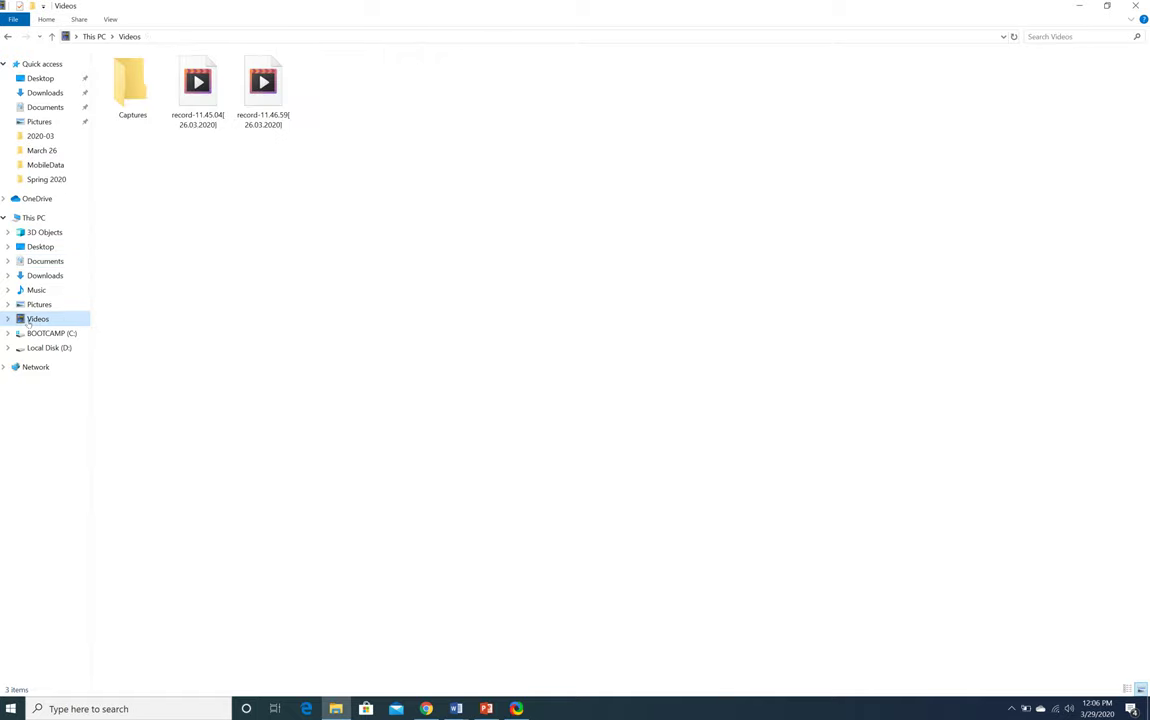
{"action": "left_click", "coordinate": [393, 267]}
In Drive's lectures folder, create a new folder named 'Video Lectures' and open it
{"action": "mouse_move", "coordinate": [427, 709]}
{"action": "left_click", "coordinate": [389, 640]}
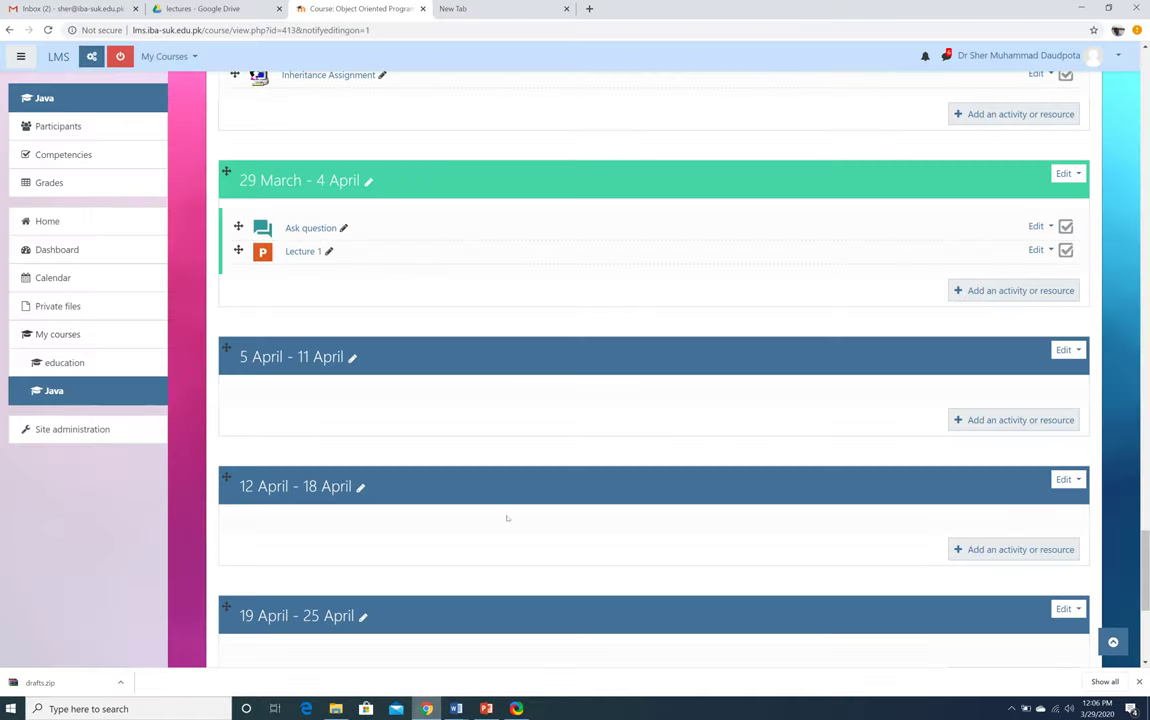
{"action": "left_click", "coordinate": [196, 8]}
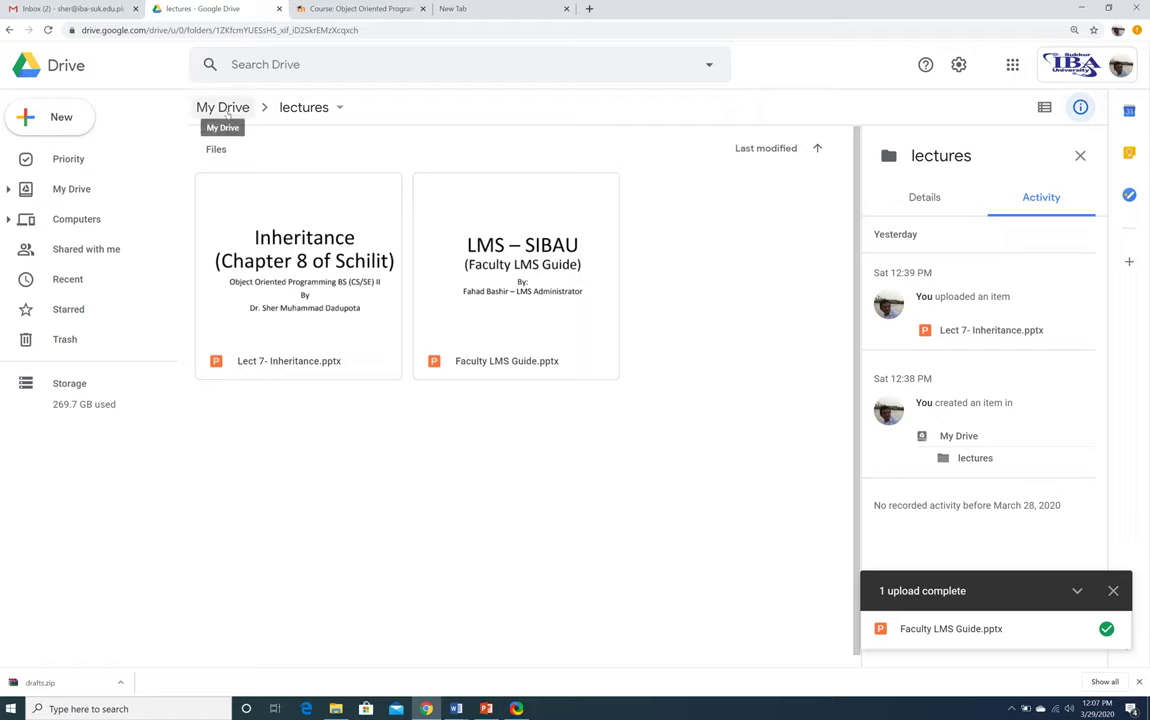
{"action": "right_click", "coordinate": [418, 456]}
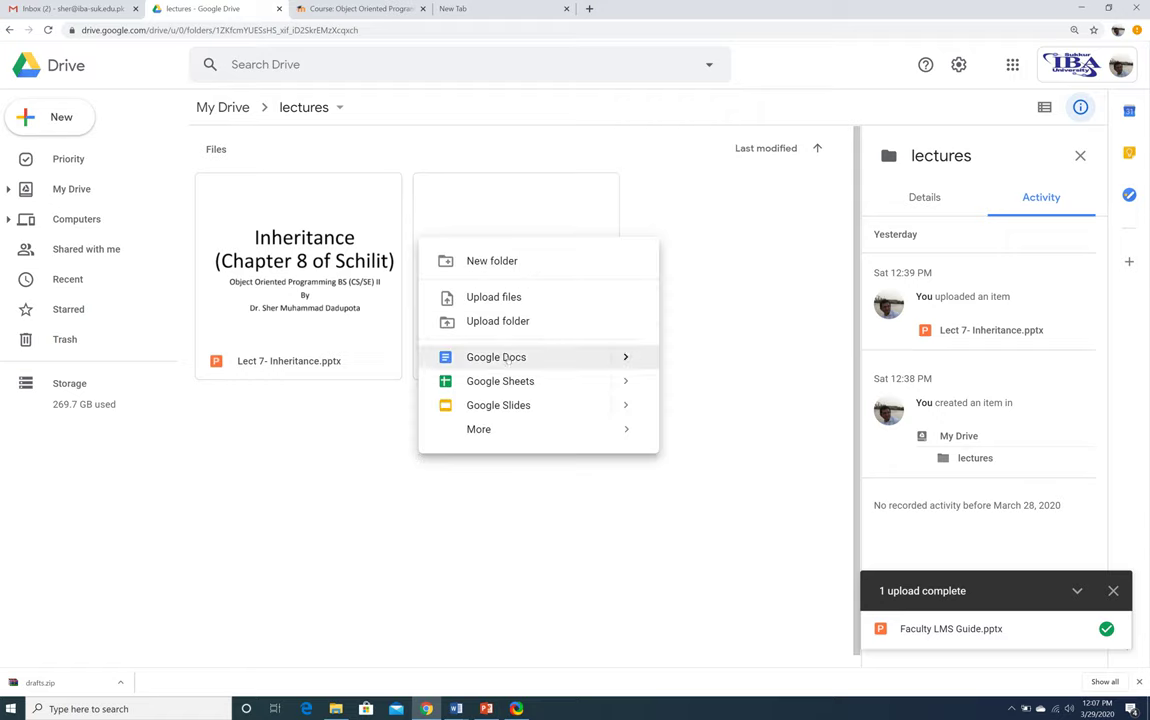
{"action": "left_click", "coordinate": [530, 263]}
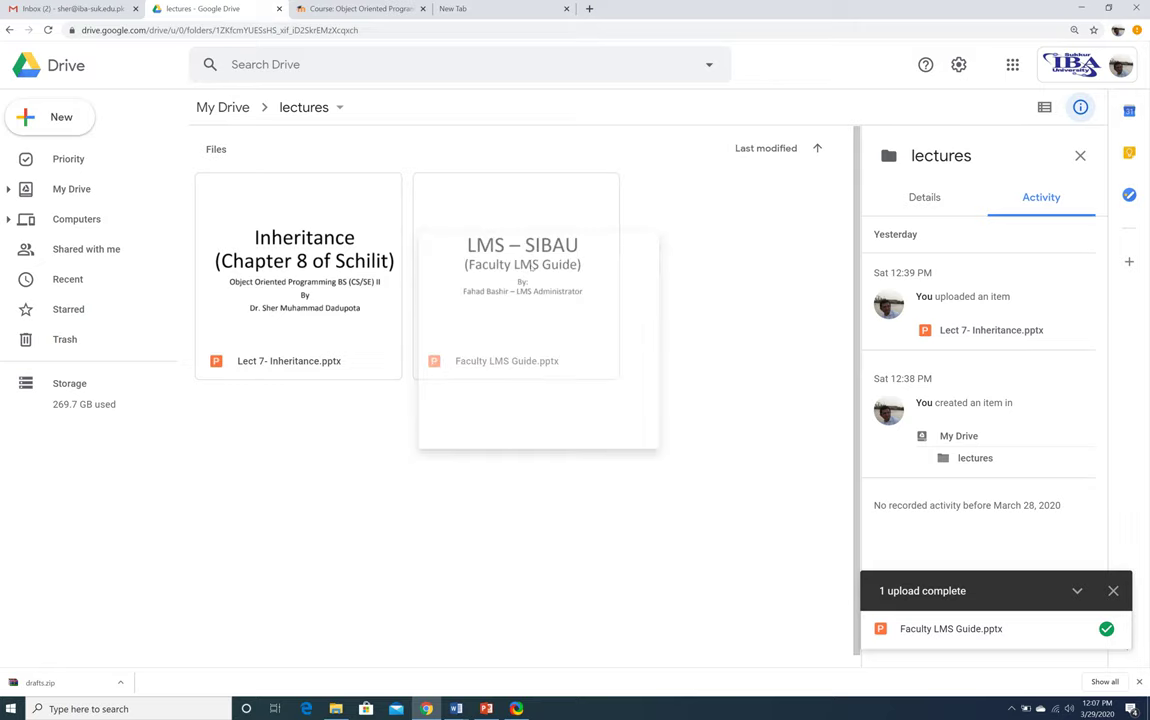
{"action": "type", "text": "Vide"}
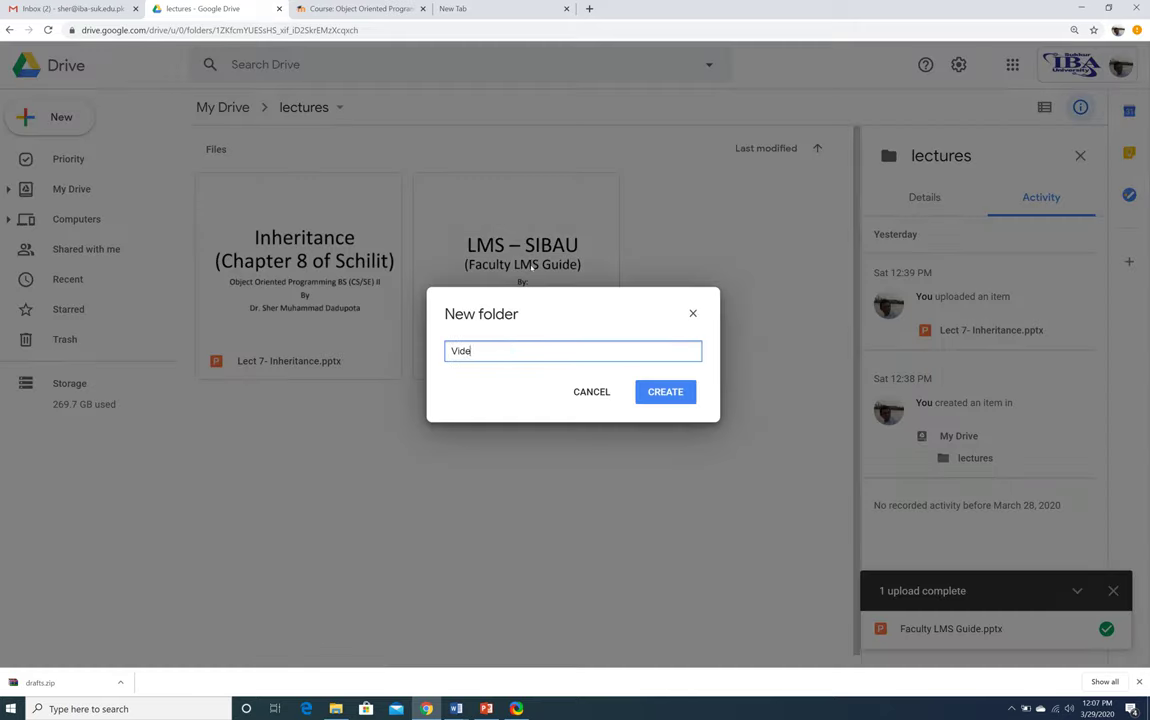
{"action": "type", "text": "o Lec"}
{"action": "key", "text": "BackSpace"}
{"action": "key", "text": "BackSpace"}
{"action": "key", "text": "BackSpace"}
{"action": "type", "text": "Lectures"}
{"action": "left_click", "coordinate": [673, 393]}
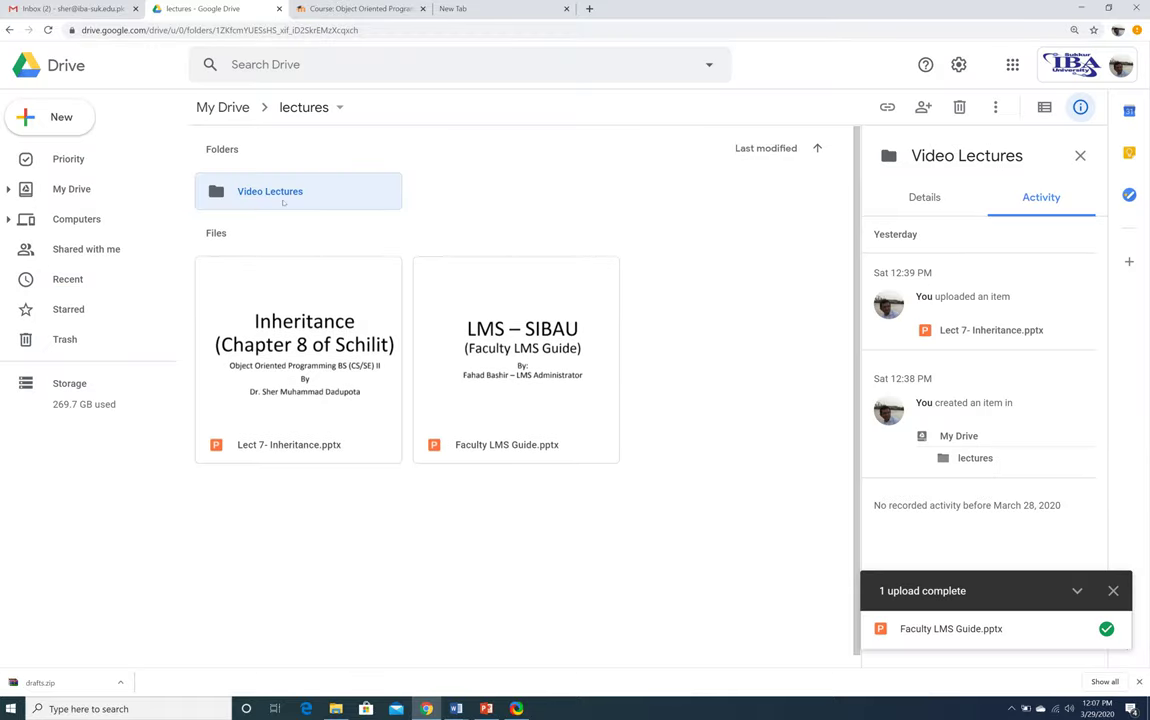
{"action": "double_click", "coordinate": [284, 201]}
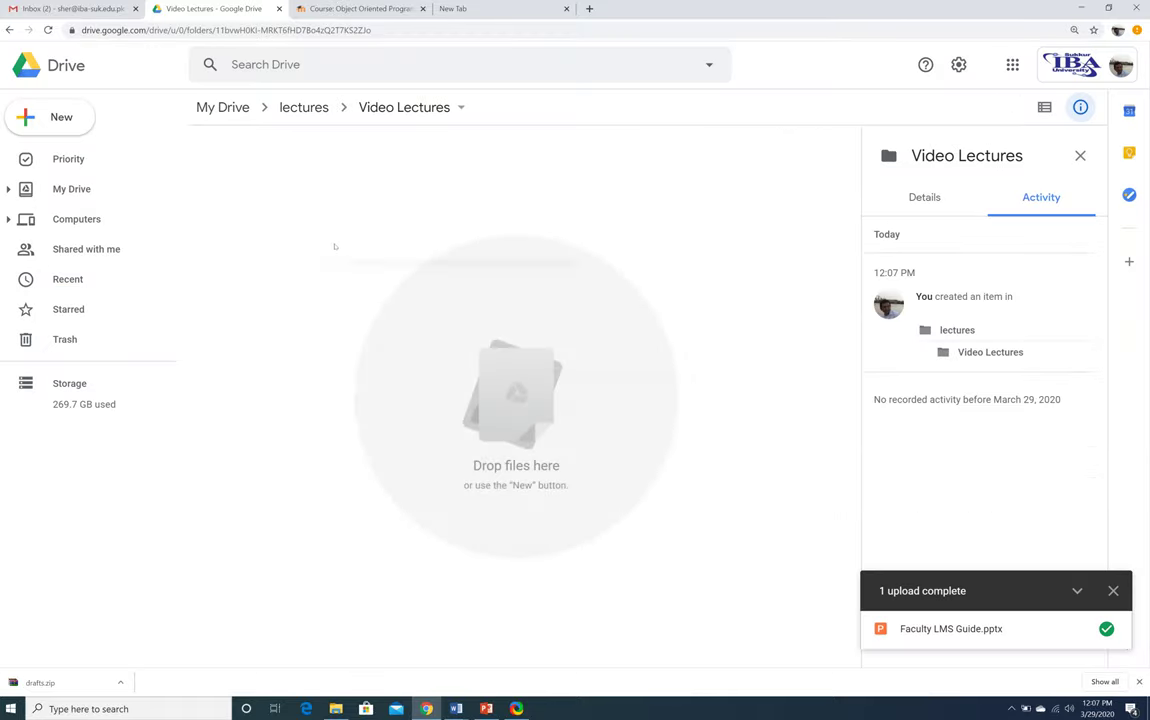
Upload record-11.46.59[26.03.2020].mp4 from Videos into Video Lectures, then return to the LMS tab
{"action": "right_click", "coordinate": [335, 247]}
{"action": "left_click", "coordinate": [389, 304]}
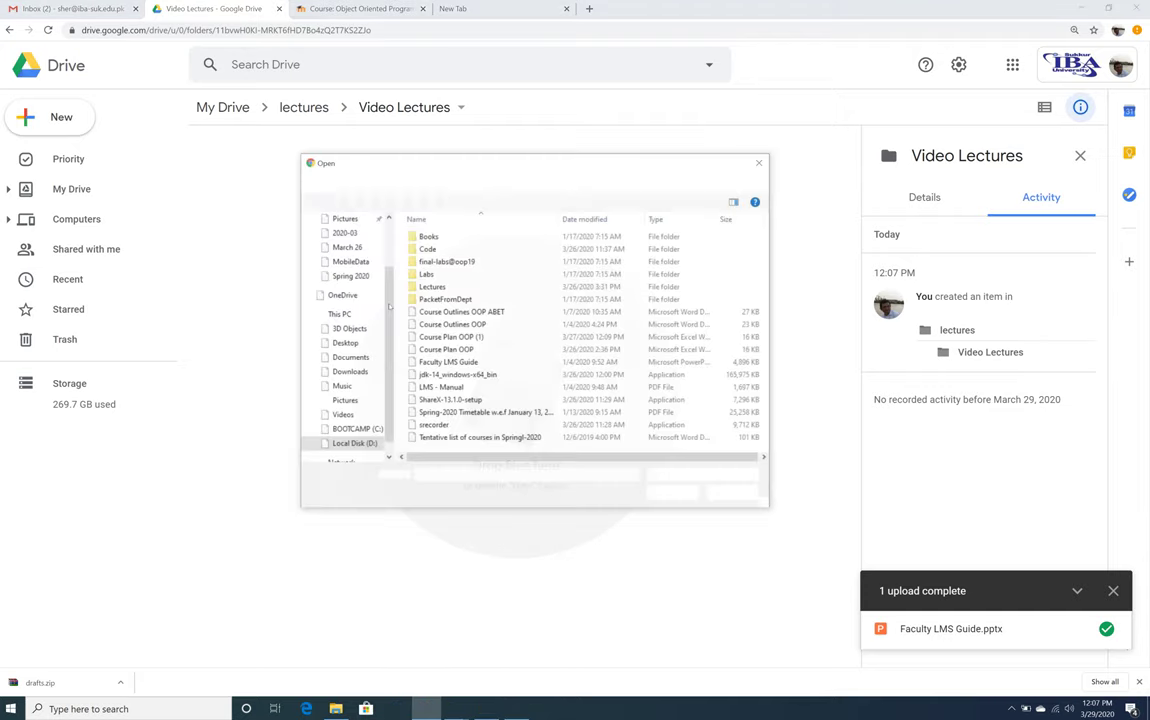
{"action": "left_click", "coordinate": [342, 415]}
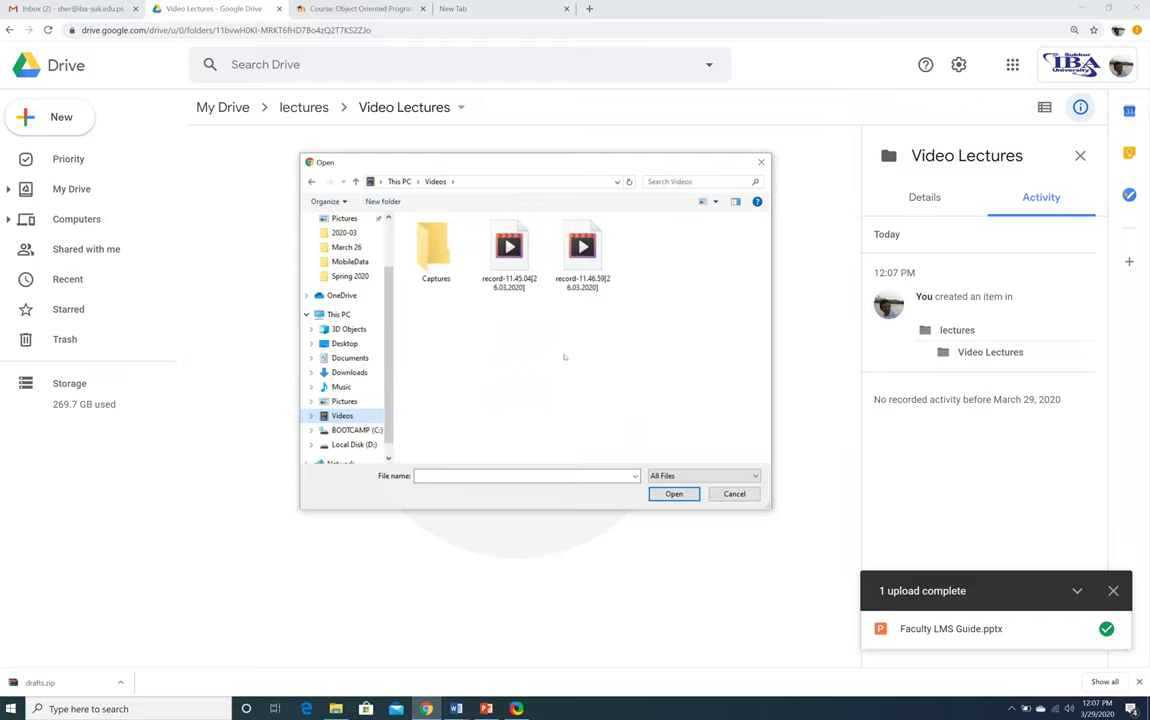
{"action": "double_click", "coordinate": [582, 252]}
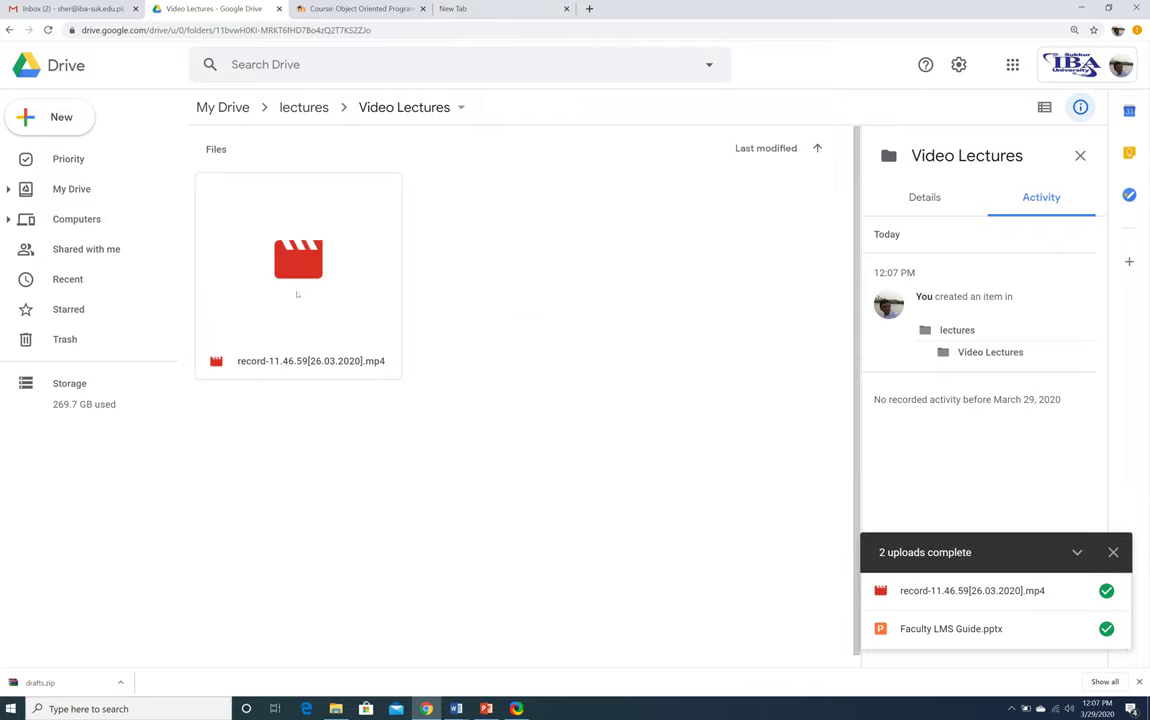
{"action": "key", "text": "ctrl+Tab"}
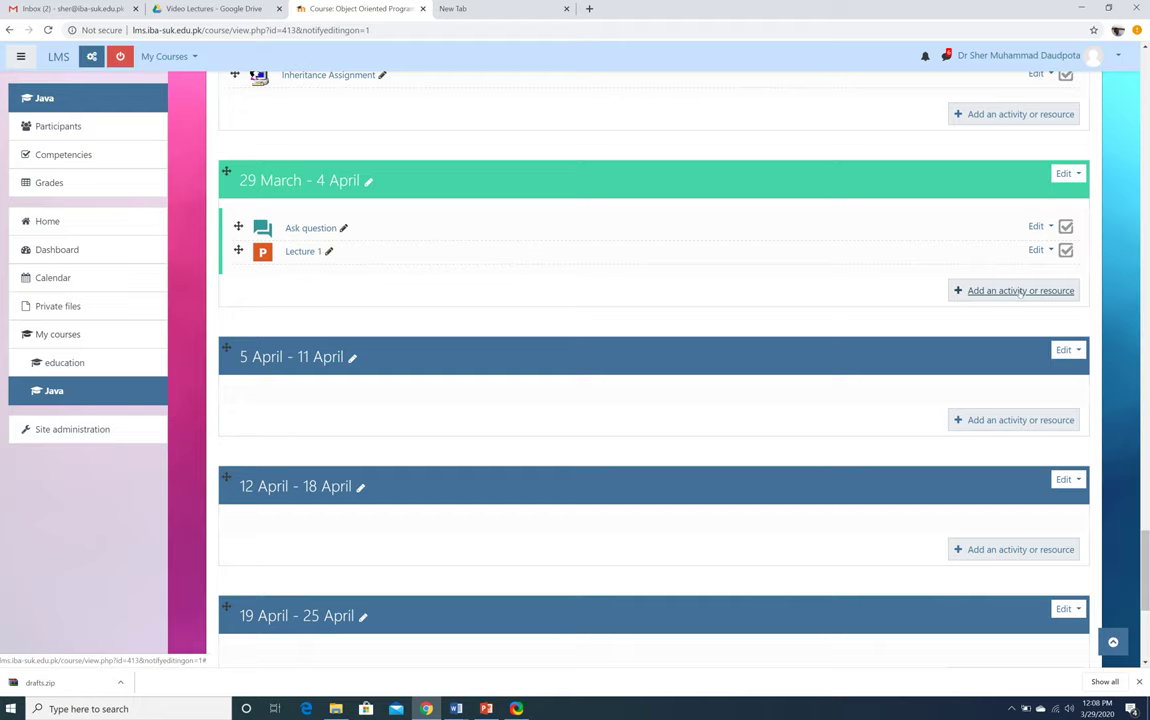
Pick URL from the Resources list in the 29 March week's activity chooser and add it
{"action": "left_click", "coordinate": [1019, 291]}
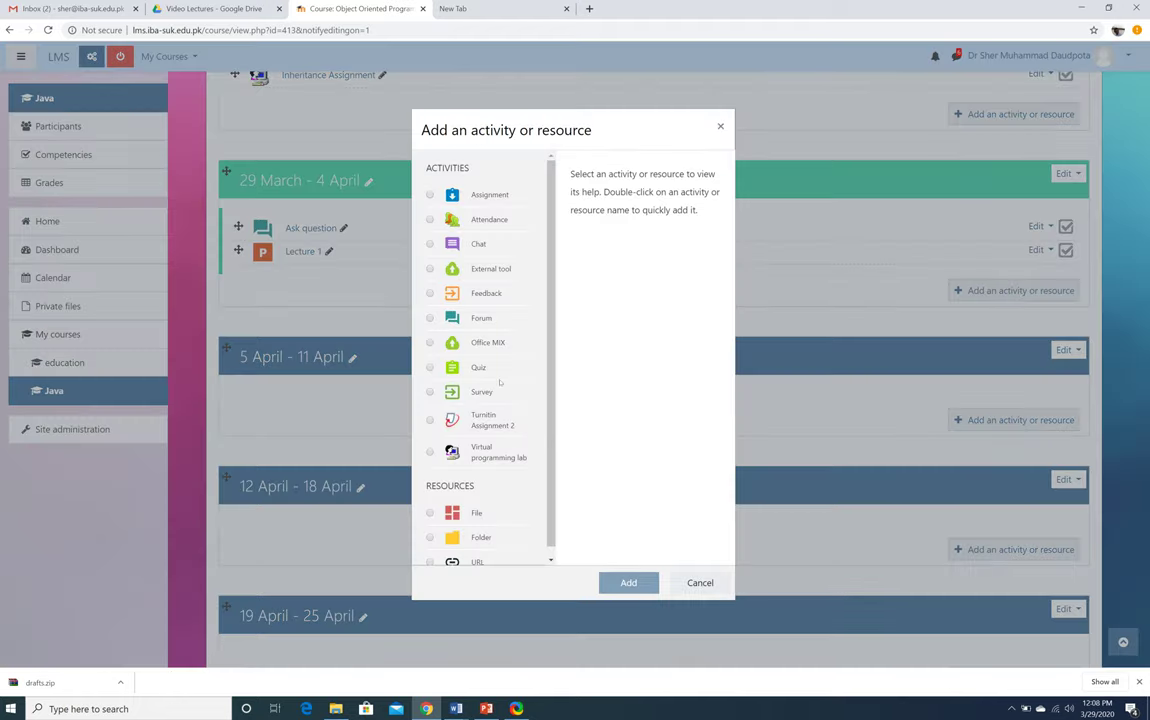
{"action": "scroll", "coordinate": [485, 495], "scroll_direction": "down", "scroll_amount": 1}
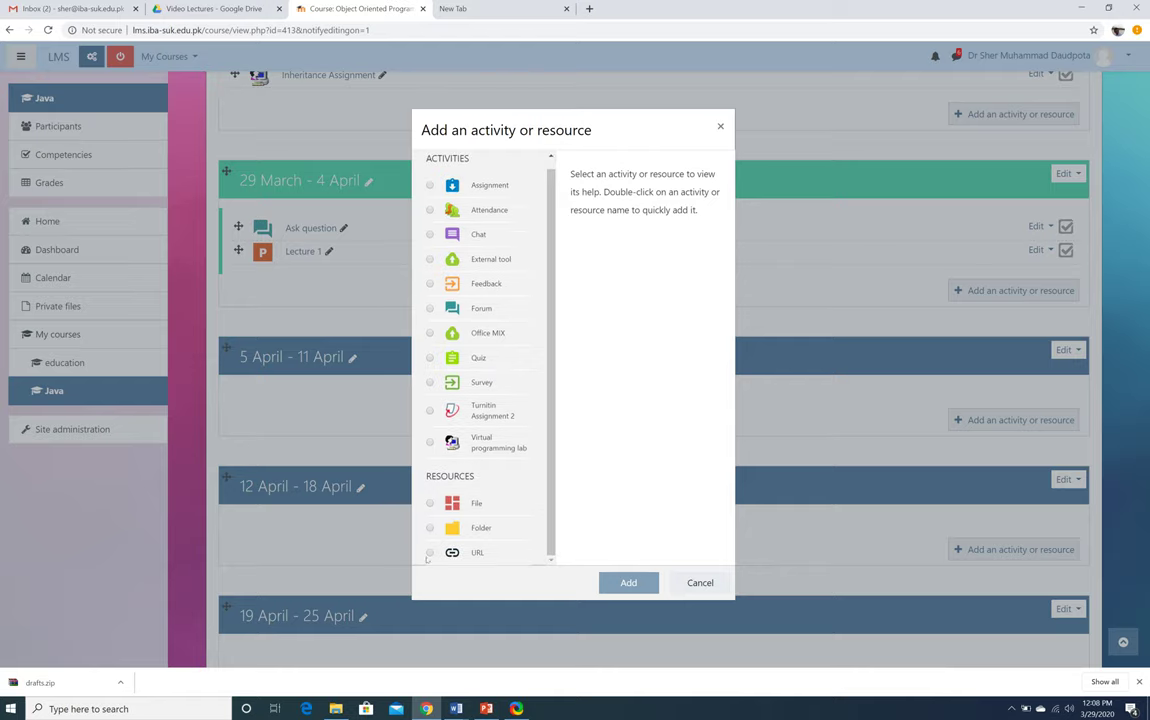
{"action": "left_click", "coordinate": [430, 552]}
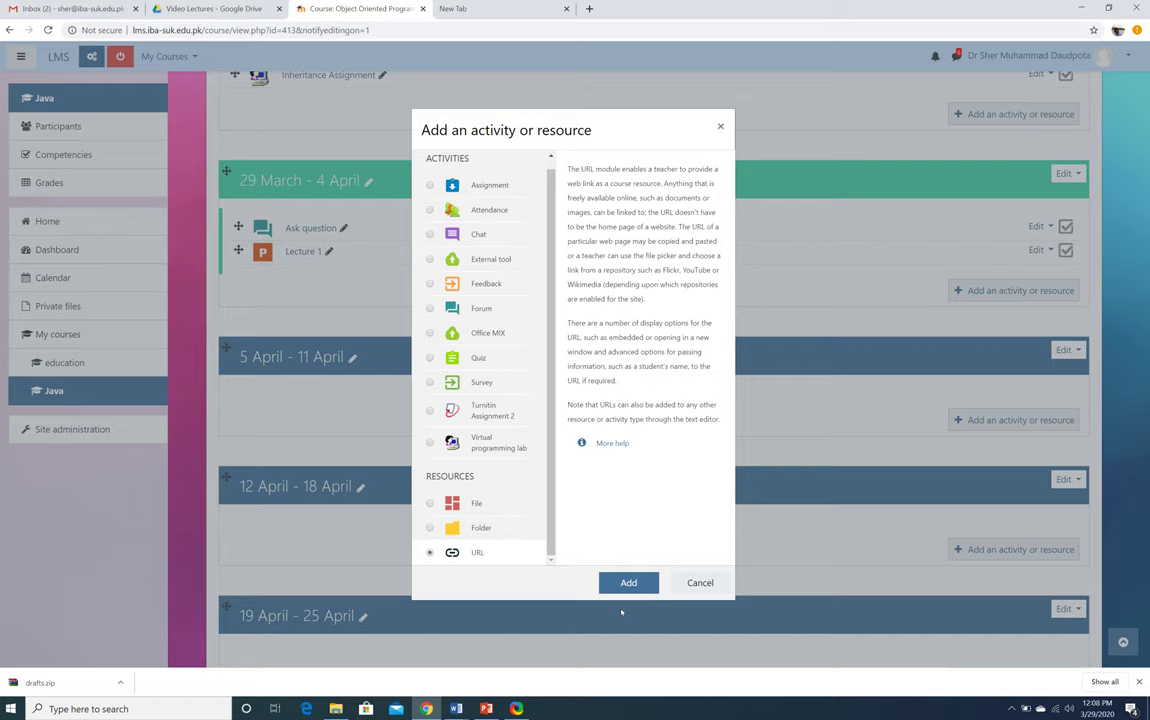
{"action": "left_click", "coordinate": [640, 582]}
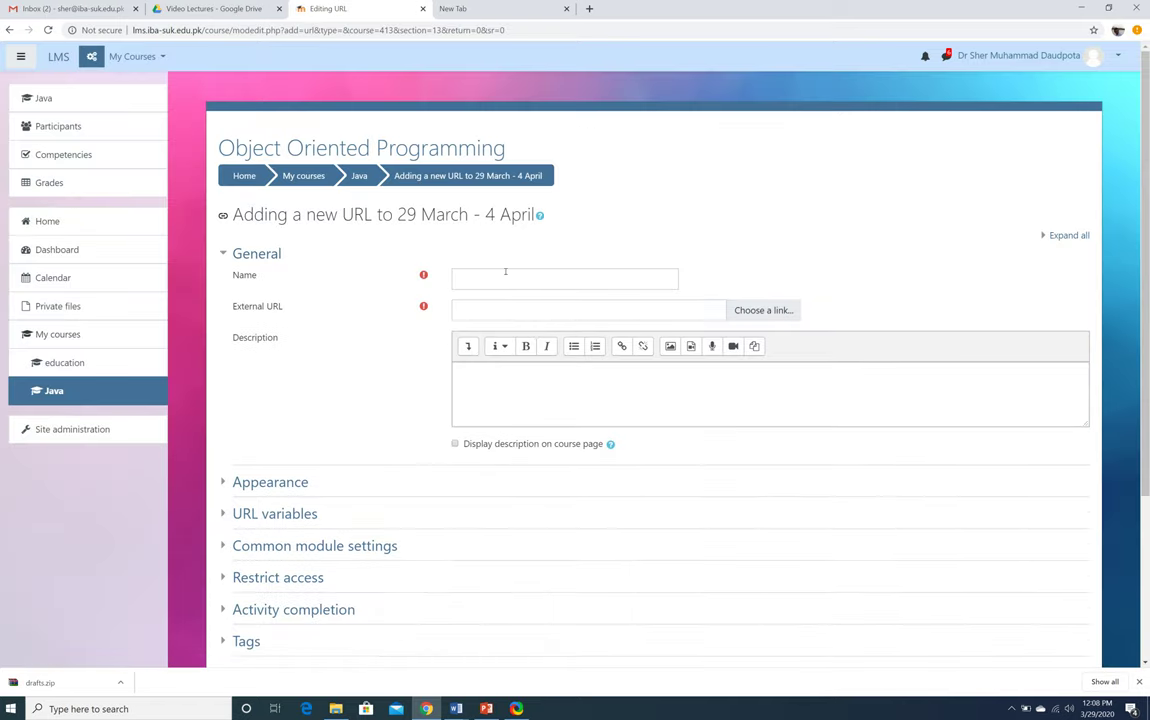
Enter 'Video Lecture 1' as the URL resource's name, correcting the typos
{"action": "left_click", "coordinate": [505, 271]}
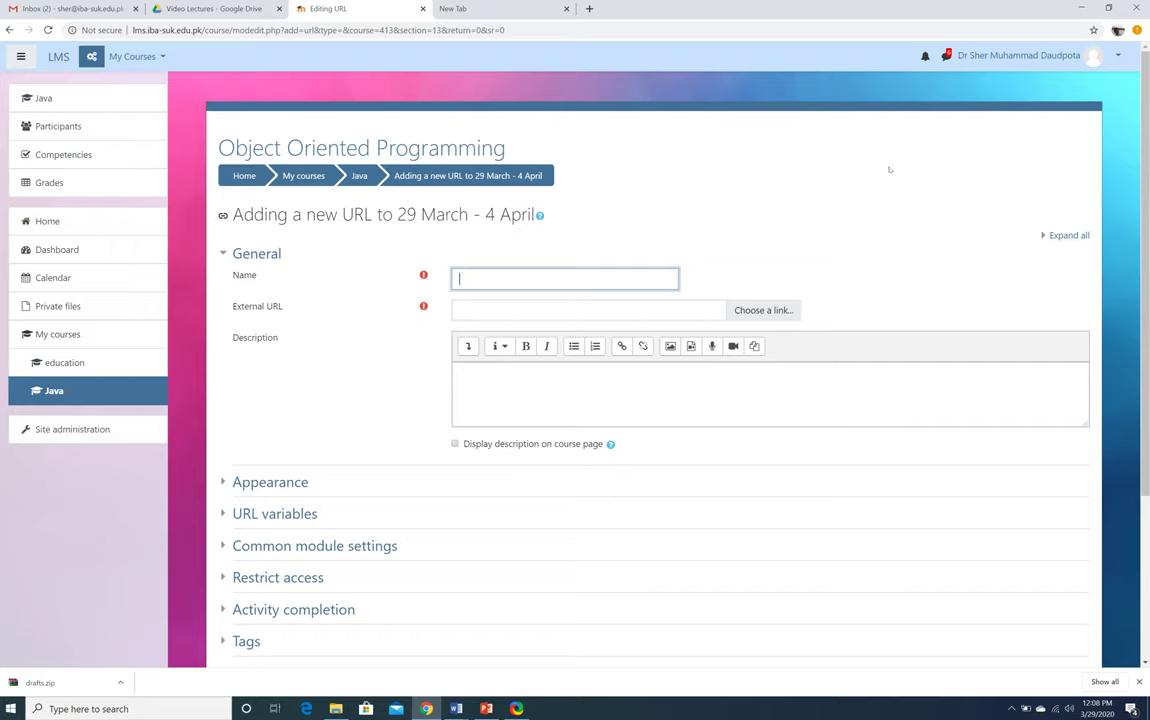
{"action": "type", "text": "Video Lecture 1"}
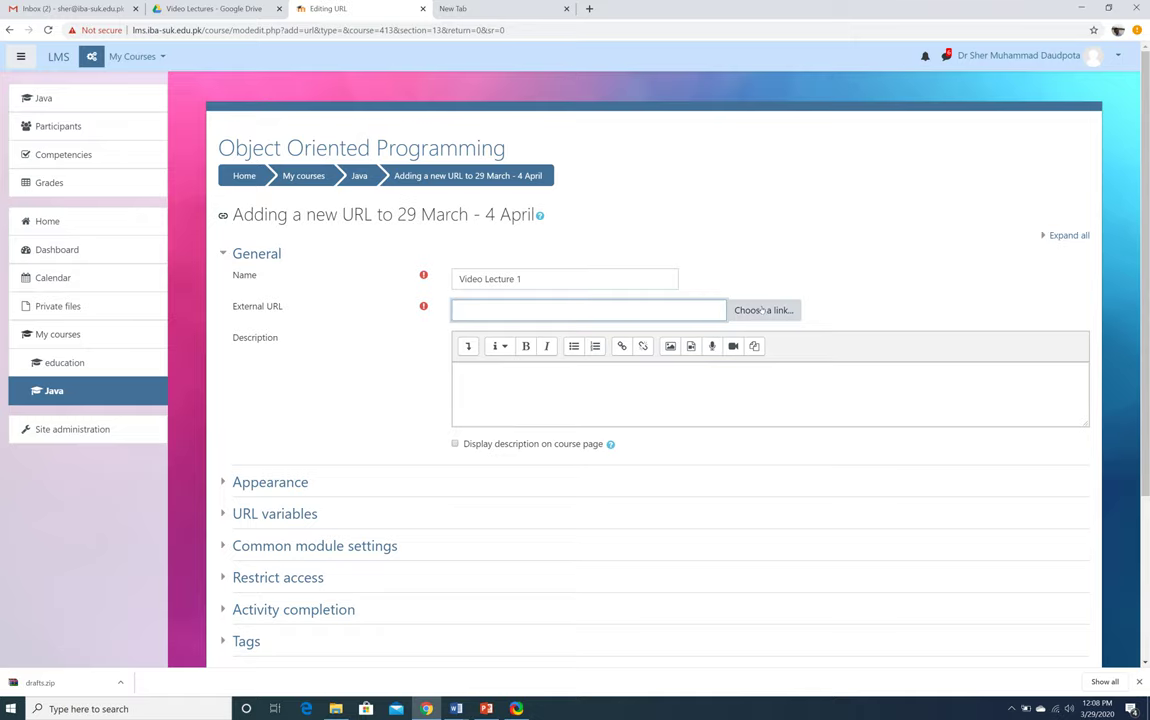
Turn on link sharing for record-11.46.59[26.03.2020].mp4 in Google Drive
{"action": "key", "text": "alt+Tab"}
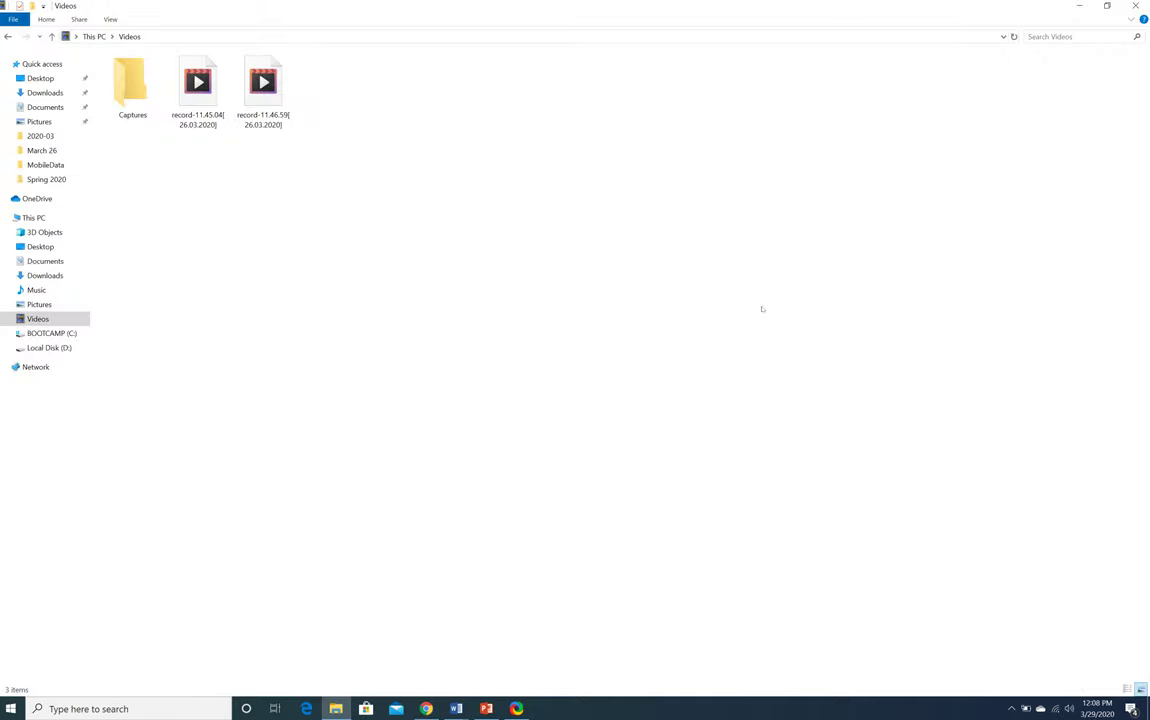
{"action": "key", "text": "alt+Tab"}
{"action": "left_click", "coordinate": [210, 8]}
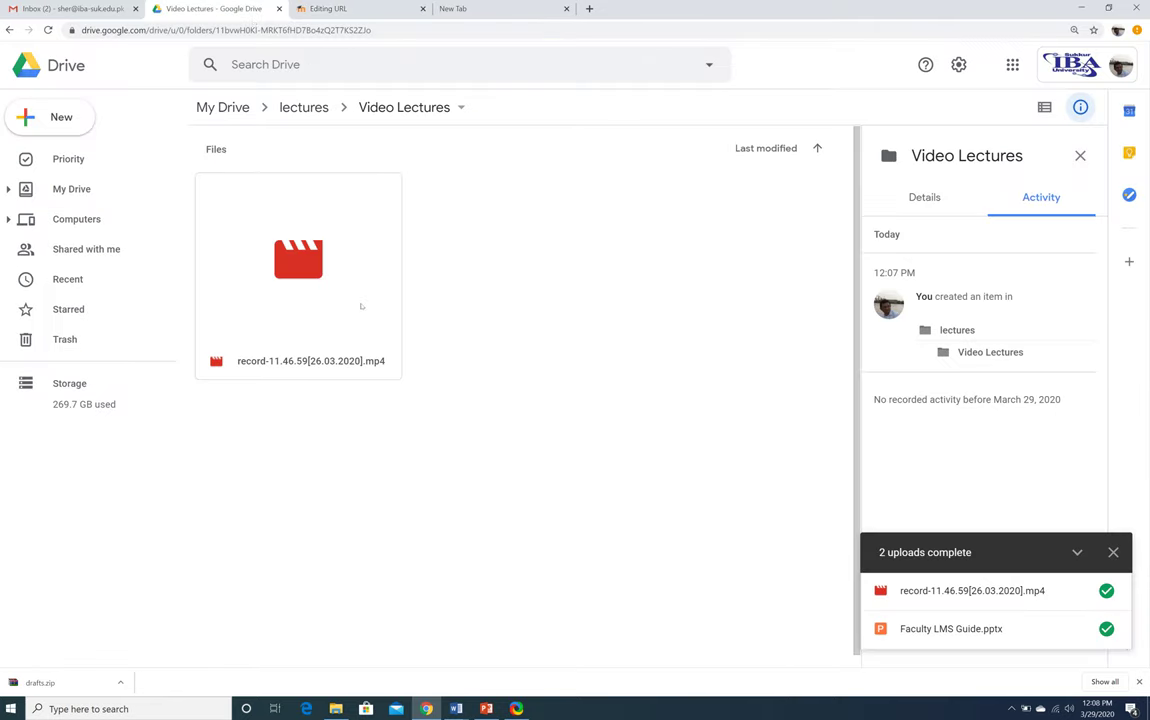
{"action": "right_click", "coordinate": [362, 270]}
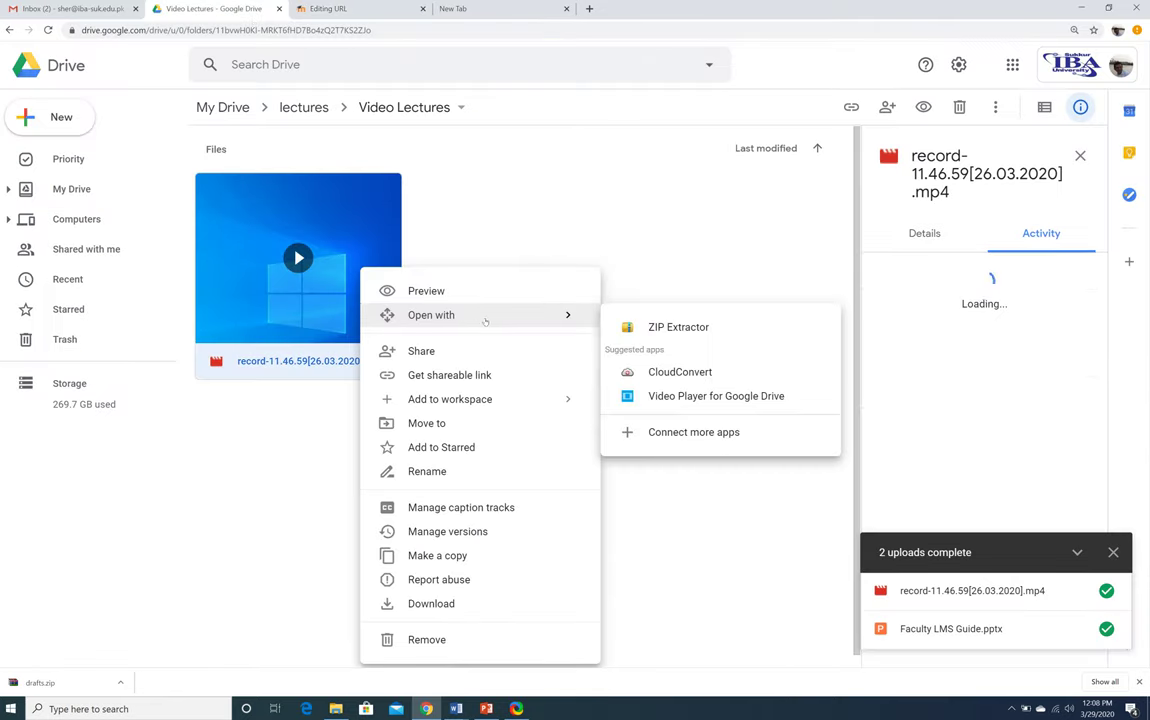
{"action": "left_click", "coordinate": [463, 358]}
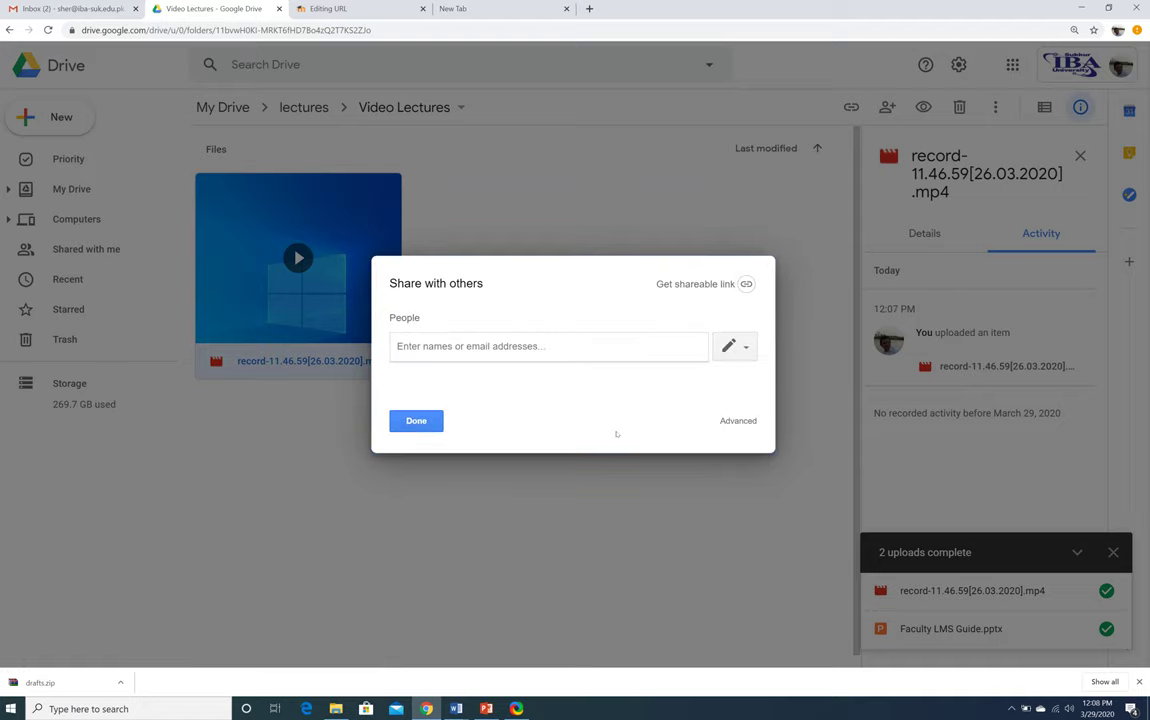
{"action": "left_click", "coordinate": [714, 285]}
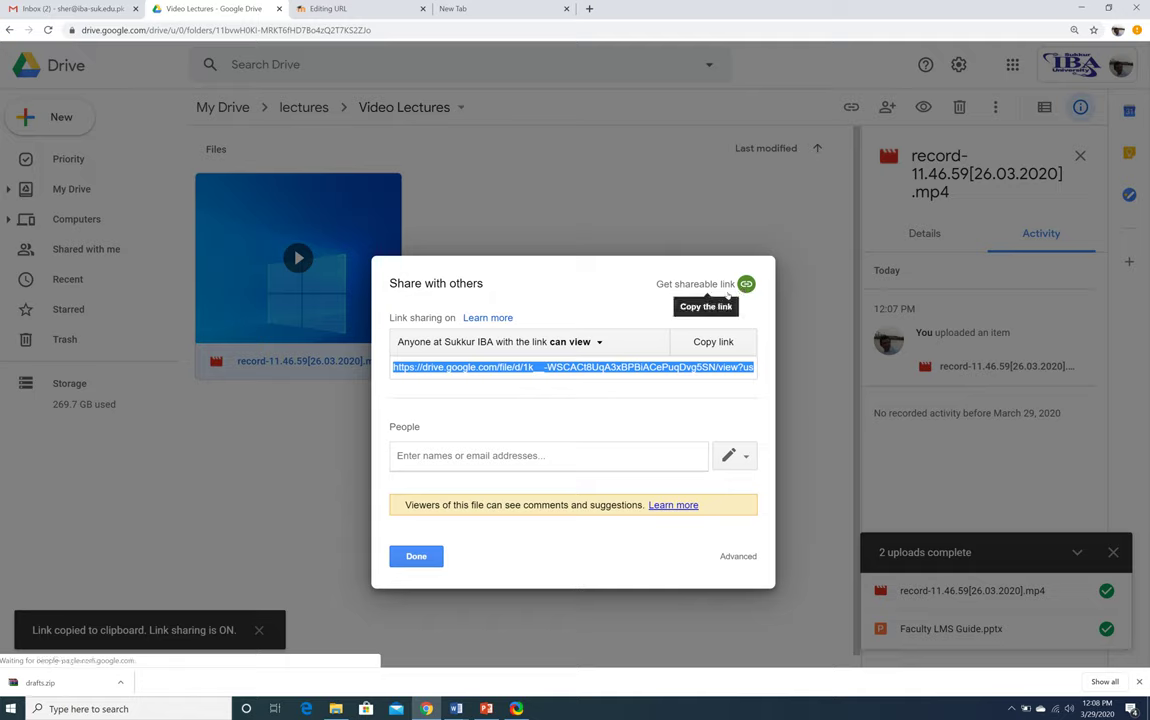
Copy the video's shareable link and return to the Moodle URL form
{"action": "right_click", "coordinate": [607, 369]}
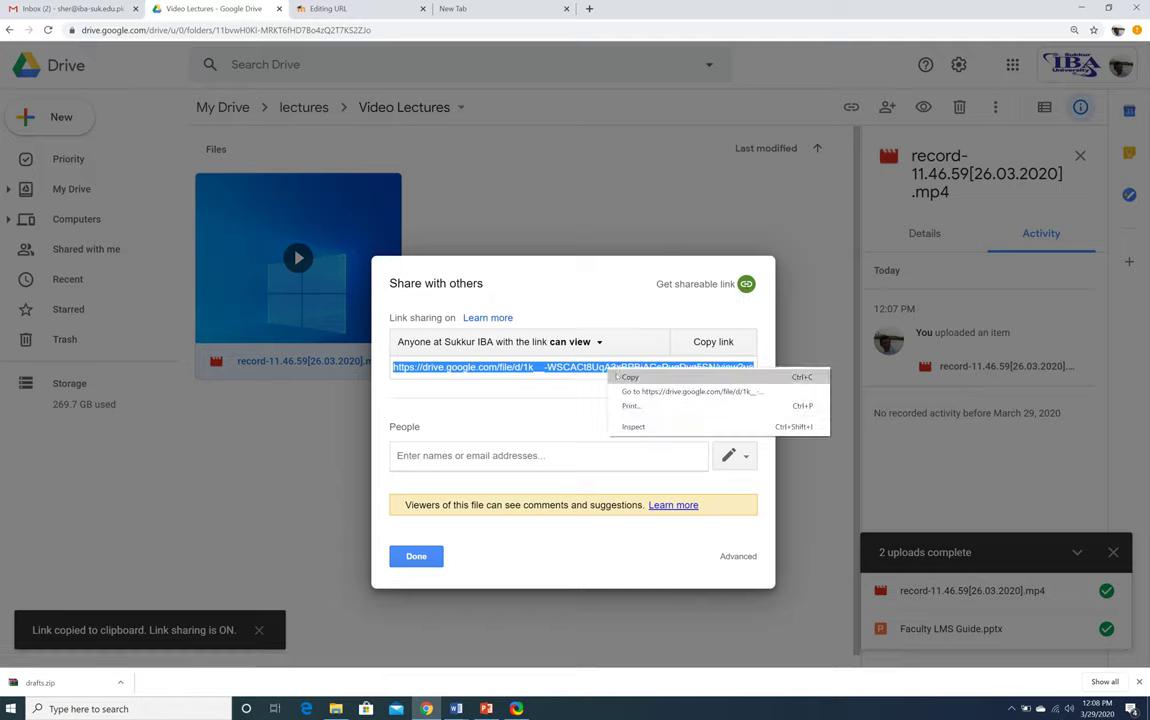
{"action": "left_click", "coordinate": [625, 377]}
{"action": "left_click", "coordinate": [697, 343]}
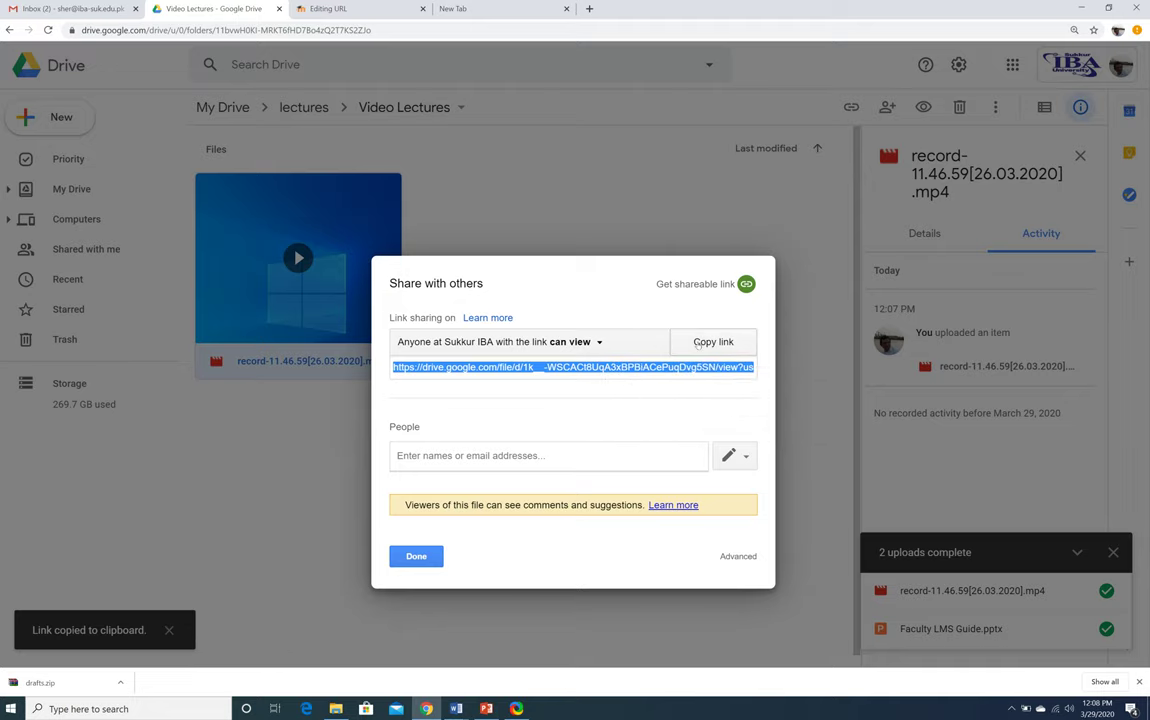
{"action": "left_click", "coordinate": [410, 557]}
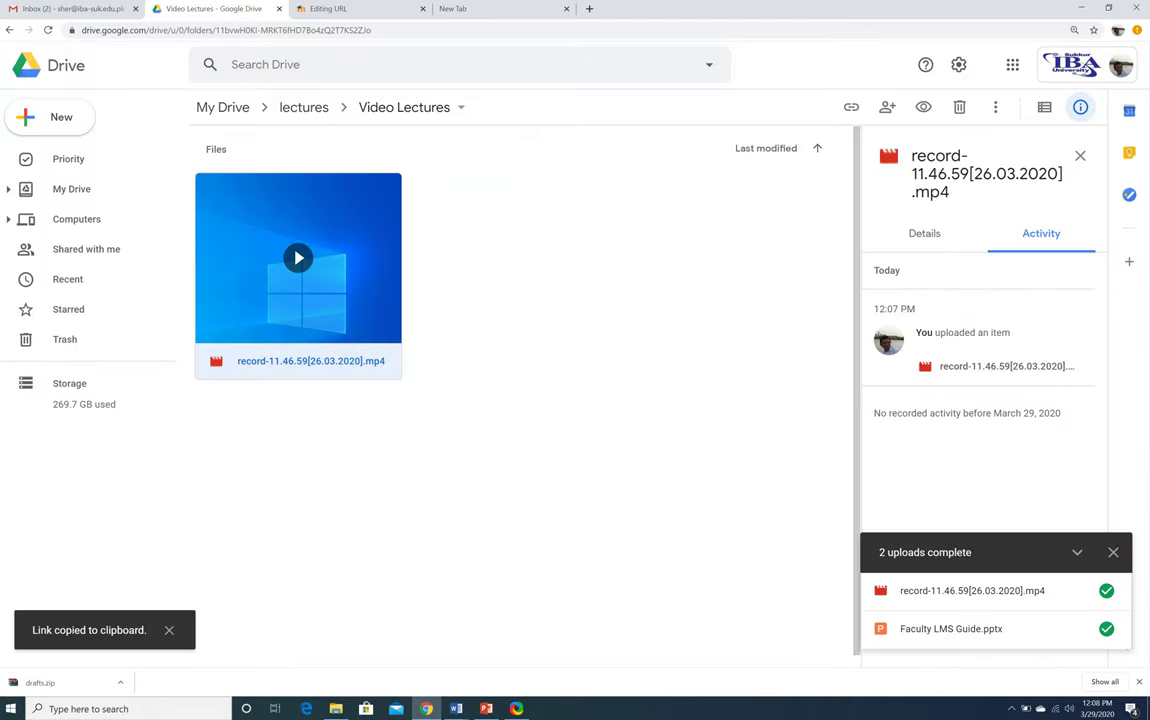
{"action": "left_click", "coordinate": [330, 8]}
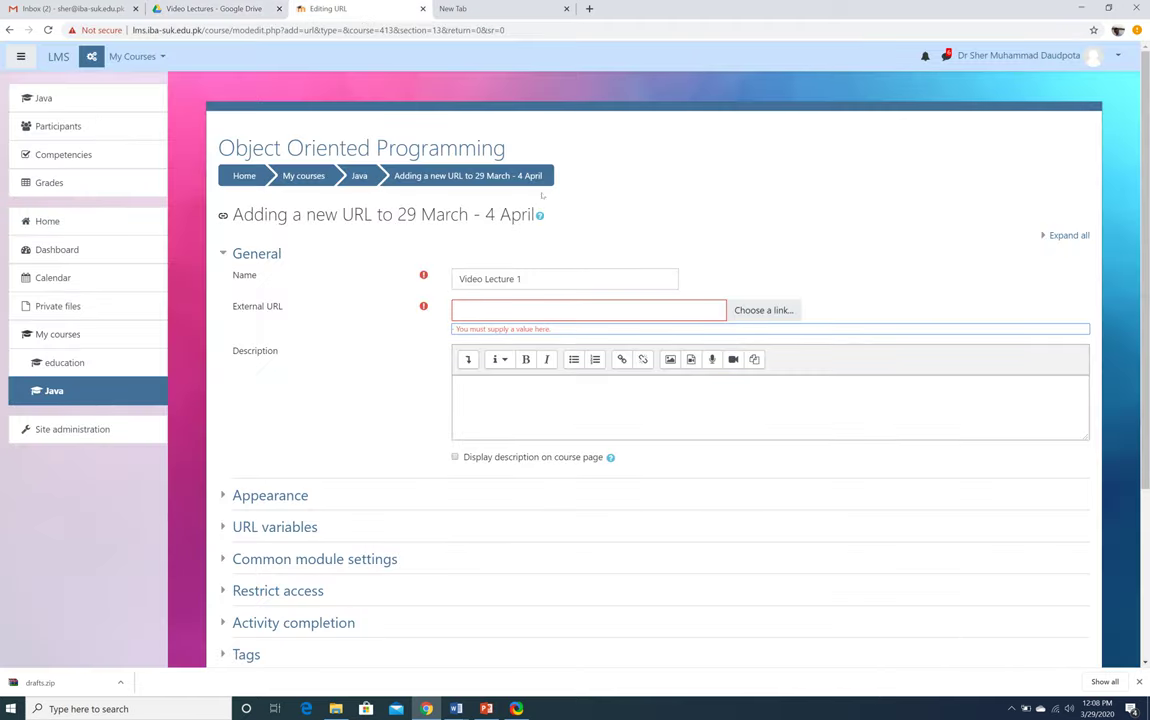
Paste the Drive link as External URL, describe it as 'This is my video lecture for faculty of sukkur IBA University', and save
{"action": "left_click", "coordinate": [540, 310]}
{"action": "key", "text": "ctrl+v"}
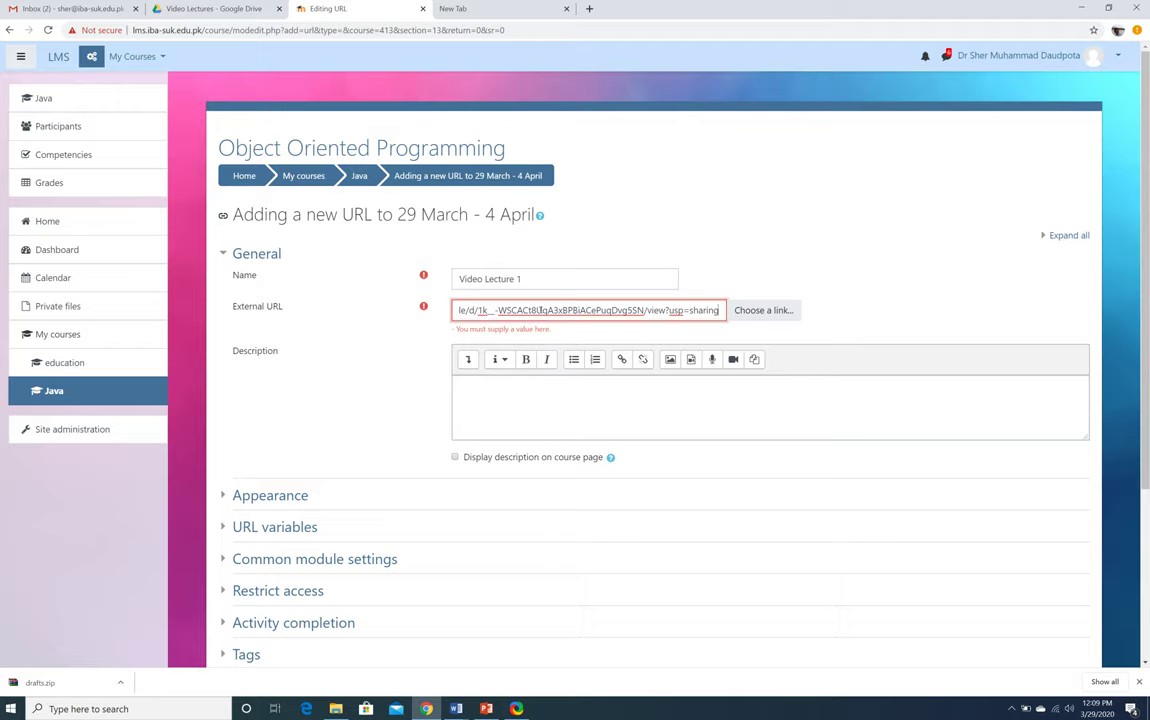
{"action": "left_click", "coordinate": [483, 377]}
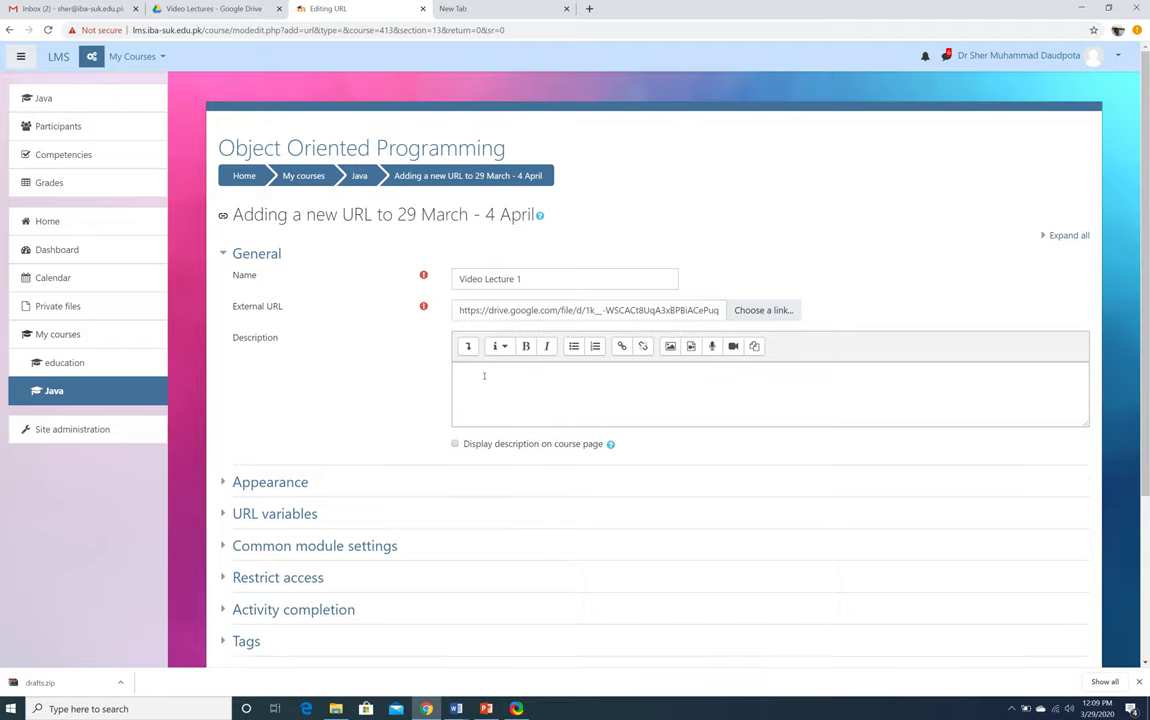
{"action": "type", "text": "Th"}
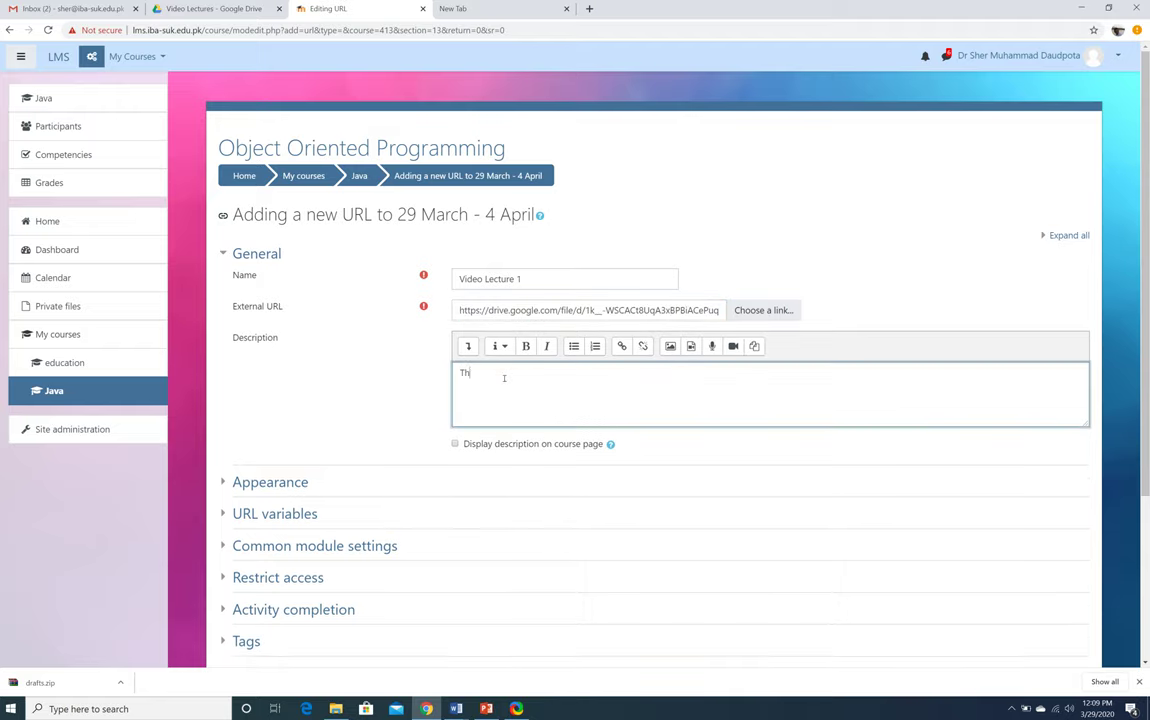
{"action": "type", "text": "is is my video lecture for faculty of su"}
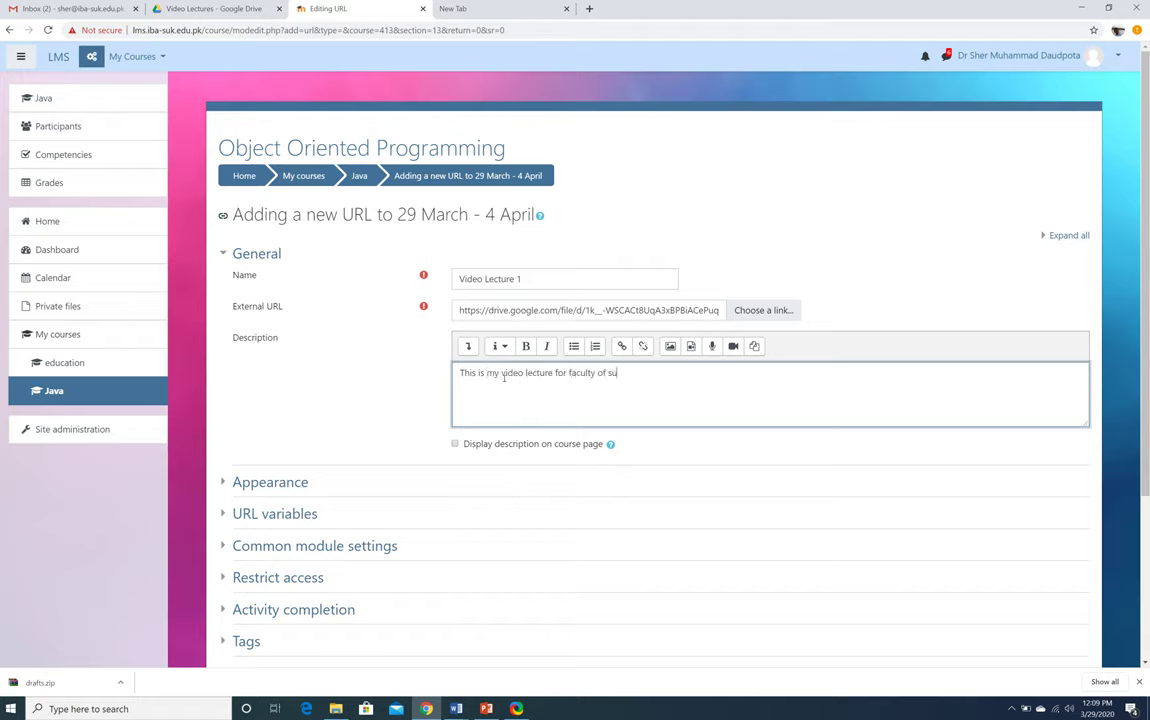
{"action": "type", "text": "kkur IBA University"}
{"action": "scroll", "coordinate": [305, 437], "scroll_direction": "down", "scroll_amount": 2}
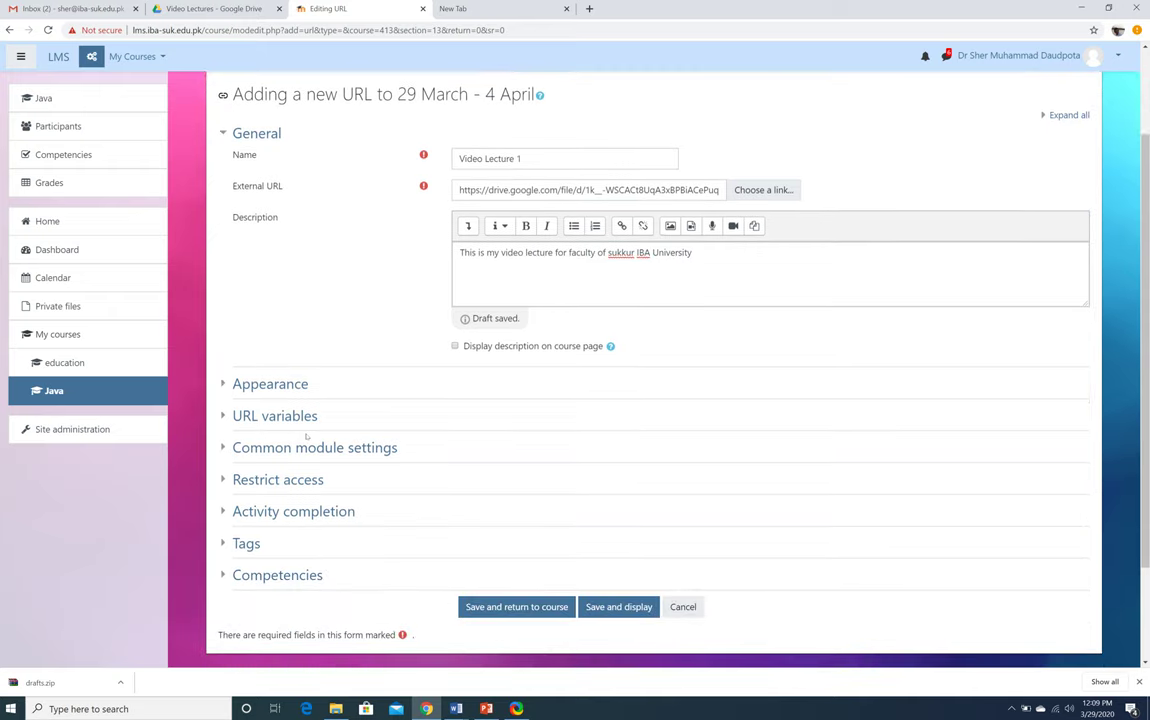
{"action": "left_click", "coordinate": [617, 608]}
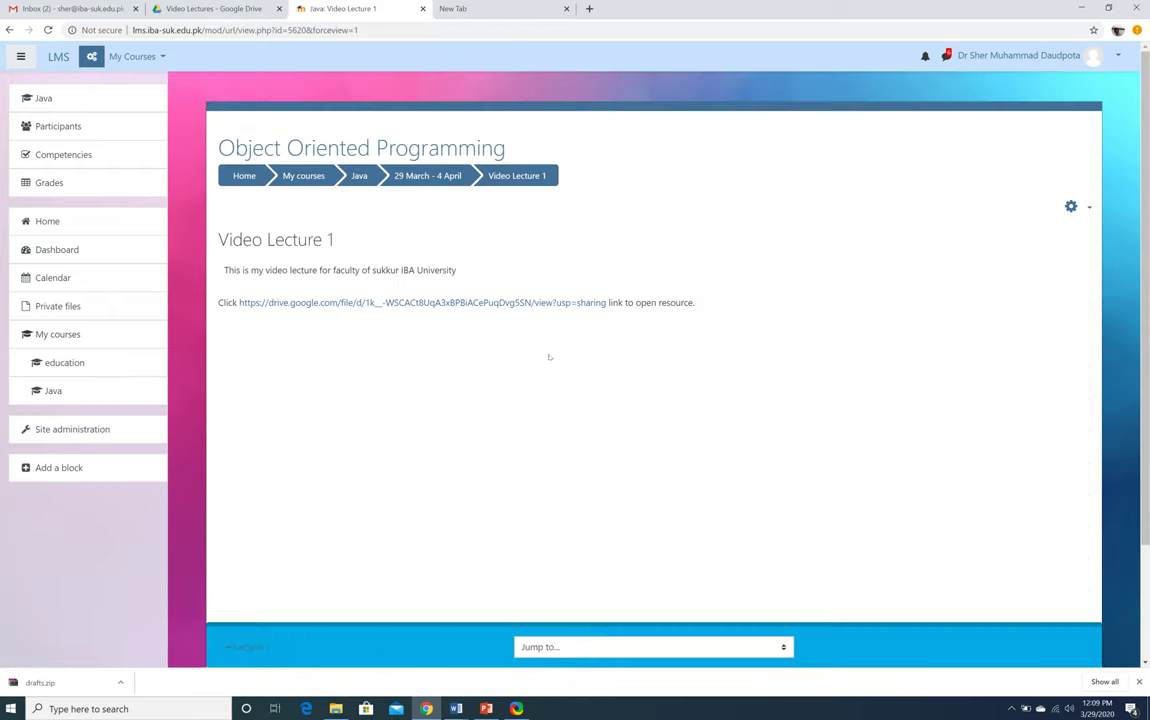
Open Video Lecture 1 from the Java course's 29 March week to test its link, then come back
{"action": "left_click", "coordinate": [359, 175]}
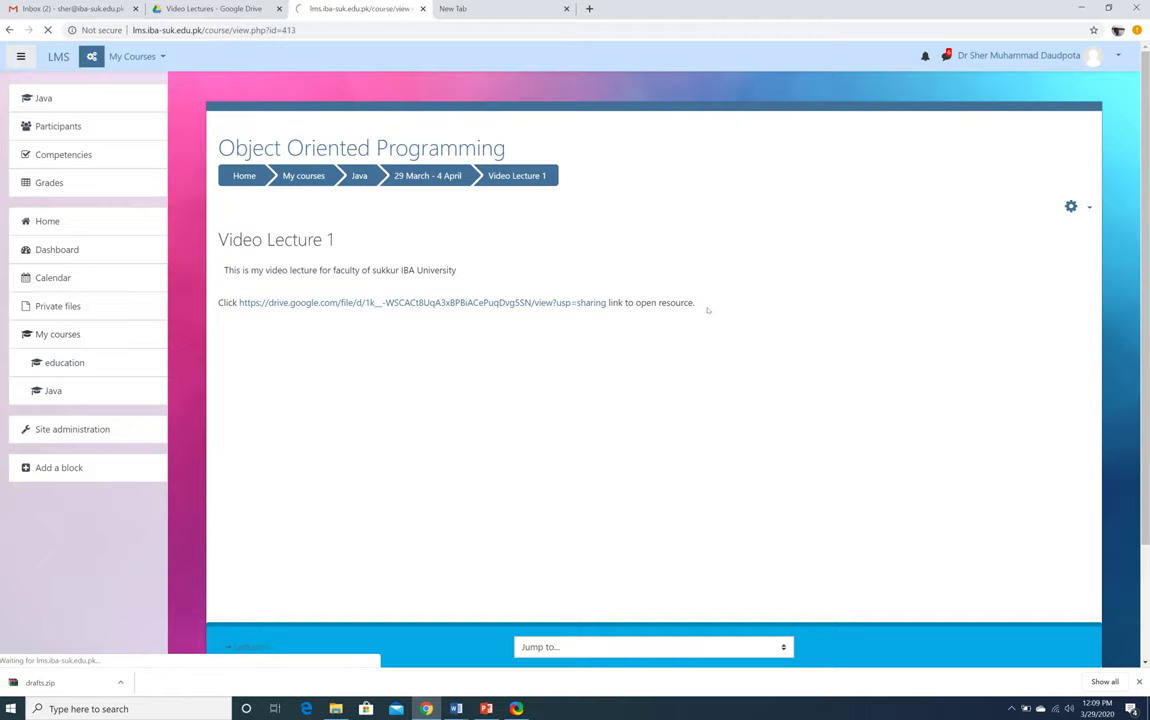
{"action": "scroll", "coordinate": [706, 308], "scroll_direction": "down", "scroll_amount": 20}
{"action": "scroll", "coordinate": [710, 314], "scroll_direction": "down", "scroll_amount": 20}
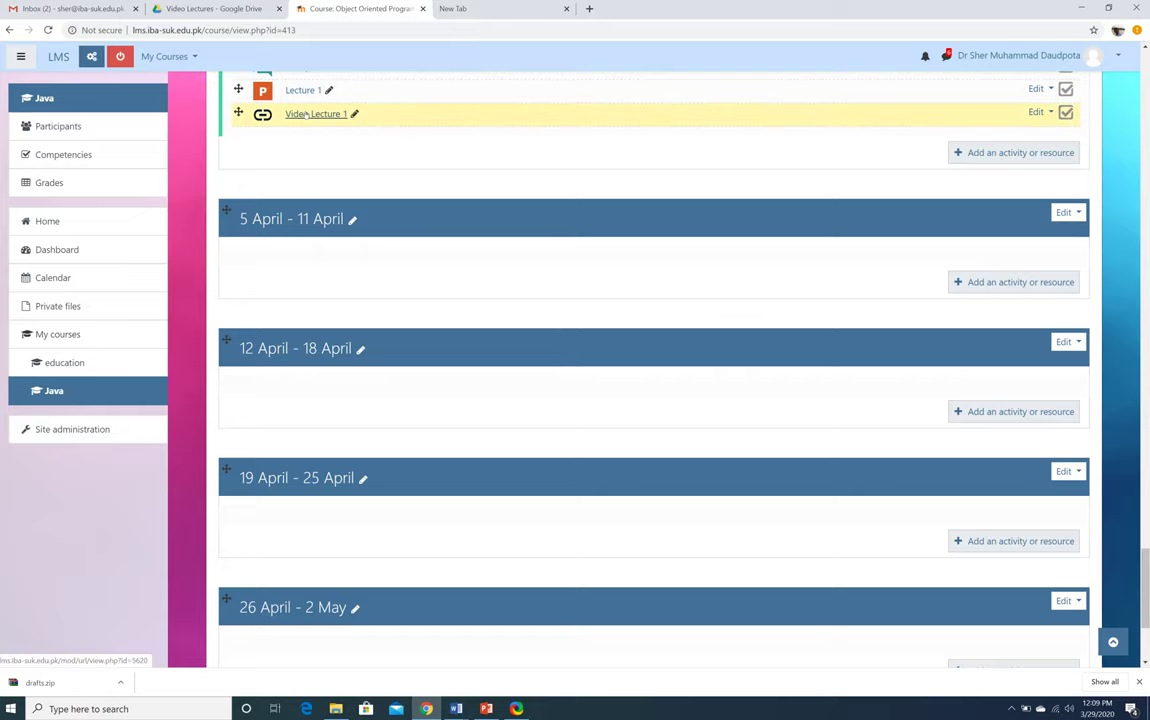
{"action": "left_click", "coordinate": [306, 114]}
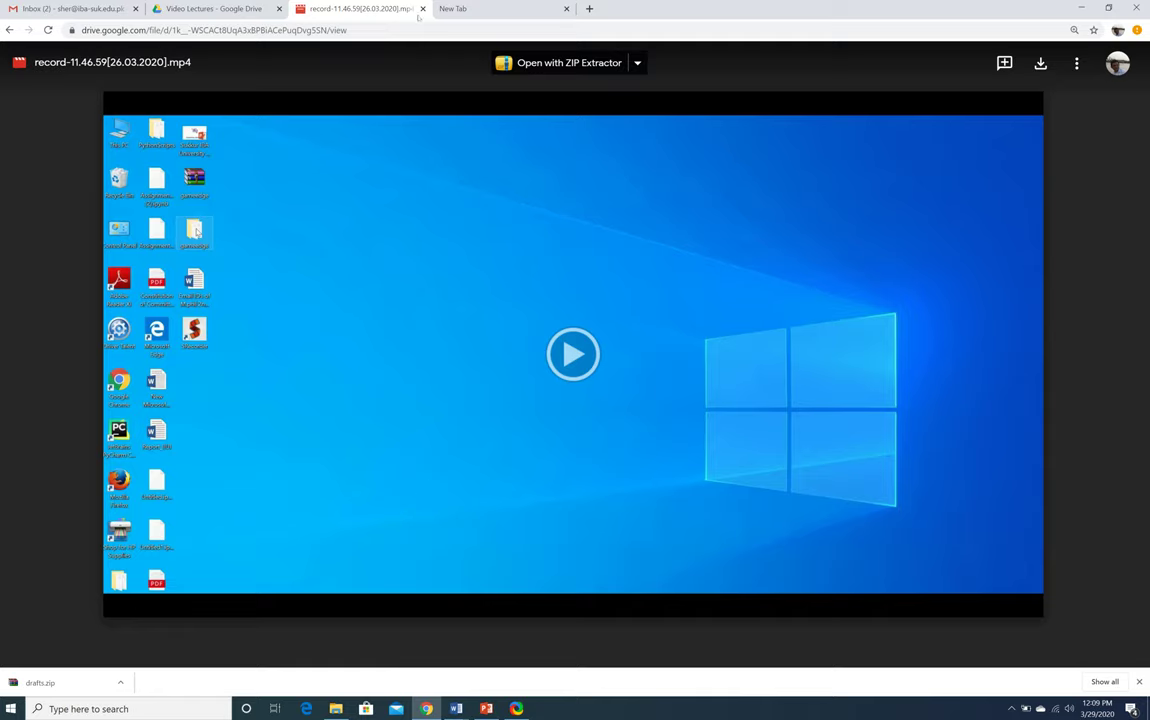
{"action": "left_click", "coordinate": [10, 30]}
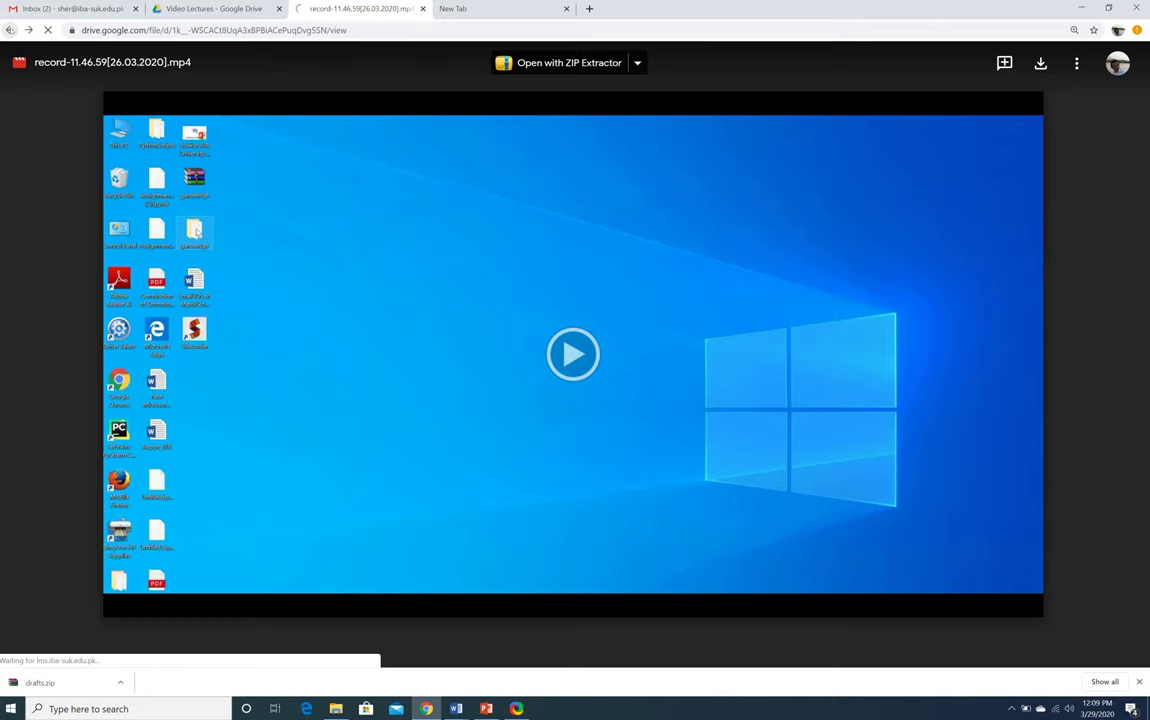
{"action": "scroll", "coordinate": [537, 309], "scroll_direction": "up", "scroll_amount": 2}
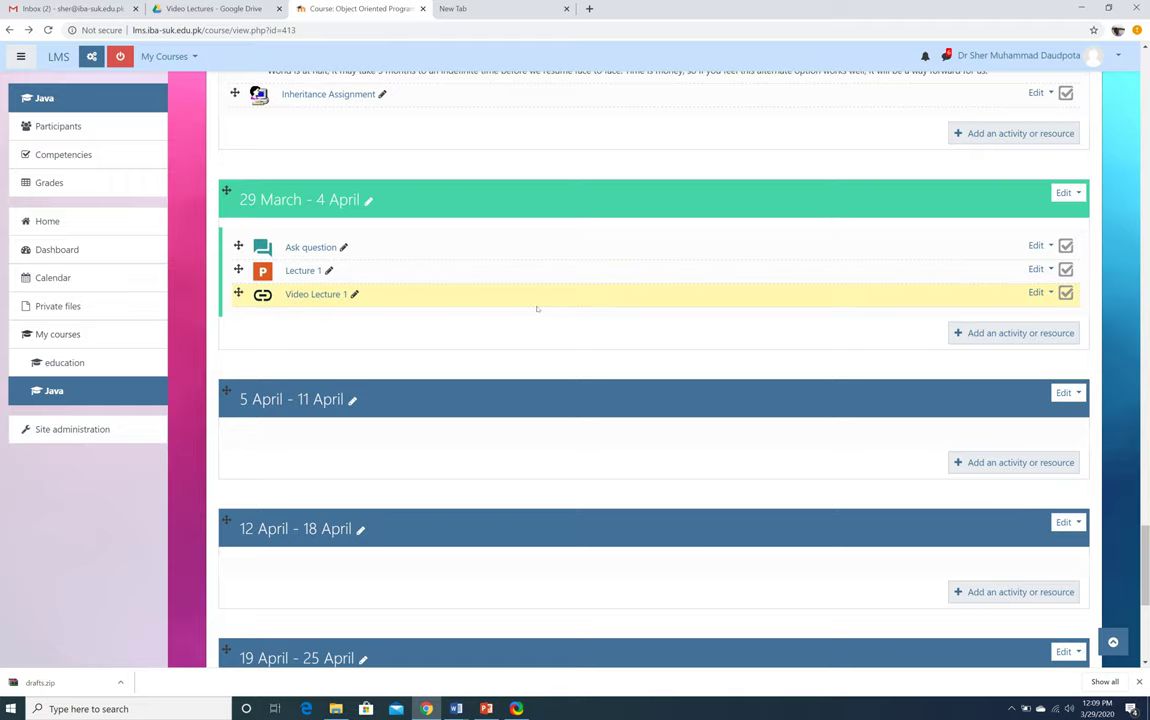
Load youtube.com in the new tab and choose Upload video from the create menu
{"action": "left_click", "coordinate": [455, 8]}
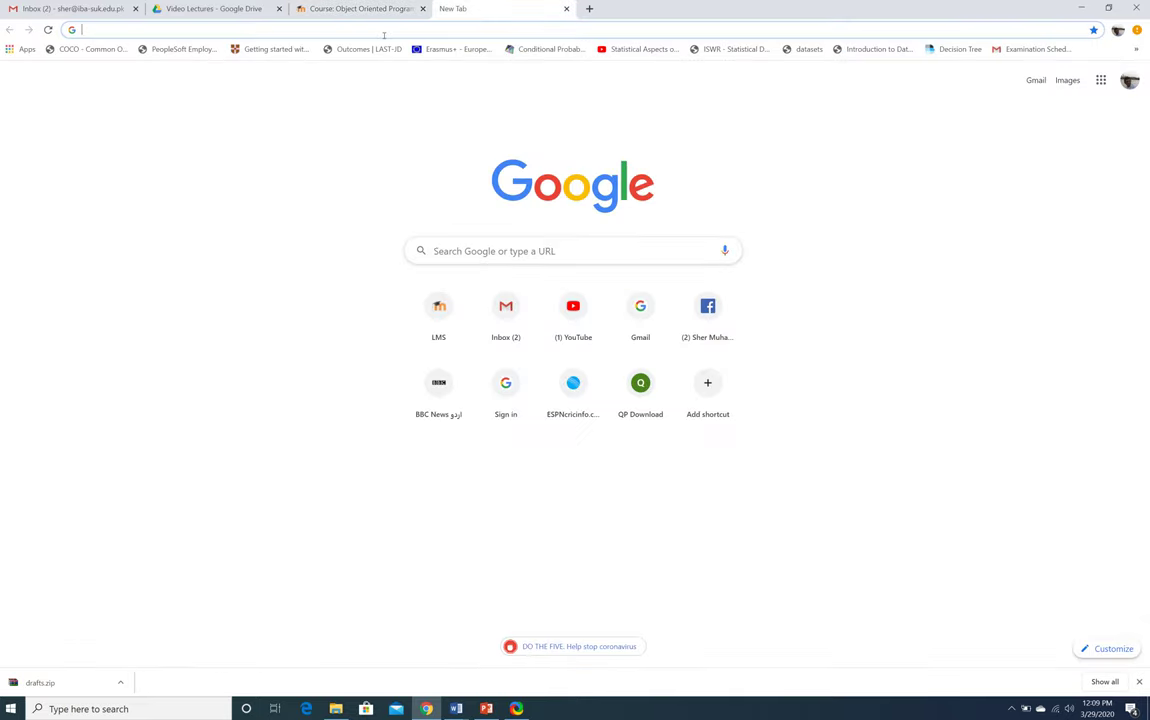
{"action": "type", "text": "you"}
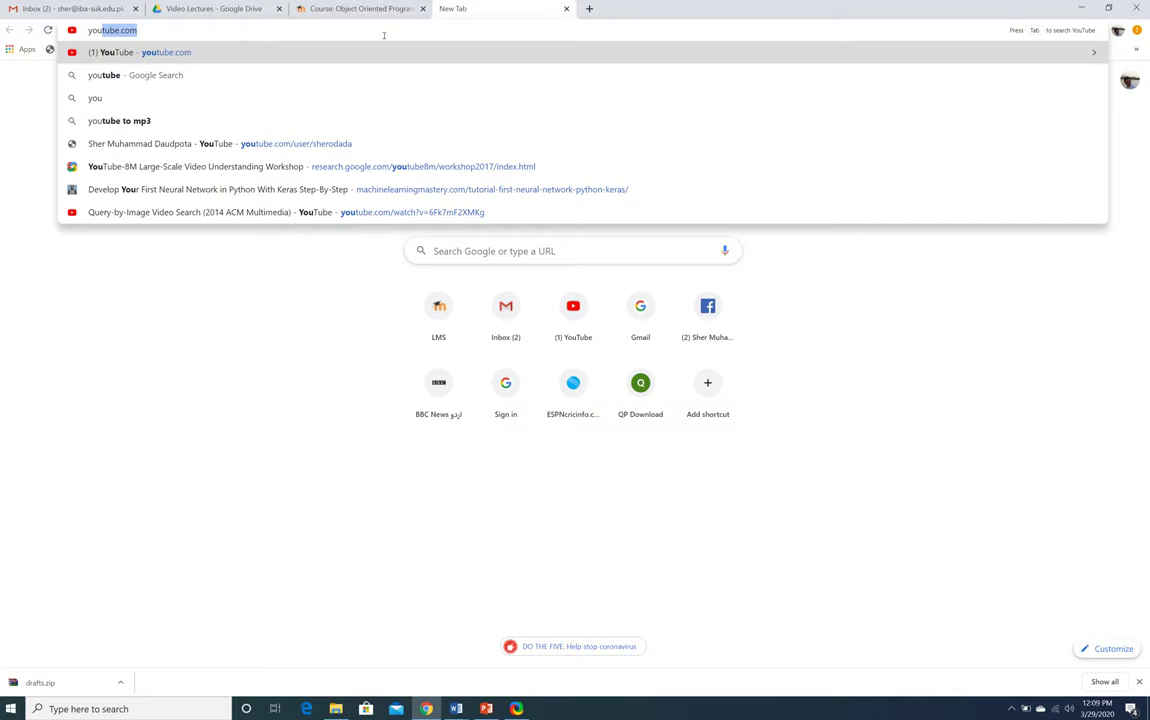
{"action": "key", "text": "Down"}
{"action": "key", "text": "Up"}
{"action": "key", "text": "Return"}
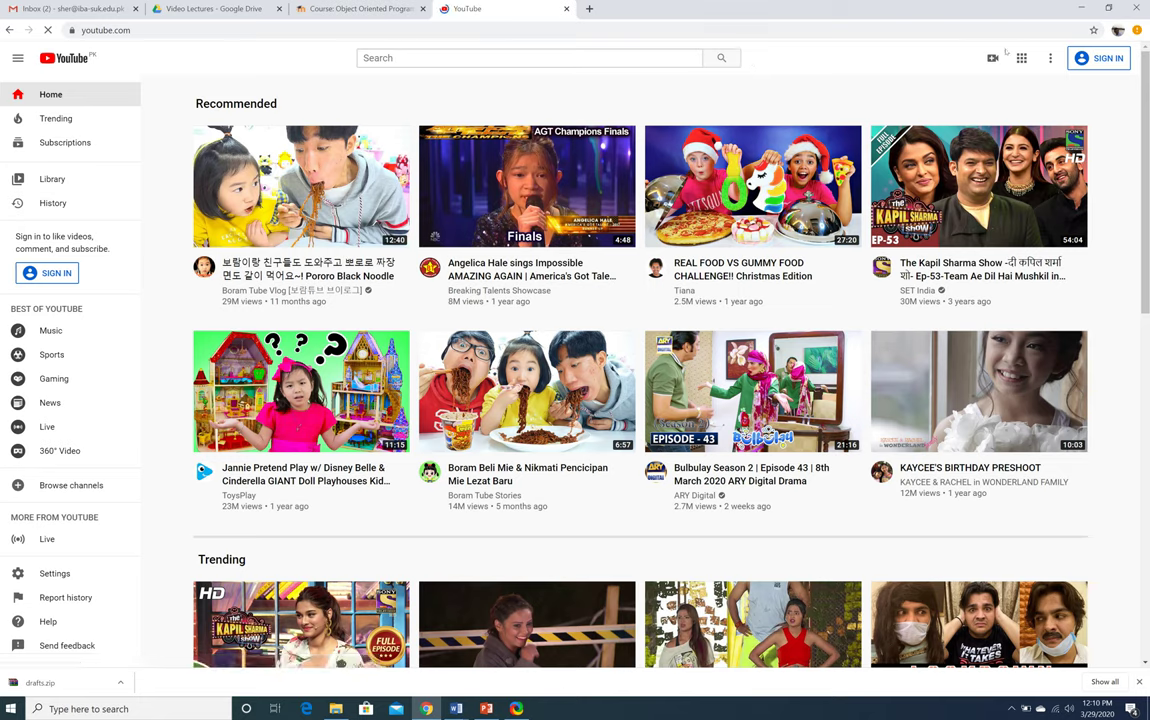
{"action": "left_click", "coordinate": [997, 58]}
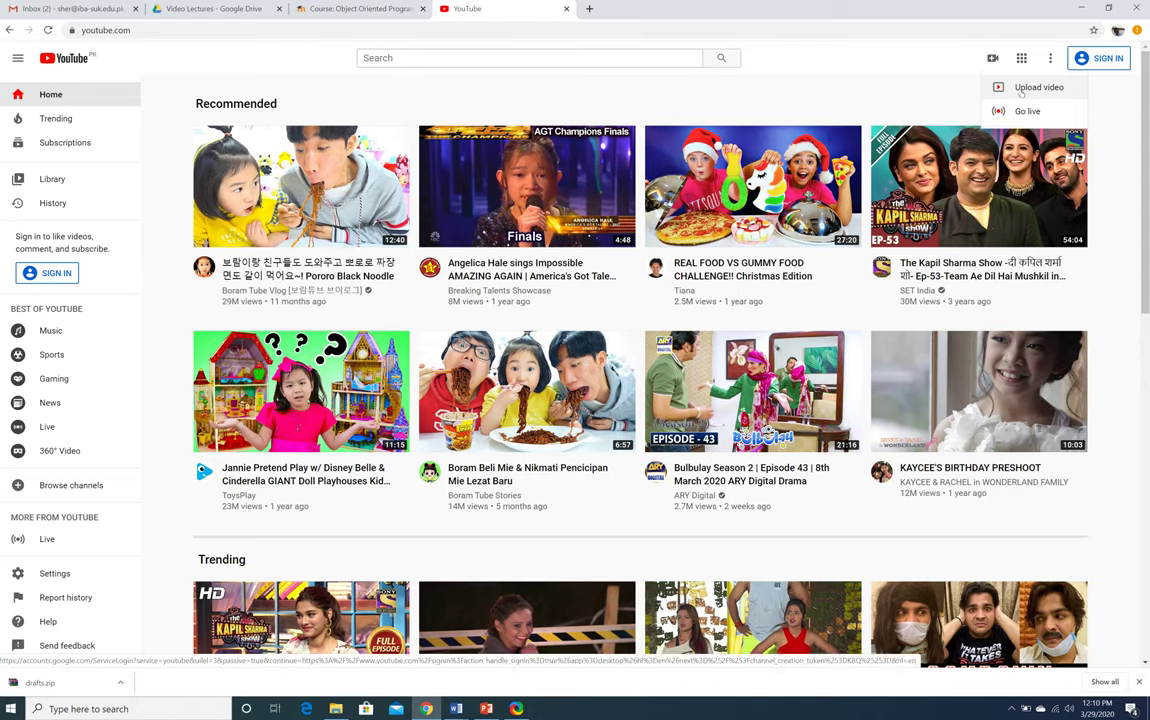
{"action": "left_click", "coordinate": [1021, 90]}
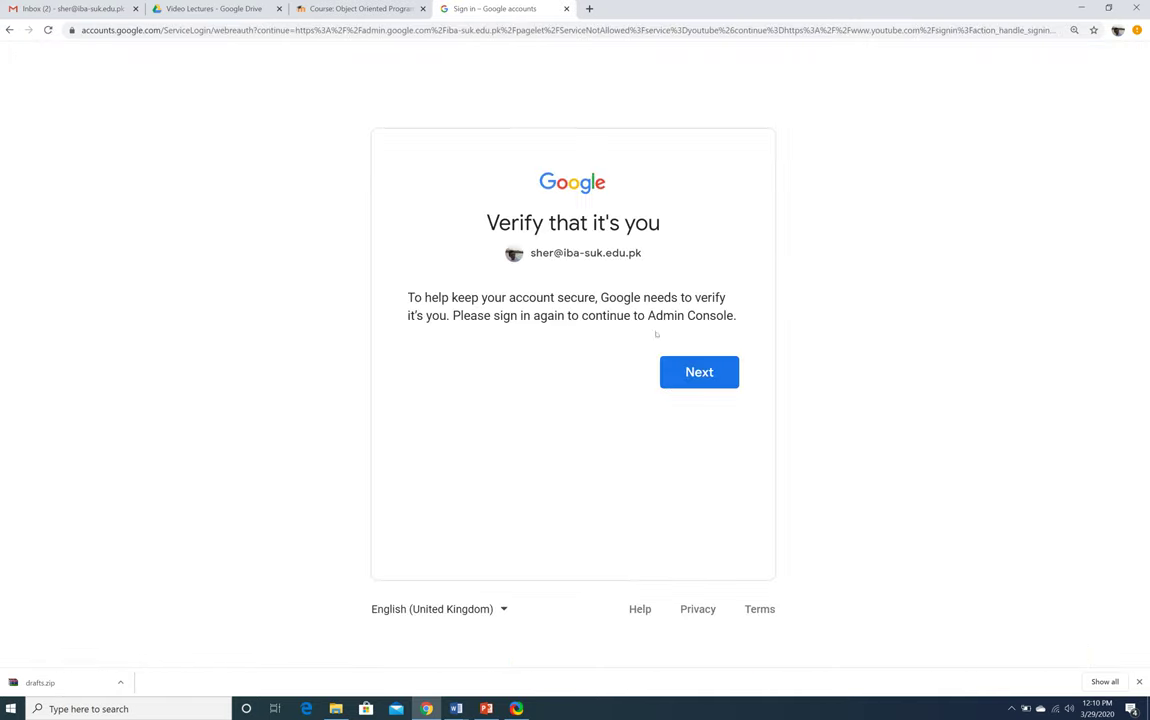
Try verifying with the saved account, then another account, before closing the Google sign-in tab
{"action": "left_click", "coordinate": [695, 372]}
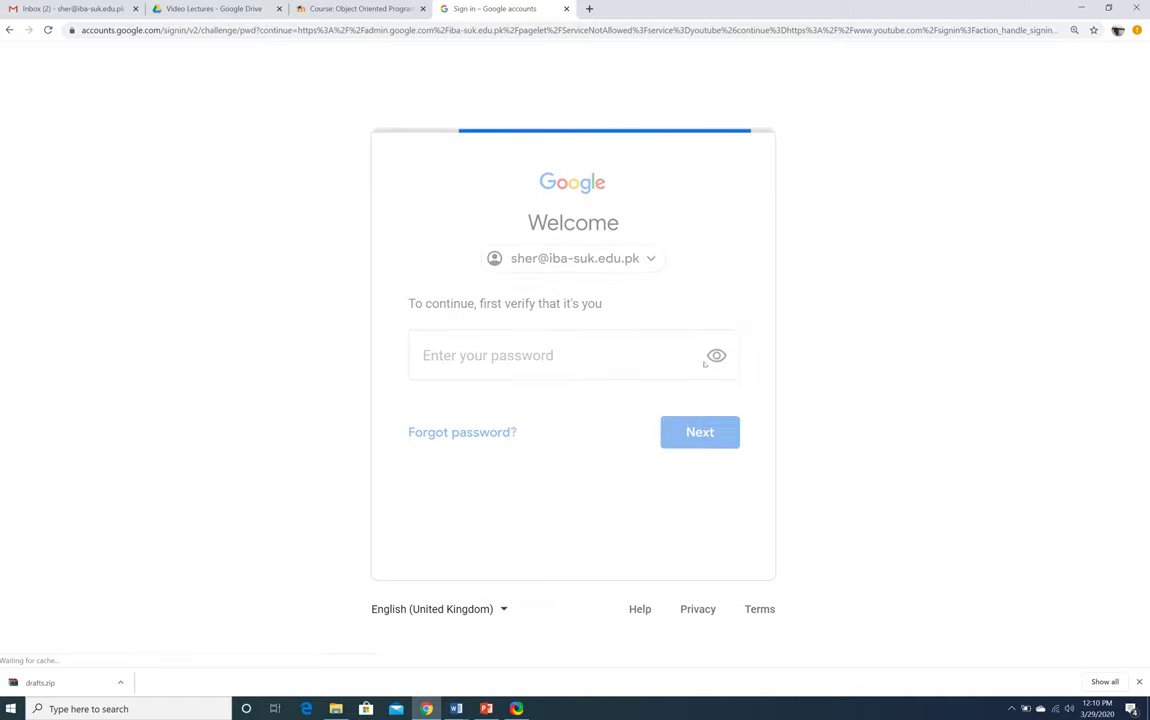
{"action": "left_click", "coordinate": [700, 432]}
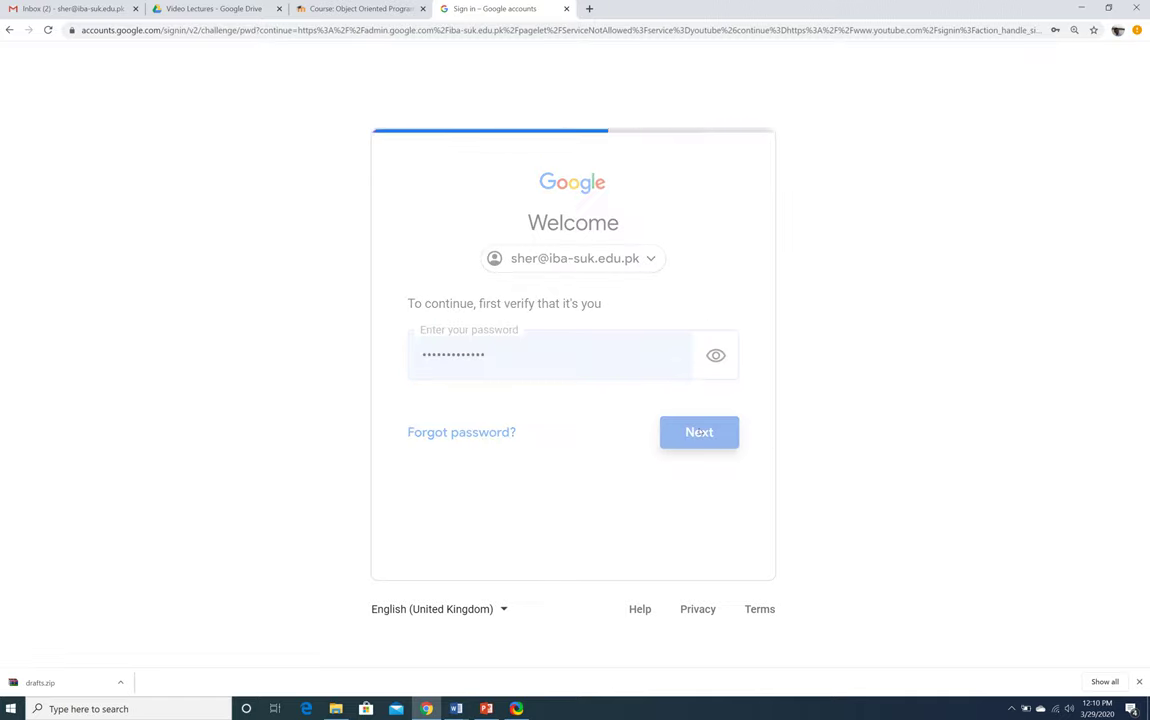
{"action": "left_click", "coordinate": [634, 262]}
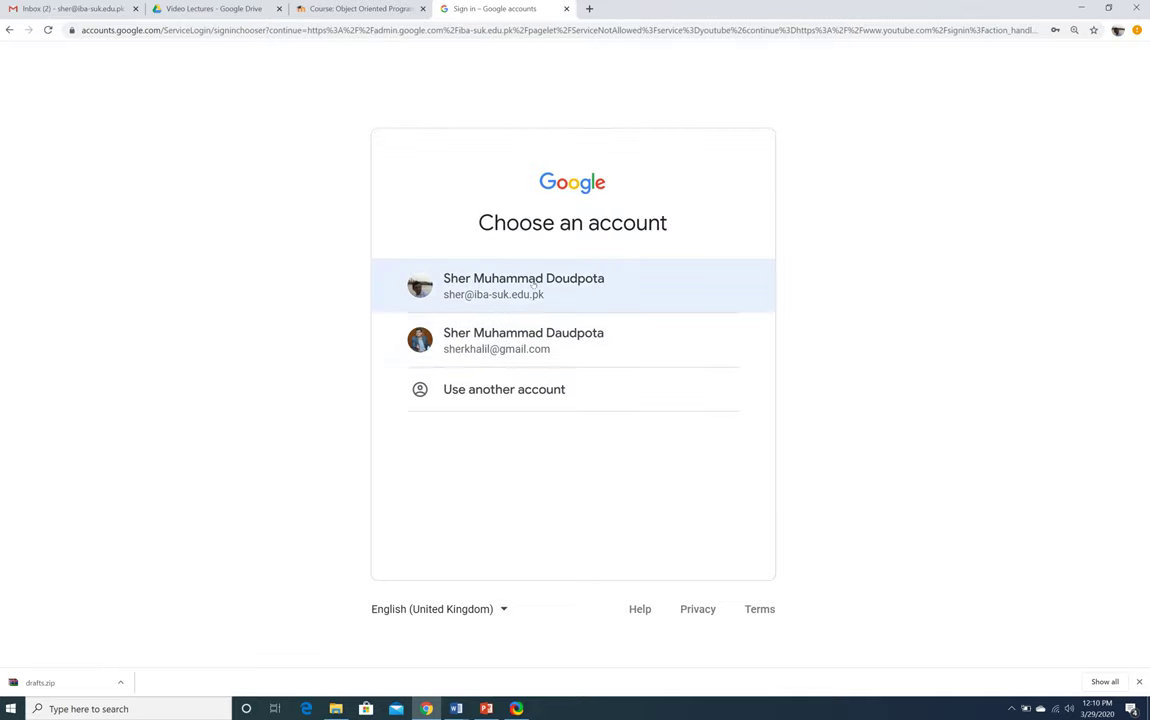
{"action": "left_click", "coordinate": [507, 348]}
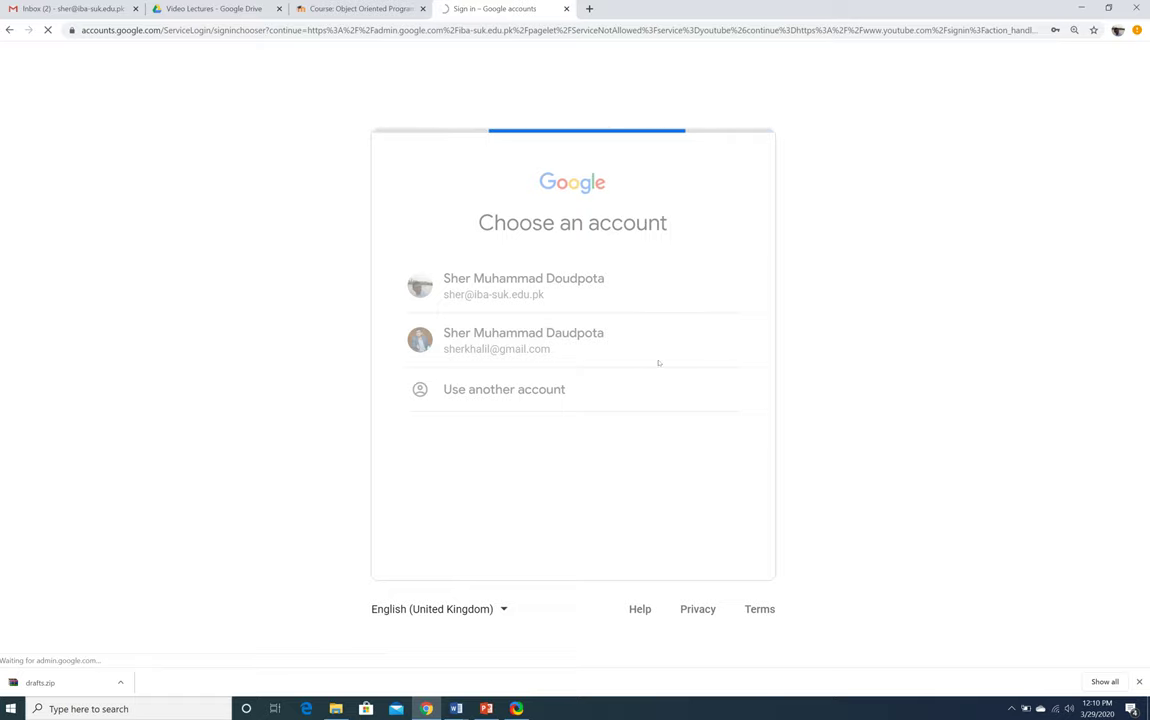
{"action": "left_click", "coordinate": [529, 406]}
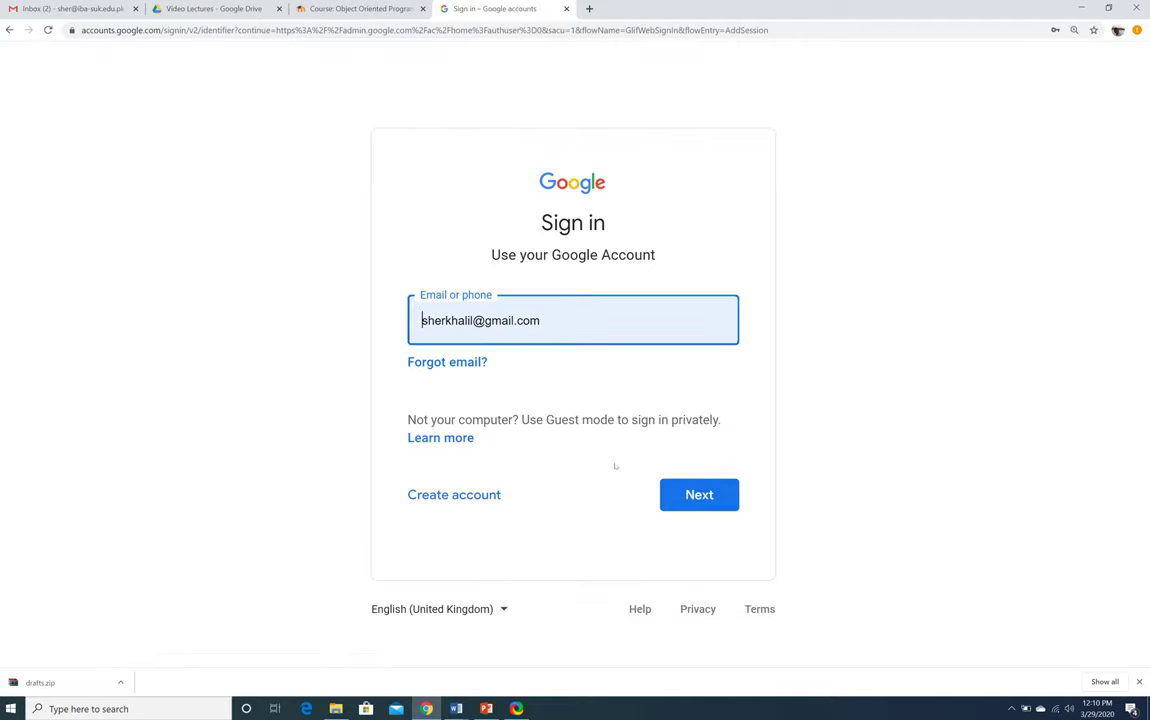
{"action": "left_click", "coordinate": [706, 505]}
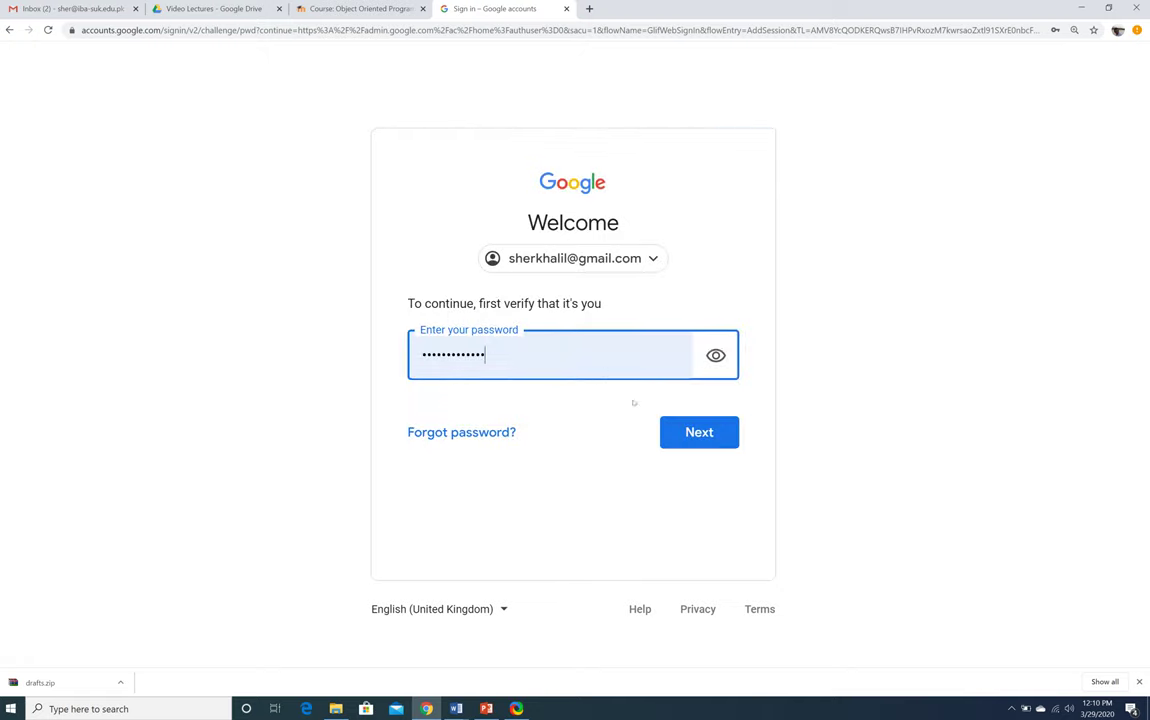
{"action": "left_click", "coordinate": [688, 430]}
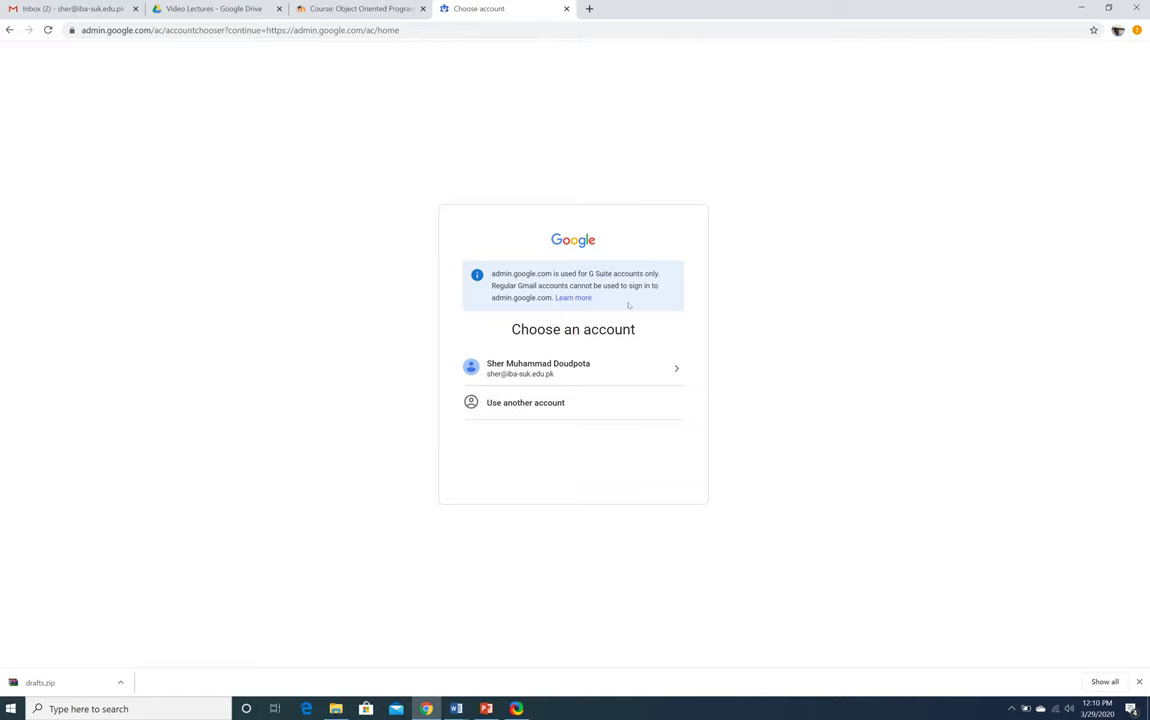
{"action": "left_click", "coordinate": [566, 8]}
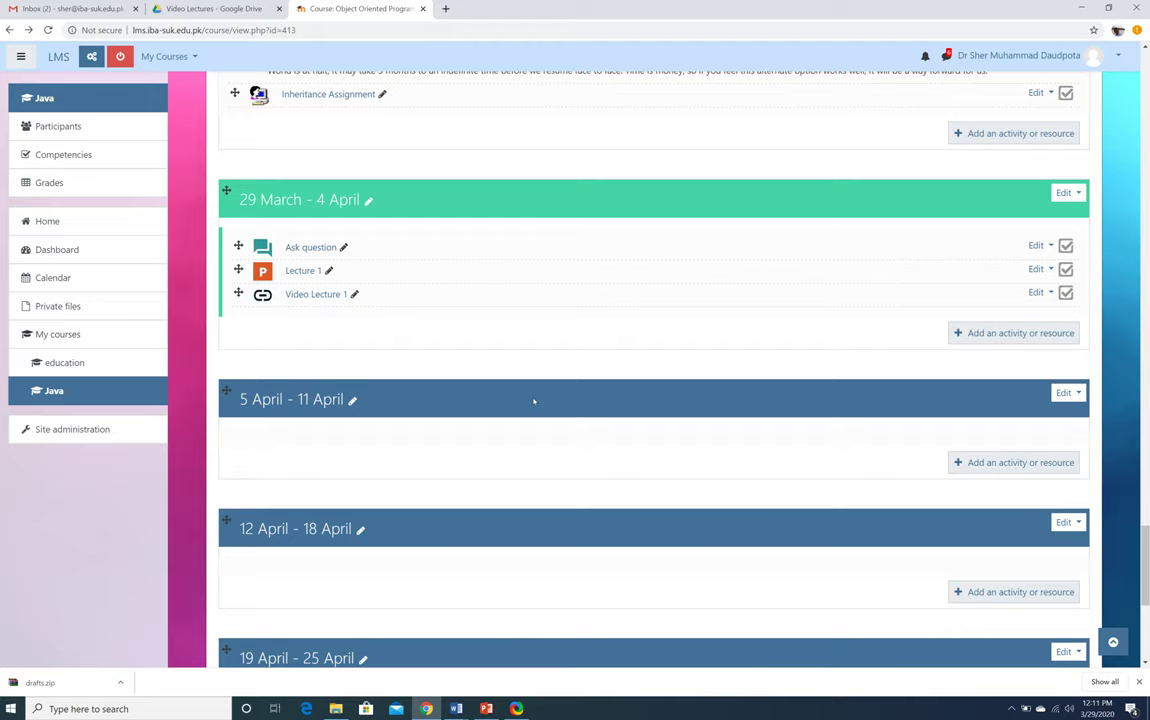
Show ShareX 13.1's hotkey window, then bring PowerPoint back on slide 4
{"action": "left_click", "coordinate": [516, 708]}
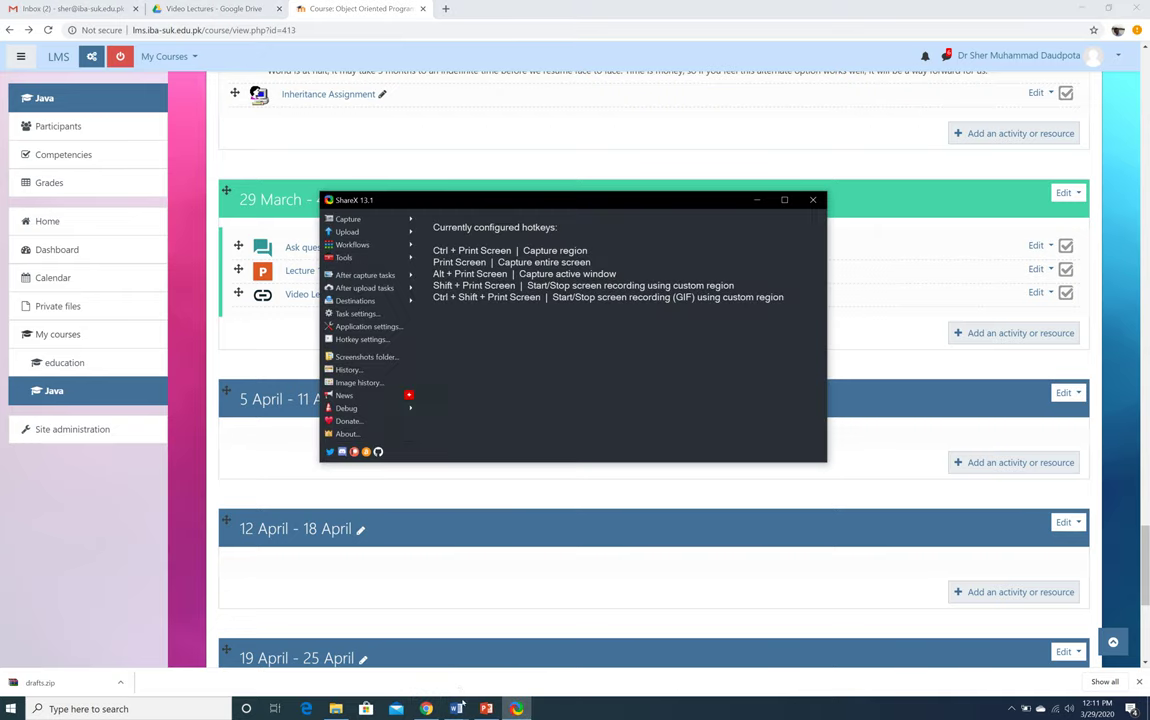
{"action": "left_click", "coordinate": [486, 708]}
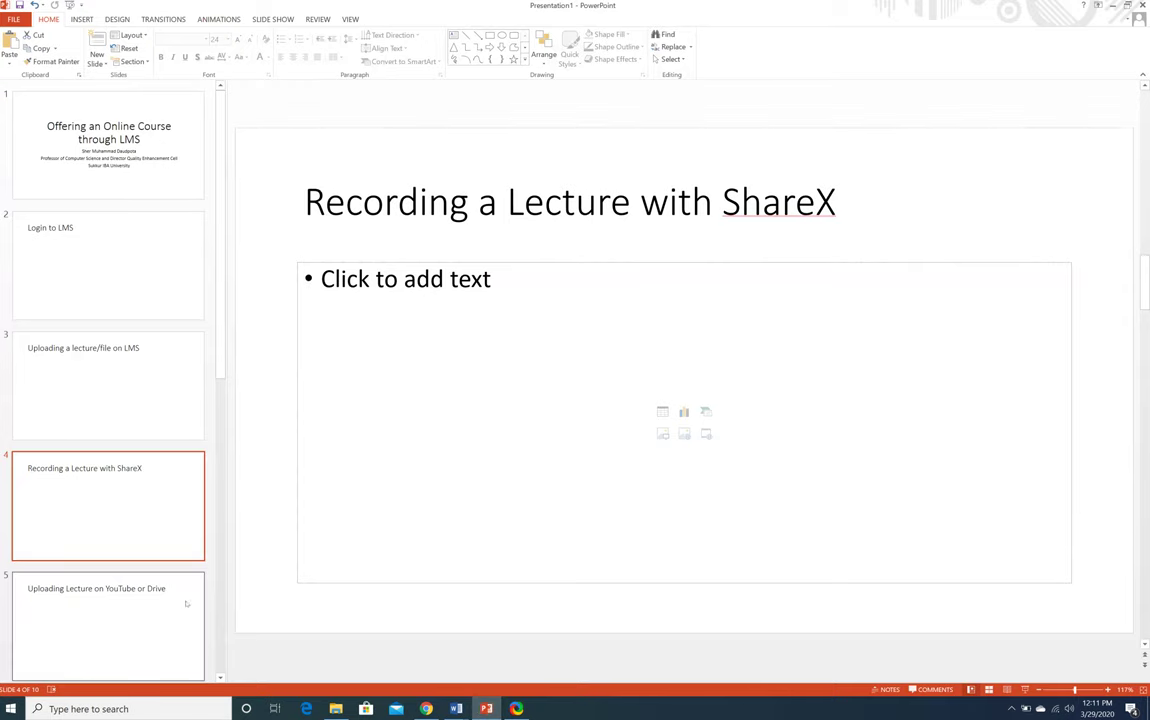
Advance the presentation from slide 5 to slide 7, Uploading an Assignment
{"action": "left_click", "coordinate": [128, 624]}
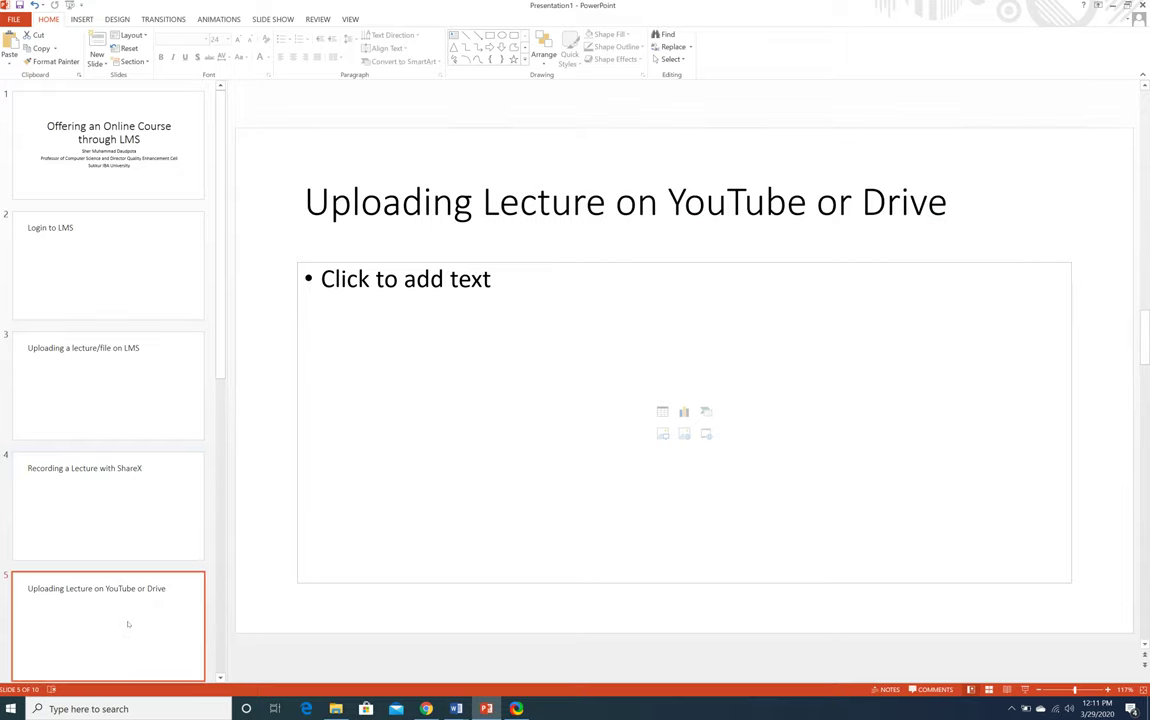
{"action": "key", "text": "Down"}
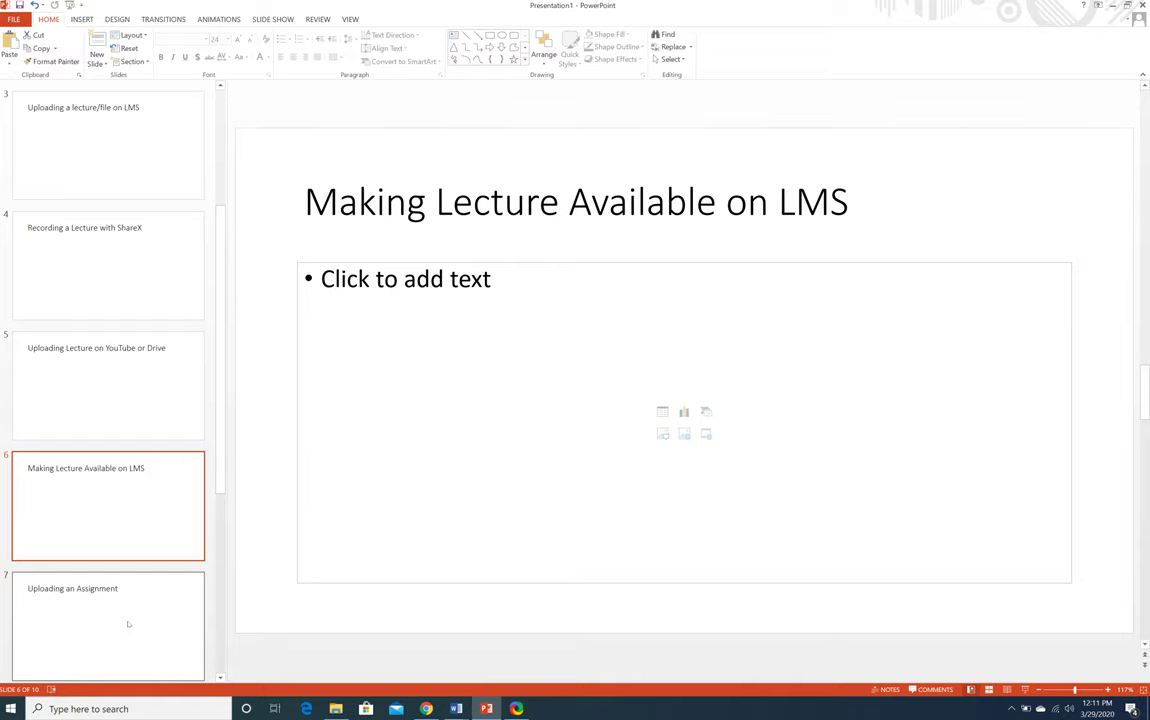
{"action": "key", "text": "Down"}
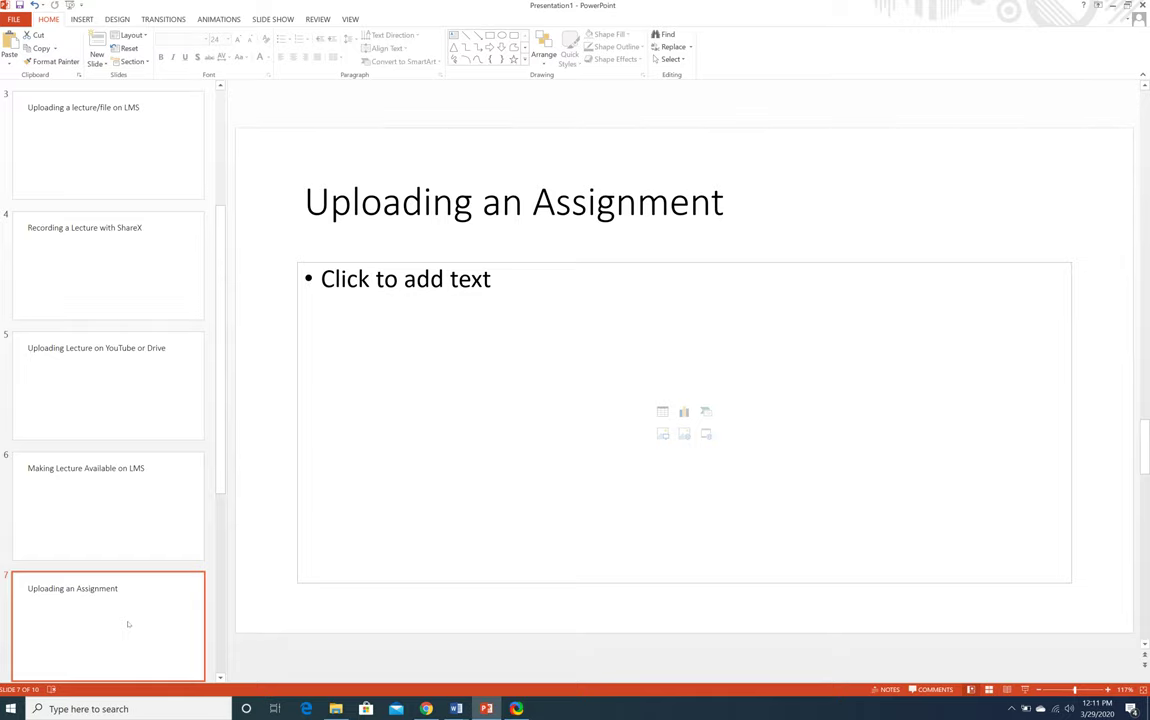
Return to the Moodle Java course page and open Video Lecture 1's Edit menu
{"action": "key", "text": "alt+Tab"}
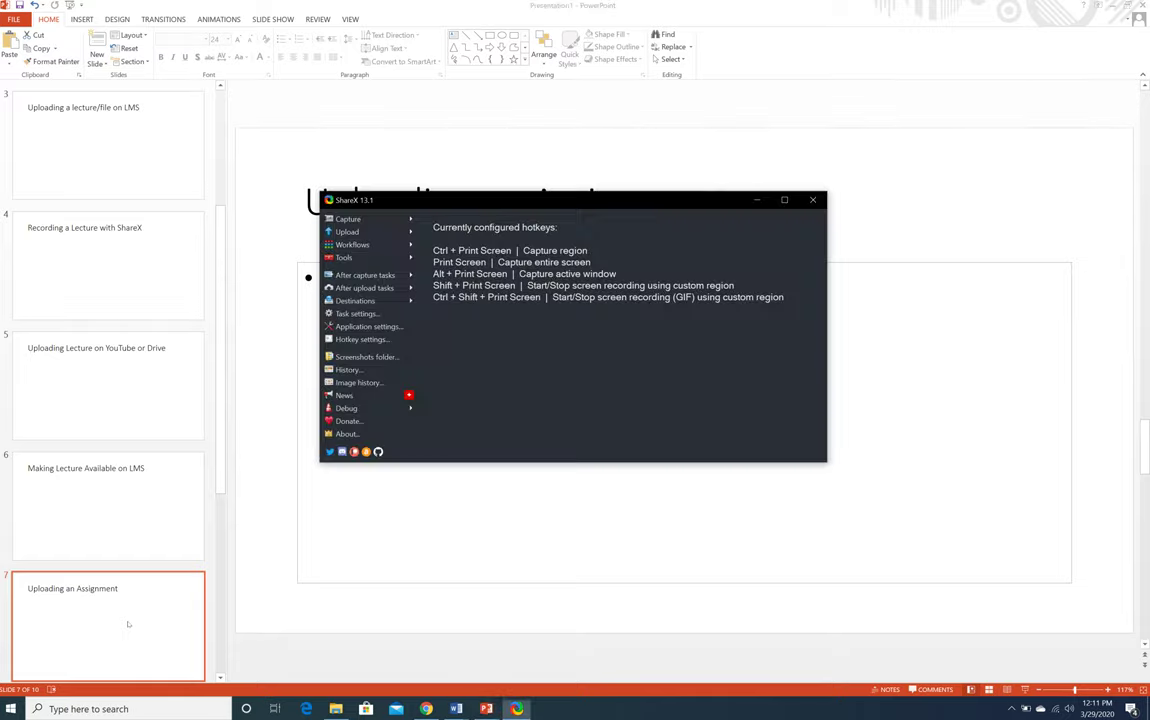
{"action": "key", "text": "alt+Tab"}
{"action": "key", "text": "alt+Tab"}
{"action": "key", "text": "alt+Tab"}
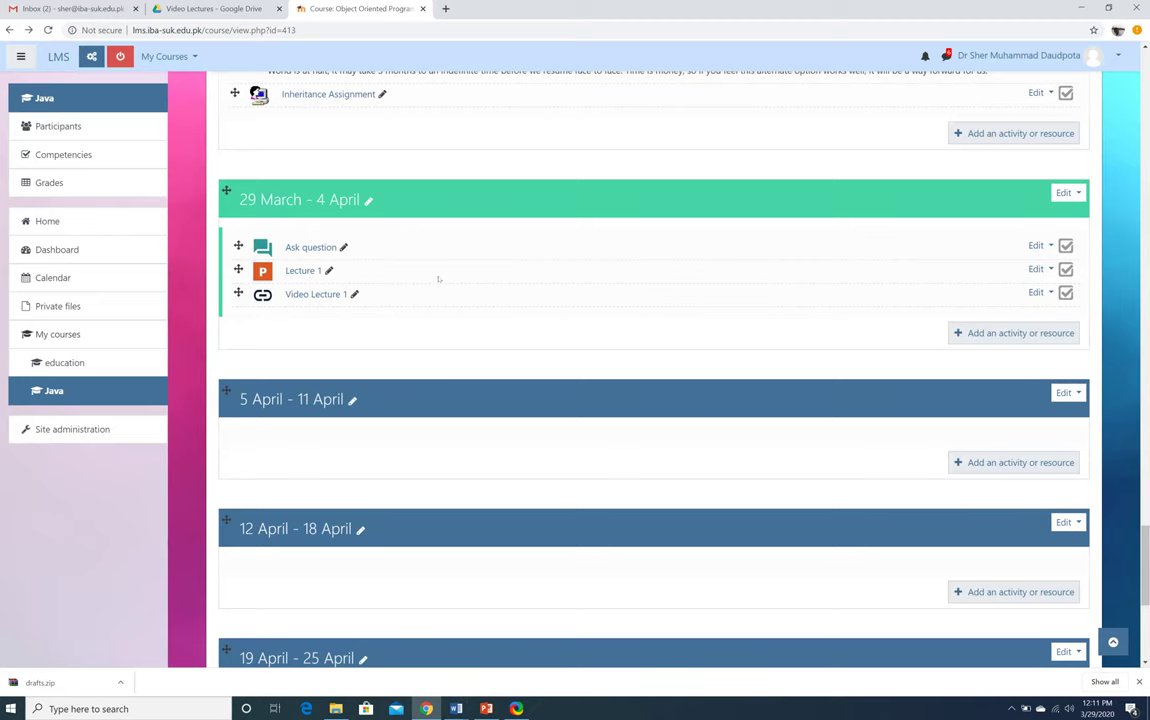
{"action": "left_click", "coordinate": [1037, 292]}
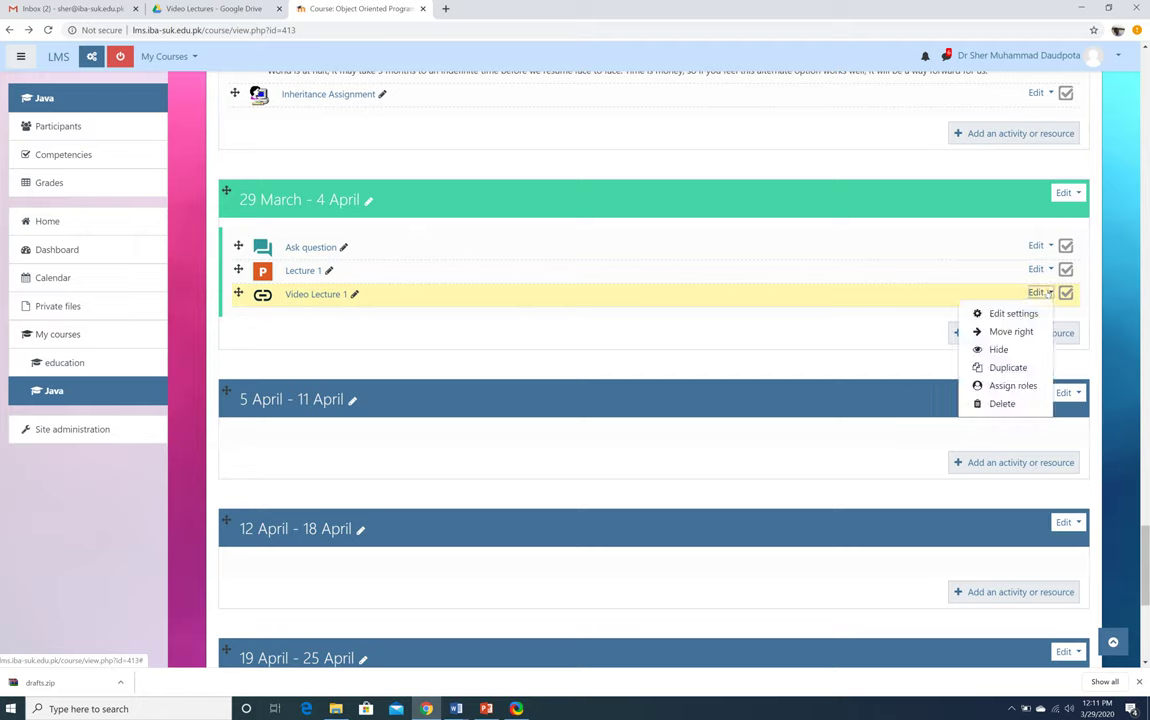
Delete Video Lecture 1 and then the Lecture 1 file, confirming each with Yes
{"action": "left_click", "coordinate": [992, 403]}
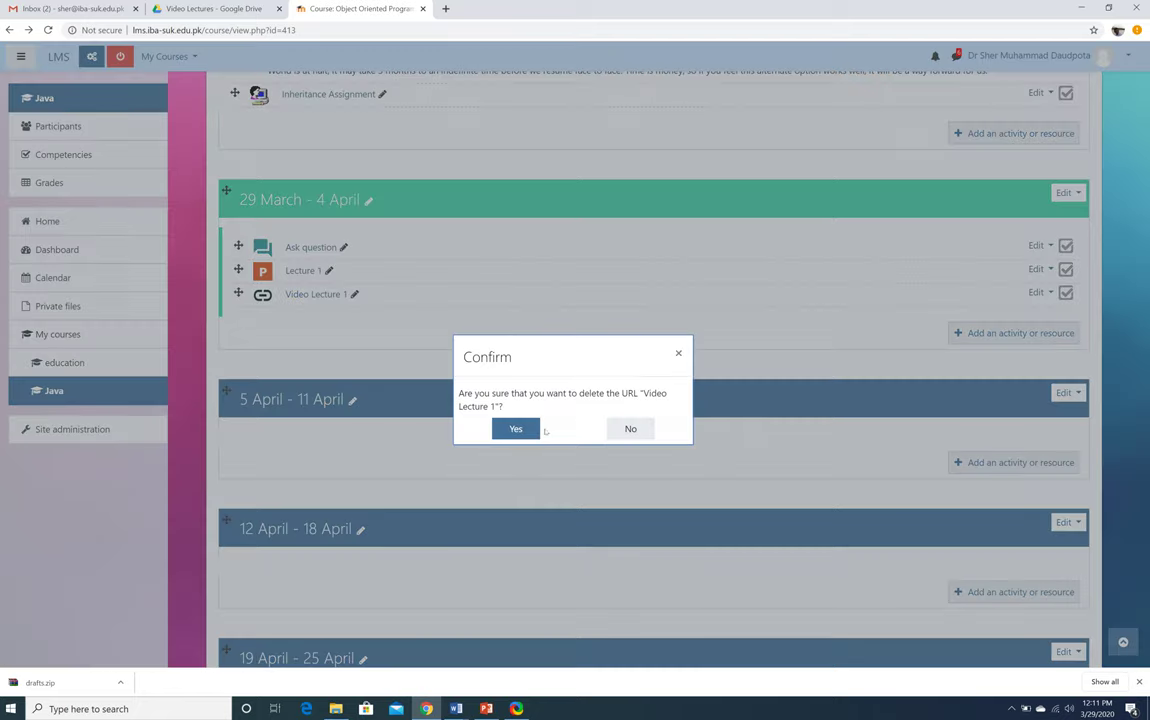
{"action": "left_click", "coordinate": [513, 429]}
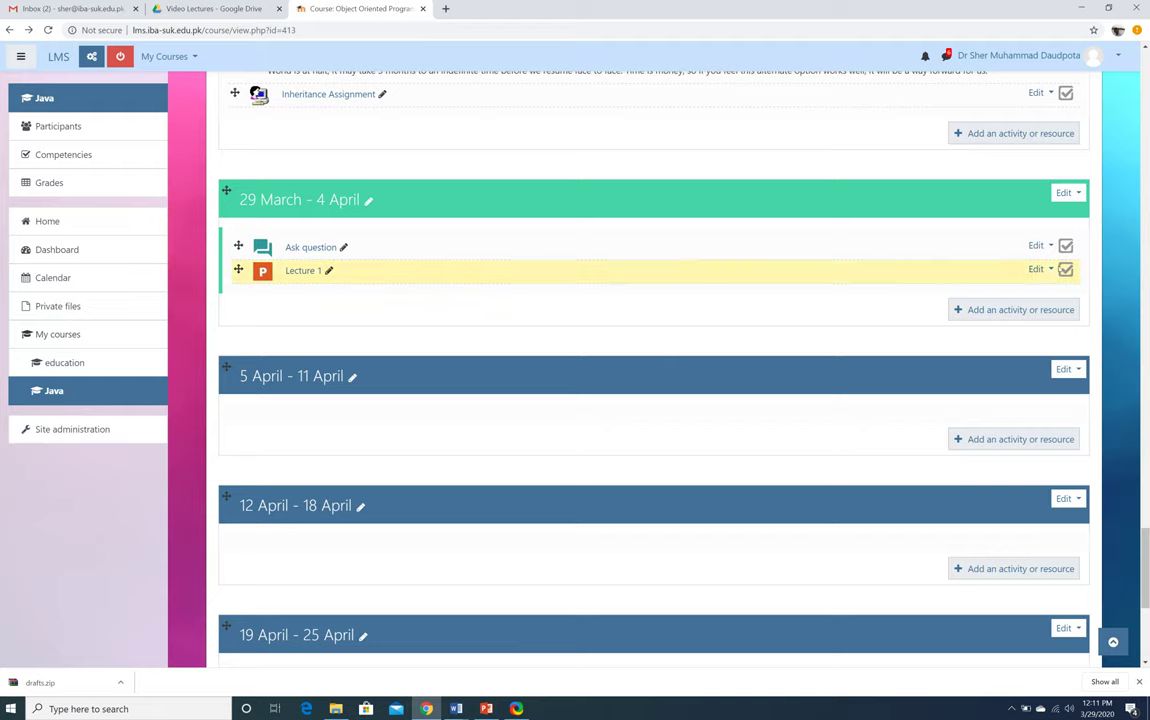
{"action": "left_click", "coordinate": [1037, 269]}
{"action": "left_click", "coordinate": [995, 380]}
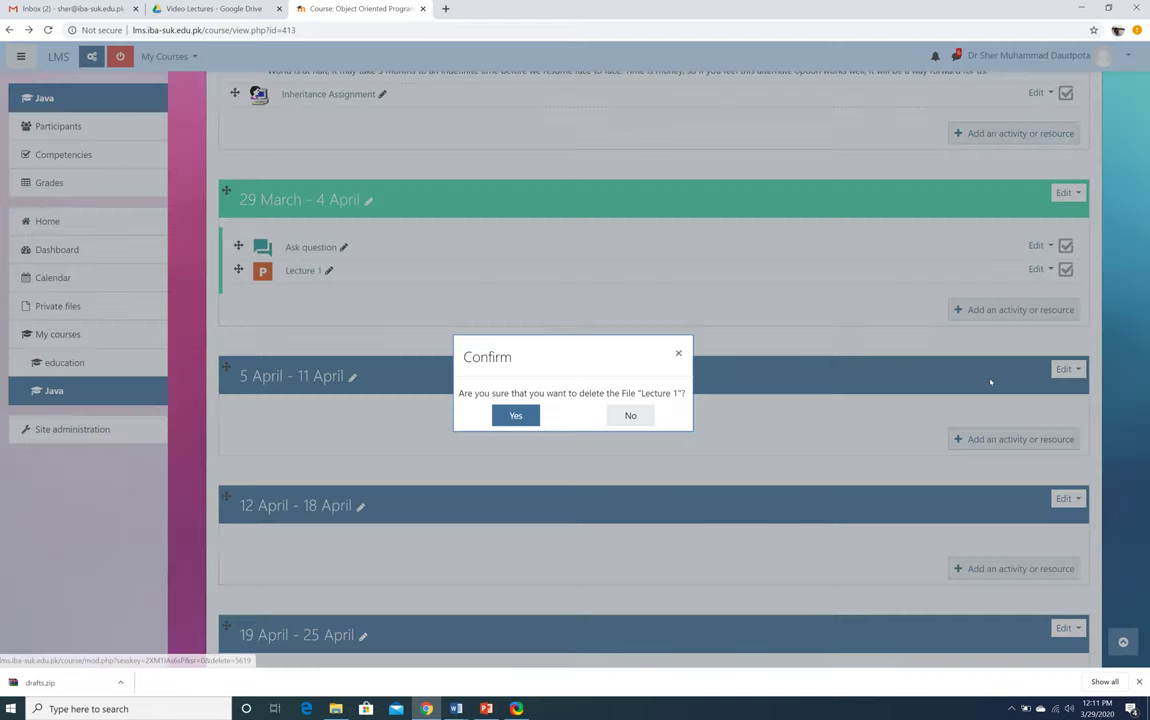
{"action": "left_click", "coordinate": [515, 415]}
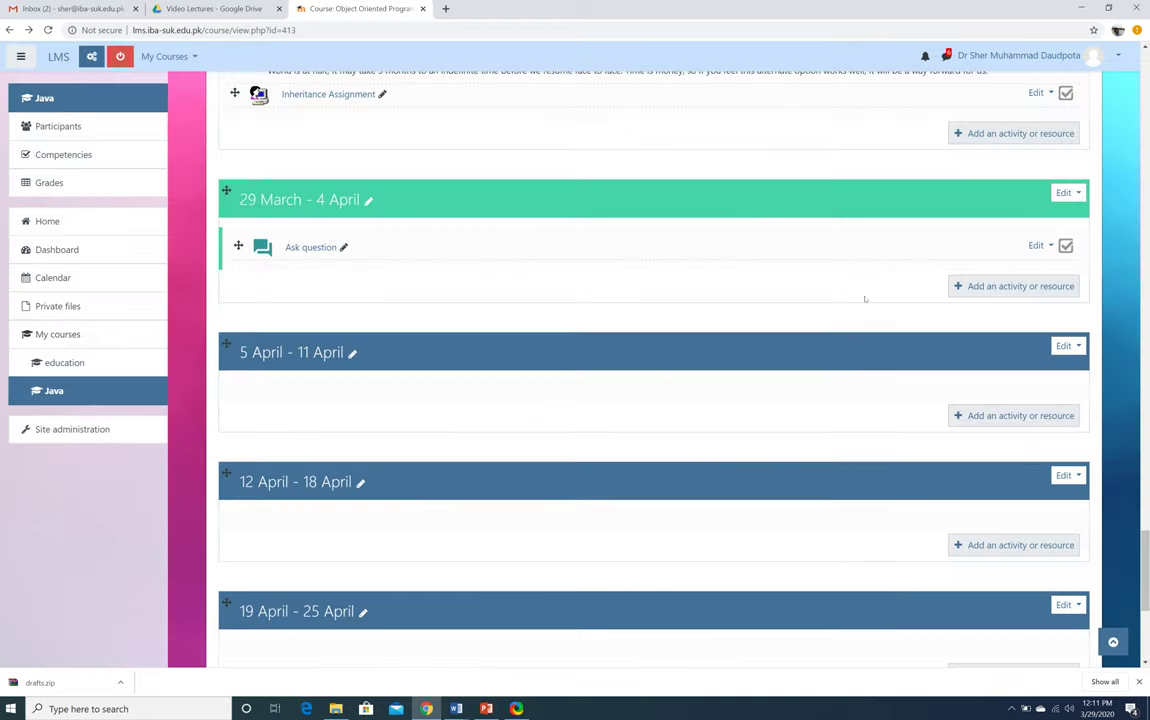
Add a new Assignment activity to the 29 March - 4 April week
{"action": "left_click", "coordinate": [1005, 287]}
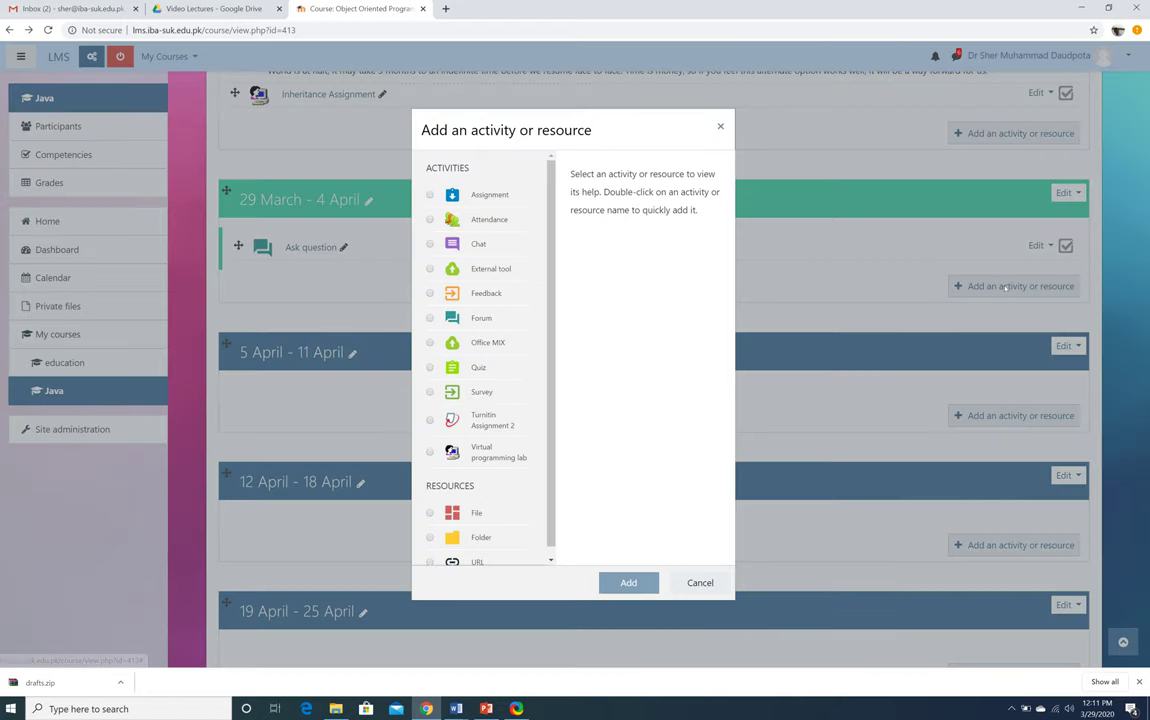
{"action": "scroll", "coordinate": [453, 398], "scroll_direction": "down", "scroll_amount": 1}
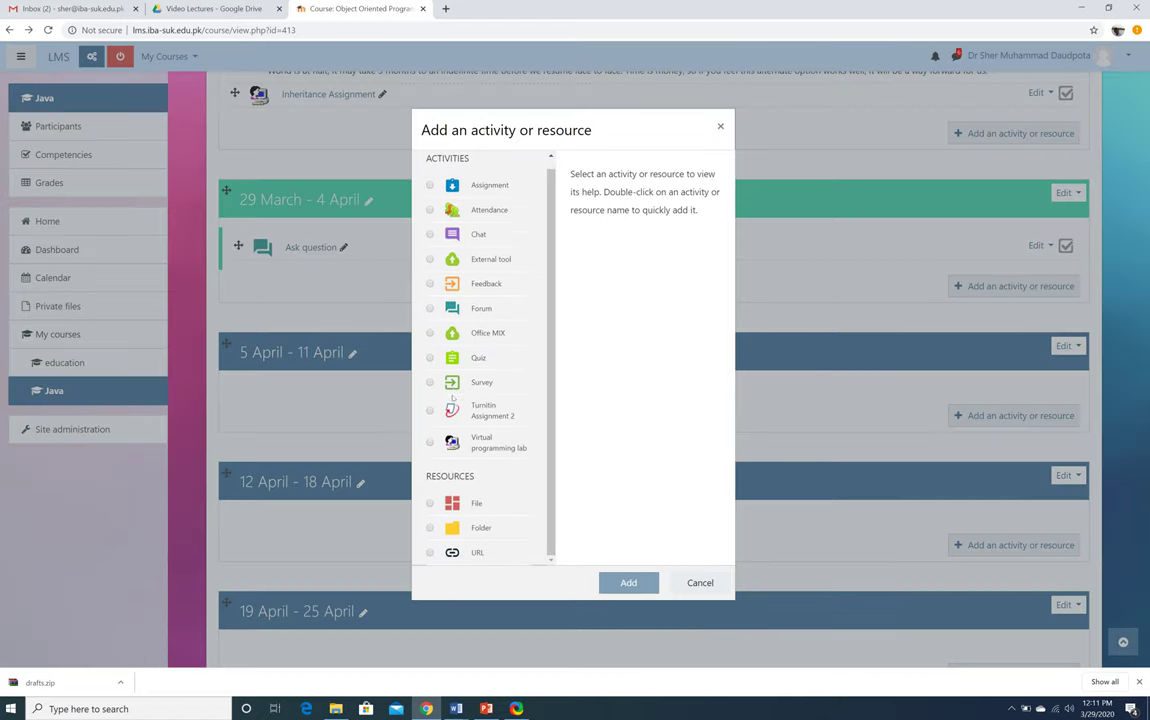
{"action": "scroll", "coordinate": [453, 398], "scroll_direction": "up", "scroll_amount": 1}
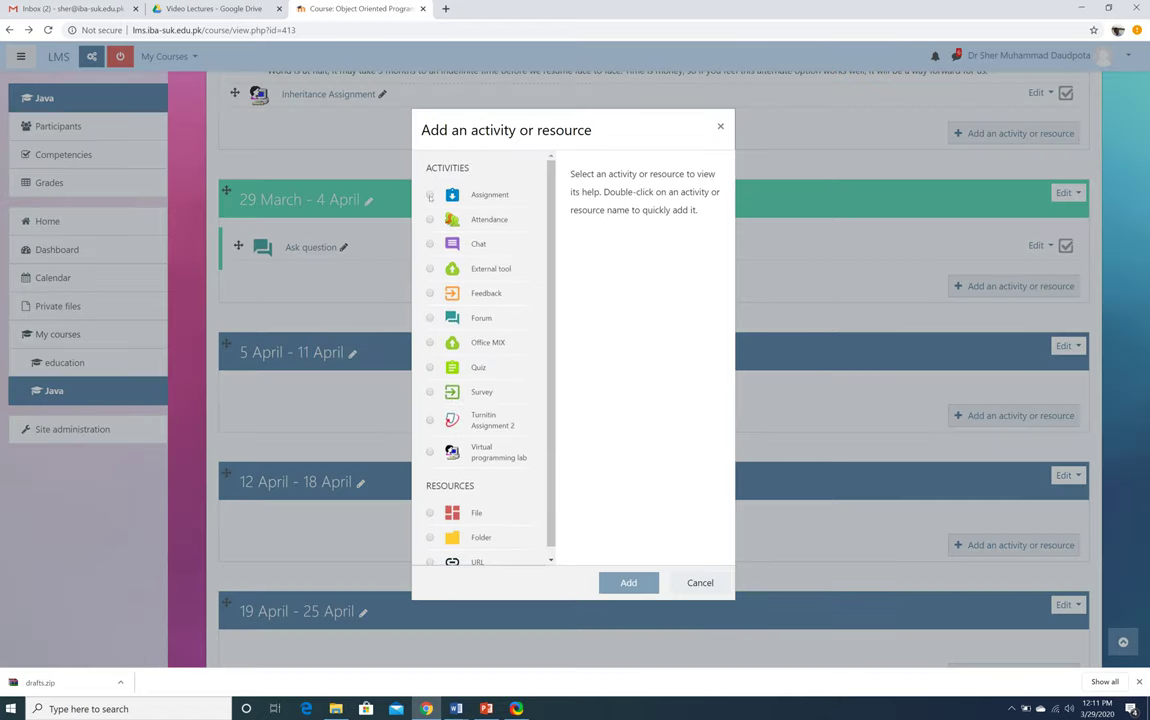
{"action": "left_click", "coordinate": [430, 195]}
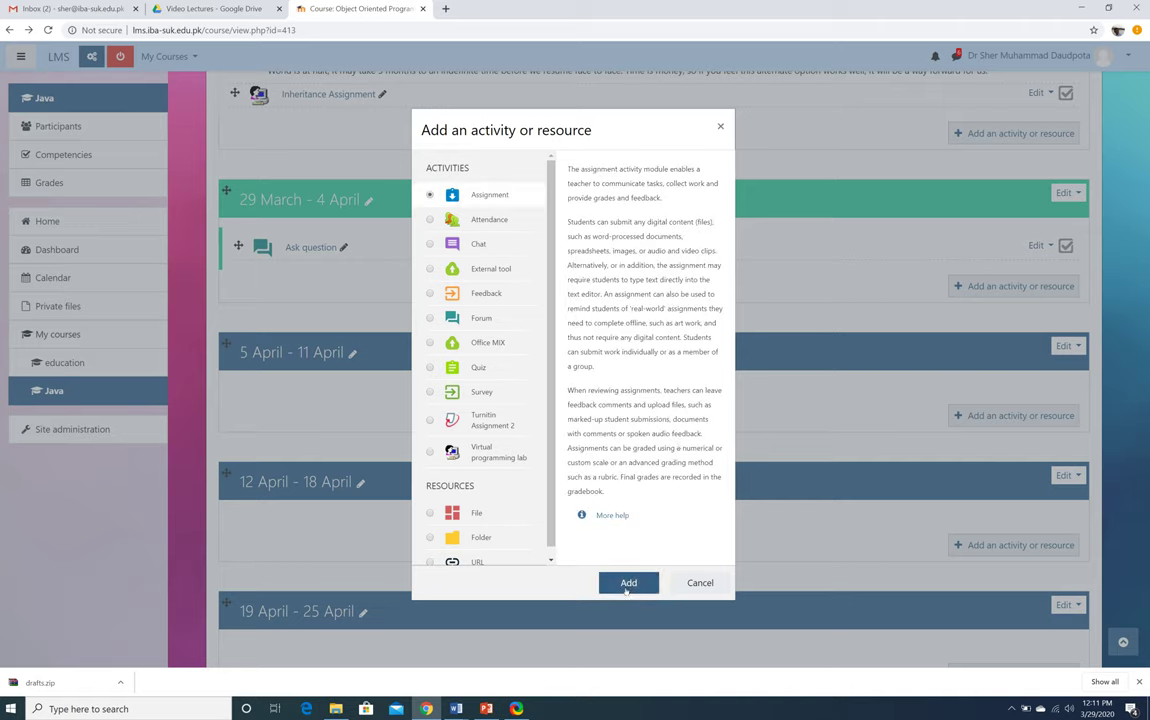
{"action": "left_click", "coordinate": [626, 589]}
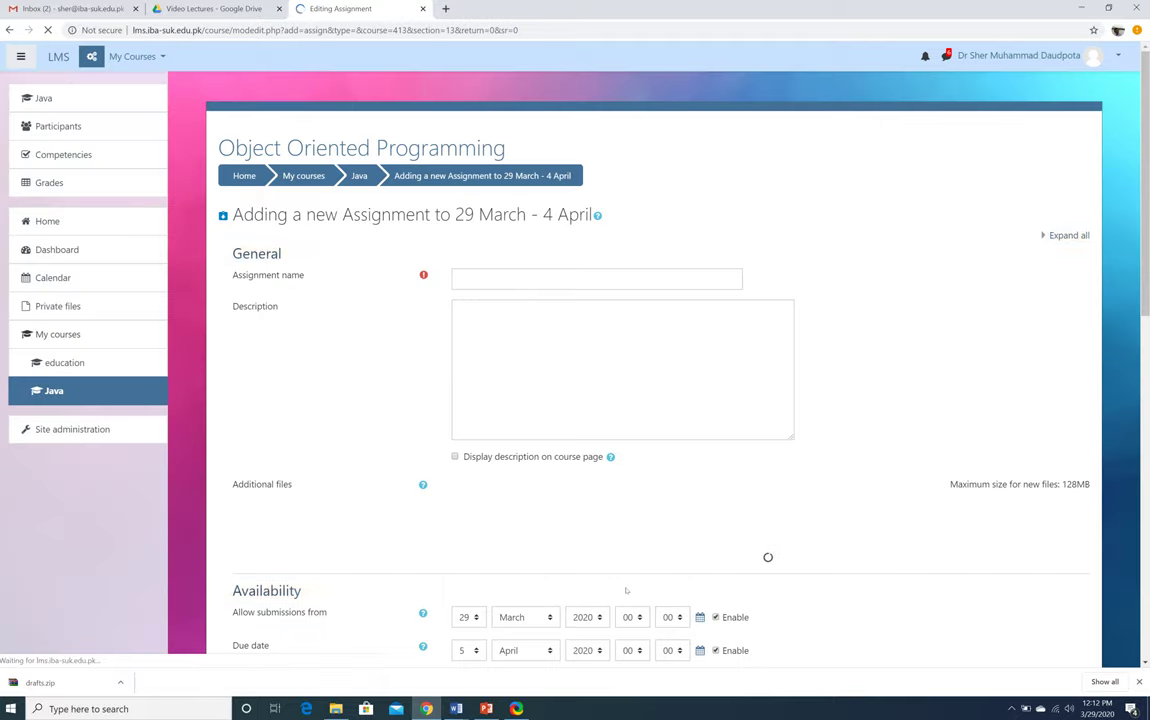
Name the assignment 'Concepts of OOP' and move into the Description field
{"action": "left_click", "coordinate": [523, 281]}
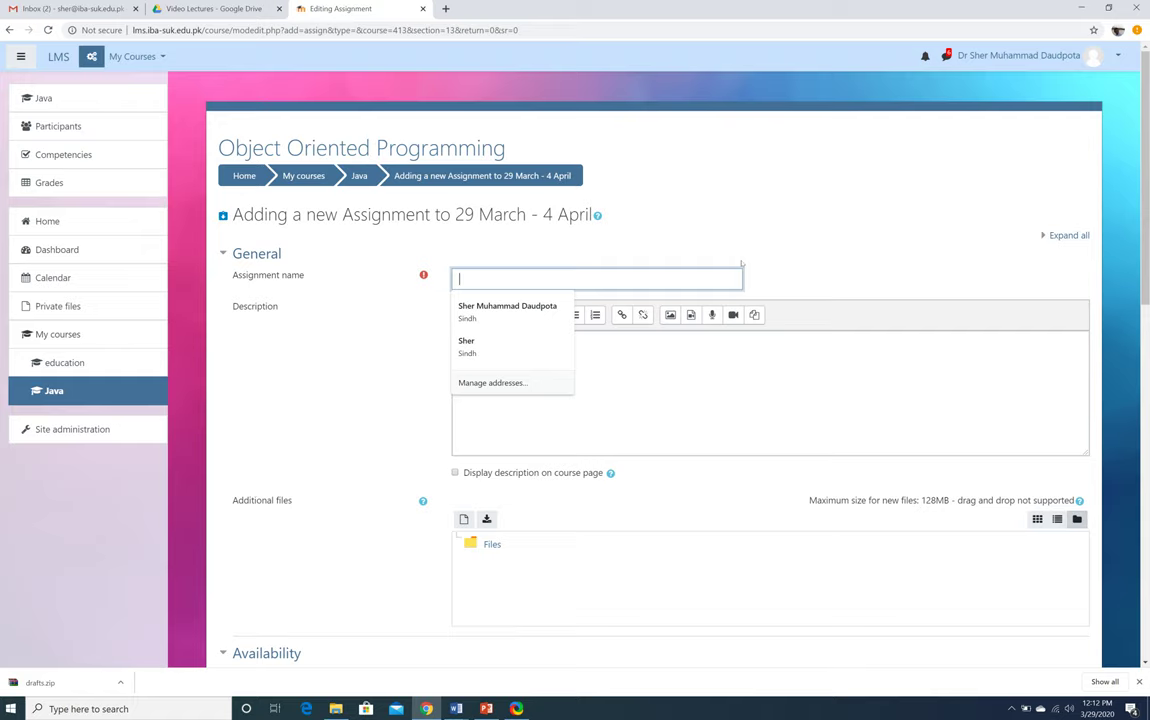
{"action": "type", "text": "Concept"}
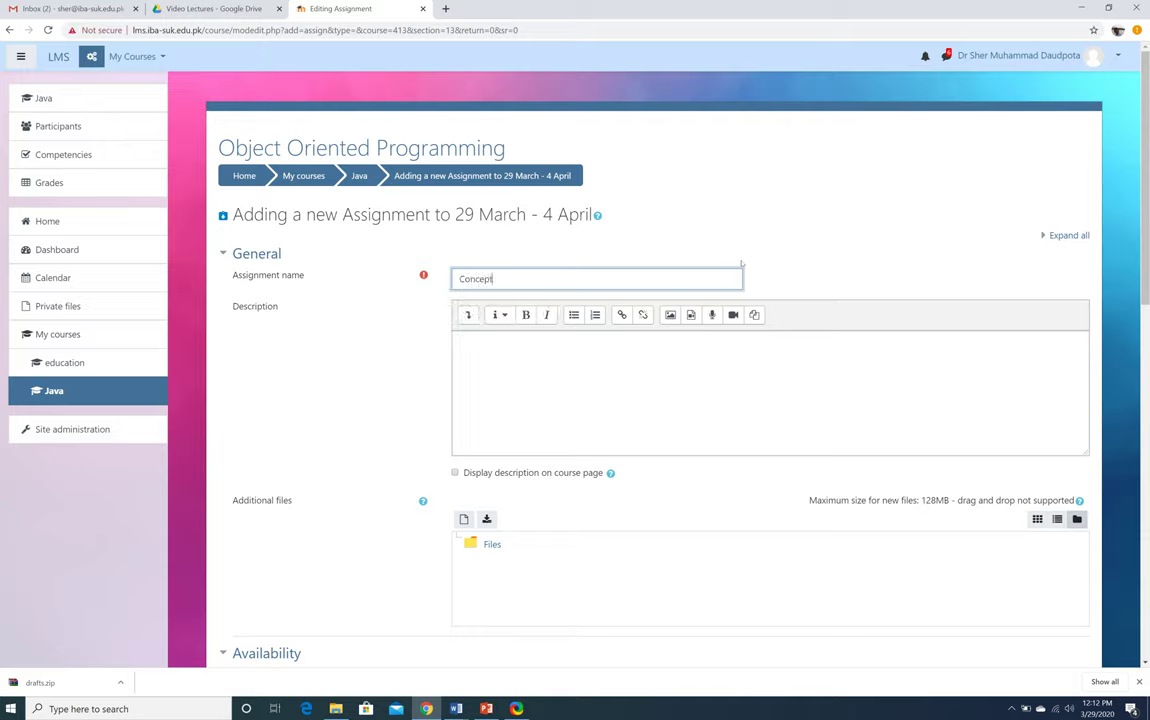
{"action": "type", "text": "s of OOP"}
{"action": "left_click", "coordinate": [561, 374]}
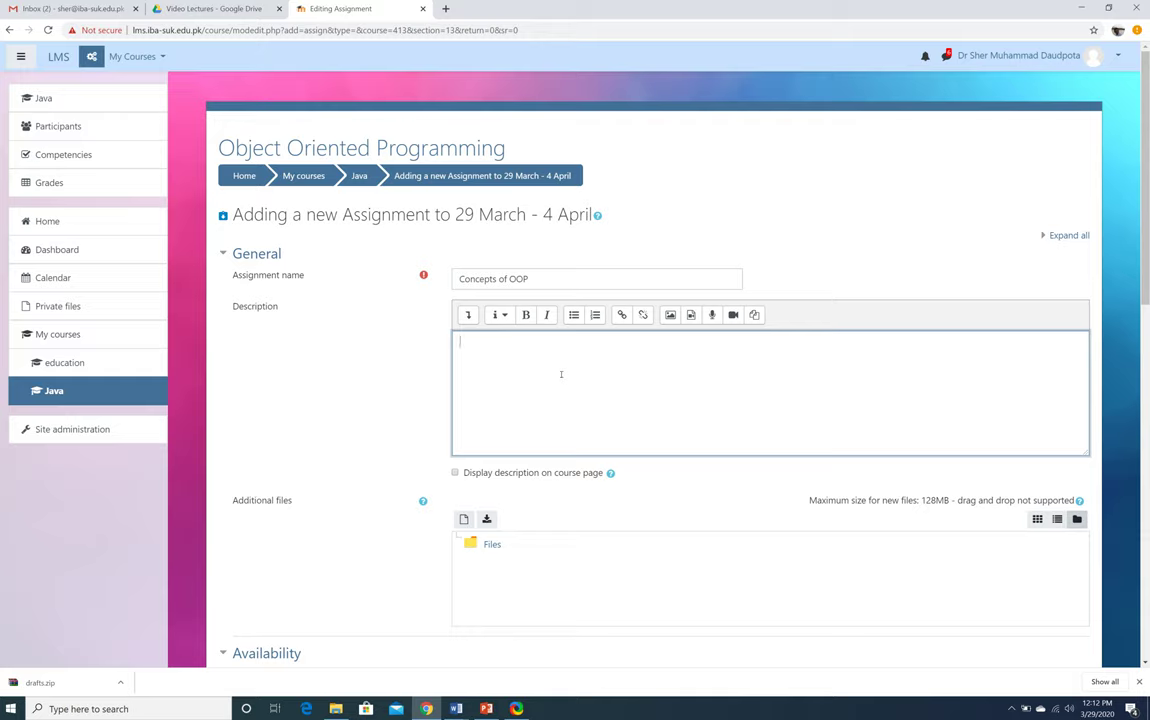
{"action": "left_click", "coordinate": [561, 374]}
Write the description: 'In this assignment, you have to explain the basic concepts of Object Oriented Programming and its three basic principles.'
{"action": "type", "text": "In this assignment, you have to "}
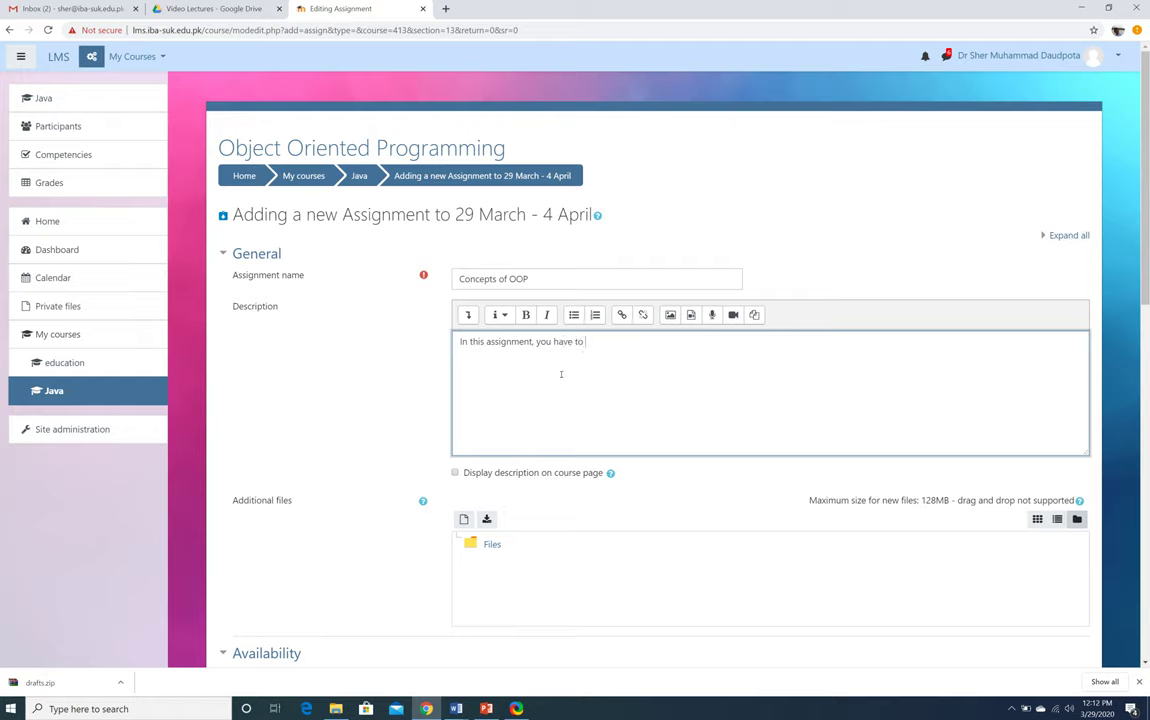
{"action": "type", "text": "explain the basic concepts o f"}
{"action": "key", "text": "BackSpace"}
{"action": "key", "text": "BackSpace"}
{"action": "type", "text": "f Object"}
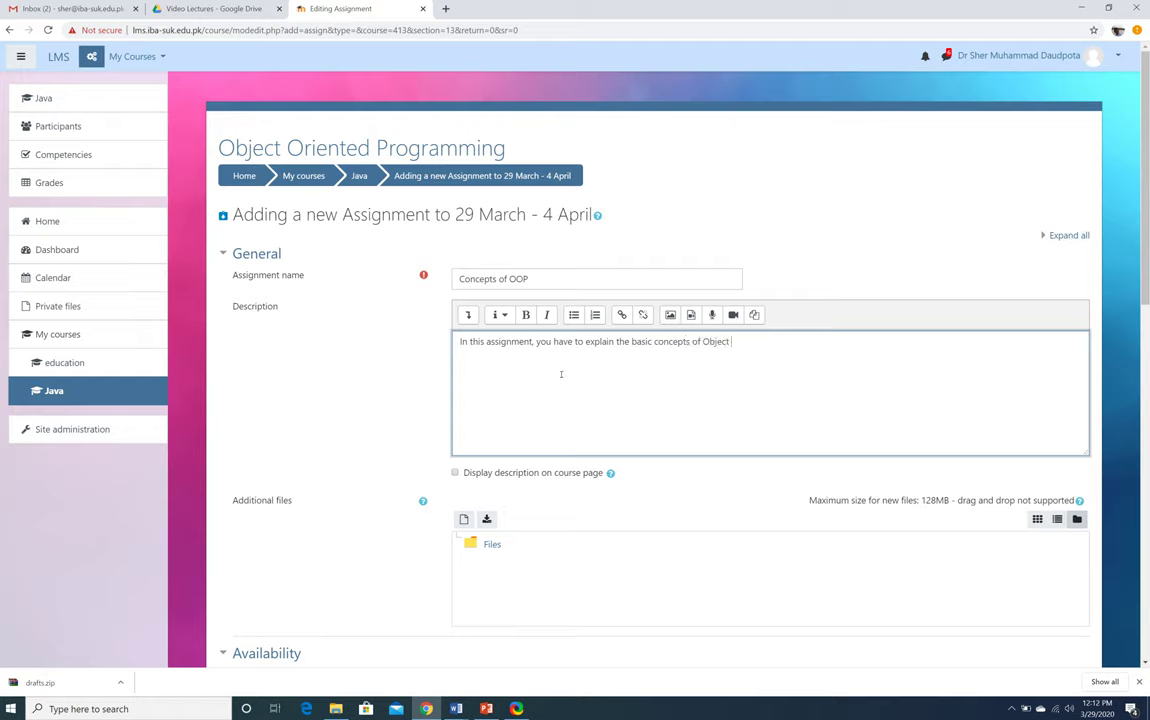
{"action": "type", "text": " Oriented Programmng."}
{"action": "key", "text": "BackSpace"}
{"action": "key", "text": "BackSpace"}
{"action": "key", "text": "BackSpace"}
{"action": "key", "text": "BackSpace"}
{"action": "key", "text": "BackSpace"}
{"action": "key", "text": "BackSpace"}
{"action": "type", "text": "amming."}
{"action": "key", "text": "BackSpace"}
{"action": "type", "text": "and its three basic "}
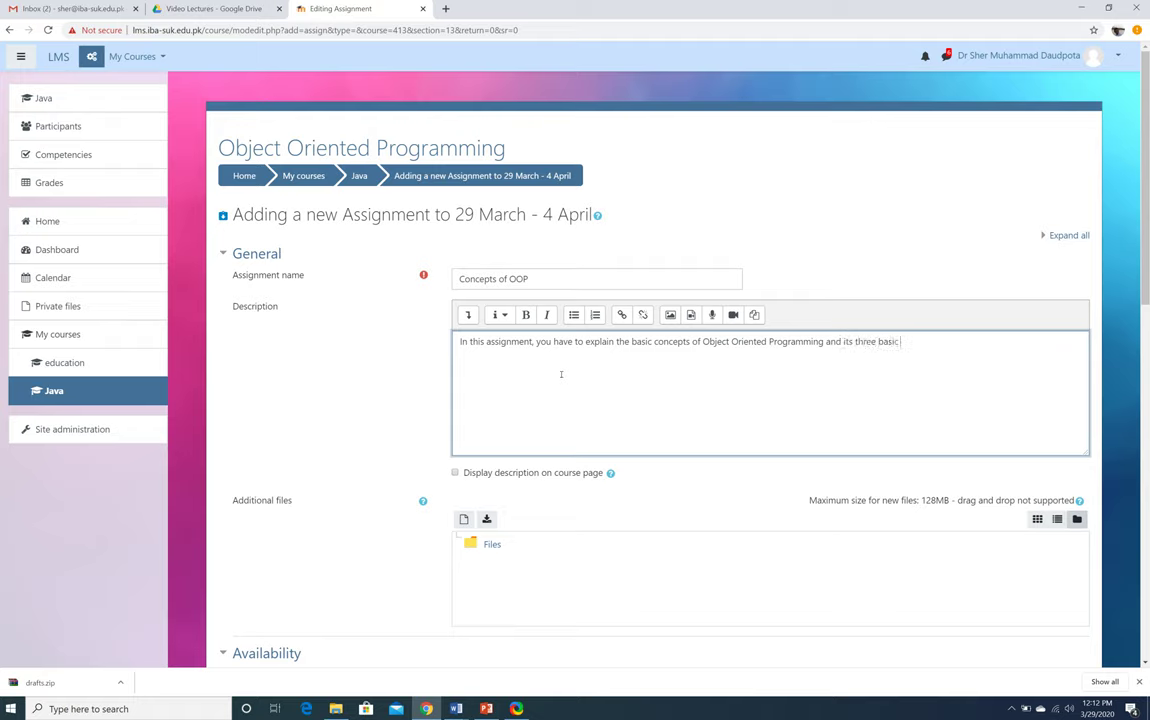
{"action": "type", "text": "principles."}
{"action": "scroll", "coordinate": [220, 465], "scroll_direction": "down", "scroll_amount": 3}
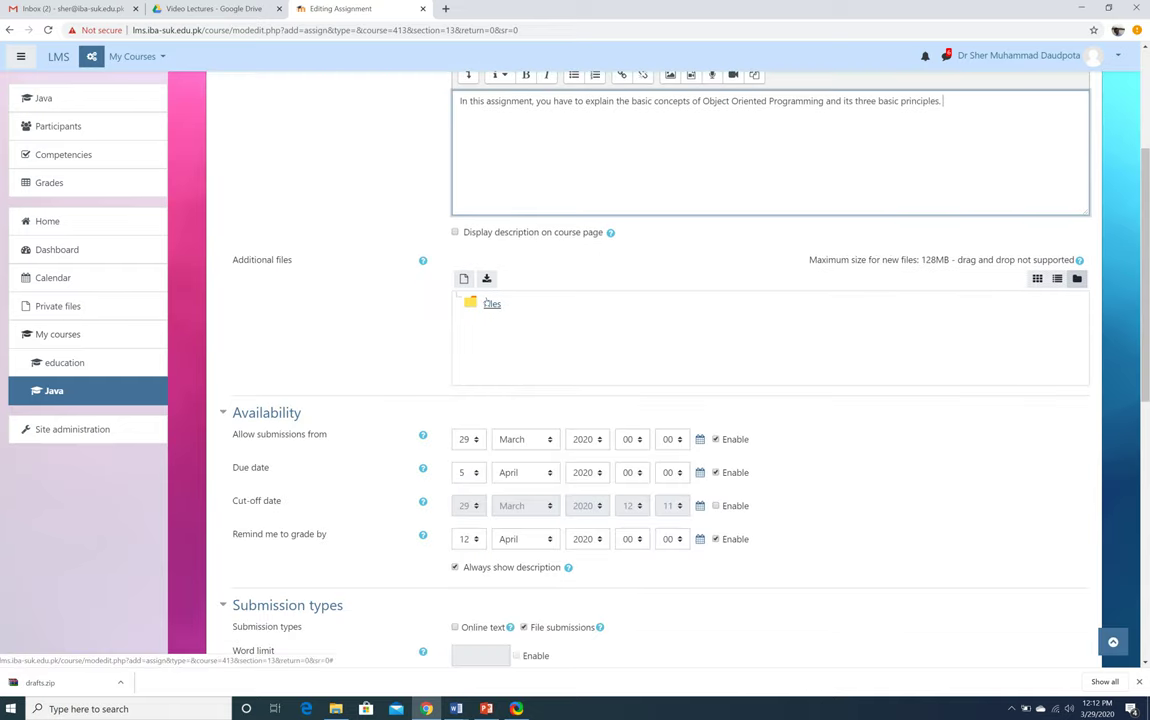
{"action": "scroll", "coordinate": [365, 314], "scroll_direction": "up", "scroll_amount": 3}
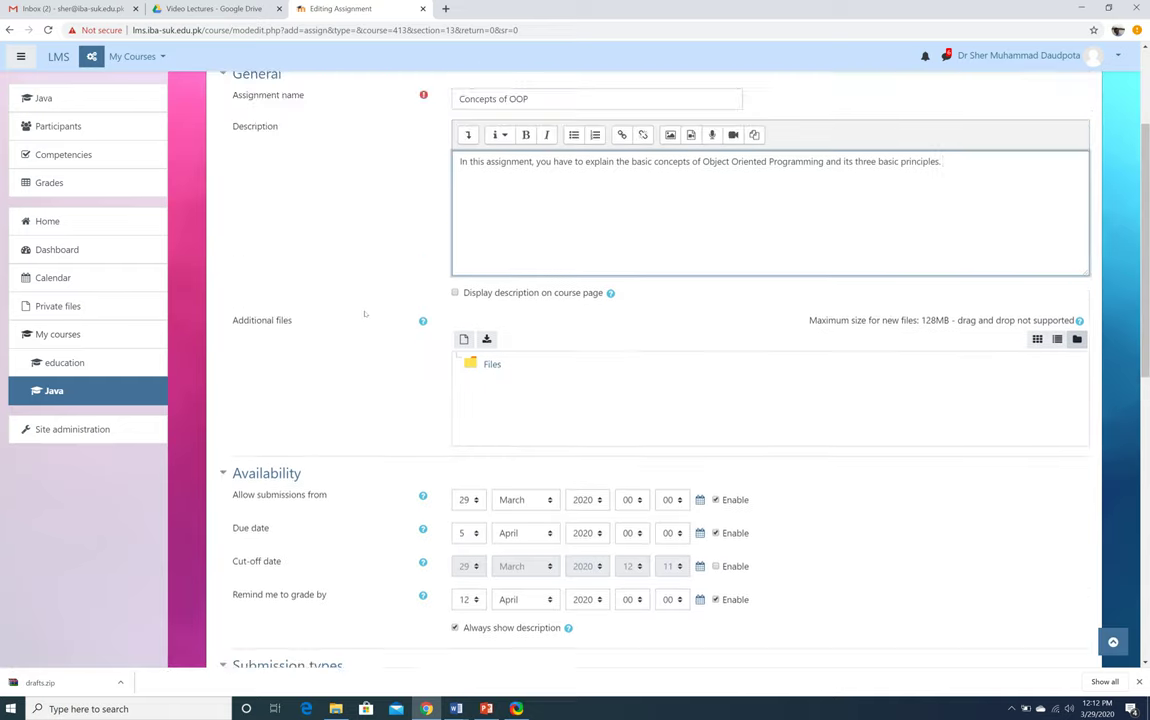
{"action": "left_click_drag", "start_coordinate": [560, 278], "coordinate": [468, 279]}
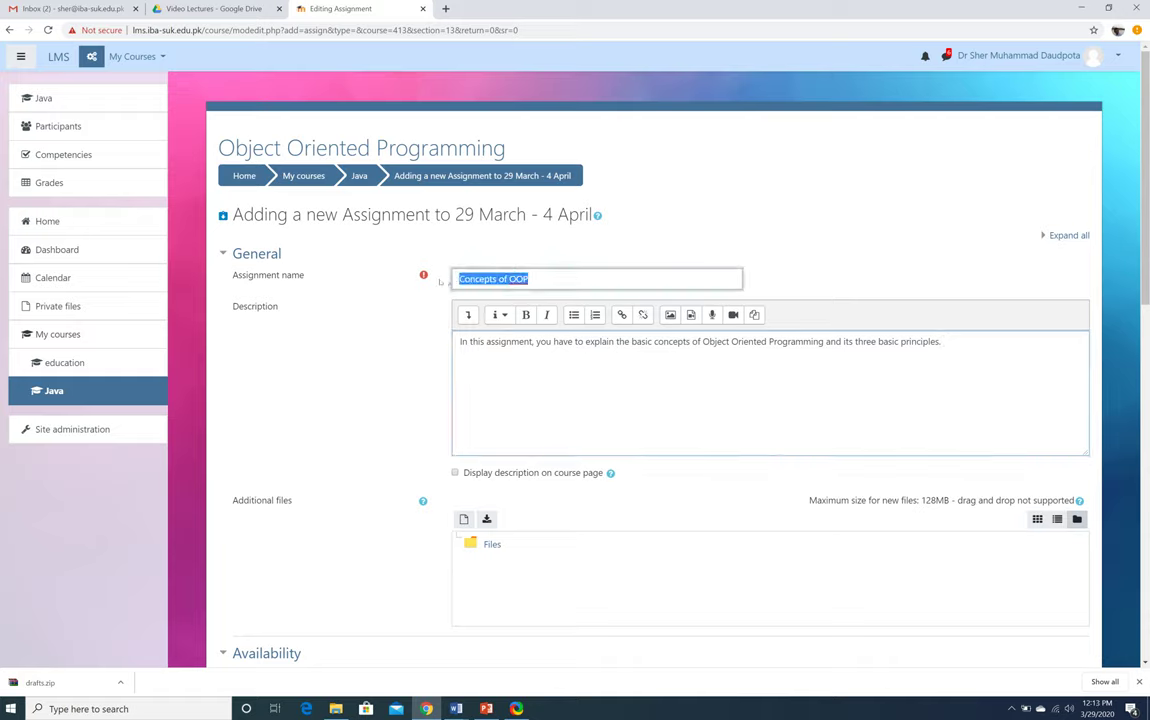
{"action": "left_click", "coordinate": [583, 370]}
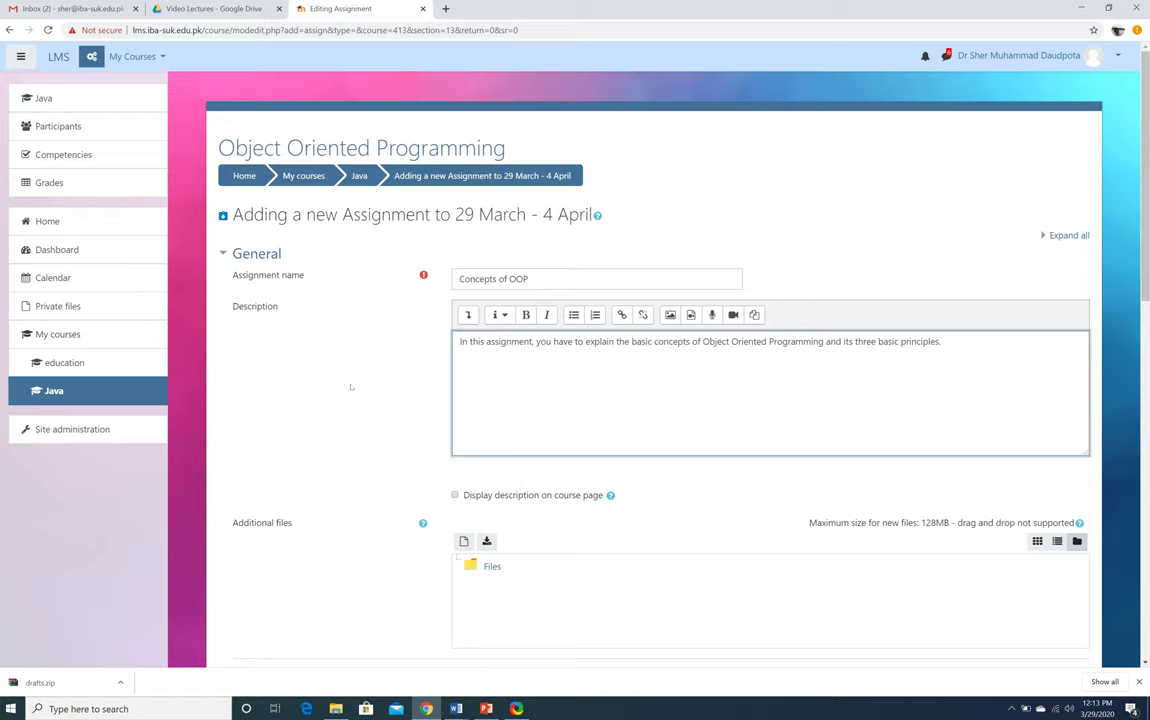
{"action": "scroll", "coordinate": [351, 387], "scroll_direction": "down", "scroll_amount": 2}
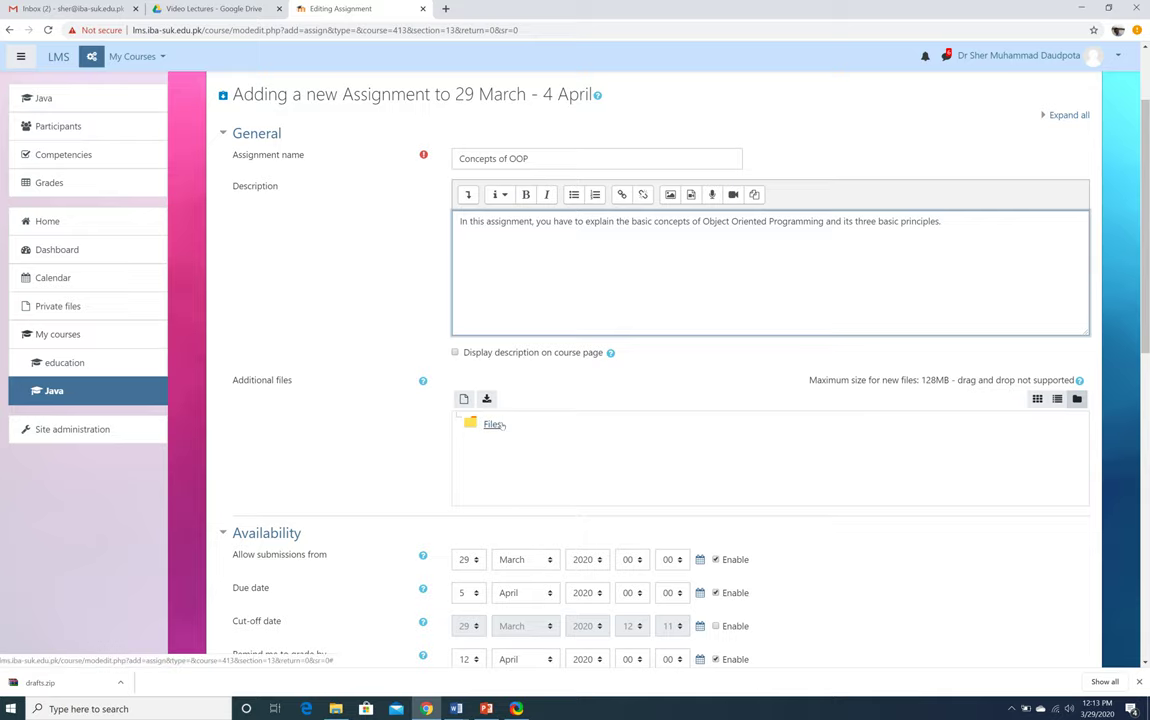
{"action": "left_click", "coordinate": [464, 398]}
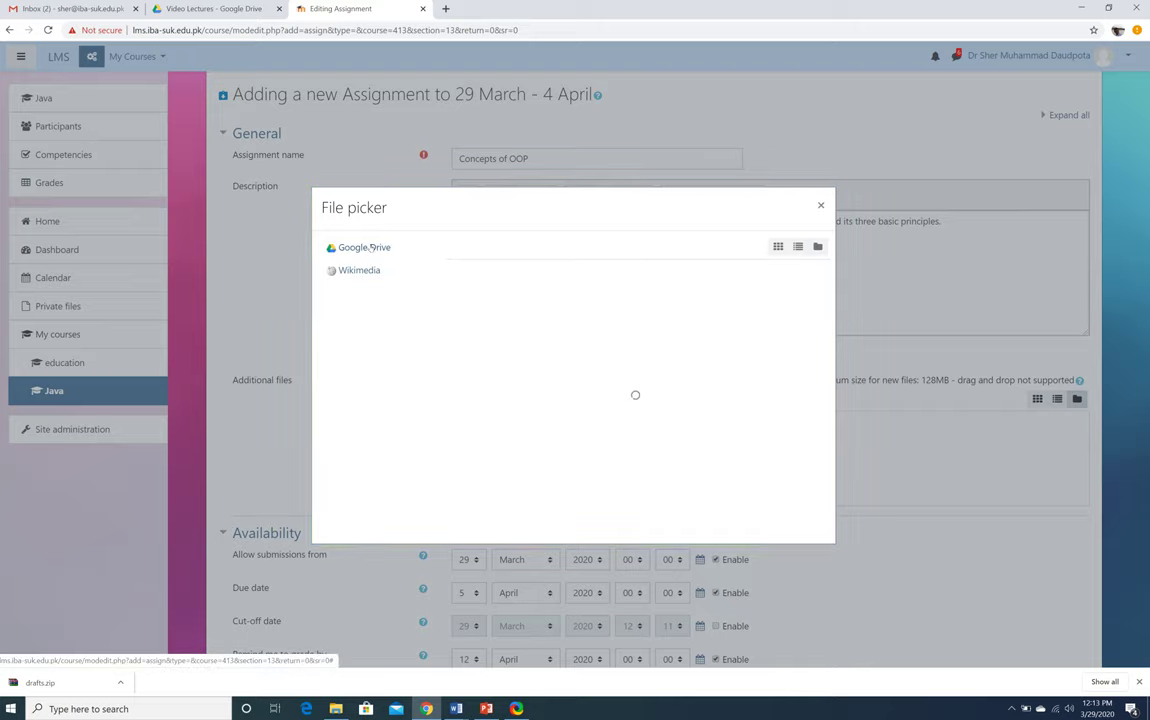
{"action": "left_click", "coordinate": [371, 248]}
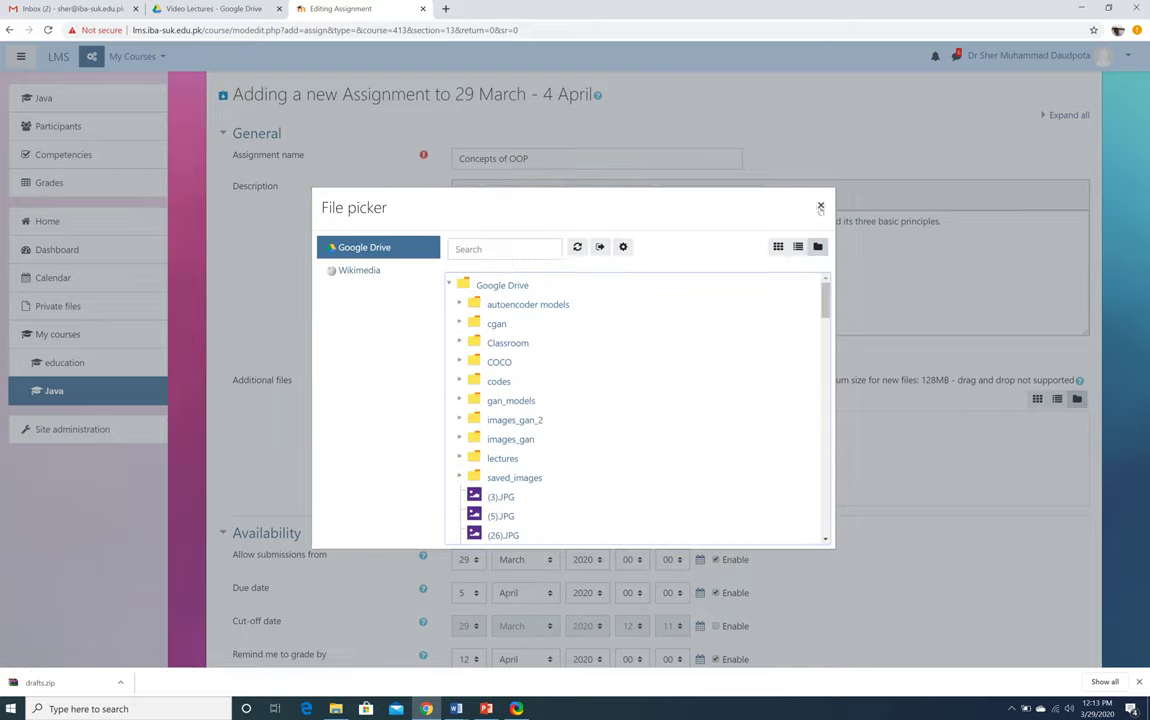
{"action": "left_click", "coordinate": [820, 207]}
{"action": "scroll", "coordinate": [420, 373], "scroll_direction": "down", "scroll_amount": 4}
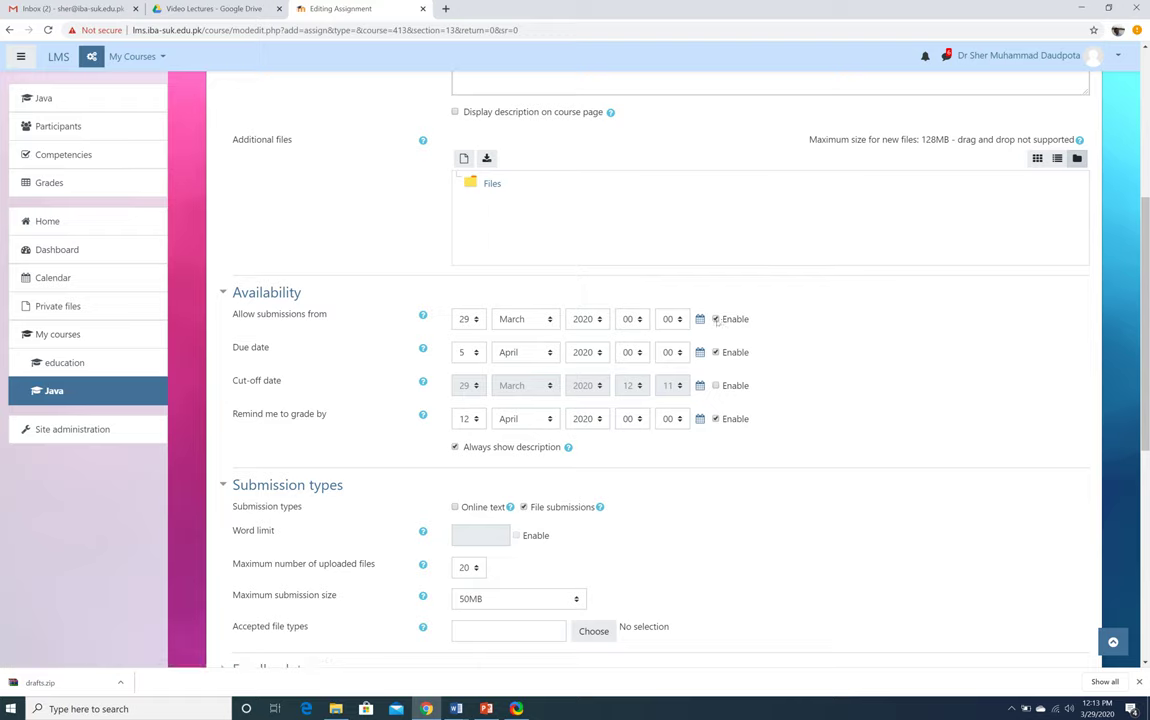
{"action": "left_click", "coordinate": [716, 319]}
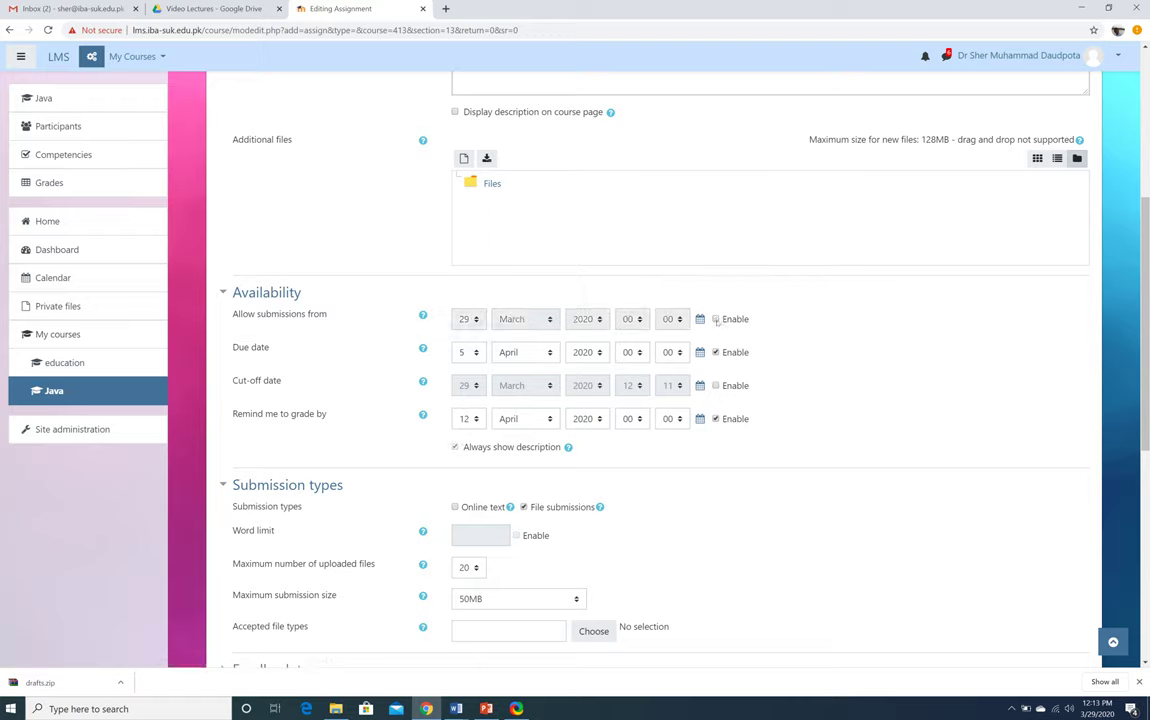
{"action": "left_click", "coordinate": [716, 319]}
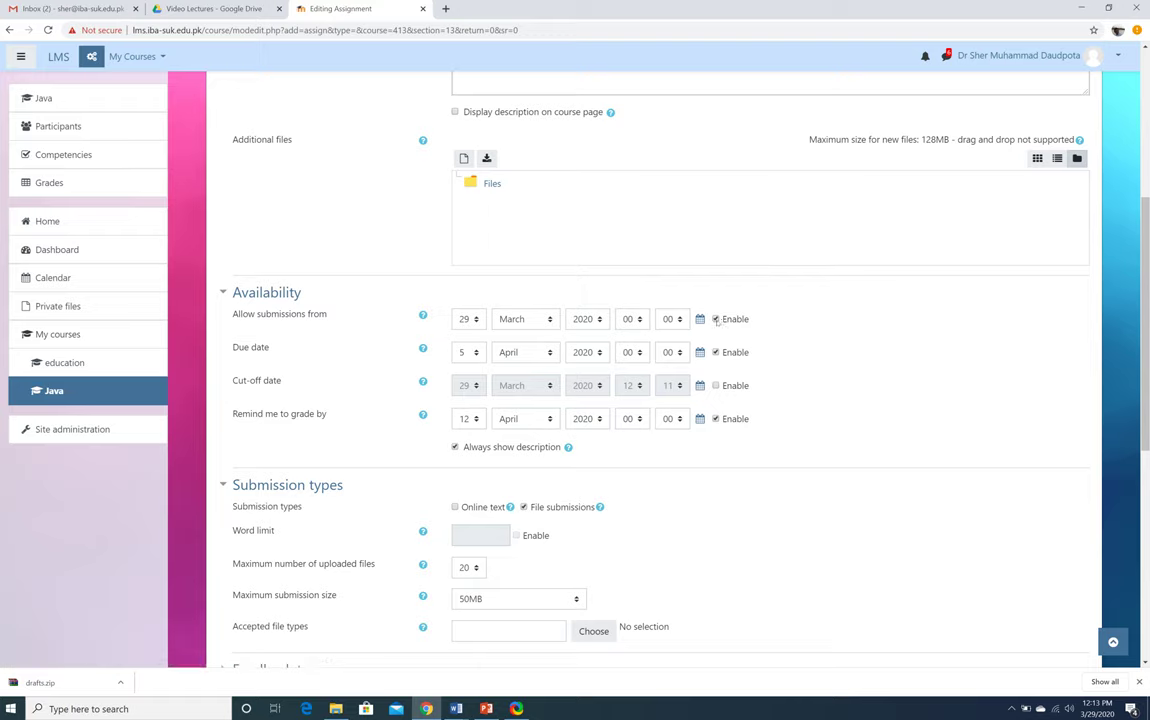
{"action": "left_click", "coordinate": [464, 319]}
{"action": "scroll", "coordinate": [448, 436], "scroll_direction": "down", "scroll_amount": 5}
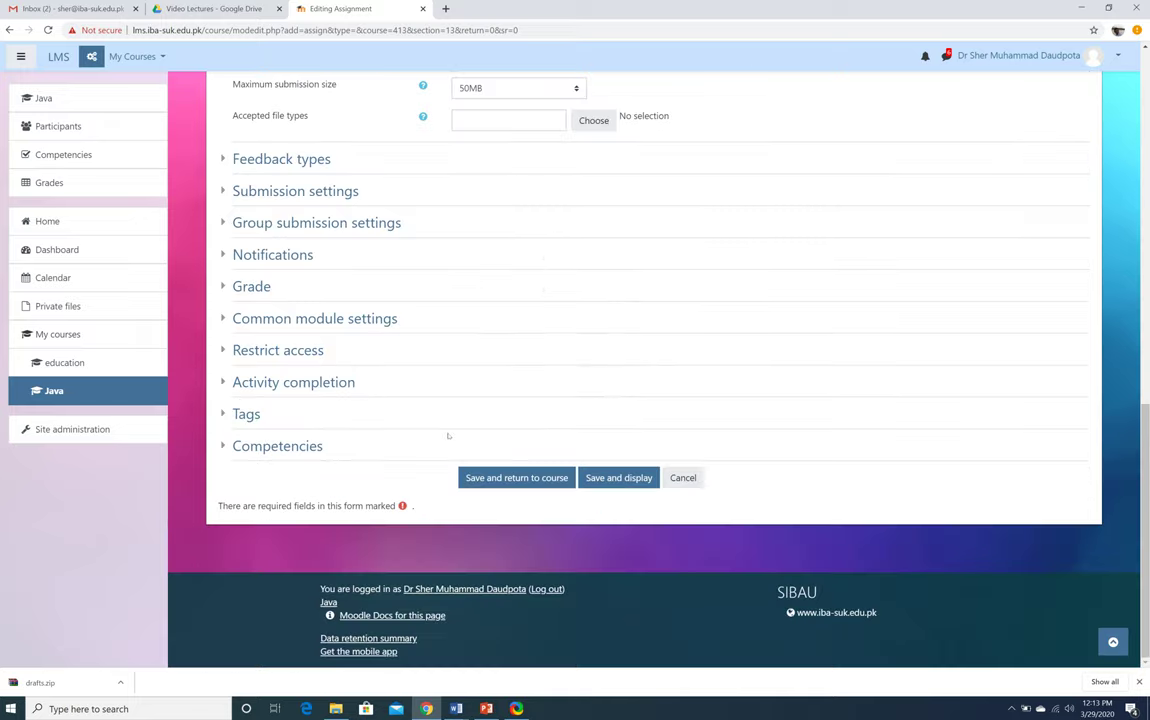
{"action": "scroll", "coordinate": [448, 436], "scroll_direction": "up", "scroll_amount": 3}
{"action": "scroll", "coordinate": [448, 436], "scroll_direction": "up", "scroll_amount": 4}
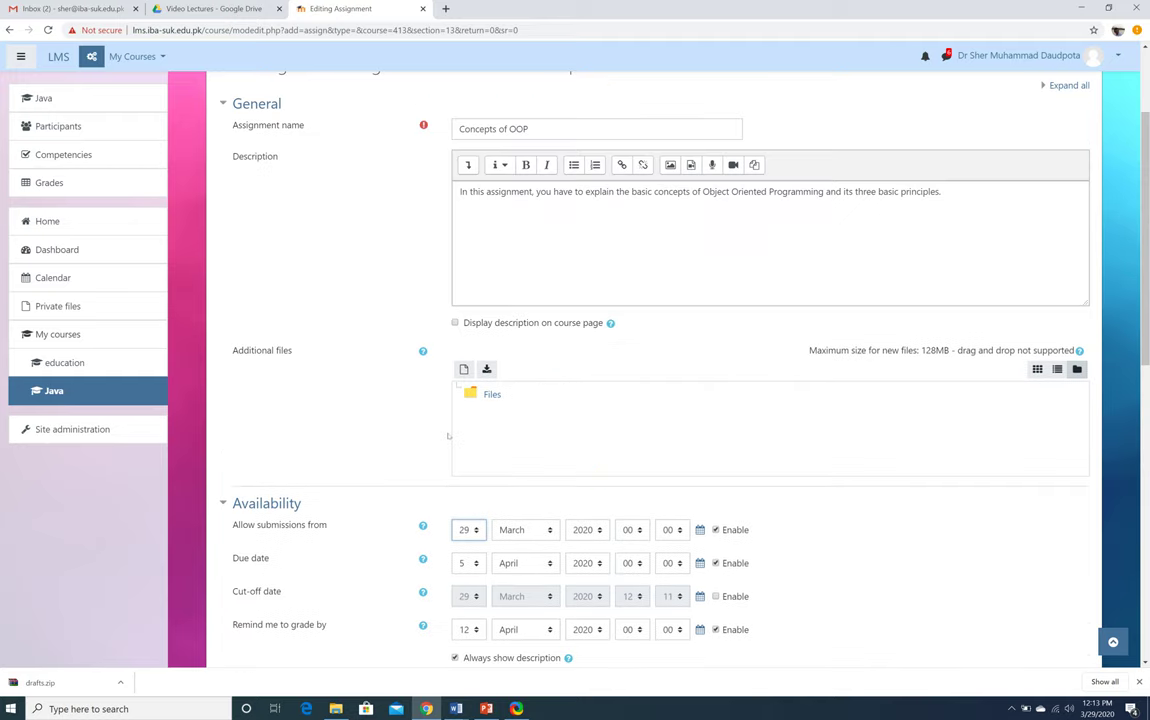
{"action": "scroll", "coordinate": [448, 436], "scroll_direction": "down", "scroll_amount": 1}
{"action": "left_click", "coordinate": [477, 471]}
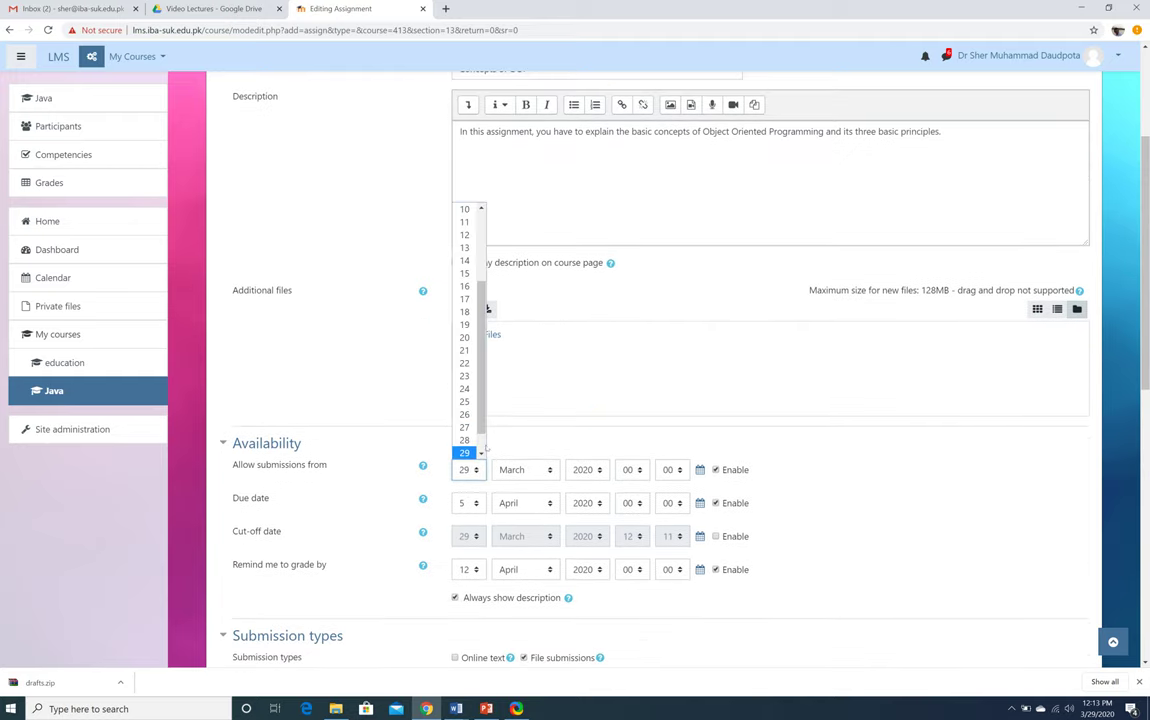
{"action": "scroll", "coordinate": [466, 445], "scroll_direction": "down", "scroll_amount": 1}
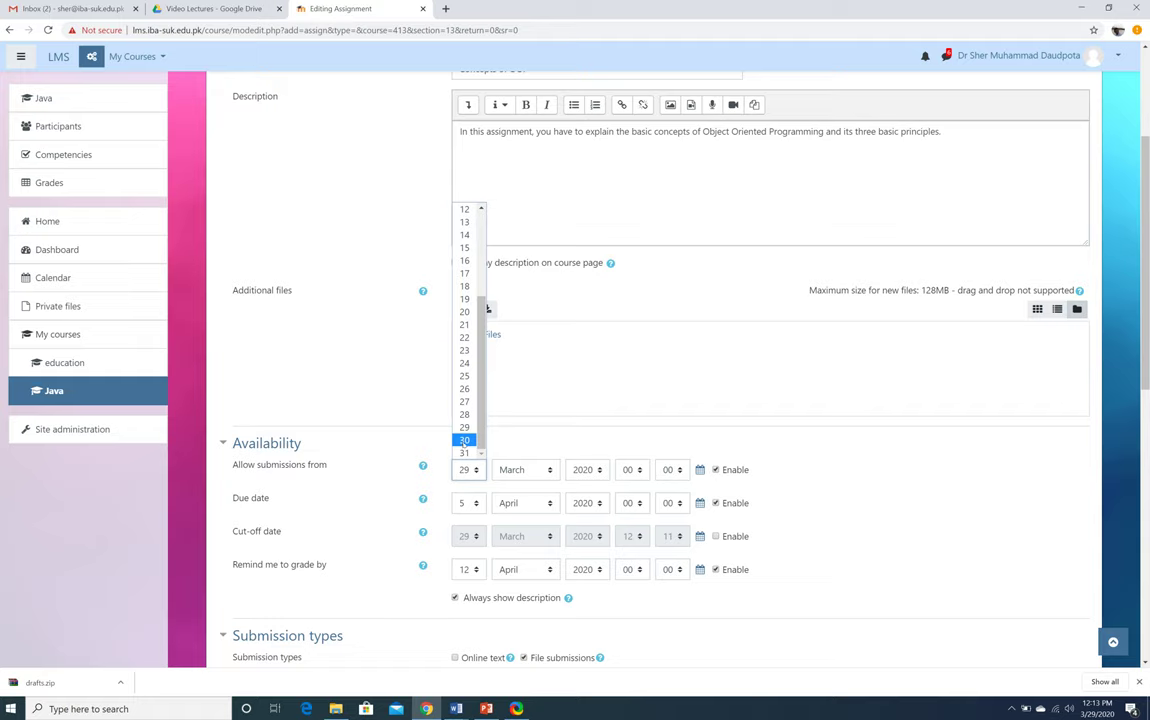
{"action": "left_click", "coordinate": [325, 435]}
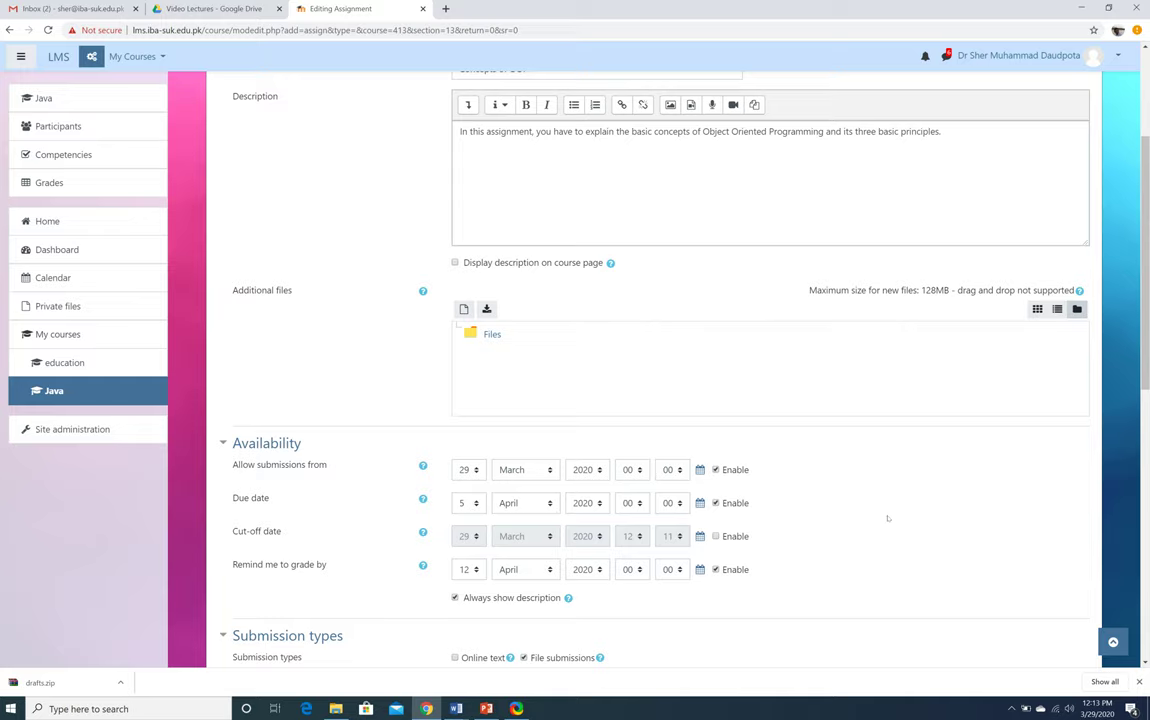
{"action": "scroll", "coordinate": [887, 518], "scroll_direction": "down", "scroll_amount": 1}
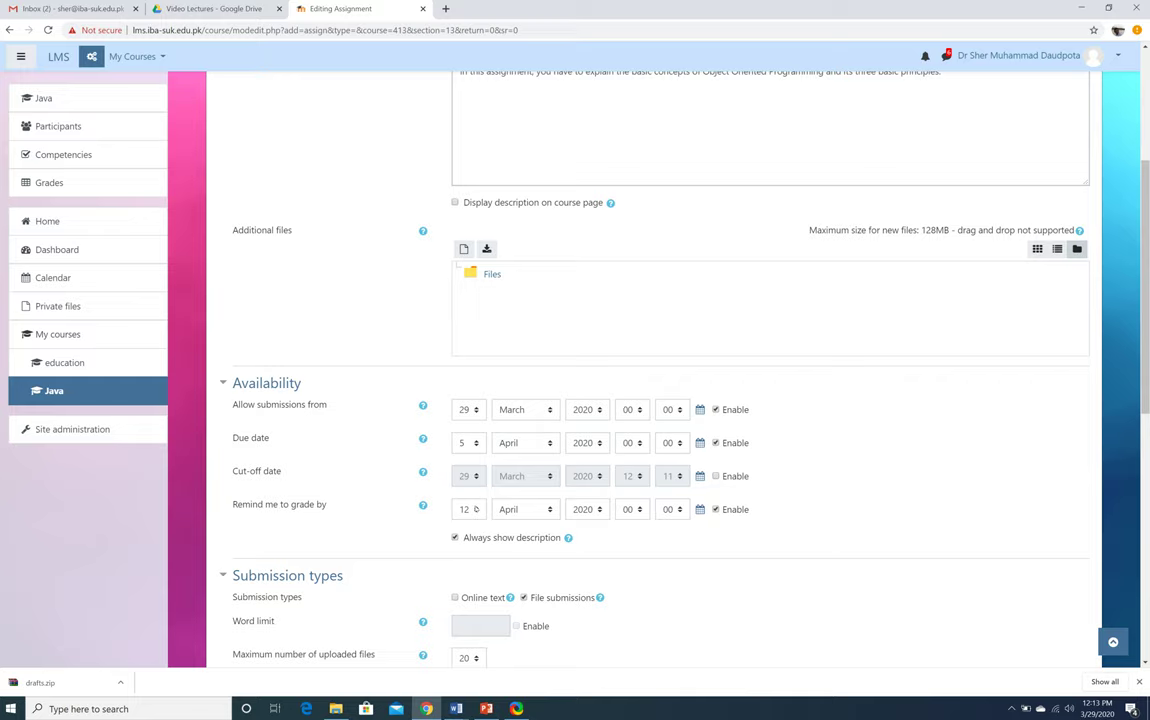
{"action": "scroll", "coordinate": [857, 474], "scroll_direction": "down", "scroll_amount": 1}
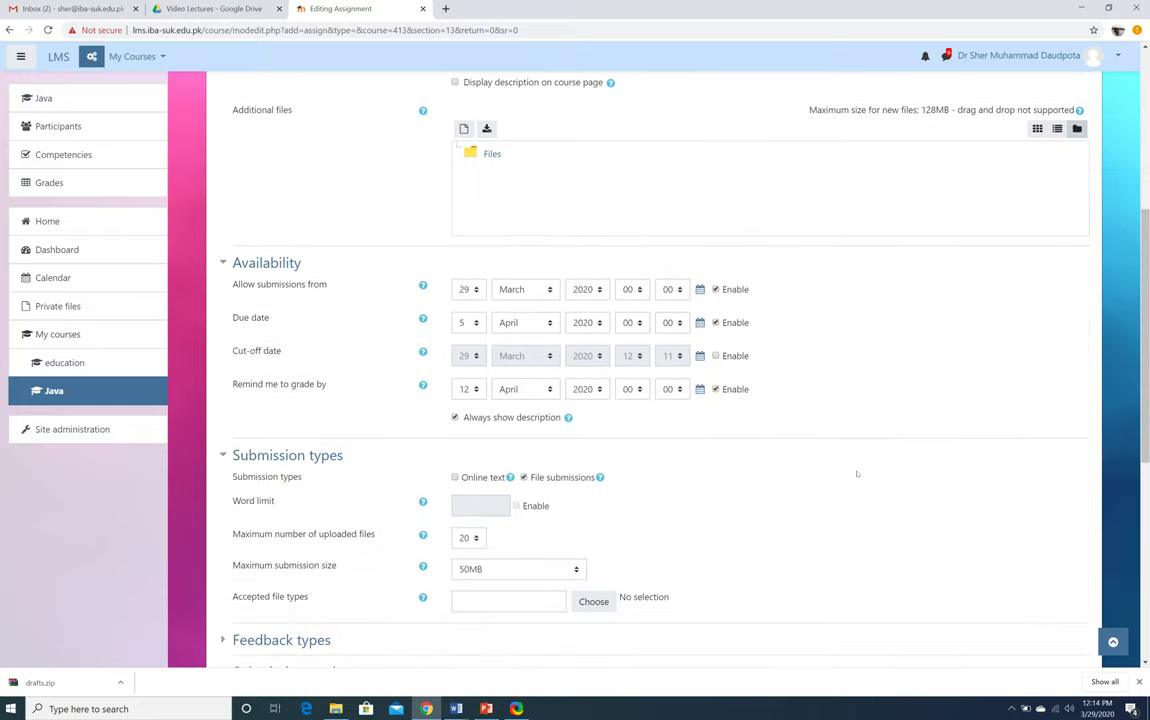
{"action": "scroll", "coordinate": [857, 474], "scroll_direction": "down", "scroll_amount": 1}
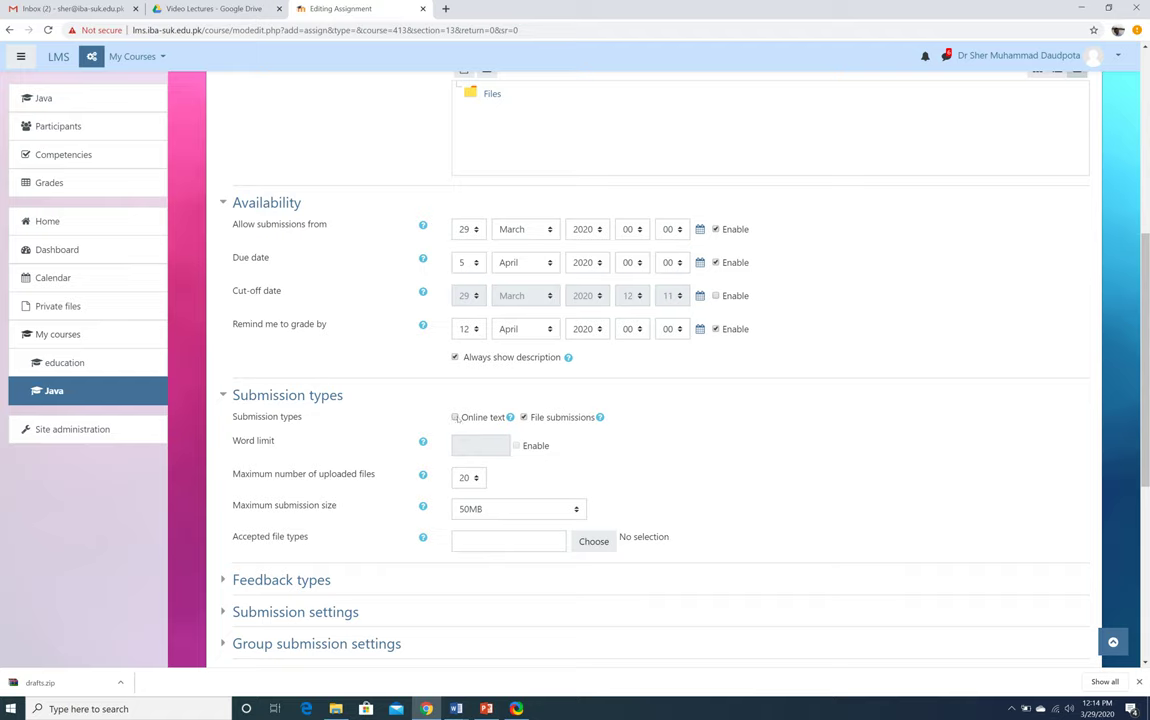
Enable online text submissions with a 1000-word limit and disable file submissions
{"action": "left_click", "coordinate": [456, 418]}
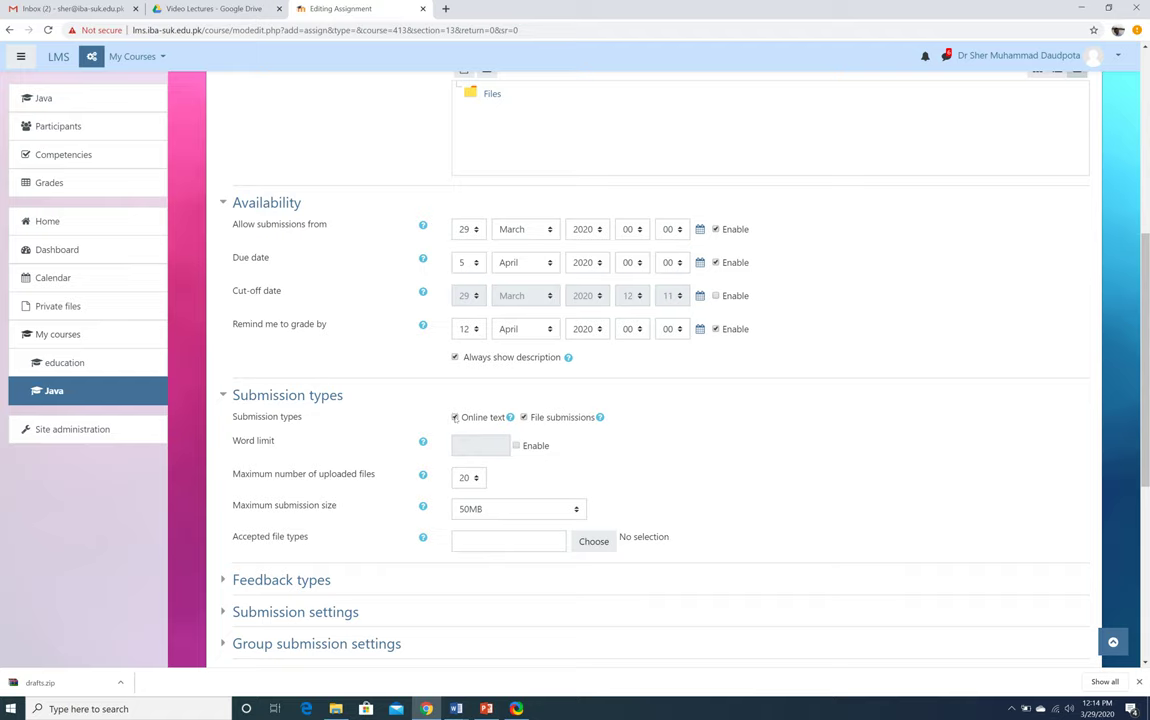
{"action": "left_click", "coordinate": [516, 446]}
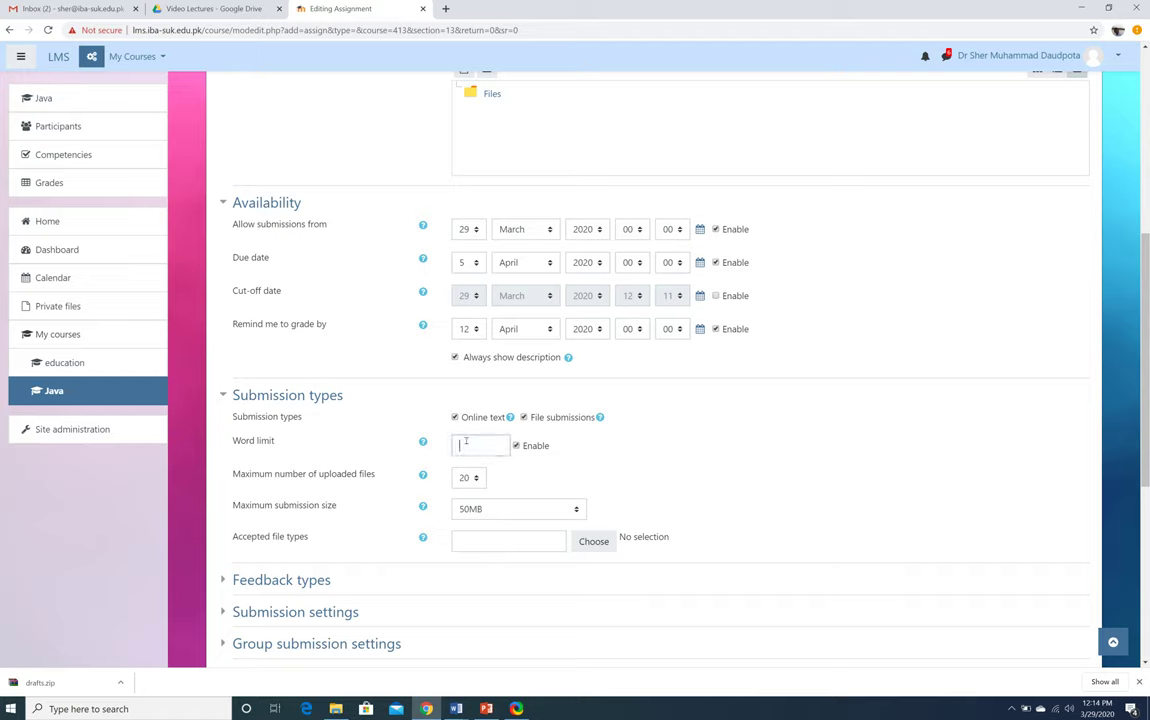
{"action": "left_click", "coordinate": [462, 445]}
{"action": "type", "text": "1000"}
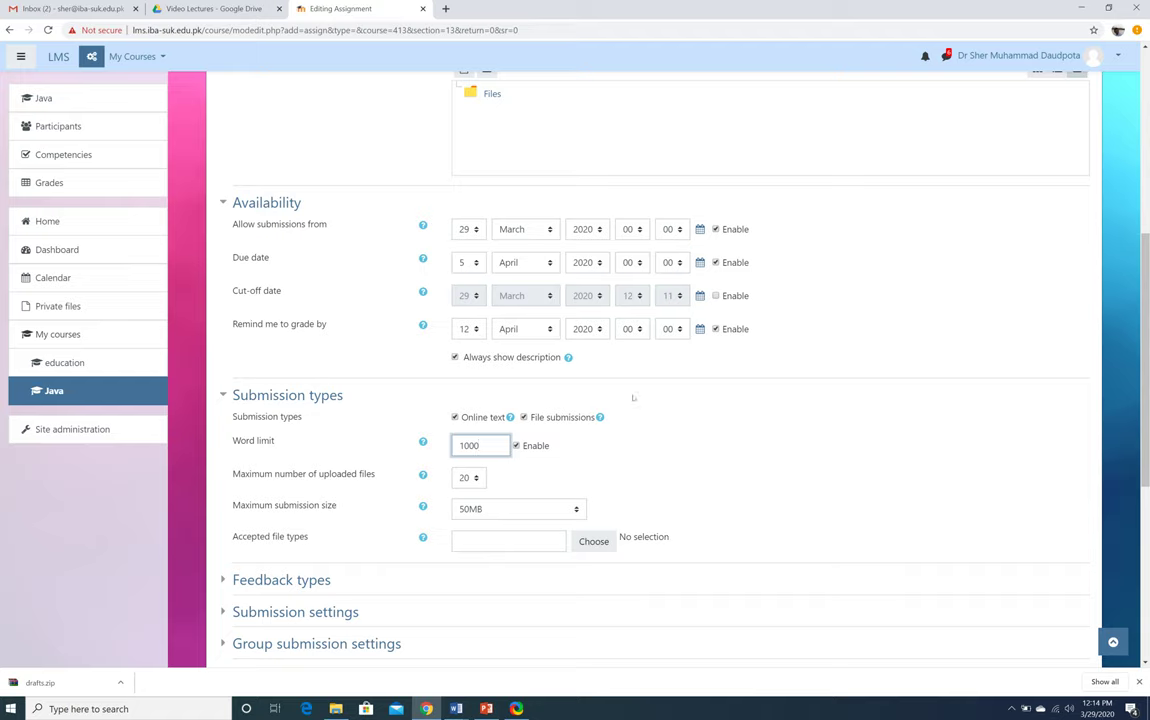
{"action": "left_click", "coordinate": [523, 417]}
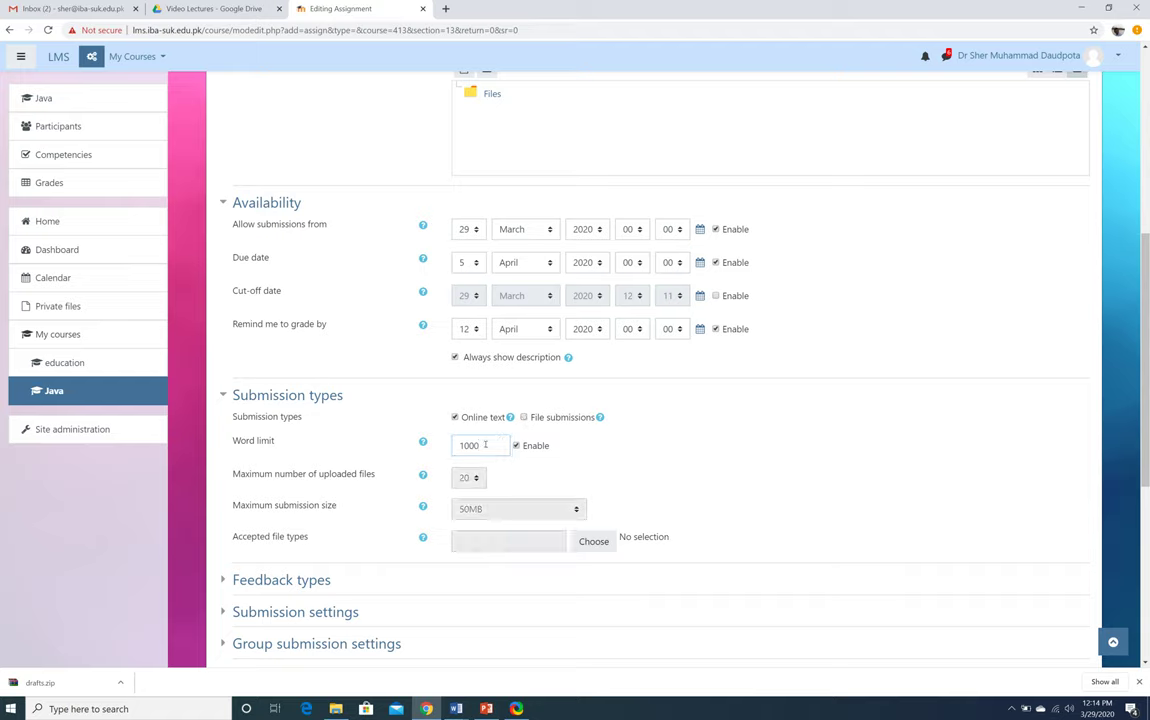
{"action": "left_click", "coordinate": [500, 445]}
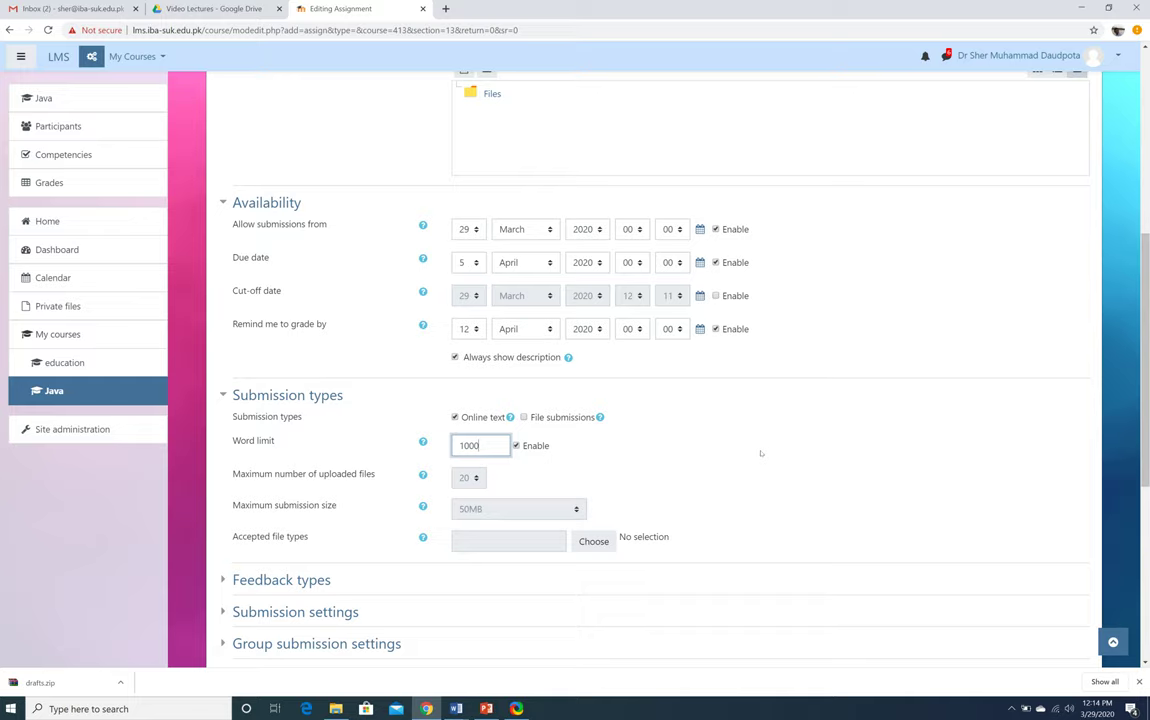
Review the Grade settings, save the Concepts of OOP assignment, and return to the Java course
{"action": "scroll", "coordinate": [760, 453], "scroll_direction": "down", "scroll_amount": 2}
{"action": "scroll", "coordinate": [760, 455], "scroll_direction": "down", "scroll_amount": 3}
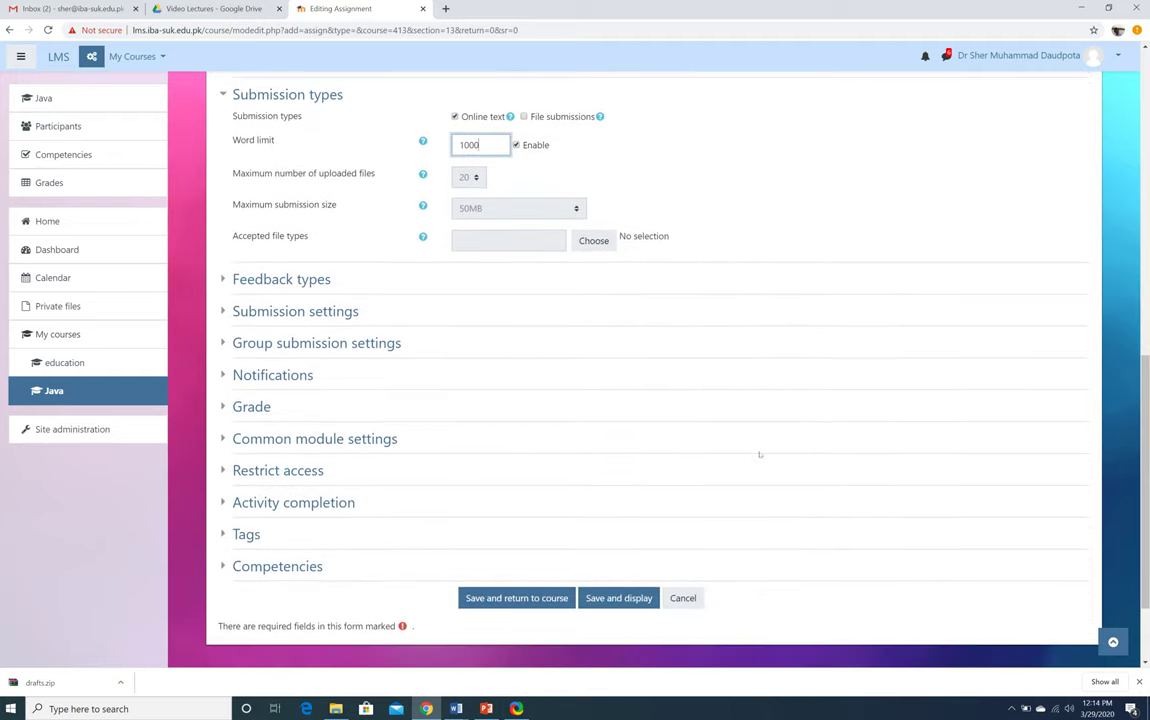
{"action": "scroll", "coordinate": [760, 455], "scroll_direction": "down", "scroll_amount": 2}
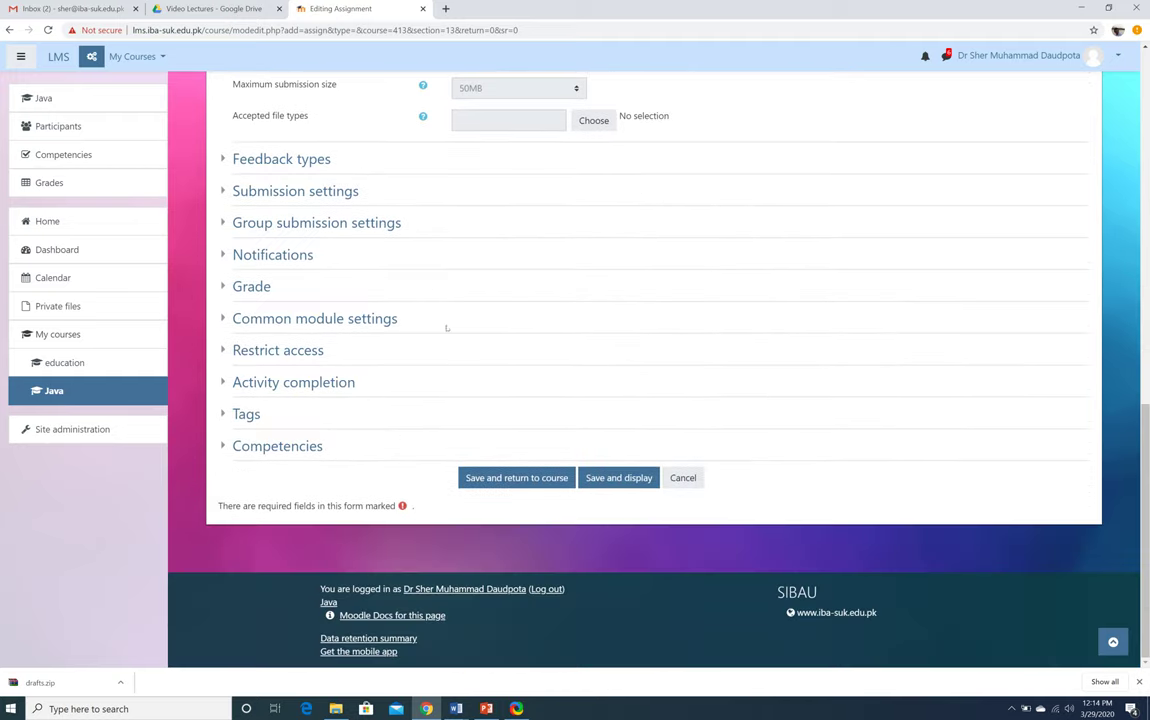
{"action": "left_click", "coordinate": [222, 288]}
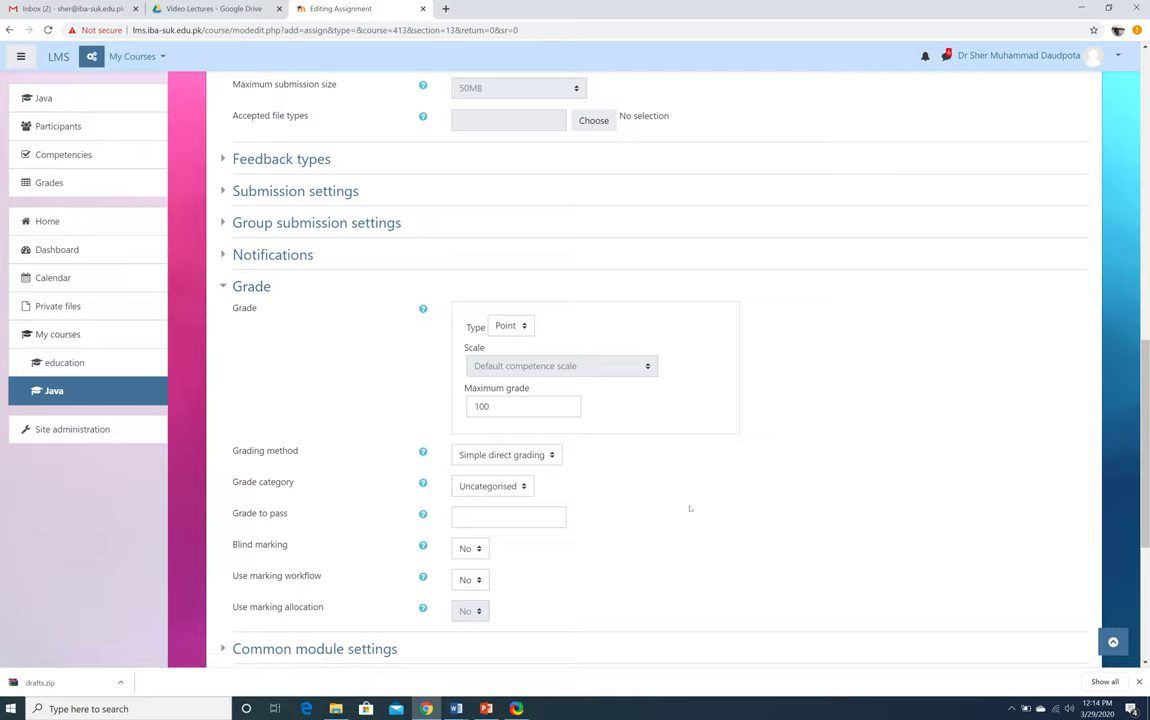
{"action": "scroll", "coordinate": [690, 509], "scroll_direction": "down", "scroll_amount": 5}
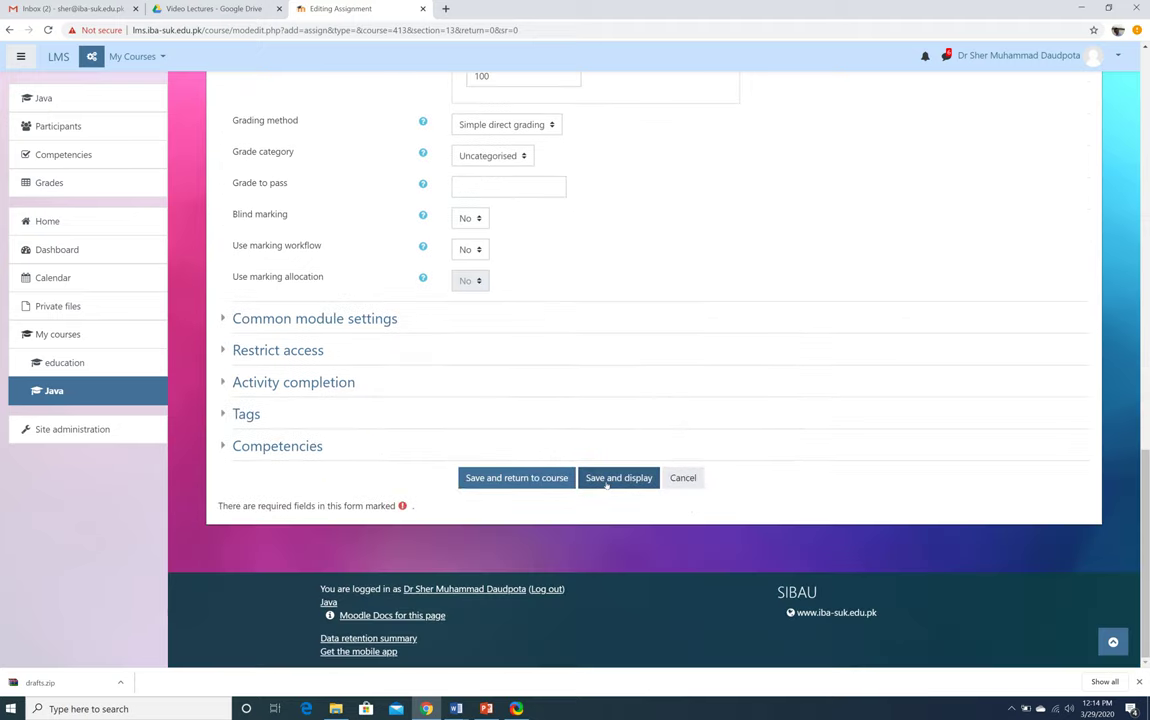
{"action": "left_click", "coordinate": [606, 484]}
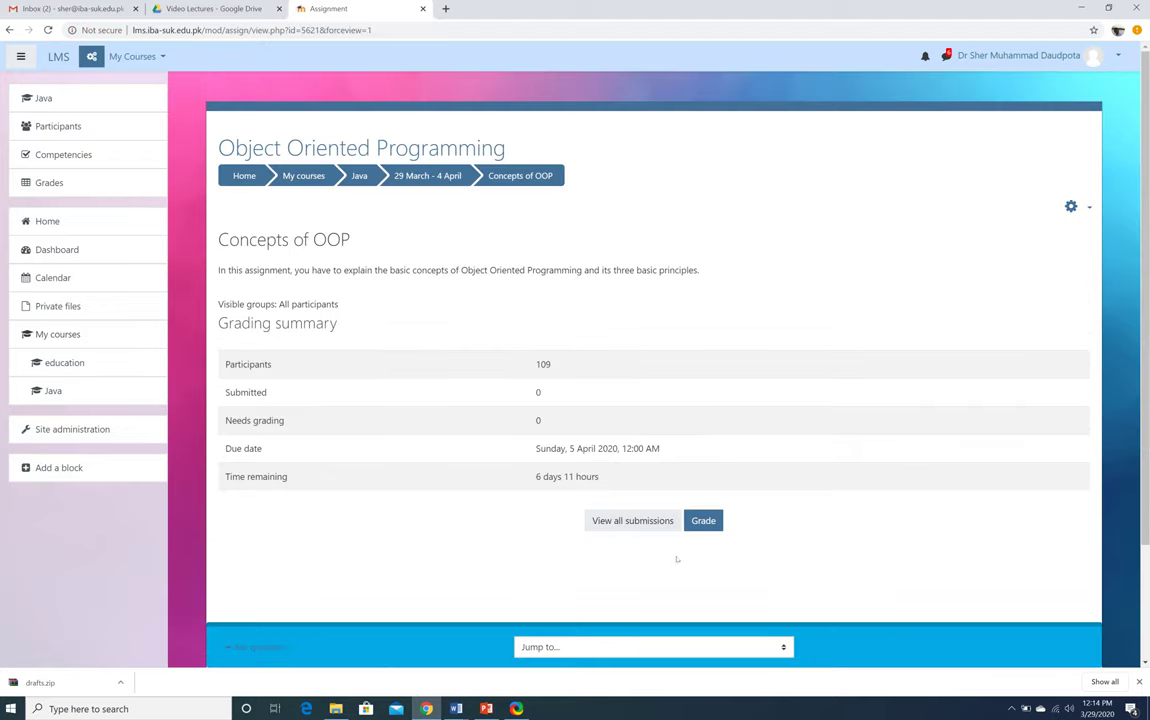
{"action": "left_click", "coordinate": [359, 176]}
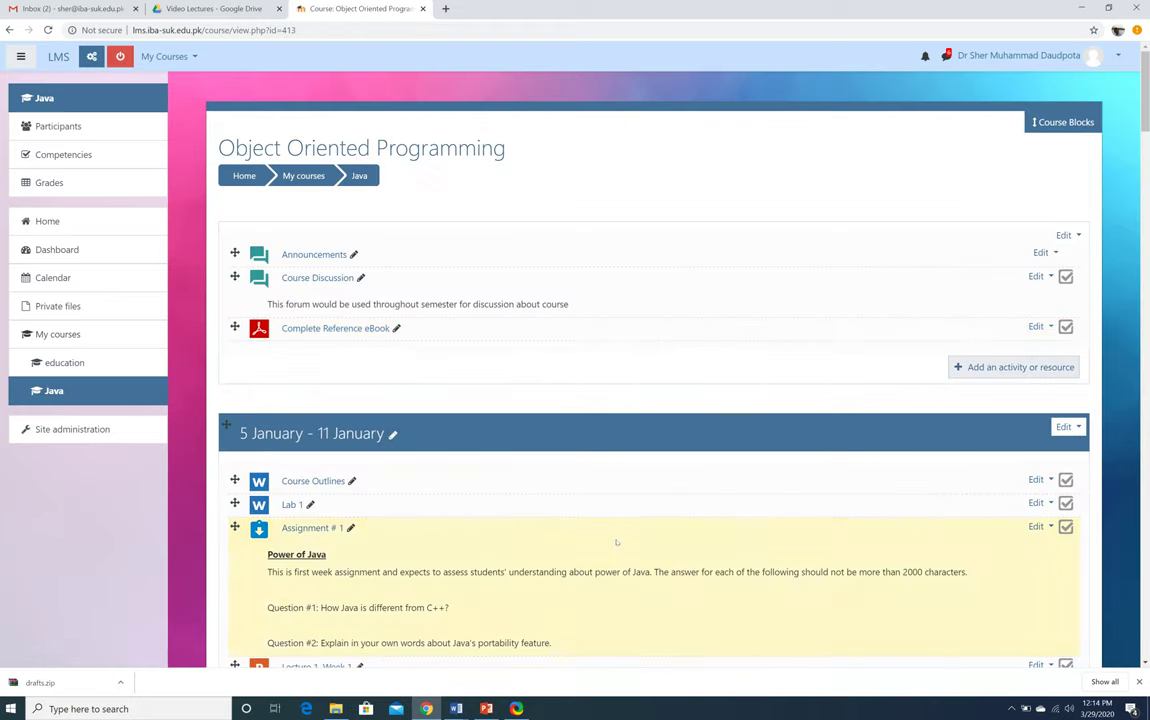
Switch your role in the Java course to Student
{"action": "scroll", "coordinate": [616, 545], "scroll_direction": "down", "scroll_amount": 15}
{"action": "scroll", "coordinate": [616, 545], "scroll_direction": "down", "scroll_amount": 20}
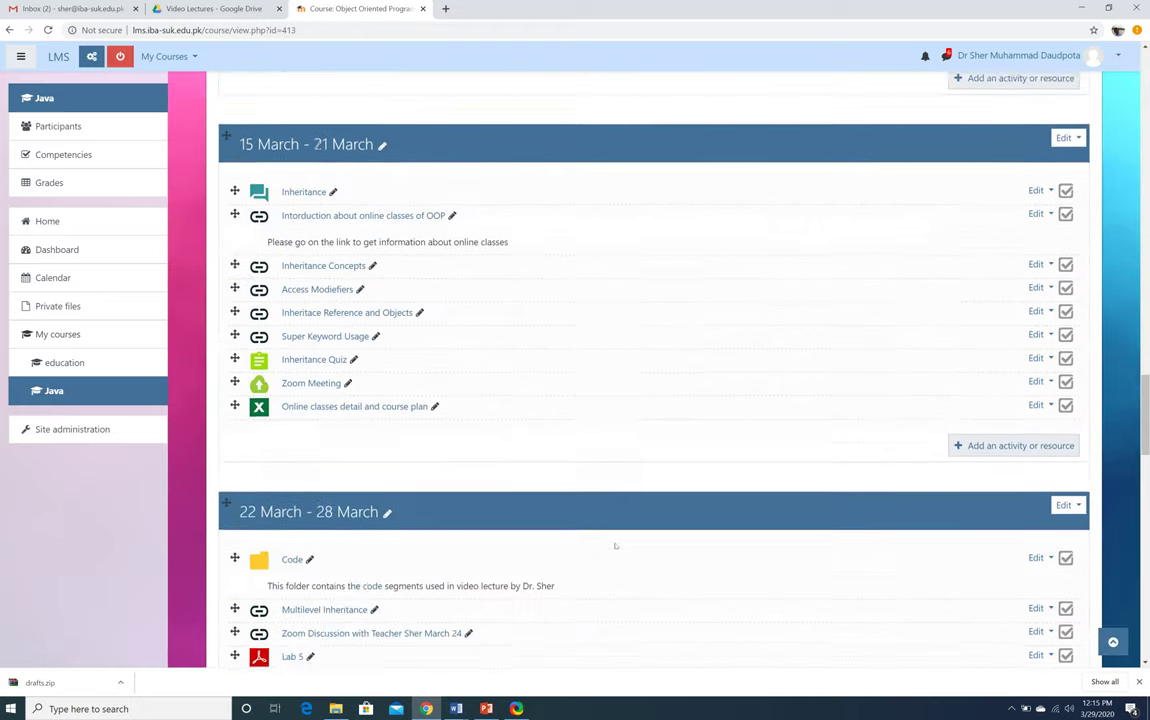
{"action": "scroll", "coordinate": [616, 545], "scroll_direction": "down", "scroll_amount": 2}
{"action": "scroll", "coordinate": [616, 545], "scroll_direction": "up", "scroll_amount": 1}
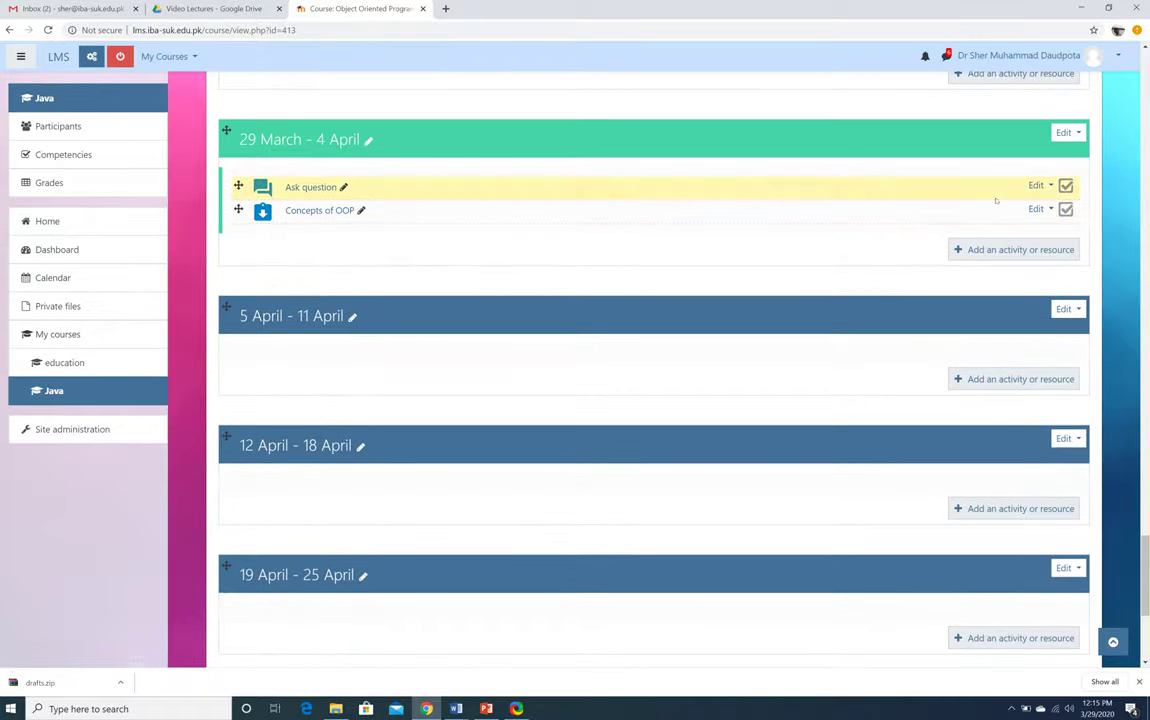
{"action": "scroll", "coordinate": [996, 200], "scroll_direction": "up", "scroll_amount": 4}
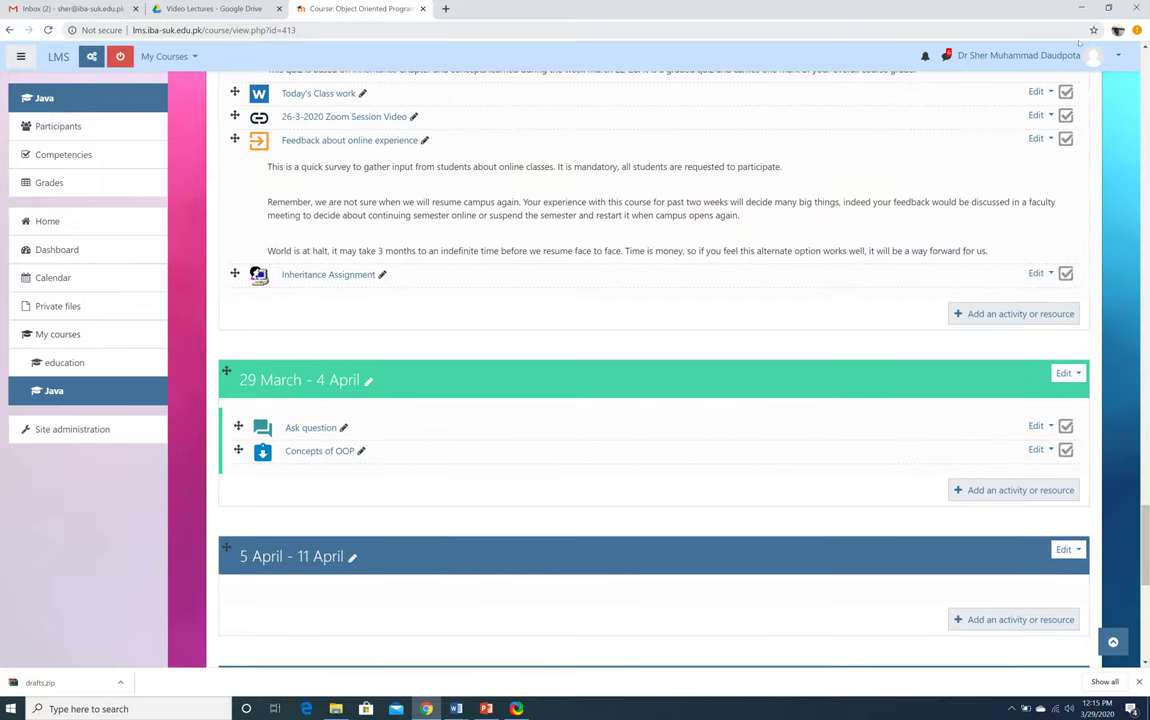
{"action": "left_click", "coordinate": [1072, 55]}
{"action": "left_click", "coordinate": [1055, 192]}
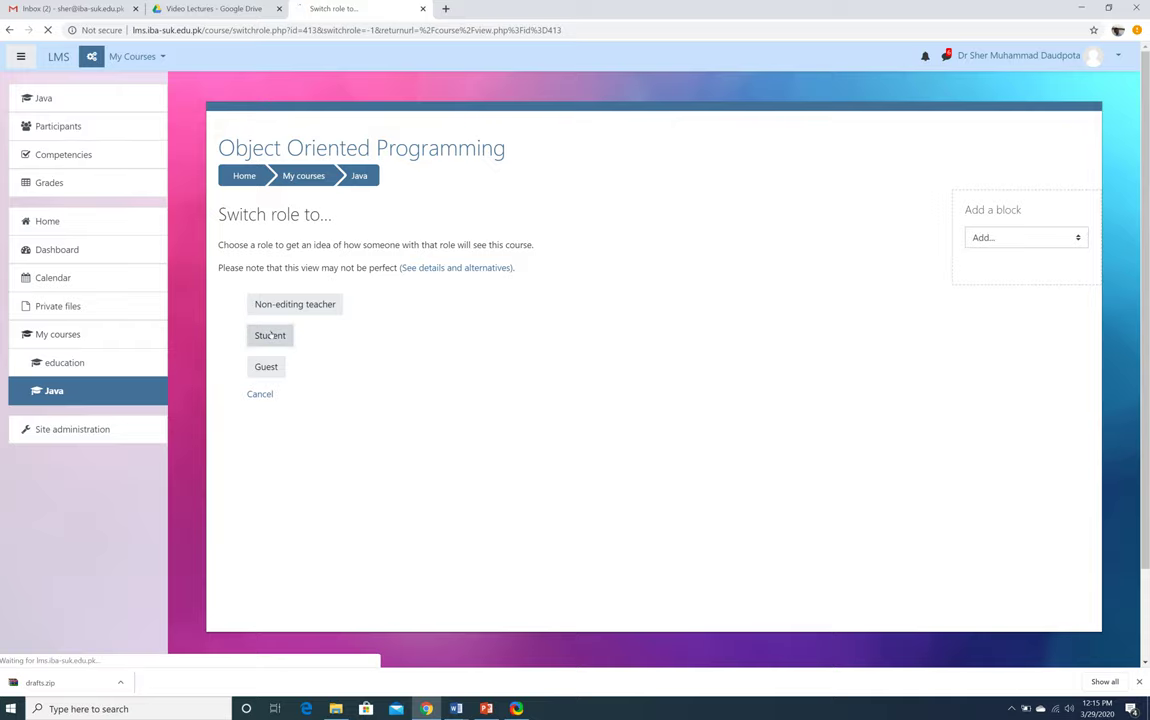
{"action": "left_click", "coordinate": [289, 335]}
Open the Concepts of OOP assignment in the 29 March - 4 April week
{"action": "scroll", "coordinate": [575, 405], "scroll_direction": "down", "scroll_amount": 10}
{"action": "scroll", "coordinate": [575, 410], "scroll_direction": "down", "scroll_amount": 20}
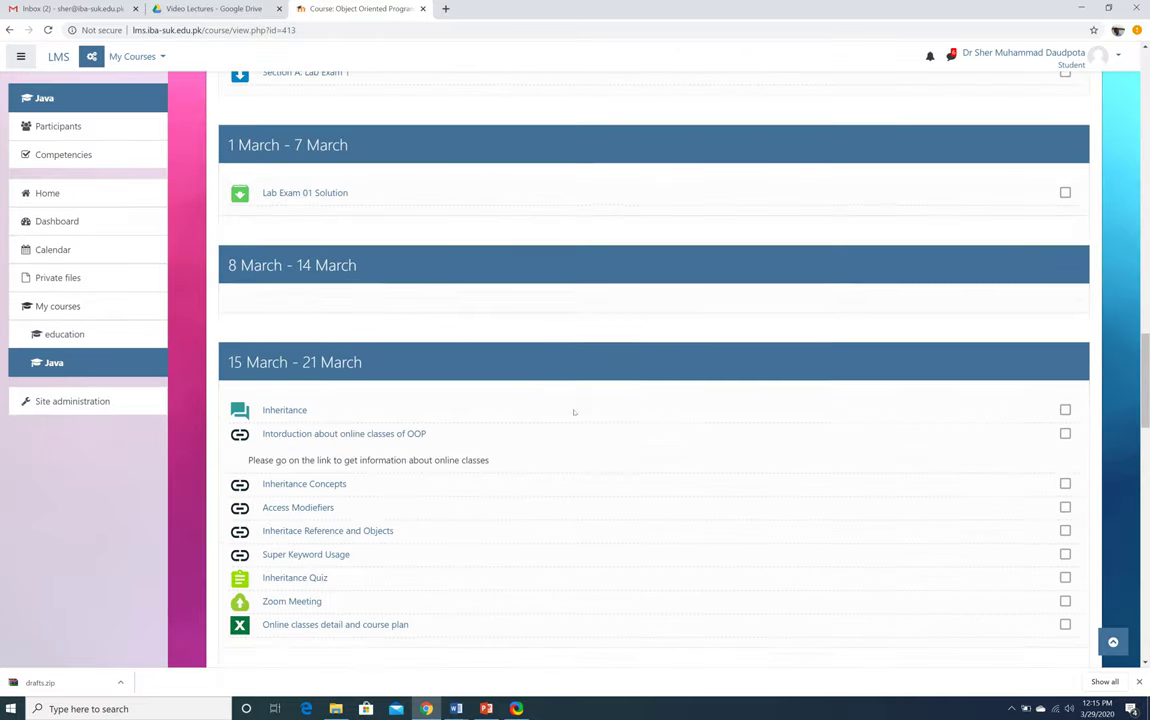
{"action": "scroll", "coordinate": [574, 416], "scroll_direction": "up", "scroll_amount": 2}
{"action": "scroll", "coordinate": [575, 416], "scroll_direction": "up", "scroll_amount": 1}
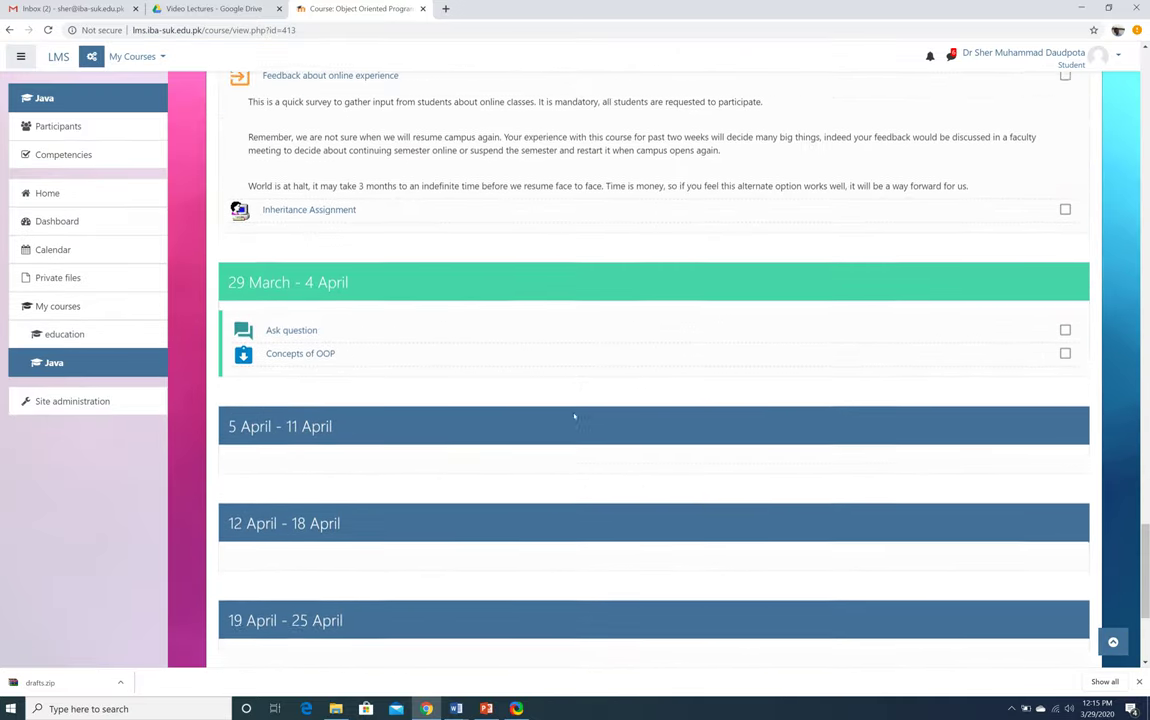
{"action": "scroll", "coordinate": [420, 380], "scroll_direction": "down", "scroll_amount": 1}
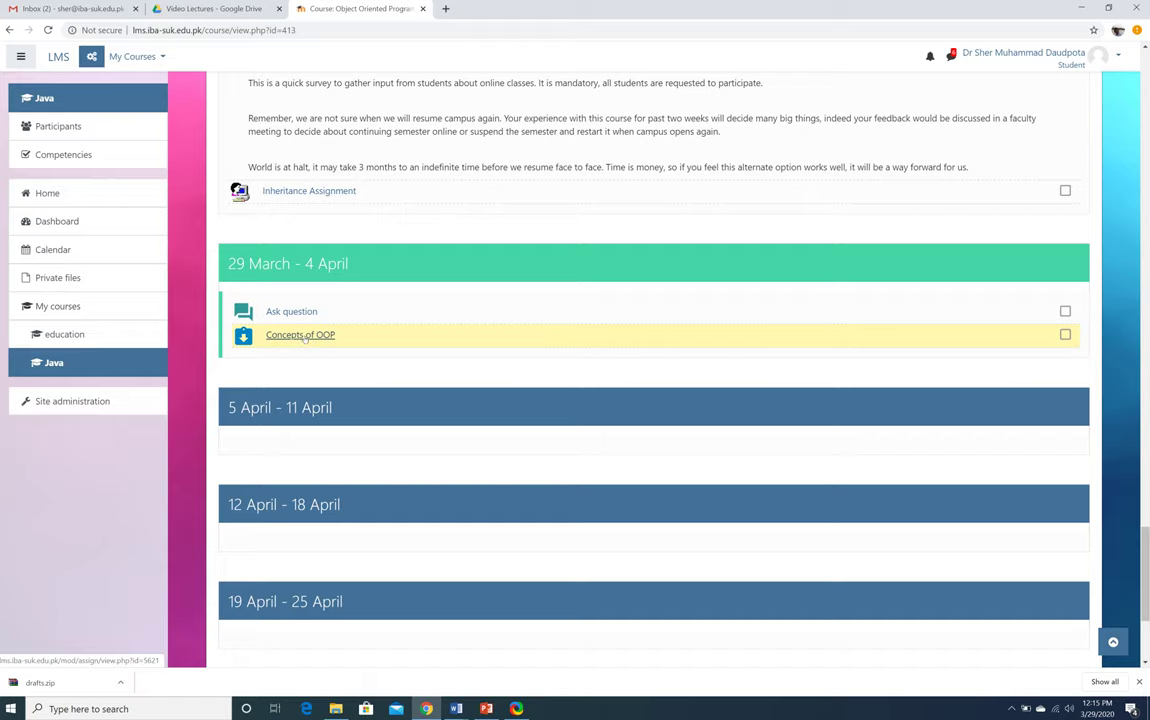
{"action": "left_click", "coordinate": [303, 335]}
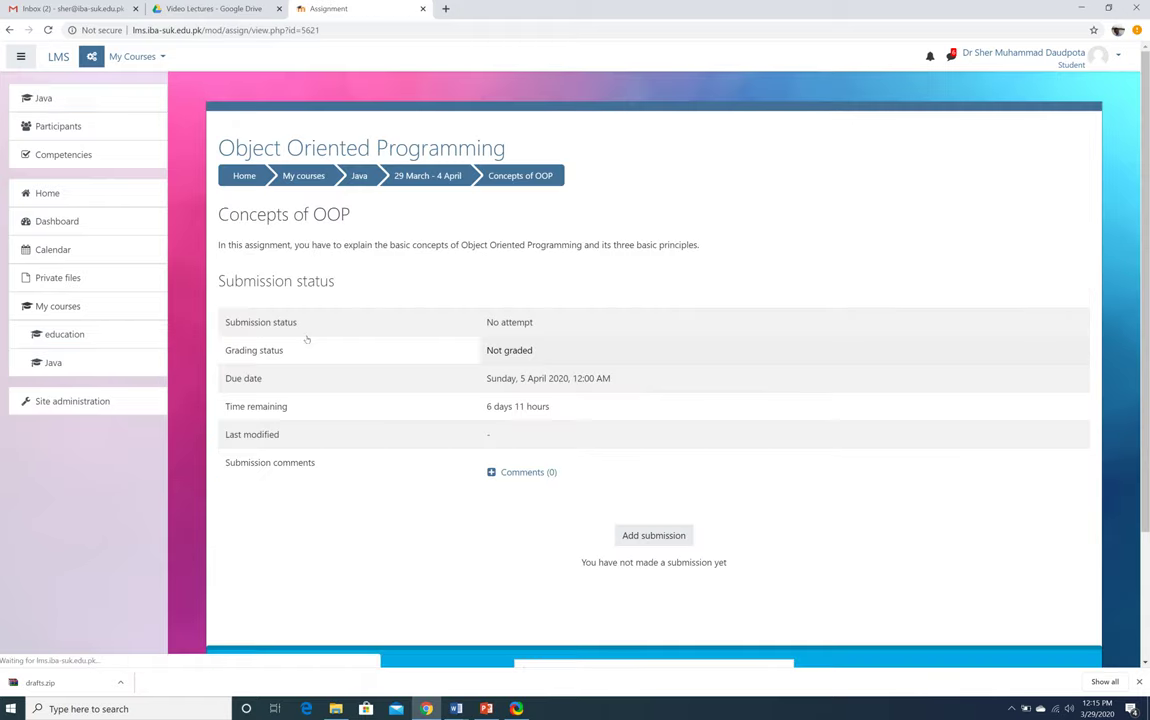
Start a submission and enter 'Here is students answer' as the online text
{"action": "left_click", "coordinate": [640, 537]}
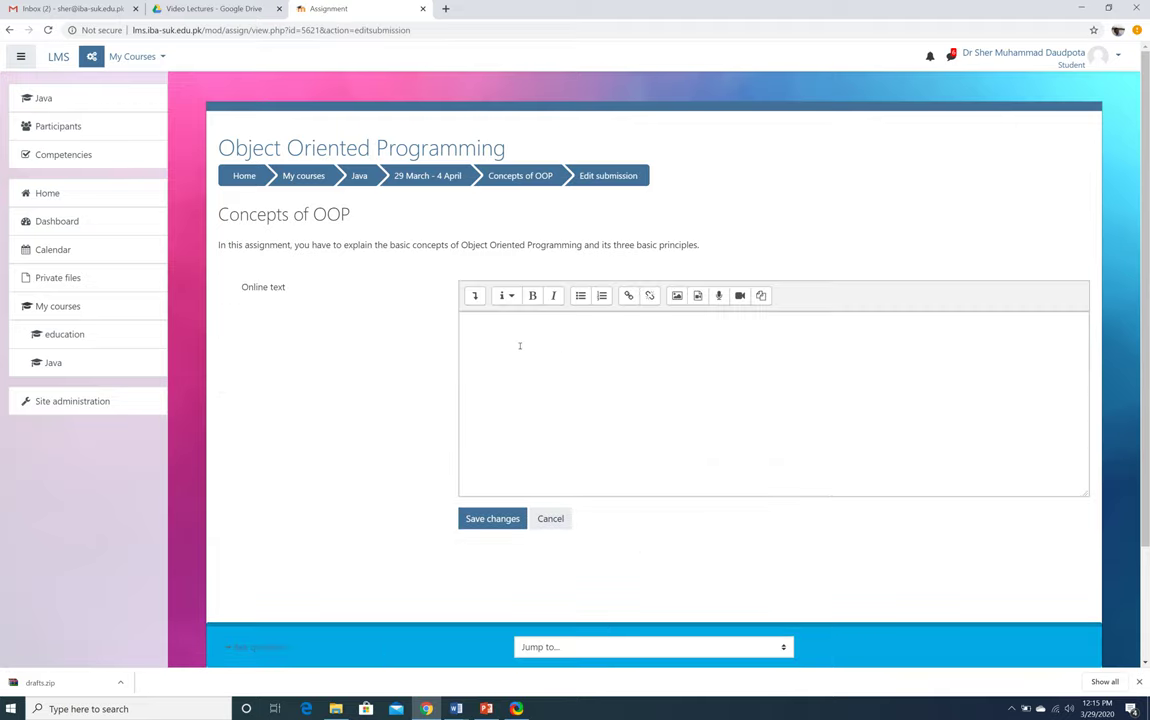
{"action": "left_click", "coordinate": [519, 345]}
{"action": "left_click_drag", "start_coordinate": [216, 245], "coordinate": [580, 245]}
{"action": "left_click", "coordinate": [545, 353]}
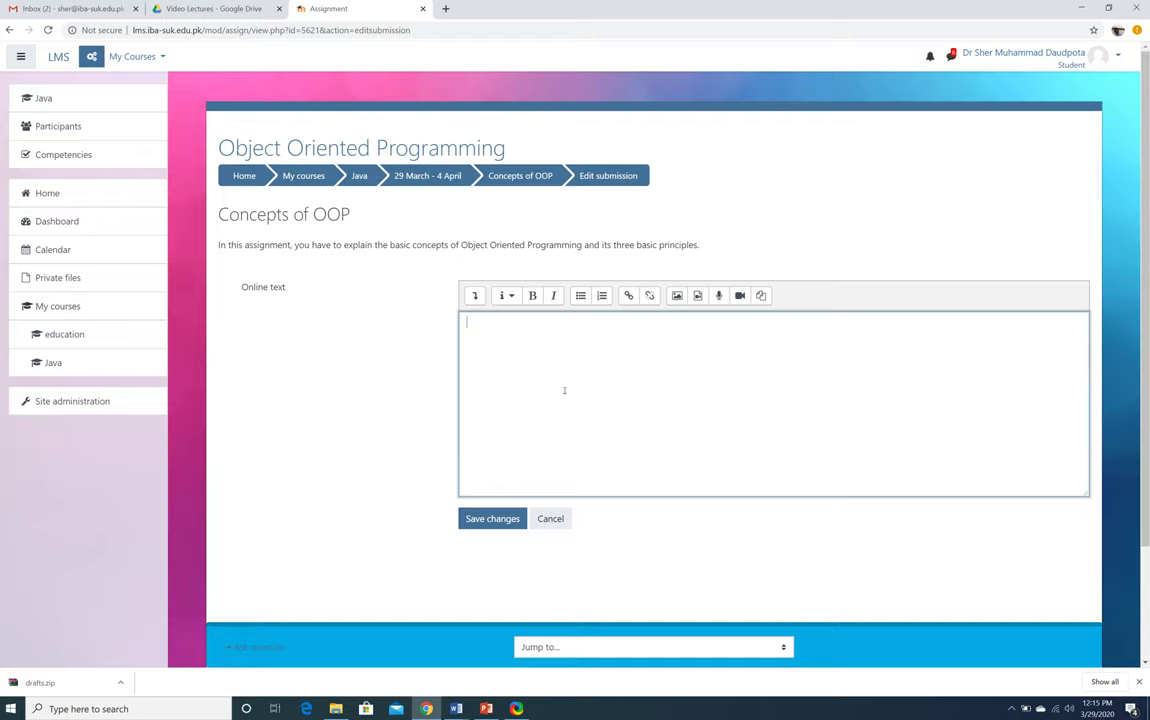
{"action": "type", "text": "Here is students answer"}
Save the submission and check that its status reads Submitted for grading
{"action": "left_click", "coordinate": [483, 519]}
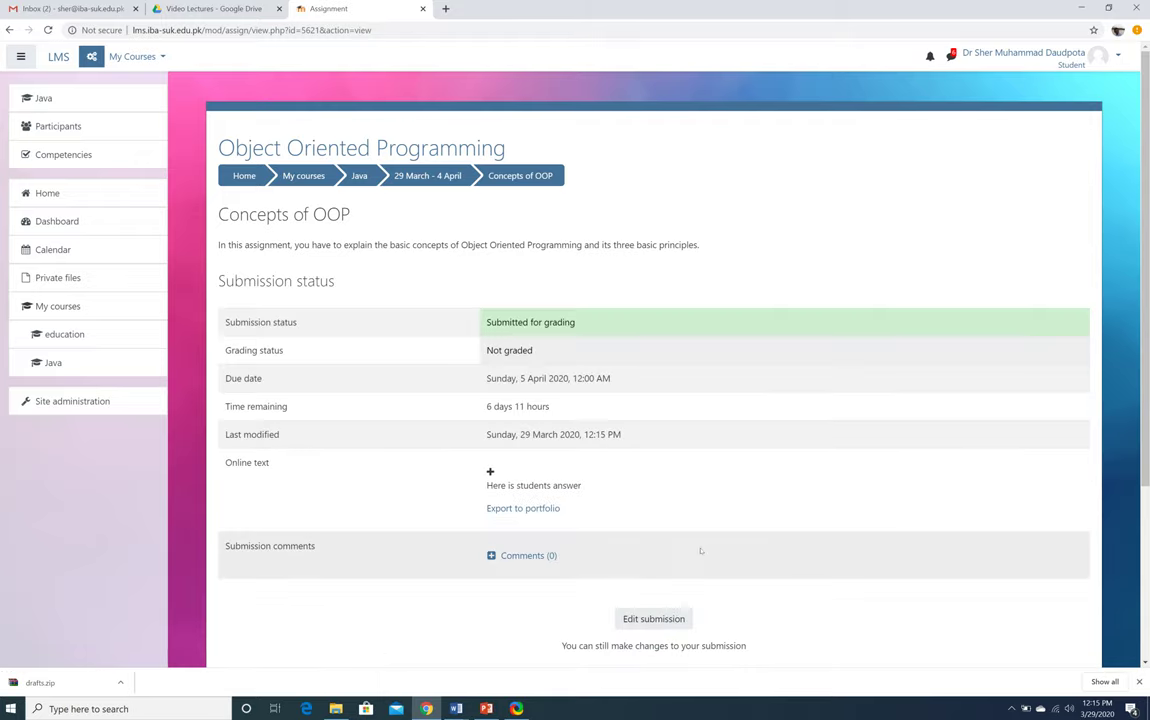
{"action": "scroll", "coordinate": [700, 552], "scroll_direction": "down", "scroll_amount": 3}
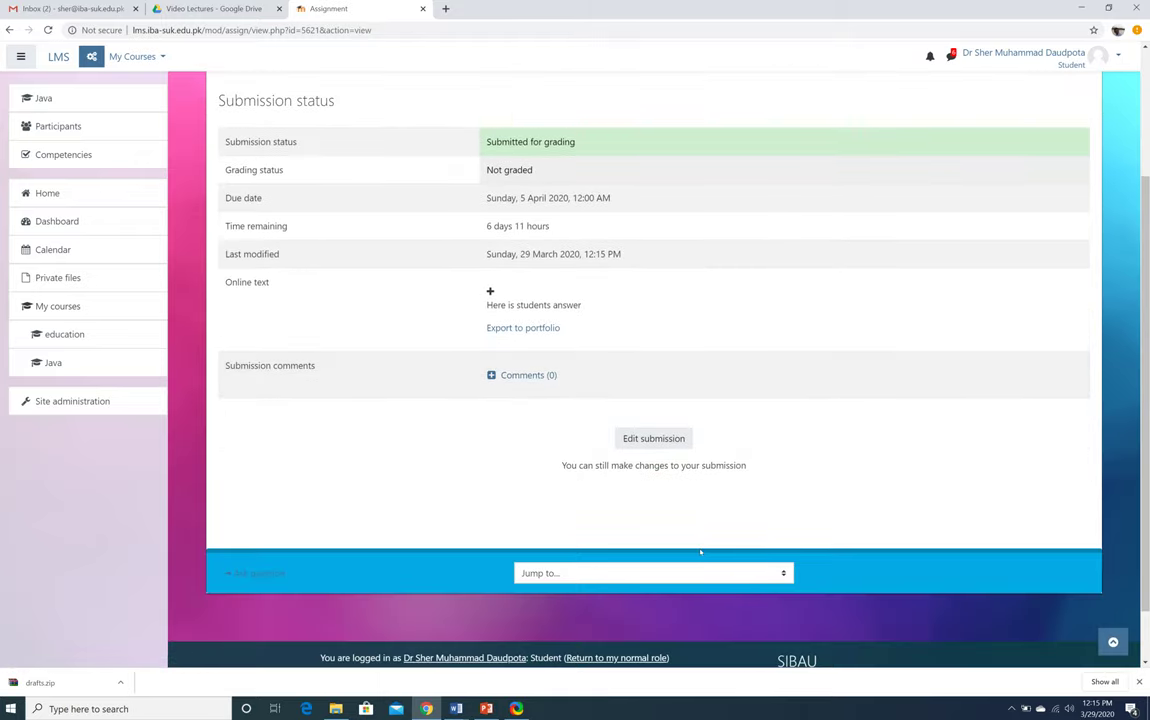
{"action": "scroll", "coordinate": [698, 541], "scroll_direction": "up", "scroll_amount": 3}
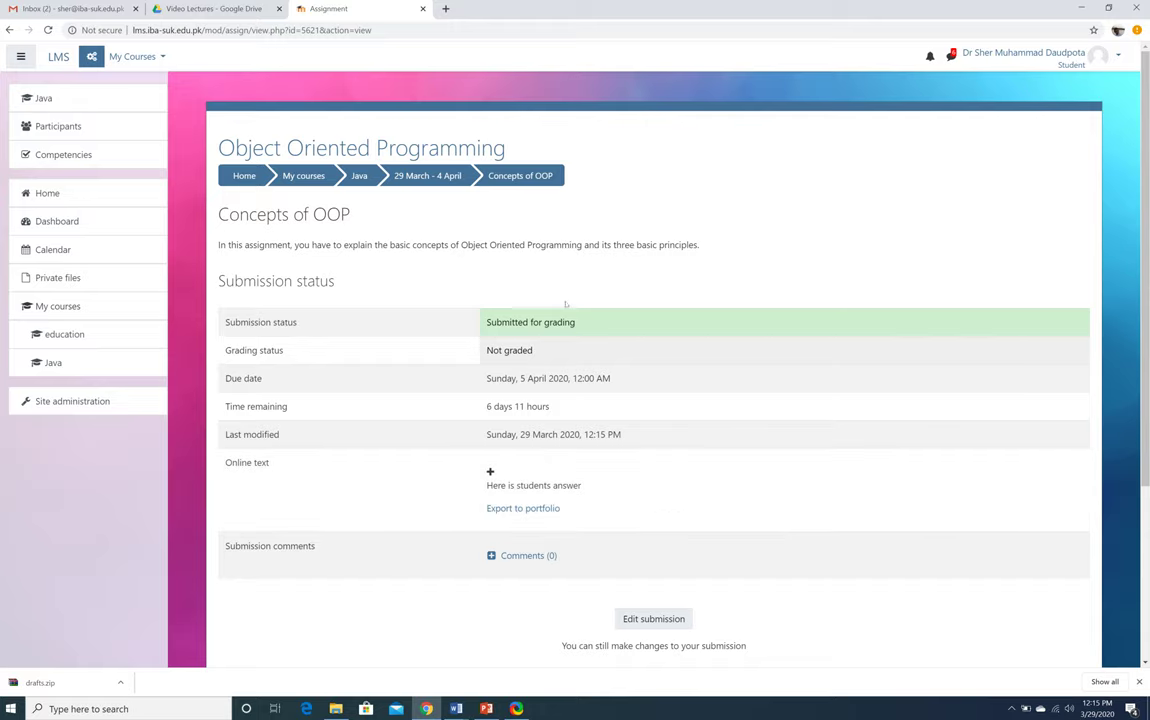
{"action": "scroll", "coordinate": [476, 636], "scroll_direction": "down", "scroll_amount": 3}
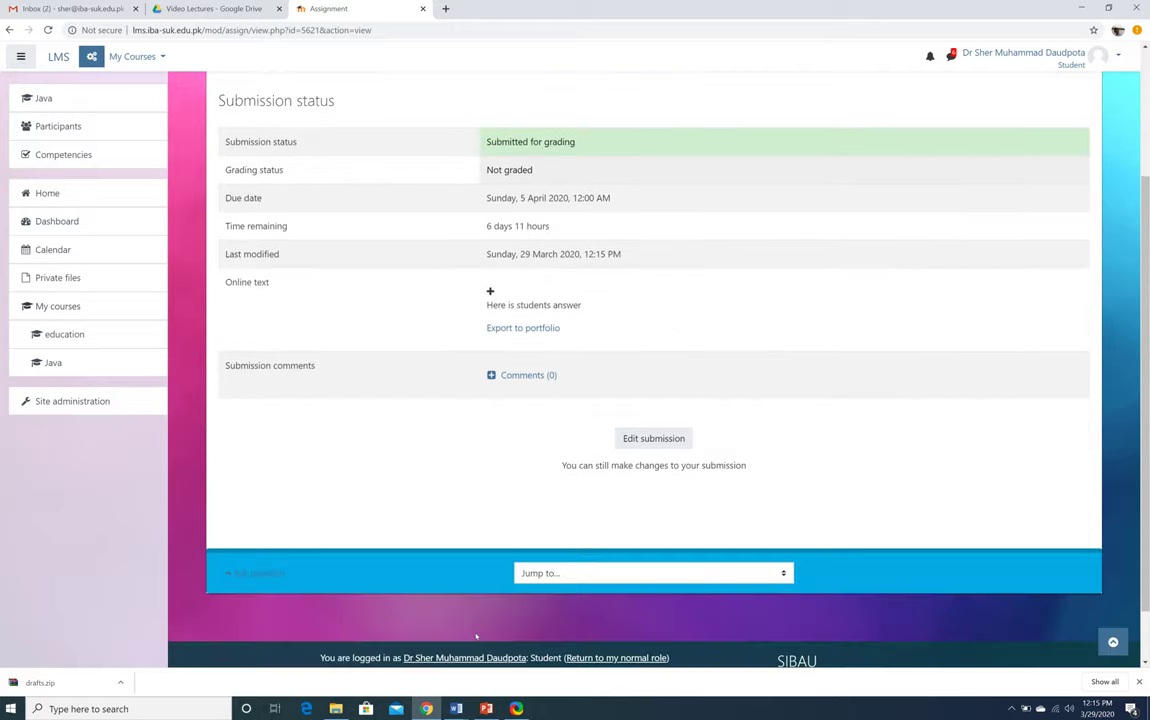
{"action": "scroll", "coordinate": [476, 636], "scroll_direction": "up", "scroll_amount": 2}
Return from the student role to your normal teacher role on the Java course
{"action": "left_click", "coordinate": [359, 115]}
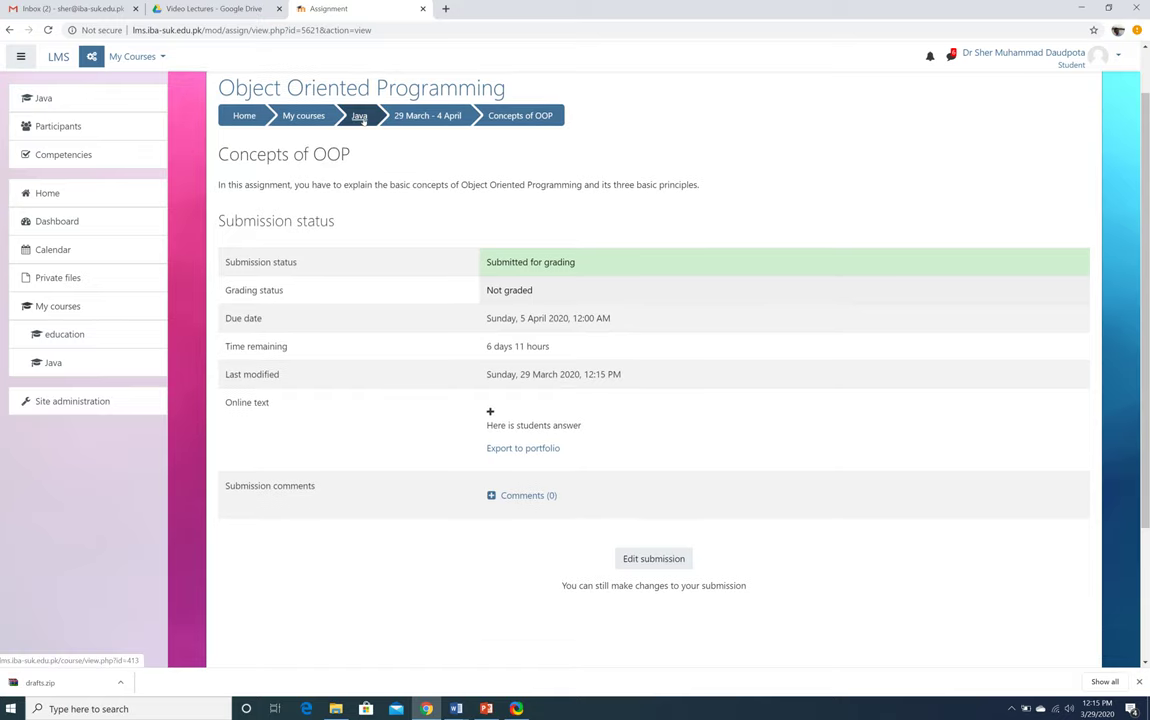
{"action": "scroll", "coordinate": [547, 355], "scroll_direction": "down", "scroll_amount": 15}
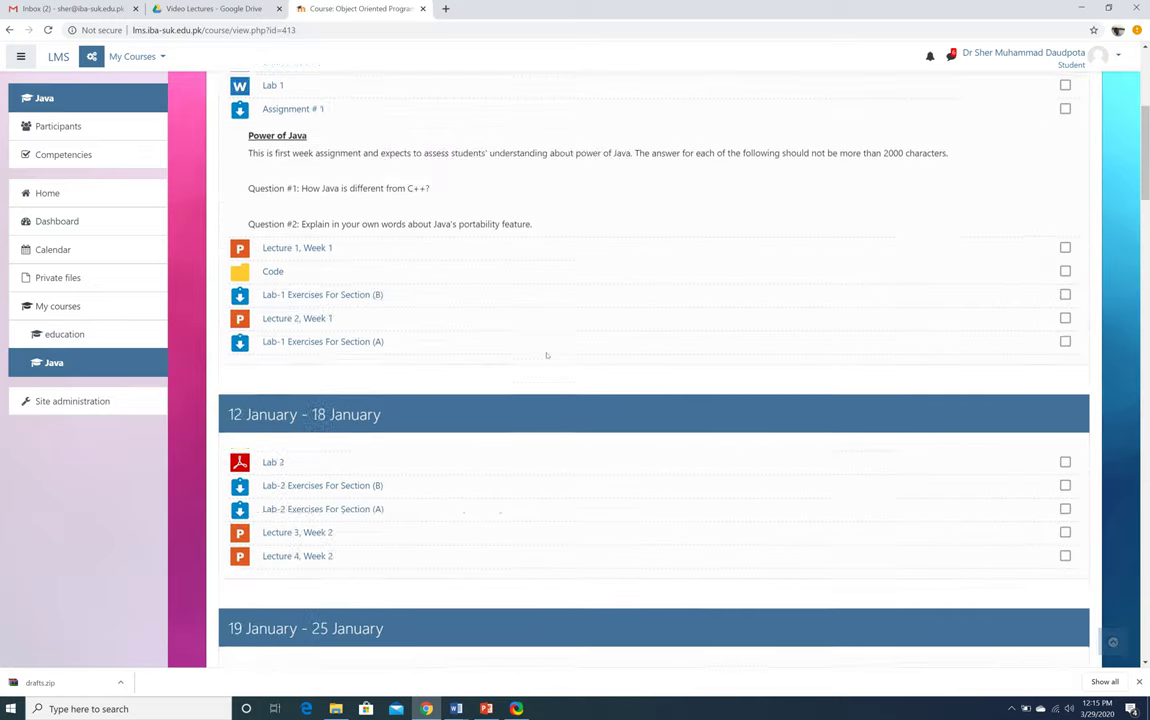
{"action": "scroll", "coordinate": [547, 355], "scroll_direction": "down", "scroll_amount": 5}
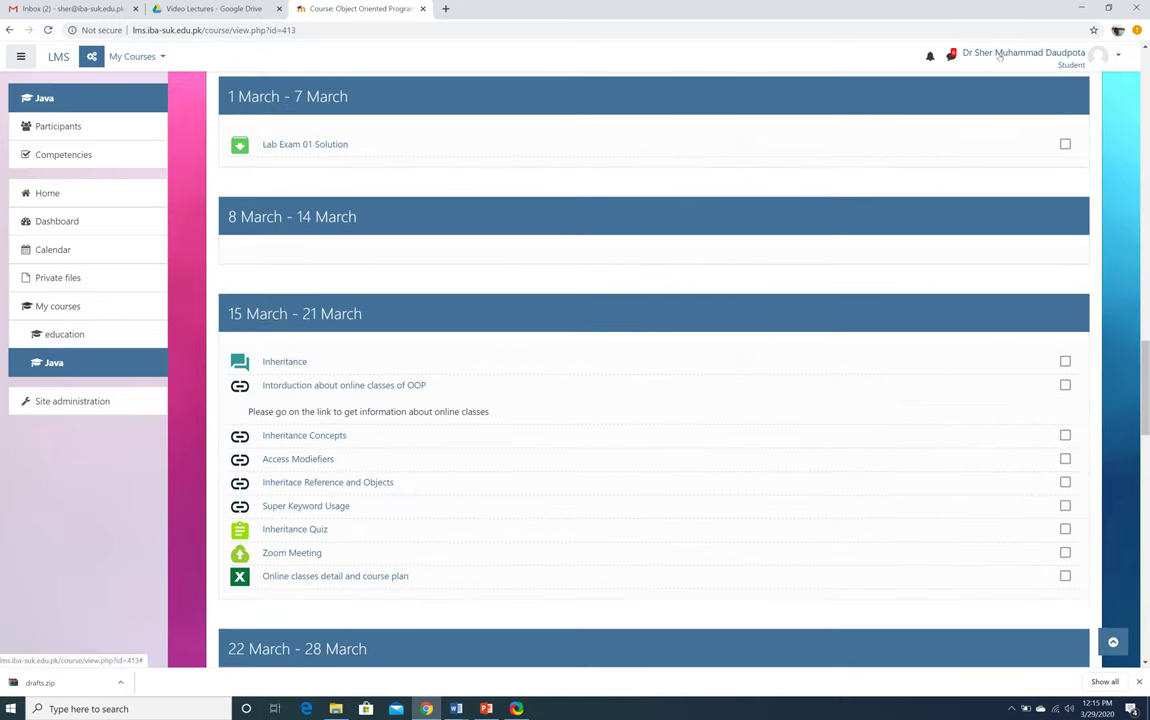
{"action": "left_click", "coordinate": [1098, 56]}
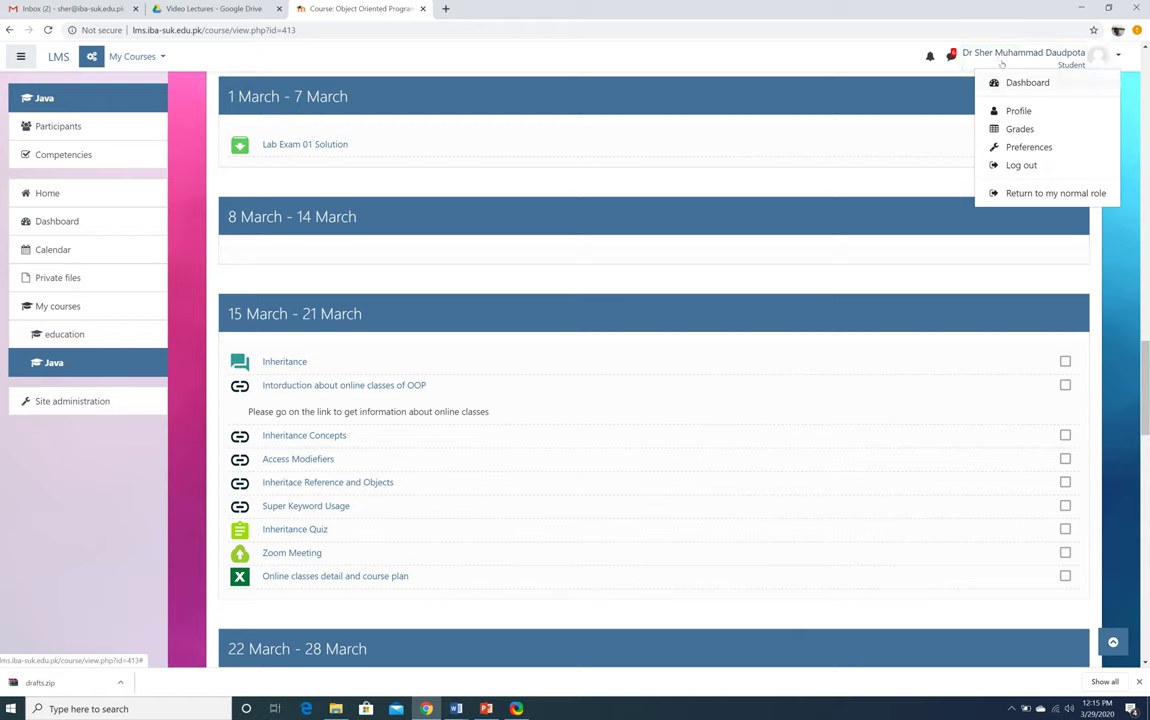
{"action": "left_click", "coordinate": [1036, 194]}
Open the Concepts of OOP assignment's grading summary in the 29 March week
{"action": "scroll", "coordinate": [777, 394], "scroll_direction": "down", "scroll_amount": 5}
{"action": "scroll", "coordinate": [777, 394], "scroll_direction": "down", "scroll_amount": 20}
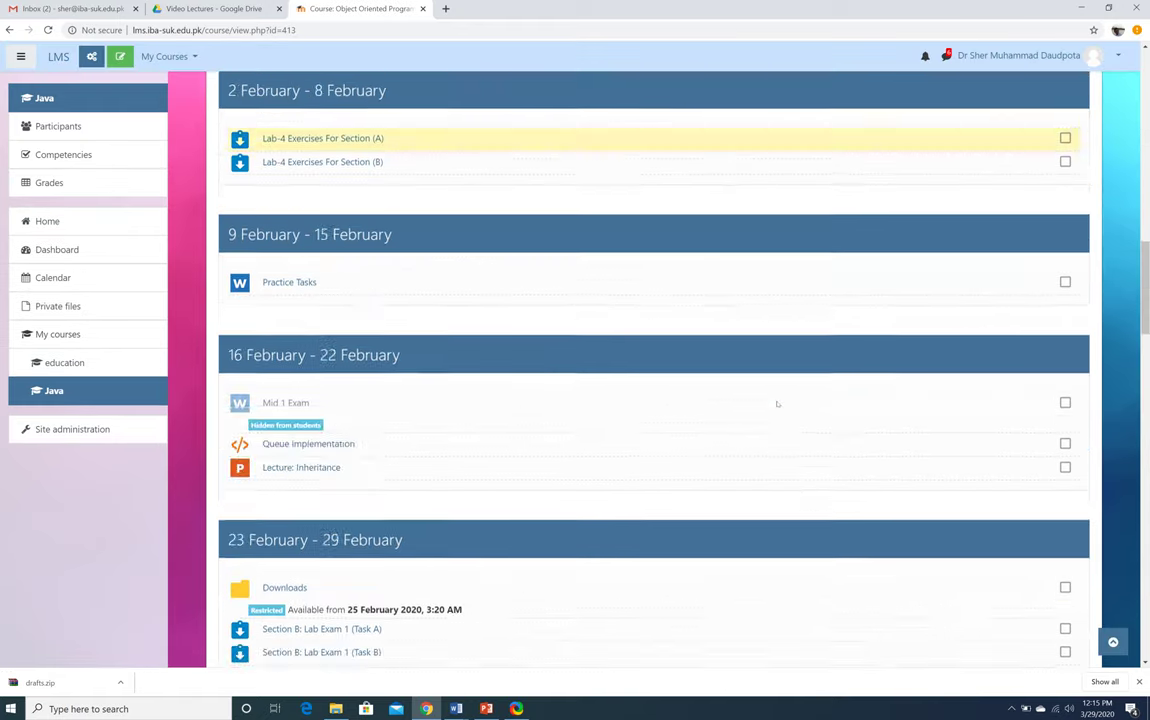
{"action": "scroll", "coordinate": [777, 408], "scroll_direction": "down", "scroll_amount": 6}
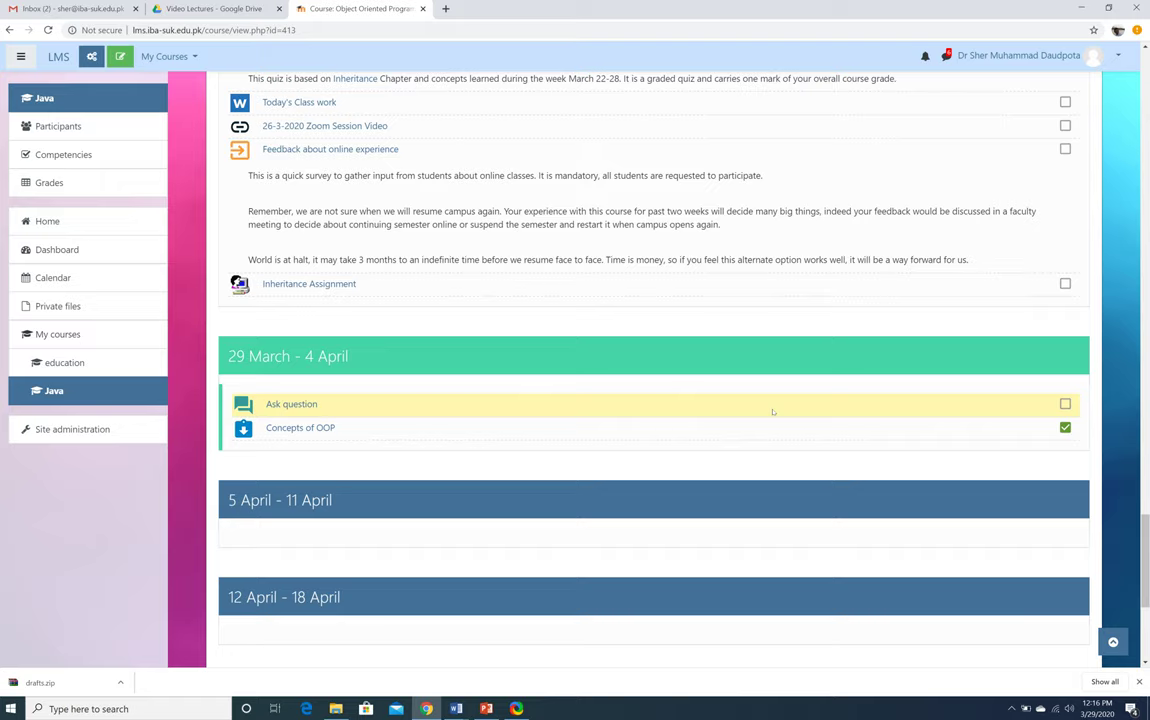
{"action": "scroll", "coordinate": [773, 411], "scroll_direction": "down", "scroll_amount": 3}
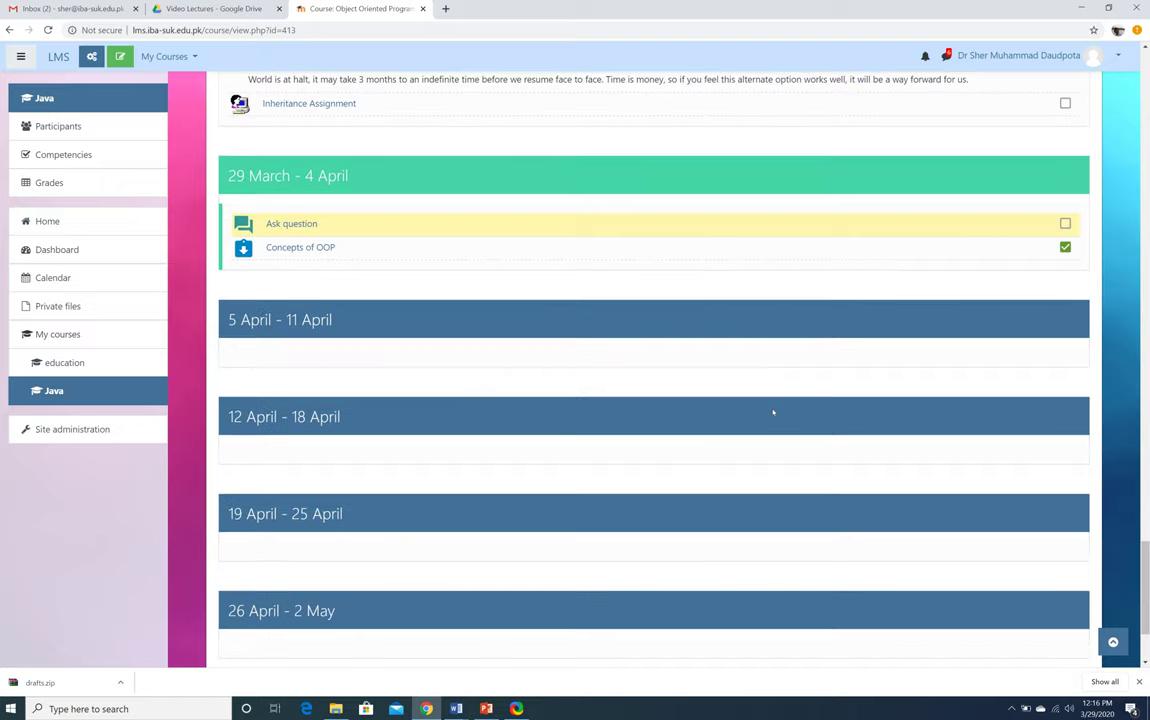
{"action": "left_click", "coordinate": [300, 248]}
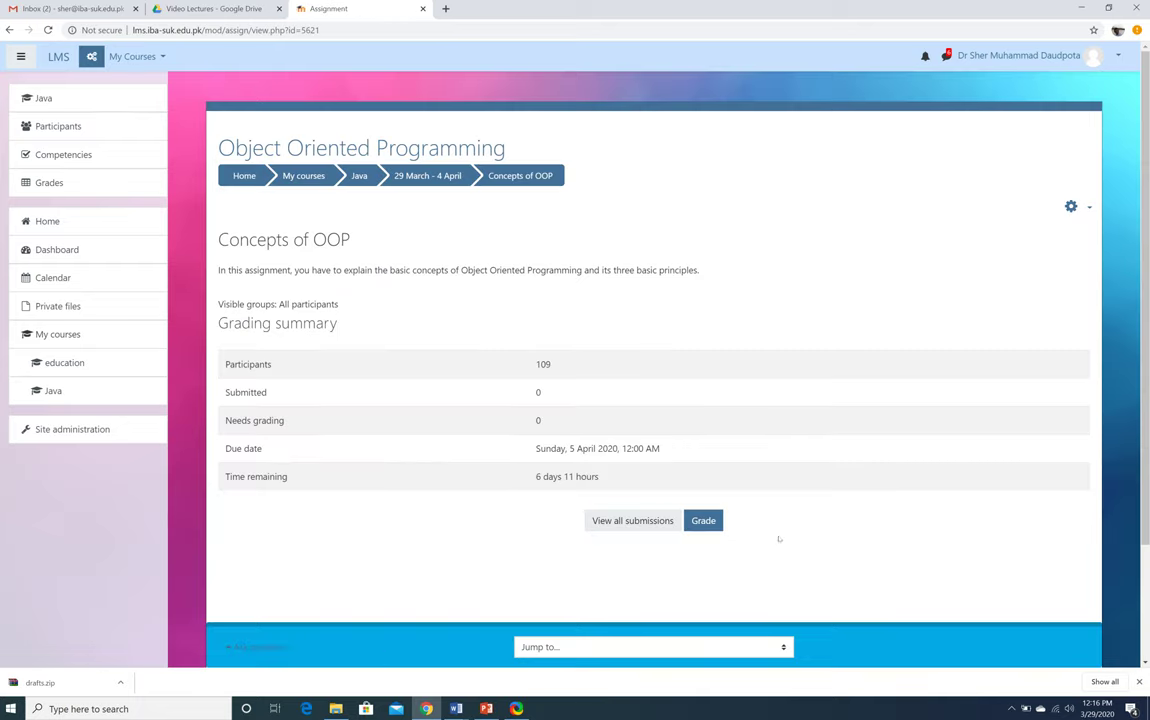
{"action": "left_click", "coordinate": [703, 521]}
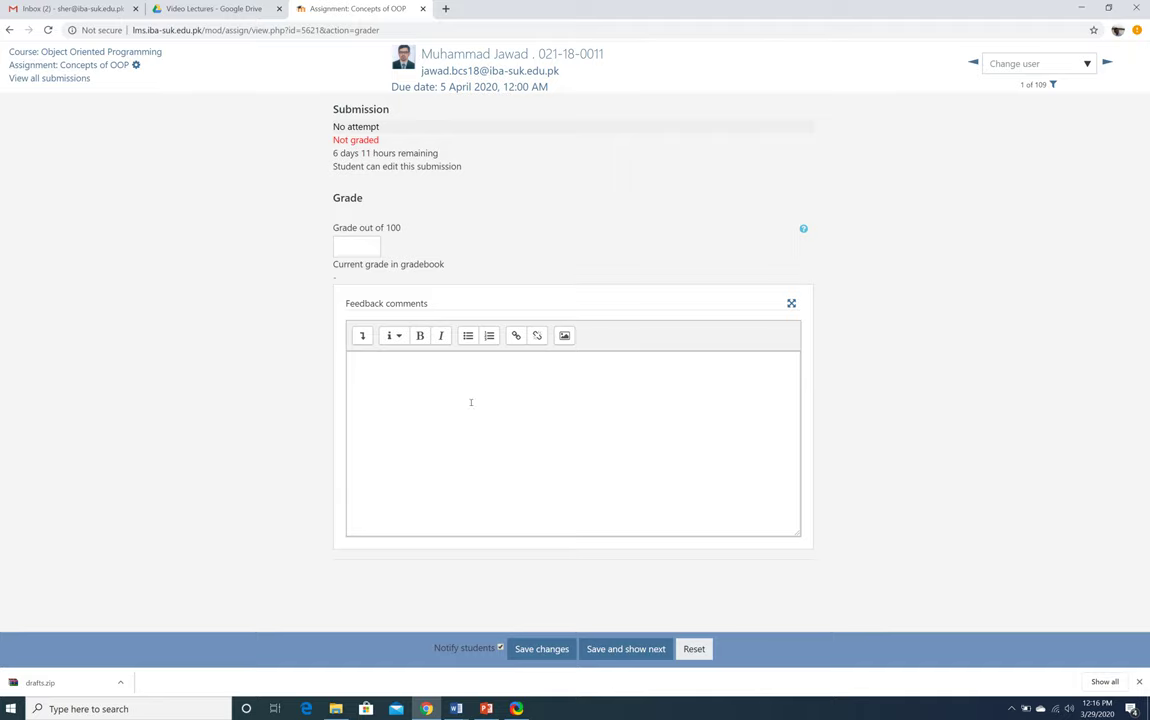
{"action": "left_click", "coordinate": [470, 402]}
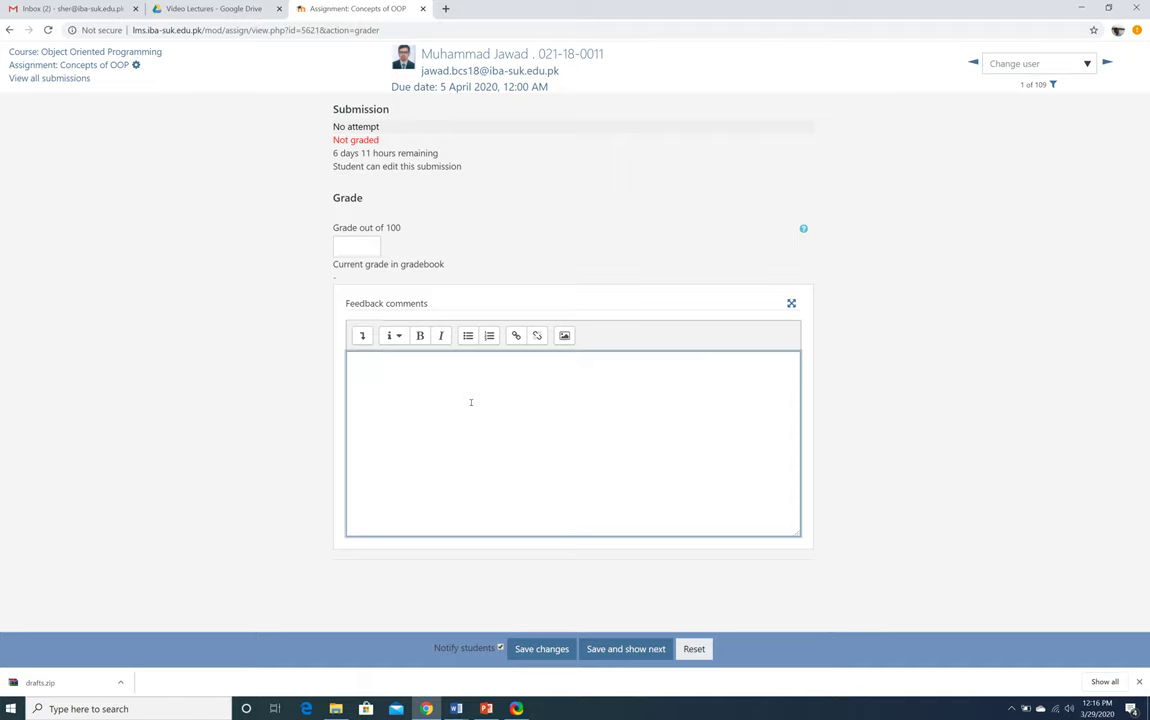
{"action": "left_click", "coordinate": [352, 245]}
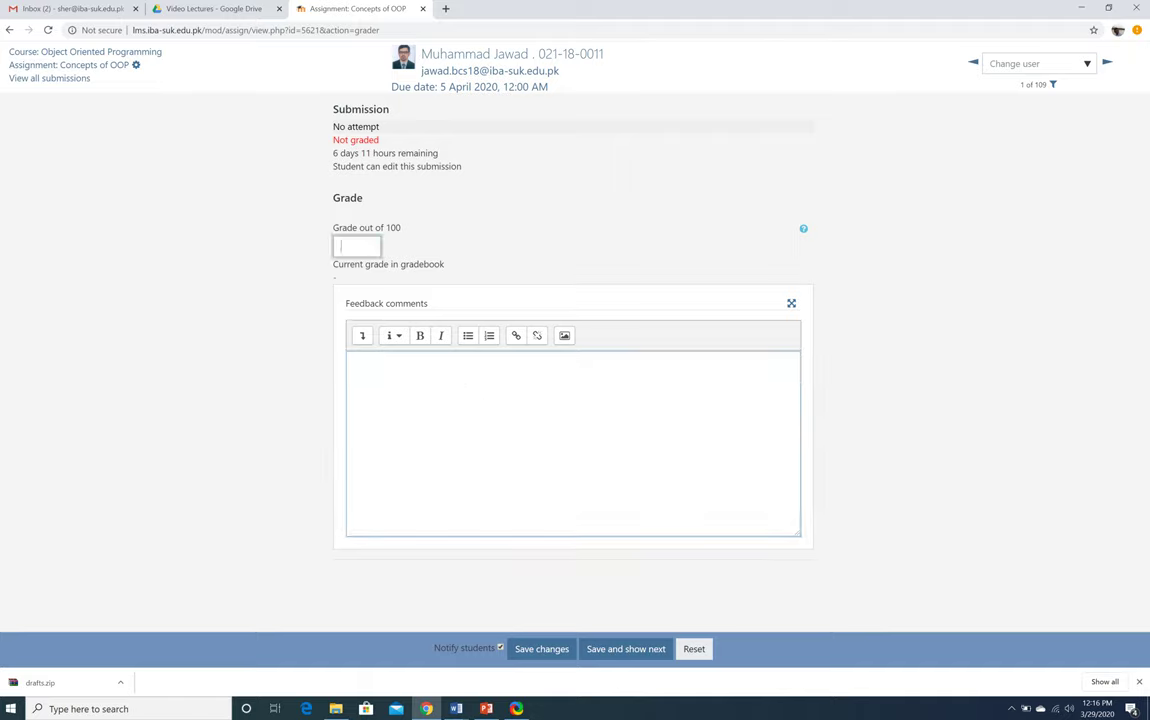
{"action": "left_click", "coordinate": [9, 30]}
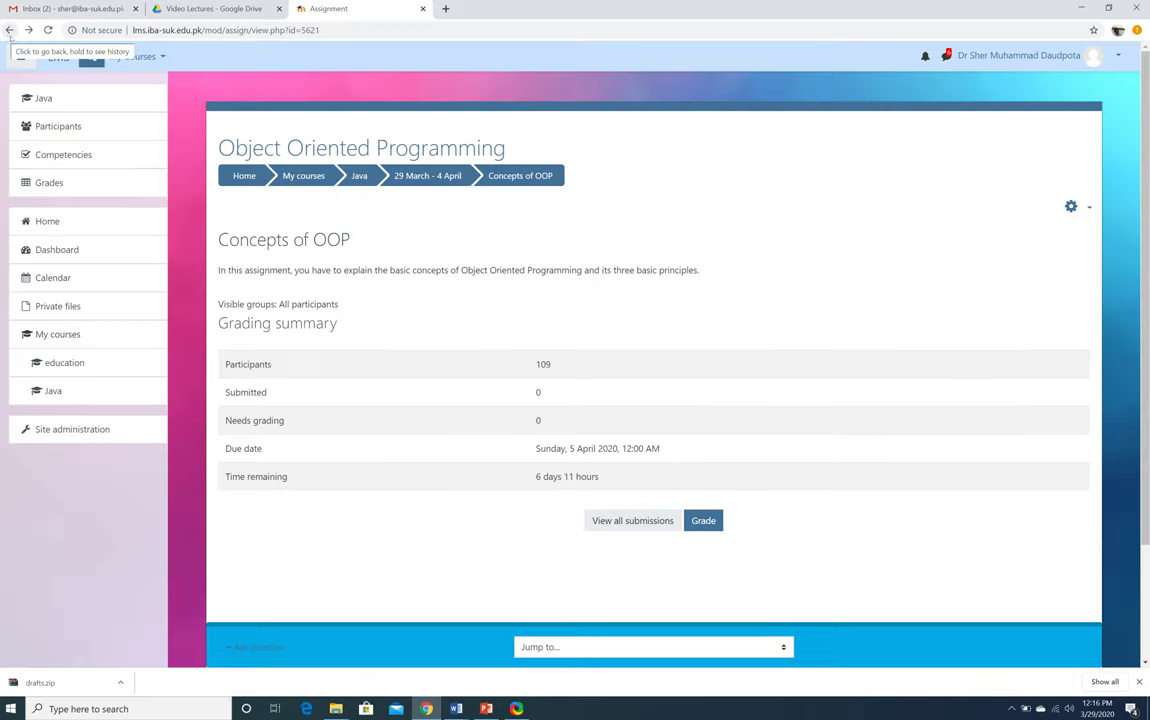
Go back to the Java course page and turn editing on
{"action": "left_click", "coordinate": [363, 181]}
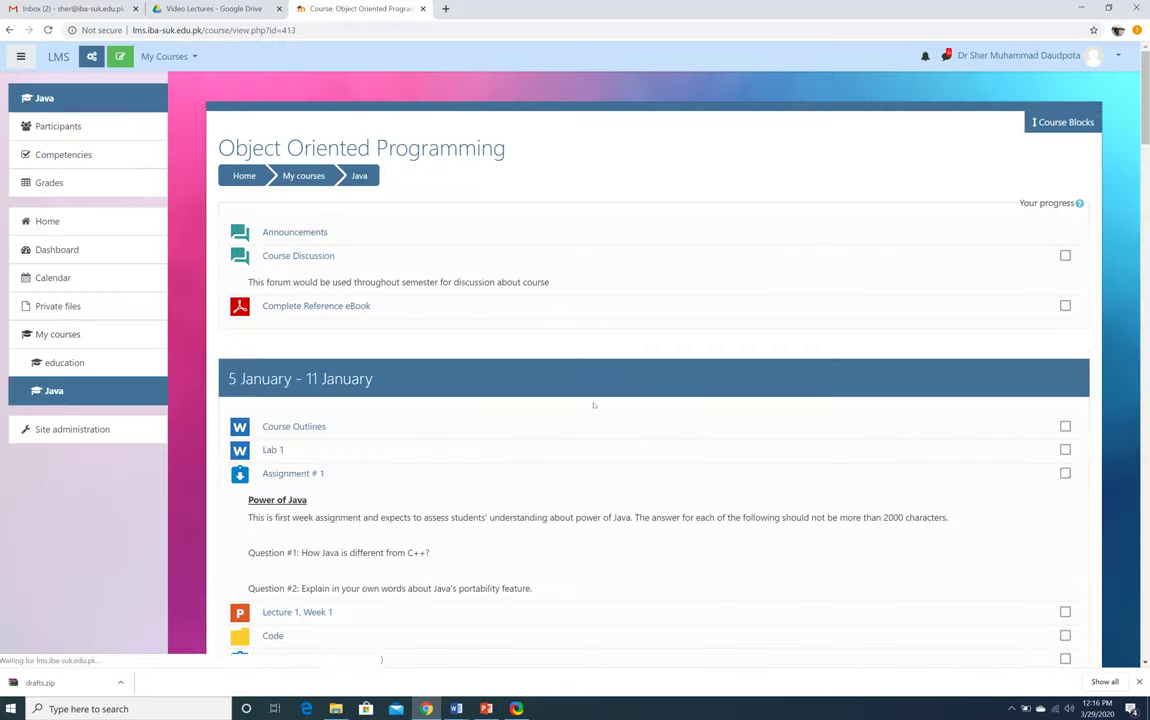
{"action": "scroll", "coordinate": [594, 410], "scroll_direction": "down", "scroll_amount": 15}
{"action": "scroll", "coordinate": [596, 418], "scroll_direction": "down", "scroll_amount": 10}
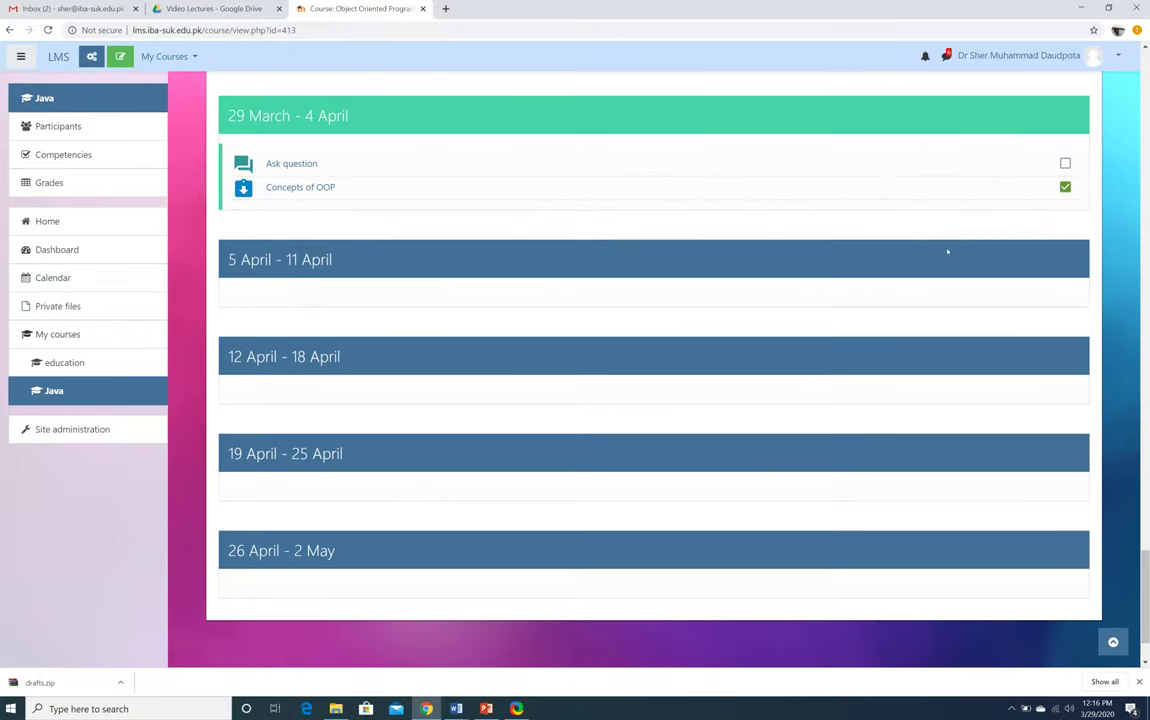
{"action": "left_click", "coordinate": [1038, 58]}
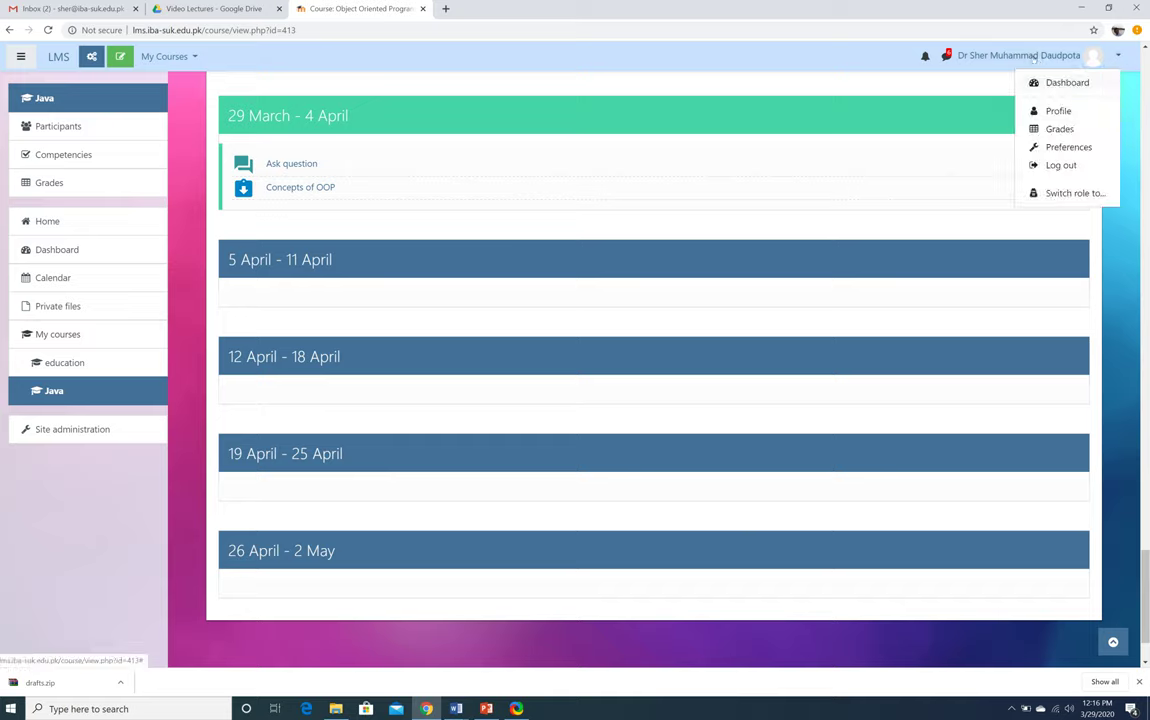
{"action": "left_click", "coordinate": [1034, 57]}
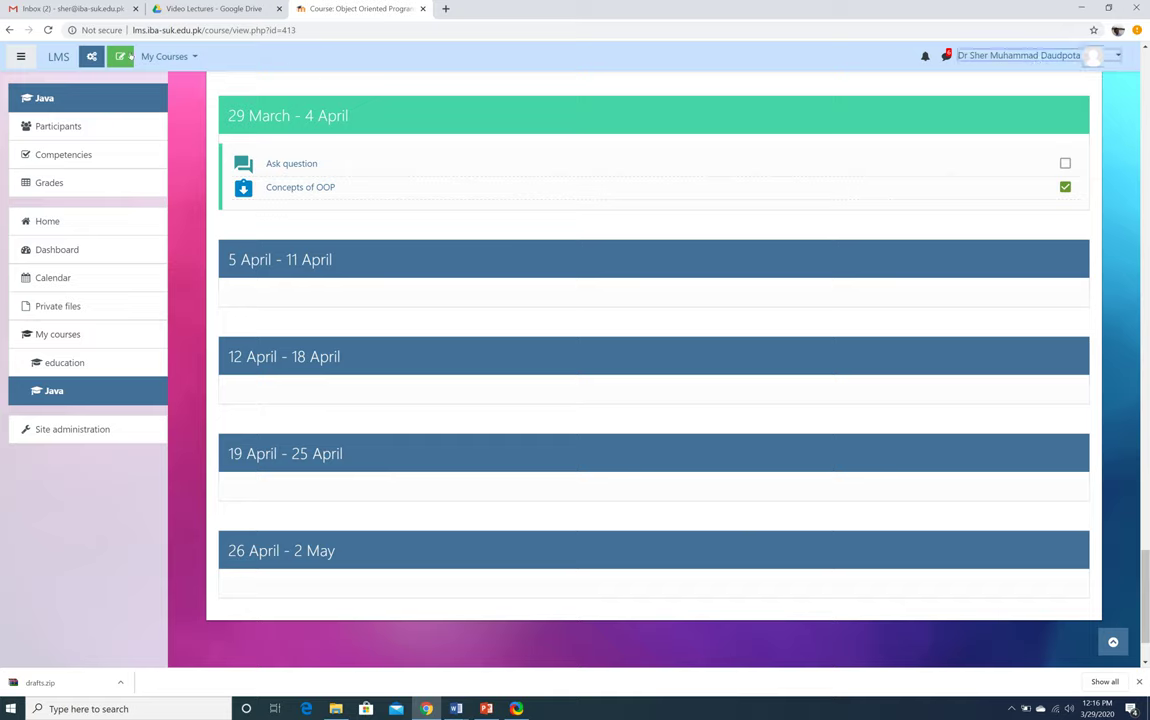
{"action": "left_click", "coordinate": [120, 56]}
Delete the Concepts of OOP assignment, then return to the PowerPoint presentation
{"action": "scroll", "coordinate": [515, 260], "scroll_direction": "down", "scroll_amount": 15}
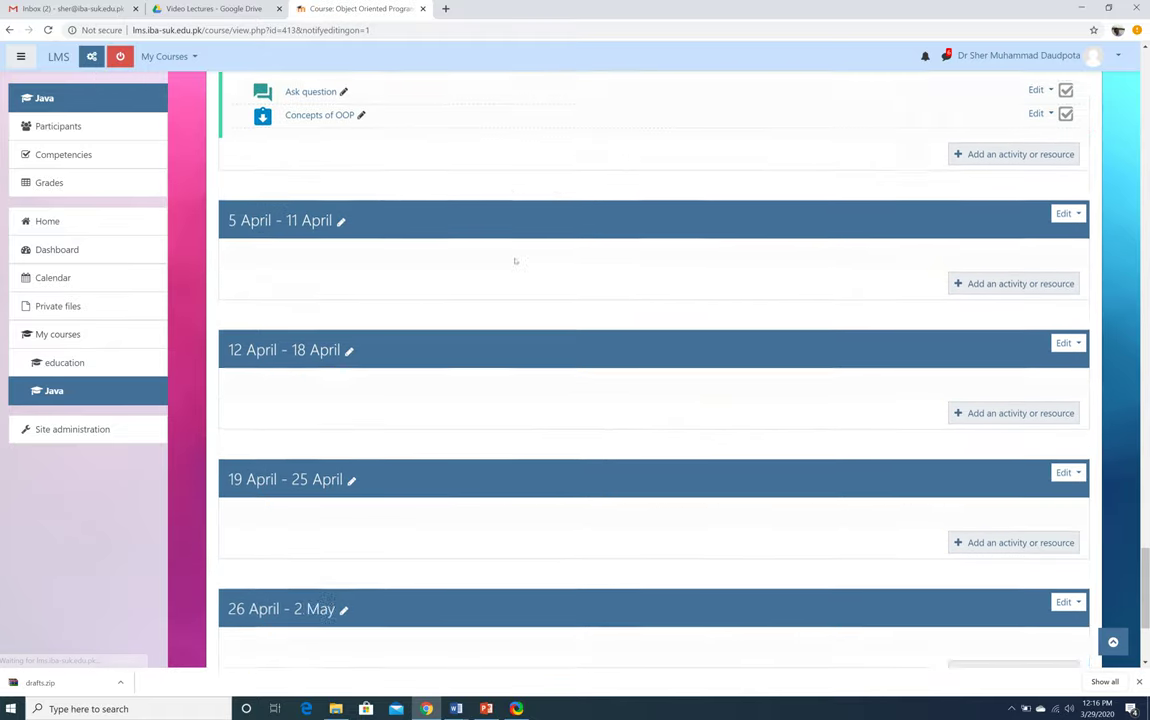
{"action": "scroll", "coordinate": [515, 260], "scroll_direction": "up", "scroll_amount": 5}
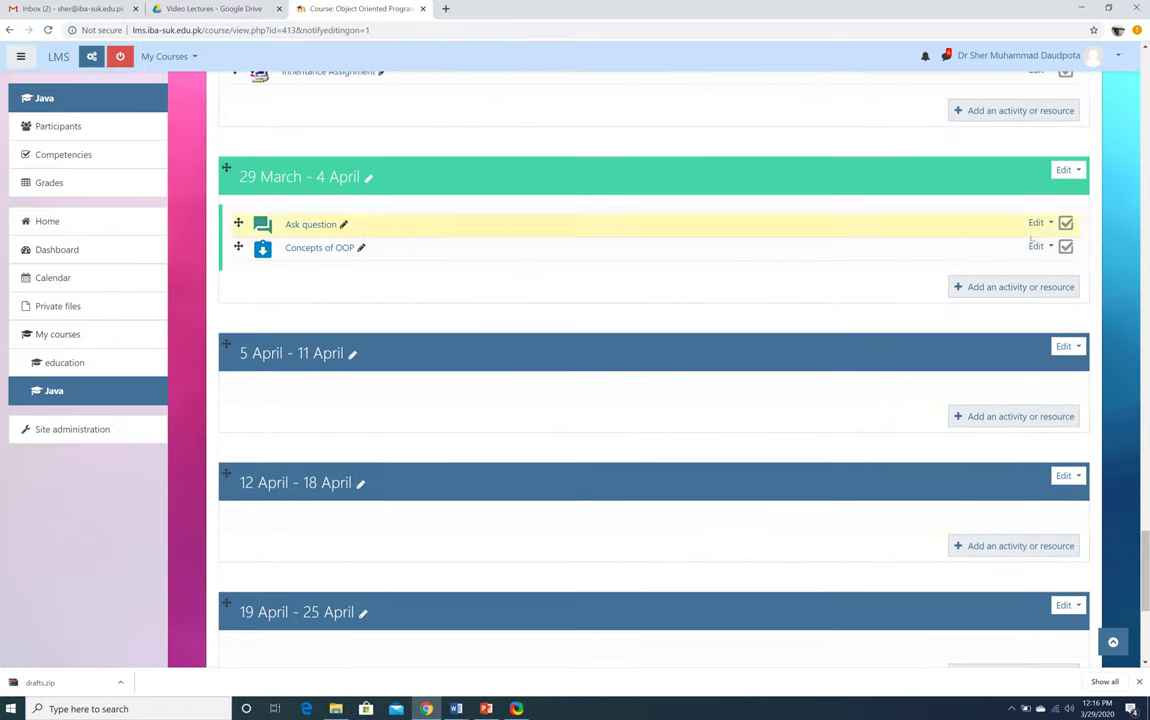
{"action": "left_click", "coordinate": [1038, 246]}
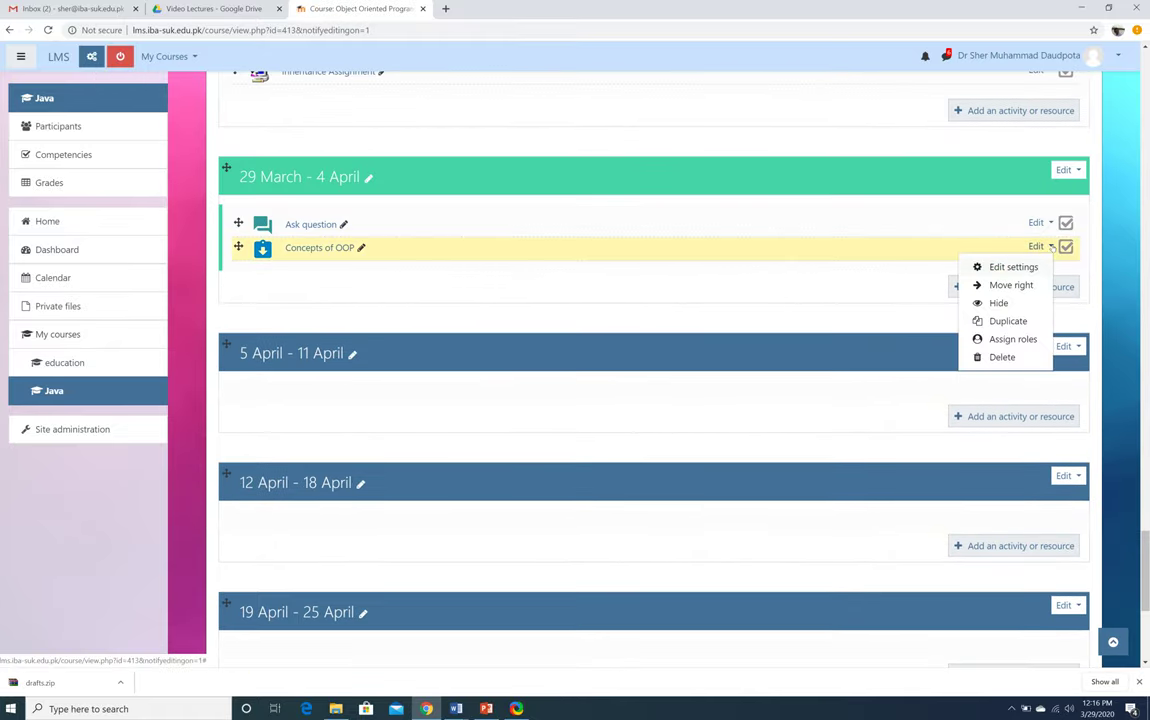
{"action": "left_click", "coordinate": [1001, 357]}
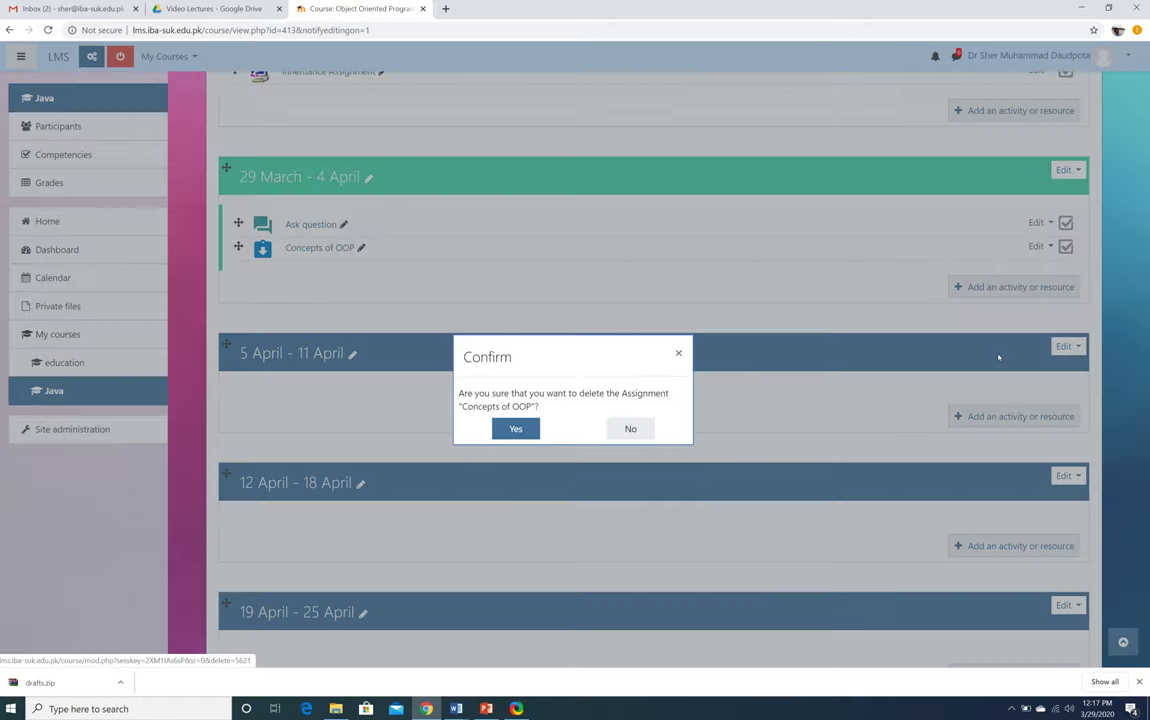
{"action": "left_click", "coordinate": [510, 430]}
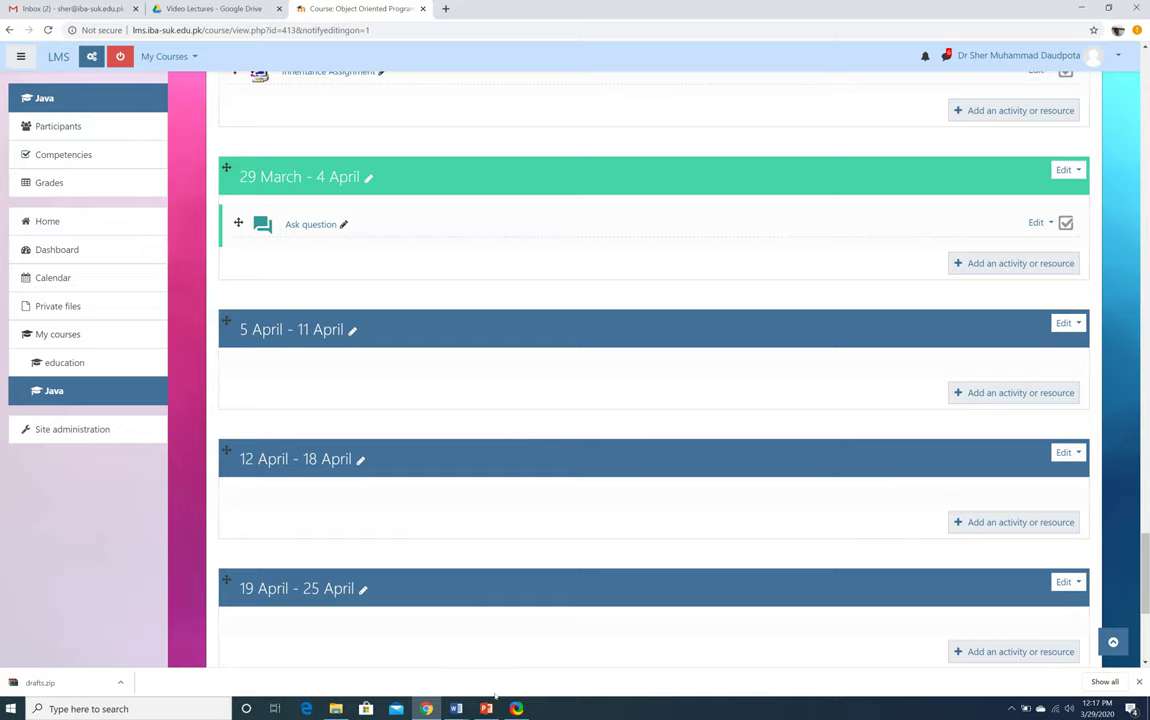
{"action": "left_click", "coordinate": [487, 706]}
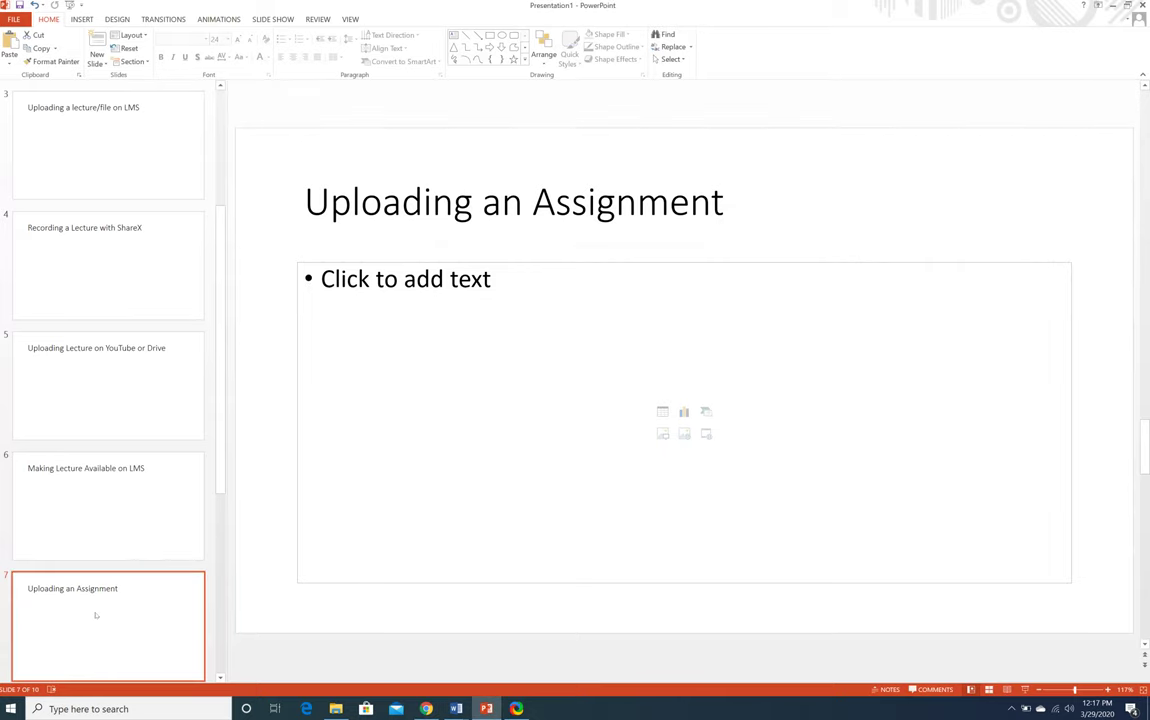
{"action": "key", "text": "Up"}
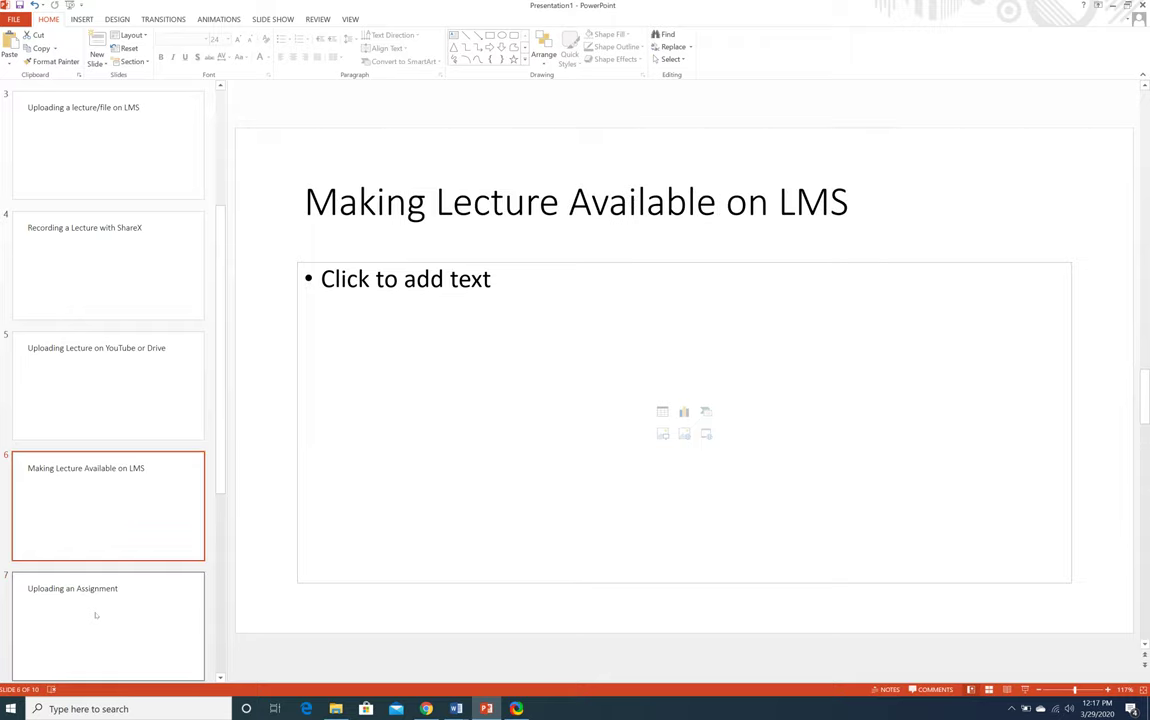
{"action": "key", "text": "Down"}
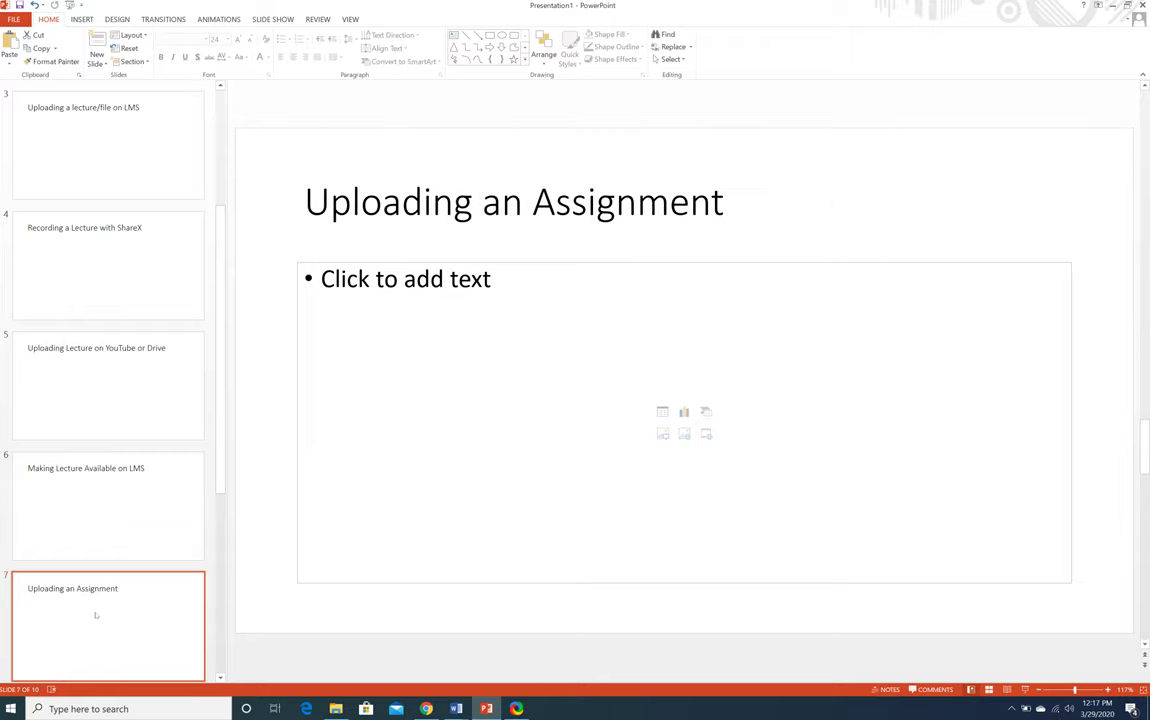
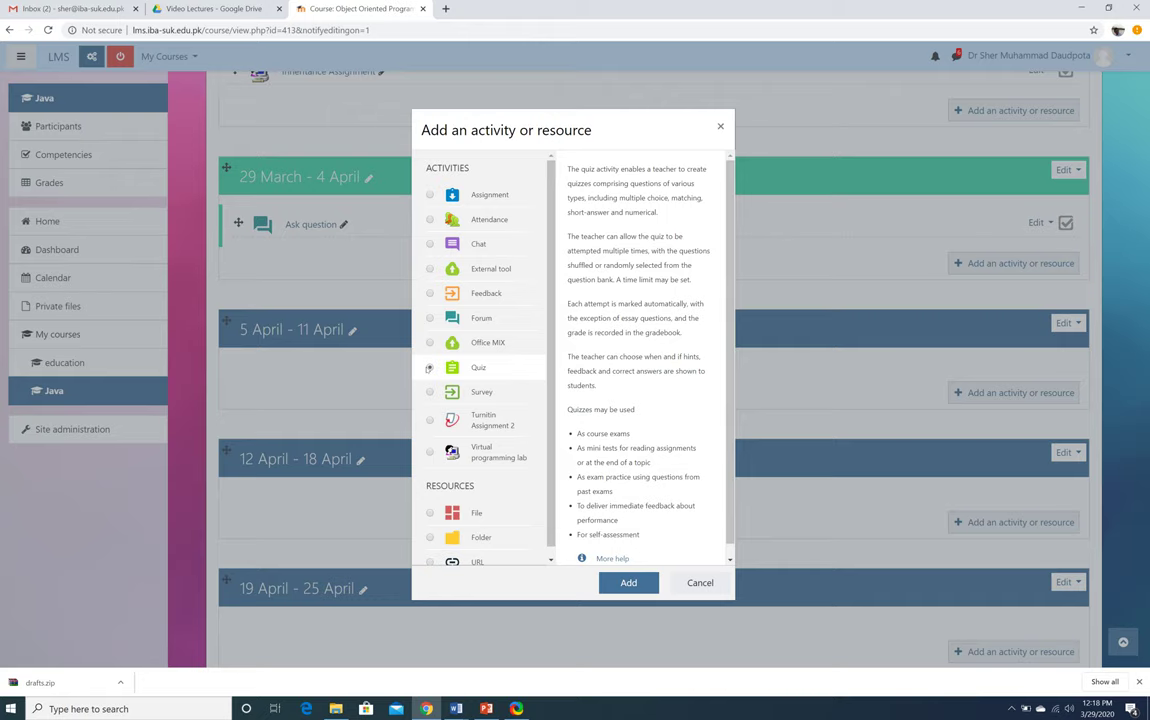
Dismiss the chooser and add a Quiz activity to the 29 March - 4 April week
{"action": "left_click", "coordinate": [700, 583]}
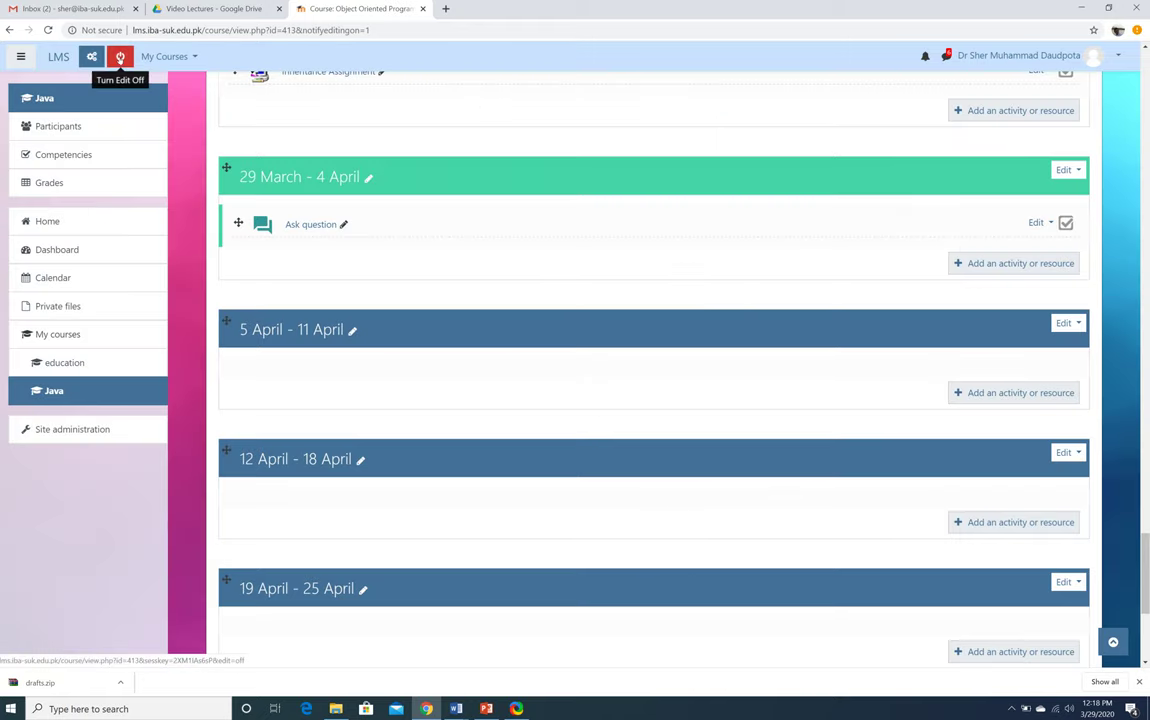
{"action": "left_click", "coordinate": [1005, 263]}
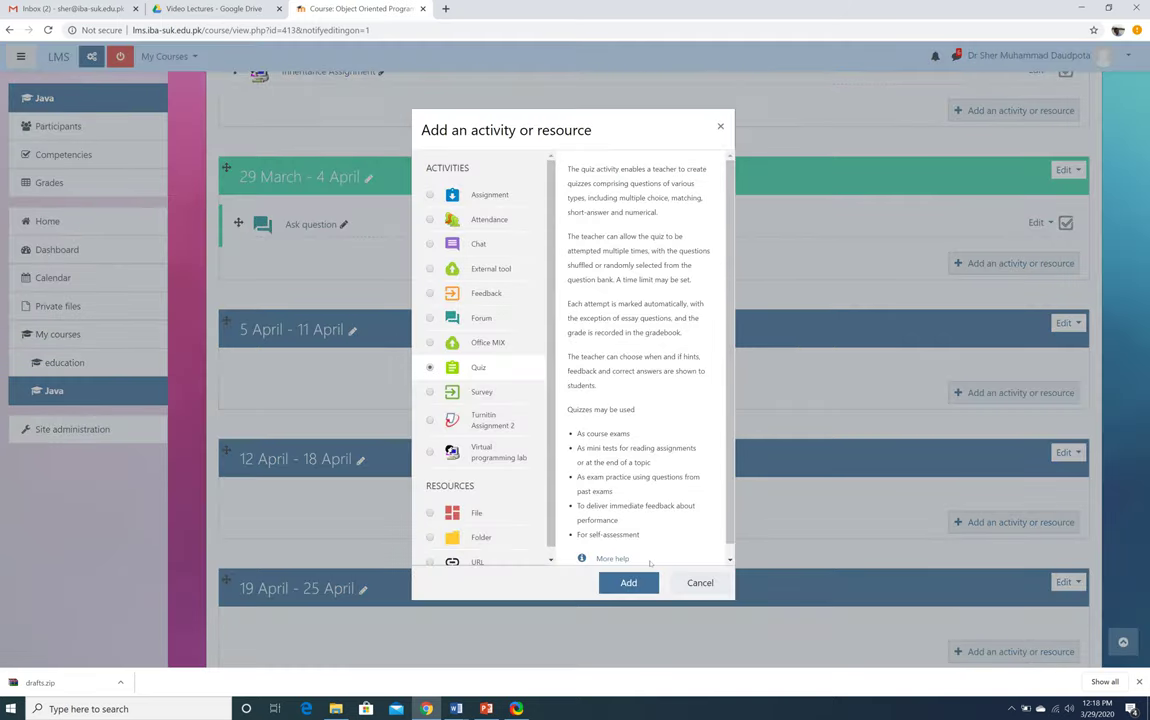
{"action": "left_click", "coordinate": [629, 583]}
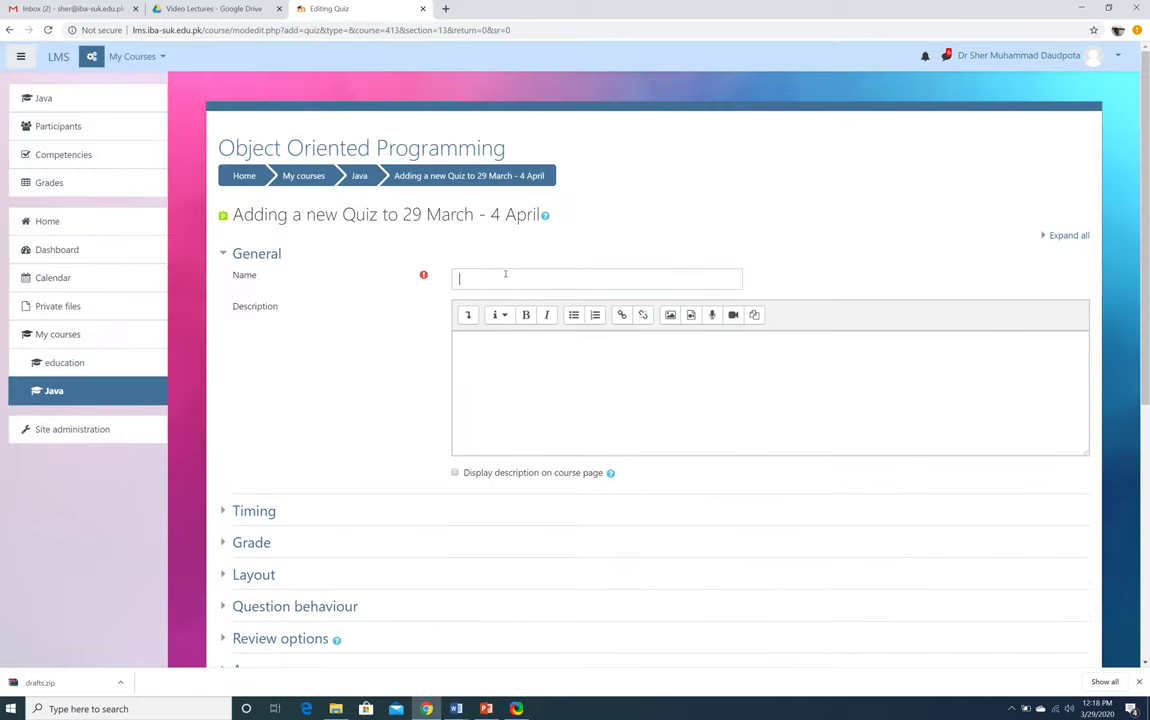
Name the quiz 'Pakistan Studies' and describe it as 'This is a quiz that tests students knowledge about Pakistan'
{"action": "left_click", "coordinate": [505, 277]}
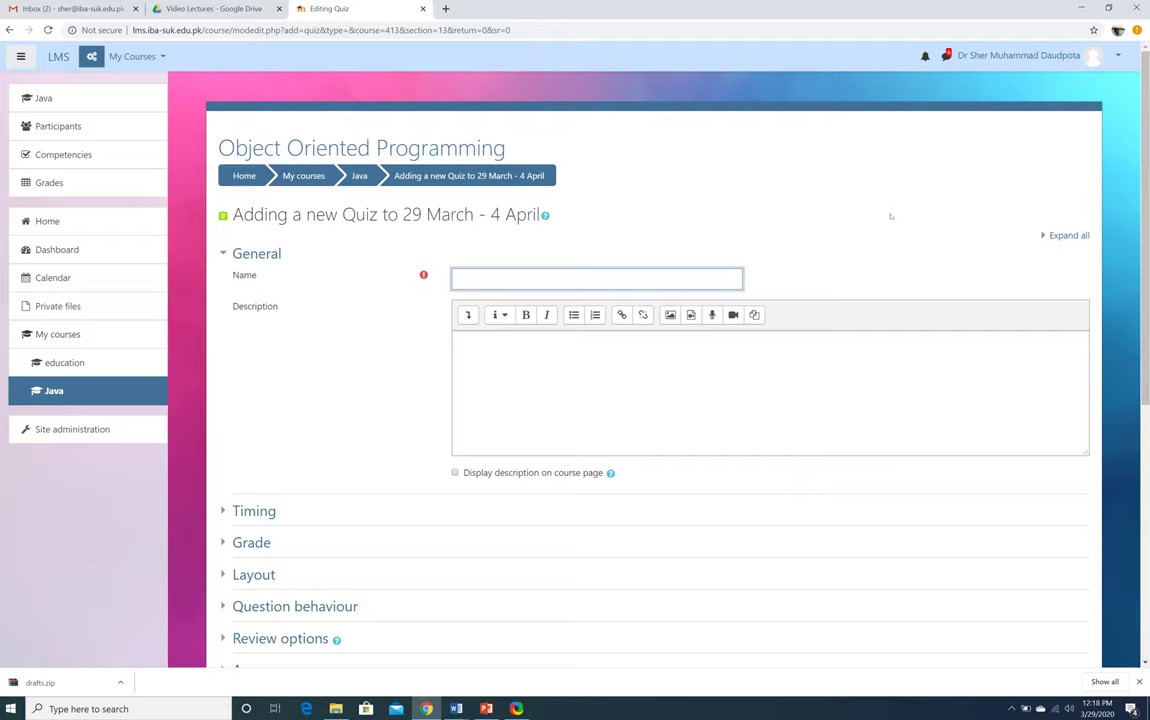
{"action": "type", "text": "Pakistan Studies"}
{"action": "left_click", "coordinate": [634, 378]}
{"action": "type", "text": "This i"}
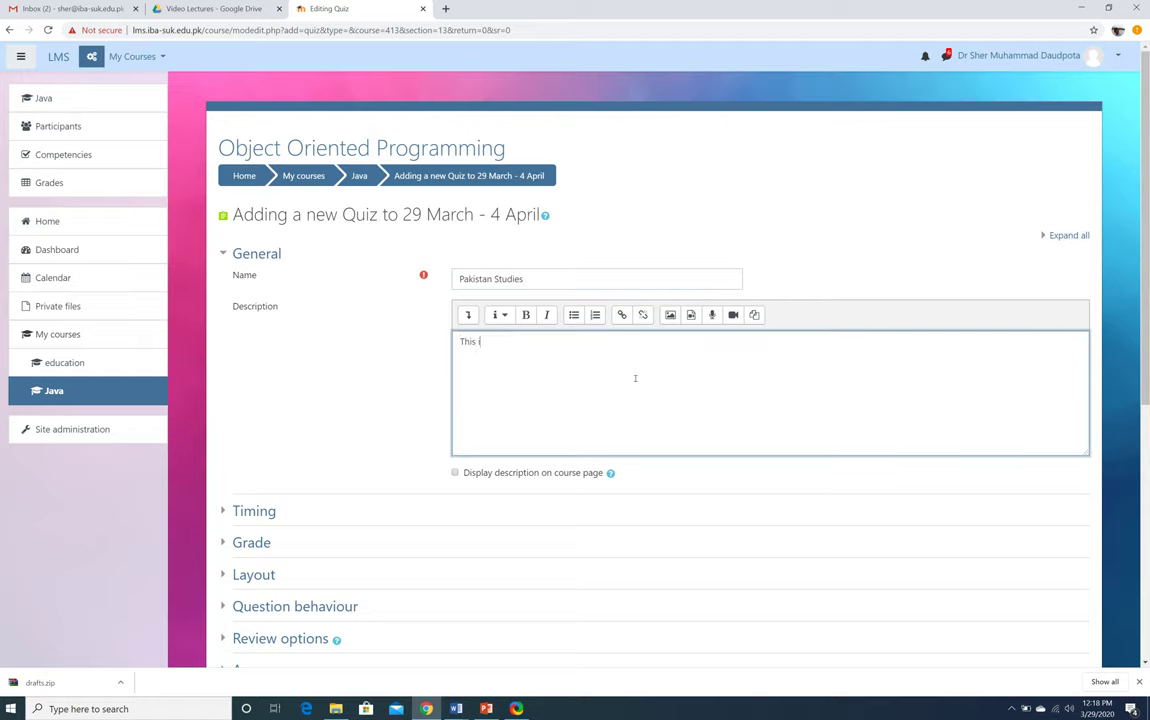
{"action": "type", "text": "s a quiz "}
{"action": "type", "text": "that tests st"}
{"action": "type", "text": "udnet"}
{"action": "key", "text": "BackSpace"}
{"action": "key", "text": "BackSpace"}
{"action": "key", "text": "BackSpace"}
{"action": "type", "text": "ents knowledge"}
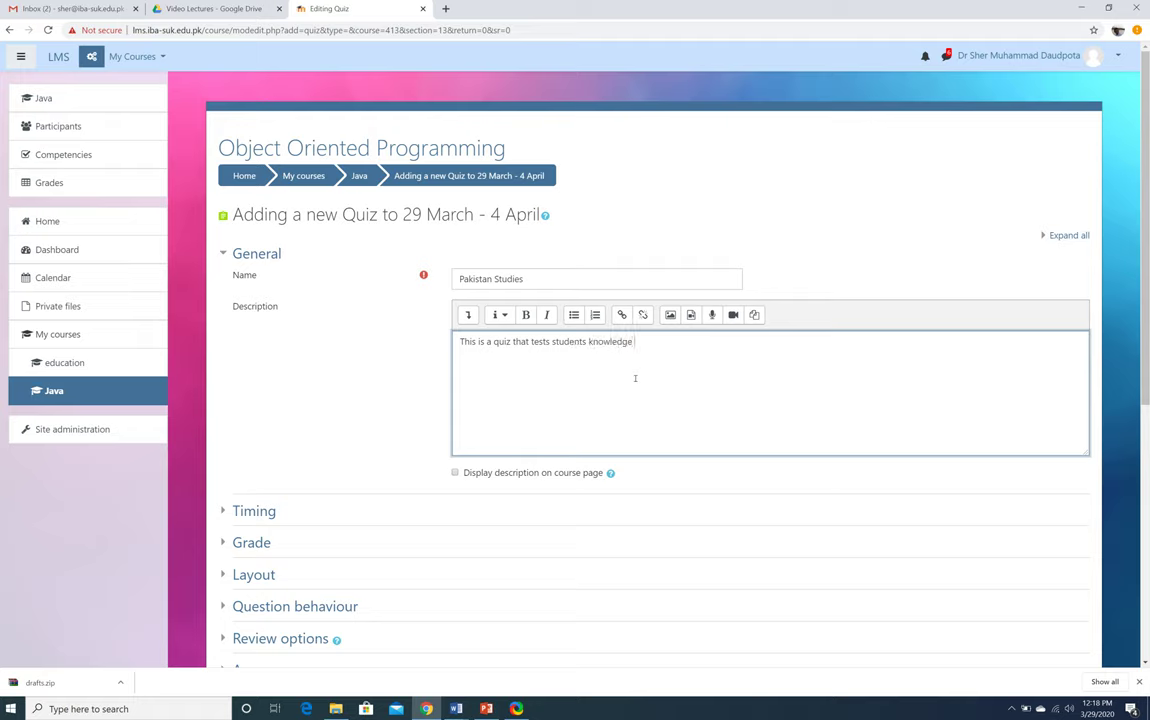
{"action": "type", "text": " about Paksitan"}
{"action": "key", "text": "BackSpace"}
{"action": "key", "text": "BackSpace"}
{"action": "key", "text": "BackSpace"}
{"action": "key", "text": "BackSpace"}
{"action": "type", "text": "istan"}
In Timing, enable the quiz opening date and set it to 30 March 2020 at 10:00
{"action": "scroll", "coordinate": [337, 453], "scroll_direction": "down", "scroll_amount": 5}
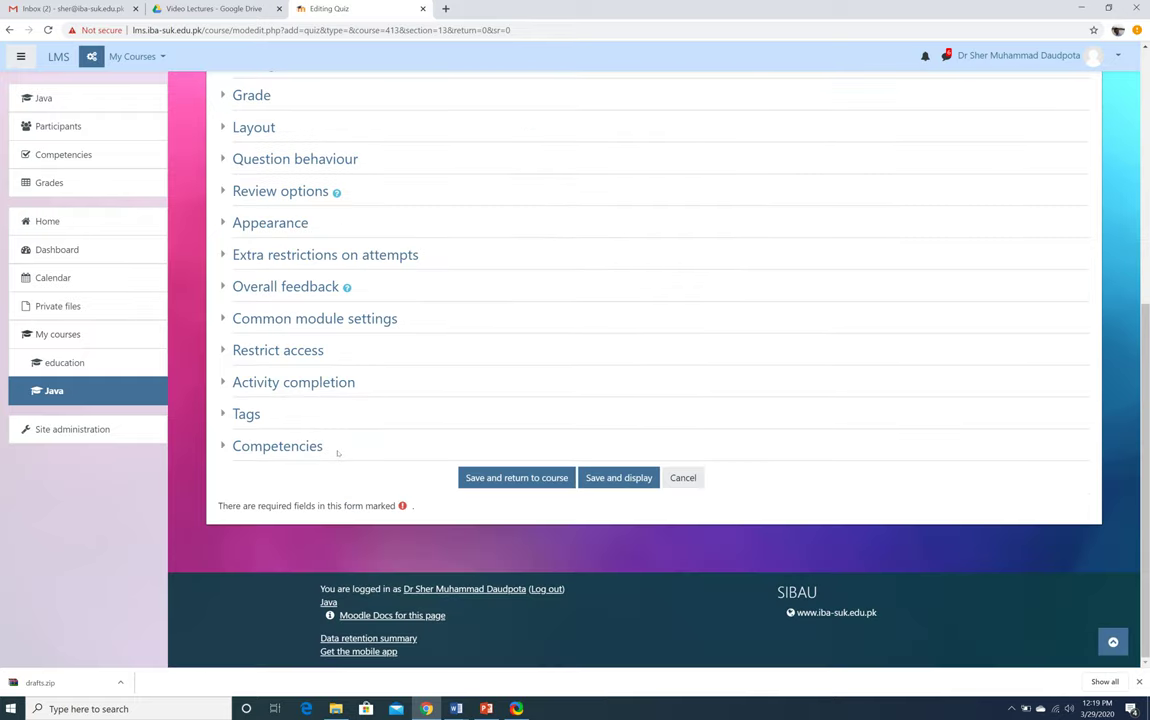
{"action": "scroll", "coordinate": [337, 453], "scroll_direction": "up", "scroll_amount": 5}
{"action": "left_click", "coordinate": [254, 484]}
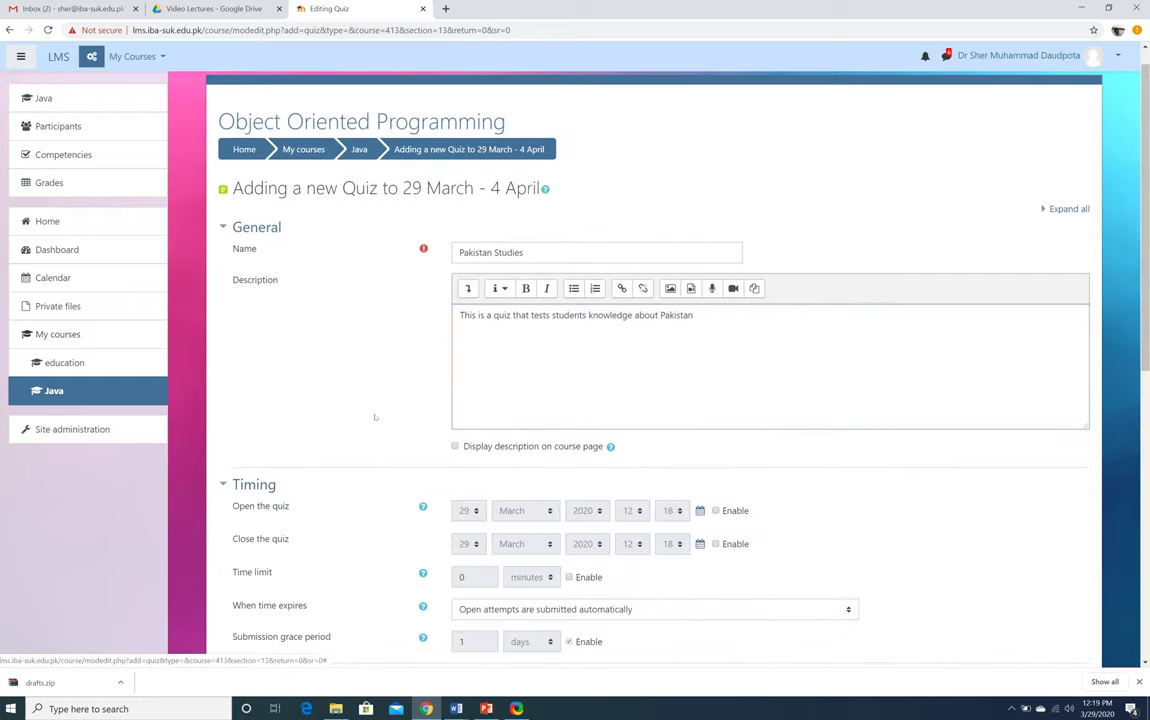
{"action": "scroll", "coordinate": [375, 417], "scroll_direction": "down", "scroll_amount": 2}
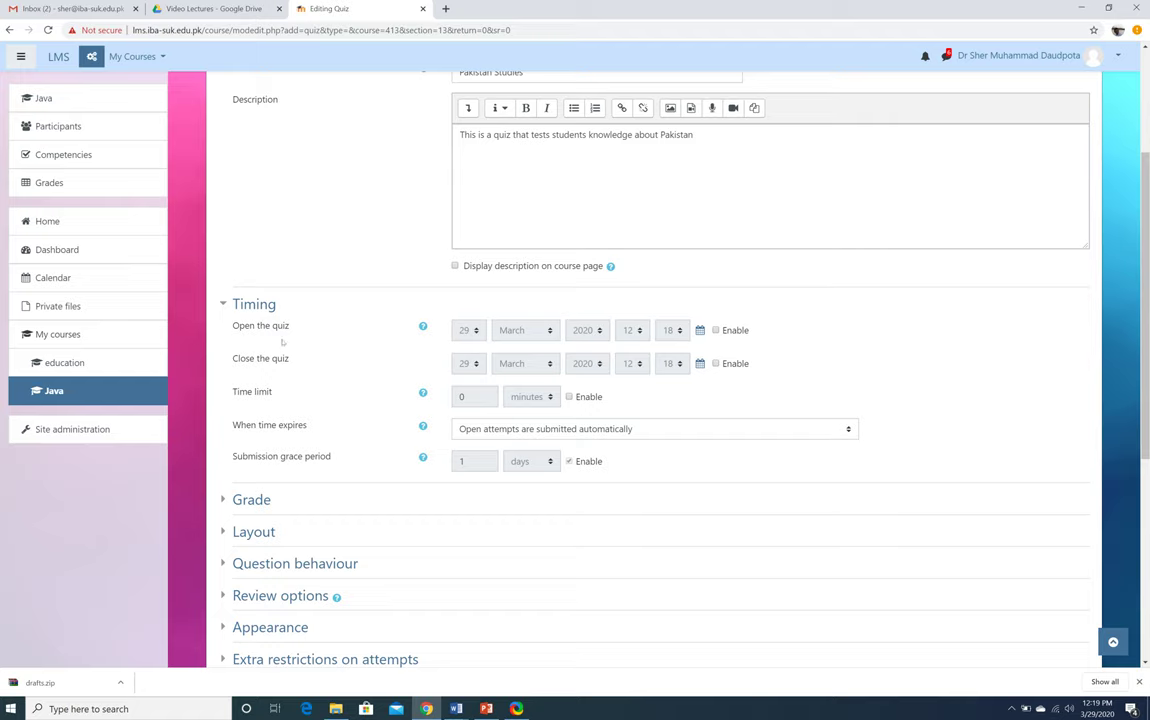
{"action": "left_click", "coordinate": [716, 330]}
{"action": "left_click", "coordinate": [466, 330]}
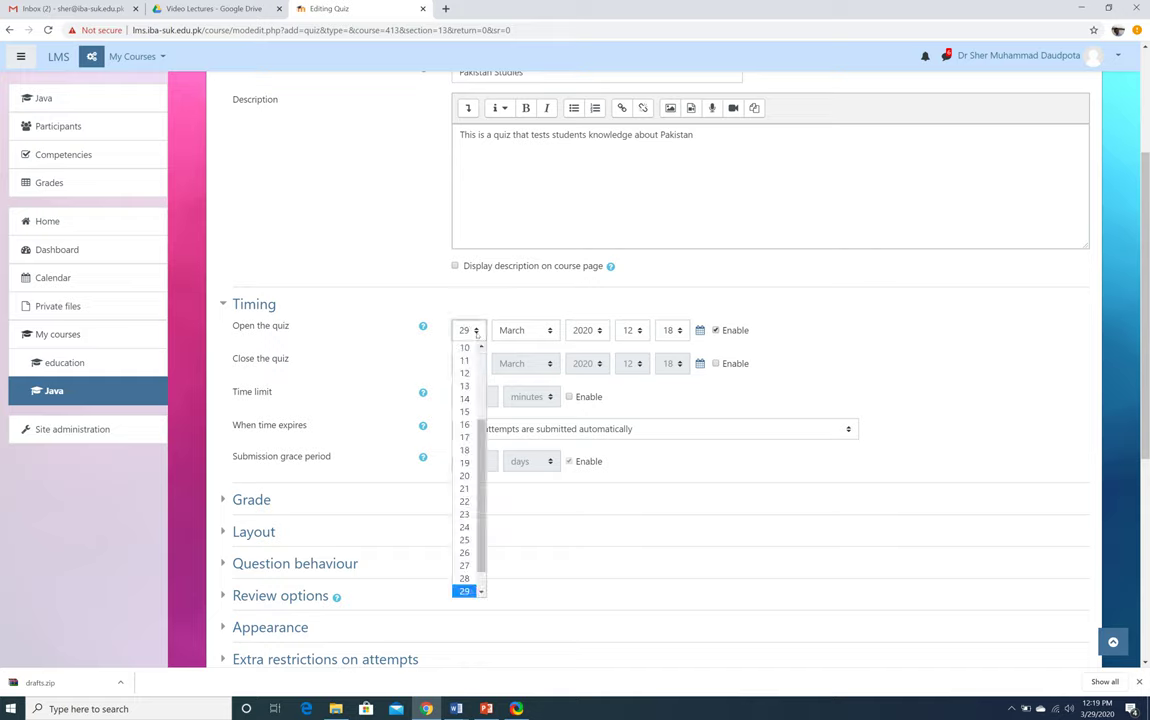
{"action": "scroll", "coordinate": [466, 455], "scroll_direction": "up", "scroll_amount": 2}
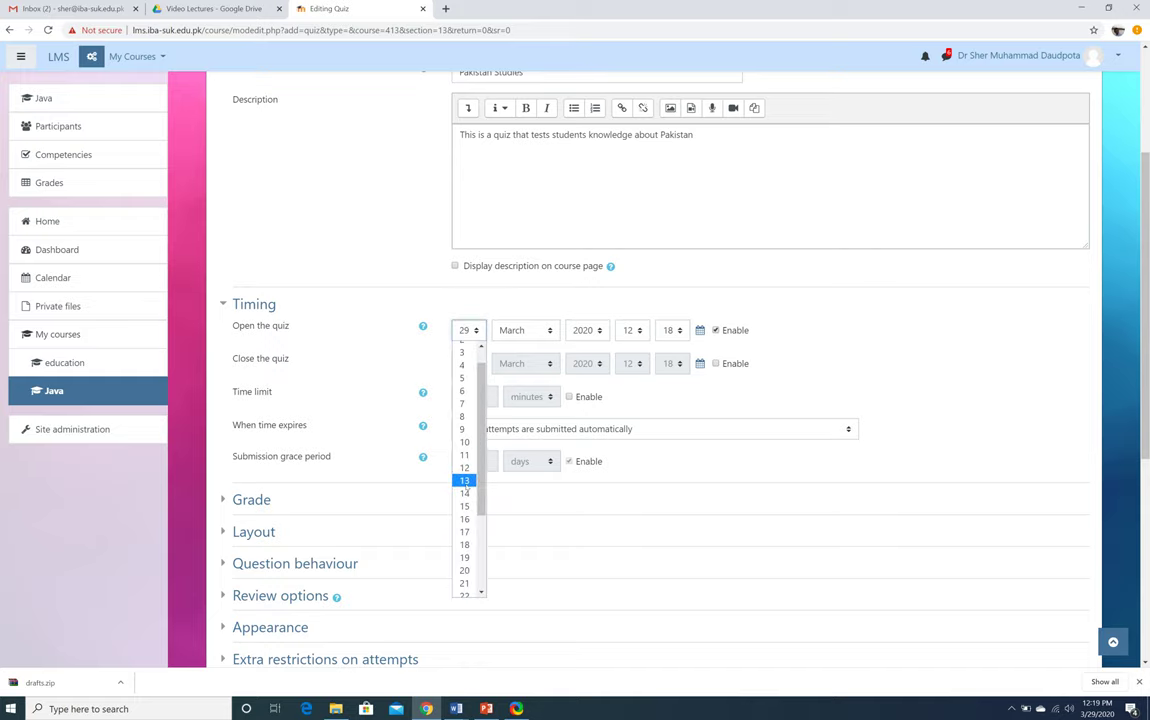
{"action": "scroll", "coordinate": [465, 568], "scroll_direction": "down", "scroll_amount": 2}
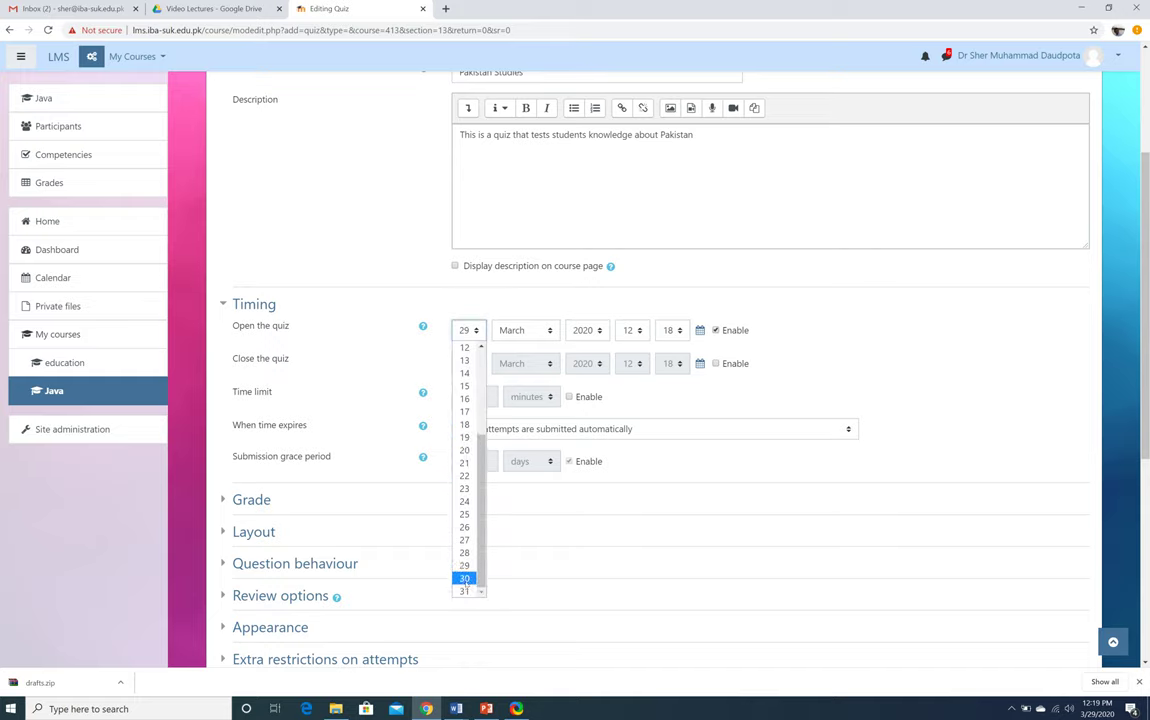
{"action": "left_click", "coordinate": [465, 590]}
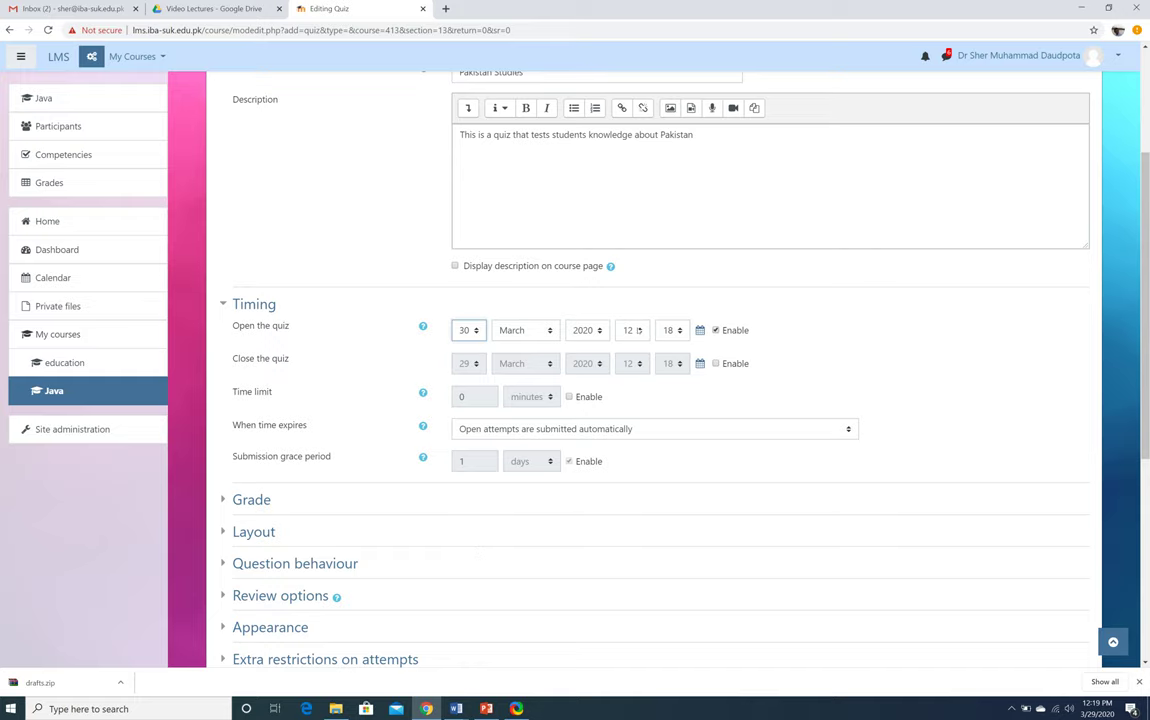
{"action": "left_click", "coordinate": [640, 355]}
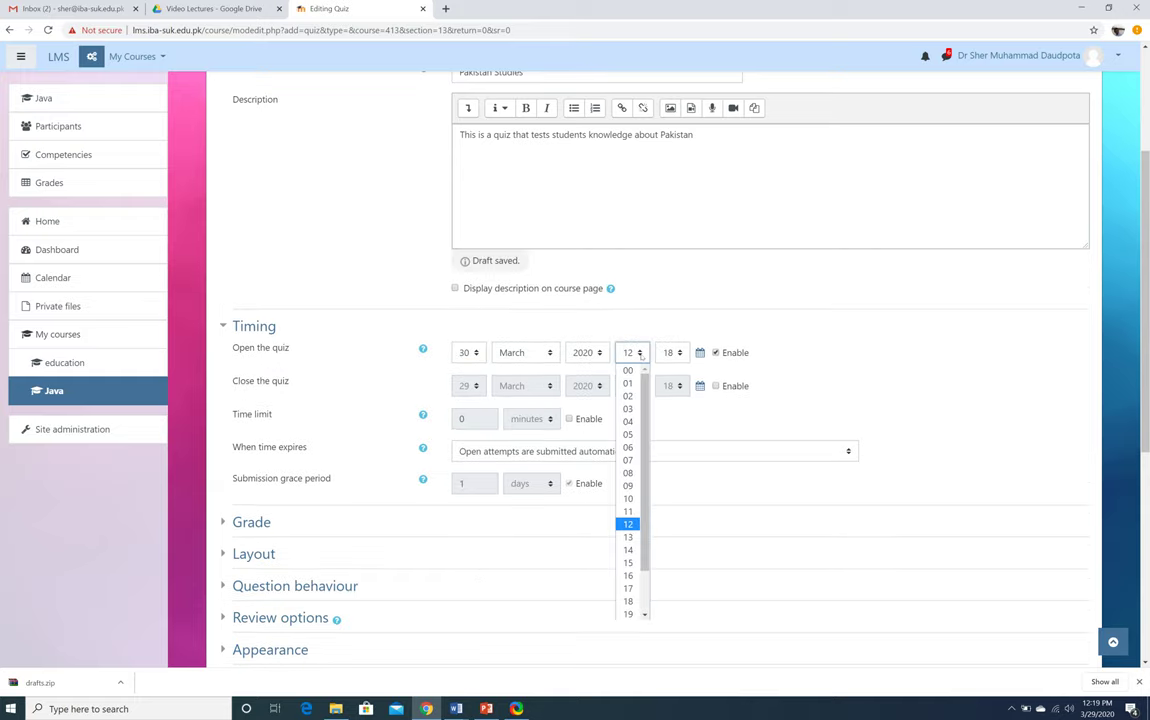
{"action": "scroll", "coordinate": [641, 356], "scroll_direction": "down", "scroll_amount": 2}
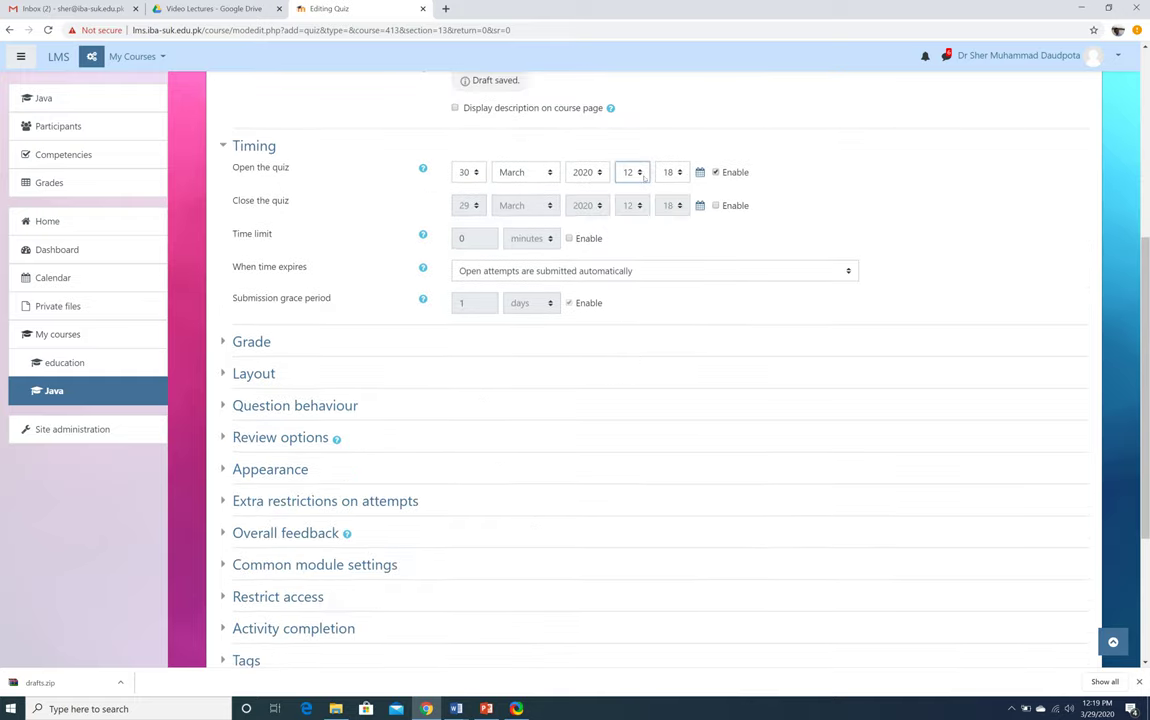
{"action": "left_click", "coordinate": [645, 175]}
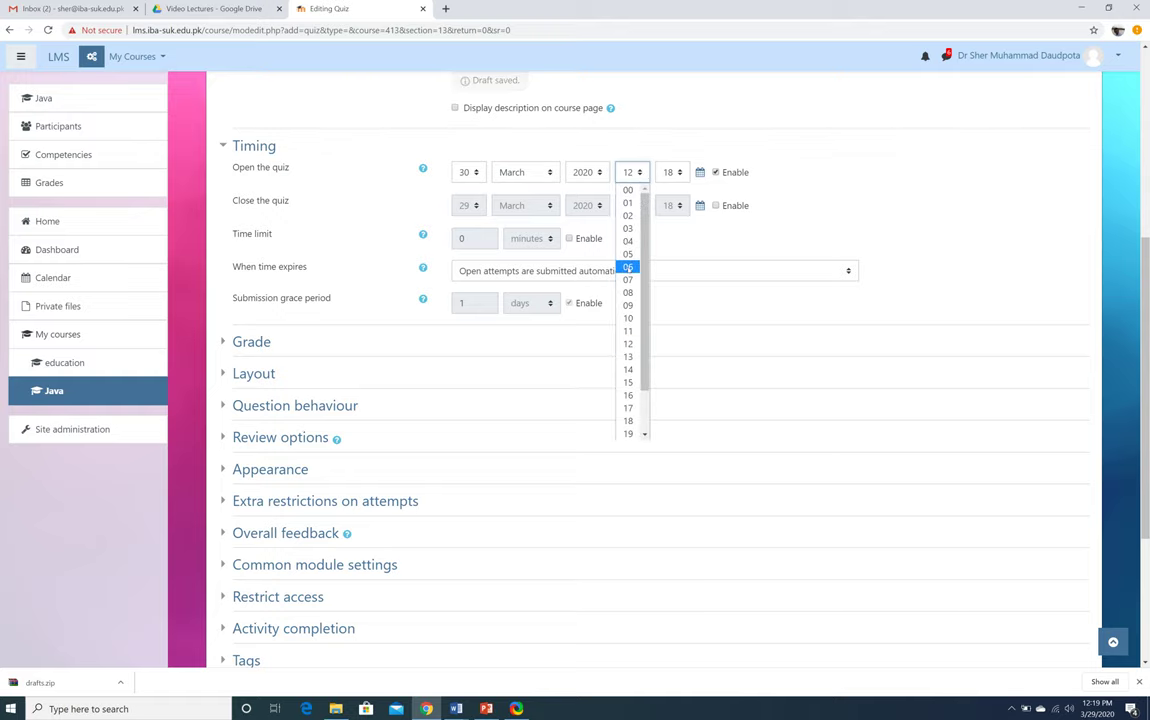
{"action": "scroll", "coordinate": [628, 280], "scroll_direction": "down", "scroll_amount": 2}
{"action": "scroll", "coordinate": [628, 267], "scroll_direction": "up", "scroll_amount": 1}
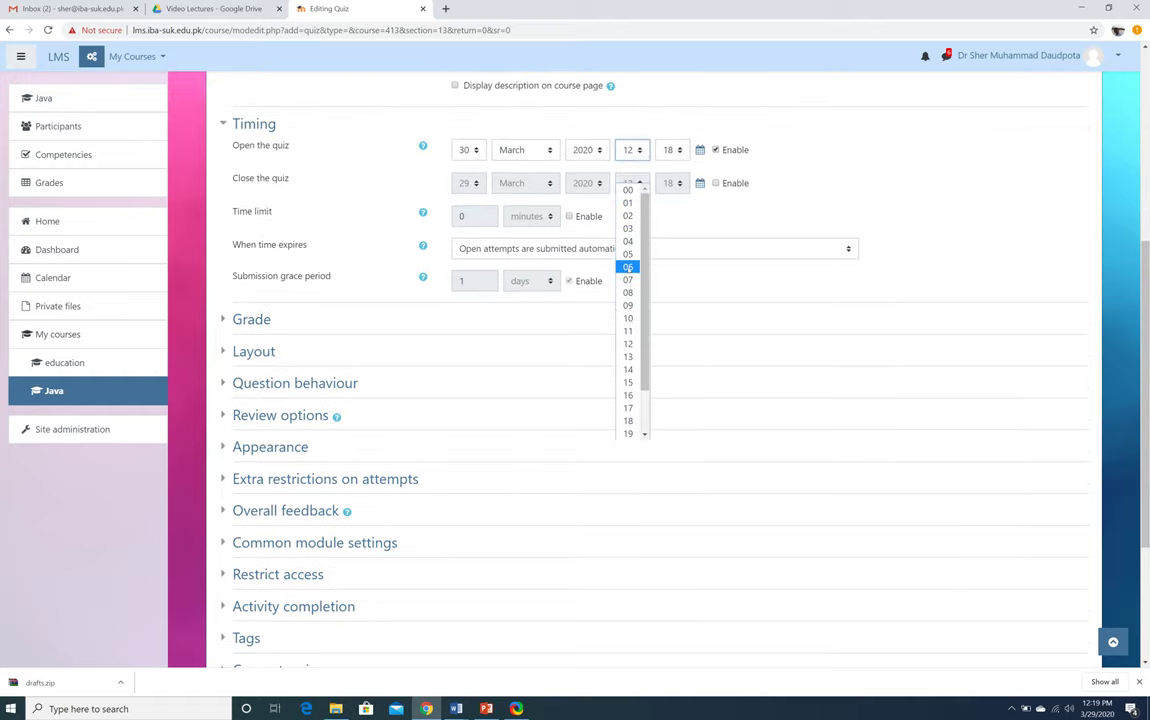
{"action": "left_click", "coordinate": [628, 318]}
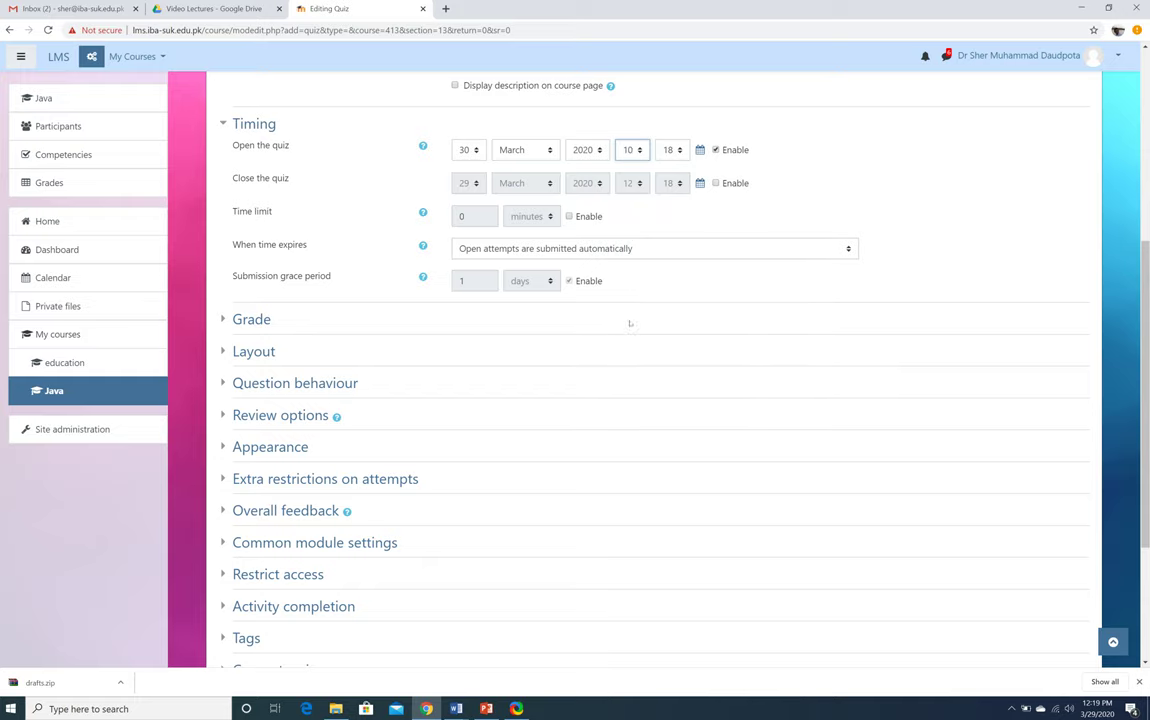
{"action": "left_click", "coordinate": [672, 150]}
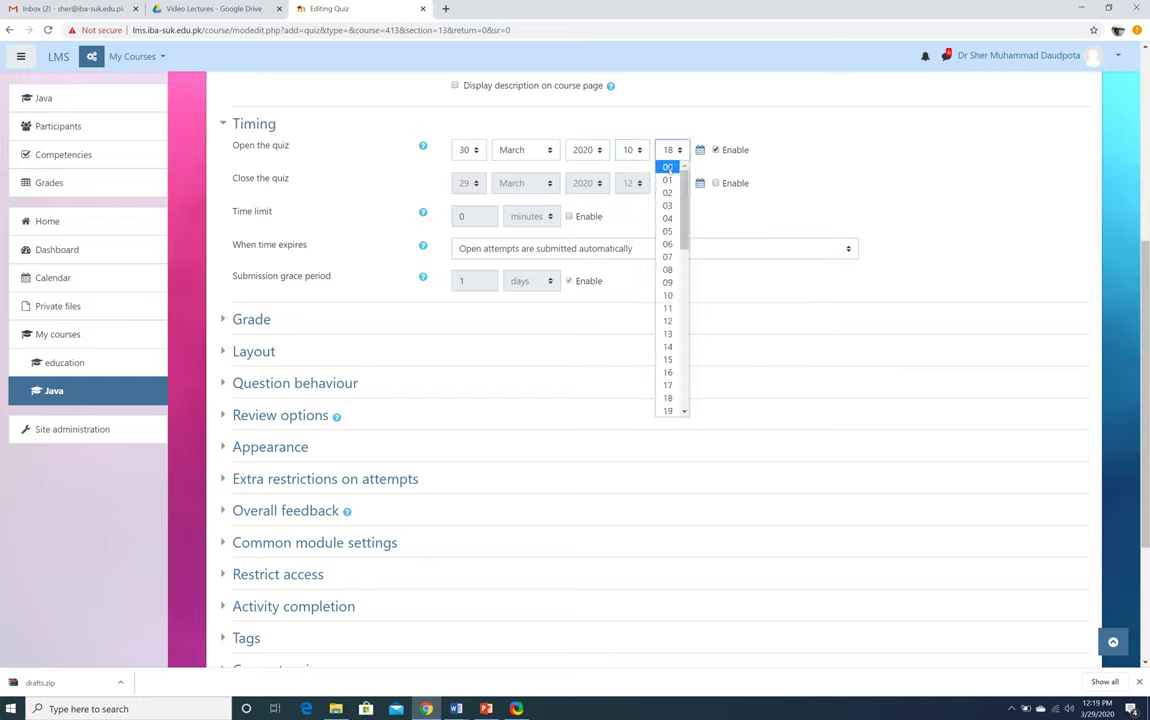
{"action": "left_click", "coordinate": [667, 166]}
Enable the close date at 30 March 2020, 11:00, and turn on the time limit
{"action": "left_click", "coordinate": [715, 183]}
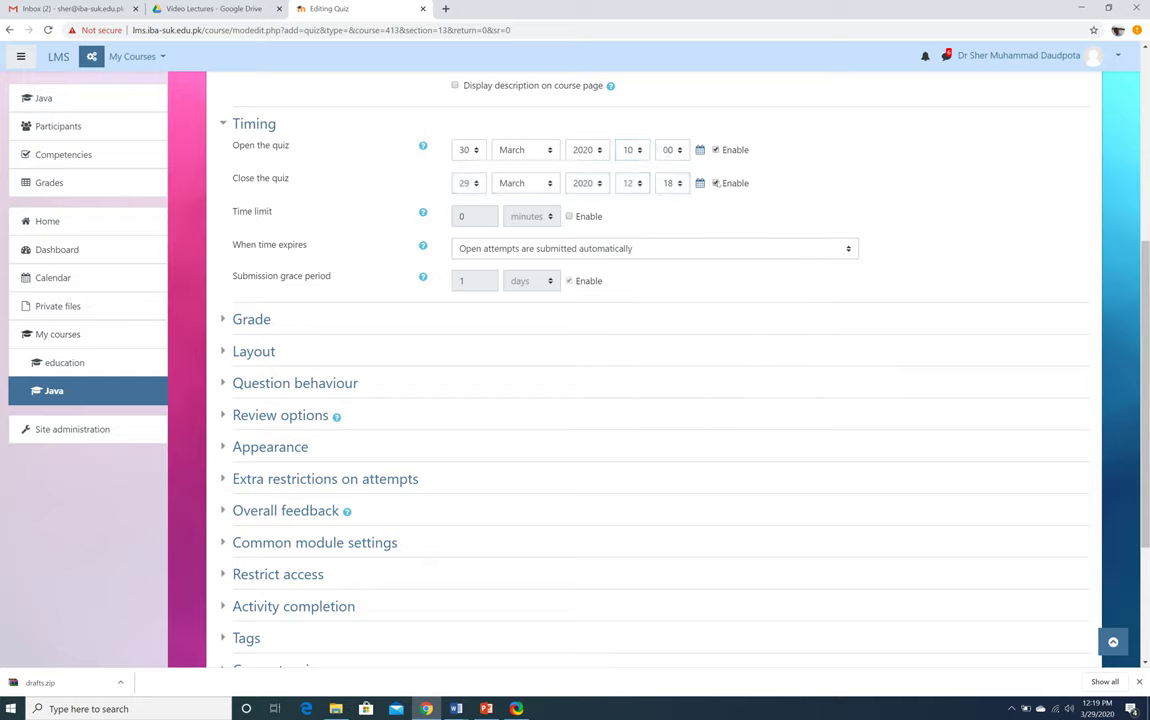
{"action": "left_click", "coordinate": [476, 184]}
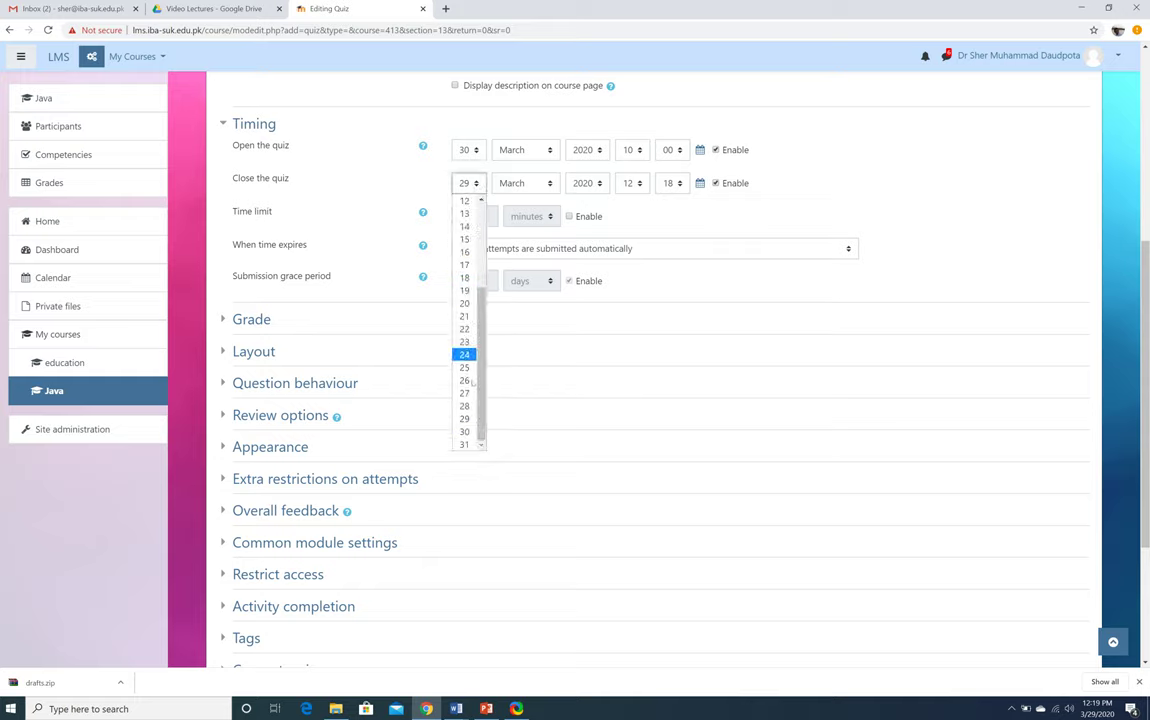
{"action": "scroll", "coordinate": [465, 430], "scroll_direction": "down", "scroll_amount": 1}
{"action": "left_click", "coordinate": [465, 431]}
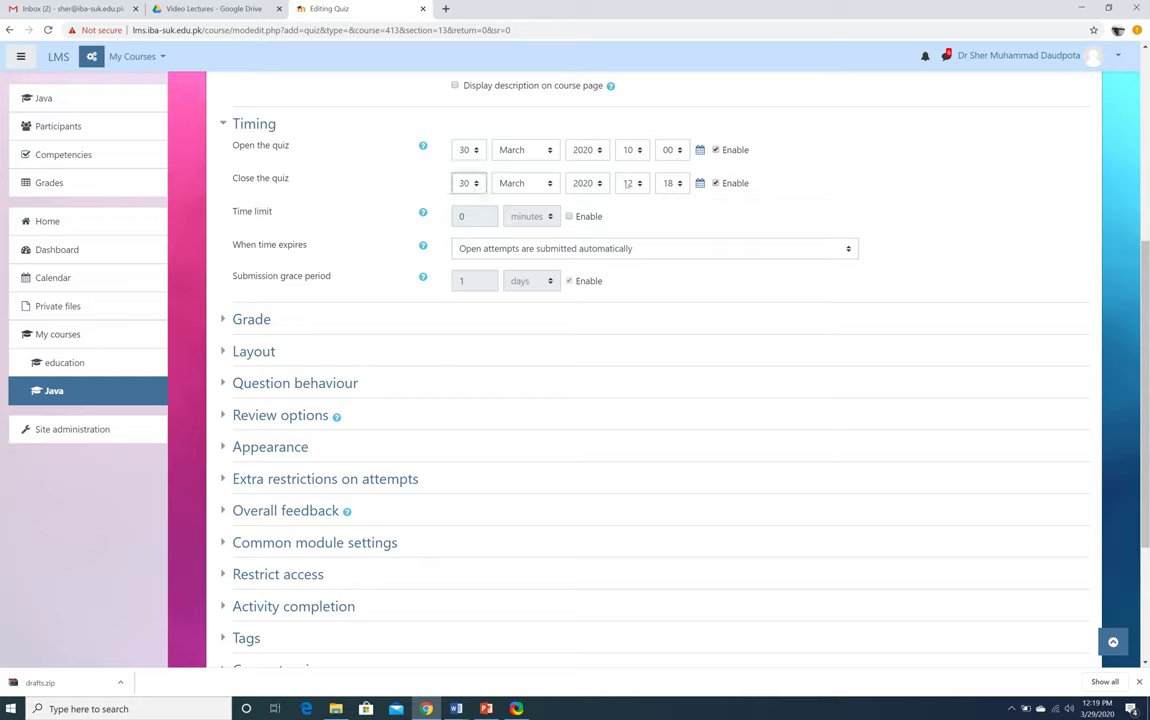
{"action": "left_click", "coordinate": [640, 185]}
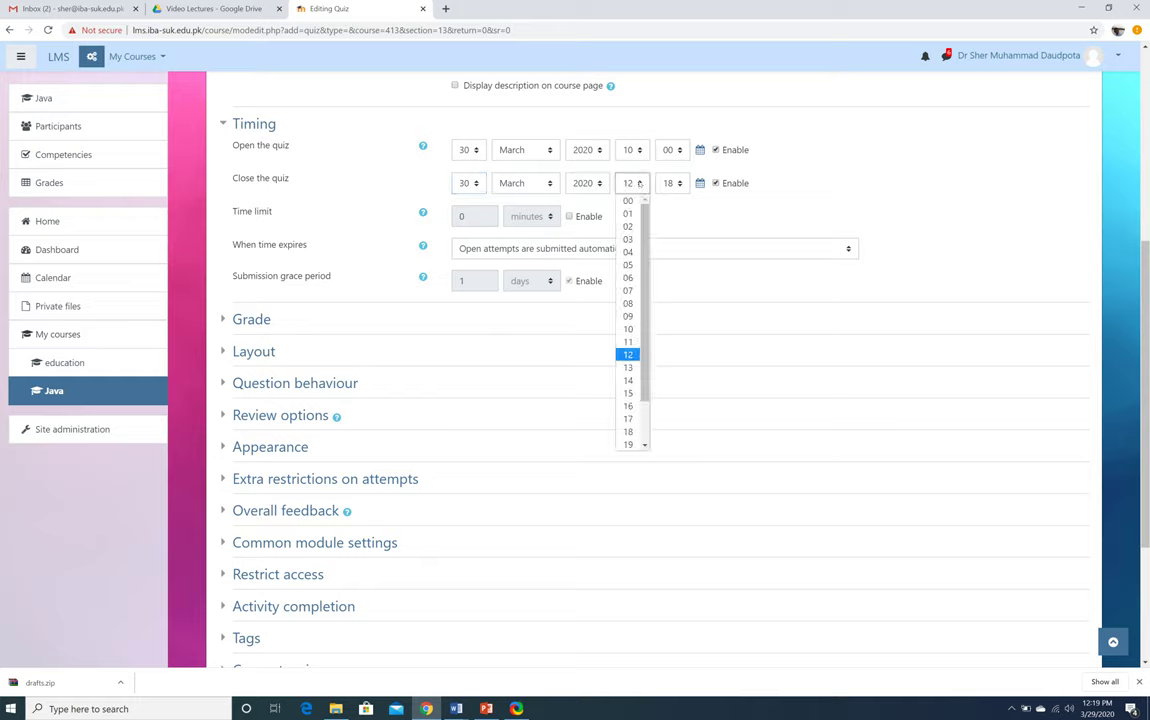
{"action": "left_click", "coordinate": [628, 342]}
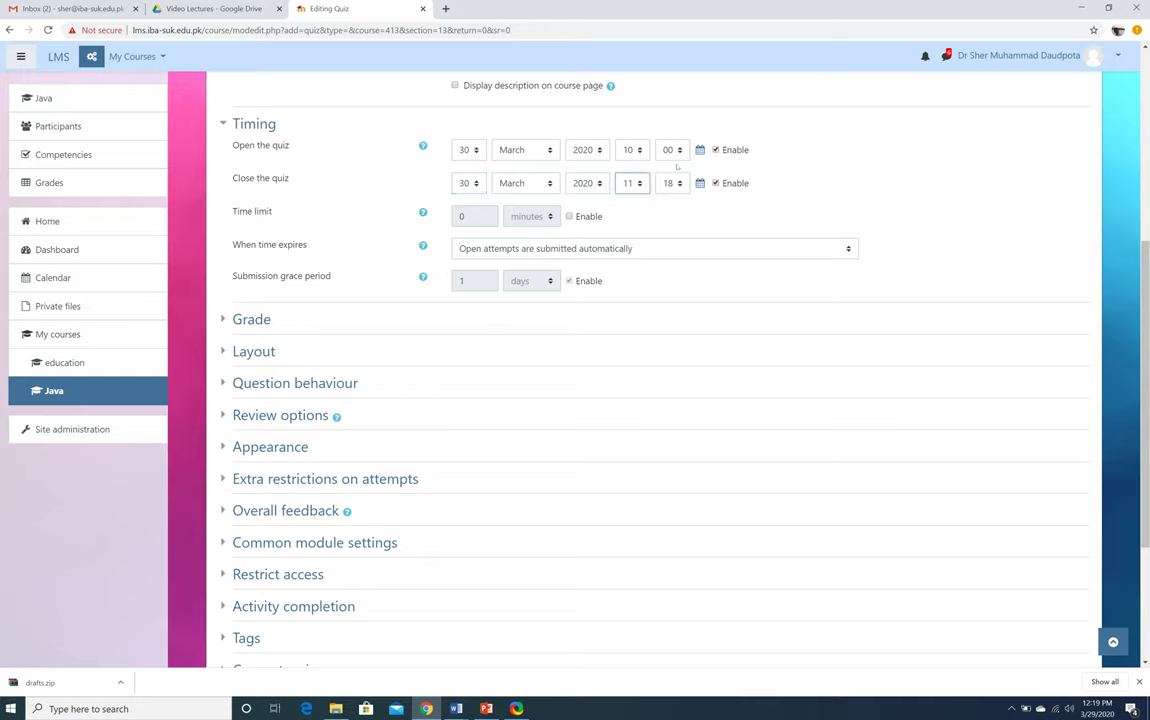
{"action": "left_click", "coordinate": [672, 183]}
{"action": "left_click", "coordinate": [668, 202]}
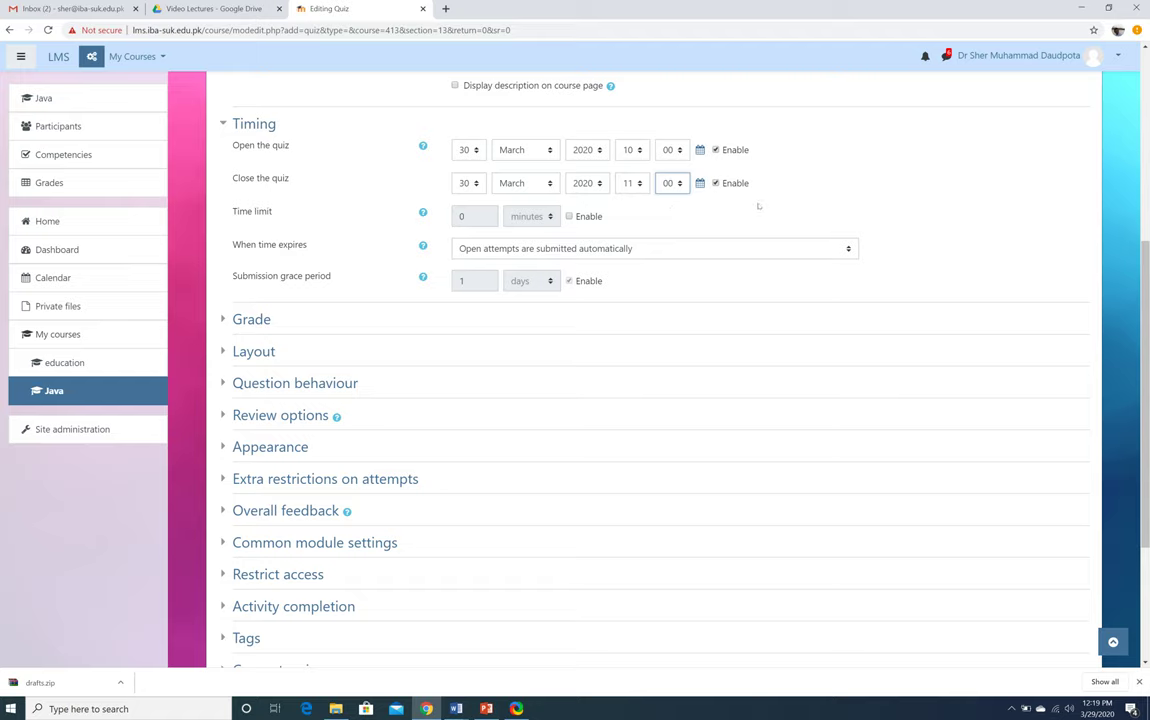
{"action": "left_click", "coordinate": [569, 216]}
{"action": "double_click", "coordinate": [466, 216]}
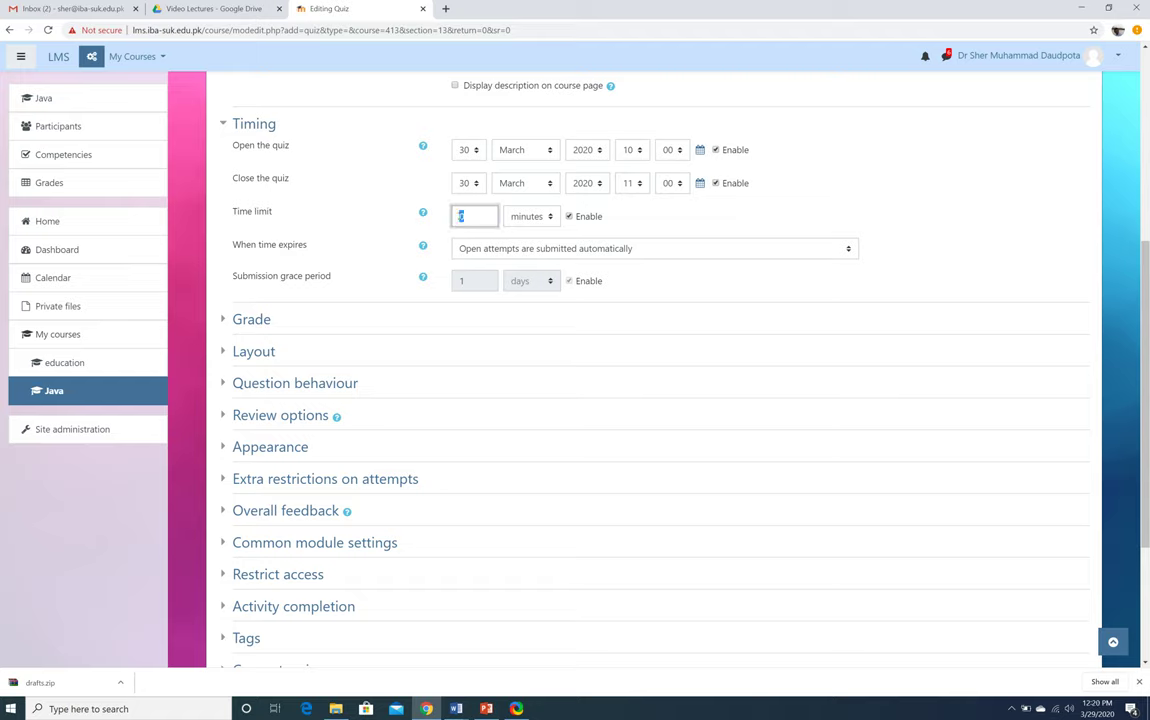
Enter a 10-minute time limit and untick 'Right answer' under 'After the quiz is closed'
{"action": "type", "text": "10"}
{"action": "left_click", "coordinate": [889, 240]}
{"action": "left_click", "coordinate": [251, 319]}
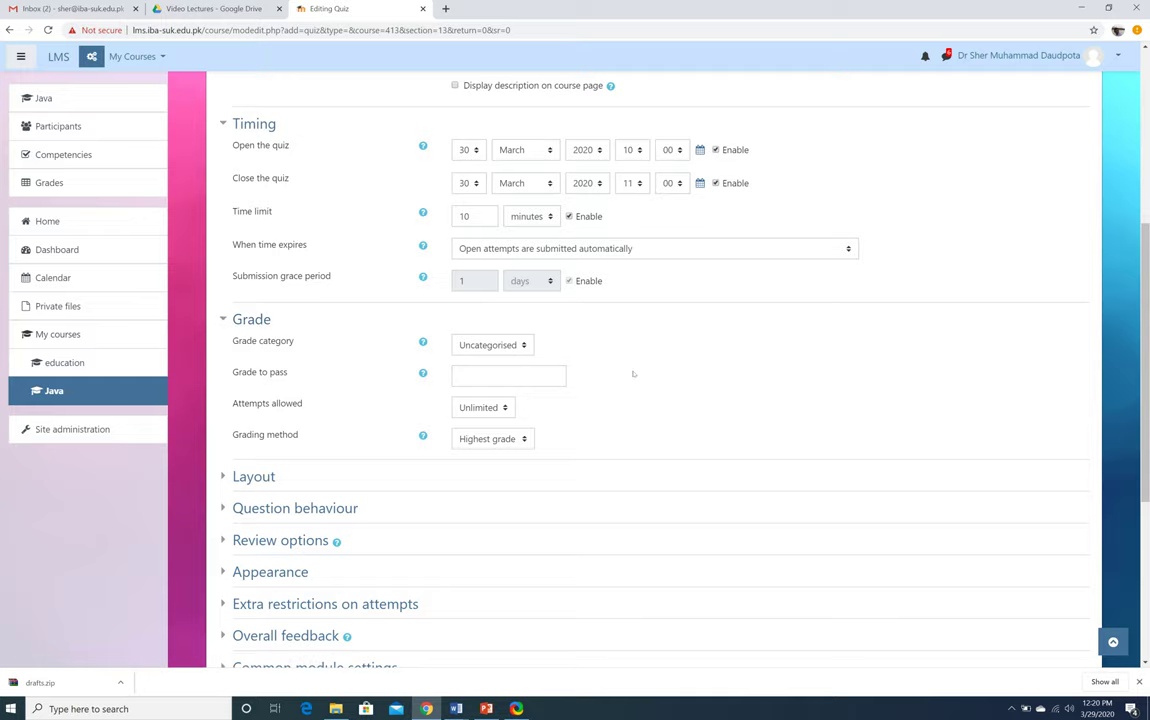
{"action": "scroll", "coordinate": [633, 374], "scroll_direction": "down", "scroll_amount": 5}
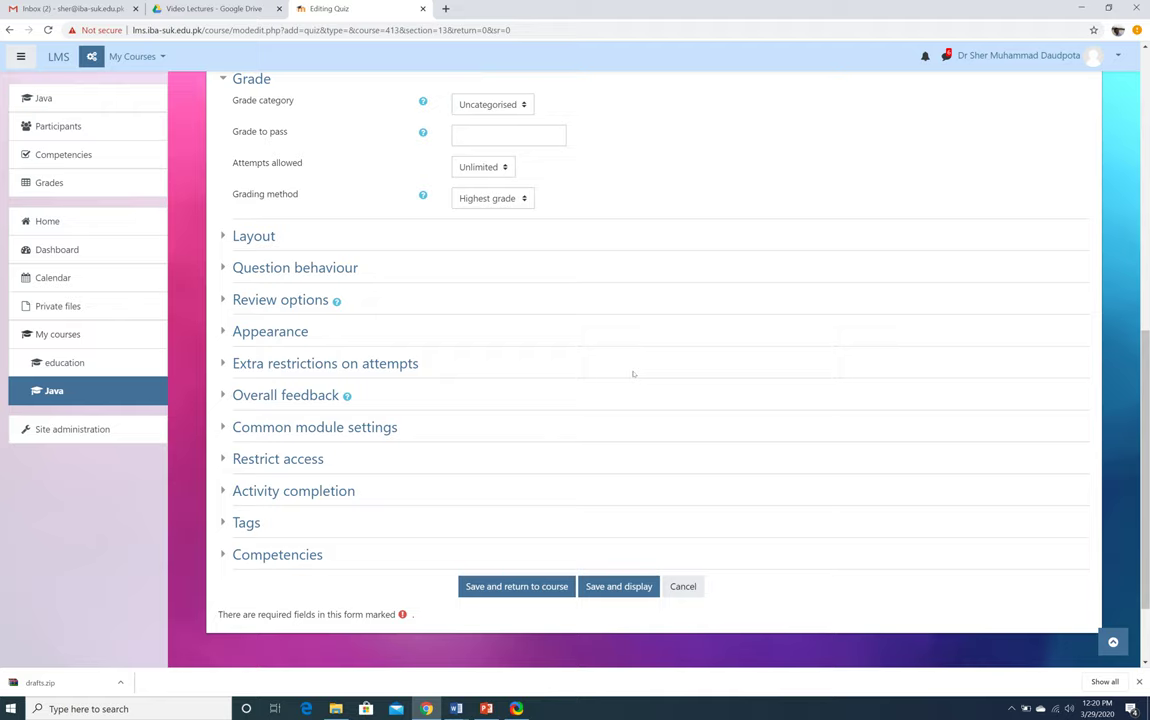
{"action": "left_click", "coordinate": [224, 300]}
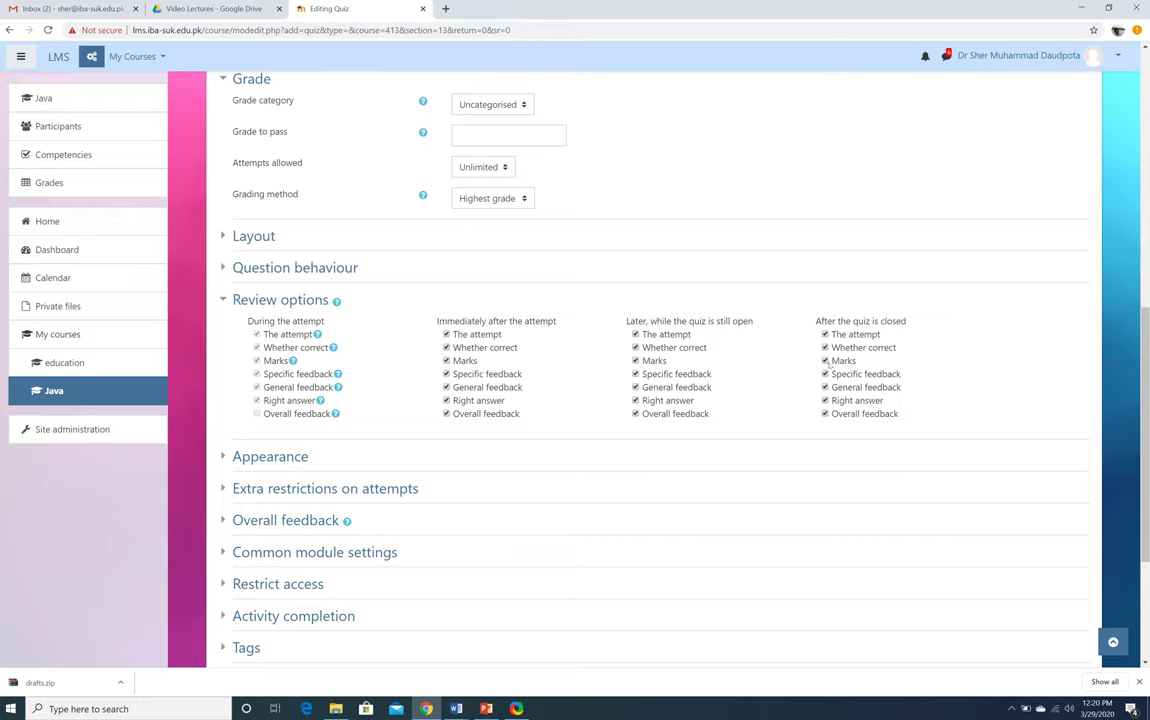
{"action": "scroll", "coordinate": [831, 366], "scroll_direction": "down", "scroll_amount": 2}
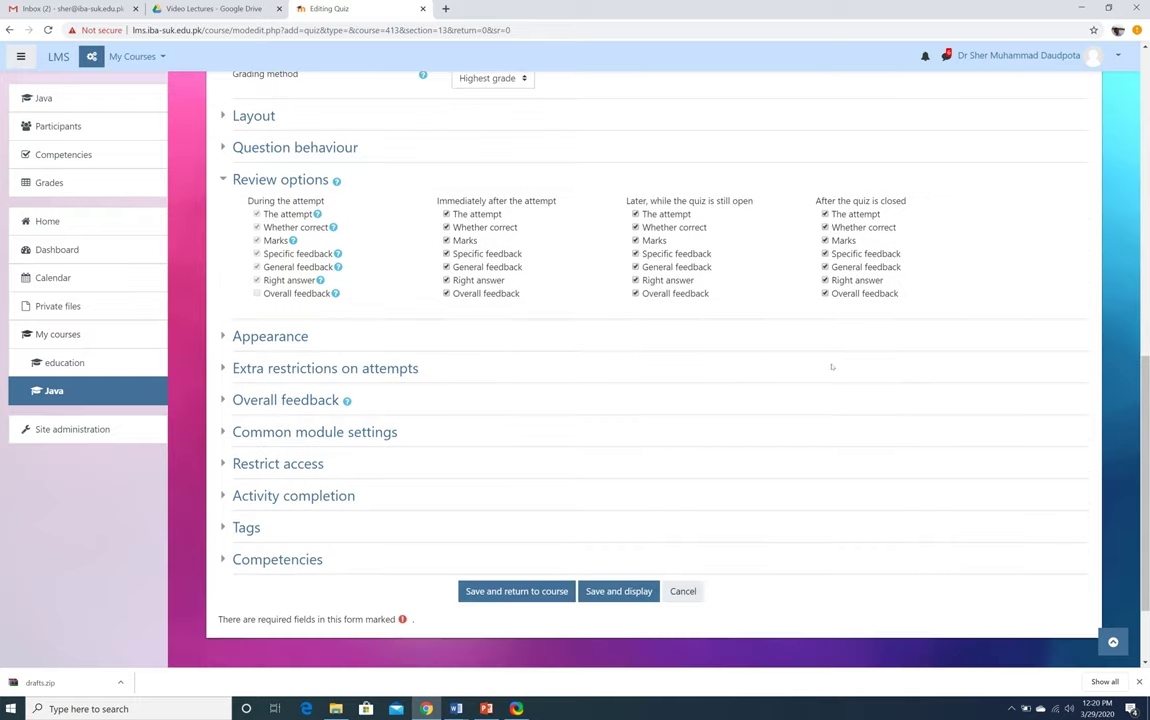
{"action": "scroll", "coordinate": [831, 366], "scroll_direction": "down", "scroll_amount": 2}
{"action": "scroll", "coordinate": [831, 366], "scroll_direction": "up", "scroll_amount": 2}
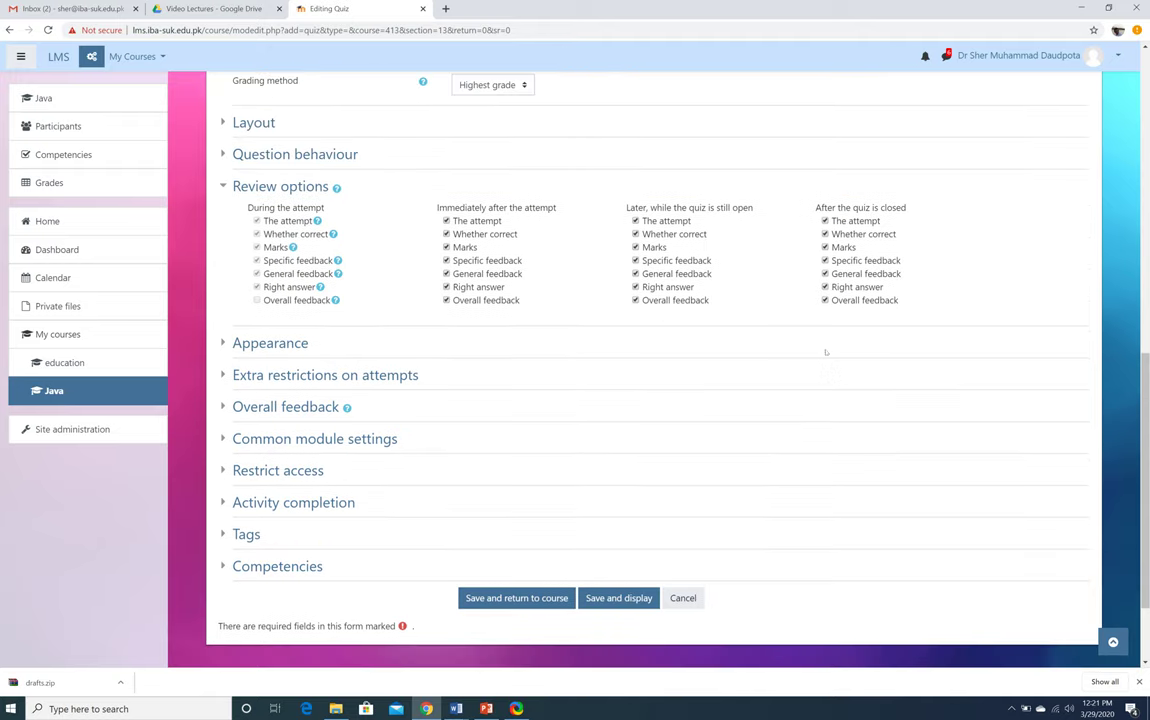
{"action": "left_click", "coordinate": [824, 287]}
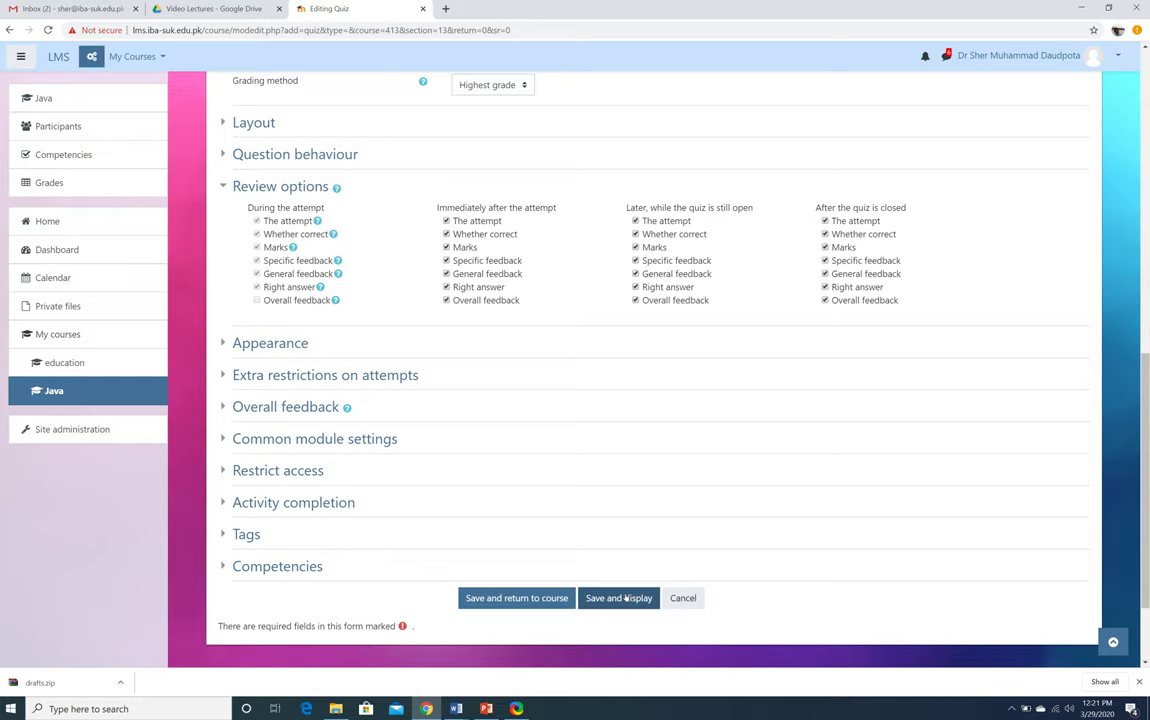
Save and display the quiz, then open Edit quiz showing 0 questions
{"action": "left_click", "coordinate": [626, 598]}
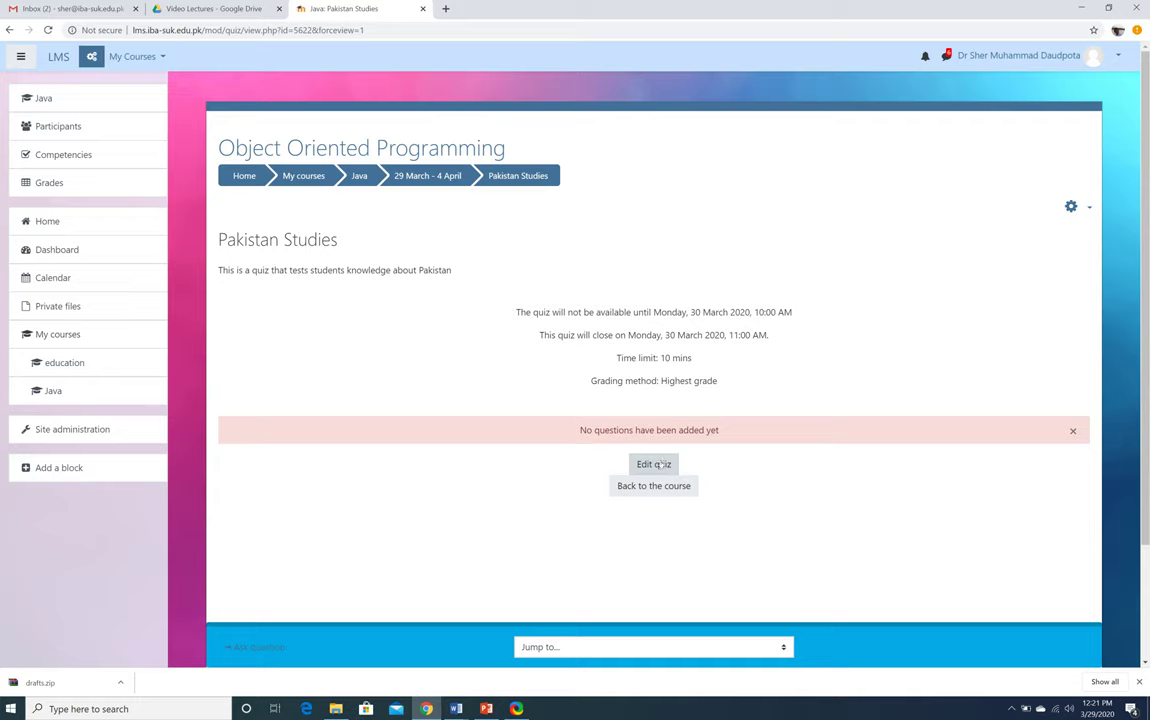
{"action": "left_click", "coordinate": [661, 464]}
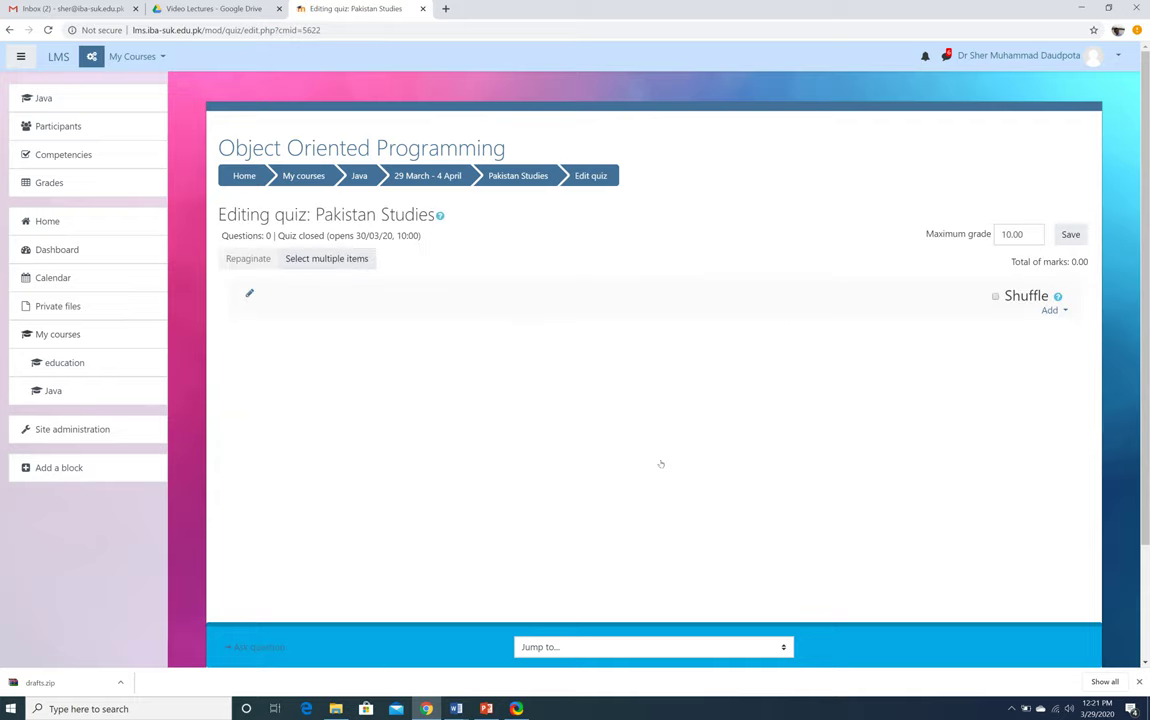
Tick Shuffle and start adding a new Multiple choice question
{"action": "left_click", "coordinate": [995, 297]}
{"action": "left_click", "coordinate": [1050, 311]}
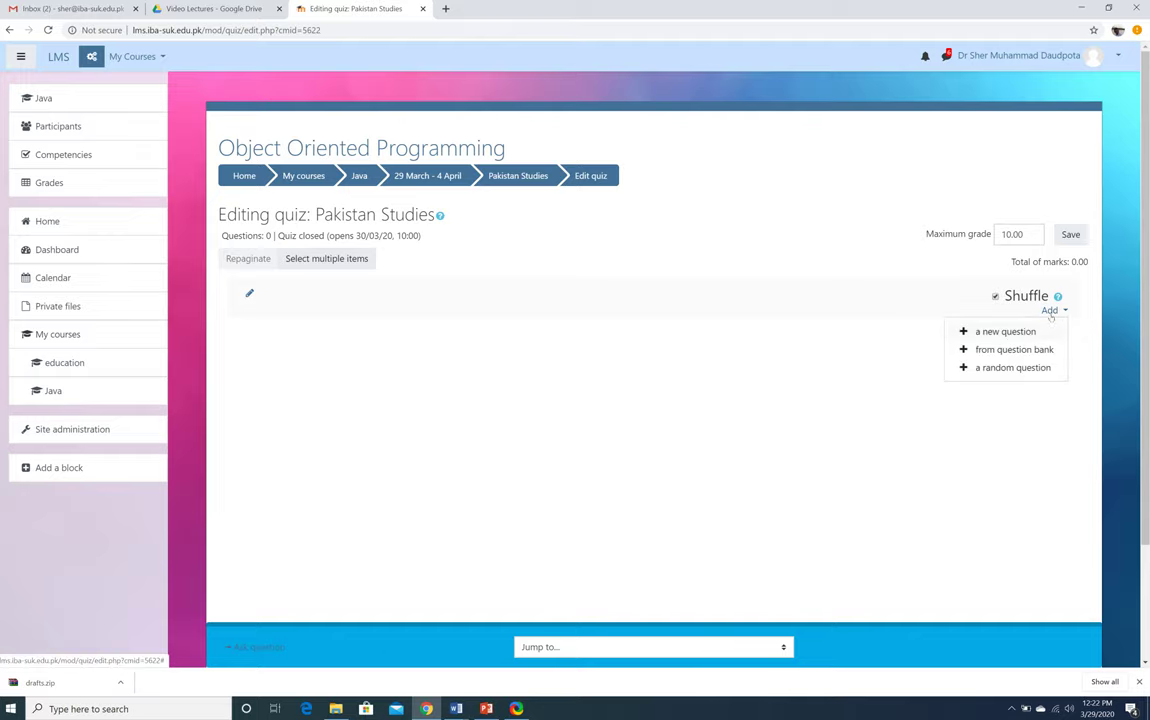
{"action": "left_click", "coordinate": [996, 333]}
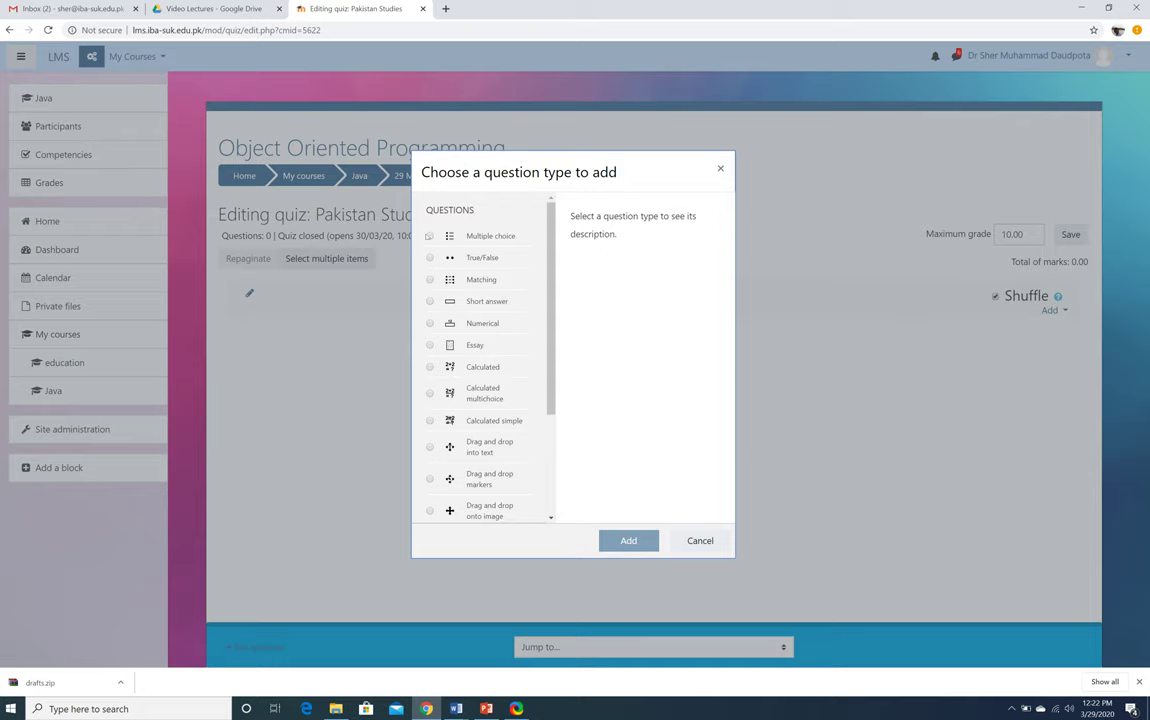
{"action": "left_click", "coordinate": [429, 236]}
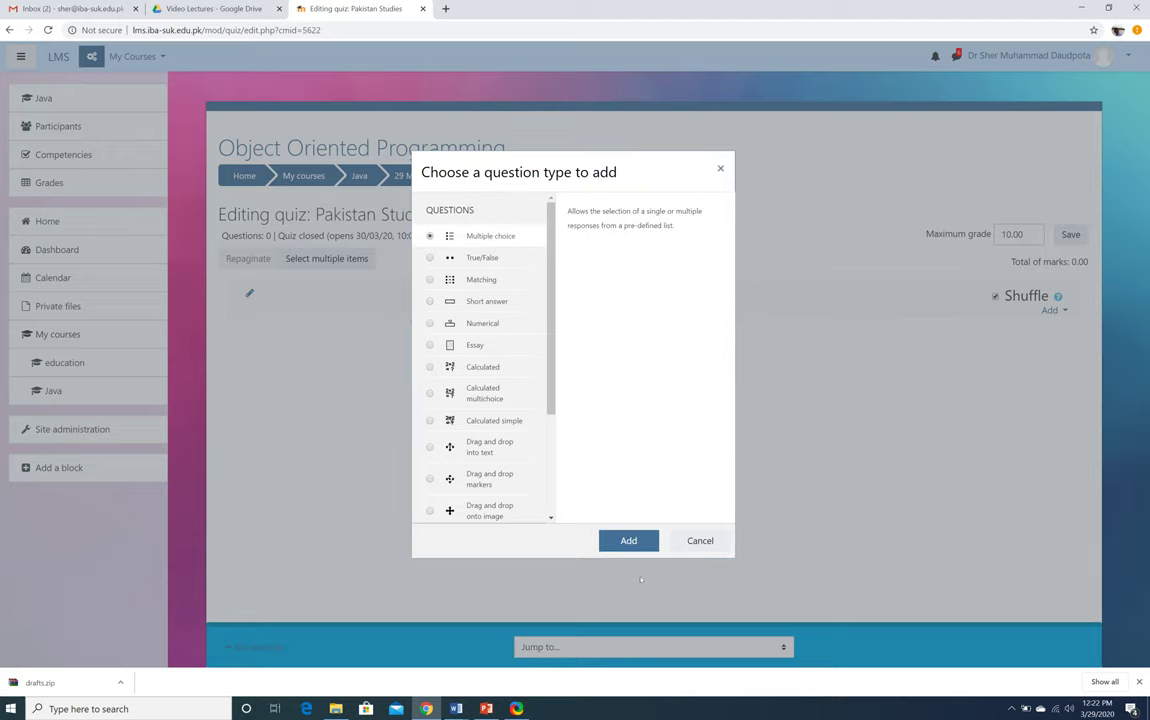
{"action": "left_click", "coordinate": [626, 541]}
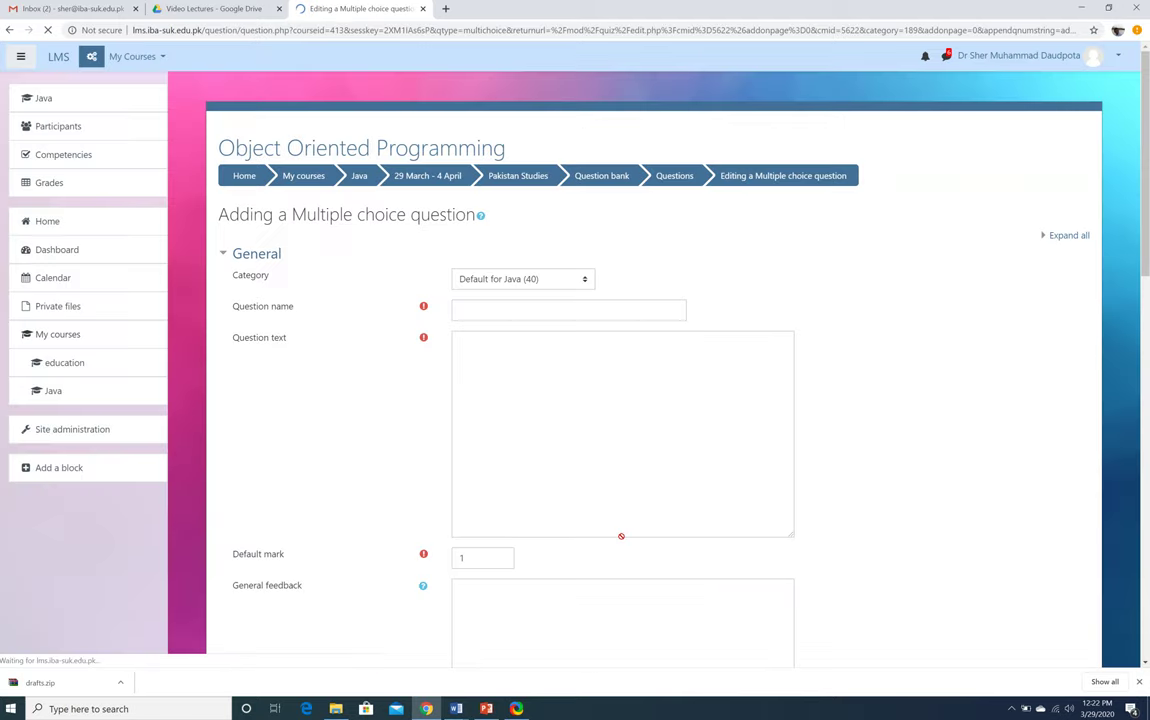
{"action": "left_click", "coordinate": [488, 309]}
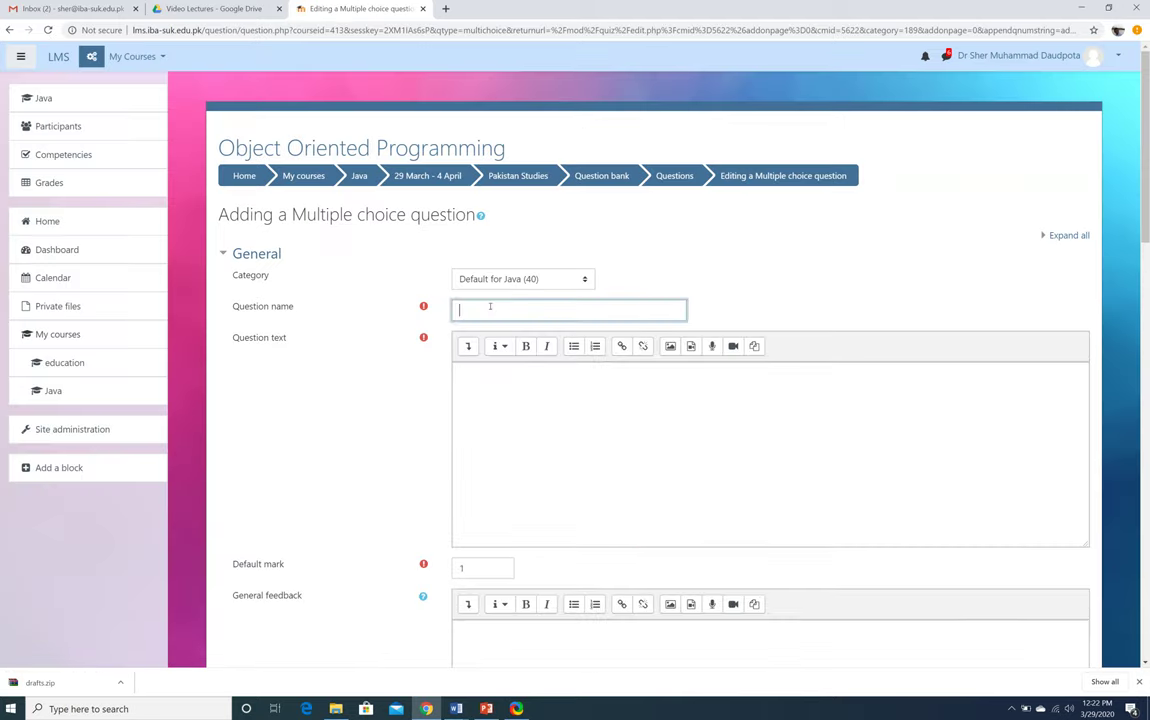
Name the question '1' with text 'What is capital city of Pakistan?'
{"action": "type", "text": "1"}
{"action": "left_click", "coordinate": [517, 405]}
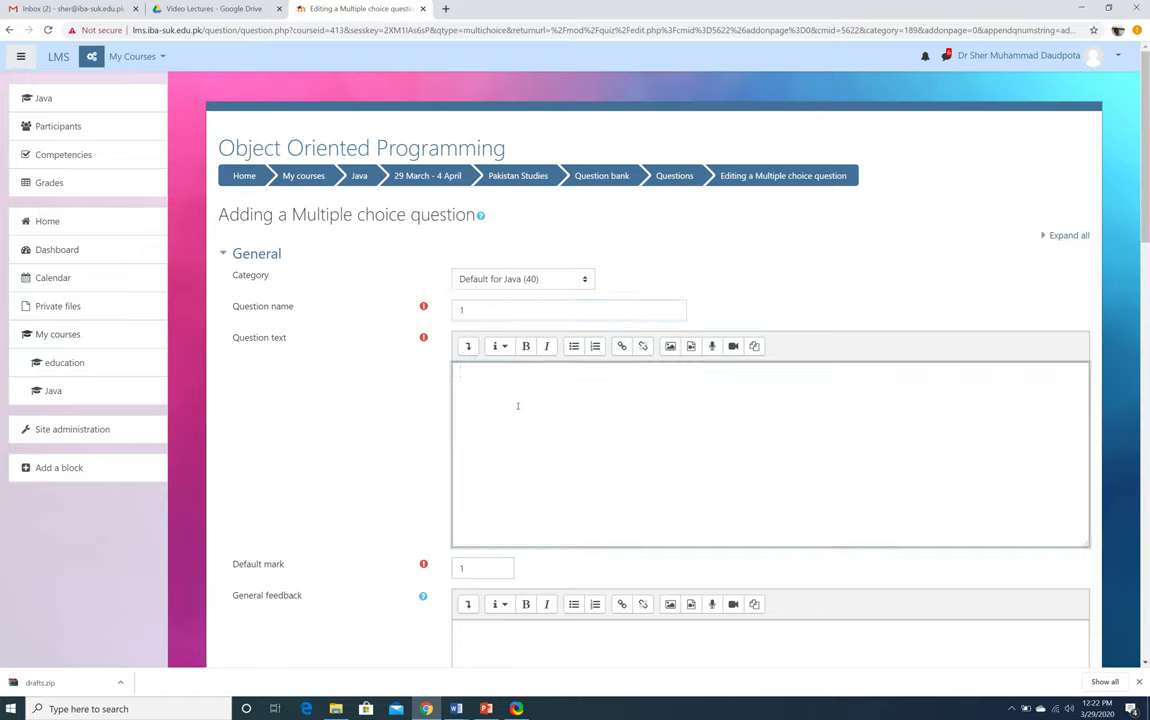
{"action": "type", "text": "What is capital city of Pakistan?"}
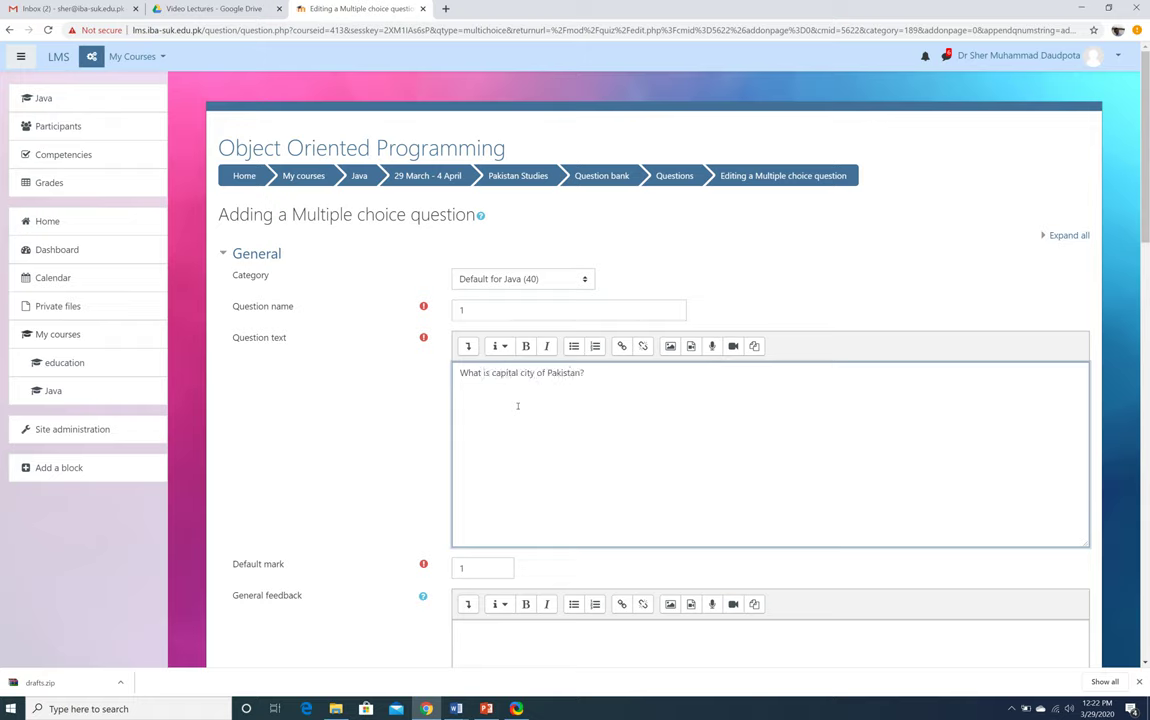
{"action": "scroll", "coordinate": [327, 443], "scroll_direction": "down", "scroll_amount": 3}
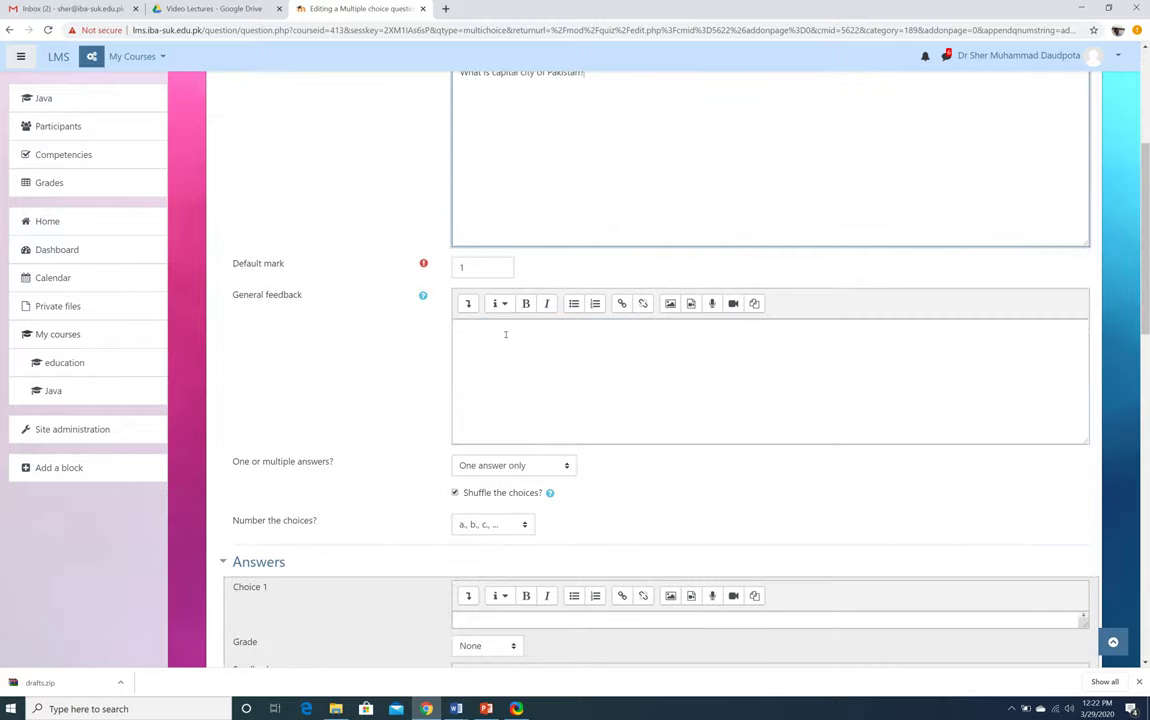
{"action": "scroll", "coordinate": [392, 469], "scroll_direction": "down", "scroll_amount": 3}
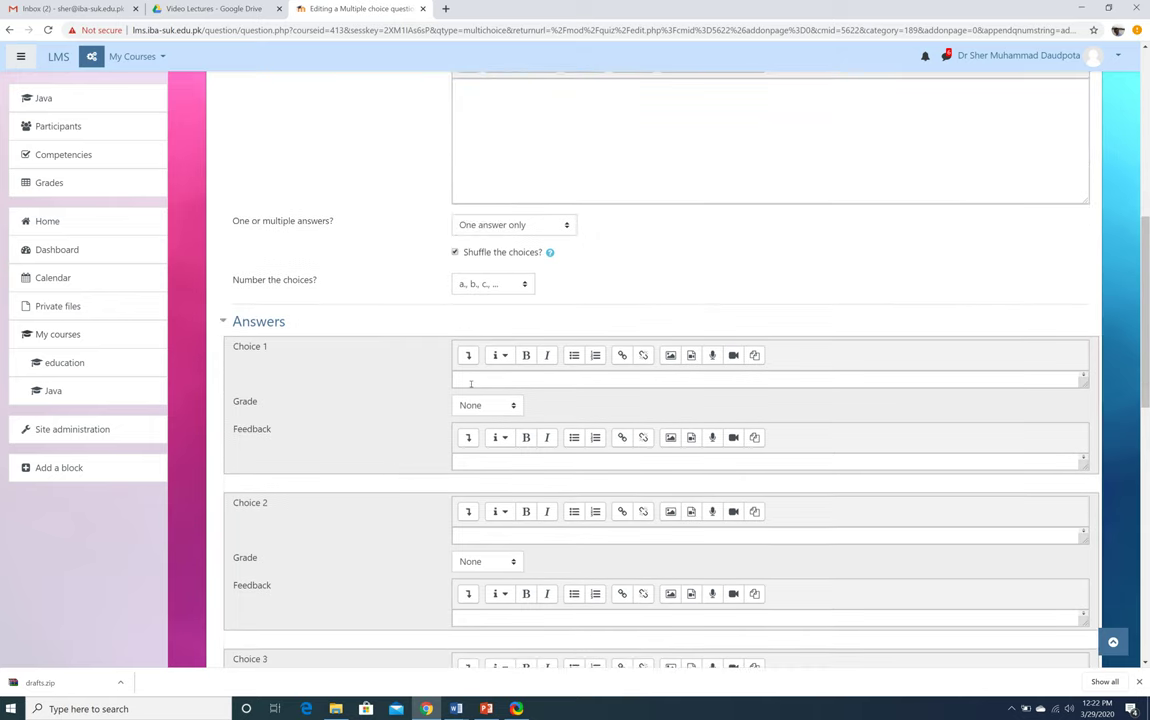
Enter answer choices Karachi, Islamabad, Nasarpur and Hyderabad
{"action": "left_click", "coordinate": [471, 381]}
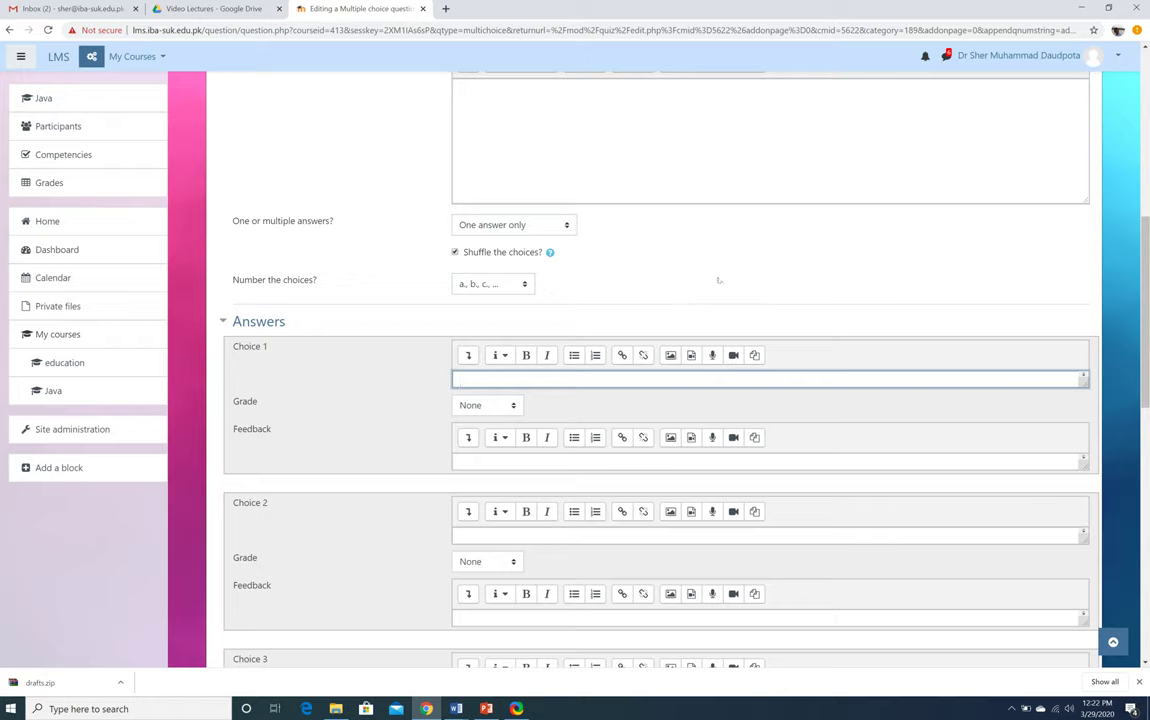
{"action": "type", "text": "Karachi"}
{"action": "left_click", "coordinate": [477, 533]}
{"action": "type", "text": "Is"}
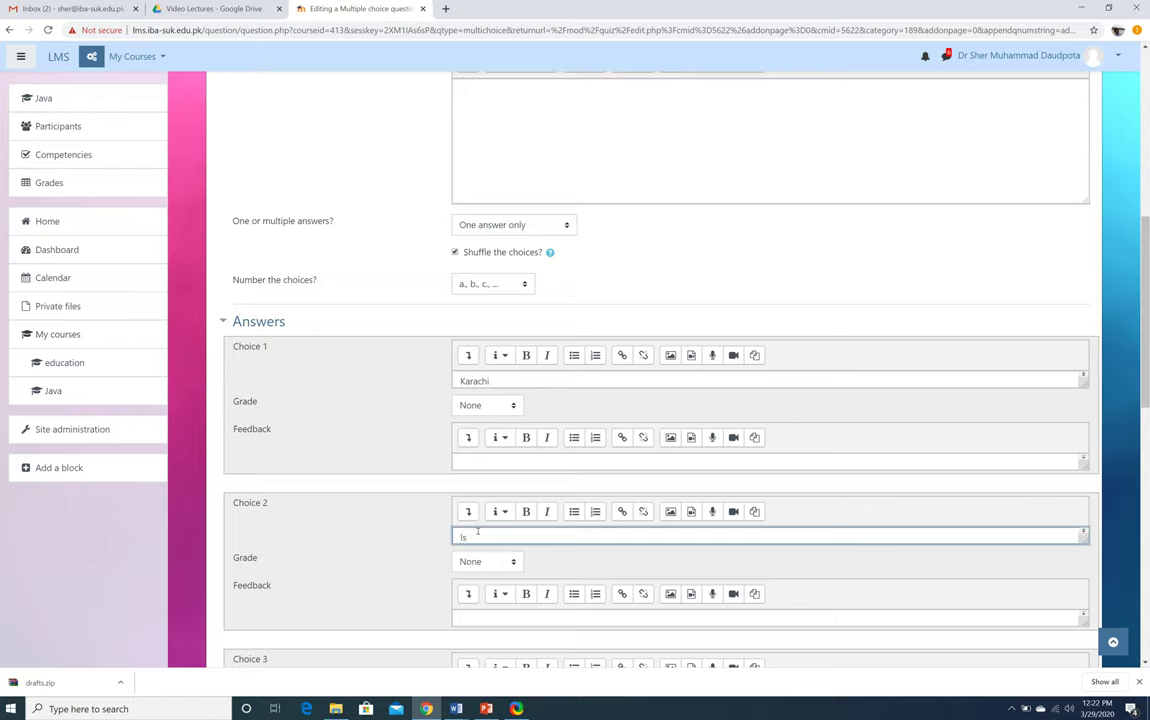
{"action": "type", "text": "lamabad"}
{"action": "scroll", "coordinate": [418, 541], "scroll_direction": "down", "scroll_amount": 5}
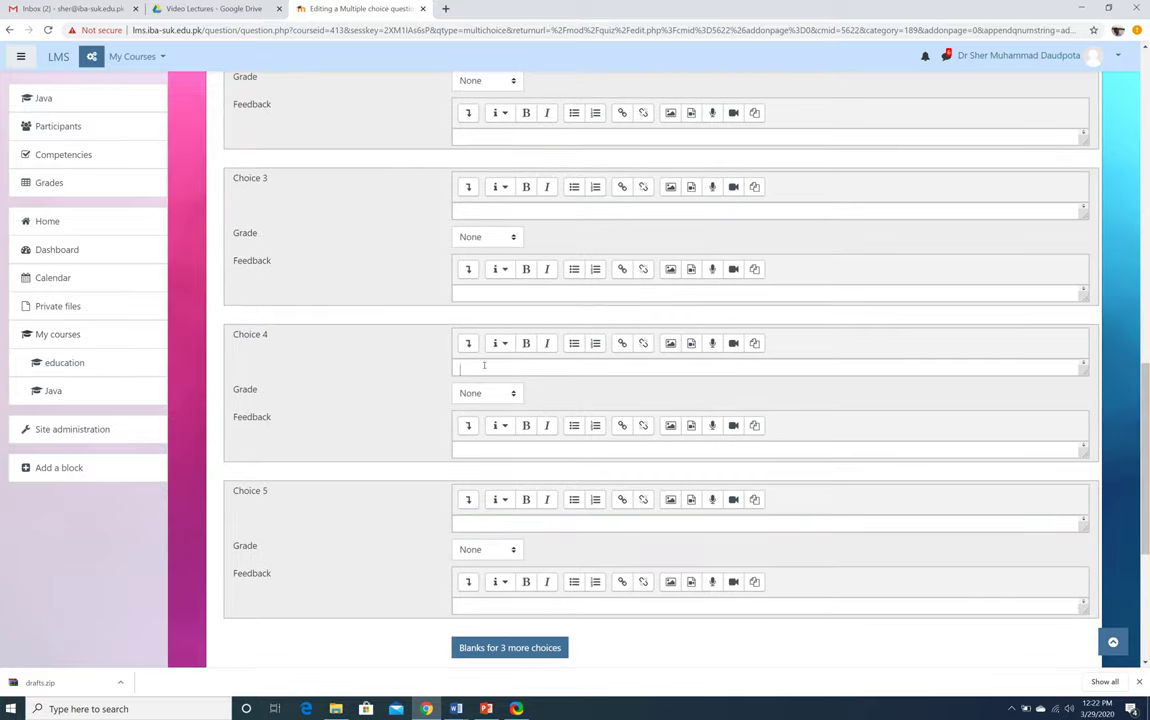
{"action": "left_click", "coordinate": [484, 366]}
{"action": "type", "text": "Hyderabad"}
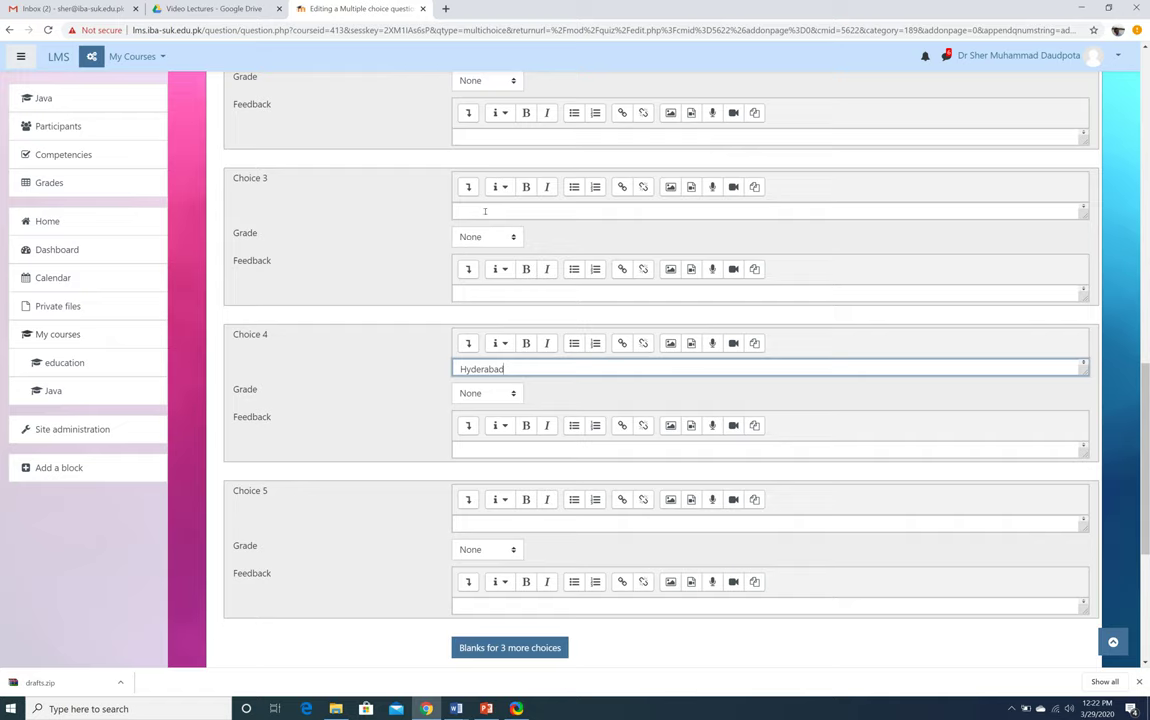
{"action": "left_click", "coordinate": [485, 211]}
{"action": "type", "text": "Nasa"}
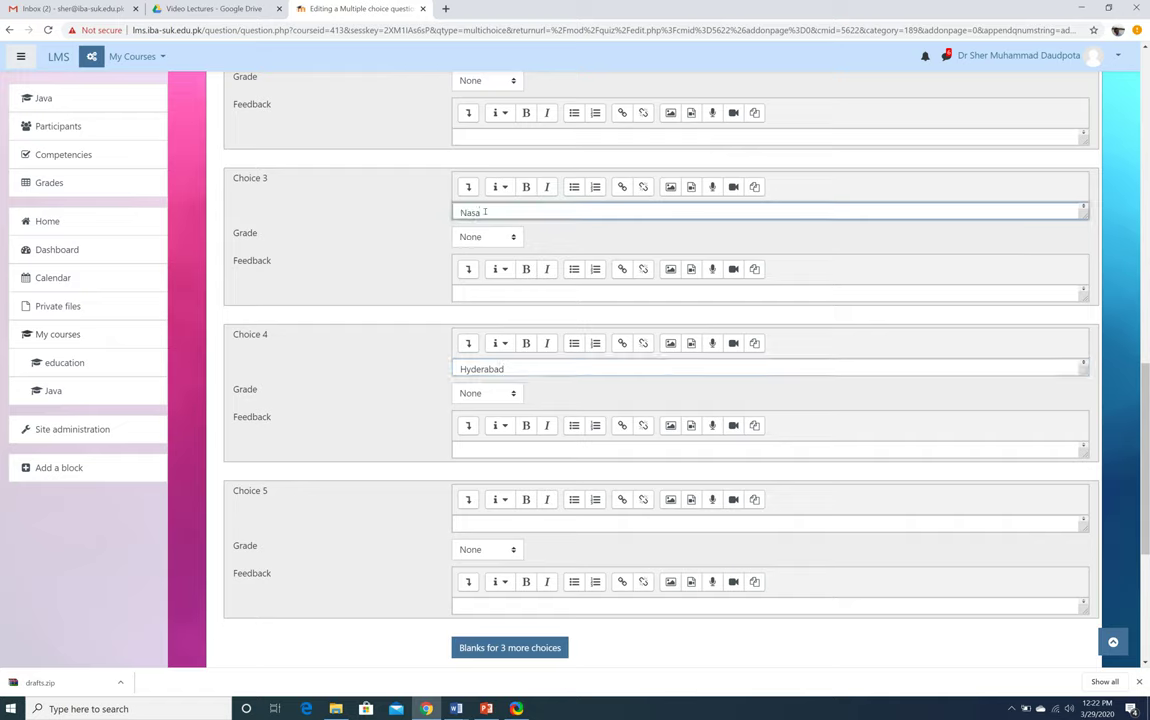
{"action": "type", "text": "rpur"}
{"action": "scroll", "coordinate": [340, 246], "scroll_direction": "up", "scroll_amount": 3}
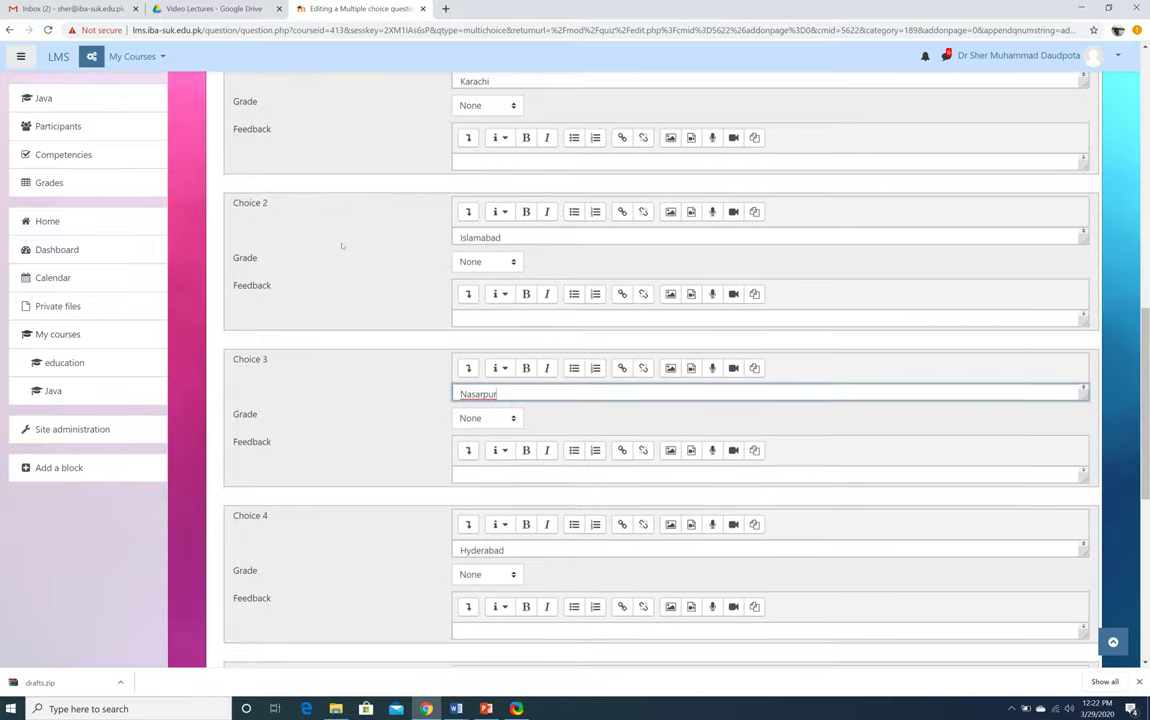
{"action": "scroll", "coordinate": [341, 245], "scroll_direction": "up", "scroll_amount": 1}
{"action": "scroll", "coordinate": [341, 245], "scroll_direction": "down", "scroll_amount": 4}
{"action": "scroll", "coordinate": [341, 245], "scroll_direction": "down", "scroll_amount": 1}
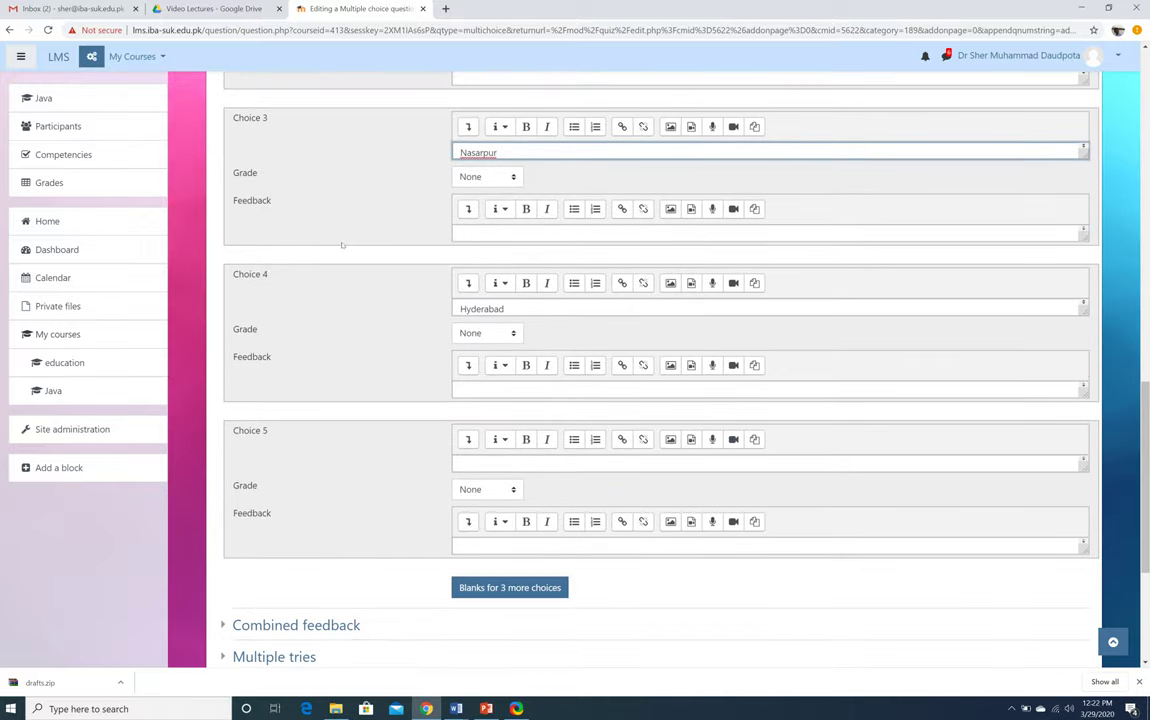
{"action": "scroll", "coordinate": [341, 245], "scroll_direction": "up", "scroll_amount": 5}
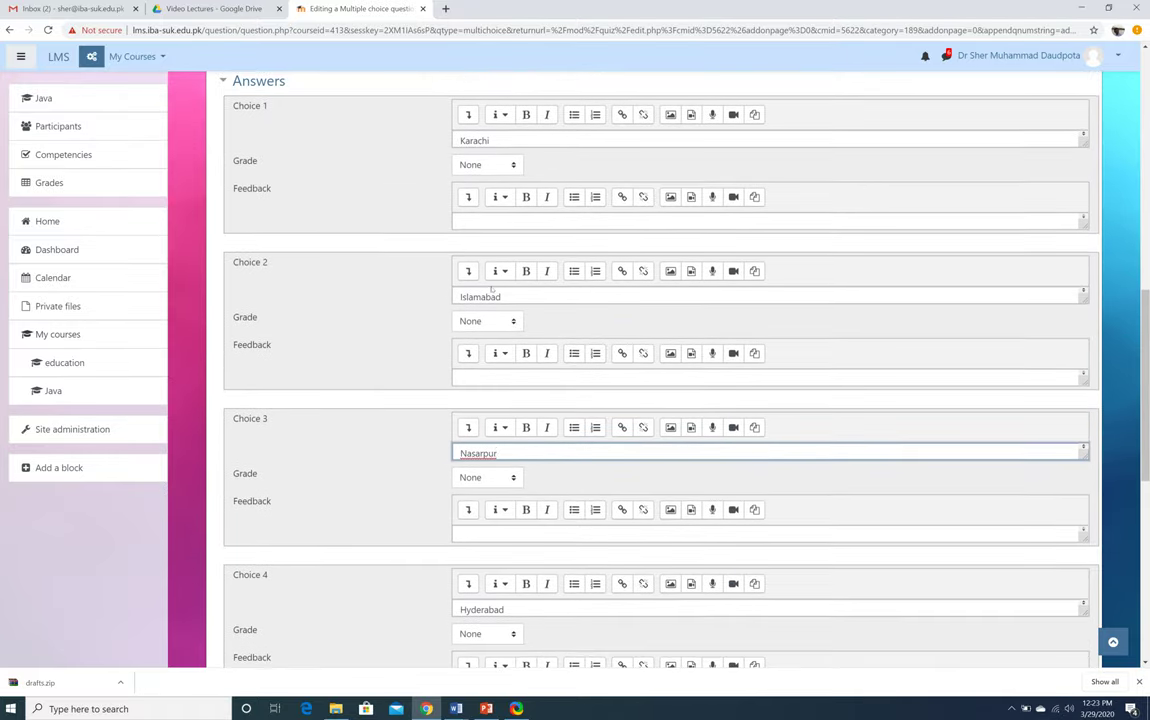
Grade the Islamabad choice at 100% and save question 1
{"action": "left_click", "coordinate": [506, 297]}
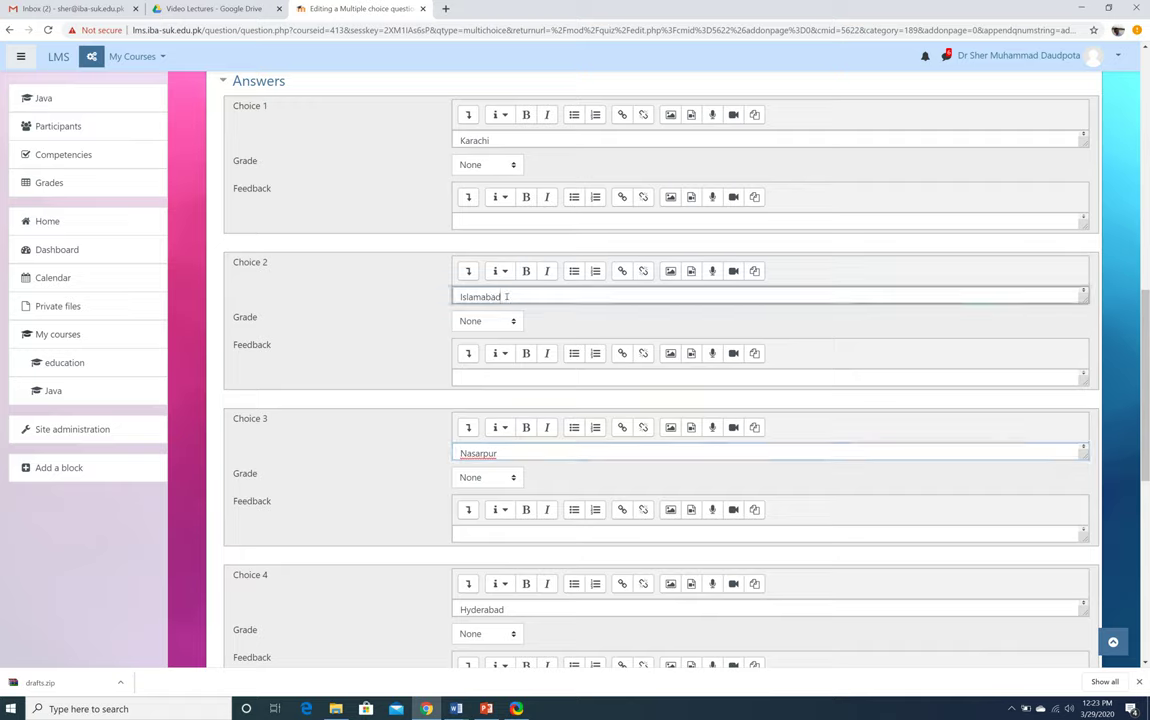
{"action": "left_click", "coordinate": [512, 321]}
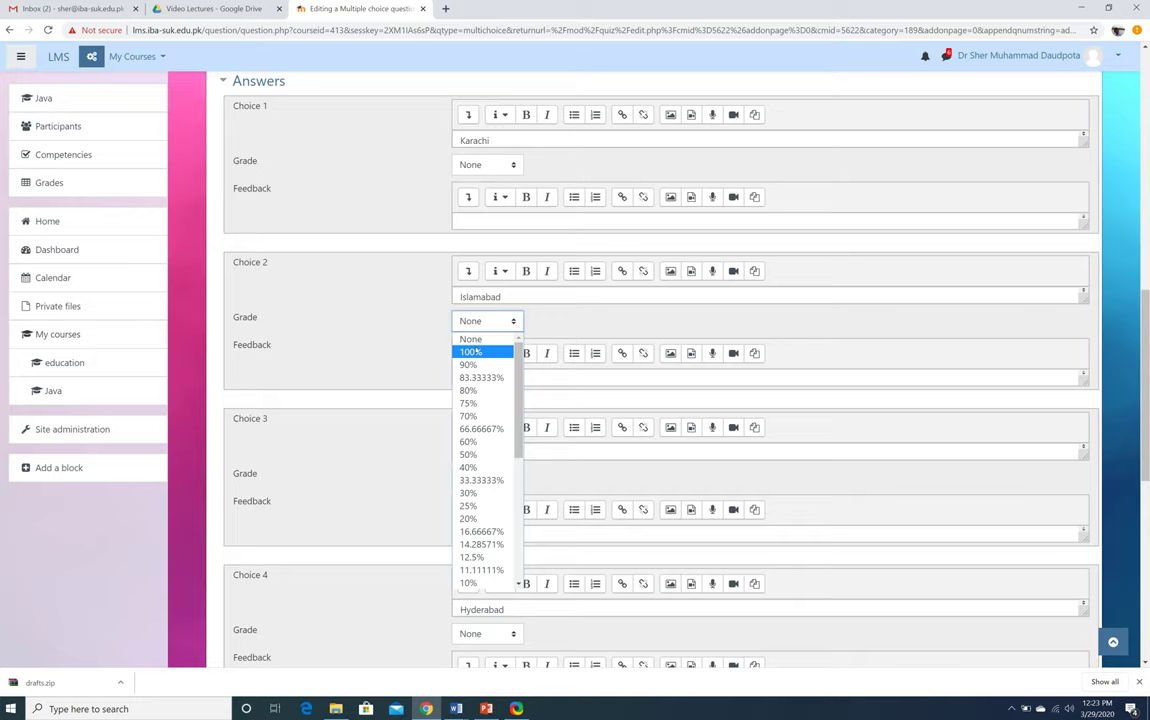
{"action": "left_click", "coordinate": [480, 352]}
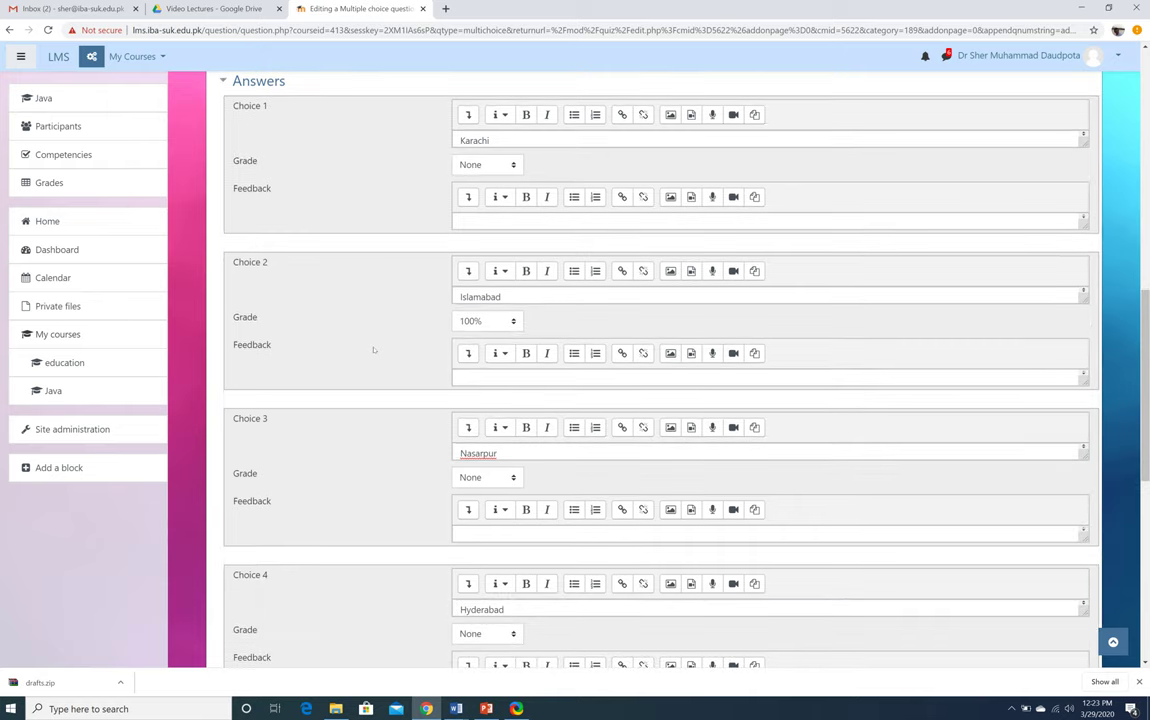
{"action": "scroll", "coordinate": [373, 349], "scroll_direction": "down", "scroll_amount": 3}
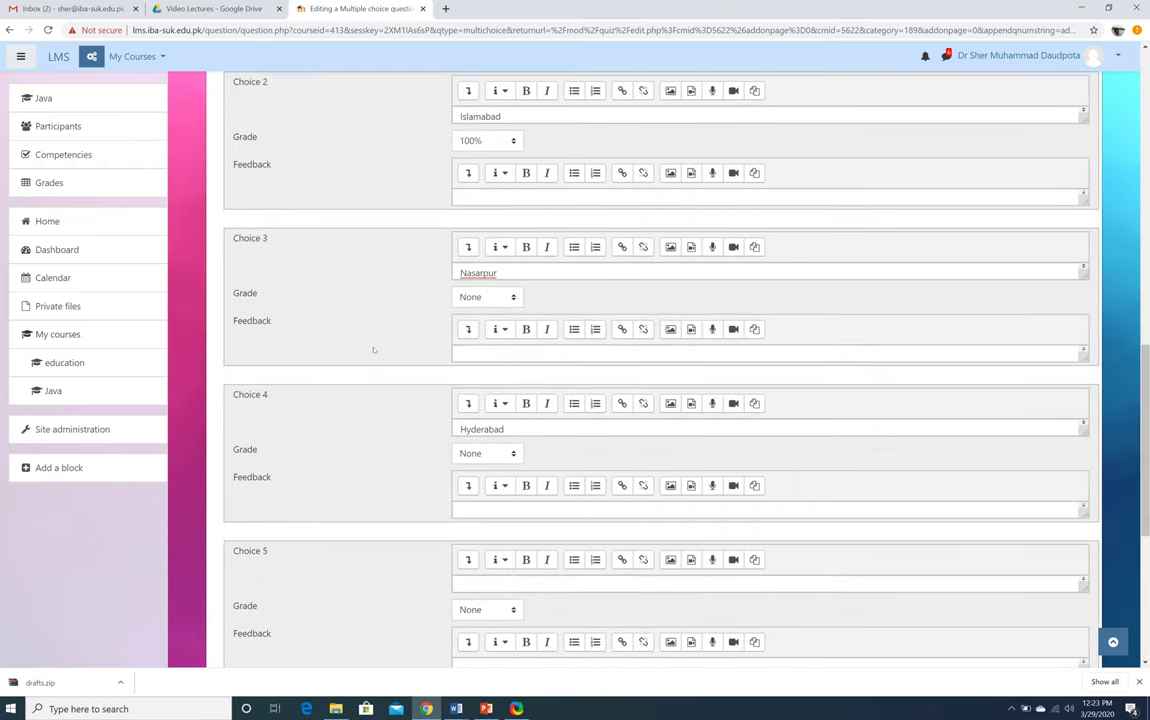
{"action": "scroll", "coordinate": [373, 349], "scroll_direction": "up", "scroll_amount": 1}
{"action": "scroll", "coordinate": [373, 349], "scroll_direction": "up", "scroll_amount": 1}
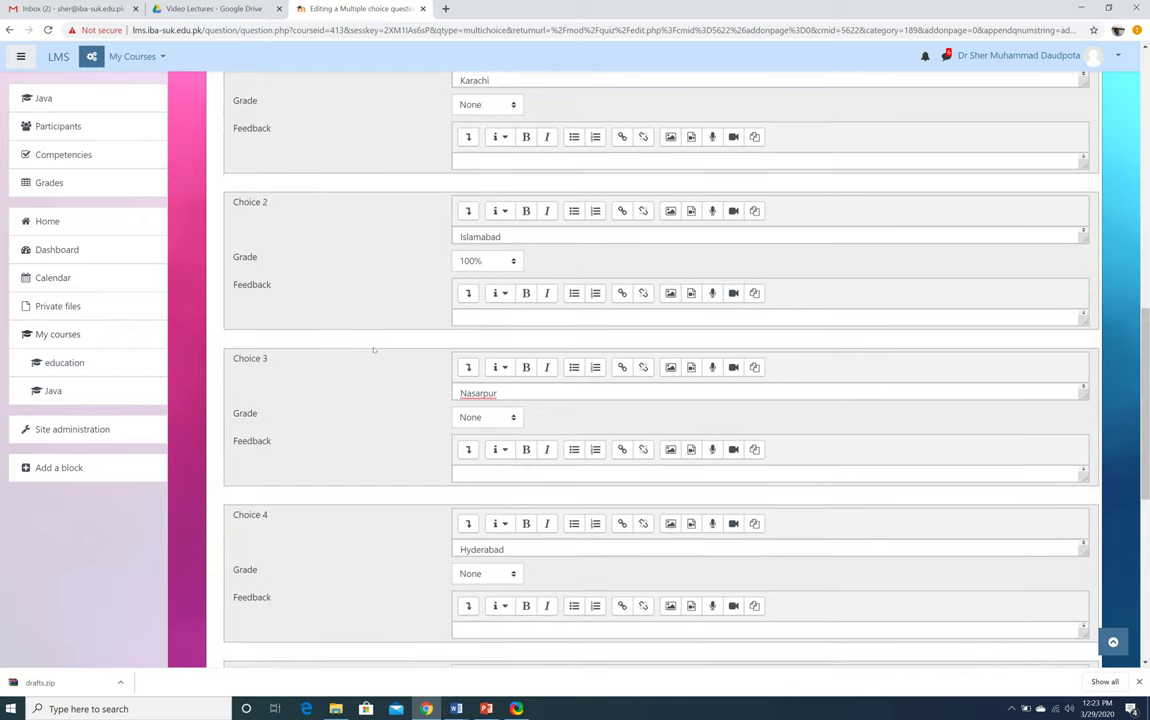
{"action": "scroll", "coordinate": [373, 349], "scroll_direction": "down", "scroll_amount": 5}
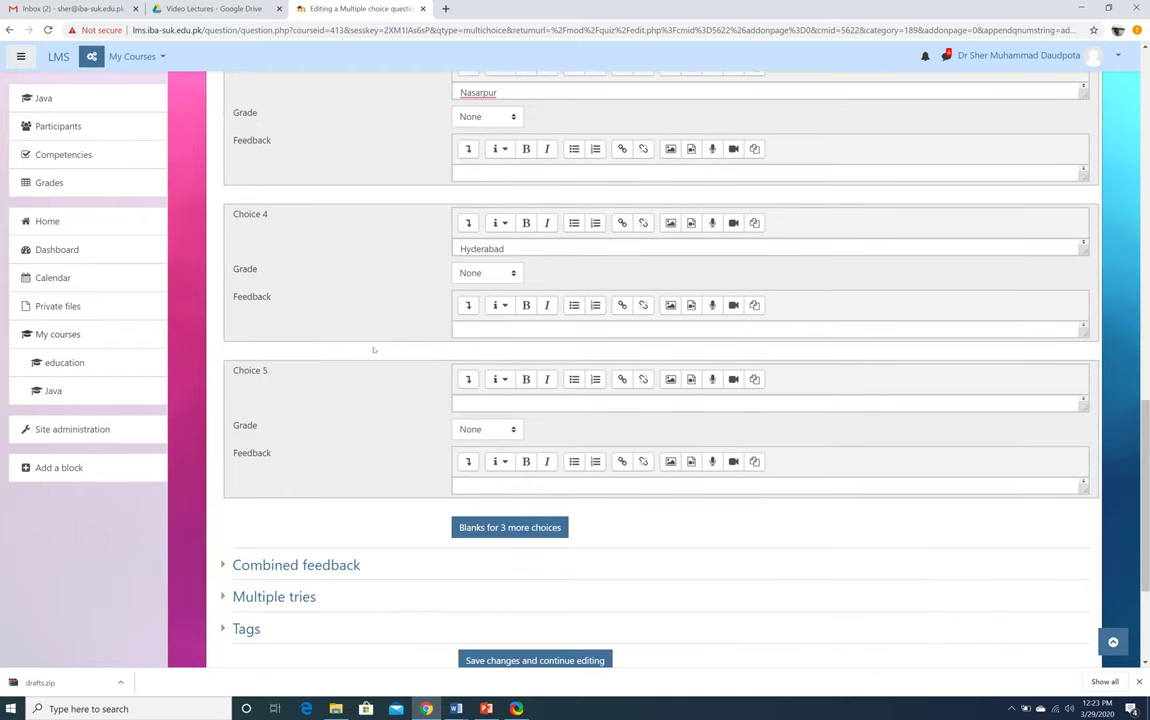
{"action": "left_click", "coordinate": [496, 404]}
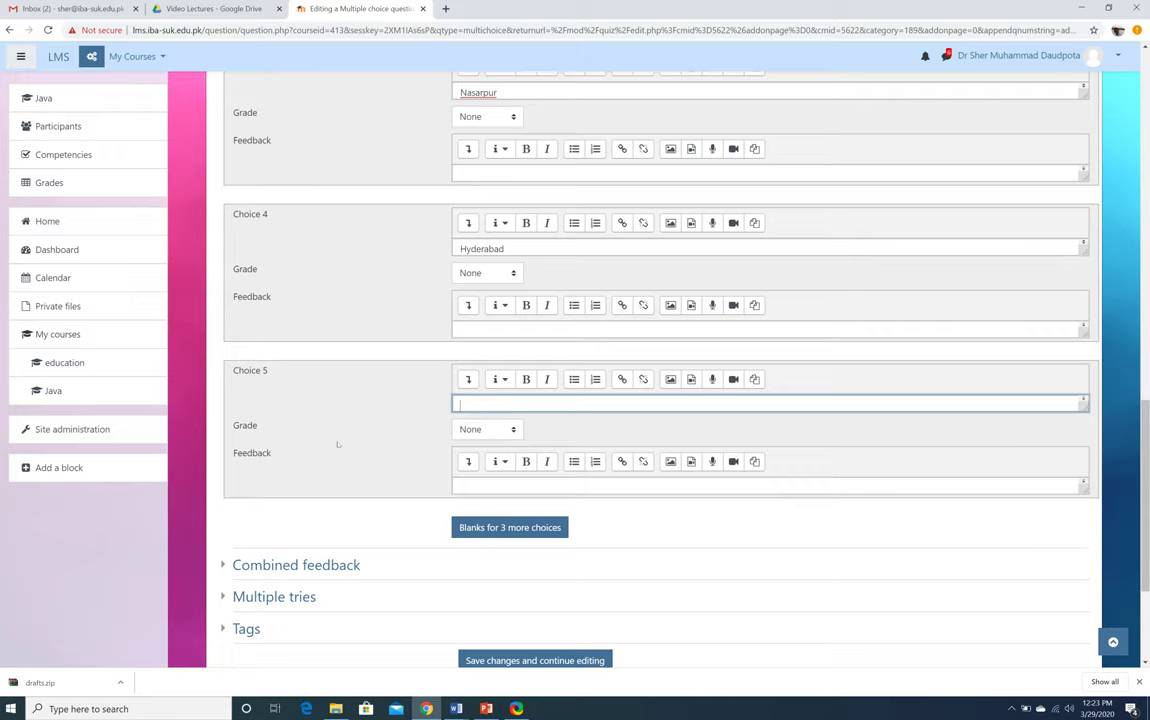
{"action": "scroll", "coordinate": [337, 444], "scroll_direction": "down", "scroll_amount": 3}
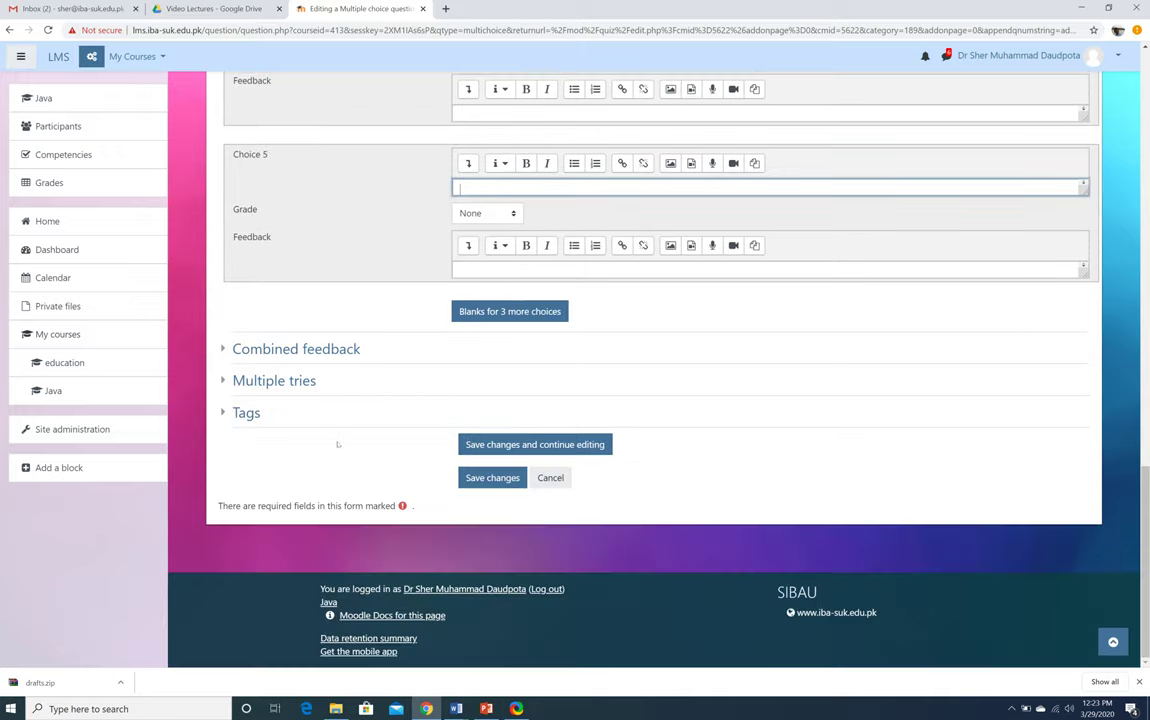
{"action": "left_click", "coordinate": [492, 479]}
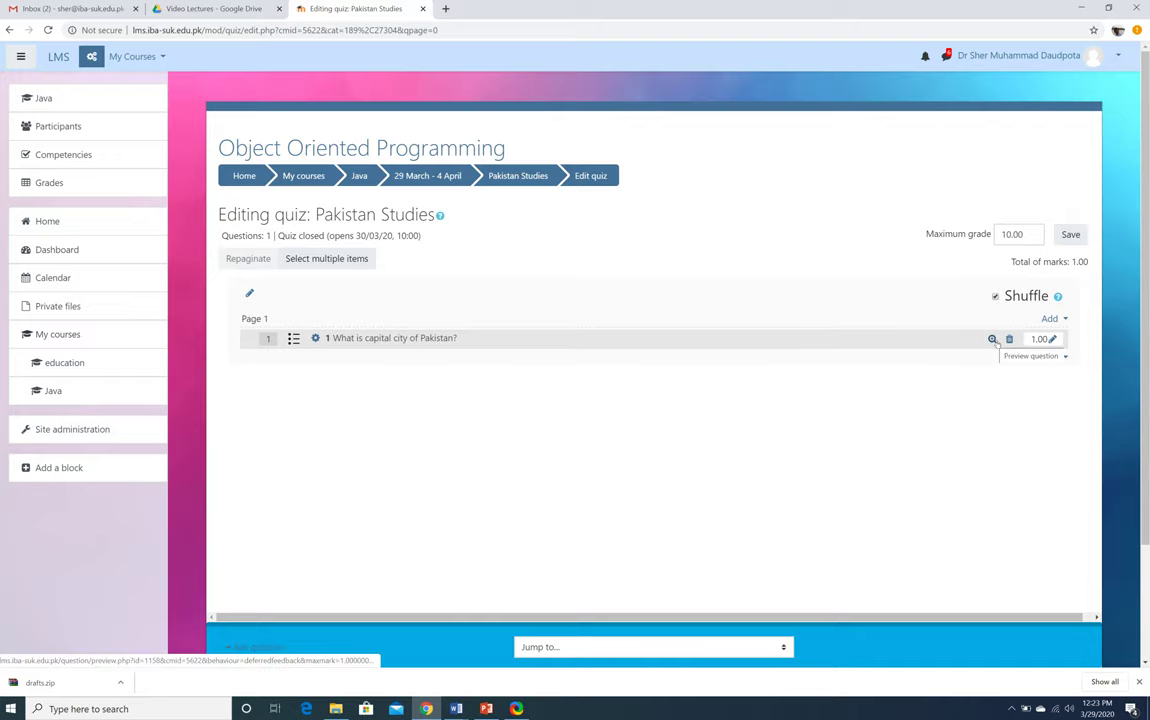
Preview the capital city question, close the preview, then start adding a new question
{"action": "left_click", "coordinate": [993, 340]}
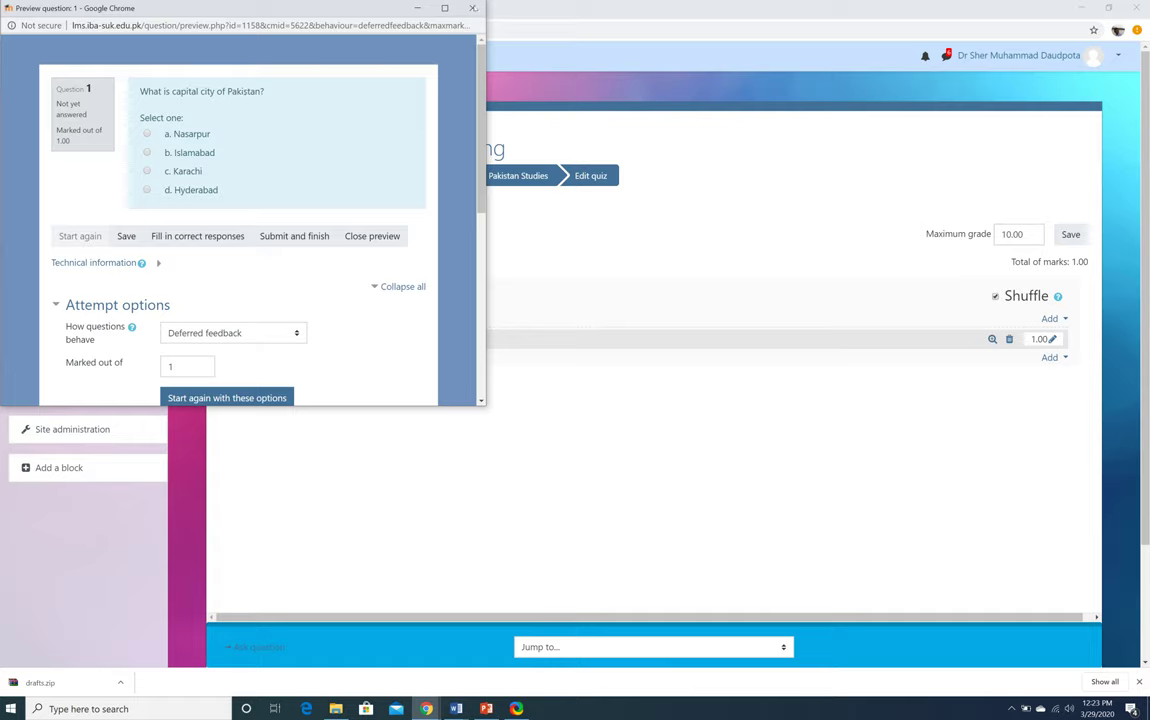
{"action": "left_click", "coordinate": [473, 8]}
{"action": "left_click", "coordinate": [1060, 357]}
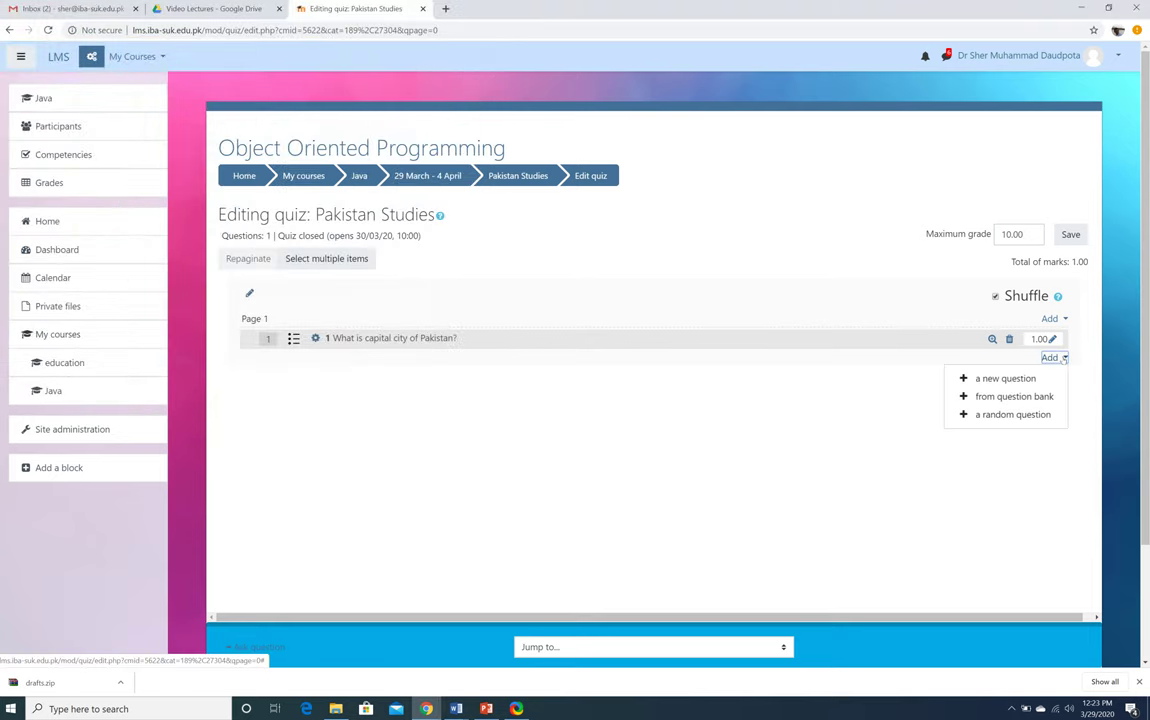
{"action": "left_click", "coordinate": [975, 378]}
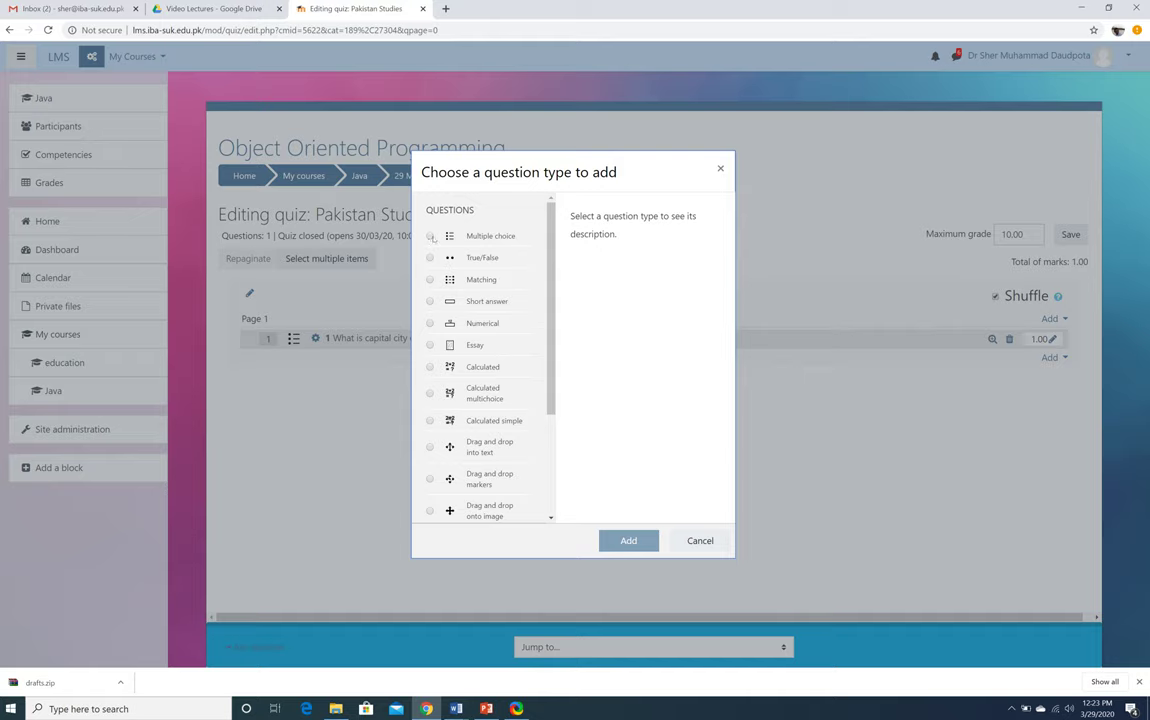
Start a Multiple choice question and name it '2'
{"action": "left_click", "coordinate": [431, 236]}
{"action": "left_click", "coordinate": [615, 540]}
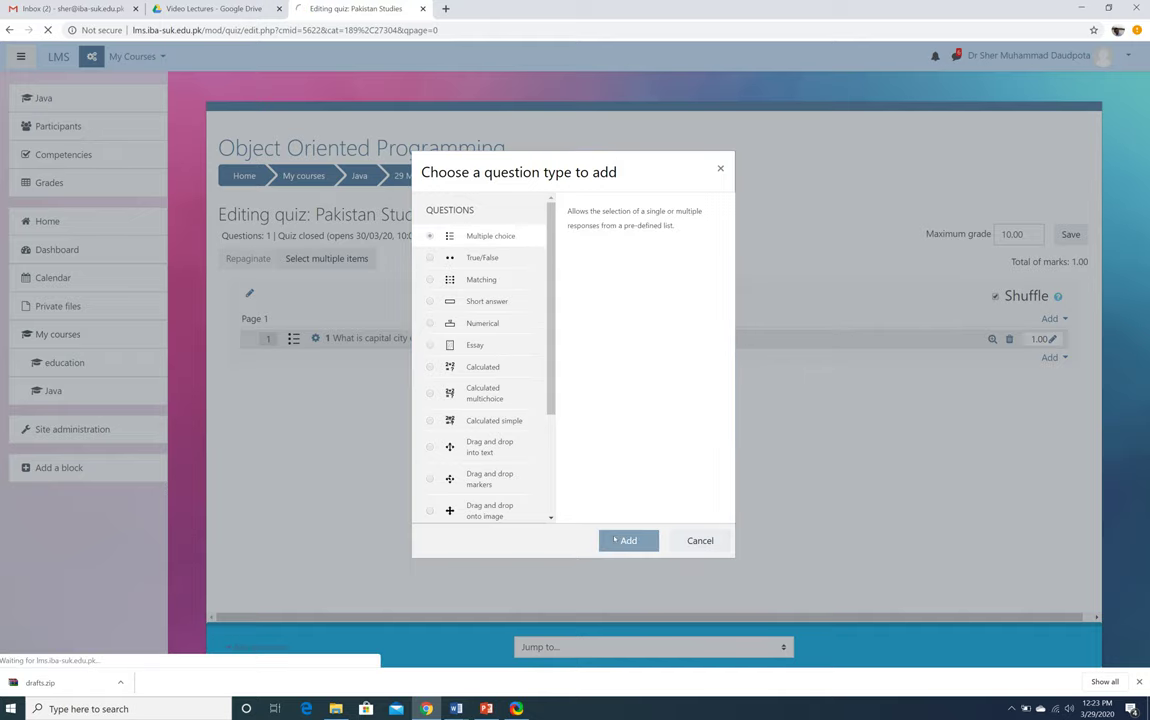
{"action": "left_click", "coordinate": [518, 309]}
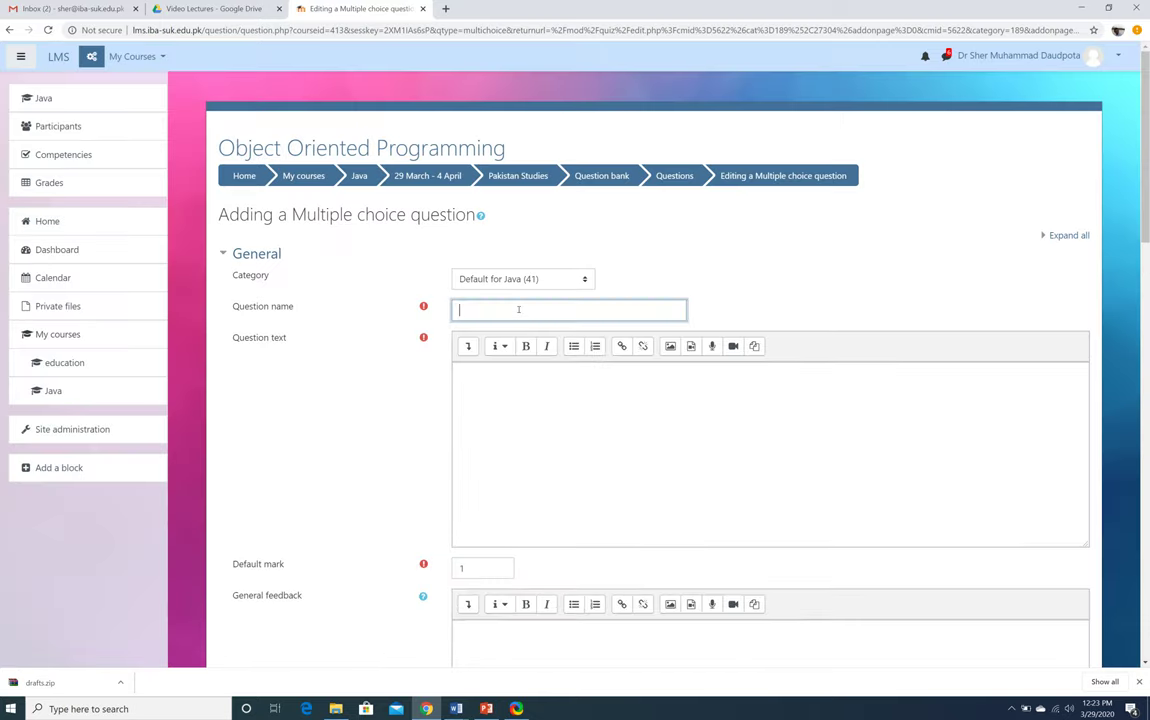
{"action": "type", "text": "2"}
Enter the question text 'When Pakistan got independence?', correcting the spelling of independence
{"action": "left_click", "coordinate": [537, 398]}
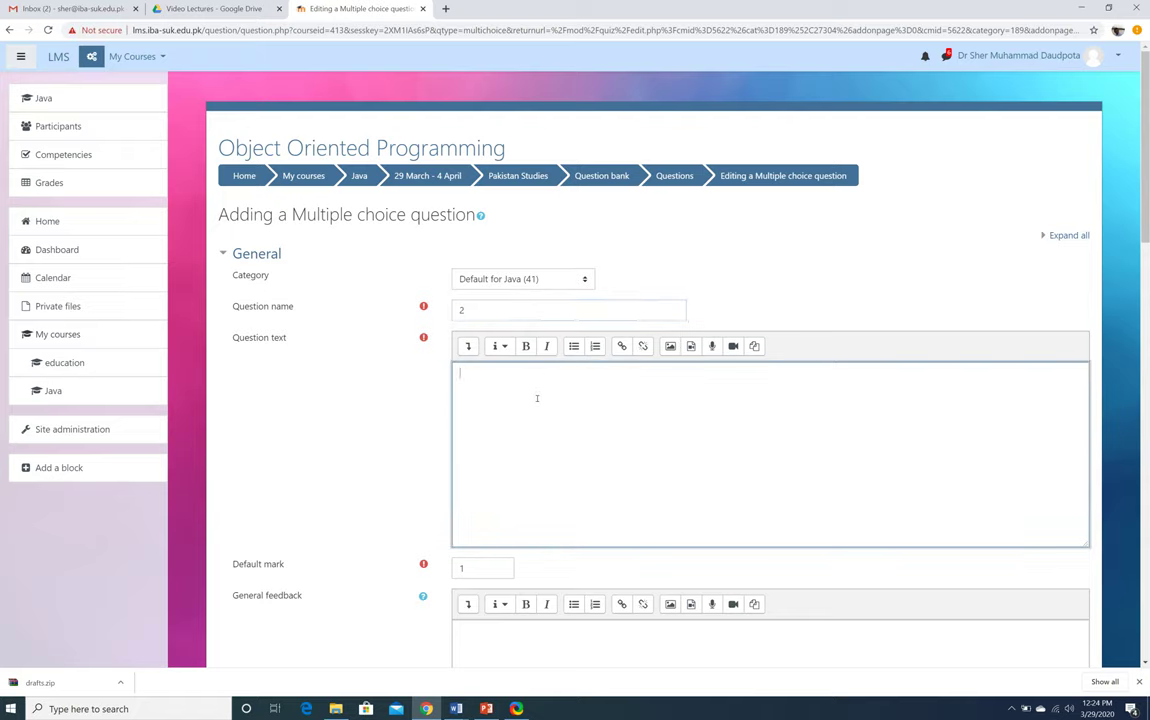
{"action": "type", "text": "When Pakistan got independance?"}
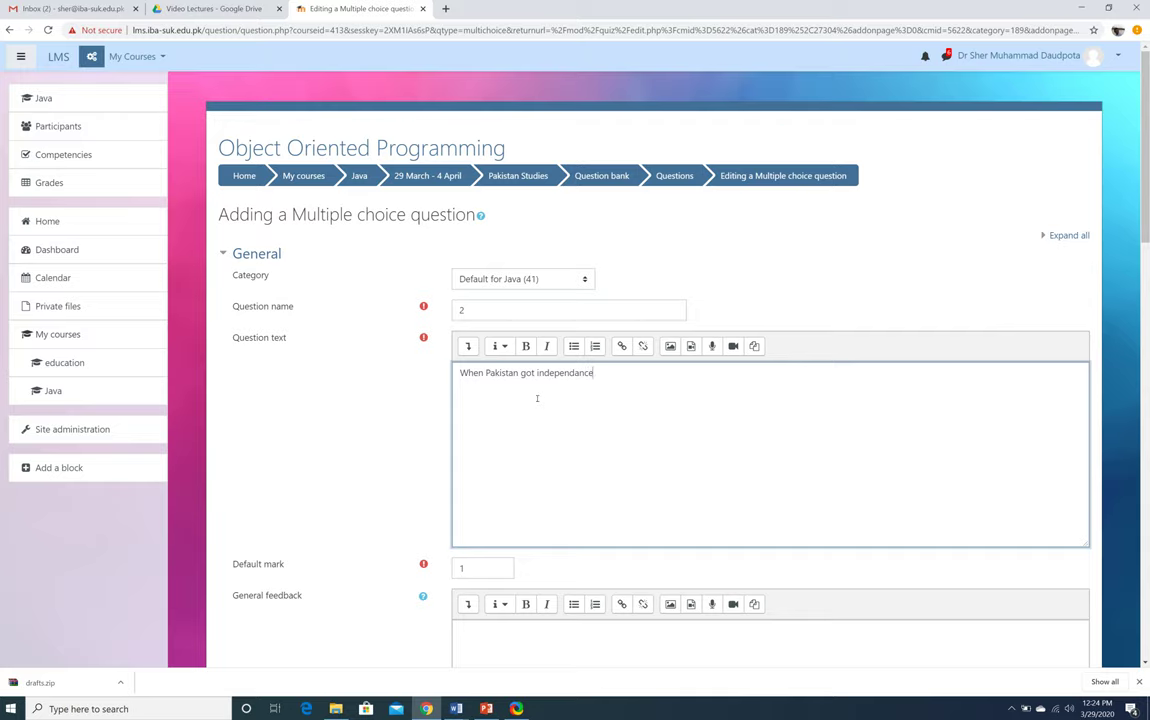
{"action": "right_click", "coordinate": [562, 373]}
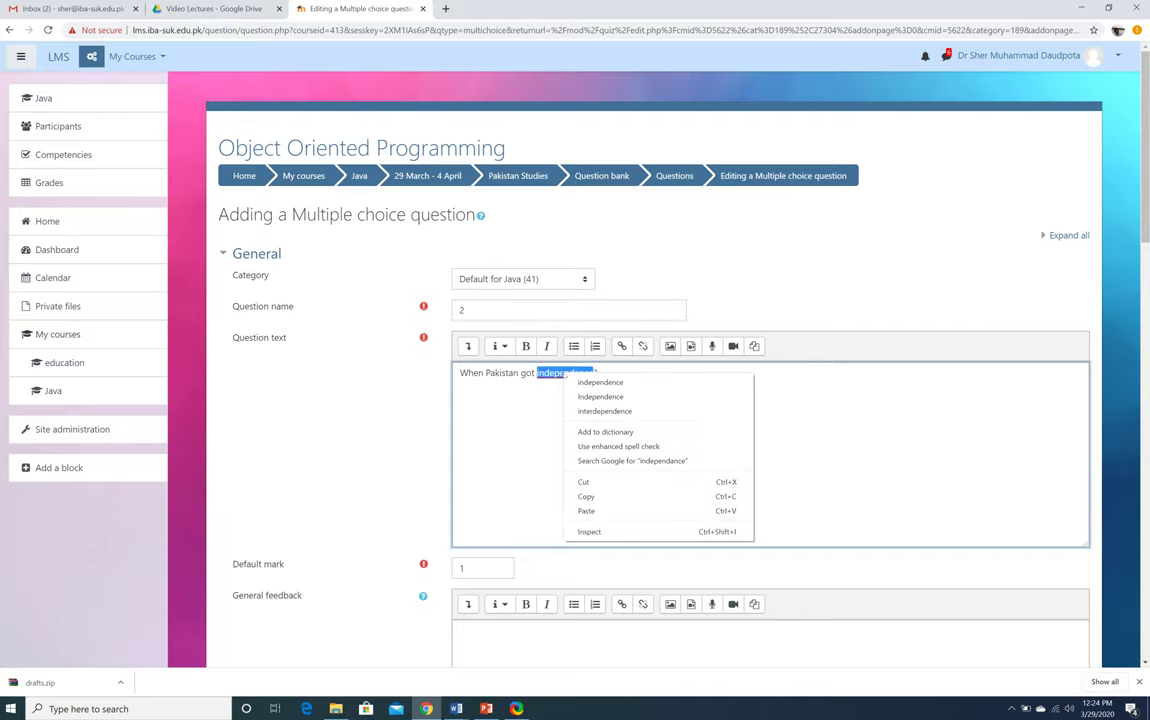
{"action": "left_click", "coordinate": [567, 384]}
{"action": "right_click", "coordinate": [500, 357]}
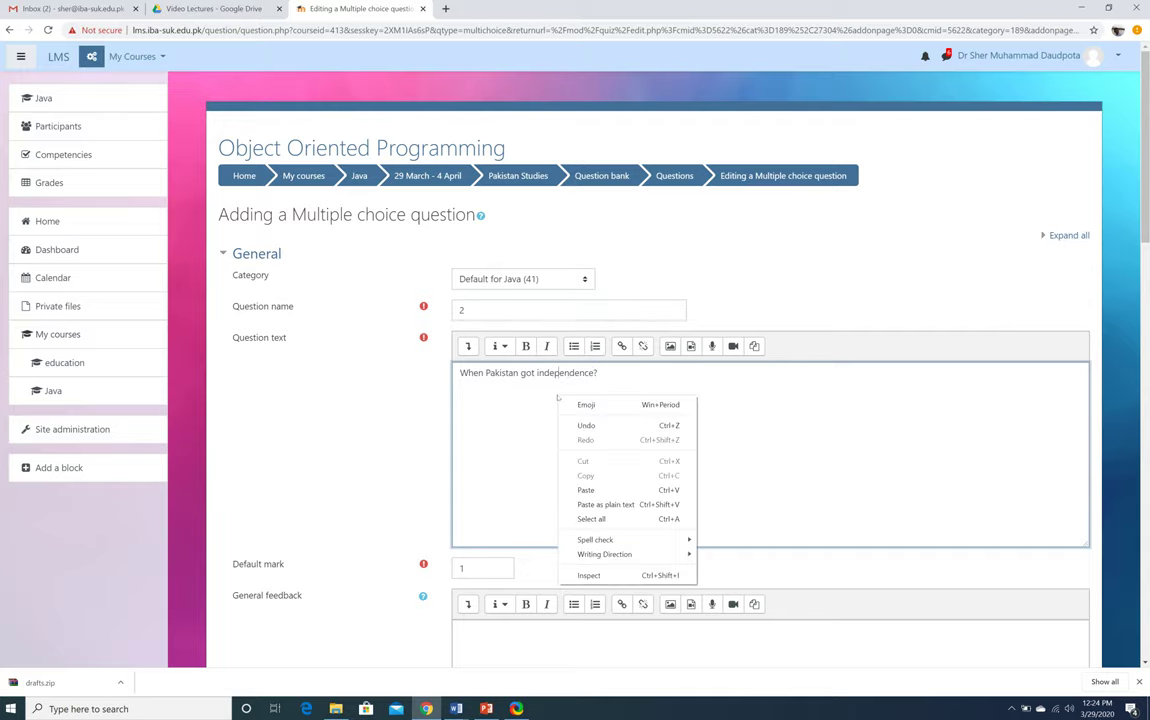
{"action": "left_click", "coordinate": [470, 419]}
{"action": "scroll", "coordinate": [469, 419], "scroll_direction": "down", "scroll_amount": 3}
{"action": "scroll", "coordinate": [469, 419], "scroll_direction": "down", "scroll_amount": 3}
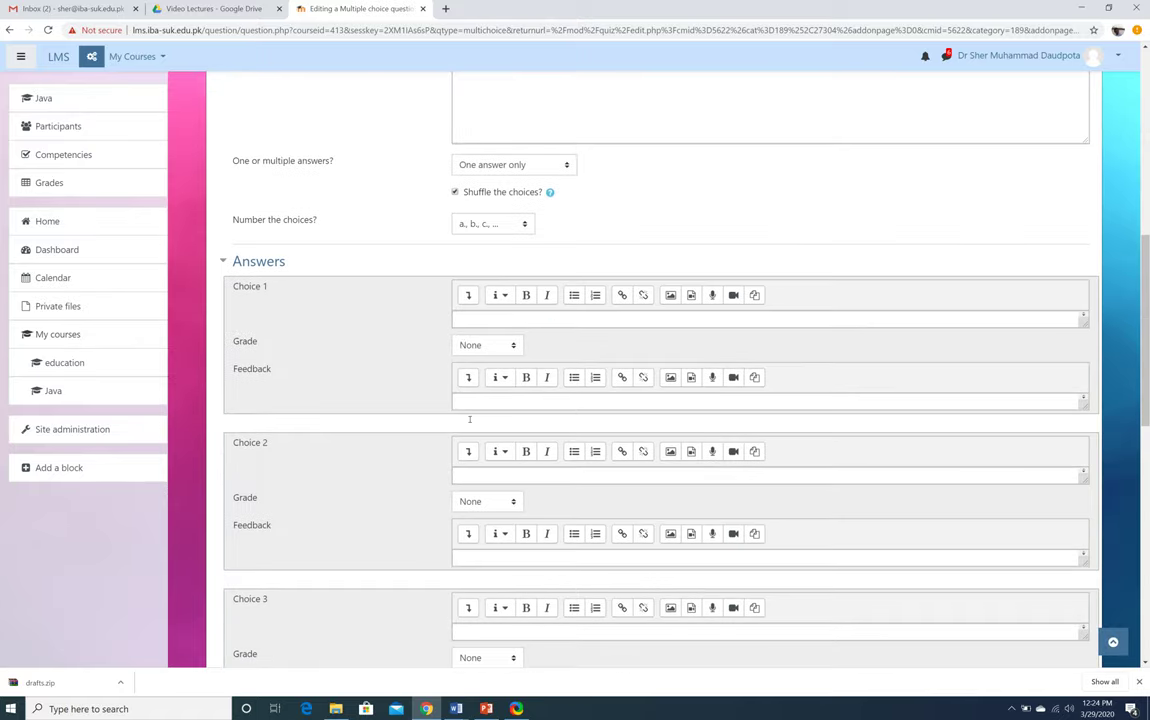
Enter 1947 as the first choice and give it a 100% grade
{"action": "left_click", "coordinate": [486, 316]}
{"action": "type", "text": "1"}
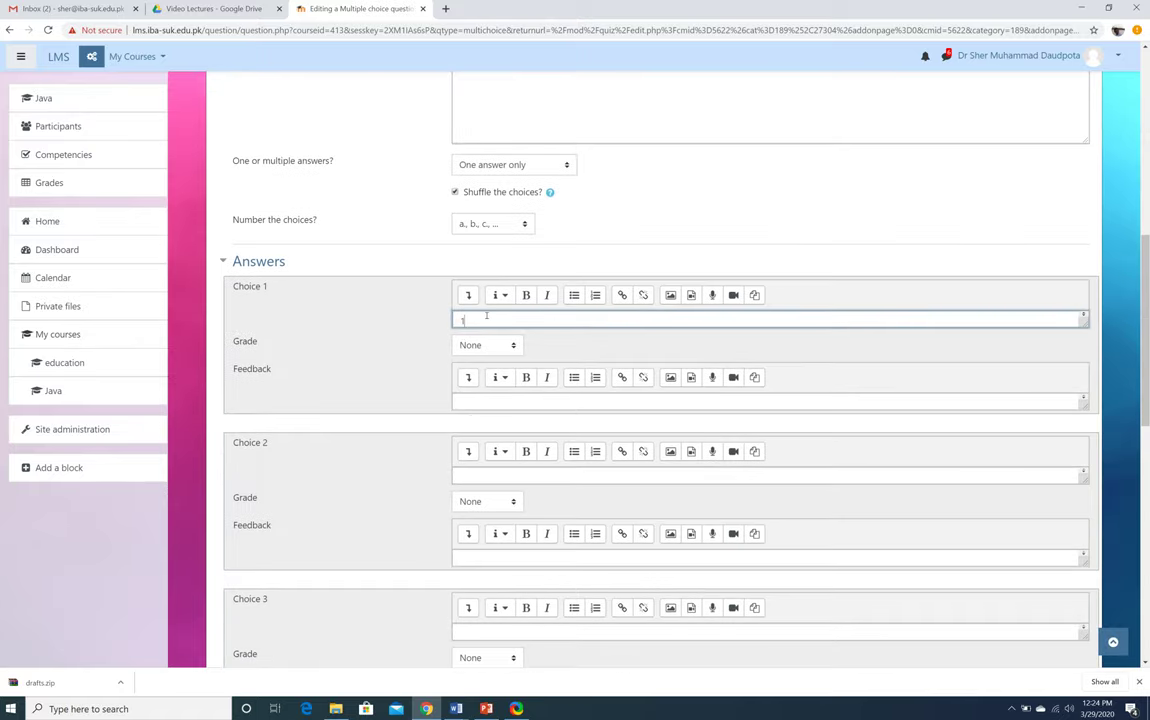
{"action": "type", "text": "947"}
{"action": "left_click", "coordinate": [494, 344]}
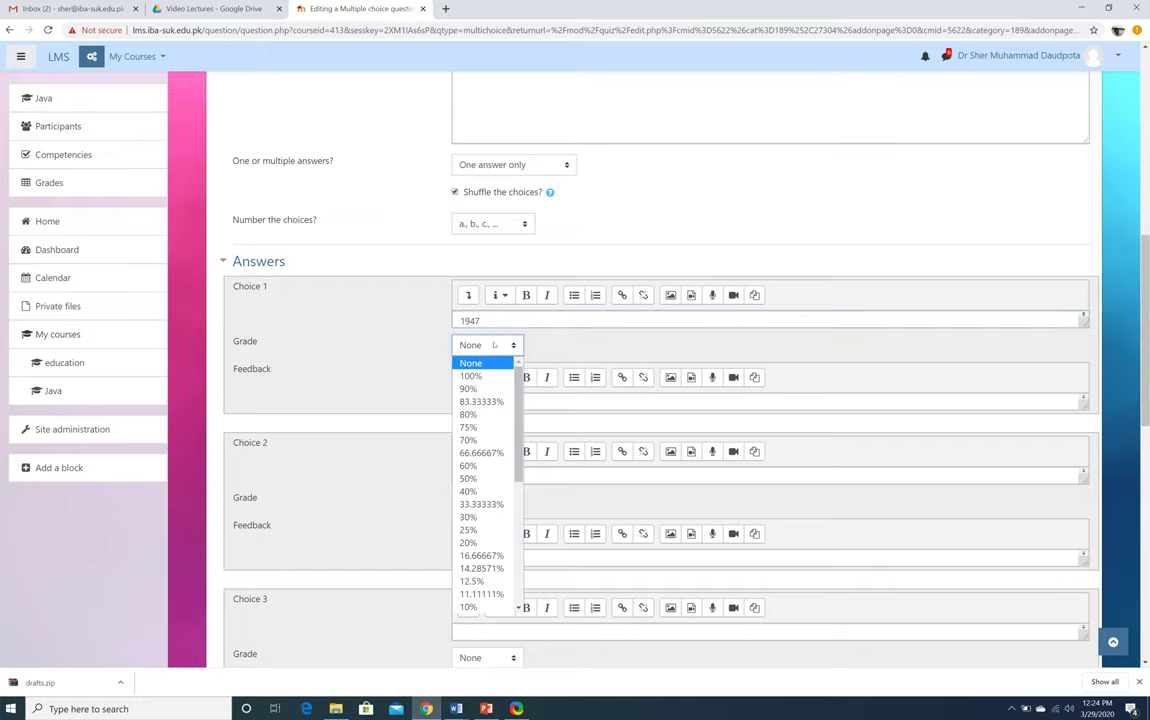
{"action": "left_click", "coordinate": [470, 376]}
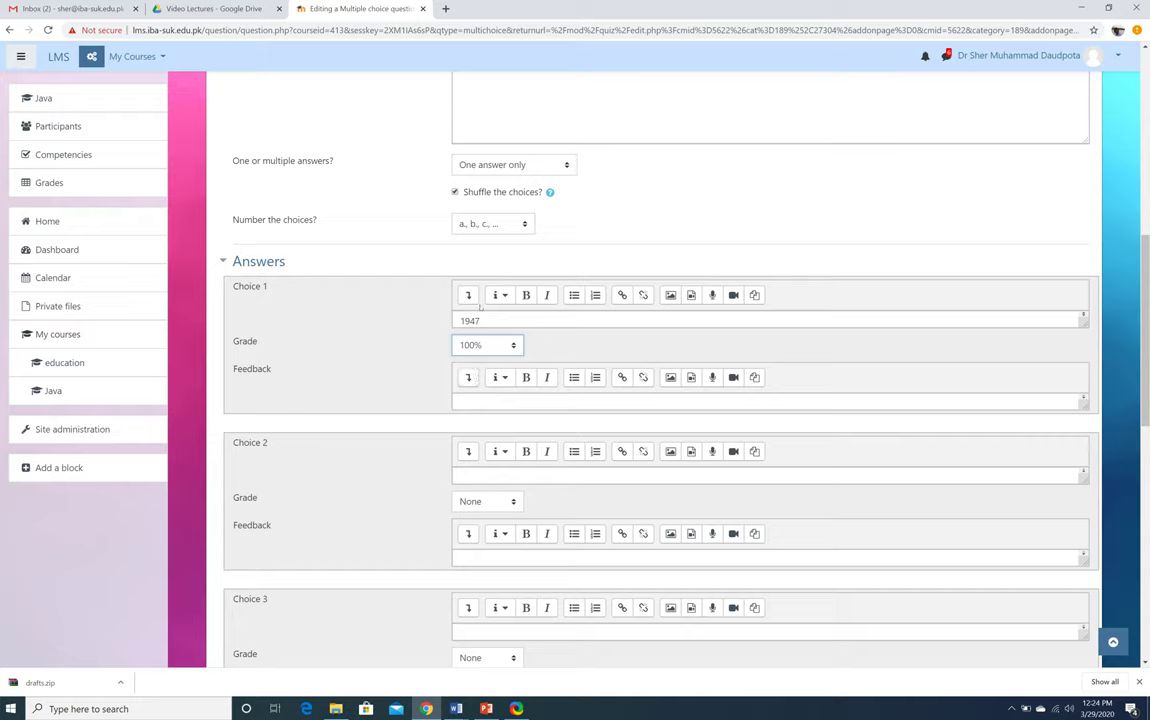
{"action": "left_click", "coordinate": [489, 320]}
Enter 1900, 1800 and 1946 as choices 2, 3 and 4
{"action": "left_click", "coordinate": [480, 477]}
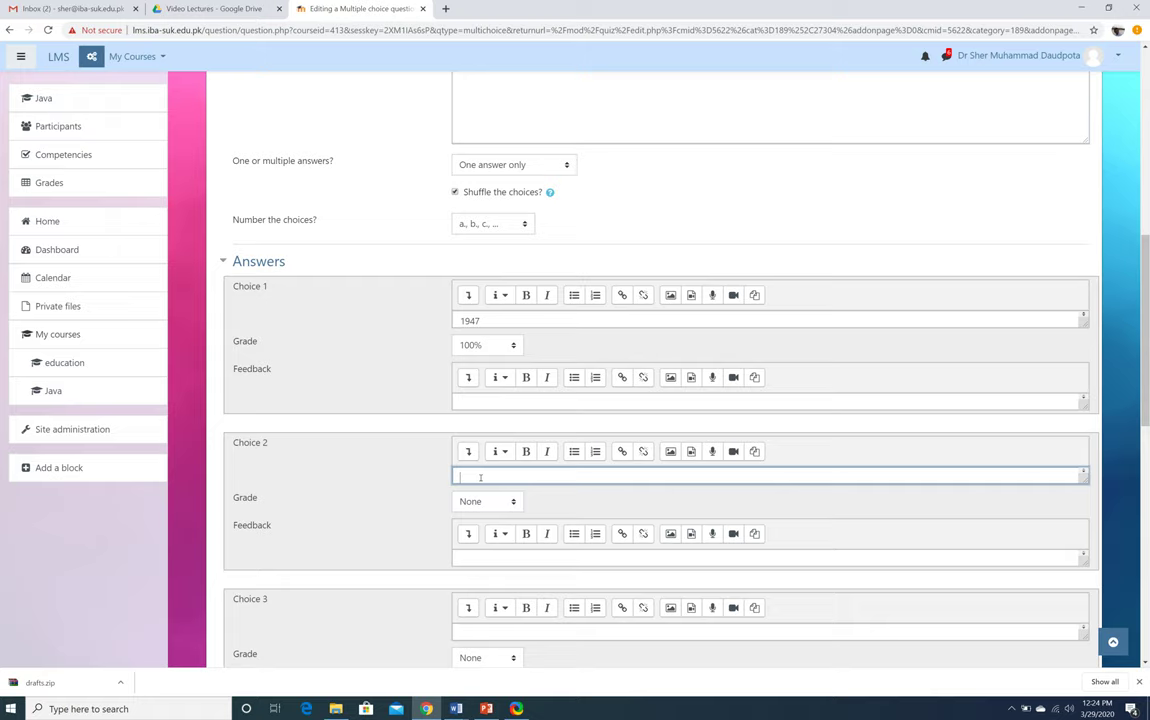
{"action": "type", "text": "1900"}
{"action": "left_click", "coordinate": [501, 632]}
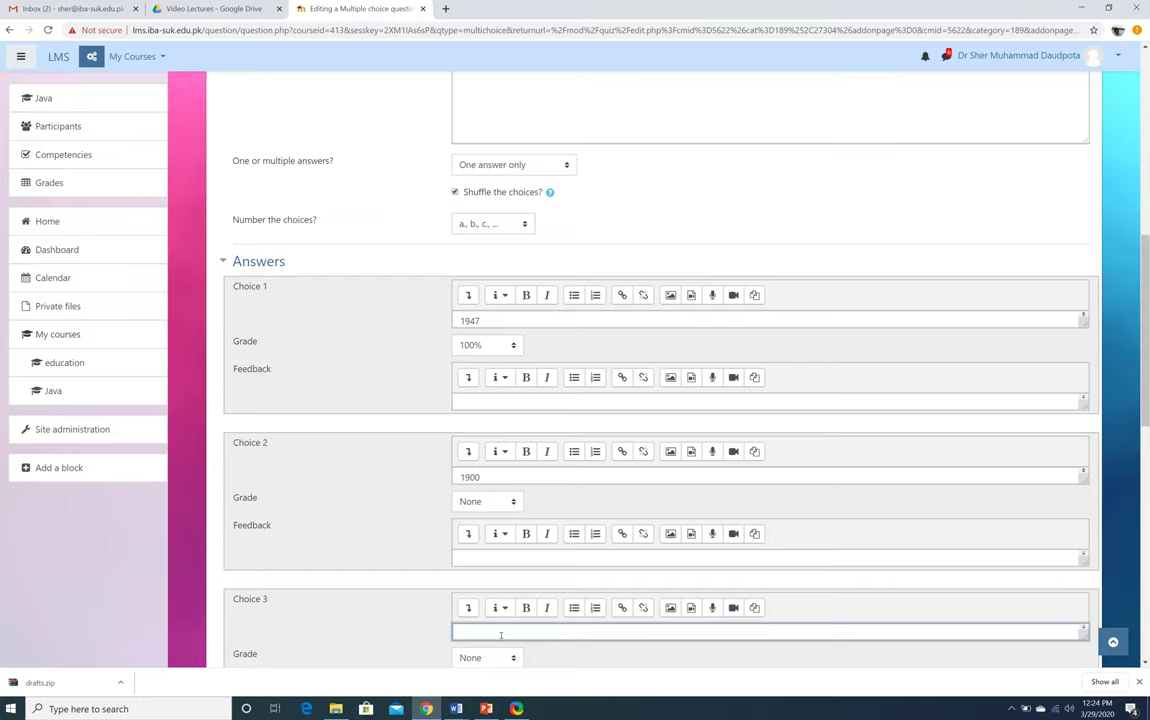
{"action": "type", "text": "1800"}
{"action": "scroll", "coordinate": [383, 616], "scroll_direction": "down", "scroll_amount": 4}
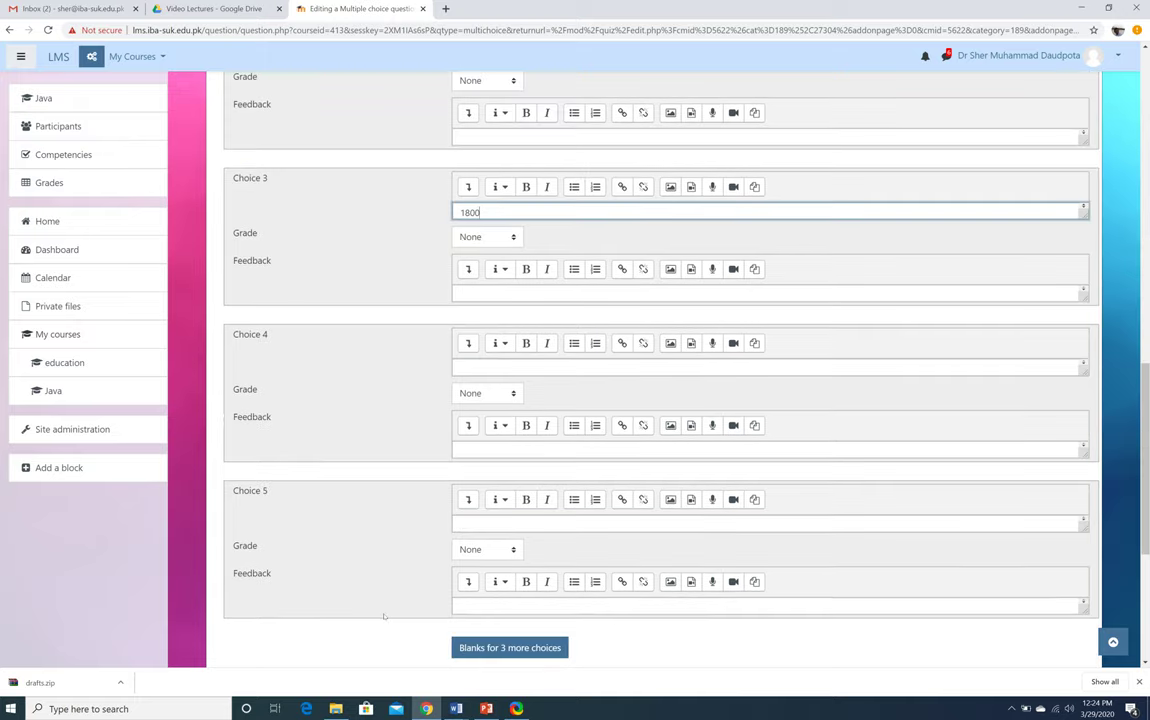
{"action": "left_click", "coordinate": [492, 365]}
{"action": "type", "text": "19"}
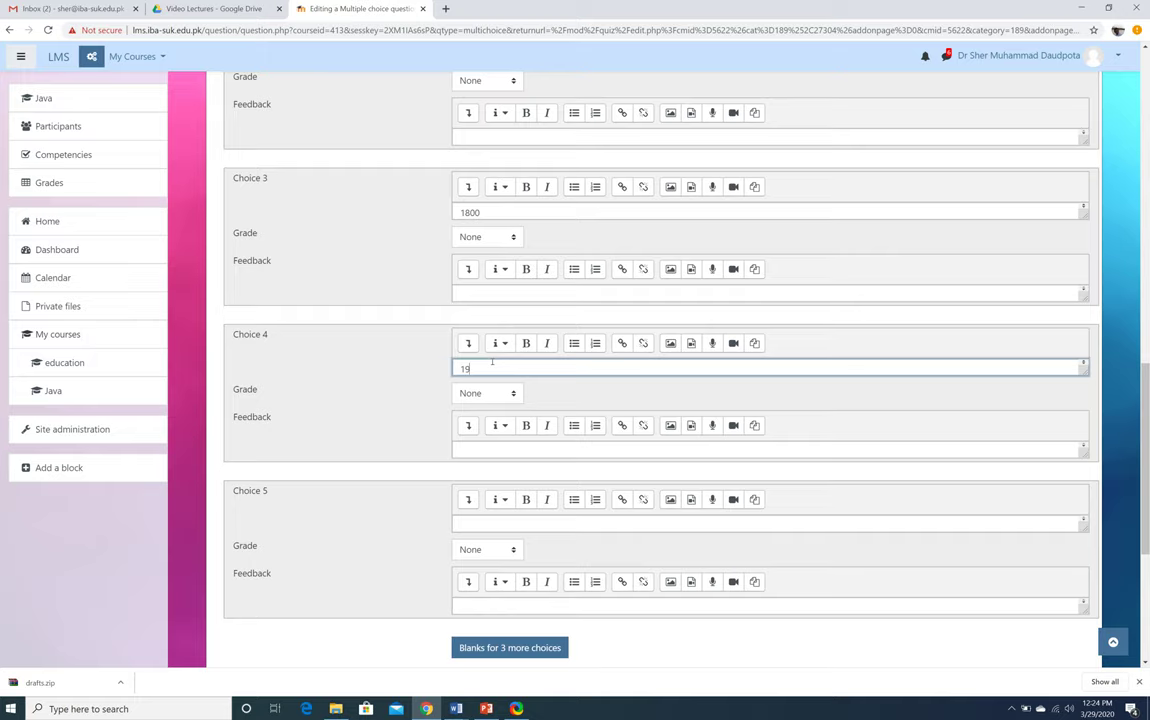
{"action": "type", "text": "46"}
{"action": "left_click", "coordinate": [334, 531]}
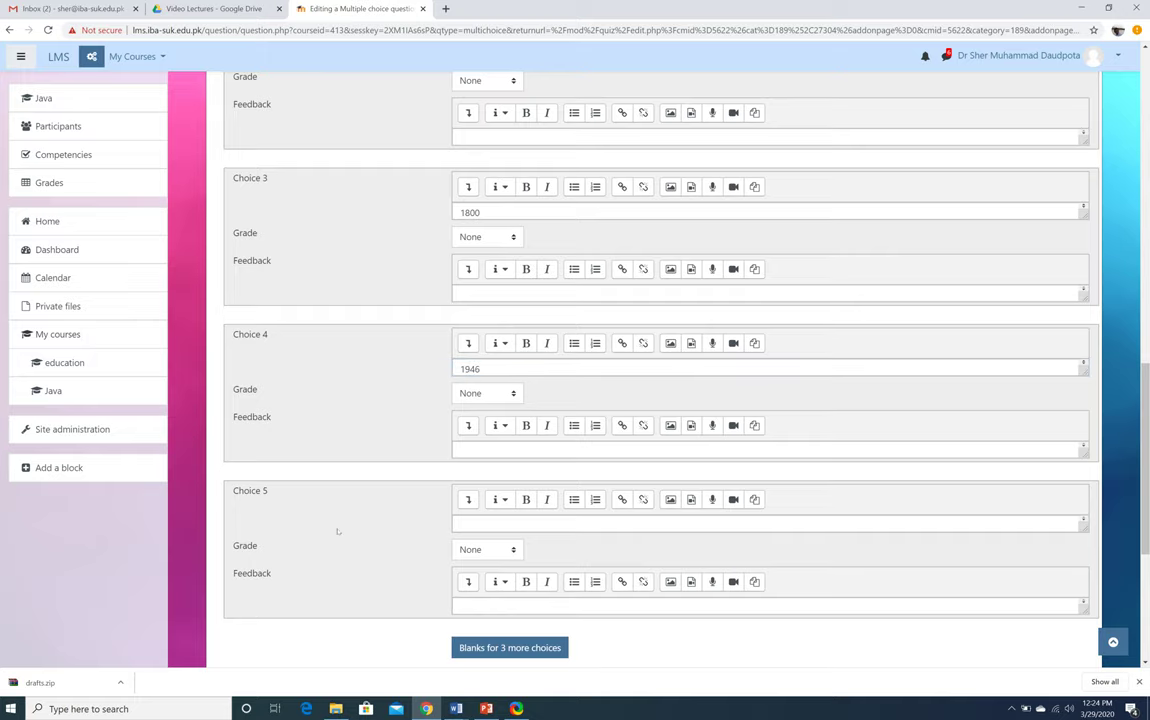
Save question 2 to the Pakistan Studies quiz, then preview it and close the preview
{"action": "scroll", "coordinate": [337, 531], "scroll_direction": "down", "scroll_amount": 3}
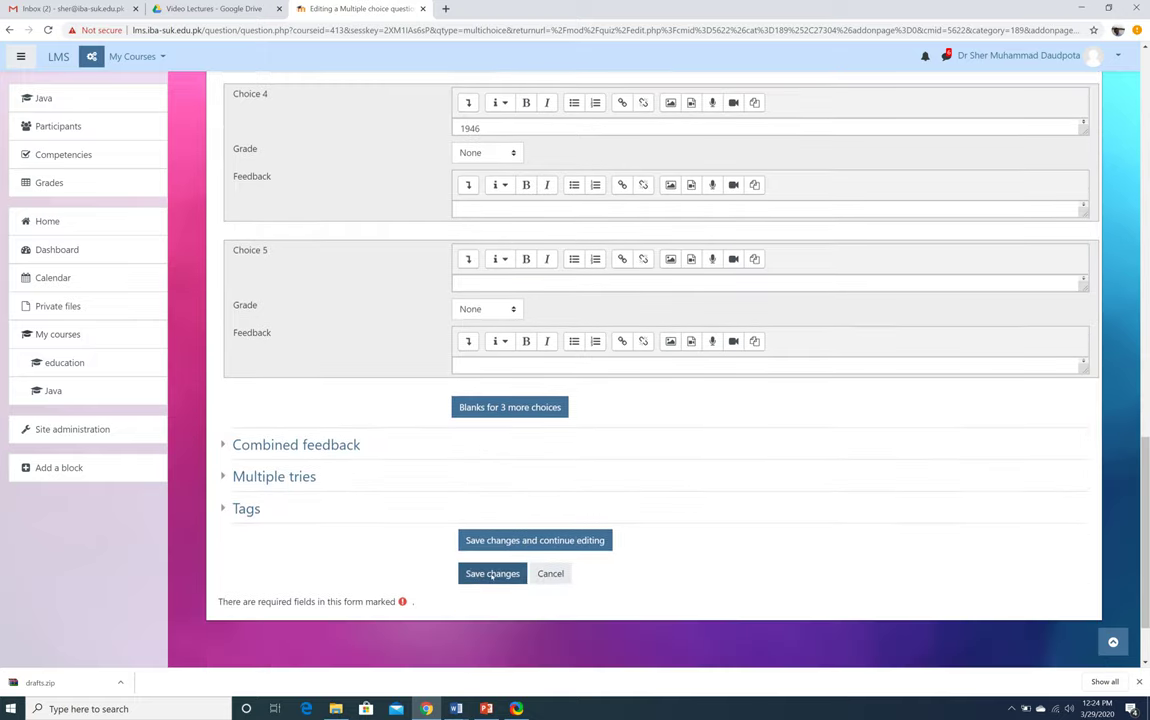
{"action": "left_click", "coordinate": [492, 574]}
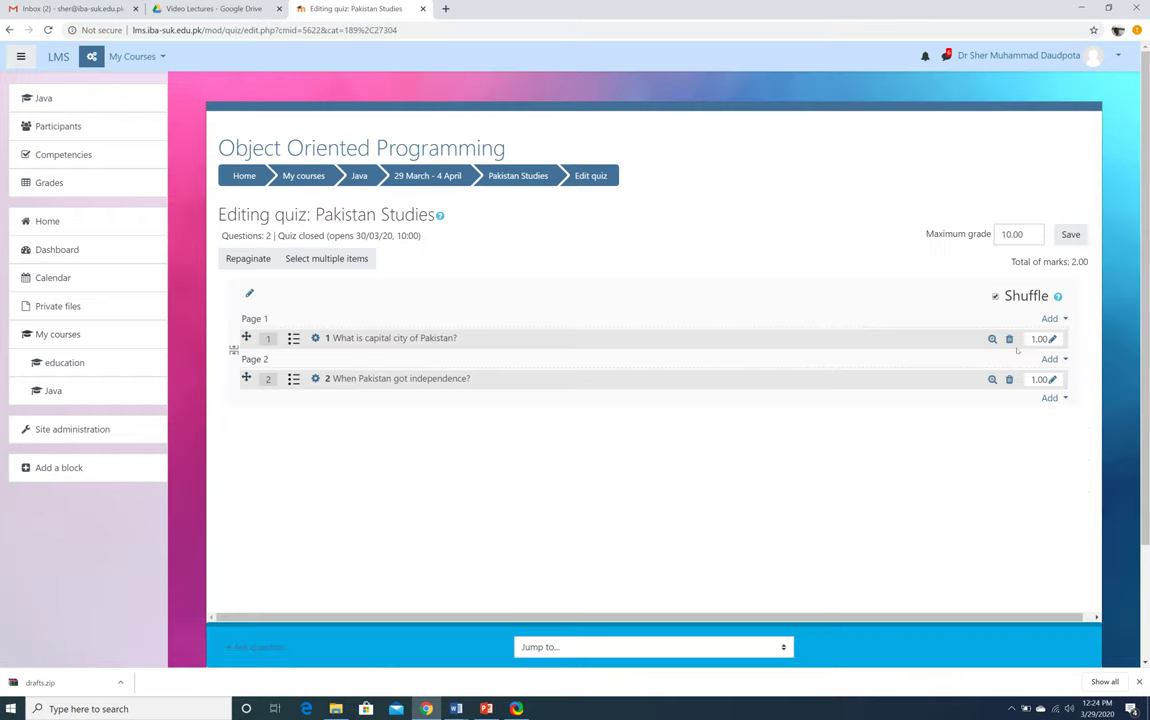
{"action": "left_click", "coordinate": [992, 380]}
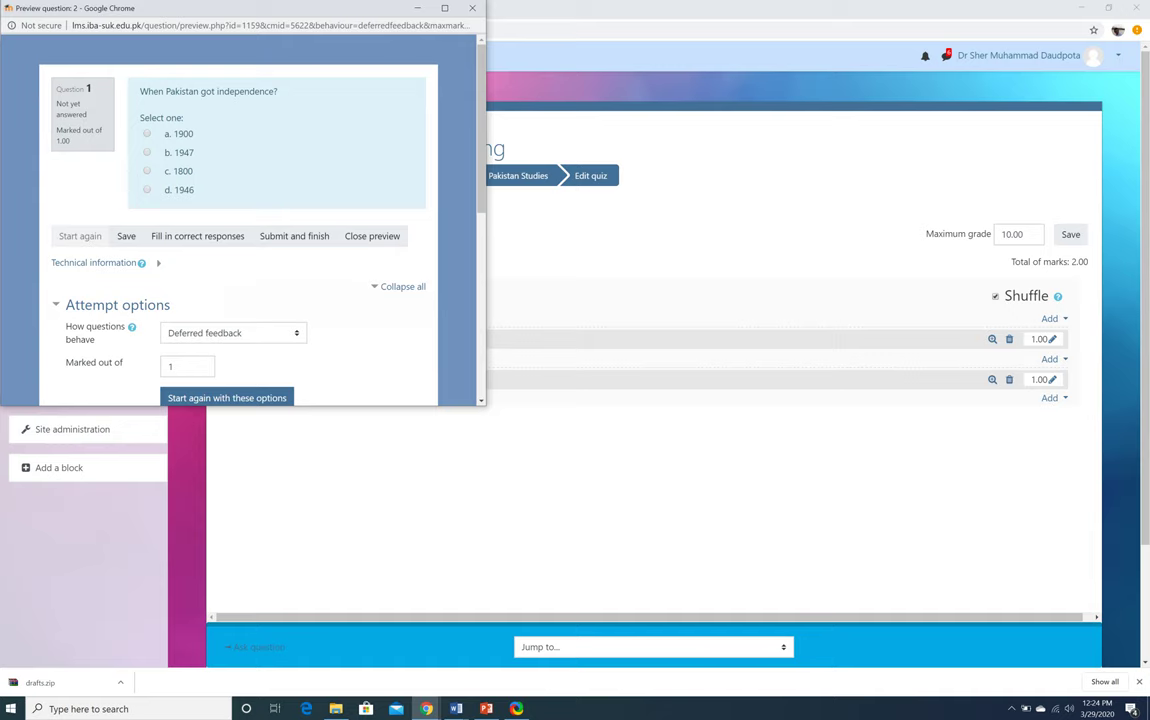
{"action": "left_click", "coordinate": [472, 8]}
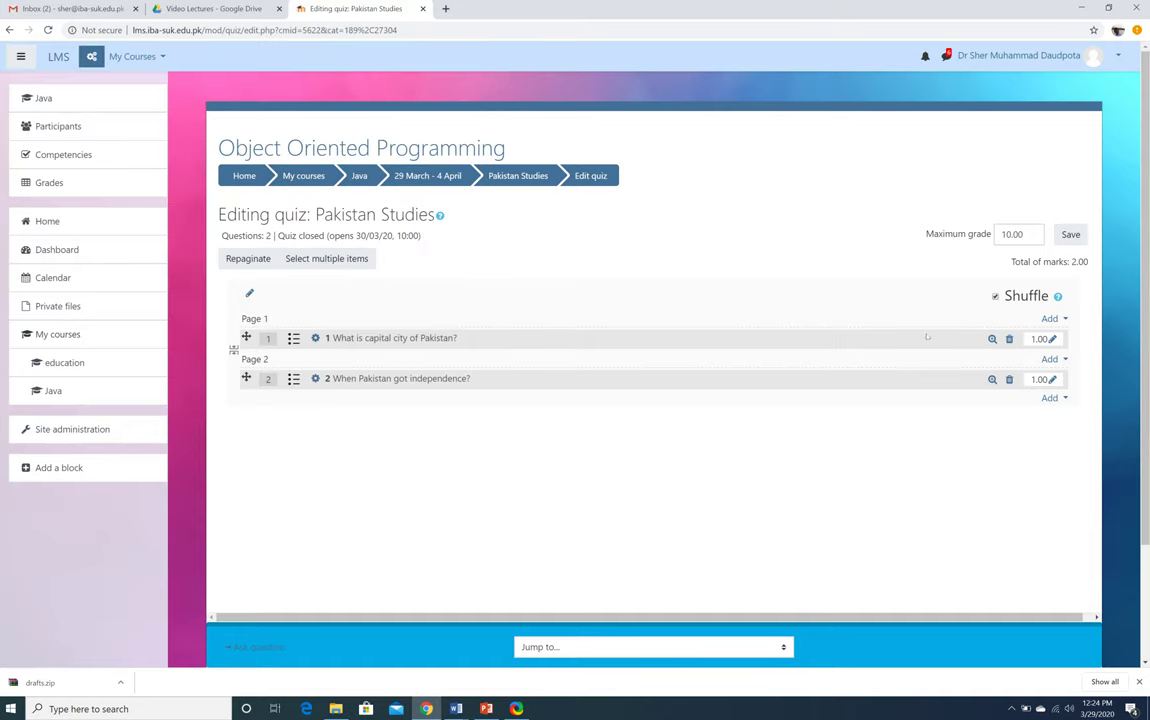
Add a new True/False question to the quiz
{"action": "left_click", "coordinate": [1051, 398]}
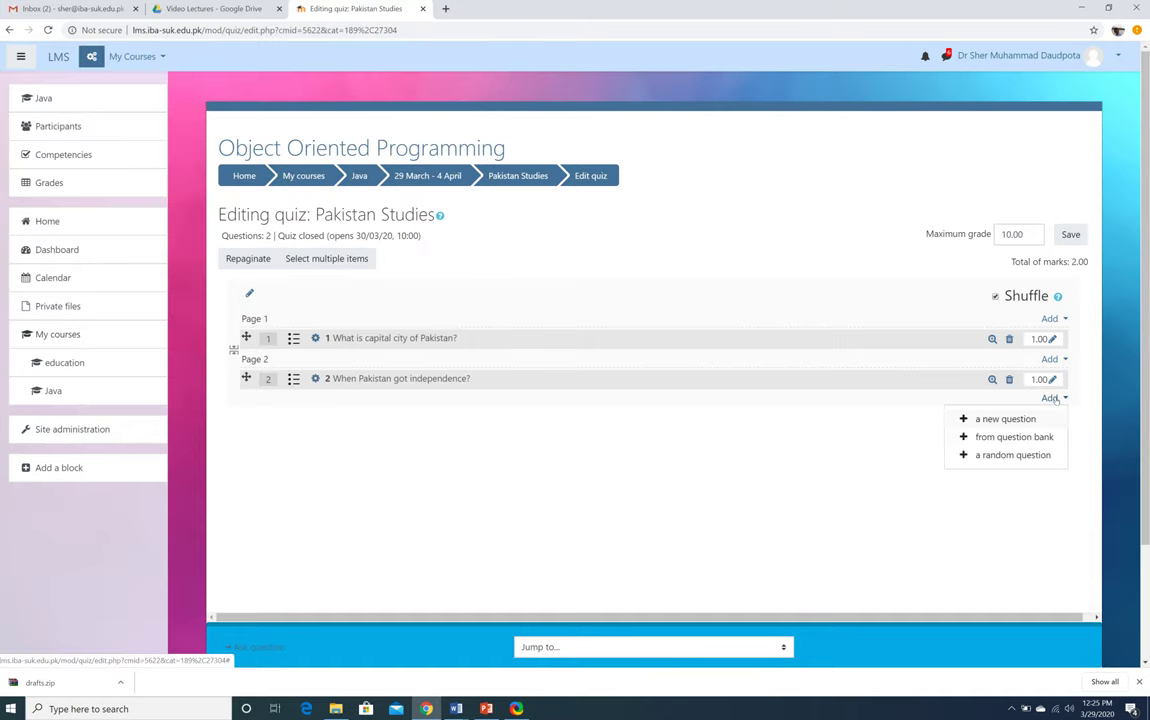
{"action": "left_click", "coordinate": [1004, 420]}
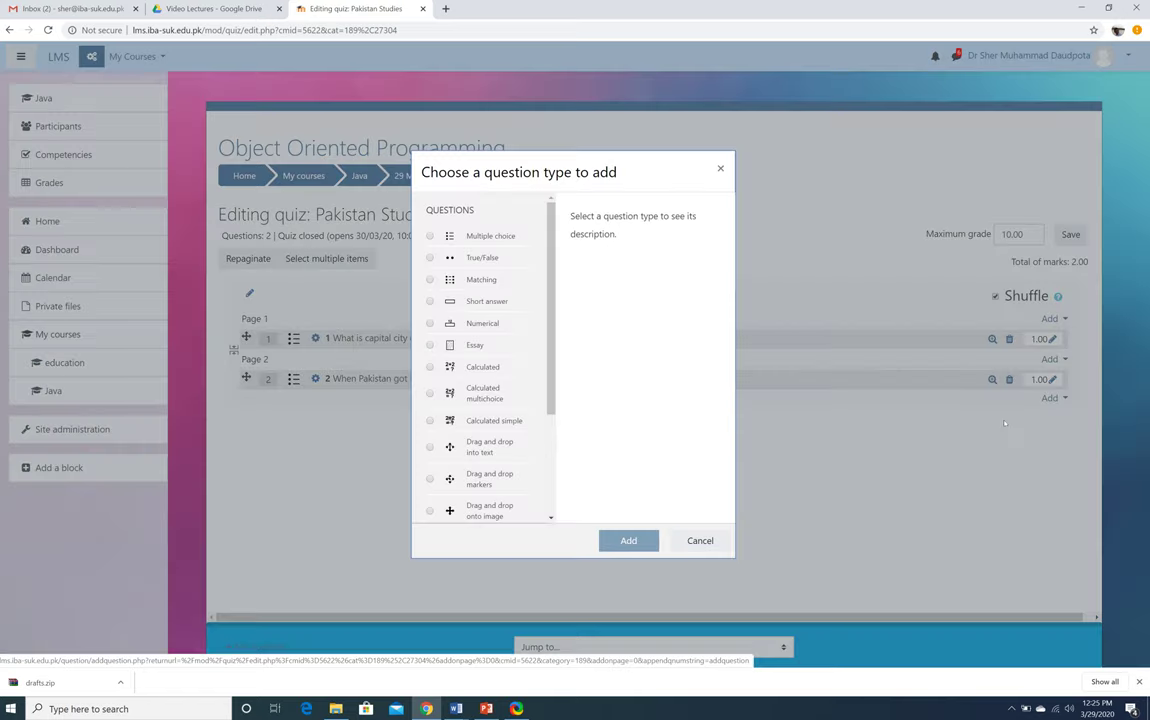
{"action": "left_click", "coordinate": [470, 258]}
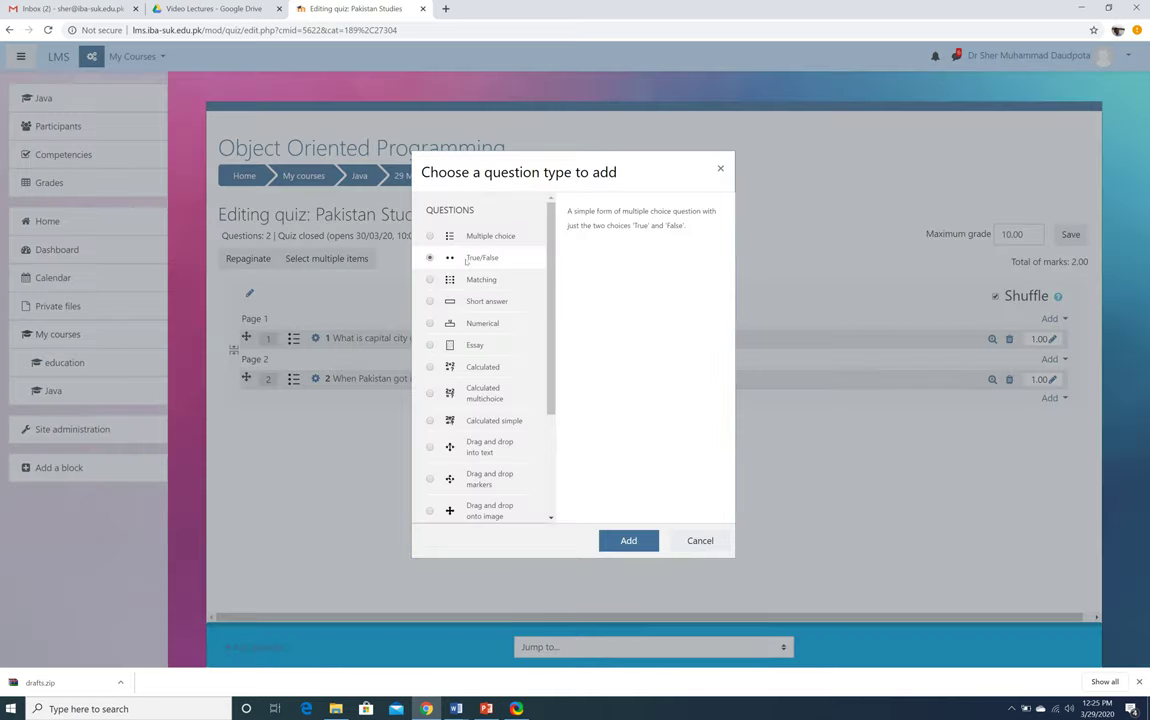
{"action": "left_click", "coordinate": [632, 541]}
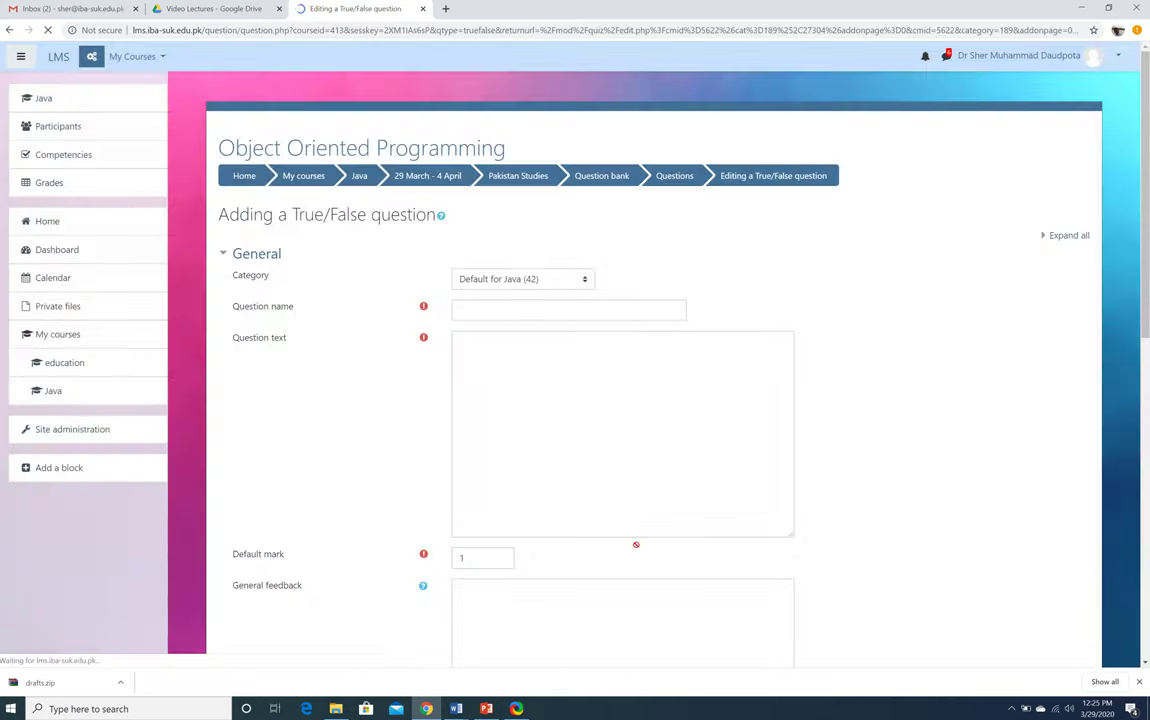
Name the question 3 with text "Pakistan's capital is Islamabad.", answer True, and save it
{"action": "left_click", "coordinate": [539, 316]}
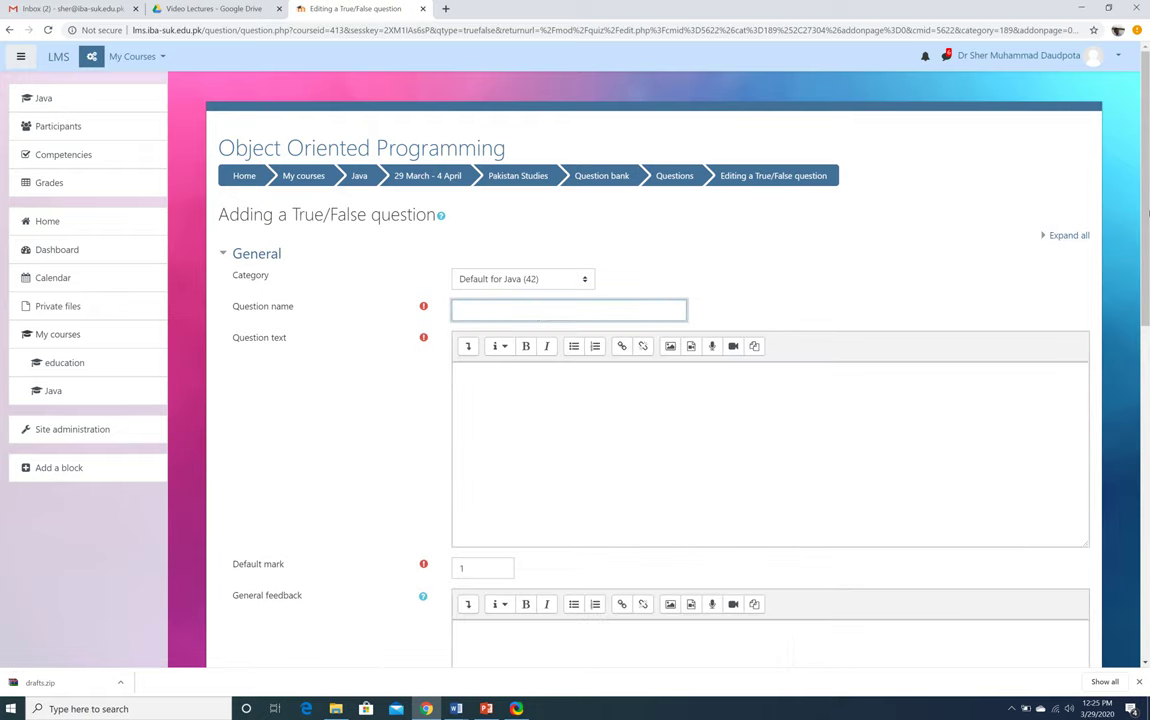
{"action": "type", "text": "3"}
{"action": "left_click", "coordinate": [871, 371]}
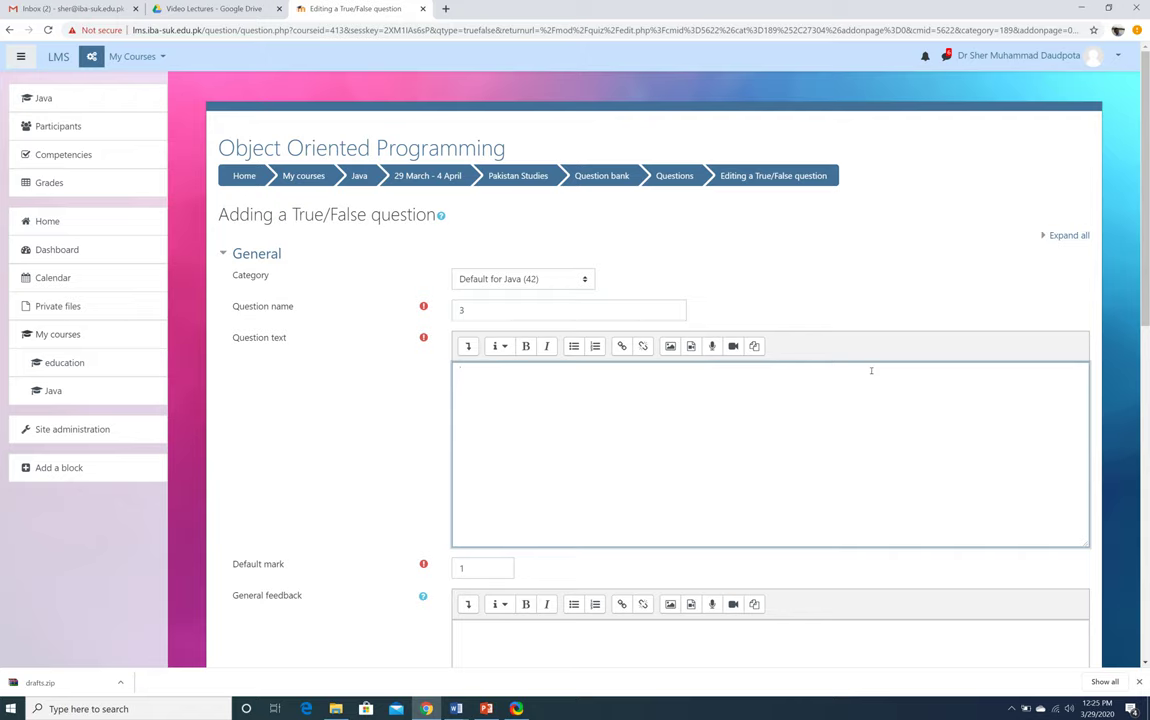
{"action": "type", "text": "Pakistan's capital is Islamaa"}
{"action": "type", "text": "ad."}
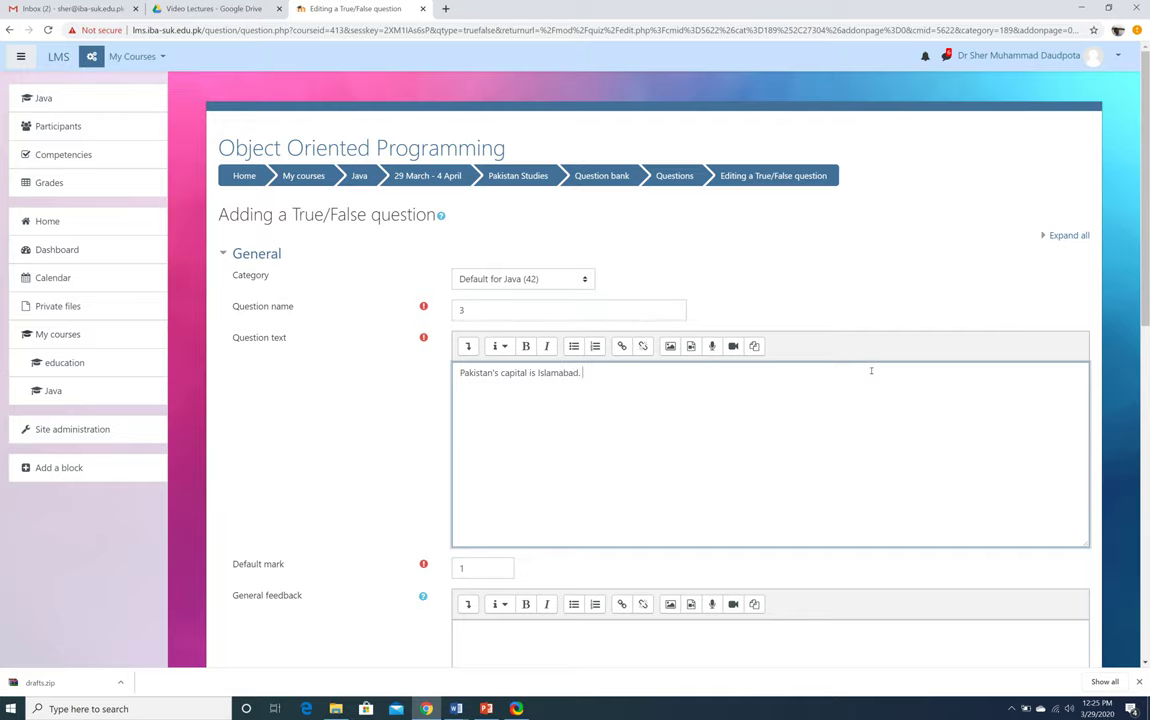
{"action": "scroll", "coordinate": [414, 453], "scroll_direction": "down", "scroll_amount": 4}
{"action": "scroll", "coordinate": [414, 453], "scroll_direction": "down", "scroll_amount": 5}
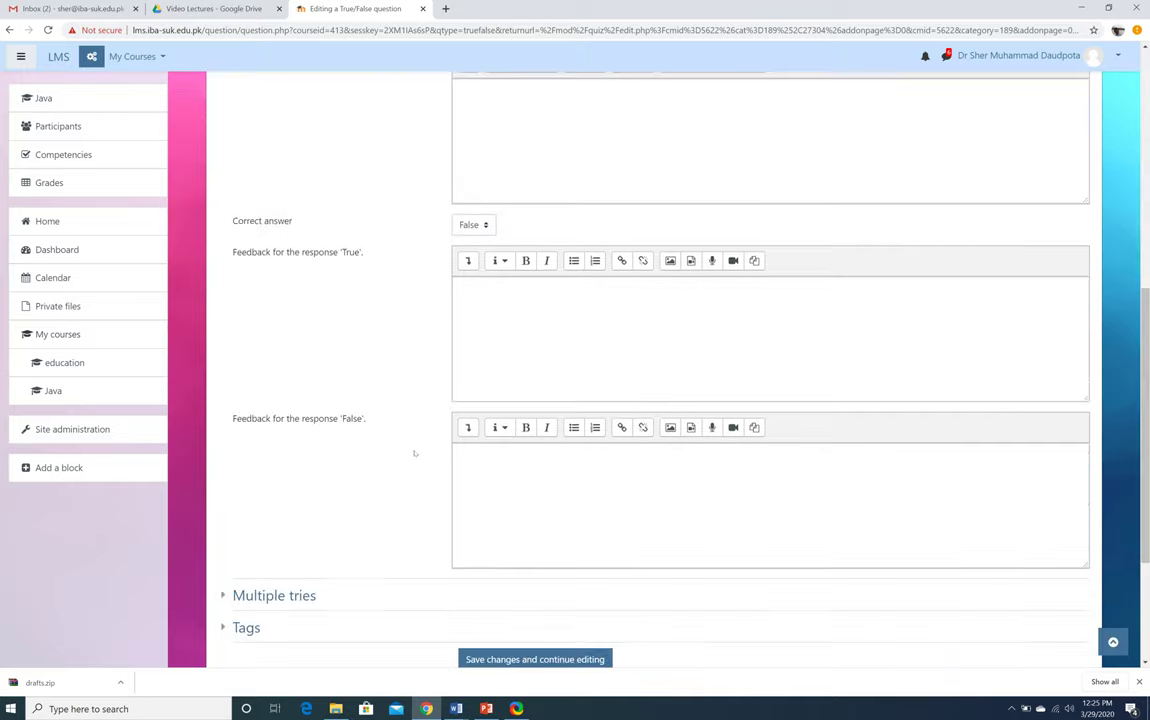
{"action": "left_click", "coordinate": [485, 225]}
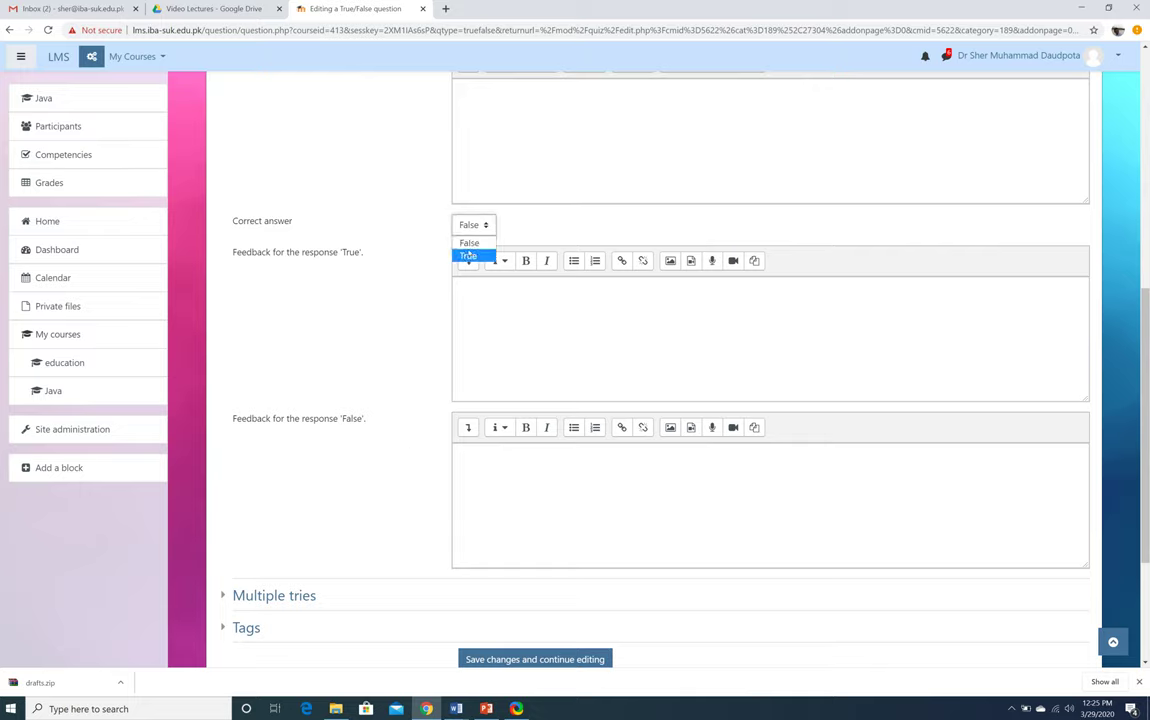
{"action": "left_click", "coordinate": [468, 256]}
{"action": "scroll", "coordinate": [362, 317], "scroll_direction": "down", "scroll_amount": 4}
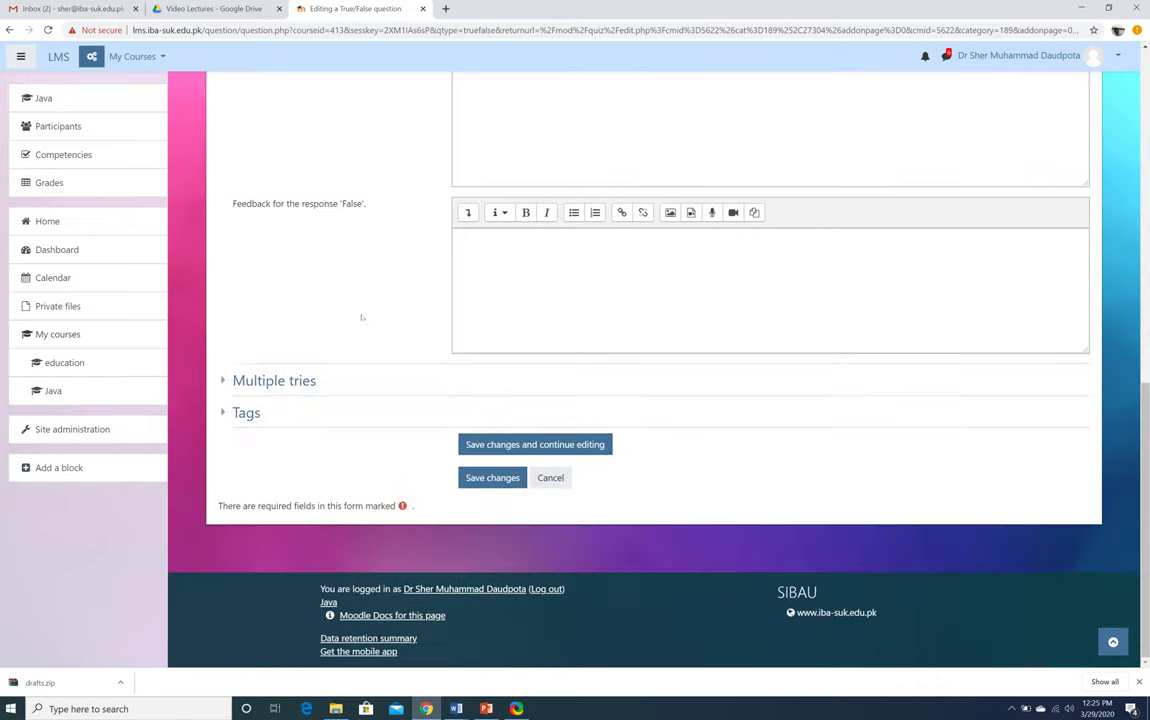
{"action": "left_click", "coordinate": [477, 478]}
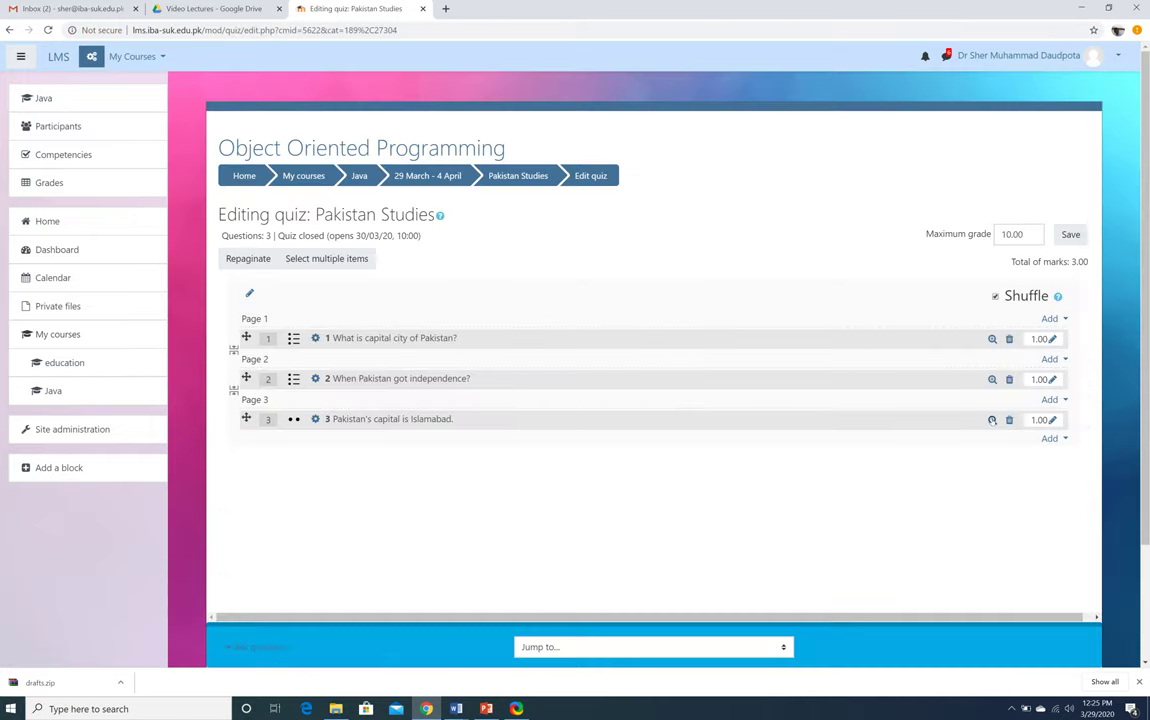
Preview question 3, close the preview, and return to adding questions
{"action": "left_click", "coordinate": [992, 419]}
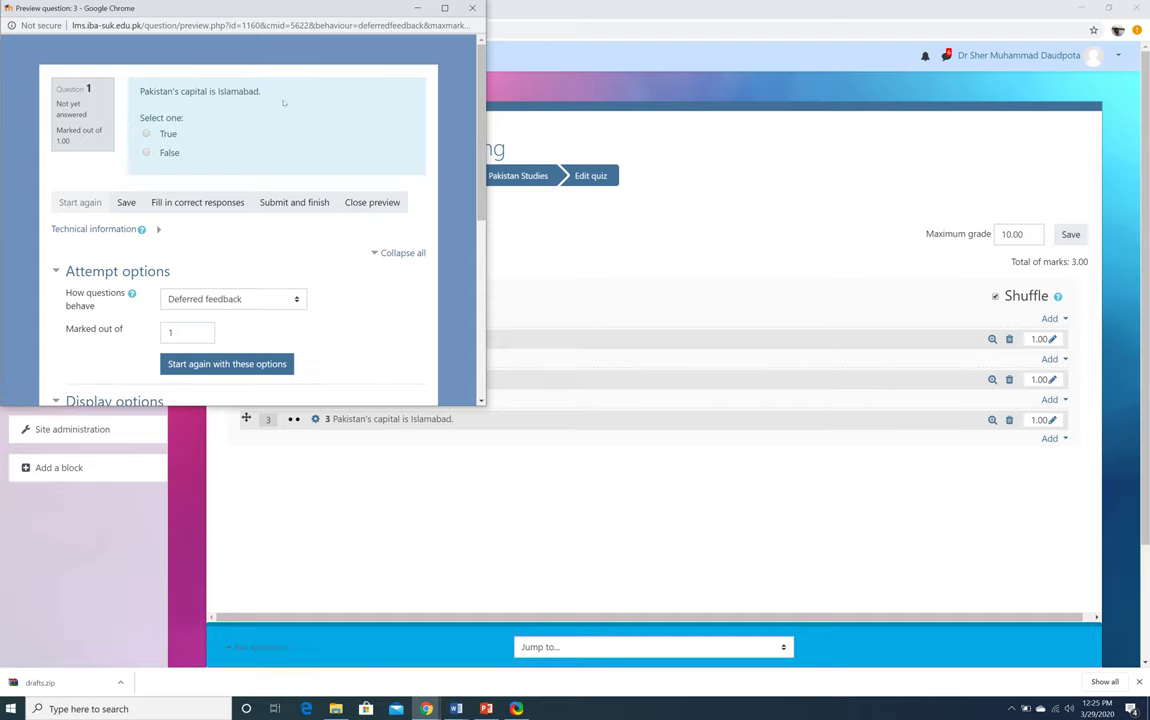
{"action": "left_click", "coordinate": [472, 8]}
{"action": "left_click", "coordinate": [1052, 438]}
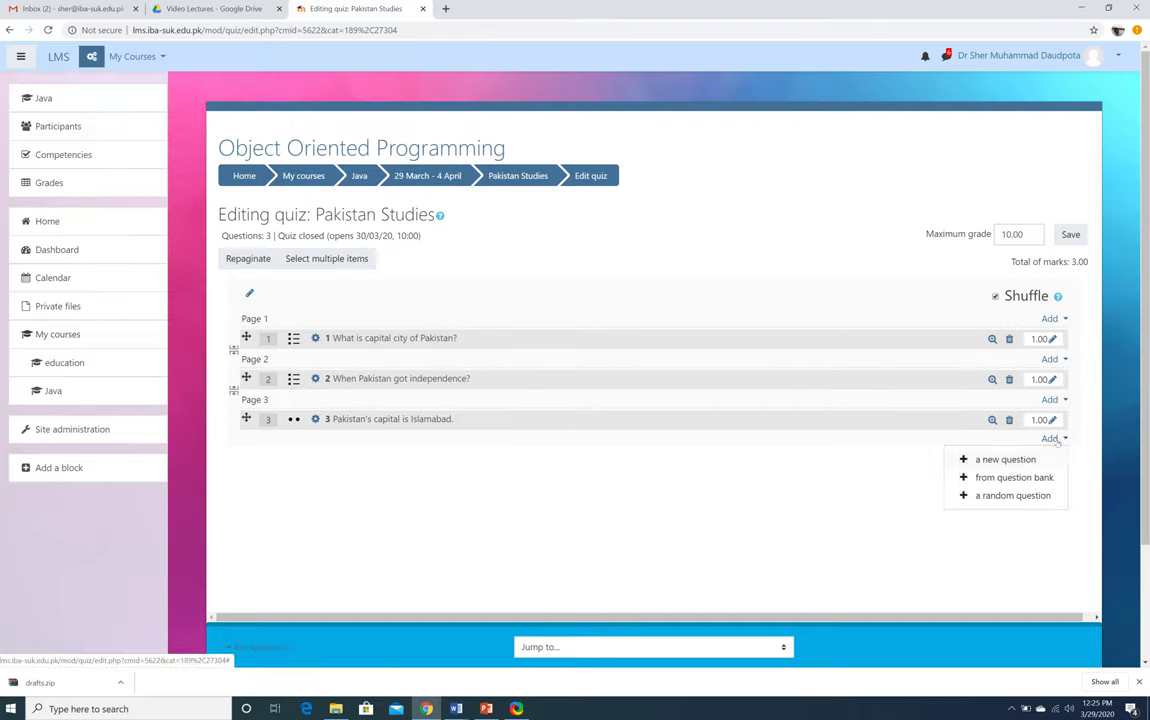
Create True/False question 4 with the text 'Sukkur is a district.'
{"action": "left_click", "coordinate": [995, 459]}
{"action": "left_click", "coordinate": [453, 258]}
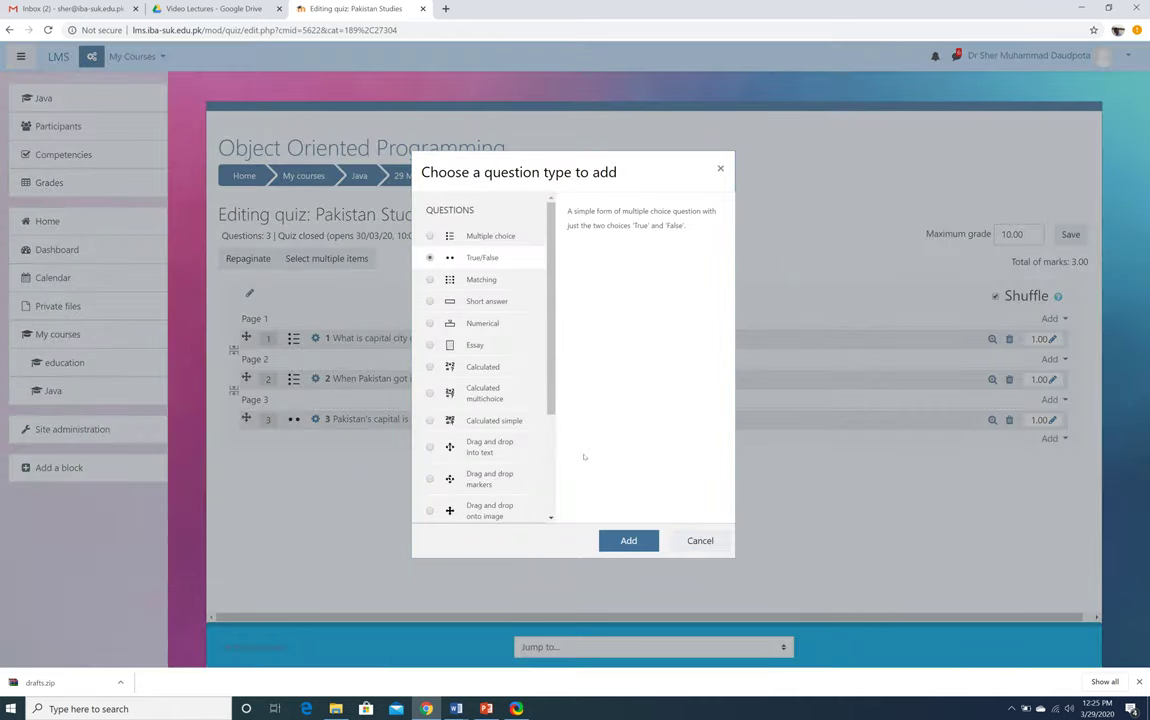
{"action": "left_click", "coordinate": [628, 541]}
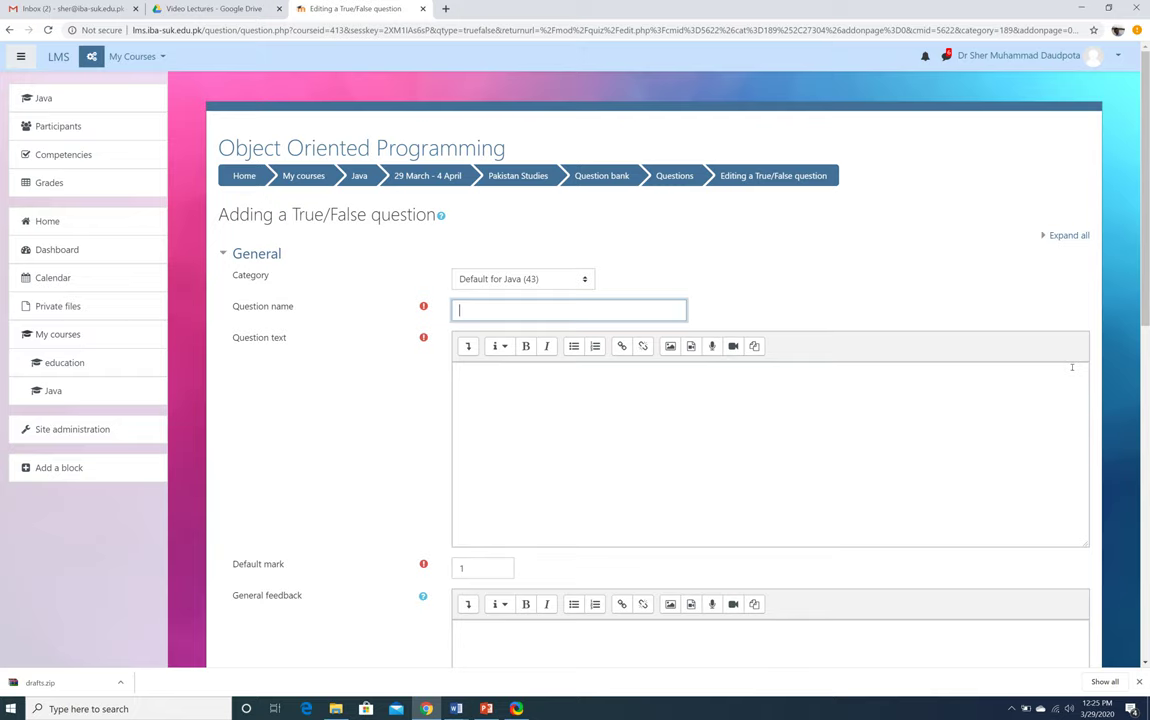
{"action": "type", "text": "4"}
{"action": "left_click", "coordinate": [874, 424]}
{"action": "type", "text": "Sukk"}
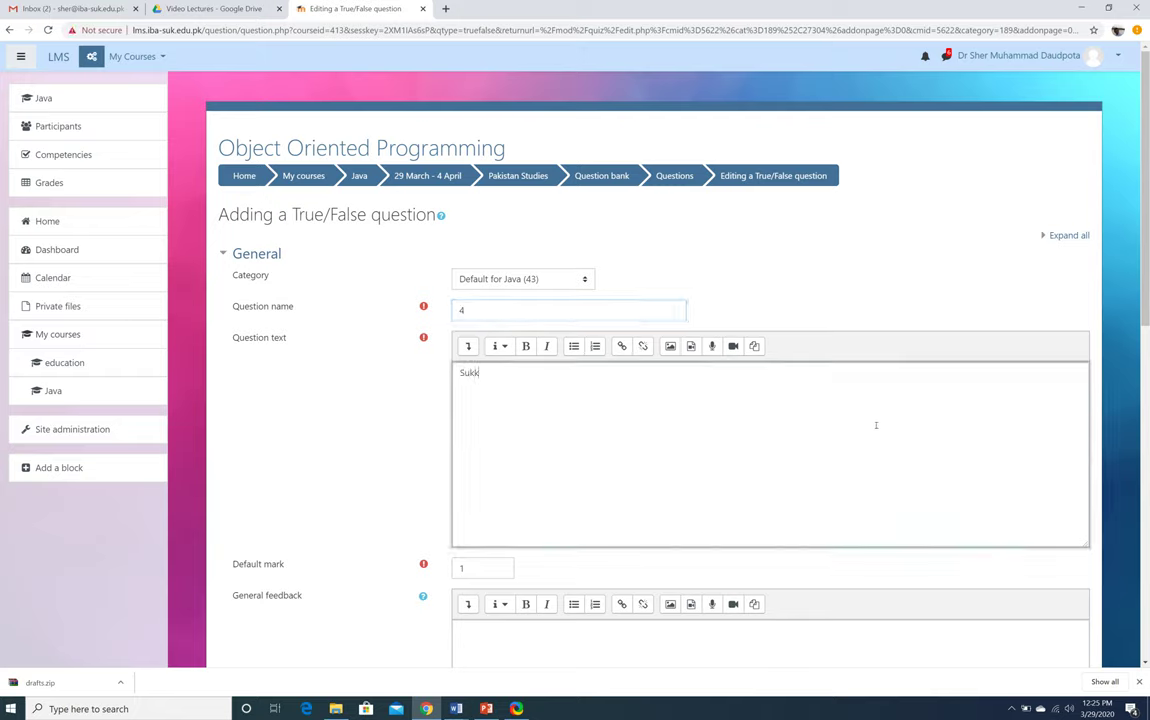
{"action": "type", "text": "ur is a district."}
Set question 4's correct answer to True and save it to the quiz
{"action": "scroll", "coordinate": [313, 416], "scroll_direction": "down", "scroll_amount": 6}
{"action": "scroll", "coordinate": [313, 421], "scroll_direction": "down", "scroll_amount": 2}
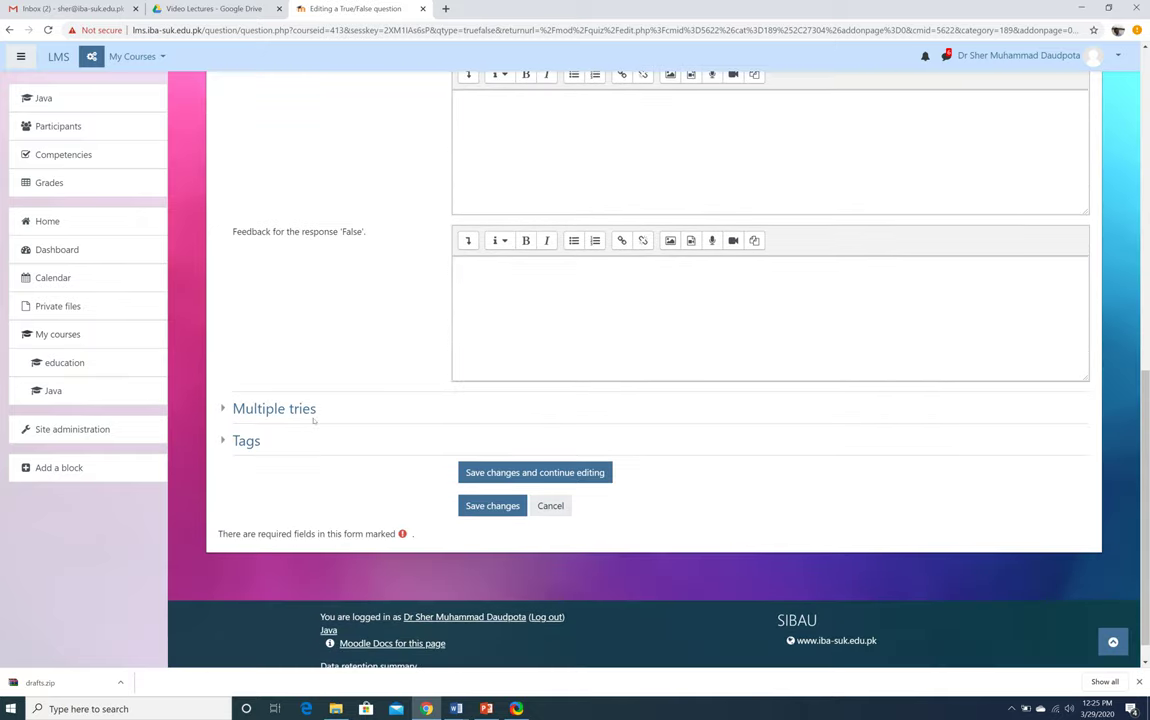
{"action": "scroll", "coordinate": [313, 419], "scroll_direction": "up", "scroll_amount": 5}
{"action": "left_click", "coordinate": [487, 311]}
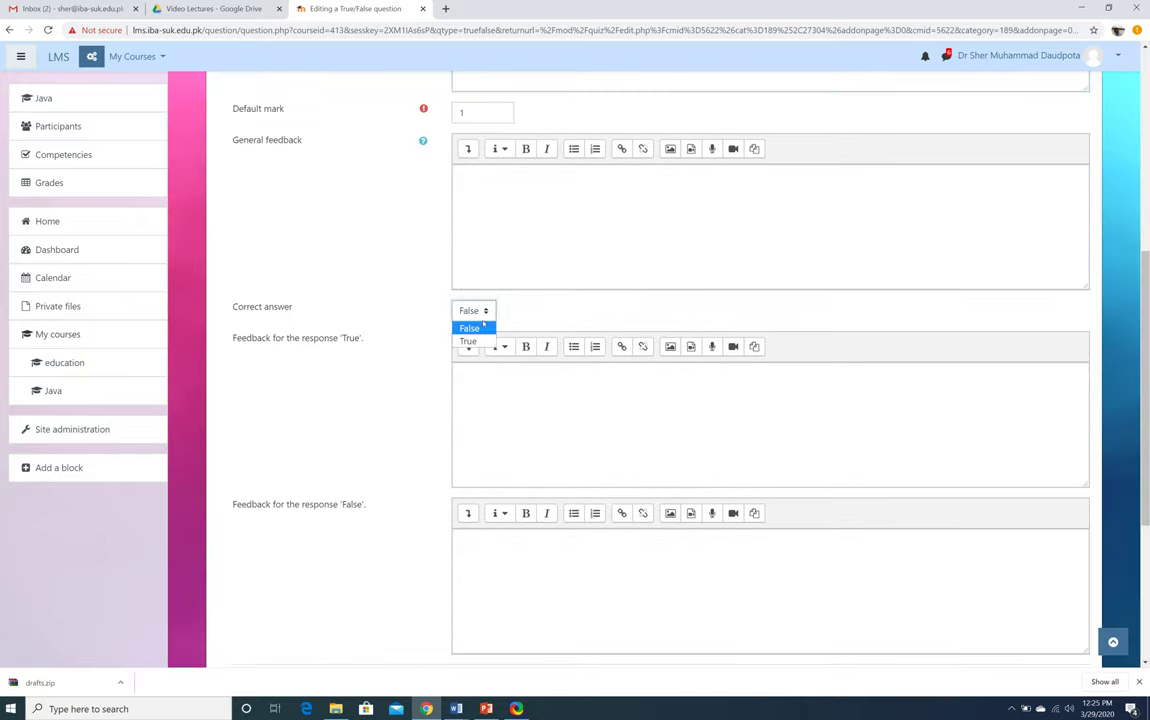
{"action": "left_click", "coordinate": [470, 341]}
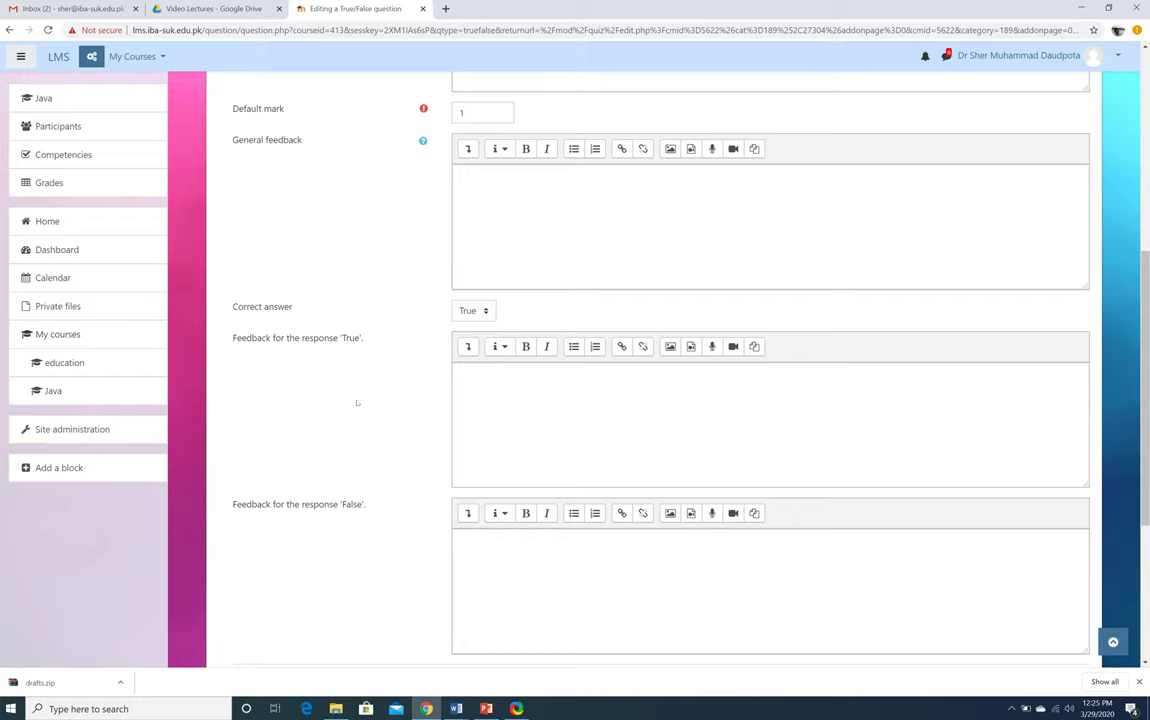
{"action": "scroll", "coordinate": [357, 403], "scroll_direction": "down", "scroll_amount": 3}
{"action": "left_click", "coordinate": [494, 477]}
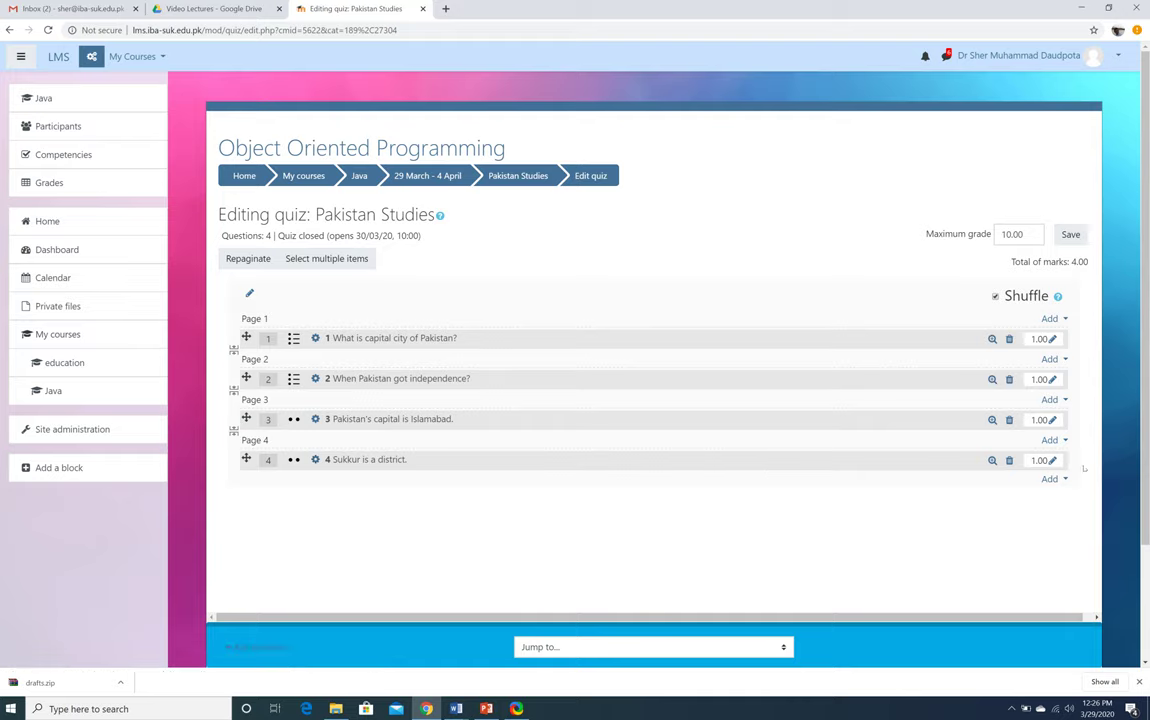
Change the quiz's maximum grade from 10.00 to 4 and save
{"action": "left_click", "coordinate": [1008, 234]}
{"action": "key", "text": "BackSpace"}
{"action": "key", "text": "BackSpace"}
{"action": "type", "text": "4"}
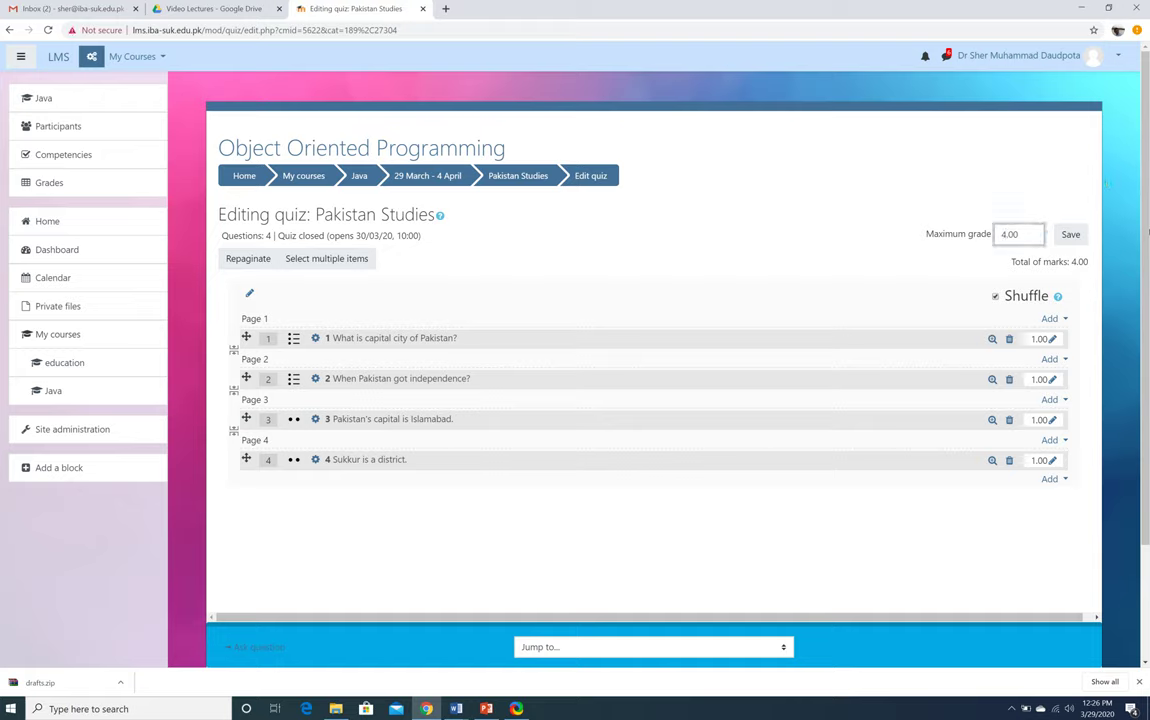
{"action": "left_click", "coordinate": [1071, 235]}
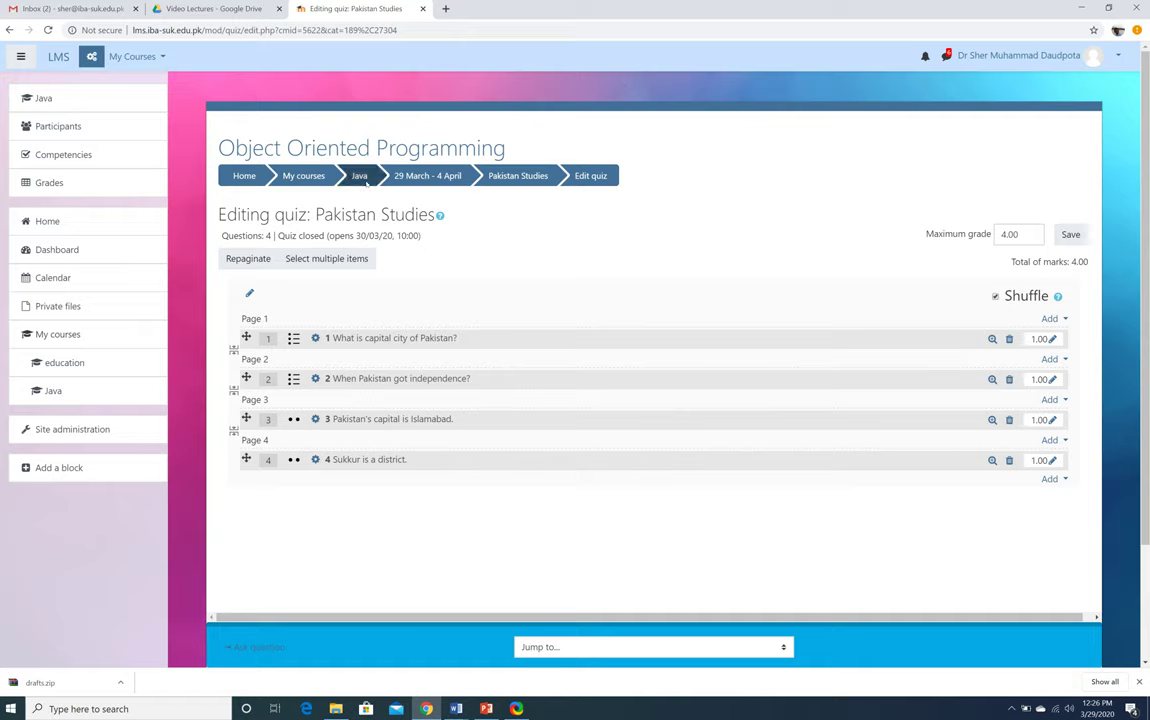
From the Java course's 29 March - 4 April week, open Pakistan Studies and start a preview
{"action": "left_click", "coordinate": [362, 177]}
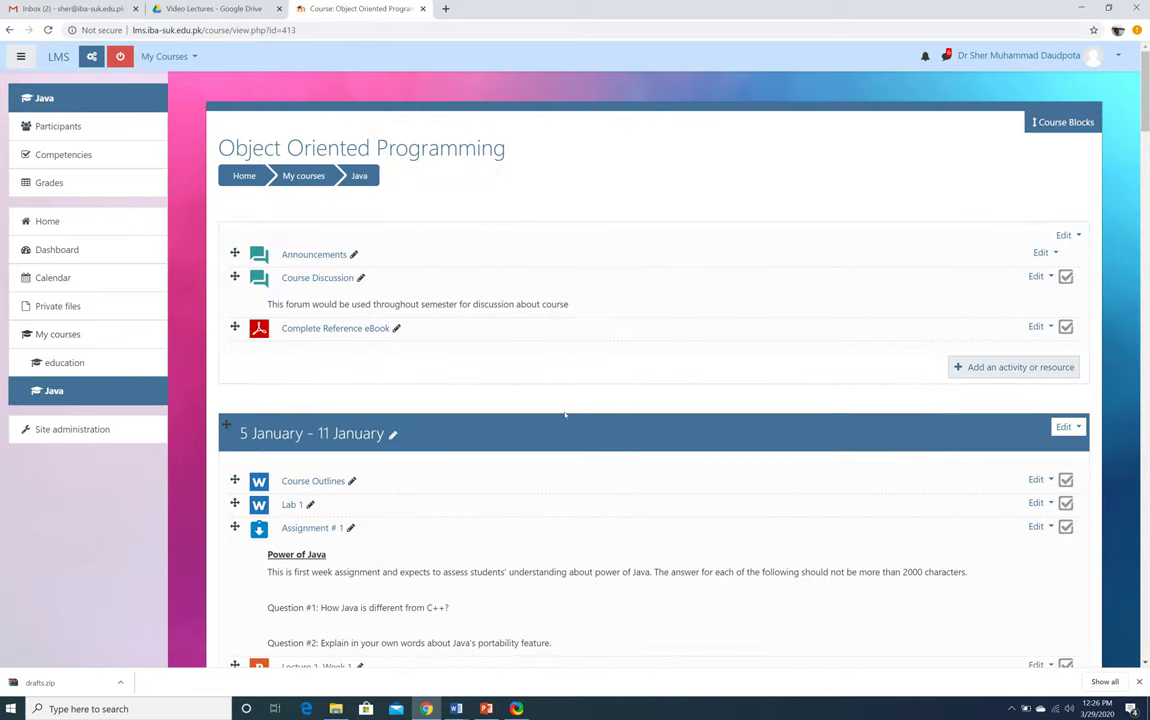
{"action": "scroll", "coordinate": [565, 414], "scroll_direction": "down", "scroll_amount": 10}
{"action": "scroll", "coordinate": [565, 414], "scroll_direction": "down", "scroll_amount": 20}
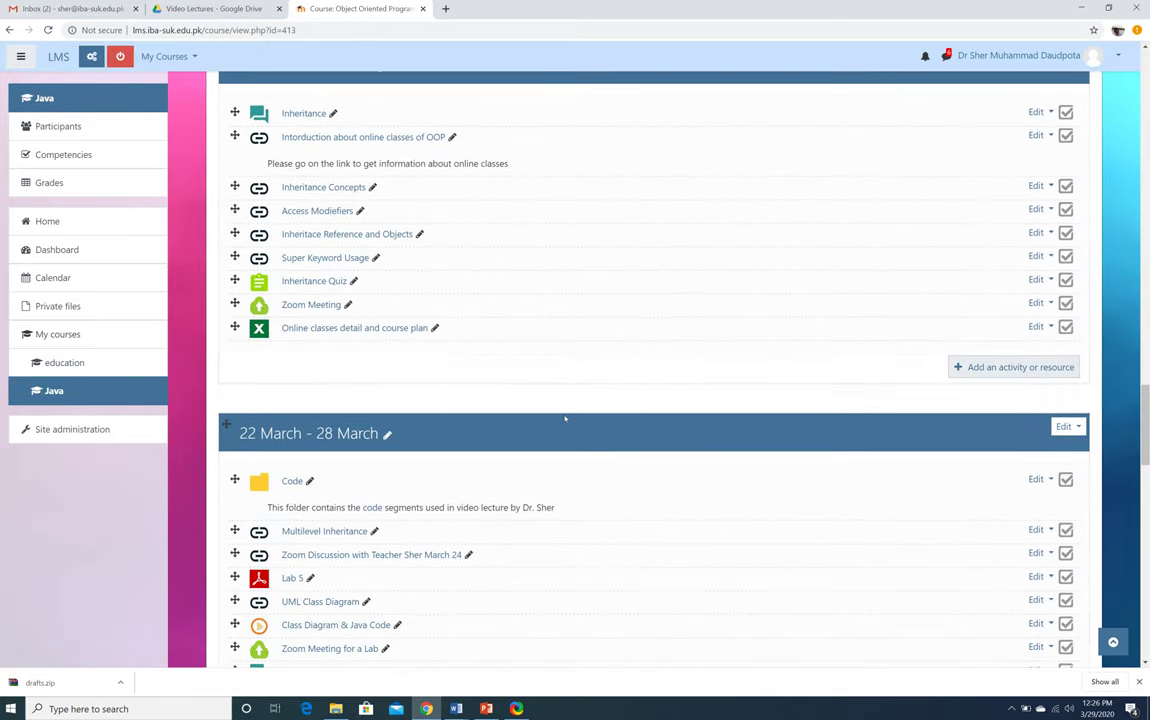
{"action": "scroll", "coordinate": [565, 416], "scroll_direction": "down", "scroll_amount": 10}
{"action": "scroll", "coordinate": [565, 416], "scroll_direction": "up", "scroll_amount": 4}
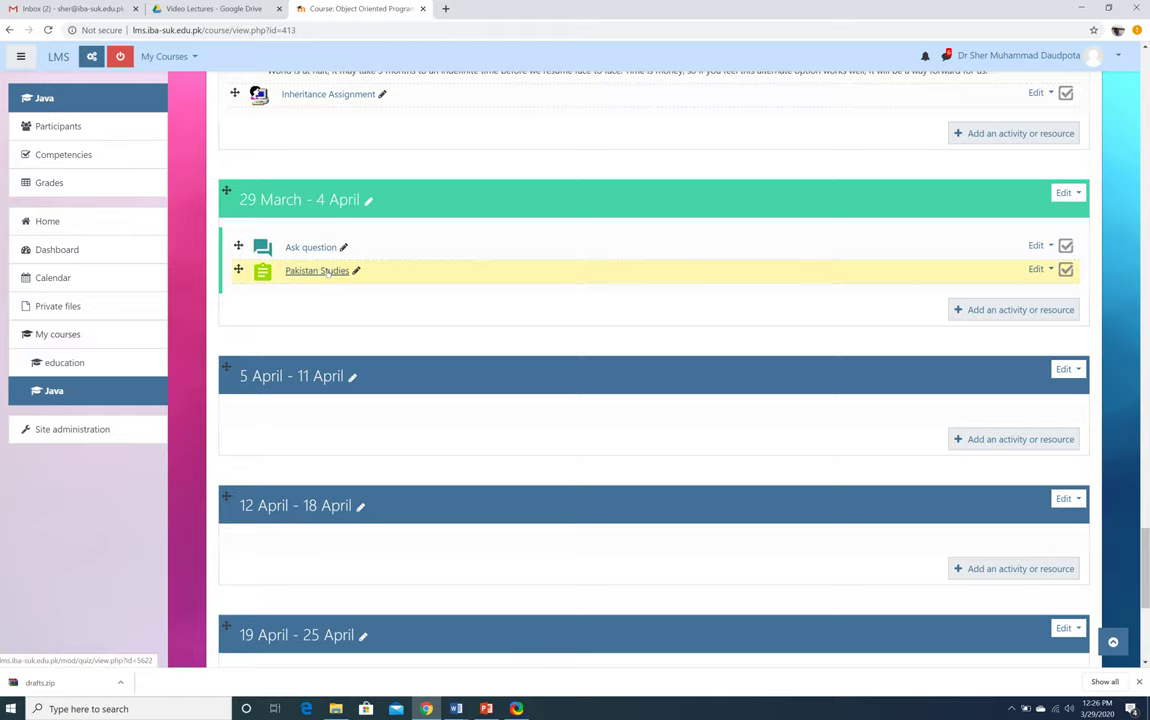
{"action": "left_click", "coordinate": [316, 271]}
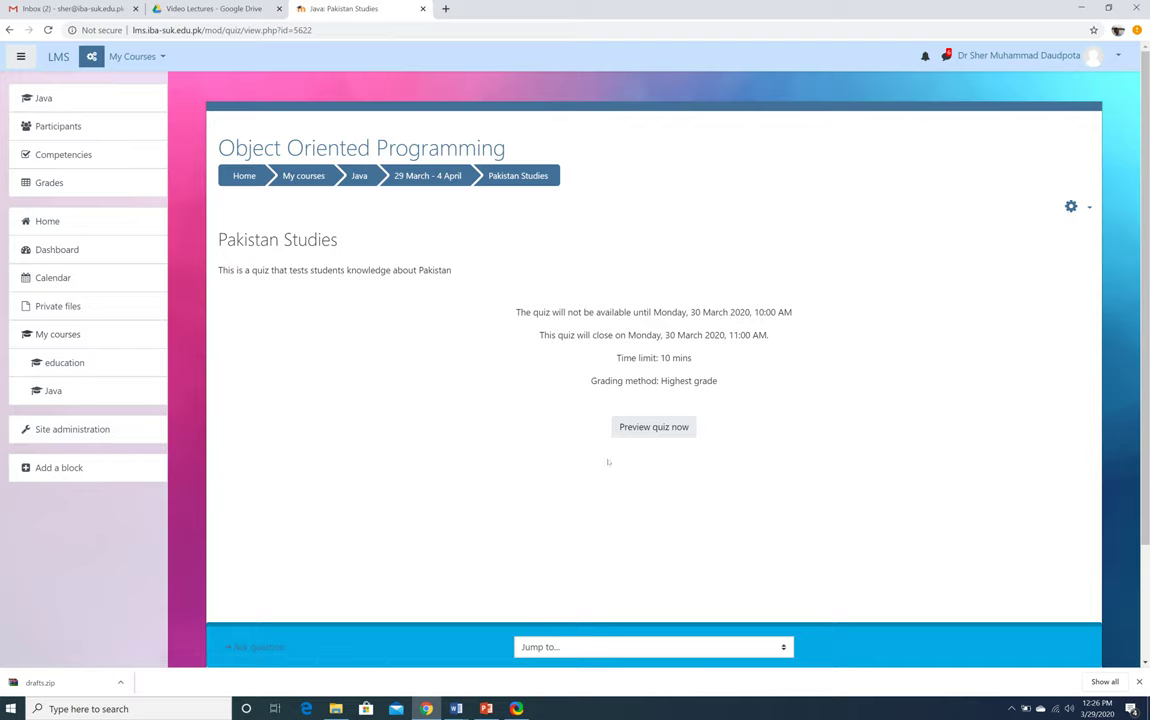
{"action": "left_click", "coordinate": [675, 429]}
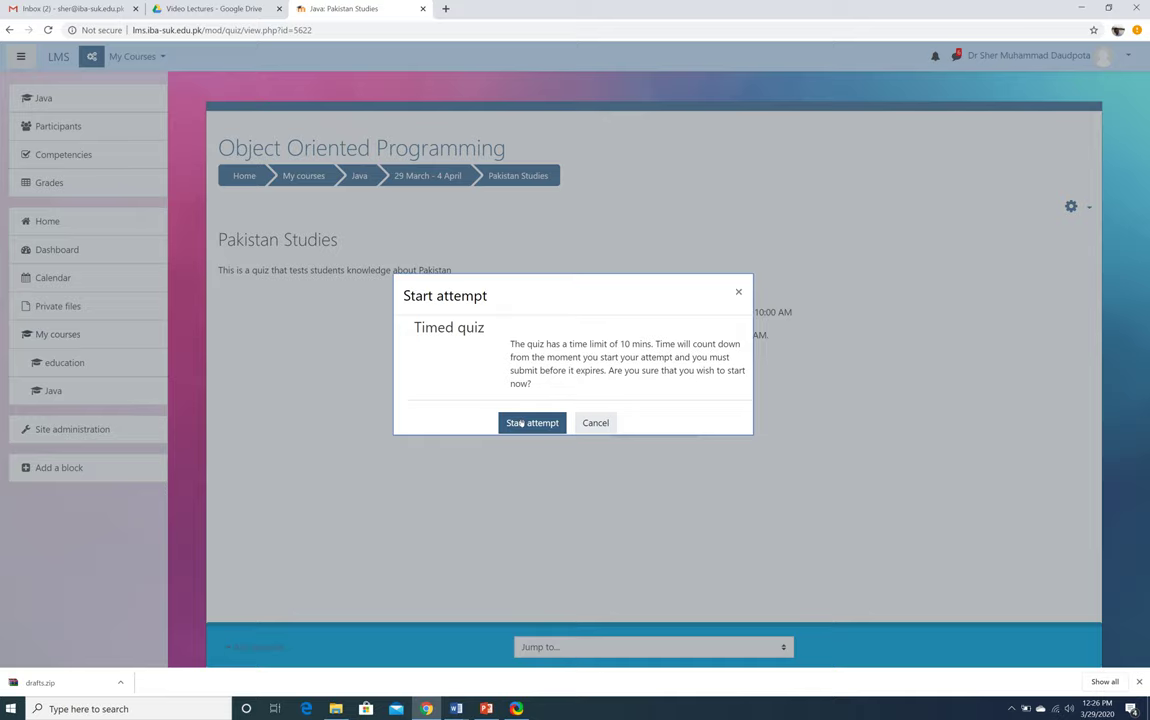
Start the timed attempt, answer each of the four questions, and finish the attempt
{"action": "left_click", "coordinate": [520, 425]}
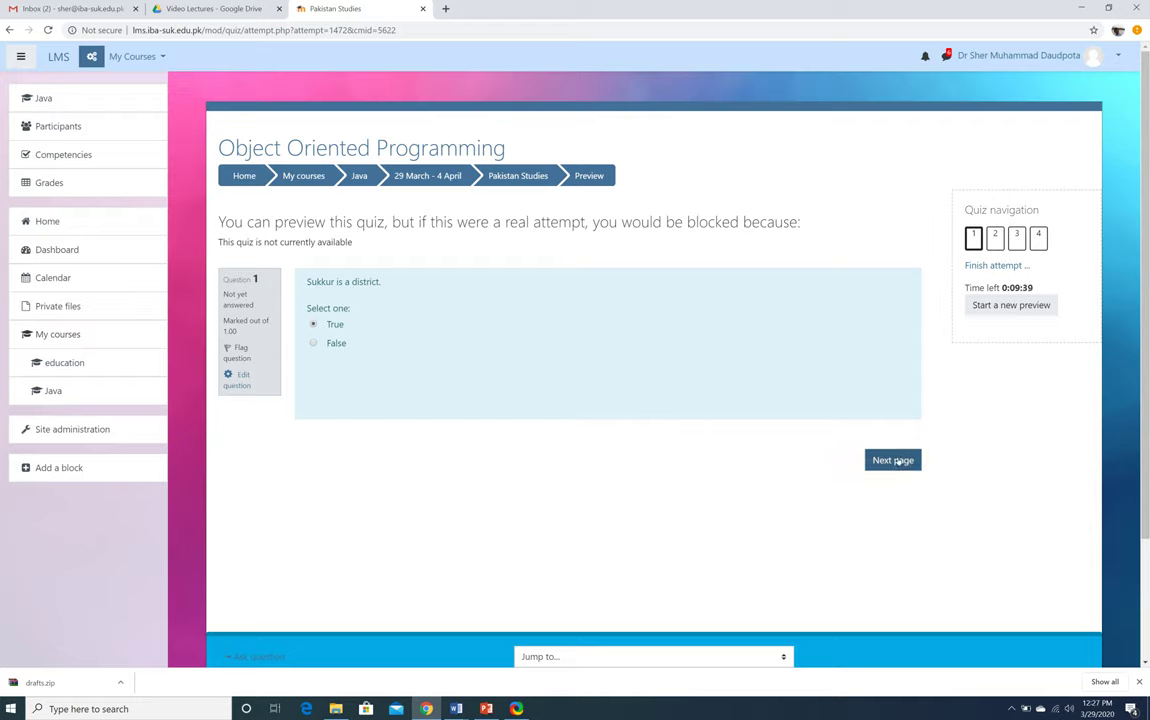
{"action": "left_click", "coordinate": [897, 462]}
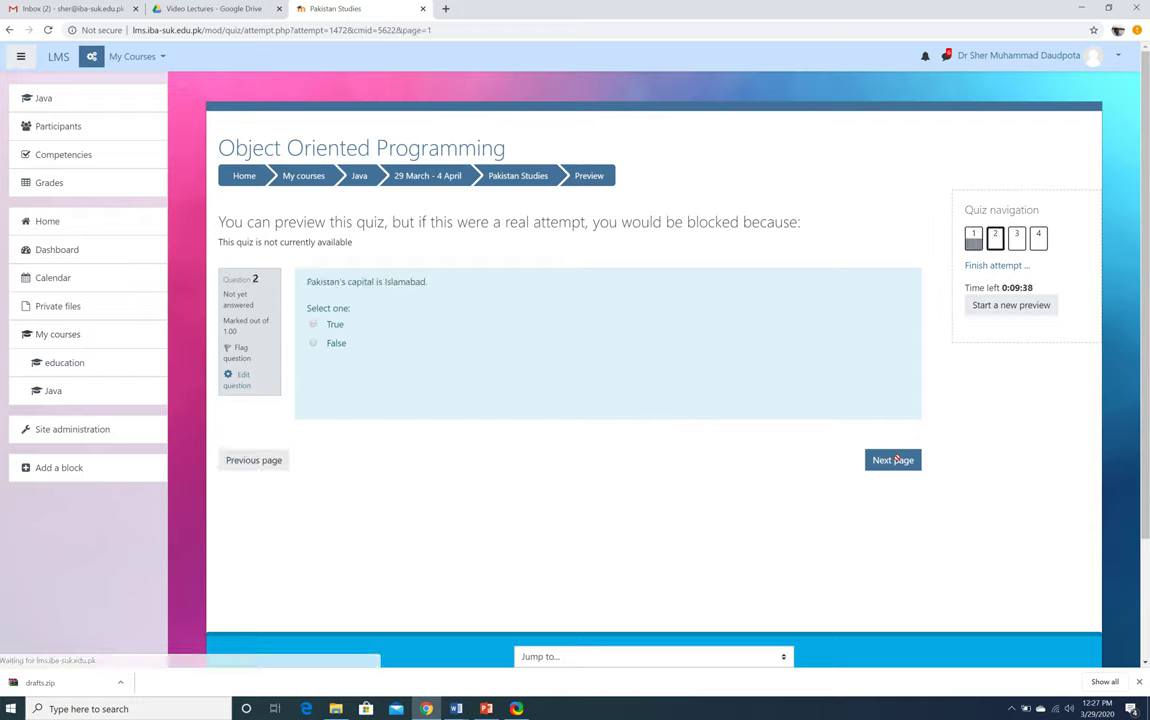
{"action": "left_click", "coordinate": [313, 325]}
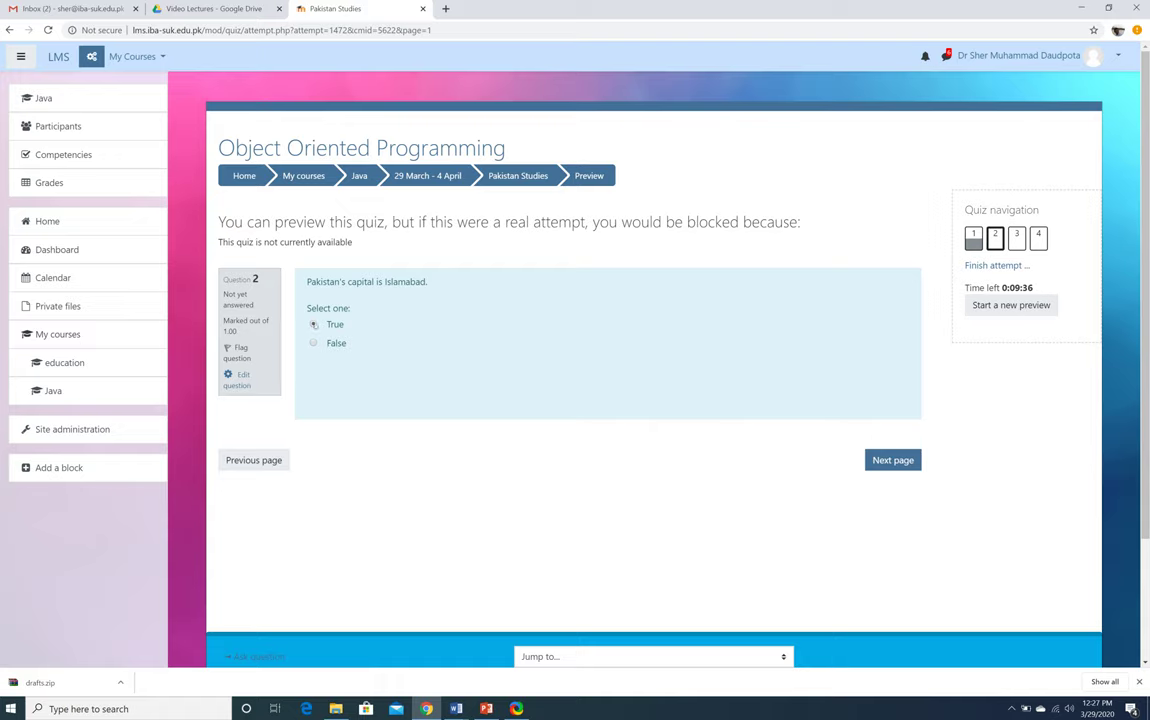
{"action": "left_click", "coordinate": [874, 460]}
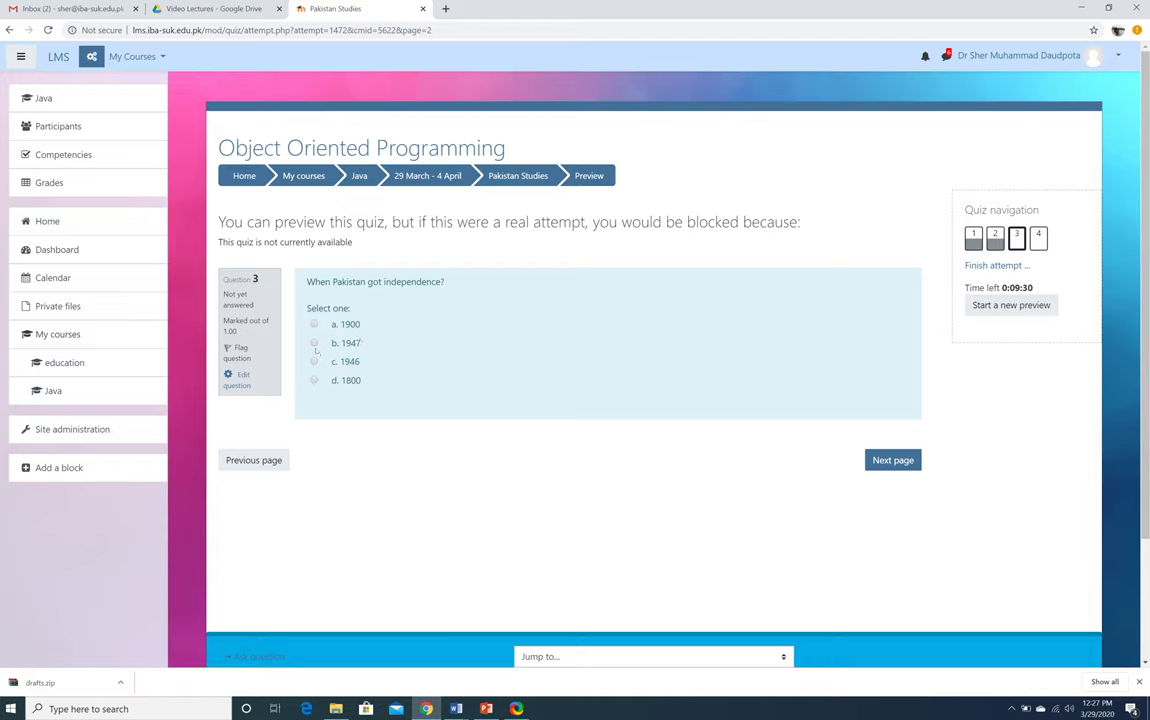
{"action": "left_click", "coordinate": [893, 460]}
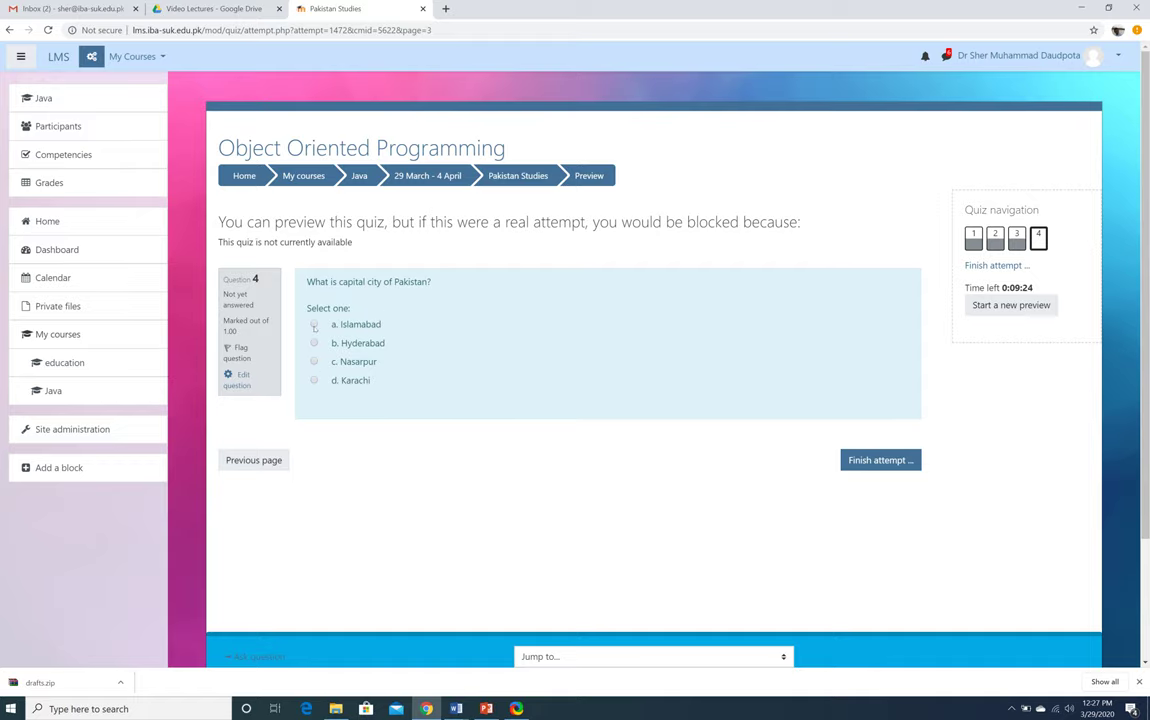
{"action": "left_click", "coordinate": [866, 460]}
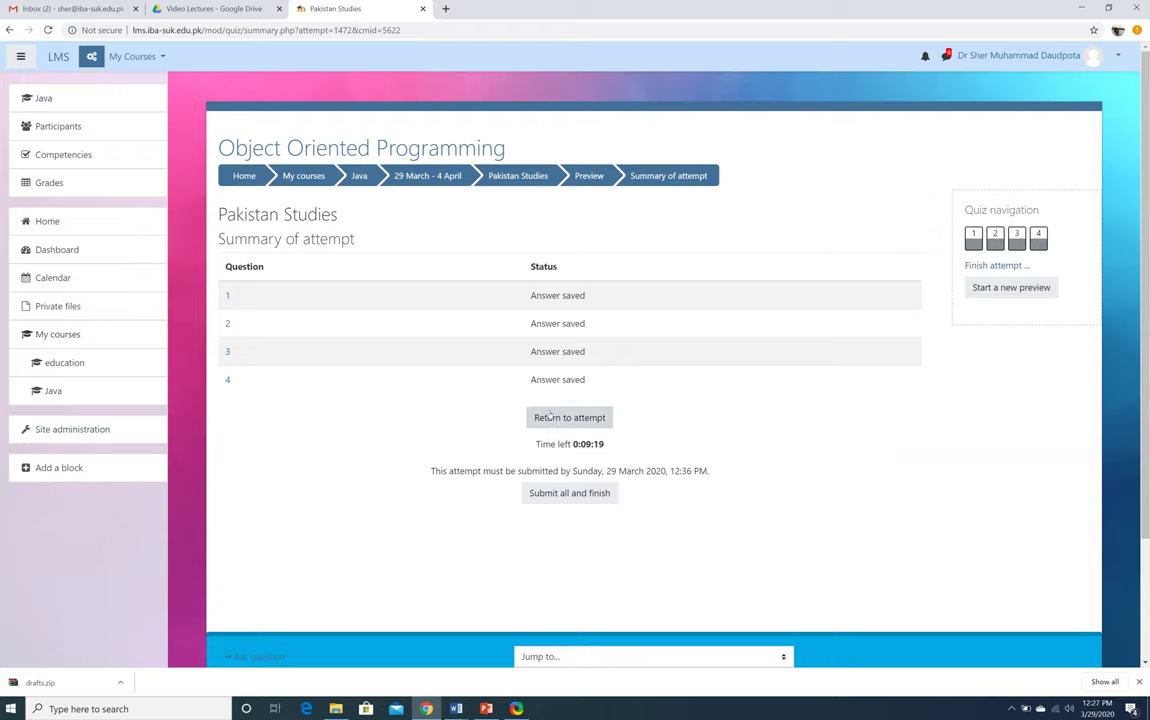
Submit and confirm the attempt, then scroll through the 4.00/4.00 (100%) review
{"action": "left_click", "coordinate": [559, 500]}
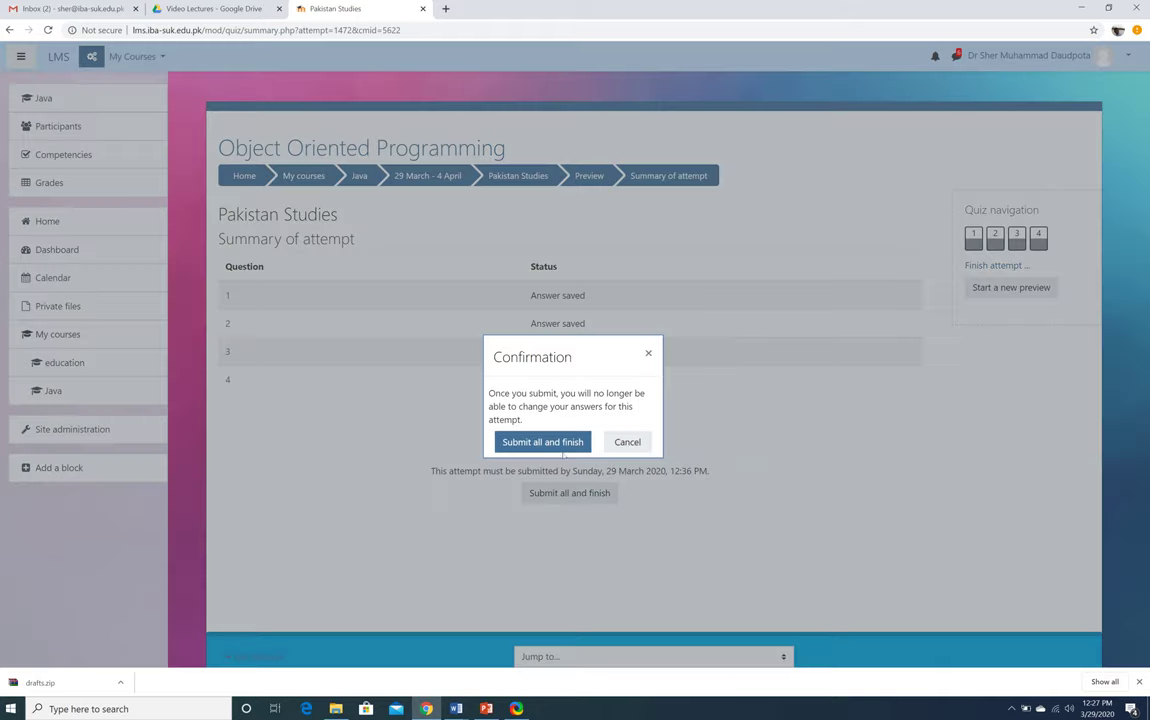
{"action": "left_click", "coordinate": [556, 441]}
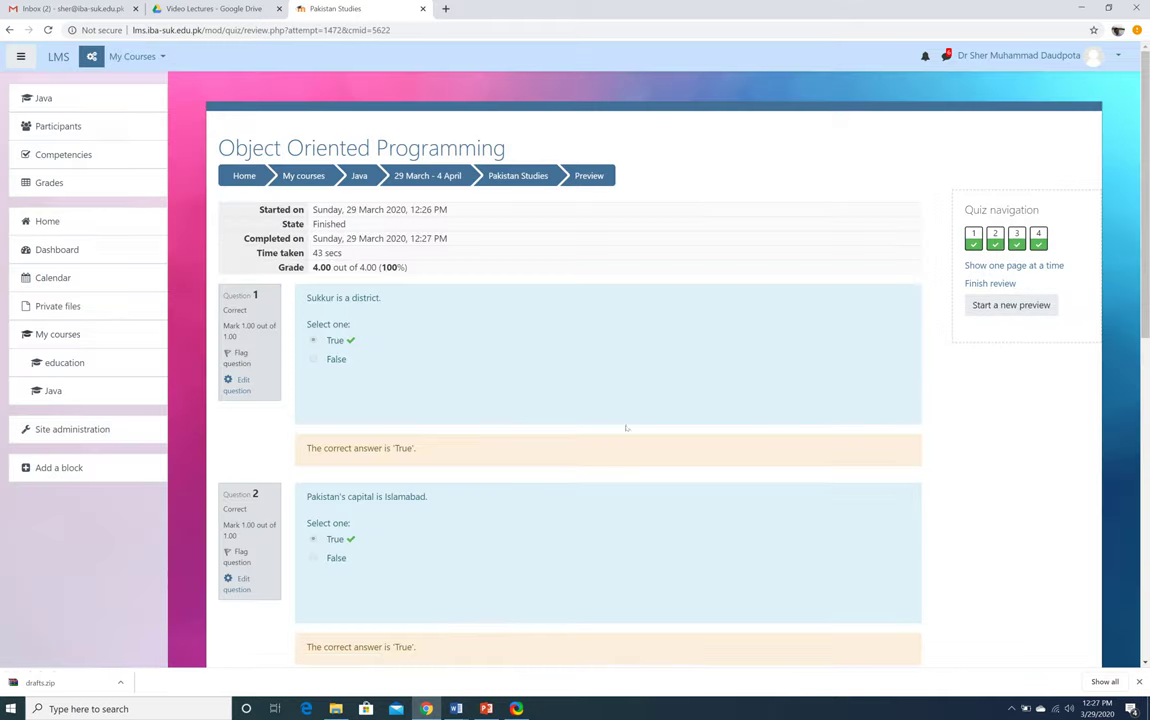
{"action": "scroll", "coordinate": [664, 440], "scroll_direction": "down", "scroll_amount": 1}
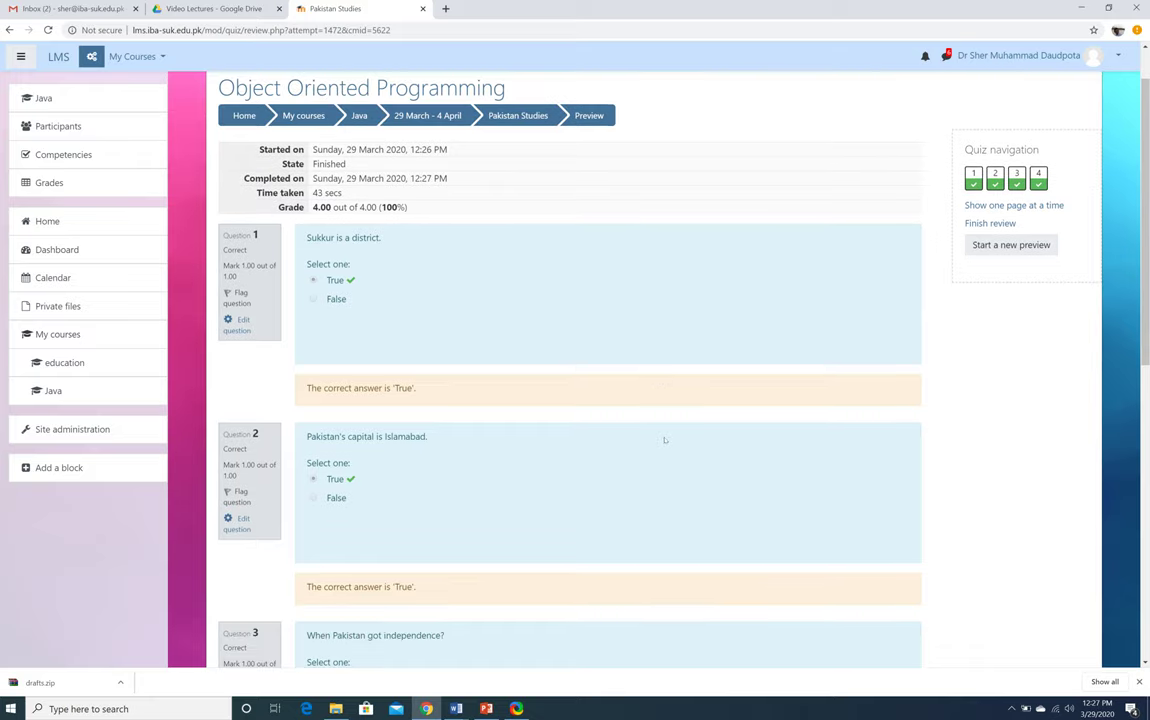
{"action": "scroll", "coordinate": [664, 440], "scroll_direction": "down", "scroll_amount": 6}
{"action": "scroll", "coordinate": [664, 440], "scroll_direction": "down", "scroll_amount": 1}
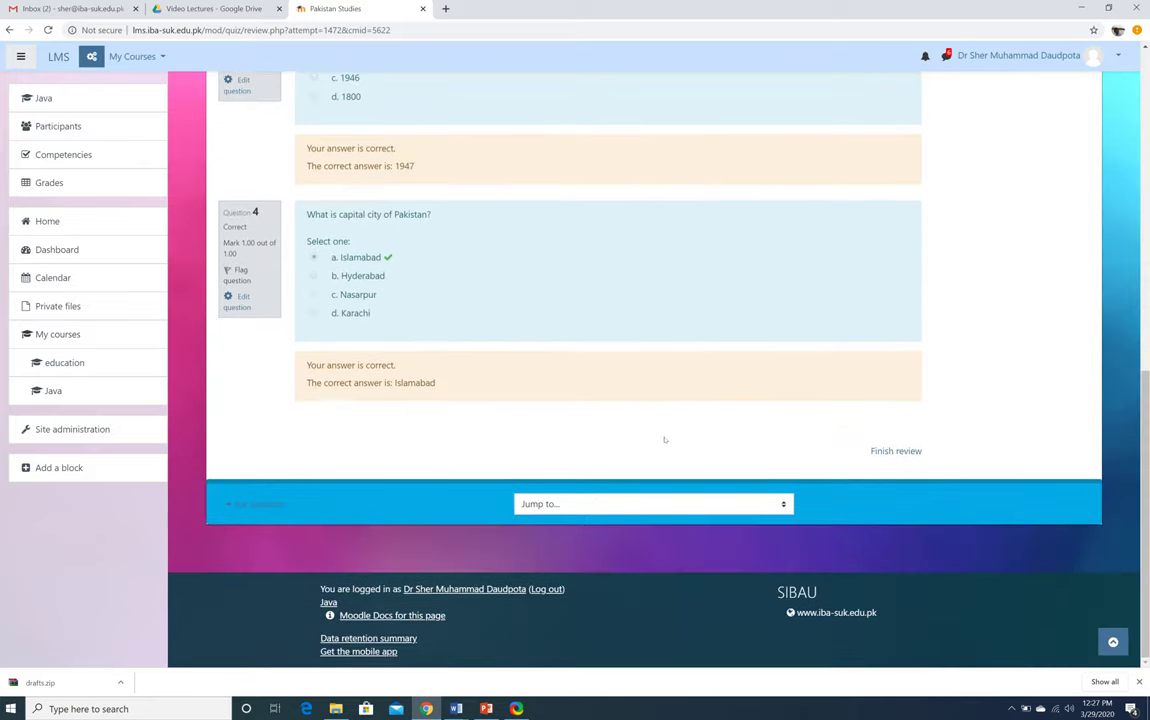
{"action": "scroll", "coordinate": [664, 440], "scroll_direction": "up", "scroll_amount": 10}
{"action": "scroll", "coordinate": [664, 440], "scroll_direction": "down", "scroll_amount": 8}
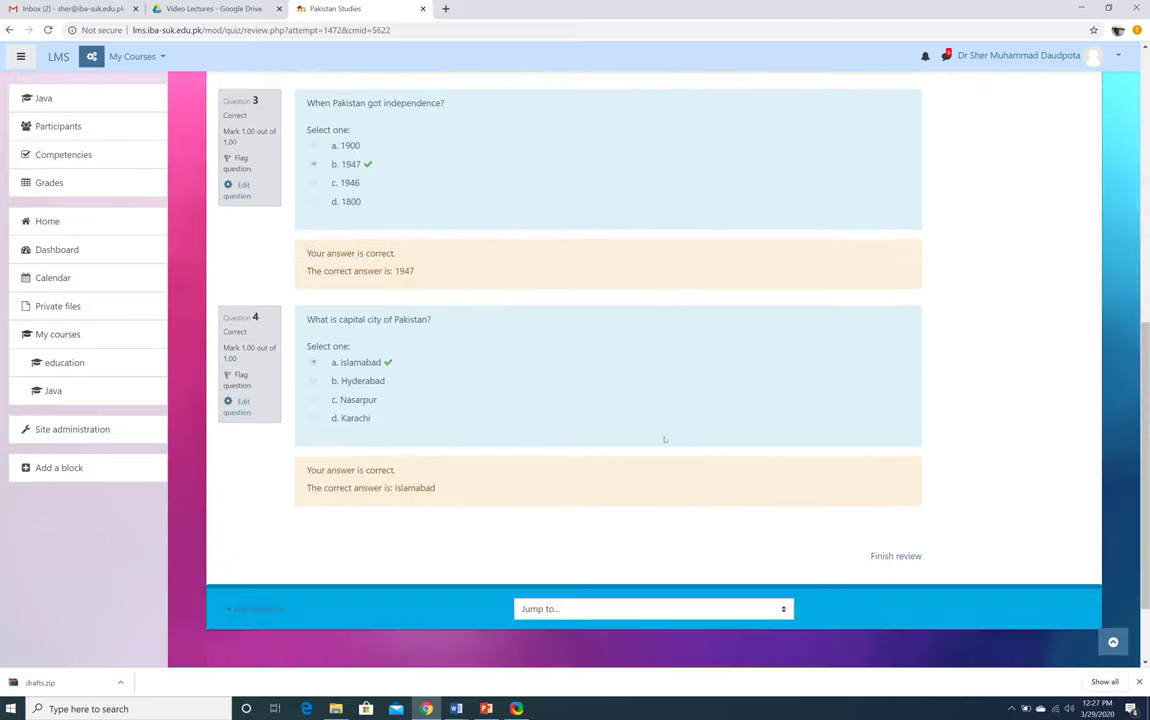
{"action": "scroll", "coordinate": [664, 440], "scroll_direction": "up", "scroll_amount": 10}
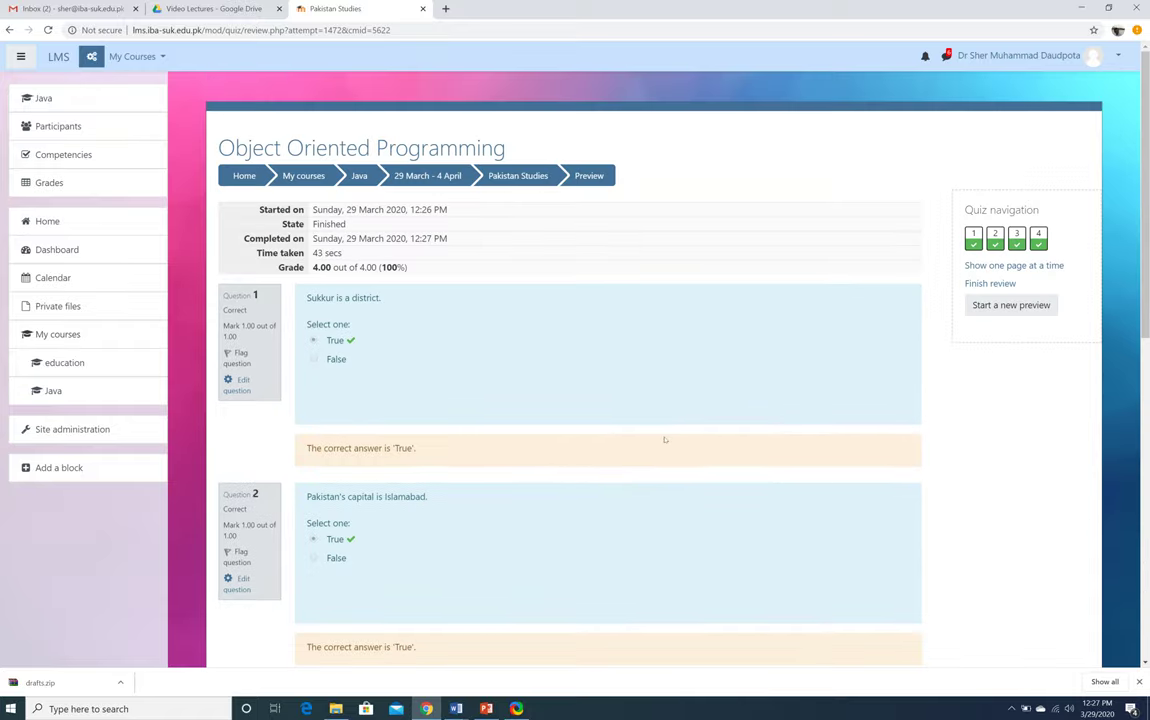
{"action": "scroll", "coordinate": [664, 440], "scroll_direction": "down", "scroll_amount": 1}
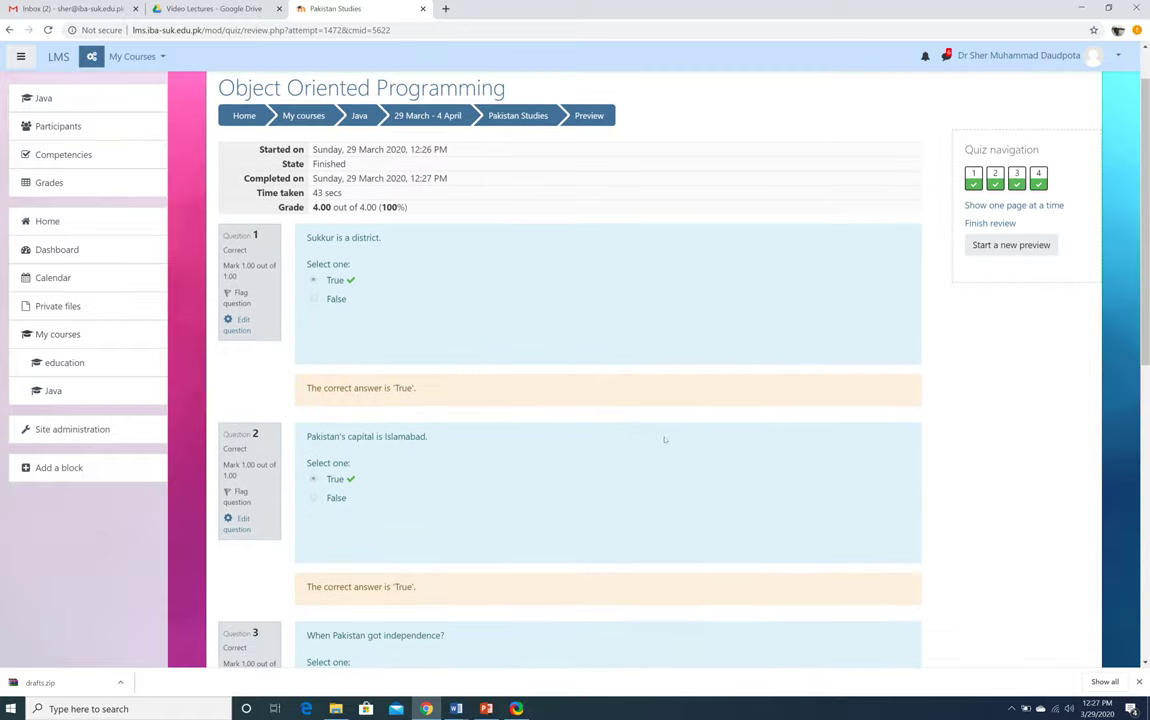
{"action": "scroll", "coordinate": [664, 440], "scroll_direction": "down", "scroll_amount": 8}
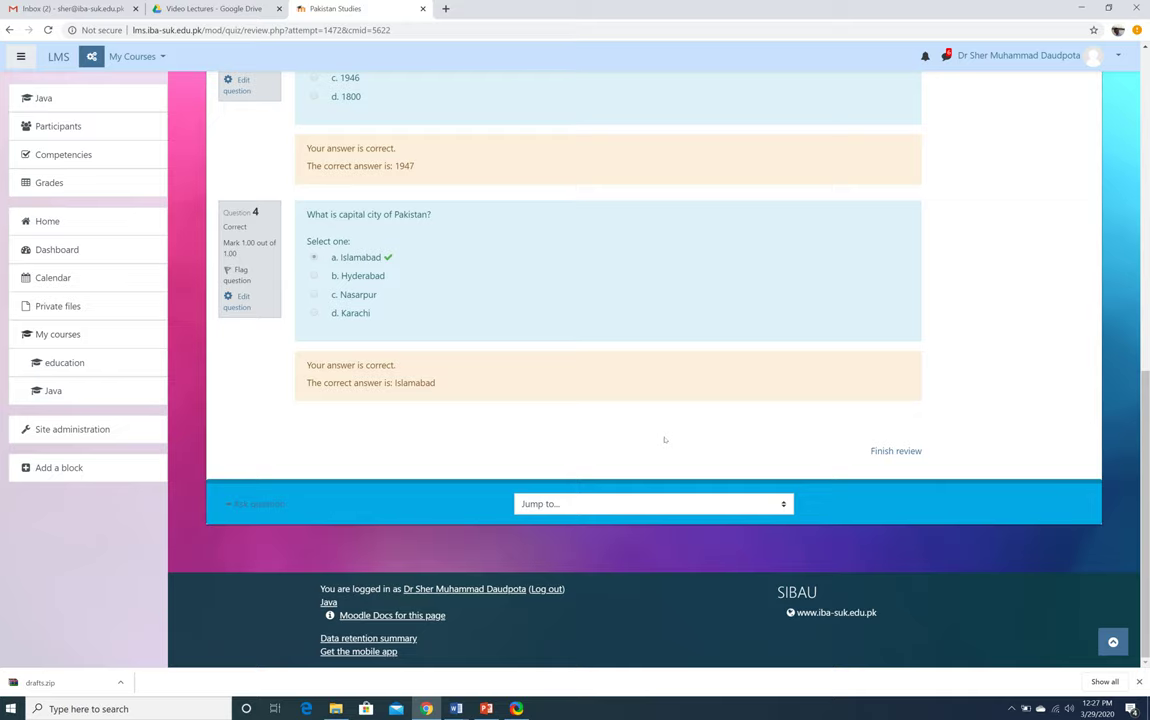
{"action": "scroll", "coordinate": [664, 440], "scroll_direction": "up", "scroll_amount": 9}
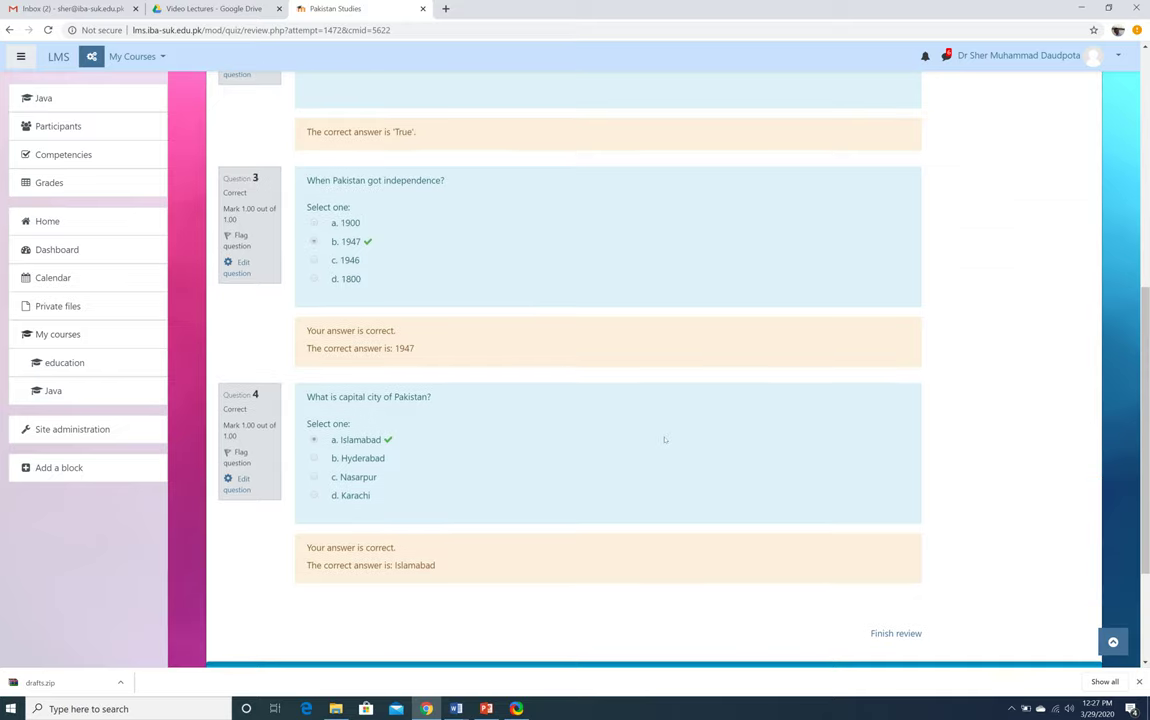
{"action": "scroll", "coordinate": [664, 440], "scroll_direction": "up", "scroll_amount": 1}
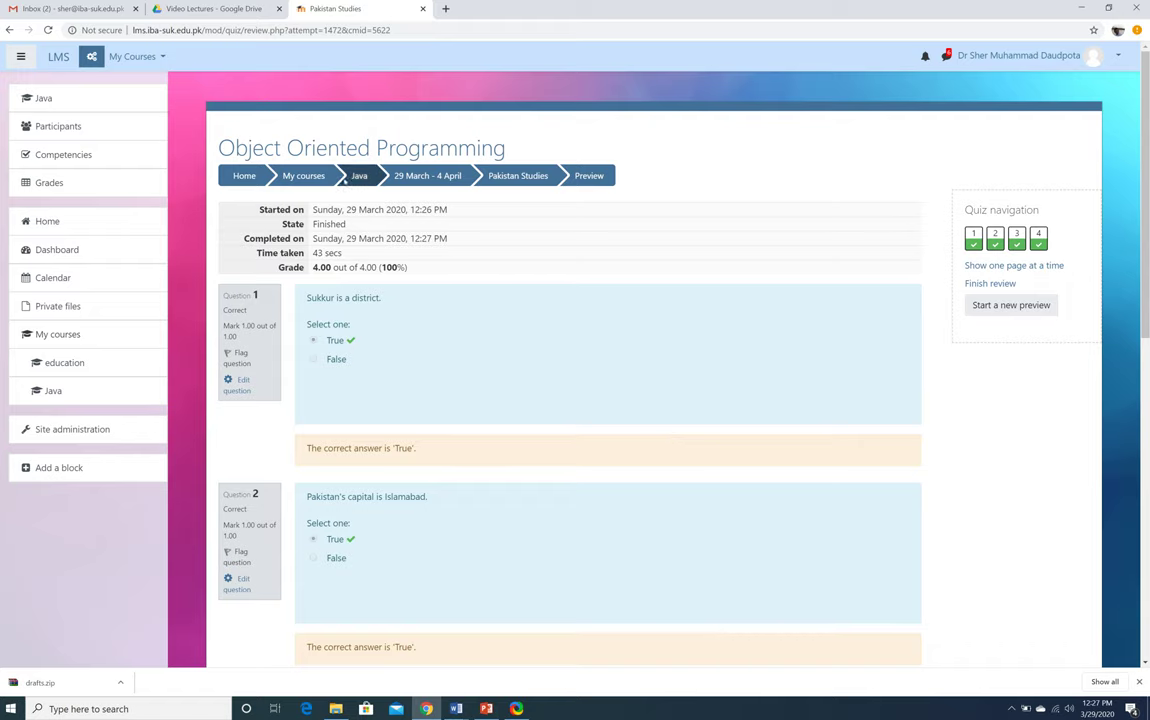
Return to the Java course and open the Quiz (Inheritance) activity
{"action": "left_click", "coordinate": [359, 175]}
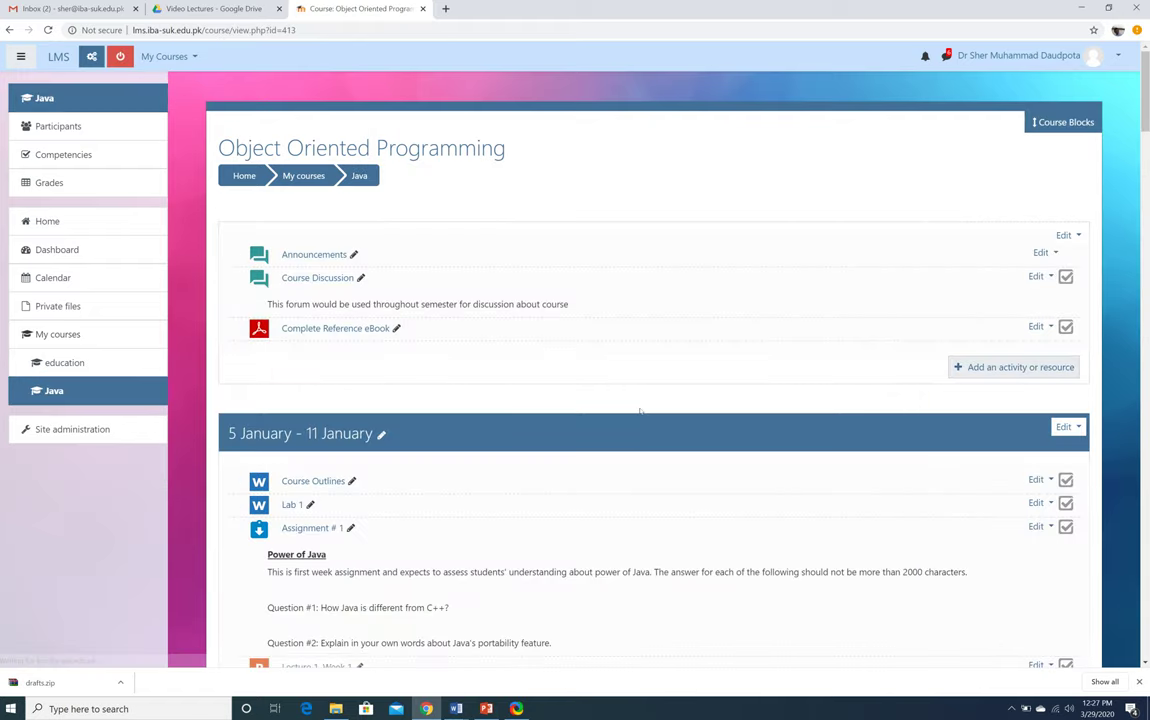
{"action": "scroll", "coordinate": [640, 410], "scroll_direction": "down", "scroll_amount": 15}
{"action": "scroll", "coordinate": [640, 410], "scroll_direction": "down", "scroll_amount": 10}
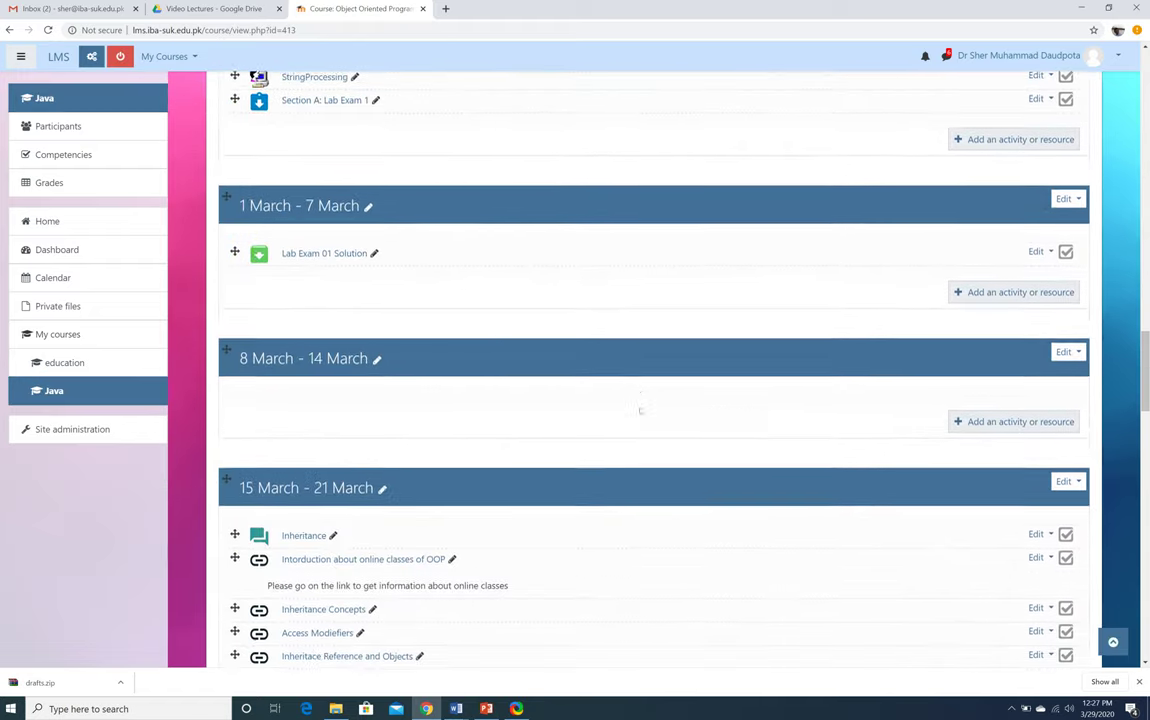
{"action": "scroll", "coordinate": [640, 410], "scroll_direction": "down", "scroll_amount": 10}
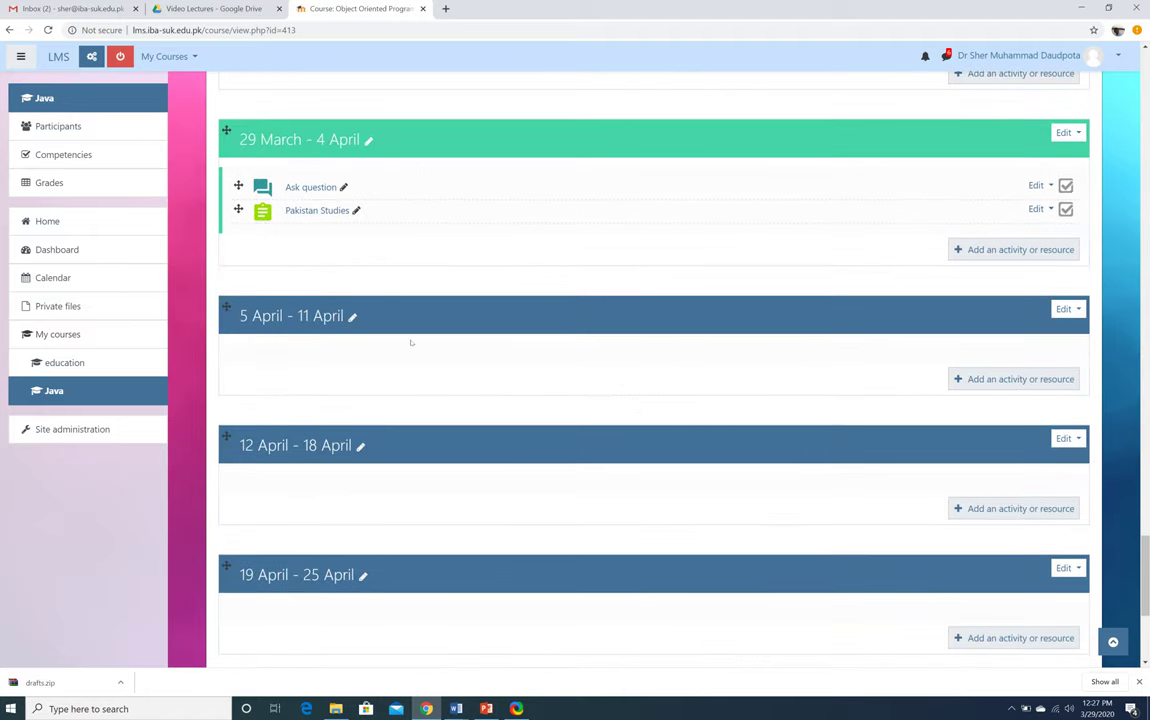
{"action": "scroll", "coordinate": [410, 342], "scroll_direction": "up", "scroll_amount": 5}
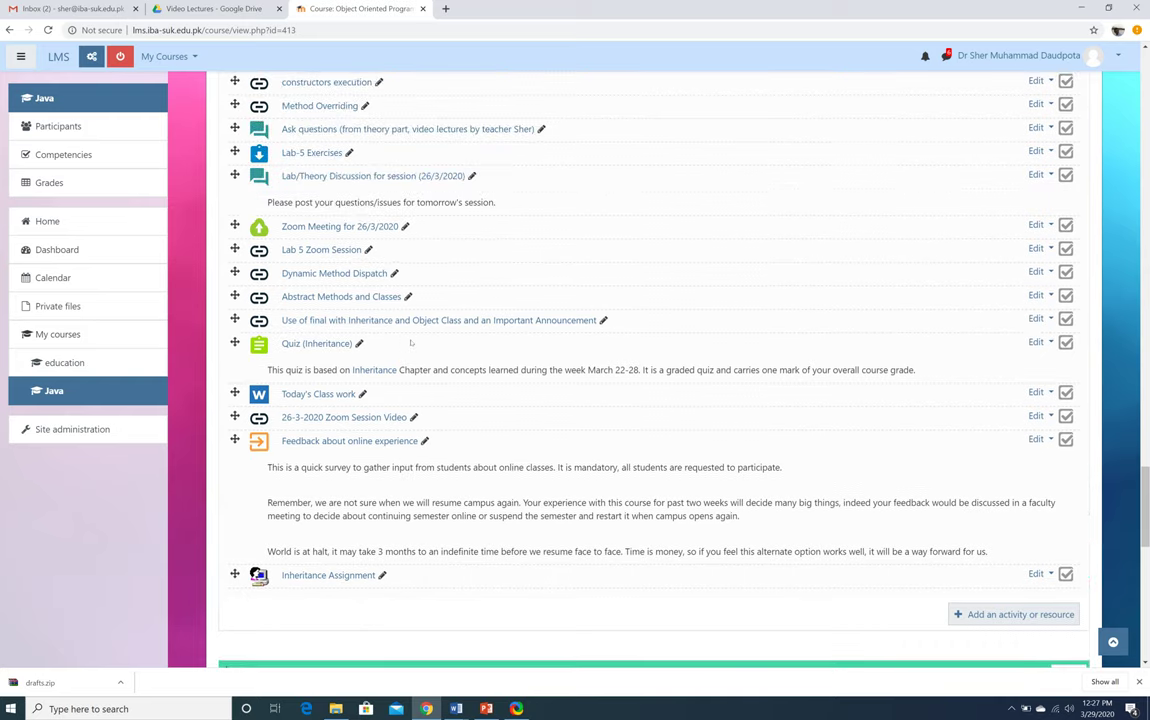
{"action": "left_click", "coordinate": [305, 344]}
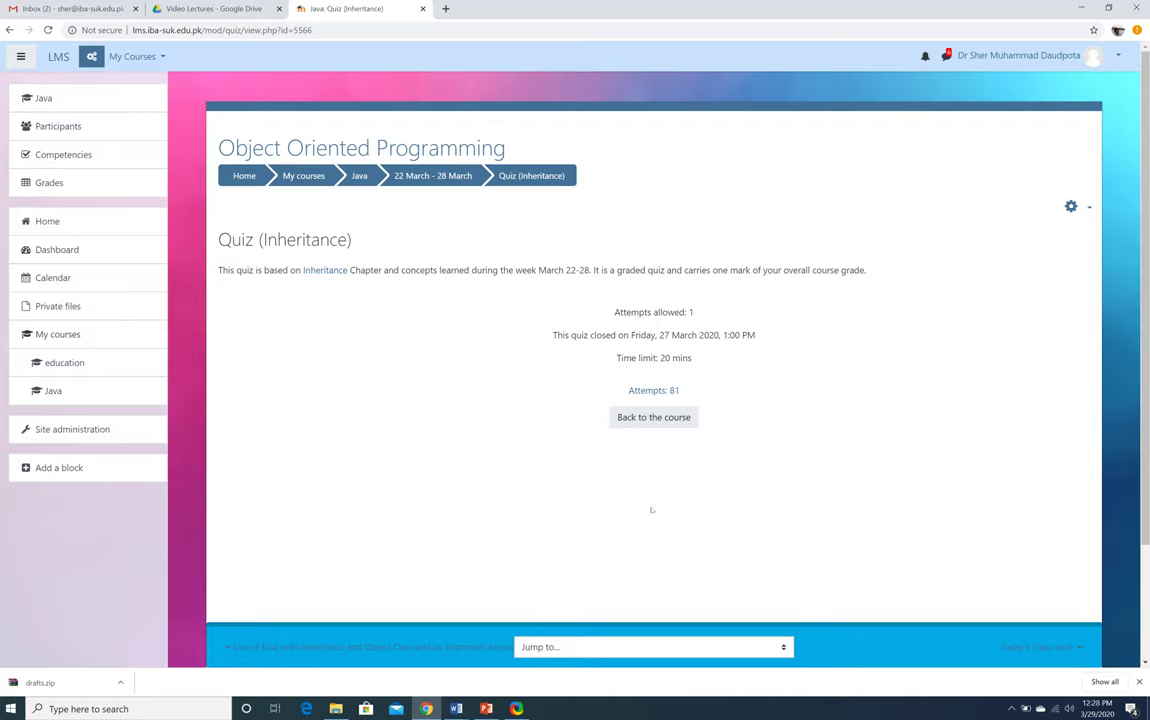
Open the Inheritance quiz's Results > Grades report from the gear menu
{"action": "left_click", "coordinate": [1073, 206]}
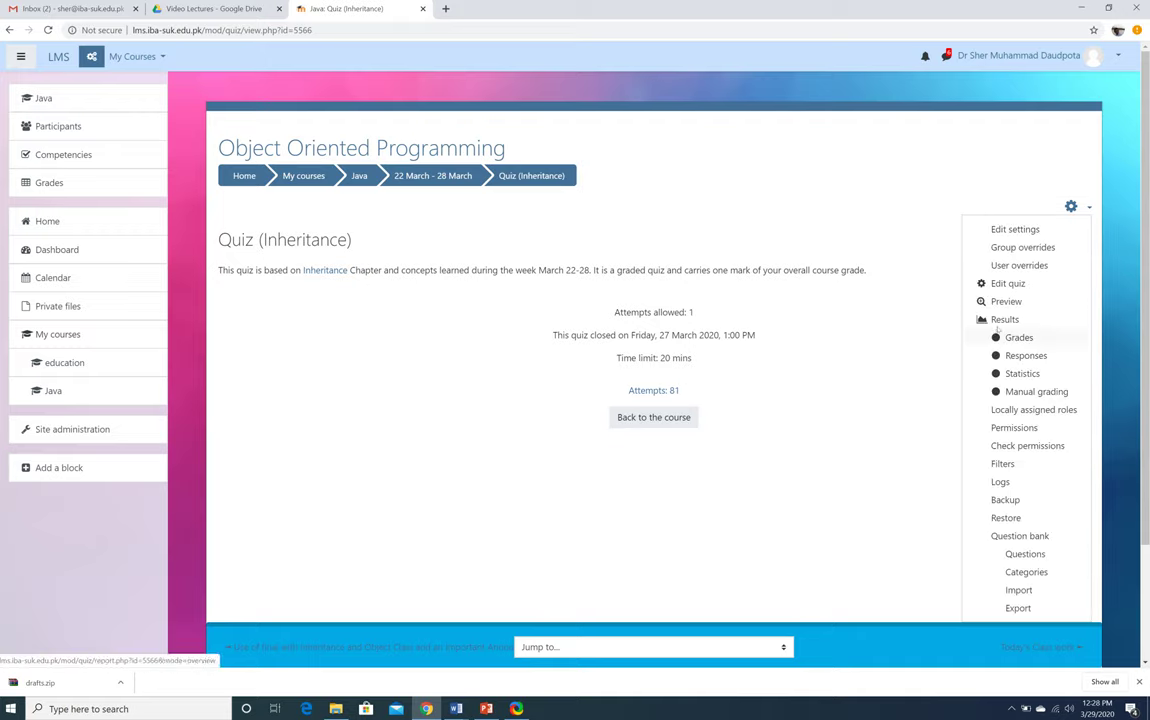
{"action": "key", "text": "Escape"}
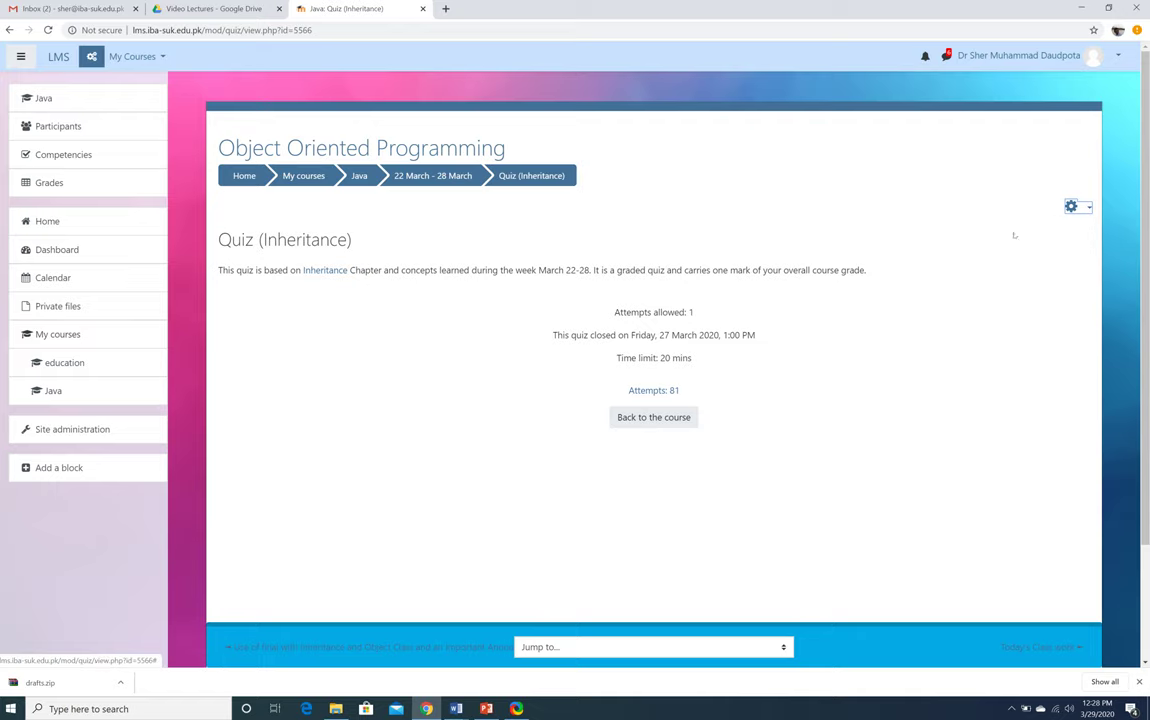
{"action": "left_click", "coordinate": [1086, 206]}
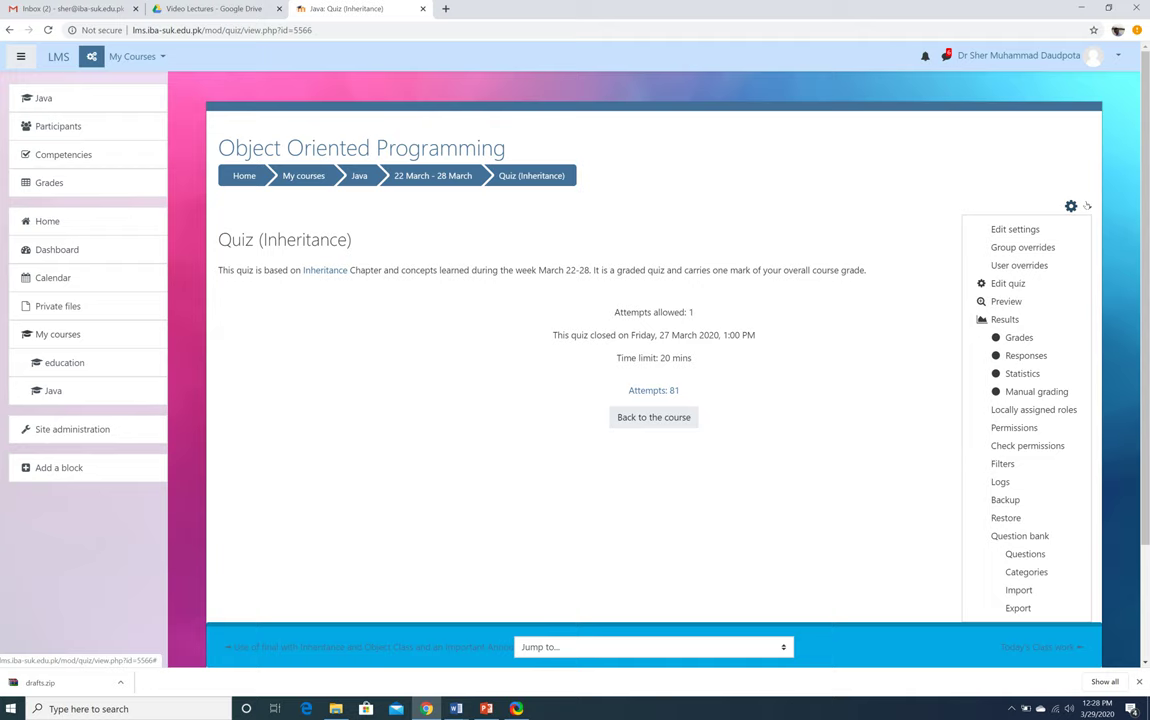
{"action": "left_click", "coordinate": [1003, 319]}
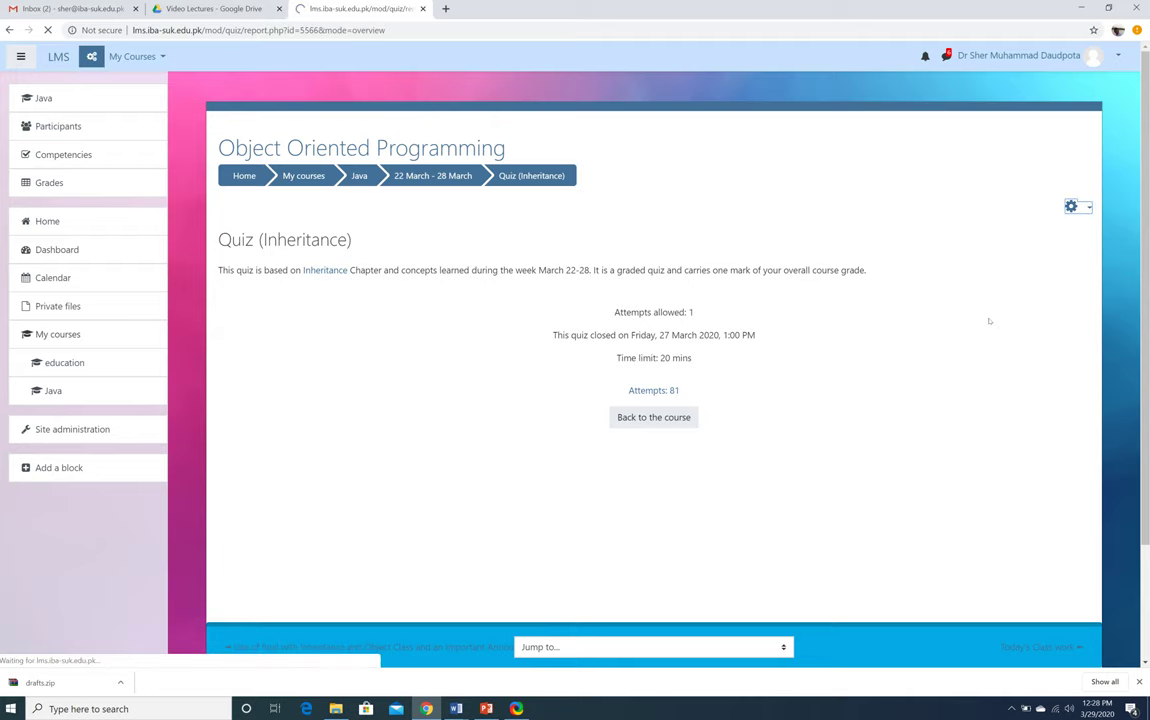
Scroll the grades table and highlight the Q. 7 (0.38) and Q. 9 (0.93) averages
{"action": "scroll", "coordinate": [490, 487], "scroll_direction": "down", "scroll_amount": 15}
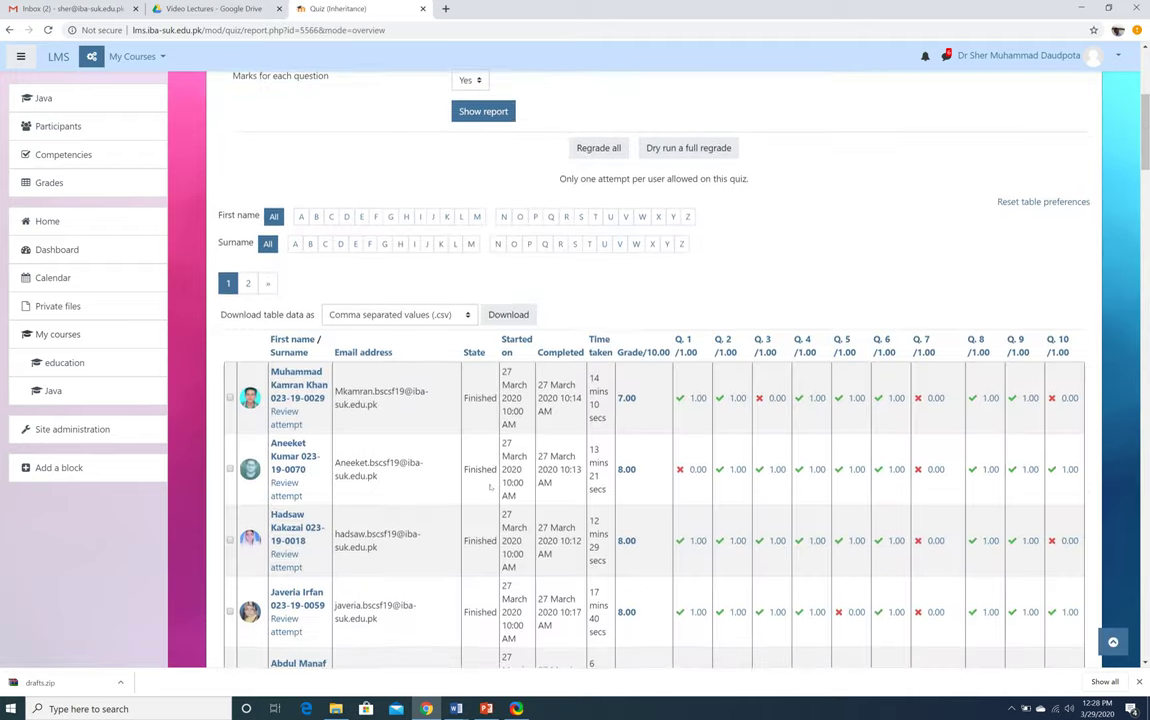
{"action": "scroll", "coordinate": [490, 487], "scroll_direction": "down", "scroll_amount": 10}
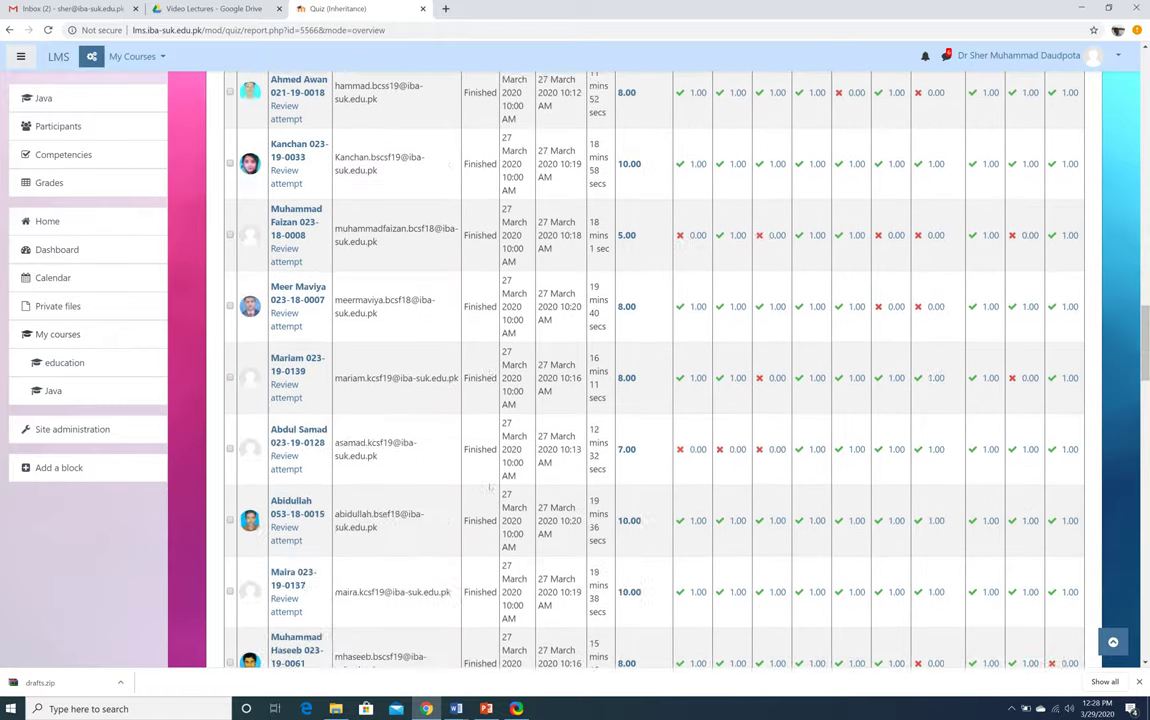
{"action": "scroll", "coordinate": [489, 490], "scroll_direction": "down", "scroll_amount": 7}
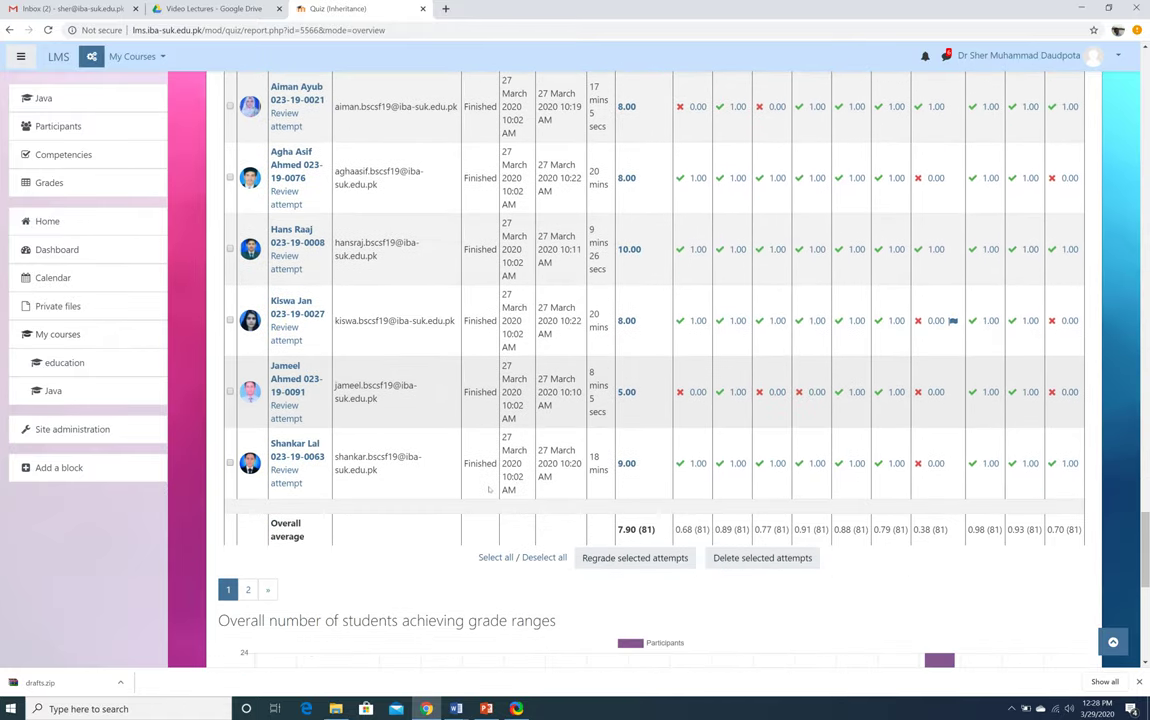
{"action": "scroll", "coordinate": [489, 490], "scroll_direction": "down", "scroll_amount": 4}
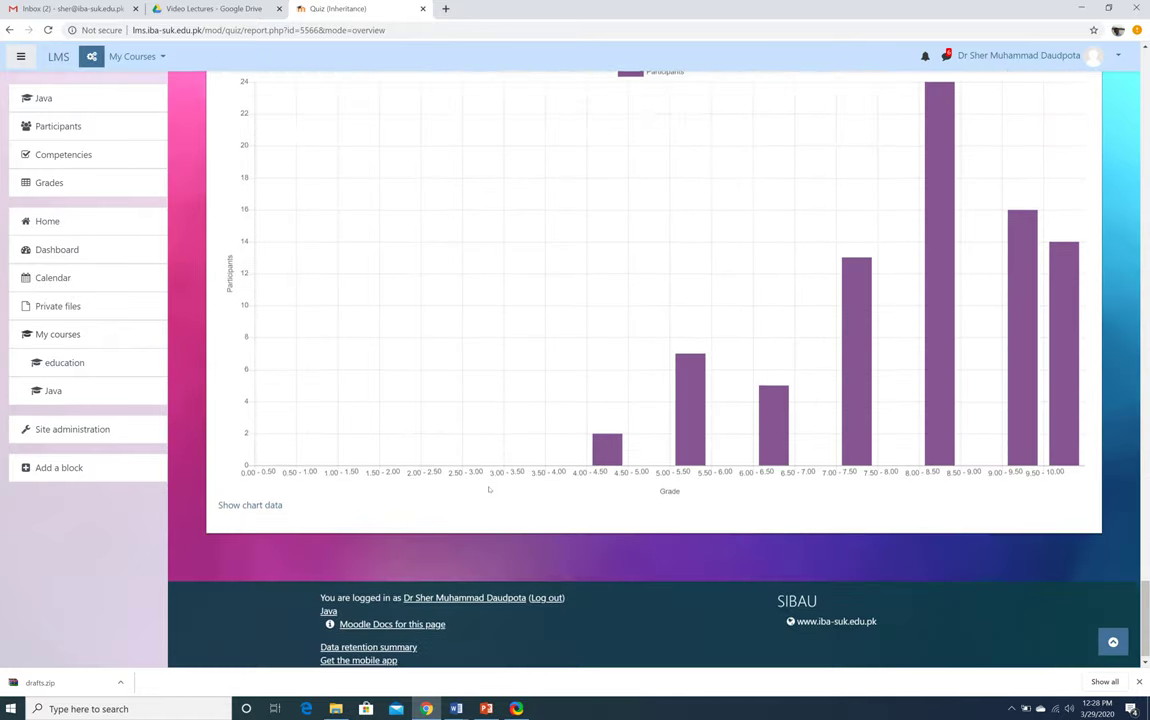
{"action": "scroll", "coordinate": [489, 490], "scroll_direction": "up", "scroll_amount": 1}
{"action": "scroll", "coordinate": [489, 490], "scroll_direction": "up", "scroll_amount": 2}
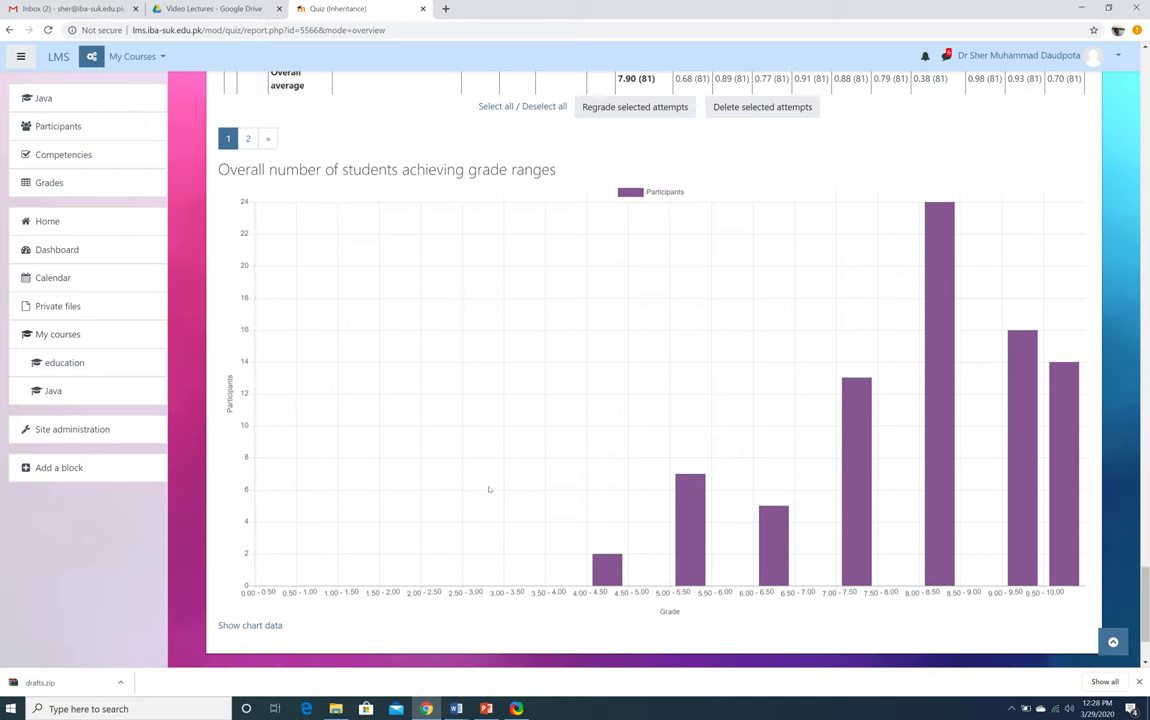
{"action": "scroll", "coordinate": [489, 490], "scroll_direction": "up", "scroll_amount": 3}
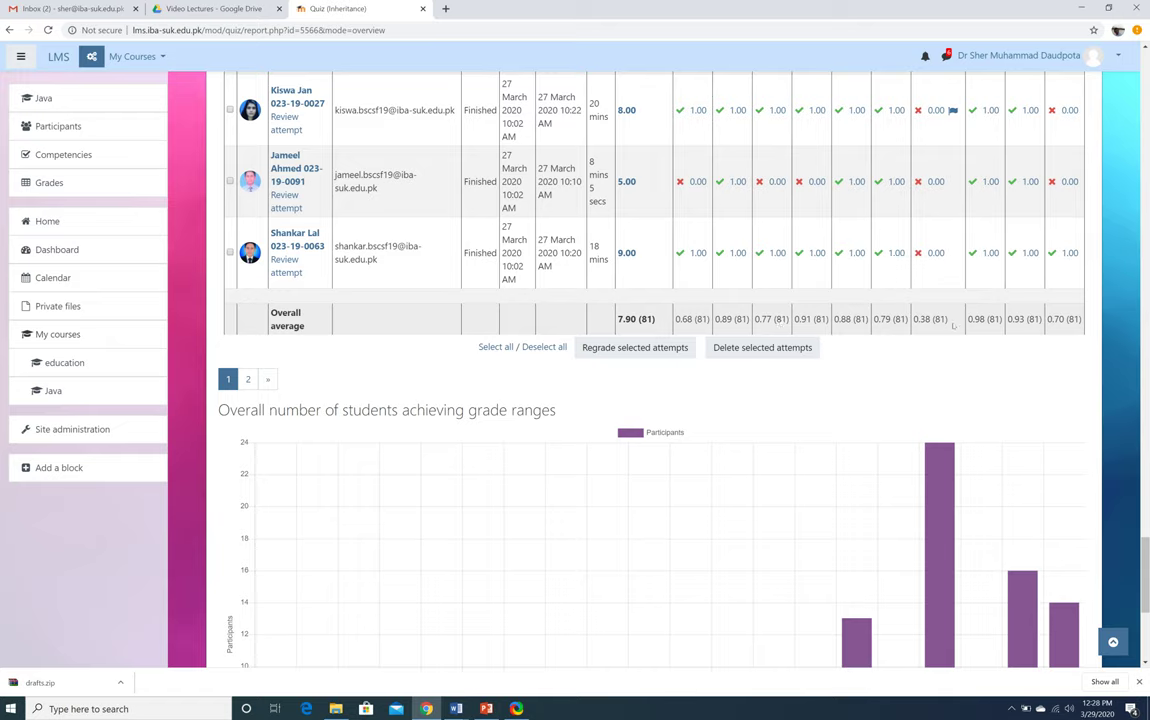
{"action": "left_click_drag", "start_coordinate": [931, 318], "coordinate": [912, 318]}
{"action": "left_click", "coordinate": [808, 320]}
{"action": "left_click_drag", "start_coordinate": [1026, 318], "coordinate": [967, 318]}
{"action": "left_click", "coordinate": [870, 376]}
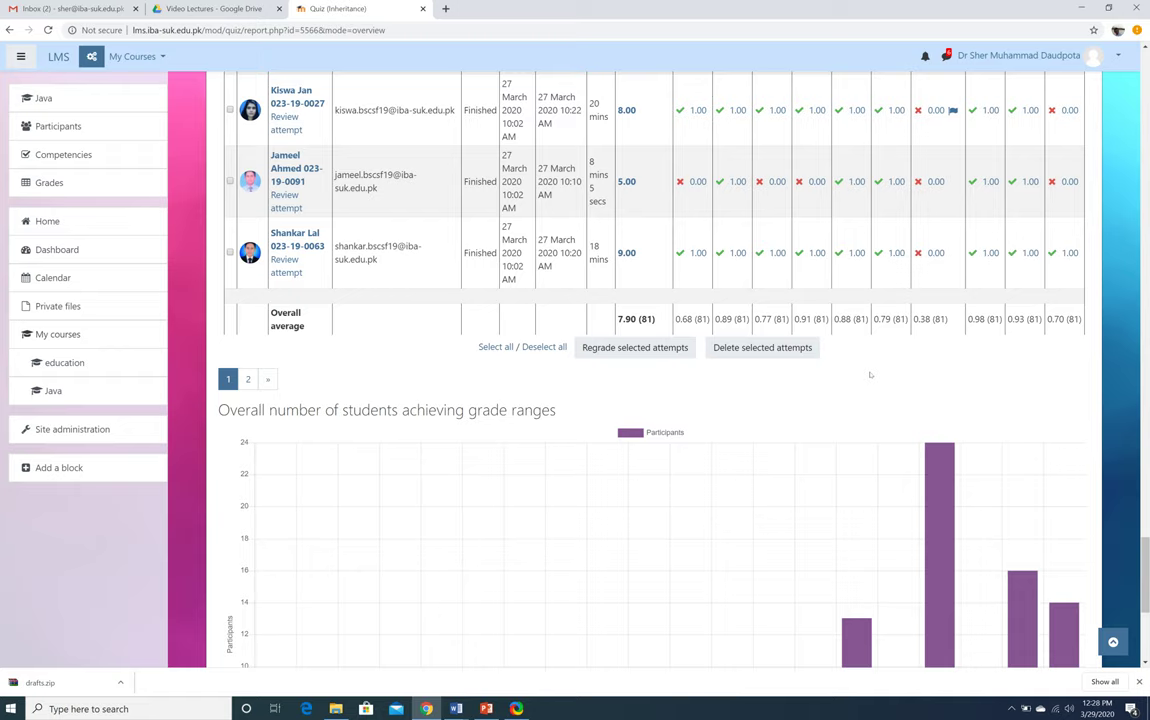
Scroll through the 81-attempt table and the grade-range chart
{"action": "scroll", "coordinate": [870, 375], "scroll_direction": "down", "scroll_amount": 6}
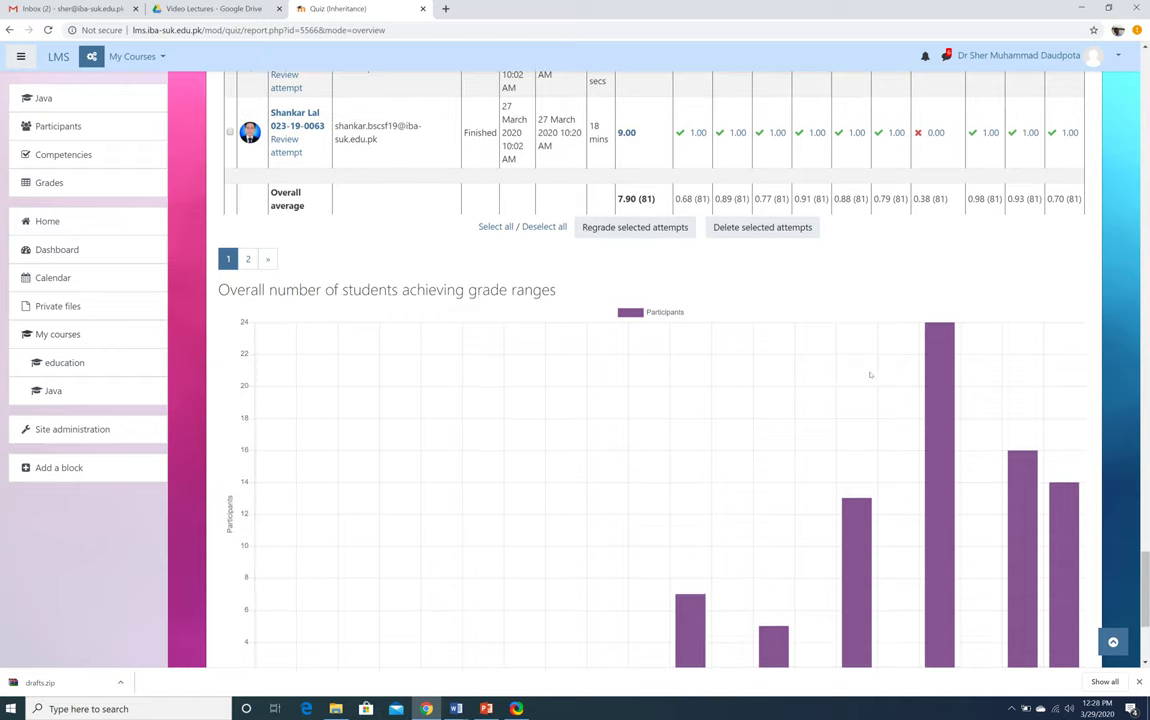
{"action": "scroll", "coordinate": [870, 375], "scroll_direction": "up", "scroll_amount": 3}
{"action": "scroll", "coordinate": [870, 375], "scroll_direction": "up", "scroll_amount": 15}
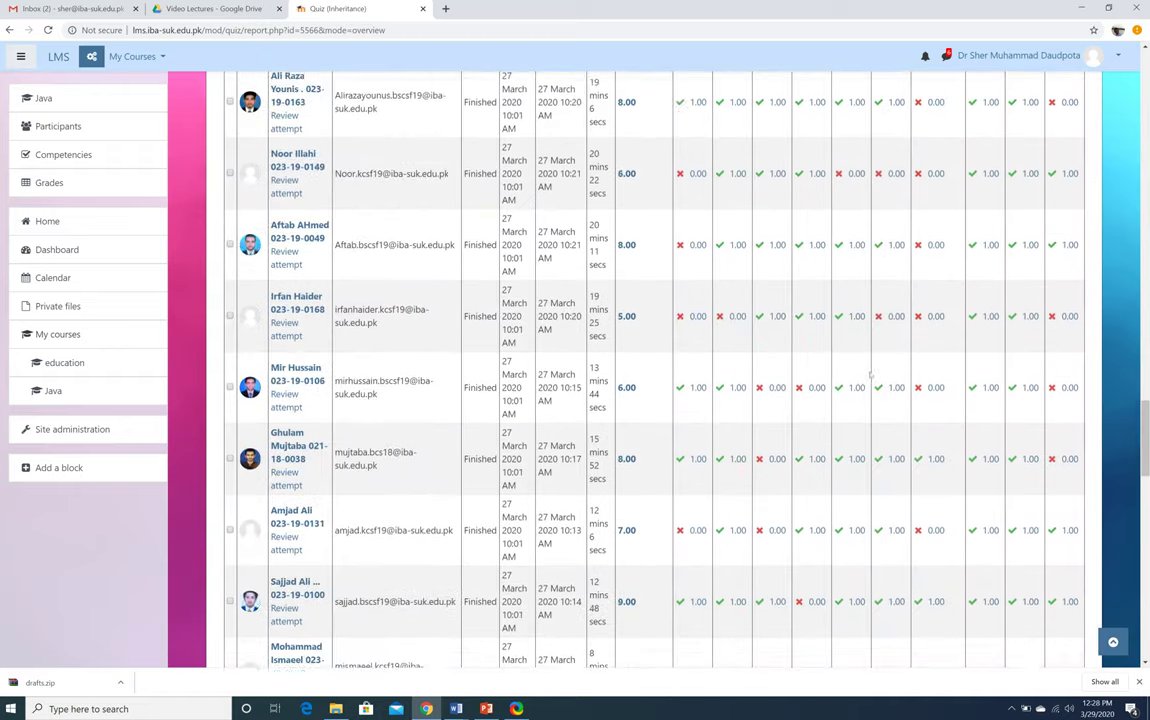
{"action": "scroll", "coordinate": [870, 376], "scroll_direction": "up", "scroll_amount": 20}
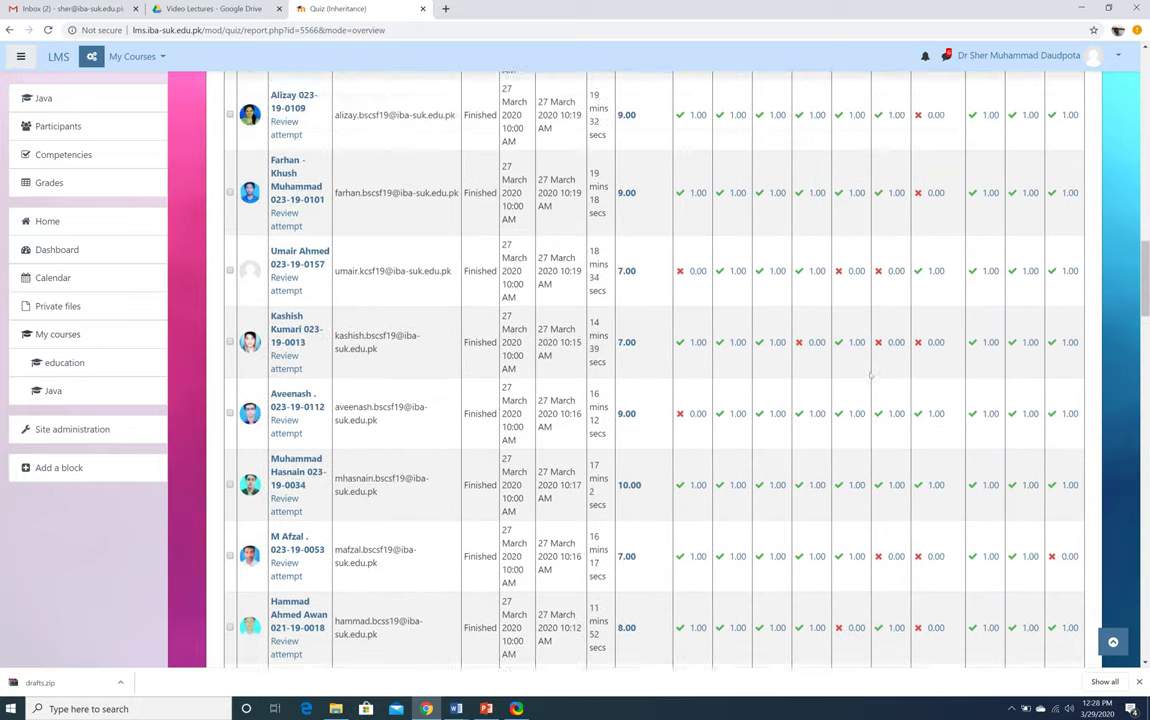
{"action": "scroll", "coordinate": [870, 375], "scroll_direction": "up", "scroll_amount": 1}
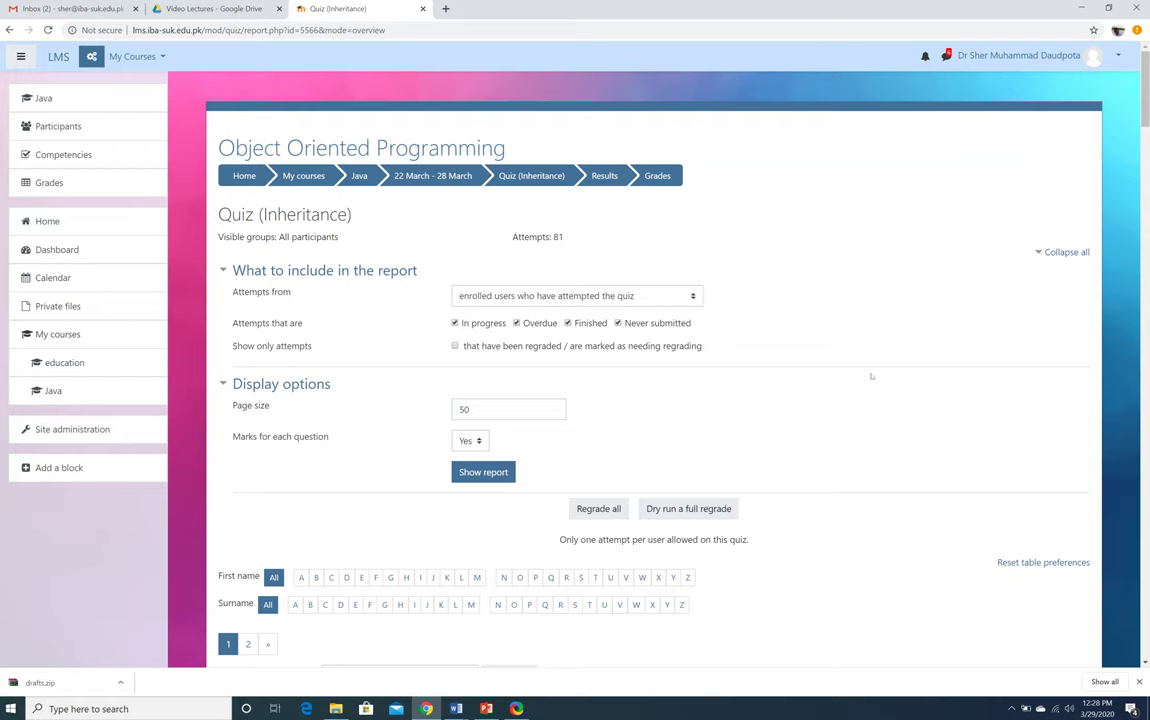
{"action": "scroll", "coordinate": [871, 376], "scroll_direction": "down", "scroll_amount": 20}
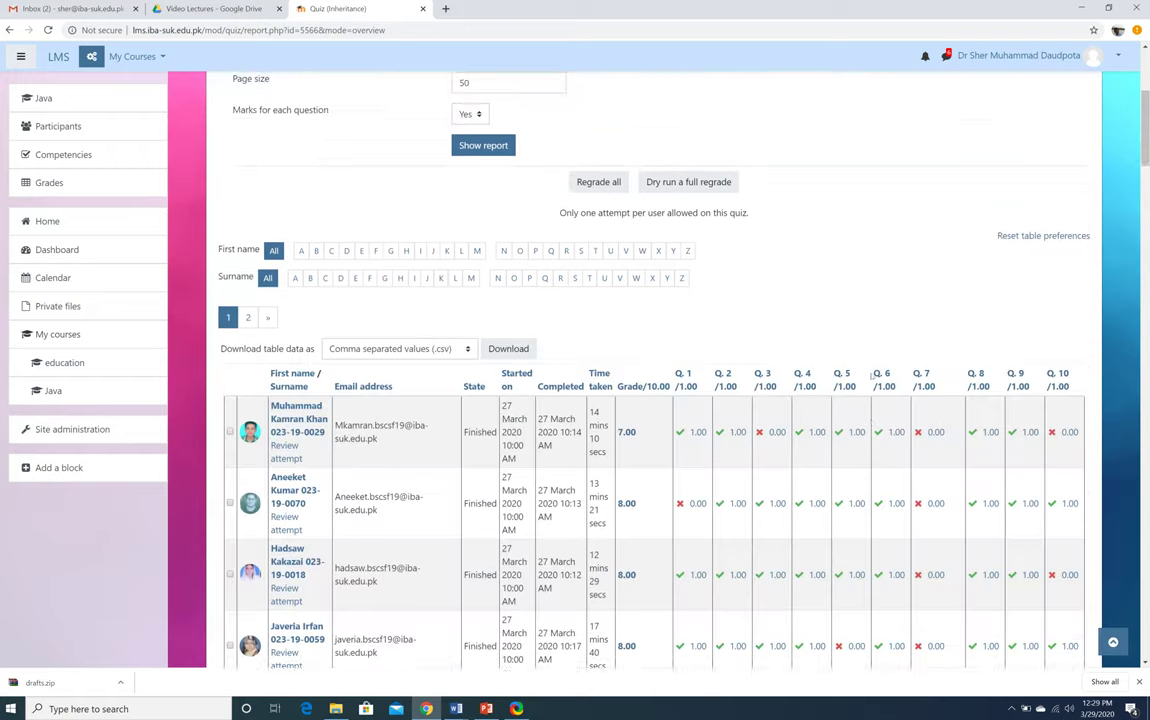
{"action": "scroll", "coordinate": [871, 376], "scroll_direction": "down", "scroll_amount": 20}
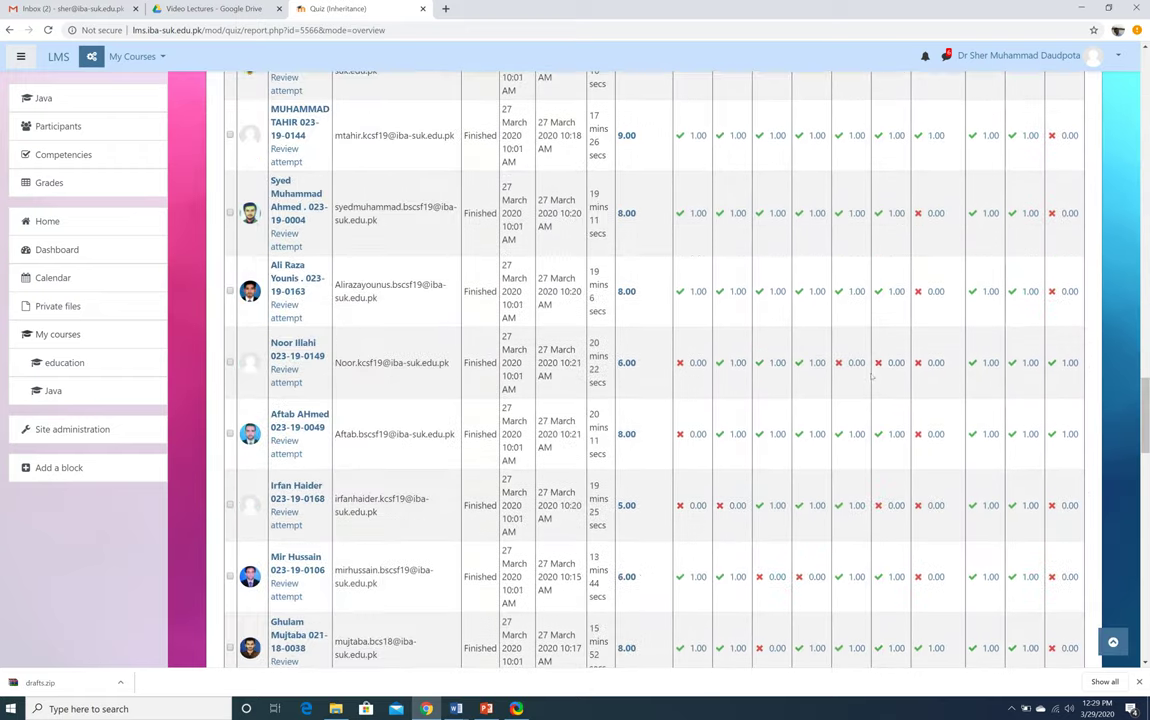
{"action": "scroll", "coordinate": [871, 376], "scroll_direction": "up", "scroll_amount": 2}
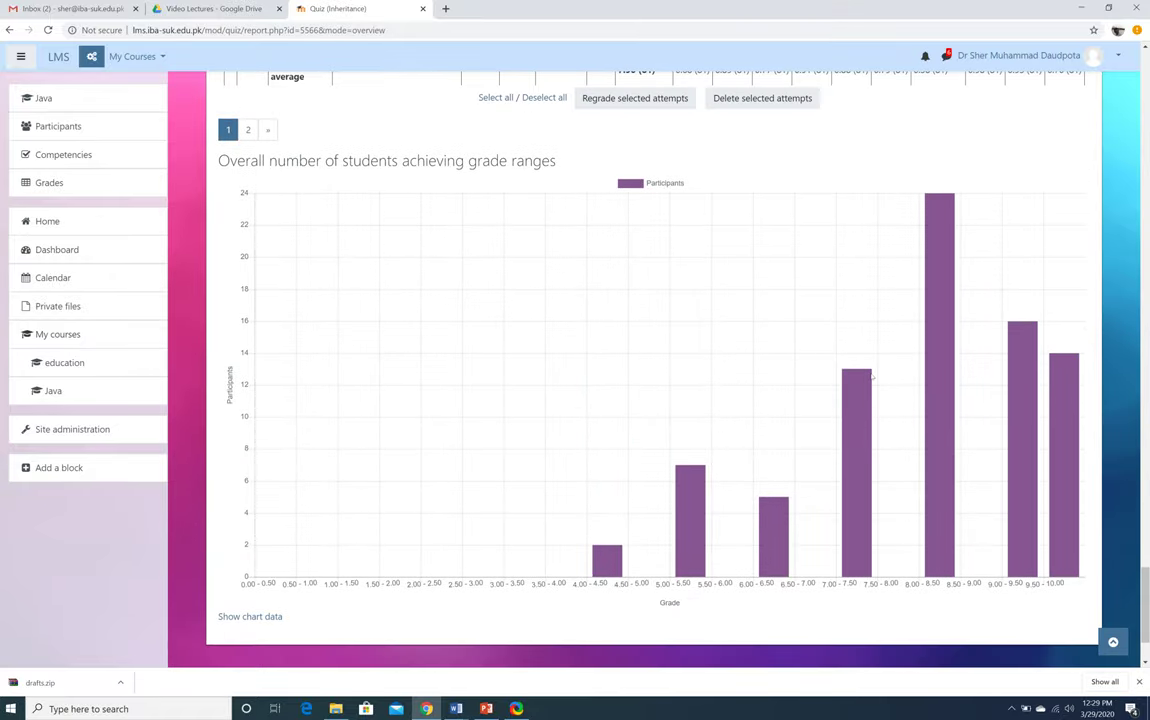
{"action": "scroll", "coordinate": [872, 377], "scroll_direction": "down", "scroll_amount": 2}
{"action": "scroll", "coordinate": [872, 377], "scroll_direction": "up", "scroll_amount": 10}
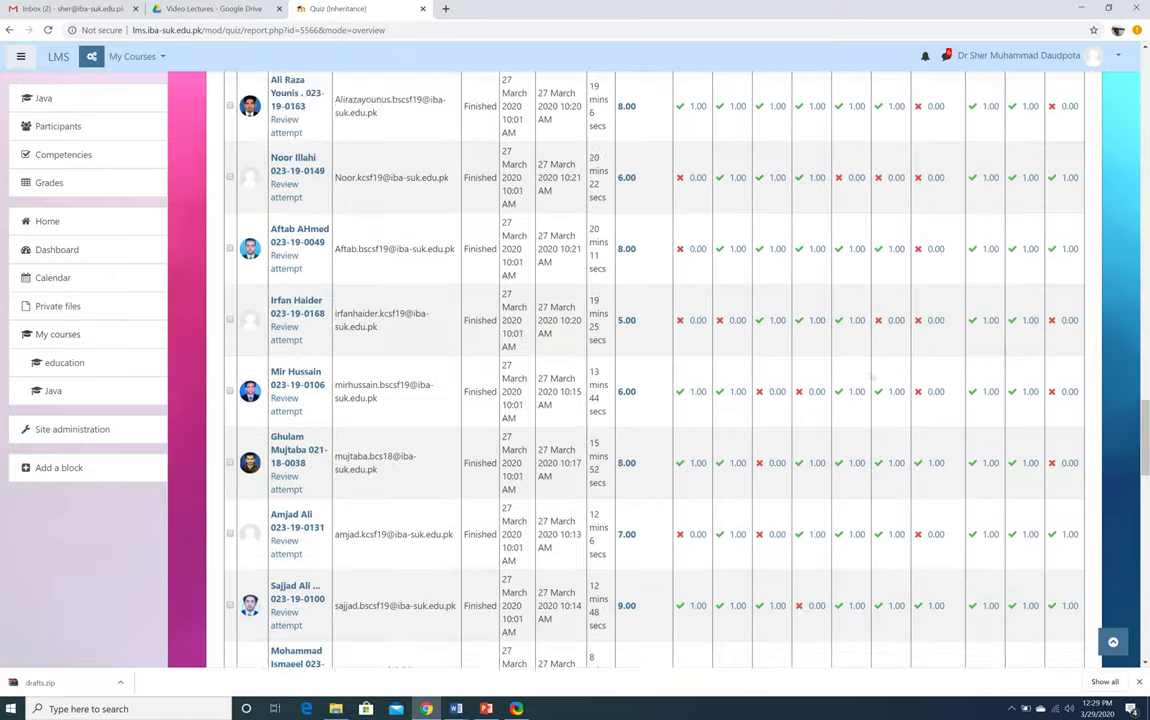
{"action": "scroll", "coordinate": [871, 377], "scroll_direction": "up", "scroll_amount": 15}
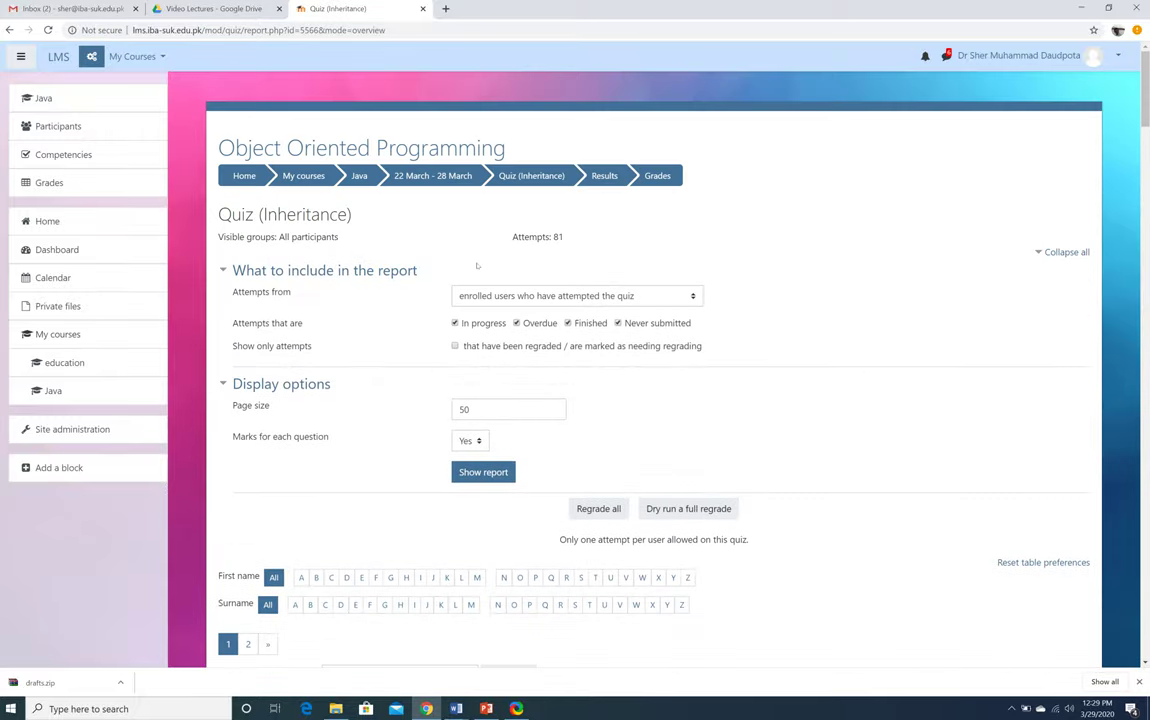
Delete the Pakistan Studies quiz, then switch to PowerPoint slide 9, 'Setting up Zoom Meeting'
{"action": "left_click", "coordinate": [359, 175]}
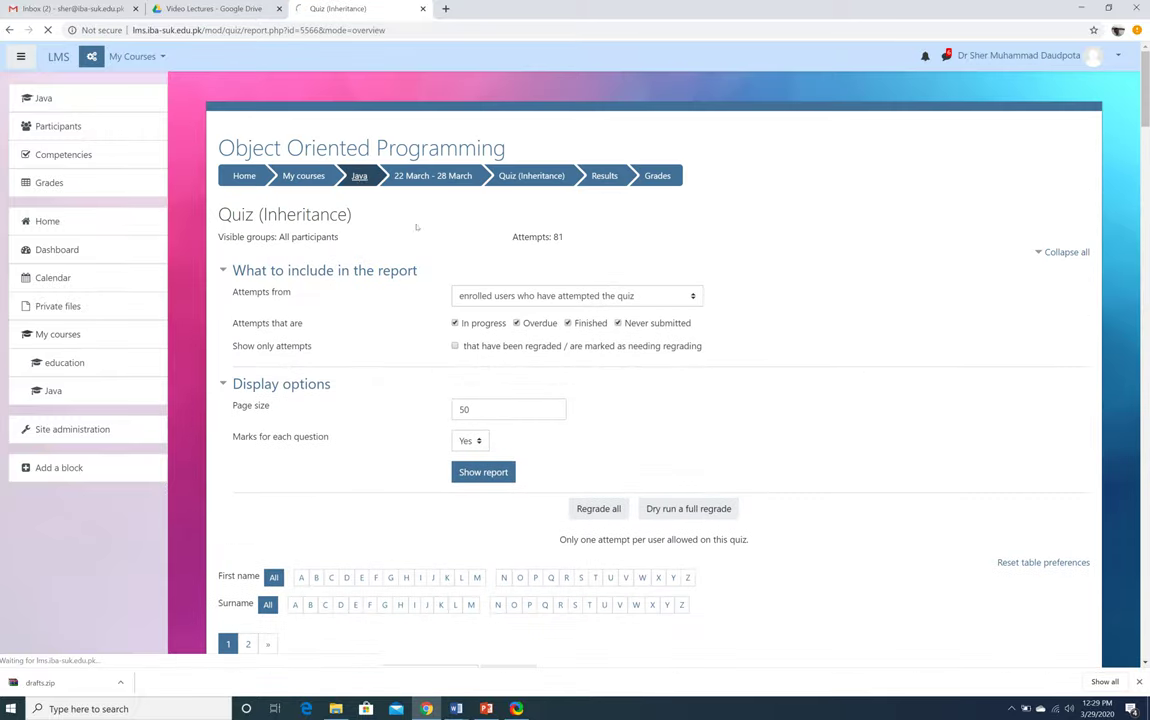
{"action": "scroll", "coordinate": [597, 417], "scroll_direction": "down", "scroll_amount": 15}
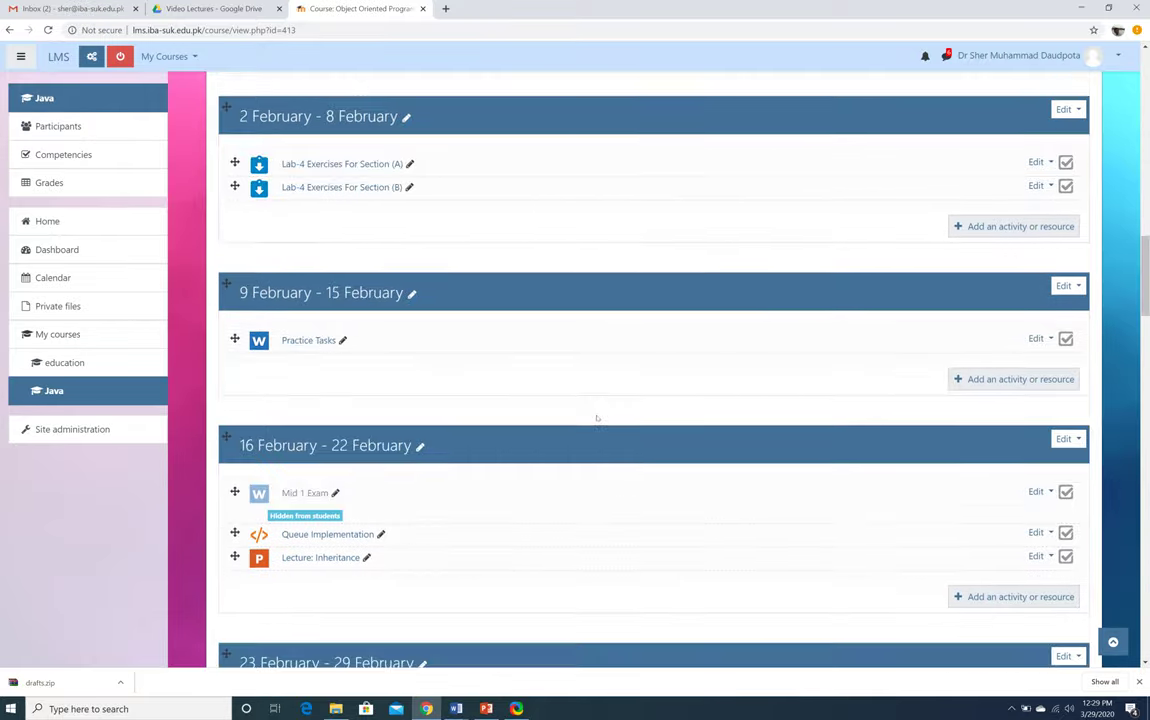
{"action": "scroll", "coordinate": [597, 417], "scroll_direction": "down", "scroll_amount": 20}
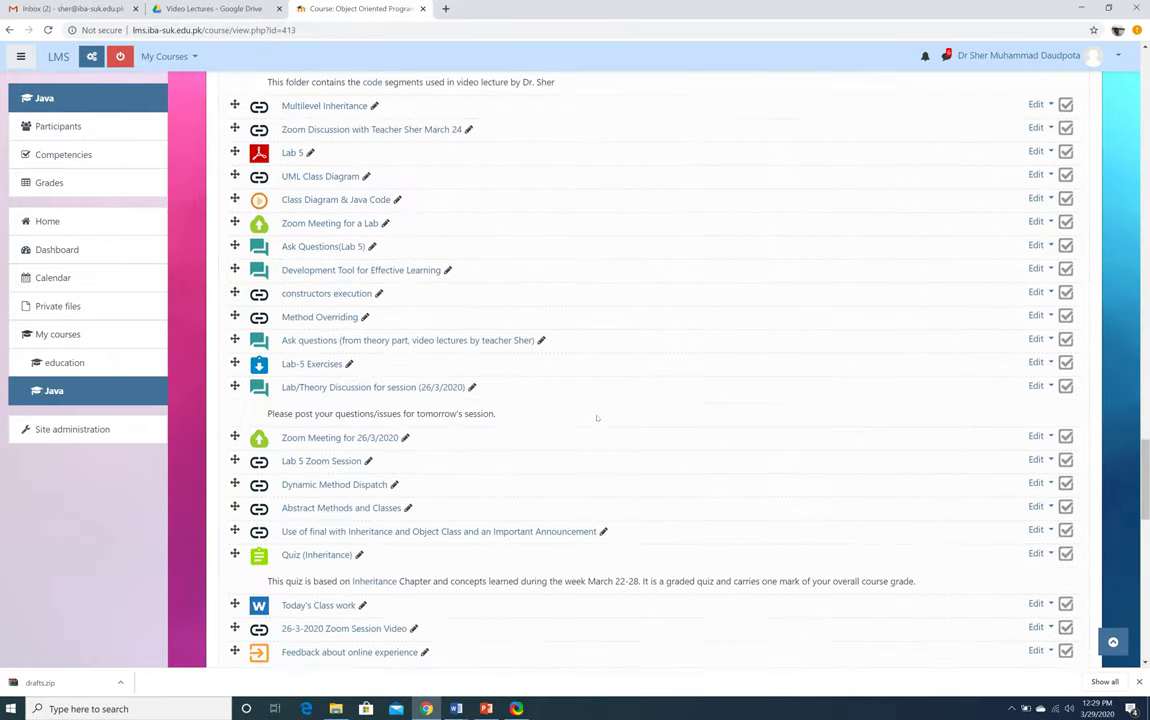
{"action": "scroll", "coordinate": [597, 418], "scroll_direction": "down", "scroll_amount": 5}
{"action": "scroll", "coordinate": [597, 418], "scroll_direction": "up", "scroll_amount": 2}
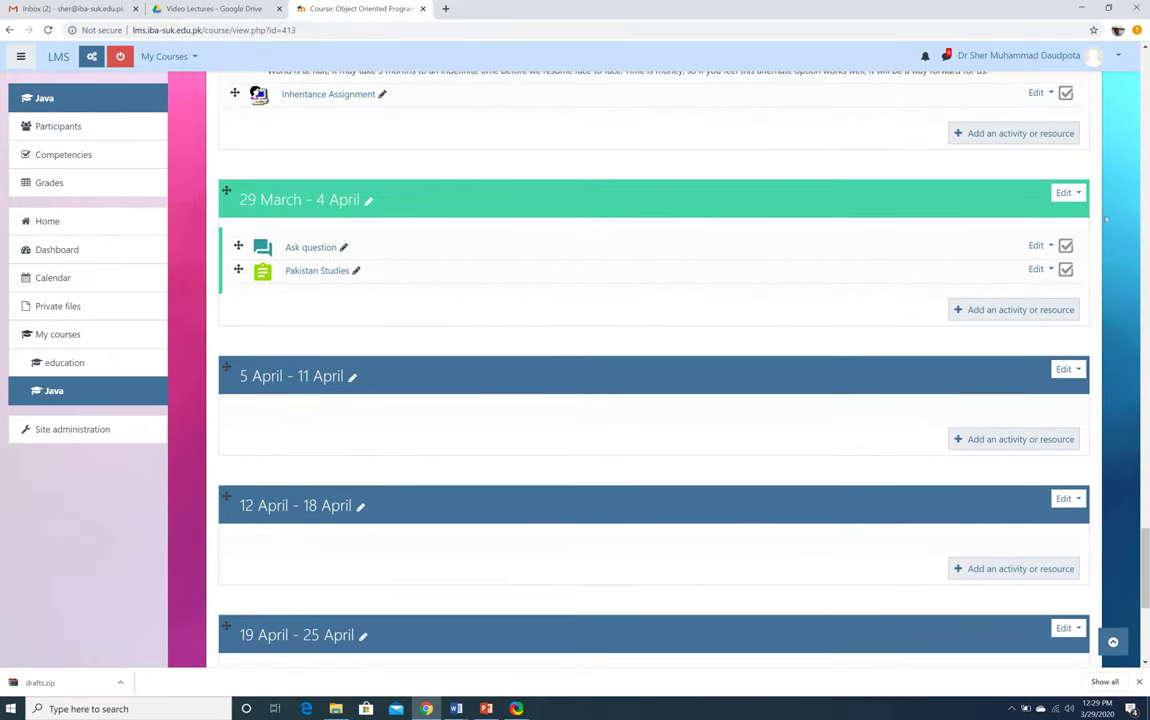
{"action": "left_click", "coordinate": [1038, 269]}
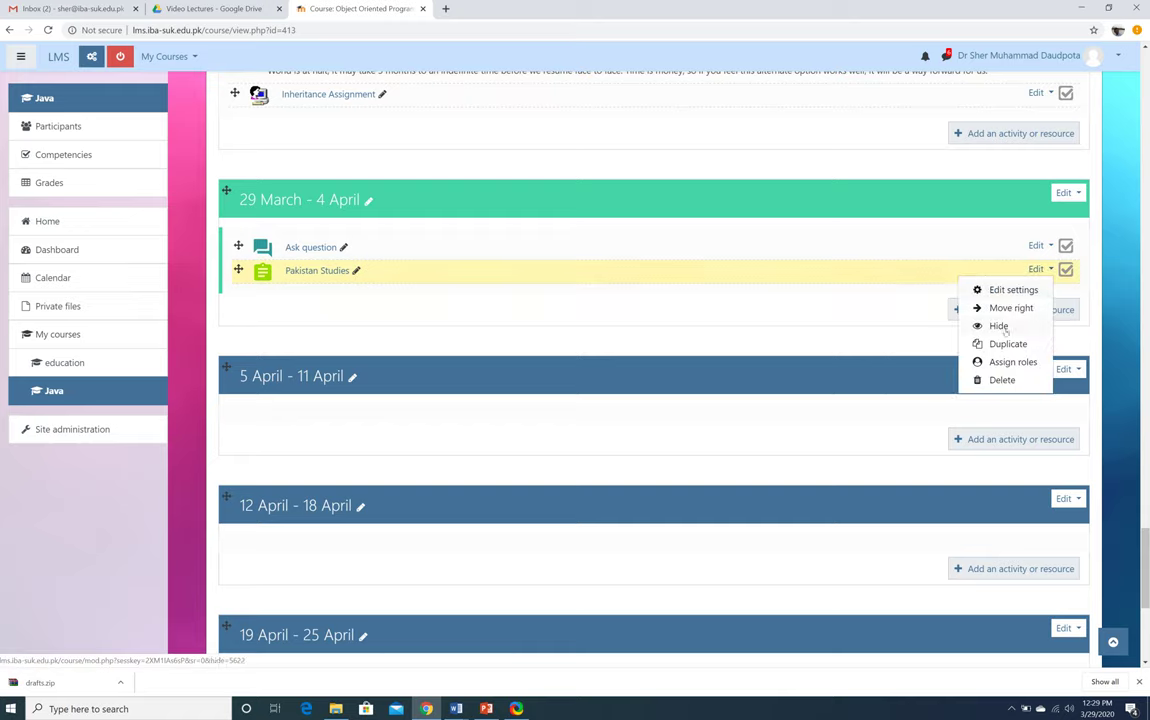
{"action": "left_click", "coordinate": [1002, 380]}
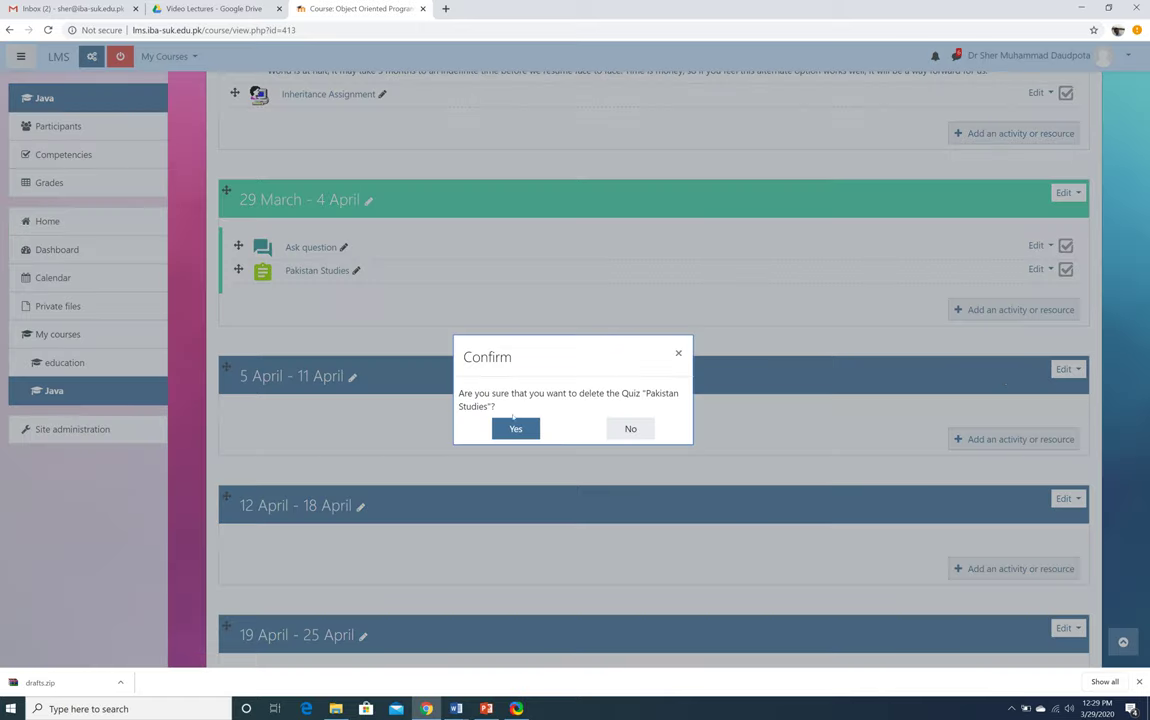
{"action": "key", "text": "Return"}
{"action": "key", "text": "alt+Tab"}
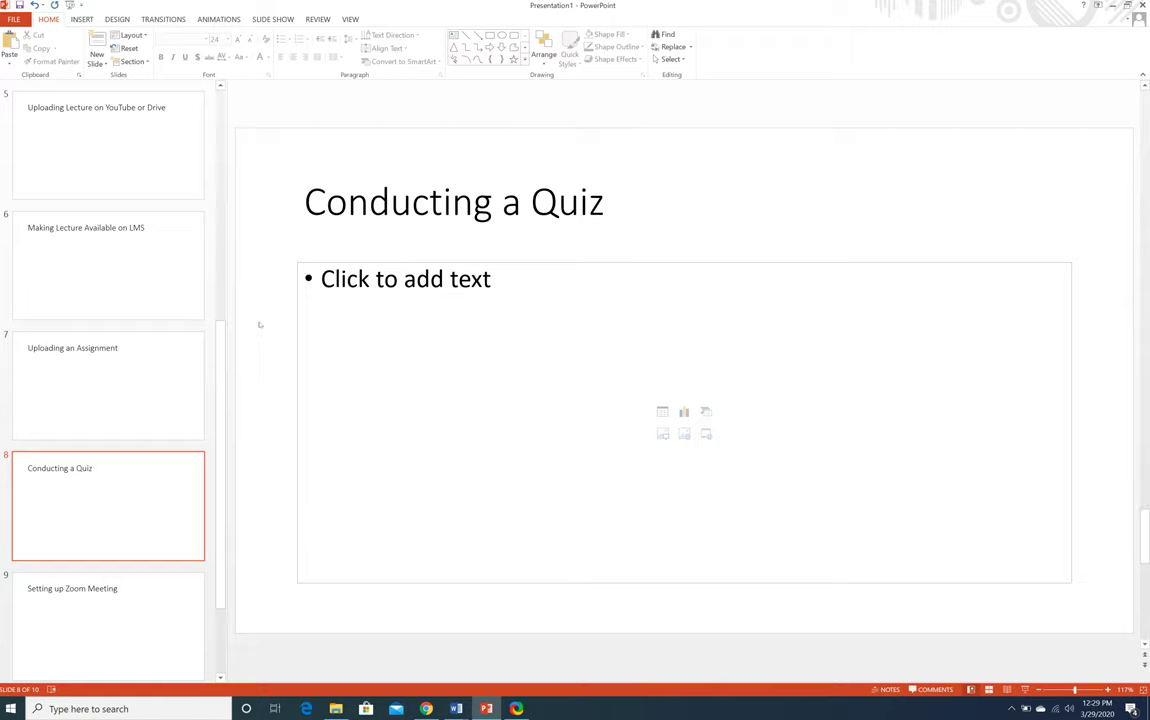
{"action": "key", "text": "Down"}
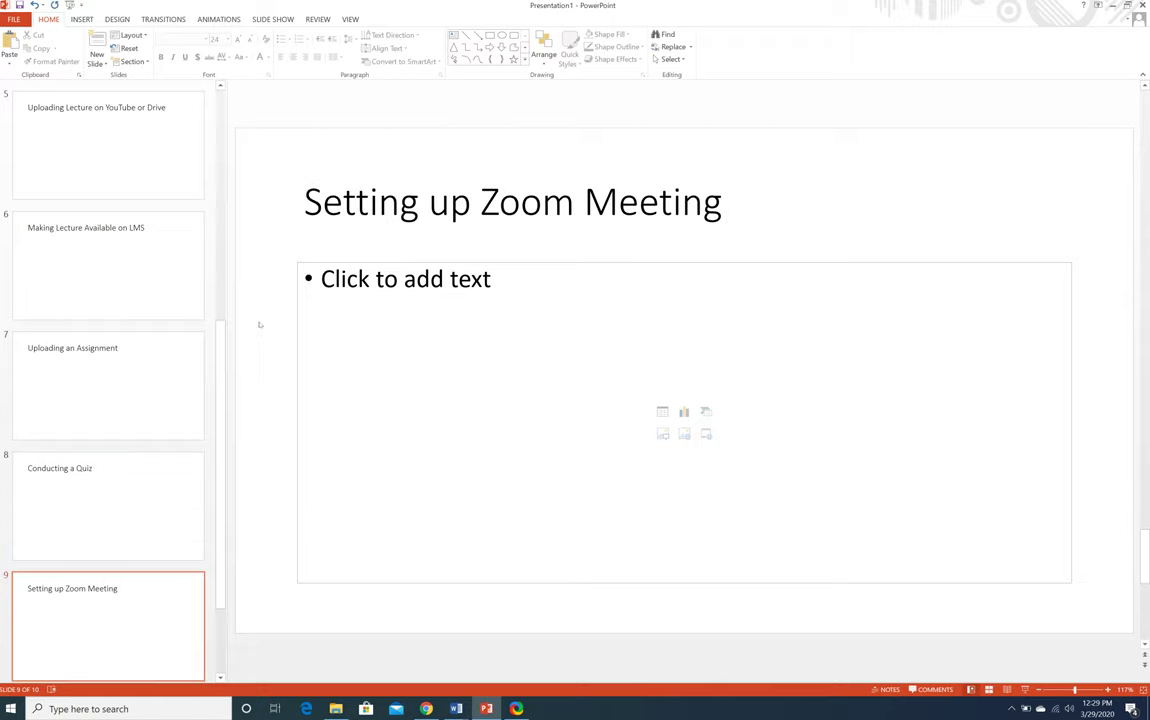
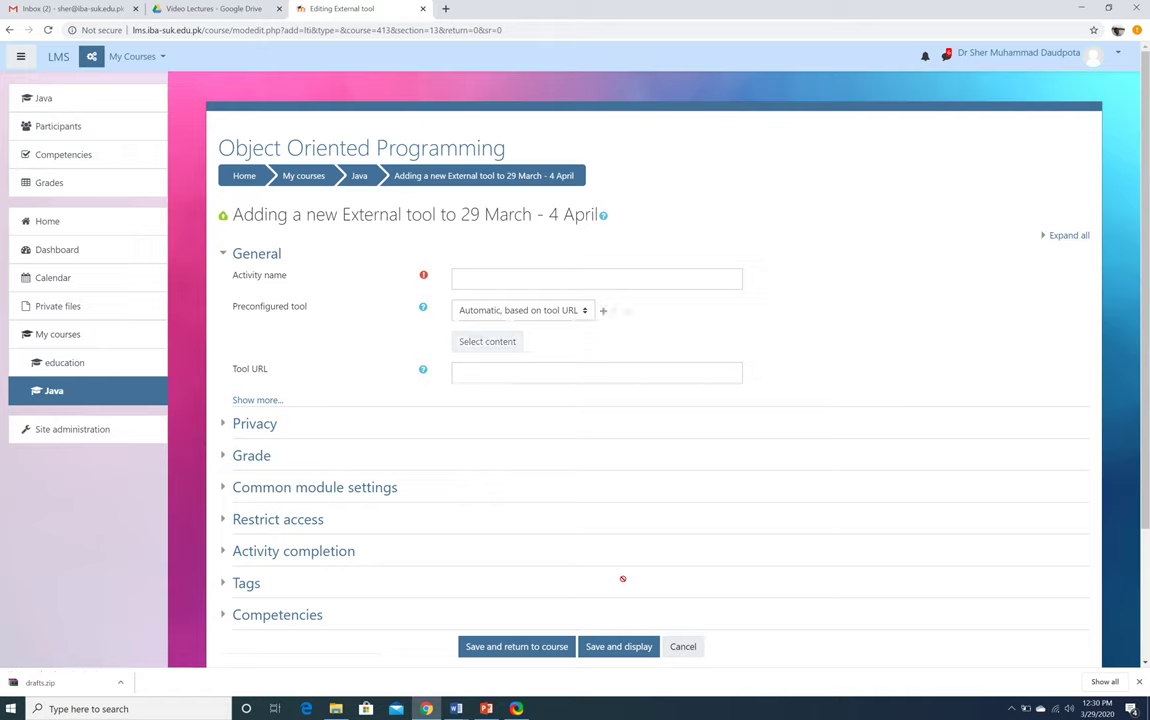
Add a Zoom Meeting preconfigured tool named 'Zoom Meeting for Faculty Demo', save it, and sign in to Zoom
{"action": "left_click", "coordinate": [586, 286]}
{"action": "type", "text": "Zoom Me"}
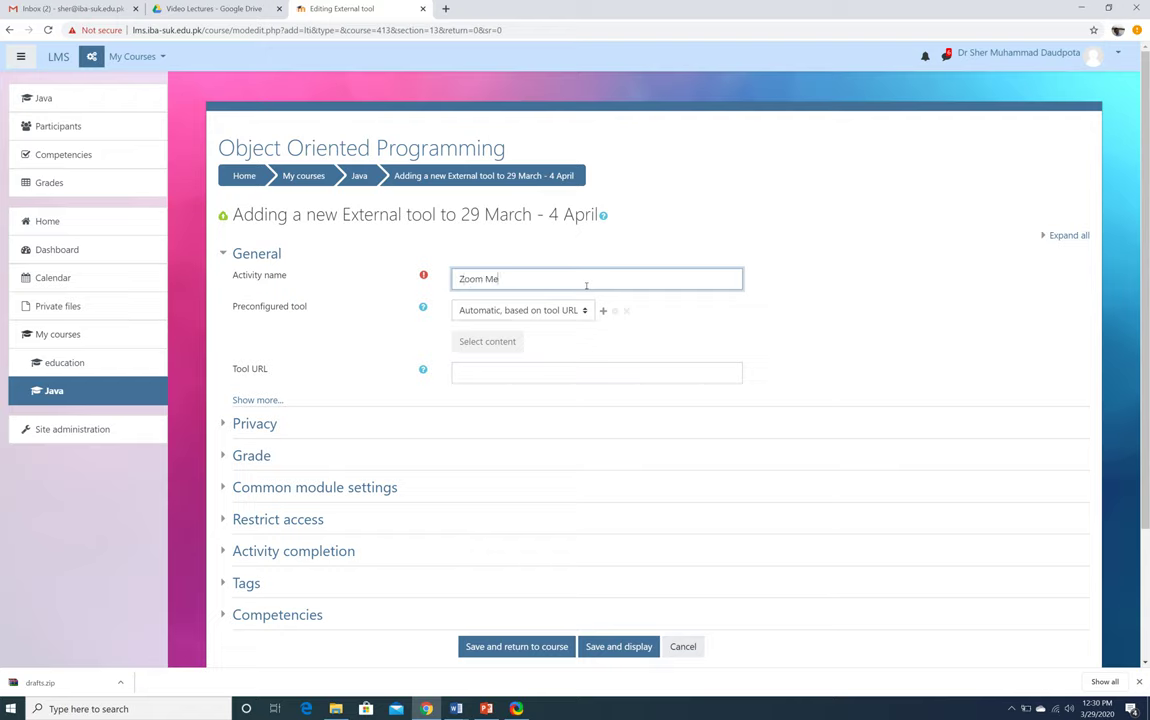
{"action": "type", "text": "eting for Faculty Demo"}
{"action": "left_click", "coordinate": [558, 310]}
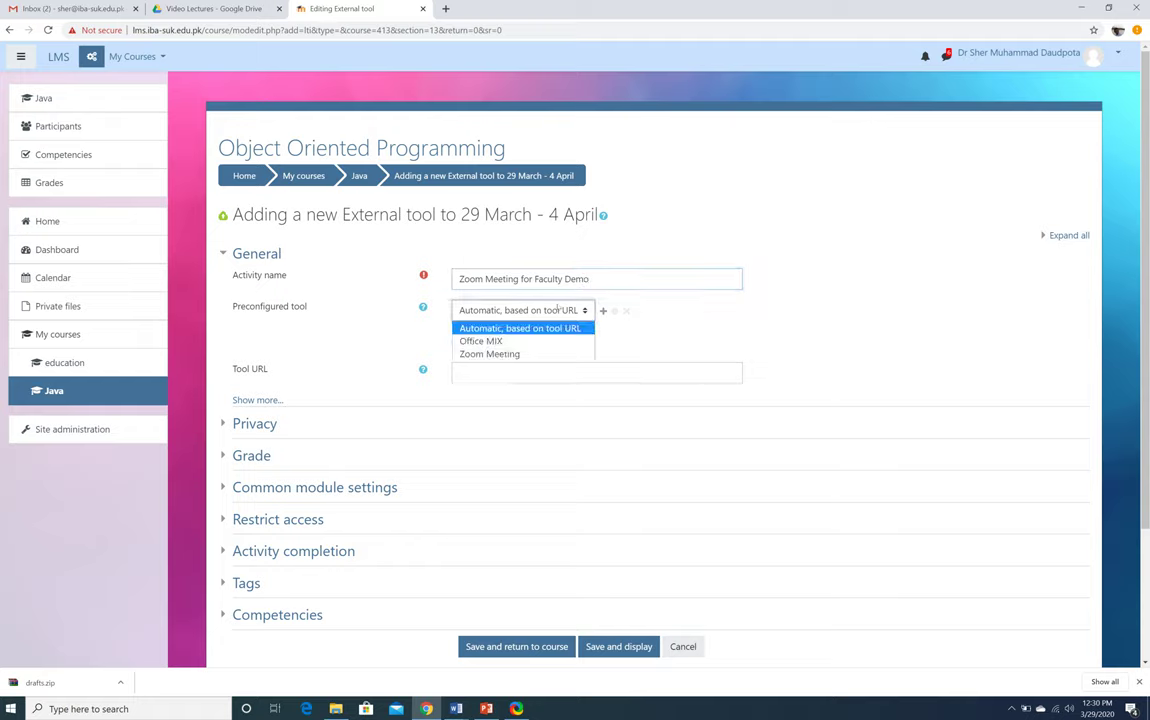
{"action": "left_click", "coordinate": [505, 353]}
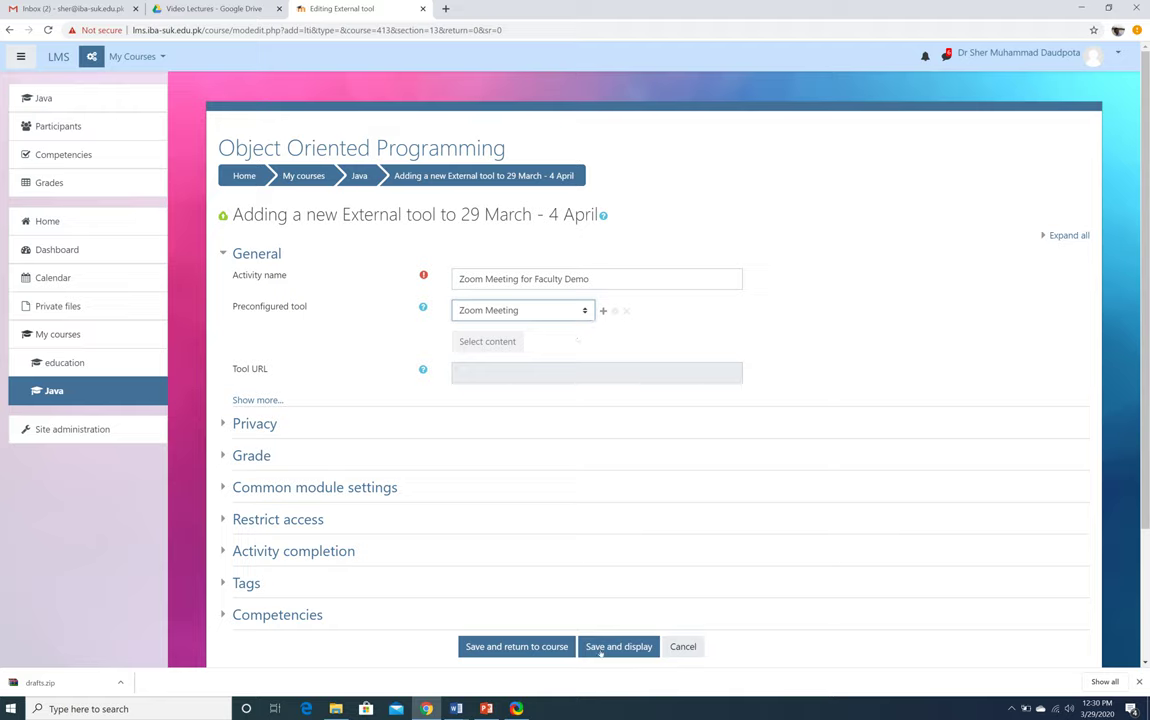
{"action": "left_click", "coordinate": [618, 647]}
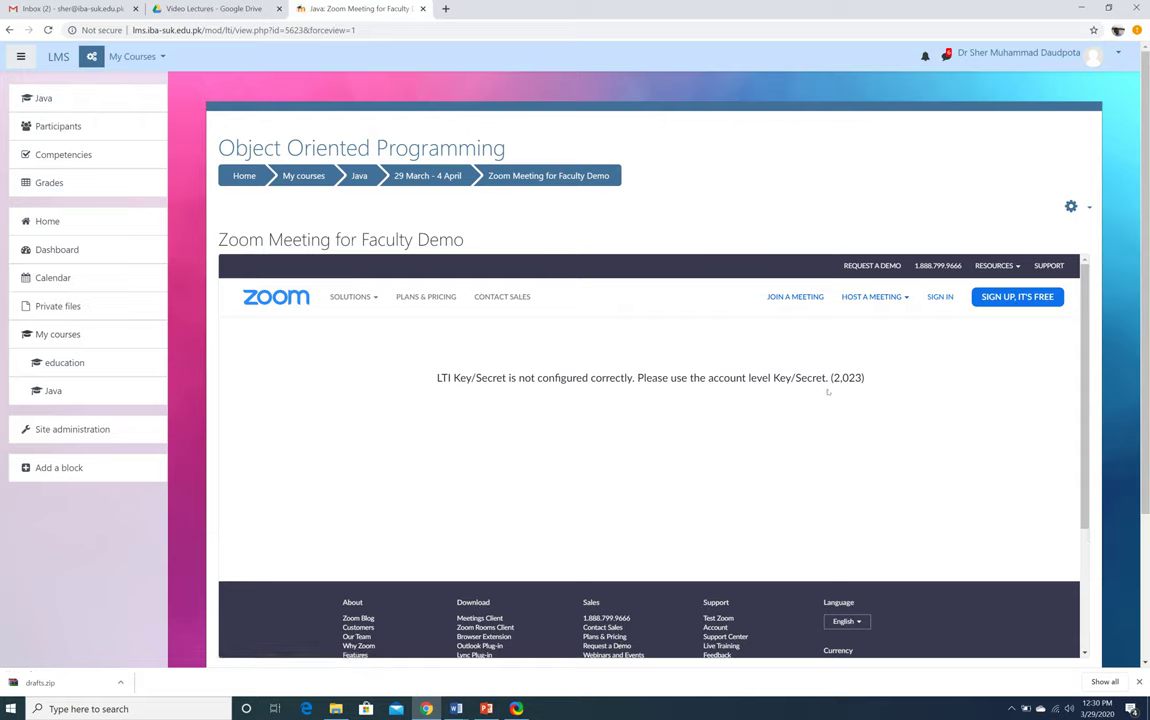
{"action": "left_click", "coordinate": [938, 297]}
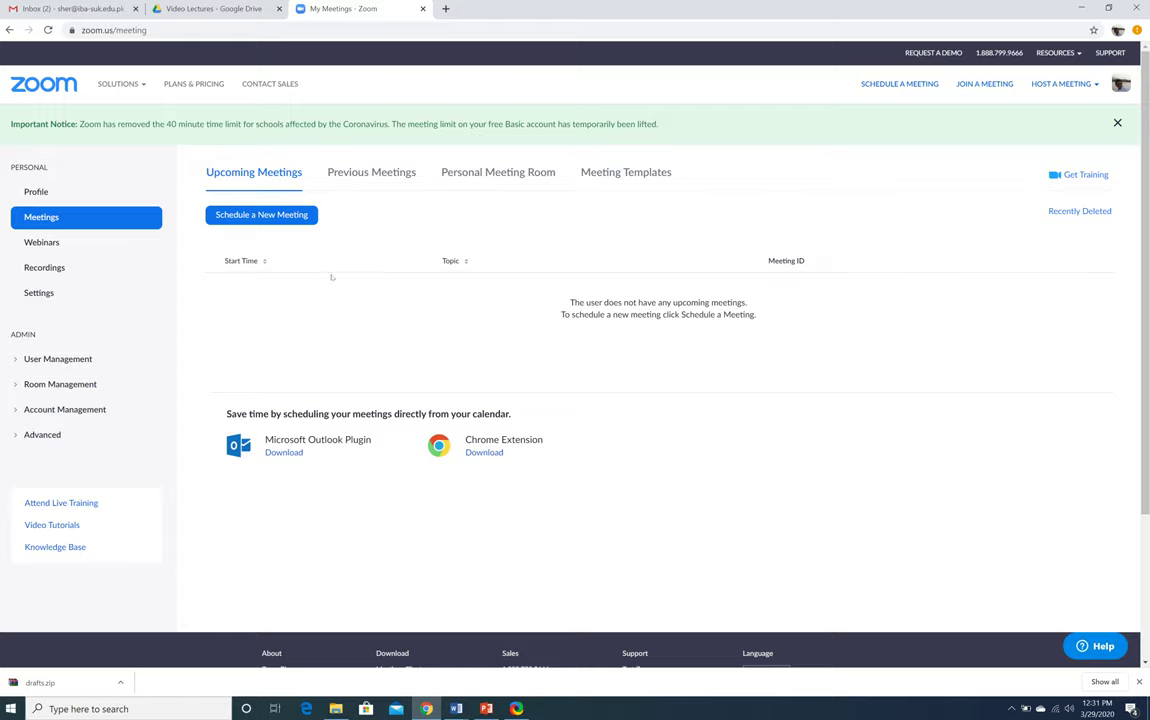
Start scheduling a new Zoom meeting titled 'Zoom Meeting on Faculty Demo'
{"action": "left_click", "coordinate": [259, 216]}
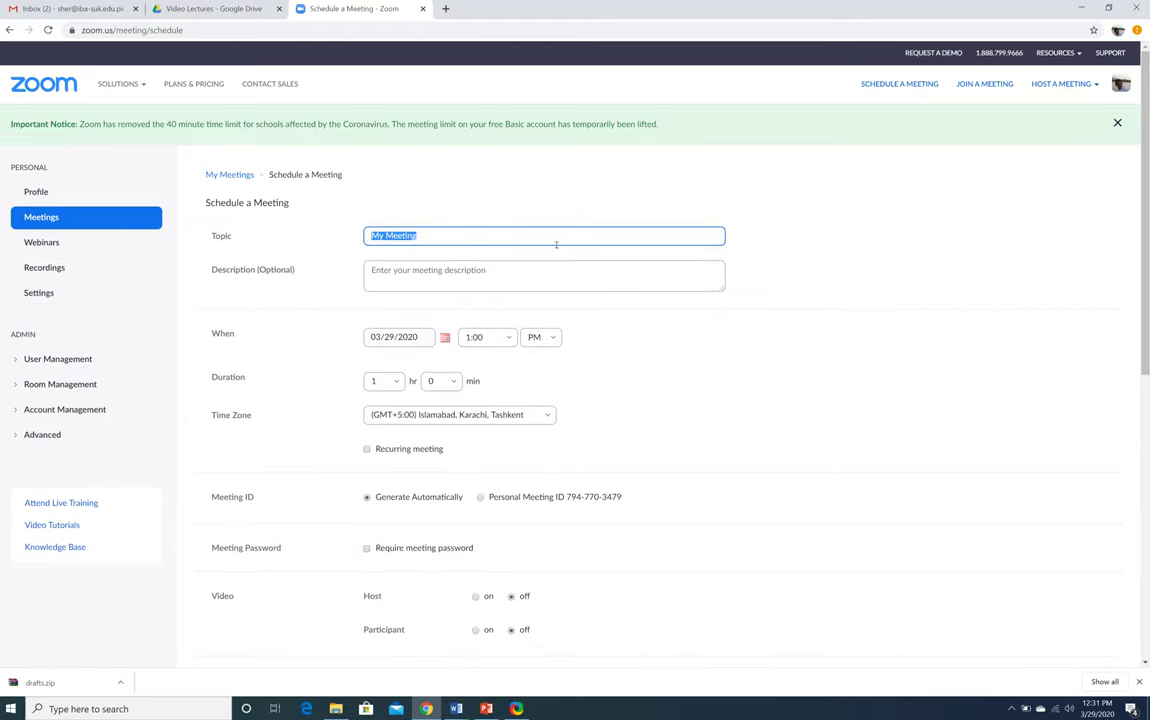
{"action": "type", "text": "Zoom "}
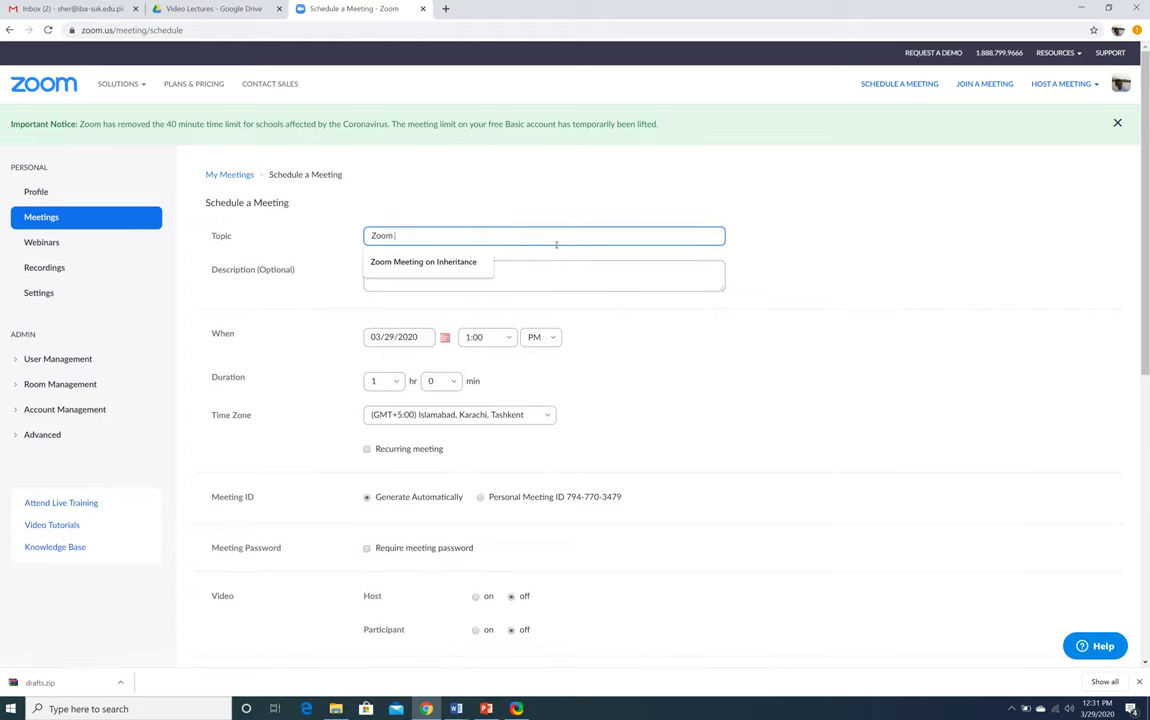
{"action": "type", "text": "Meeting on Faculty Demo"}
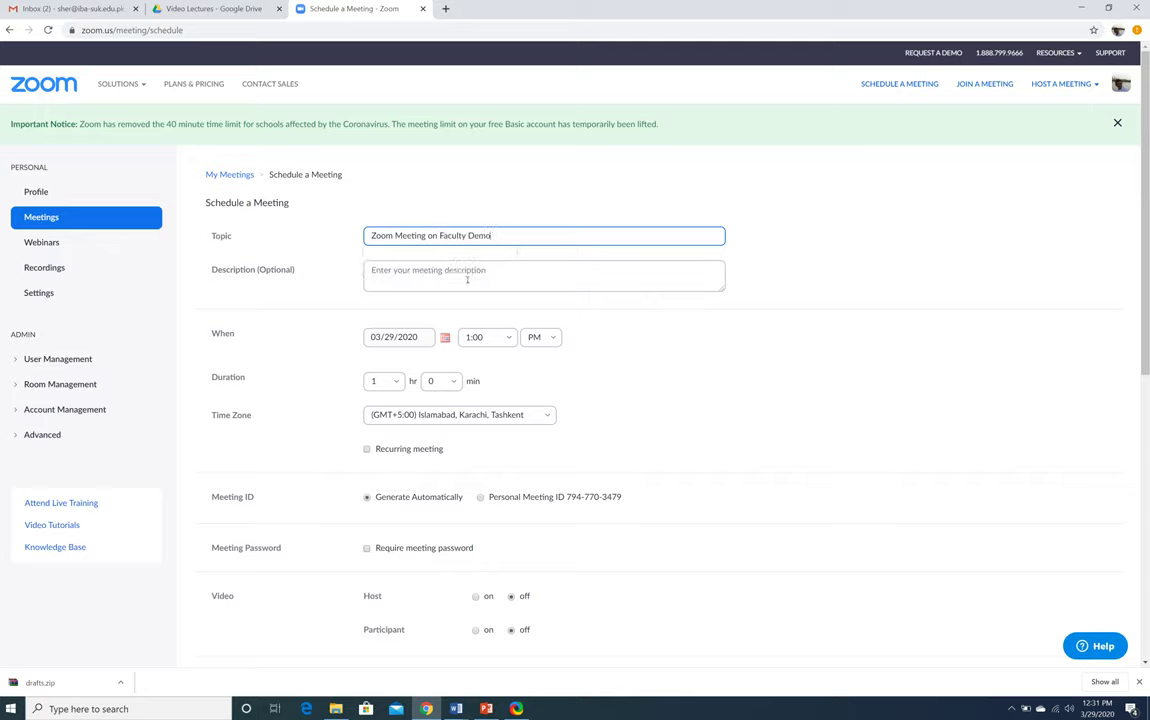
{"action": "left_click", "coordinate": [467, 280]}
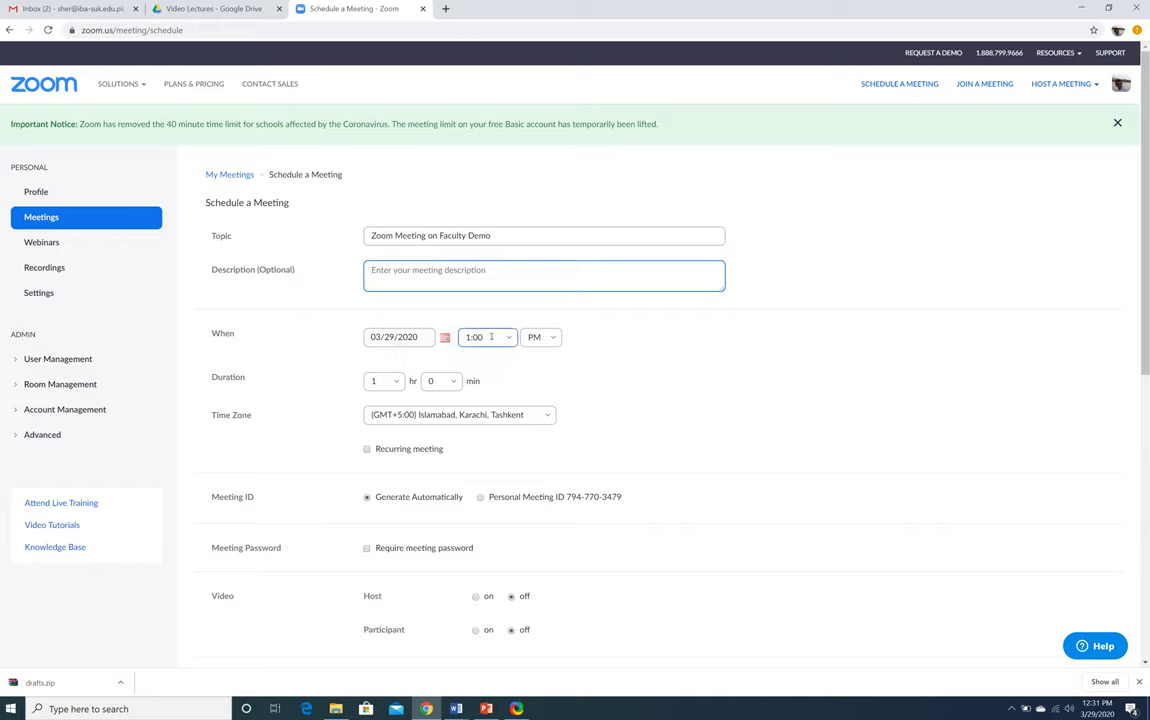
Set the meeting duration to 2 hours
{"action": "left_click", "coordinate": [378, 381]}
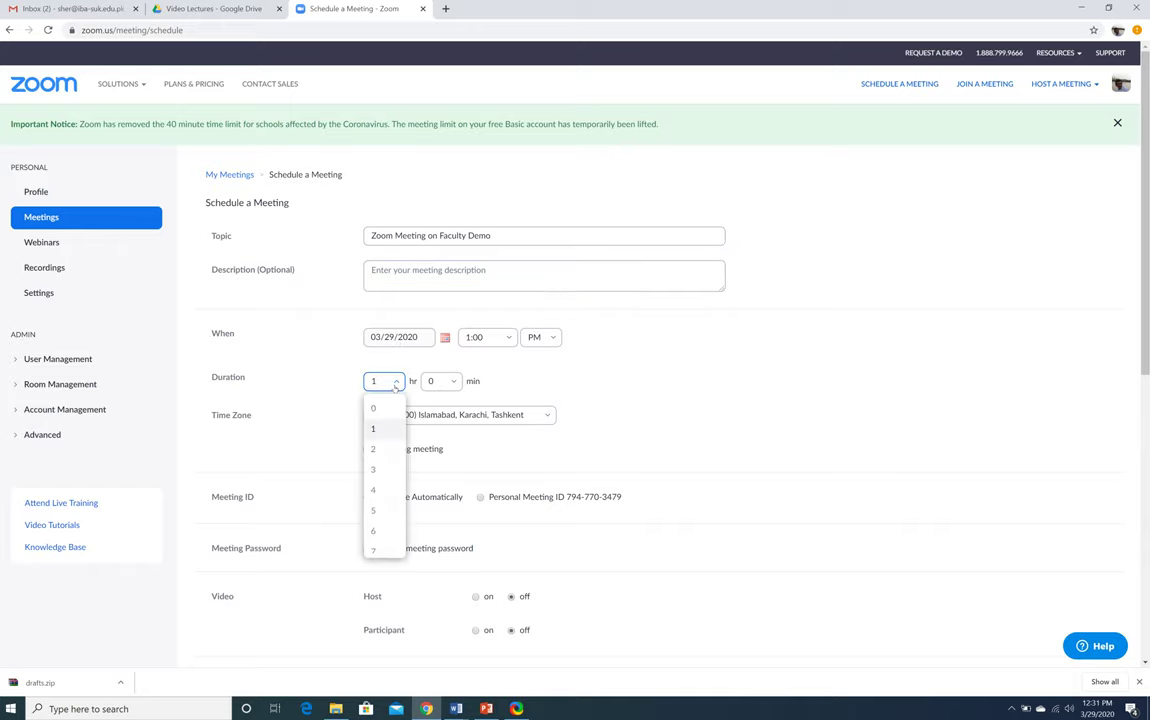
{"action": "left_click", "coordinate": [384, 448]}
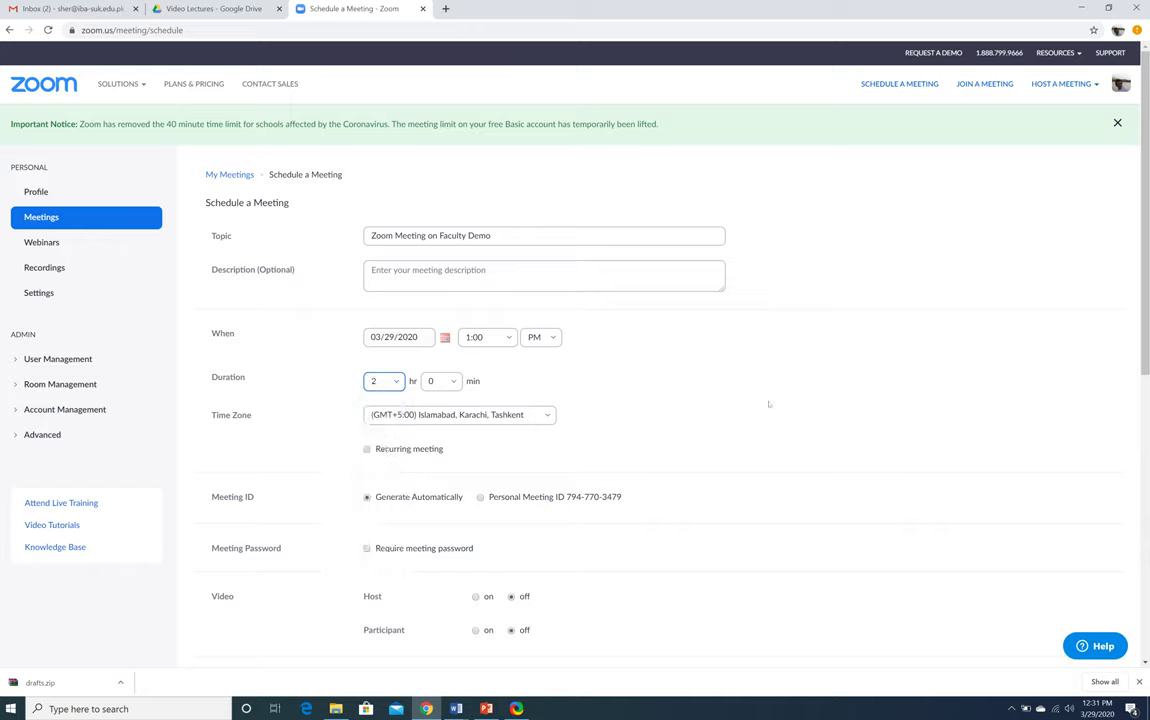
{"action": "right_click", "coordinate": [769, 404]}
{"action": "left_click", "coordinate": [662, 411]}
{"action": "left_click", "coordinate": [452, 414]}
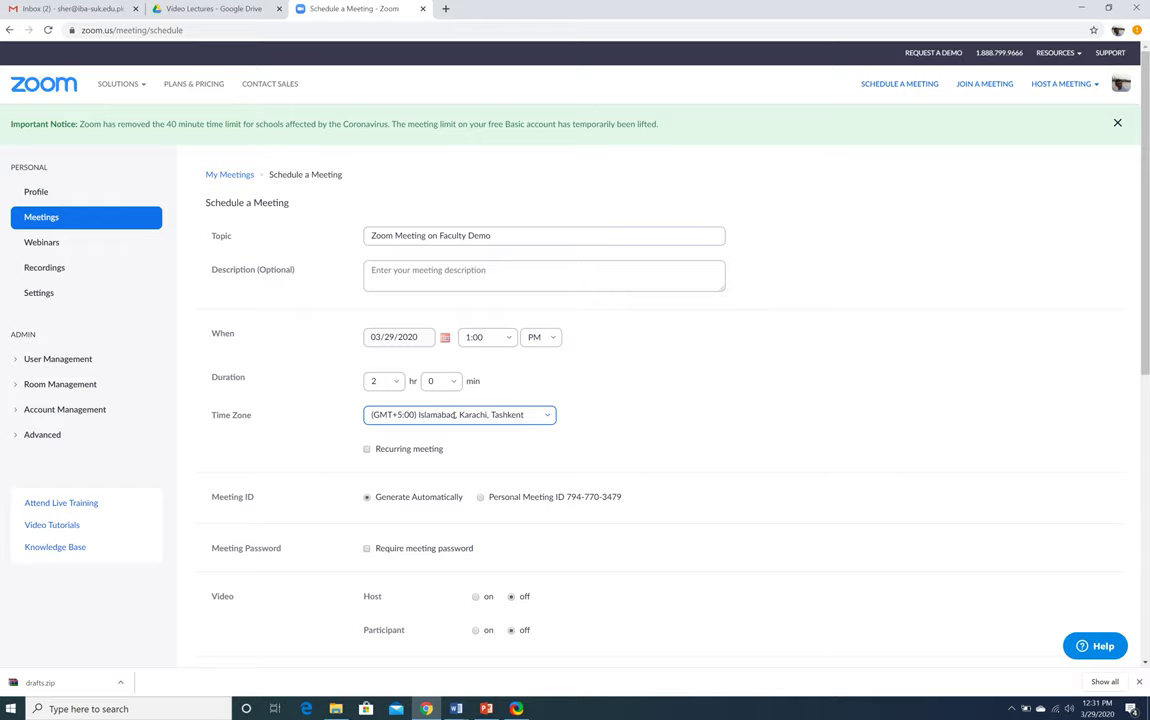
{"action": "left_click", "coordinate": [685, 400]}
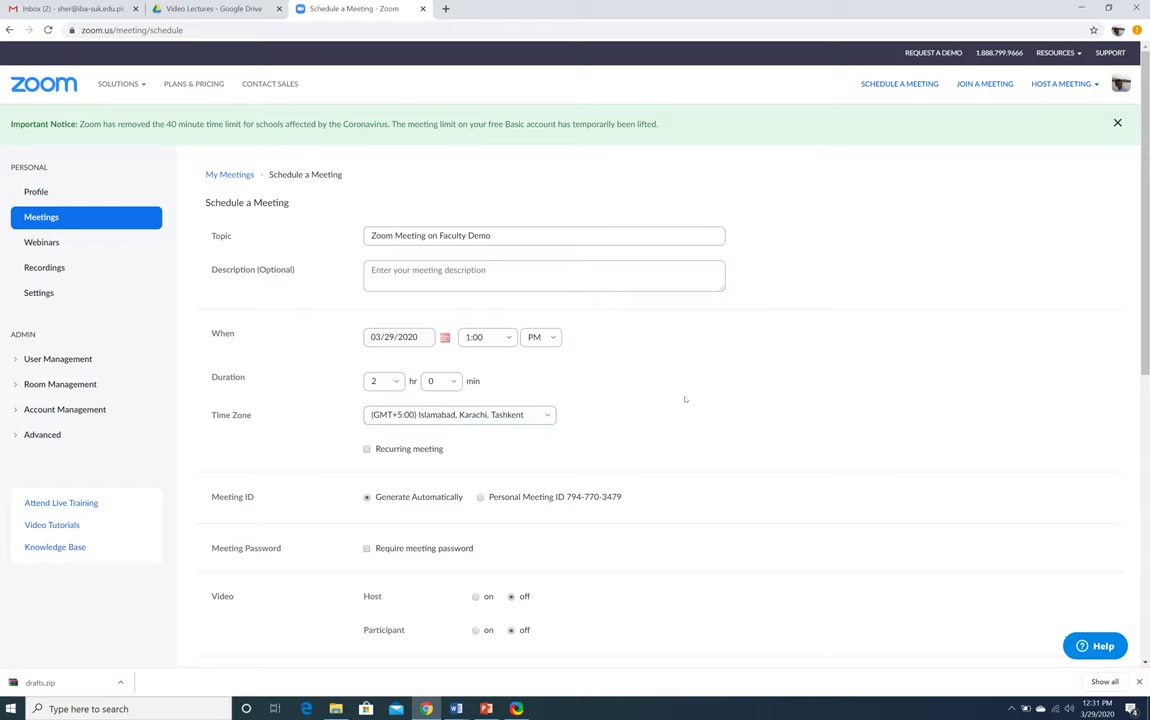
Turn host and participant video on, use computer audio only, and save the meeting
{"action": "scroll", "coordinate": [685, 400], "scroll_direction": "down", "scroll_amount": 1}
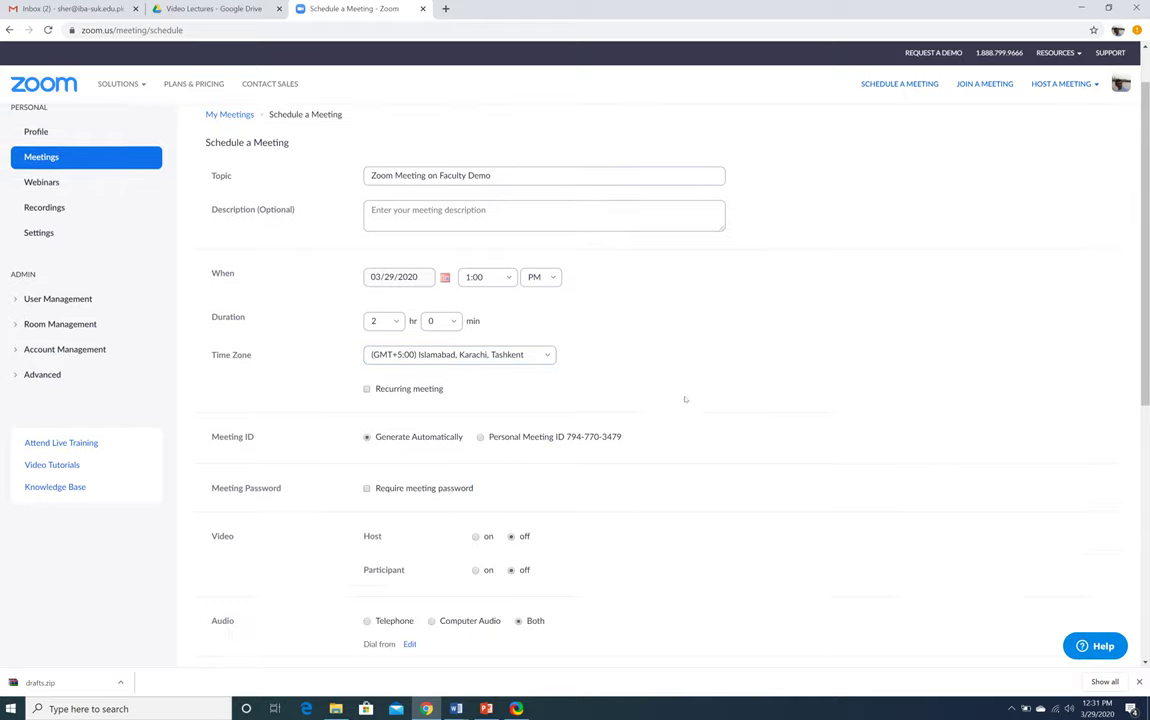
{"action": "scroll", "coordinate": [685, 400], "scroll_direction": "down", "scroll_amount": 3}
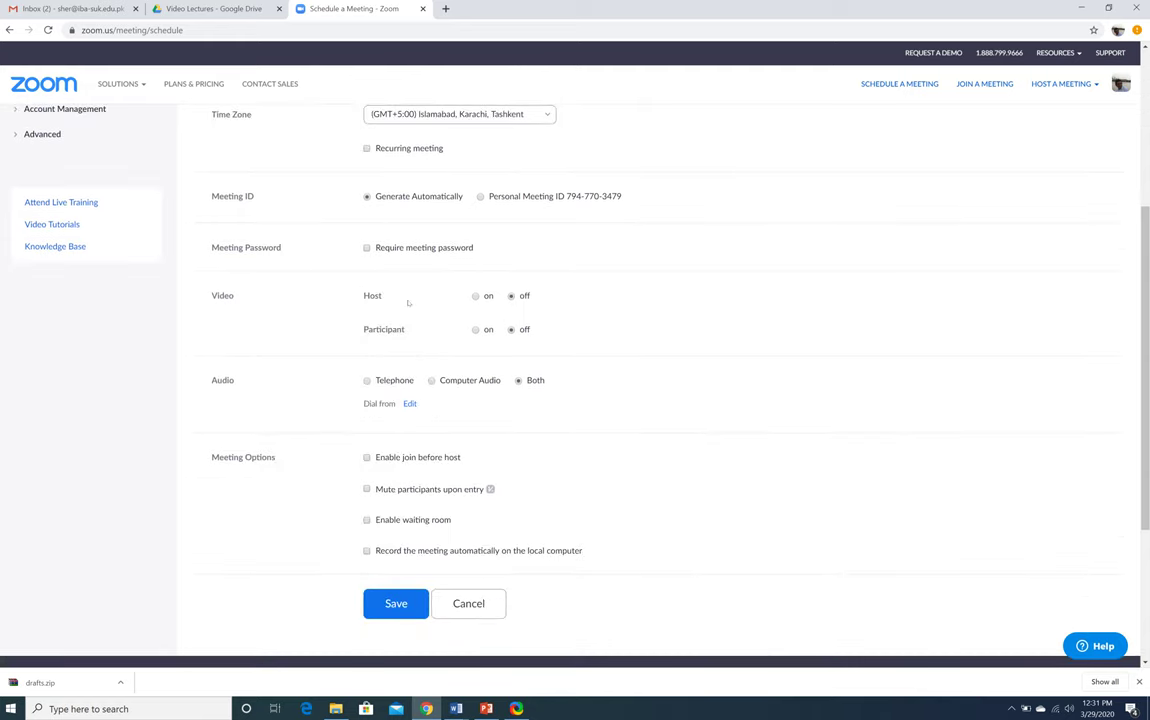
{"action": "left_click", "coordinate": [475, 296]}
{"action": "left_click", "coordinate": [476, 330]}
{"action": "left_click", "coordinate": [431, 381]}
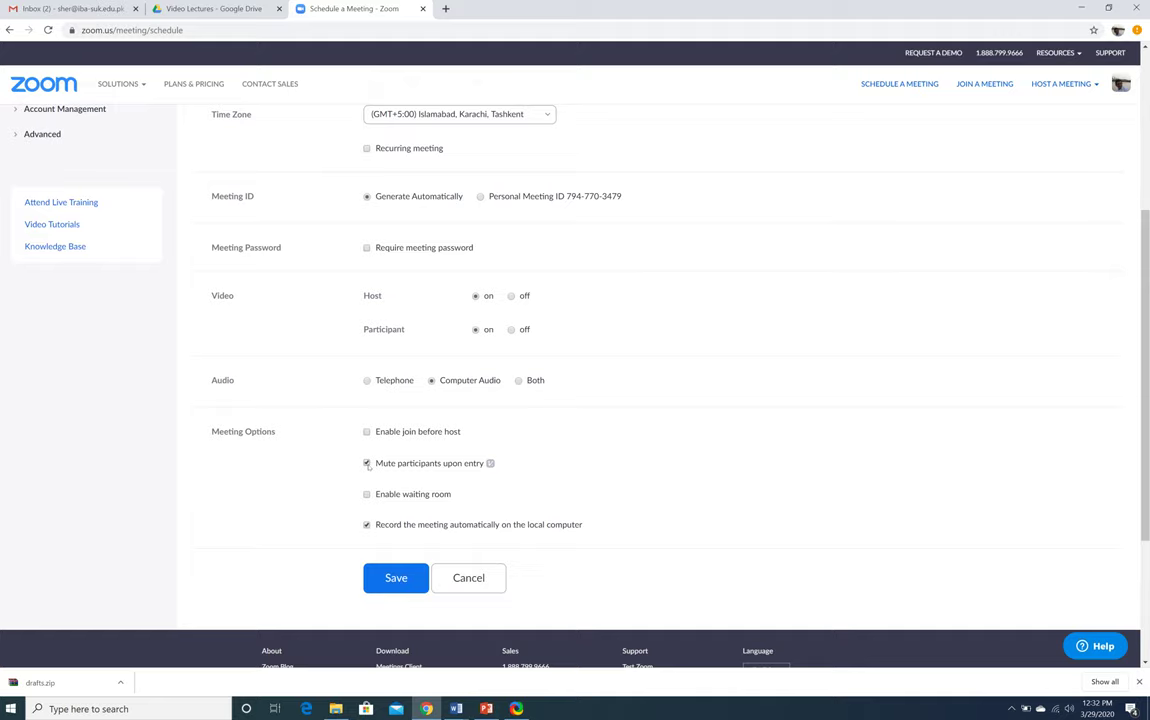
{"action": "left_click", "coordinate": [396, 577]}
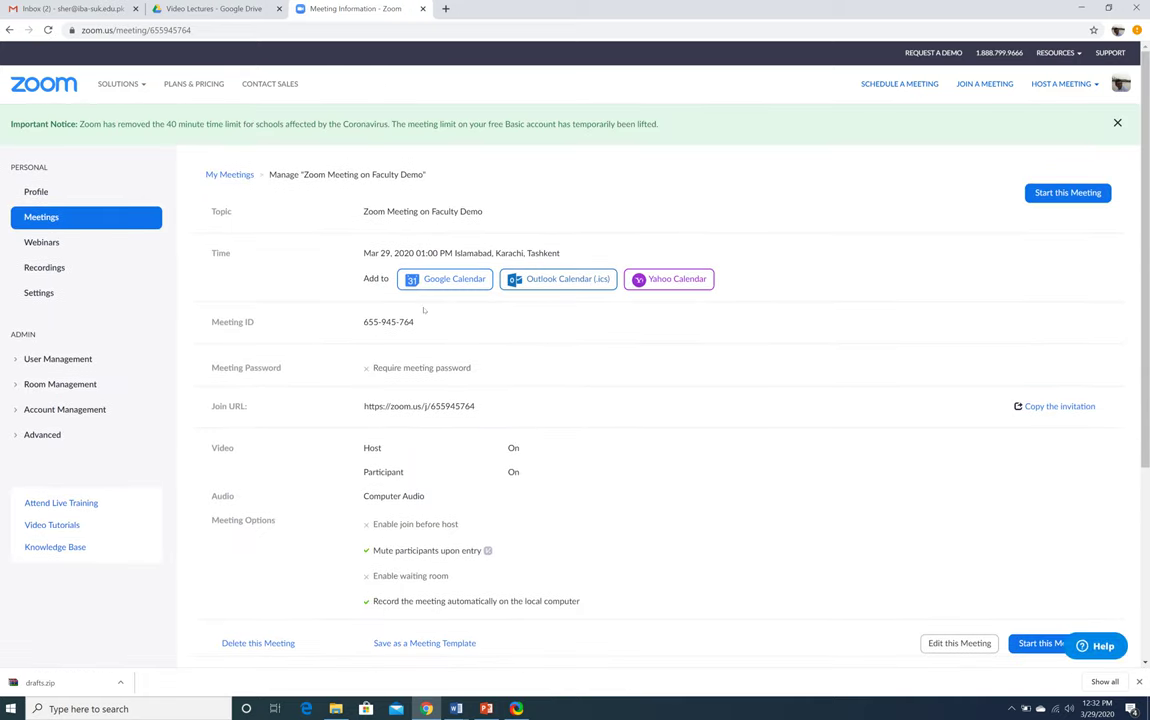
Highlight the meeting ID on the saved meeting's details page
{"action": "left_click_drag", "start_coordinate": [421, 324], "coordinate": [350, 324]}
{"action": "left_click", "coordinate": [428, 322]}
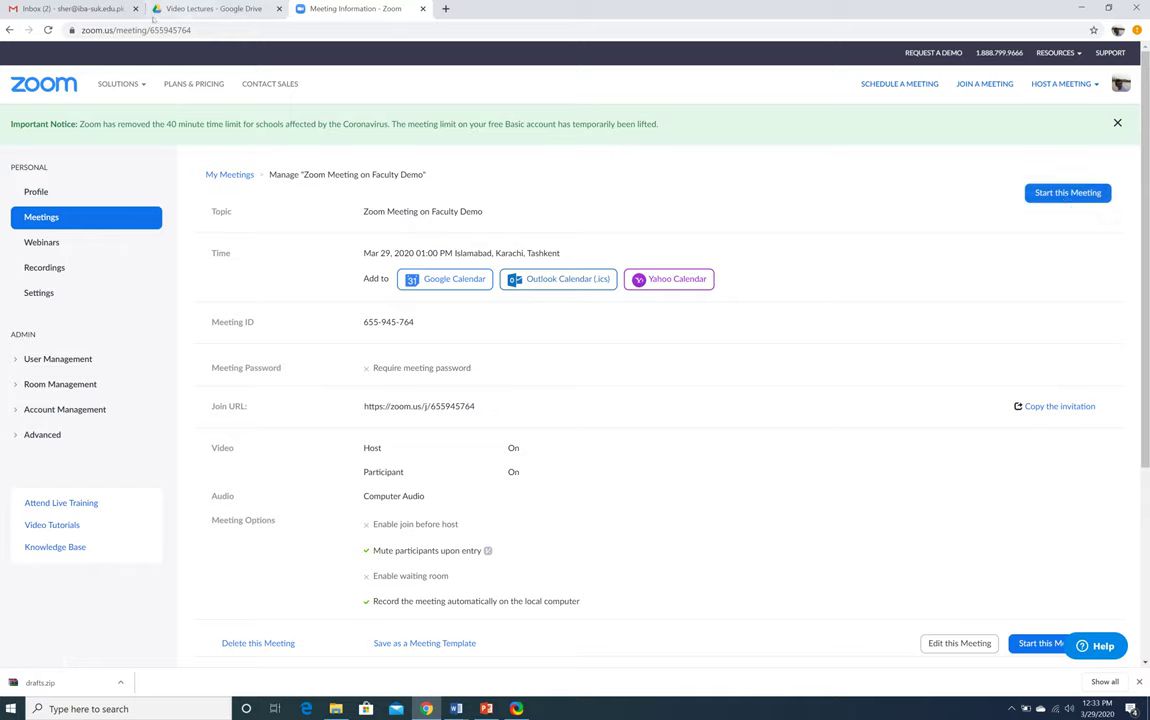
Delete the 'Zoom Meeting for Faculty Demo' activity from the Java course's 29 March - 4 April week
{"action": "left_click", "coordinate": [9, 30]}
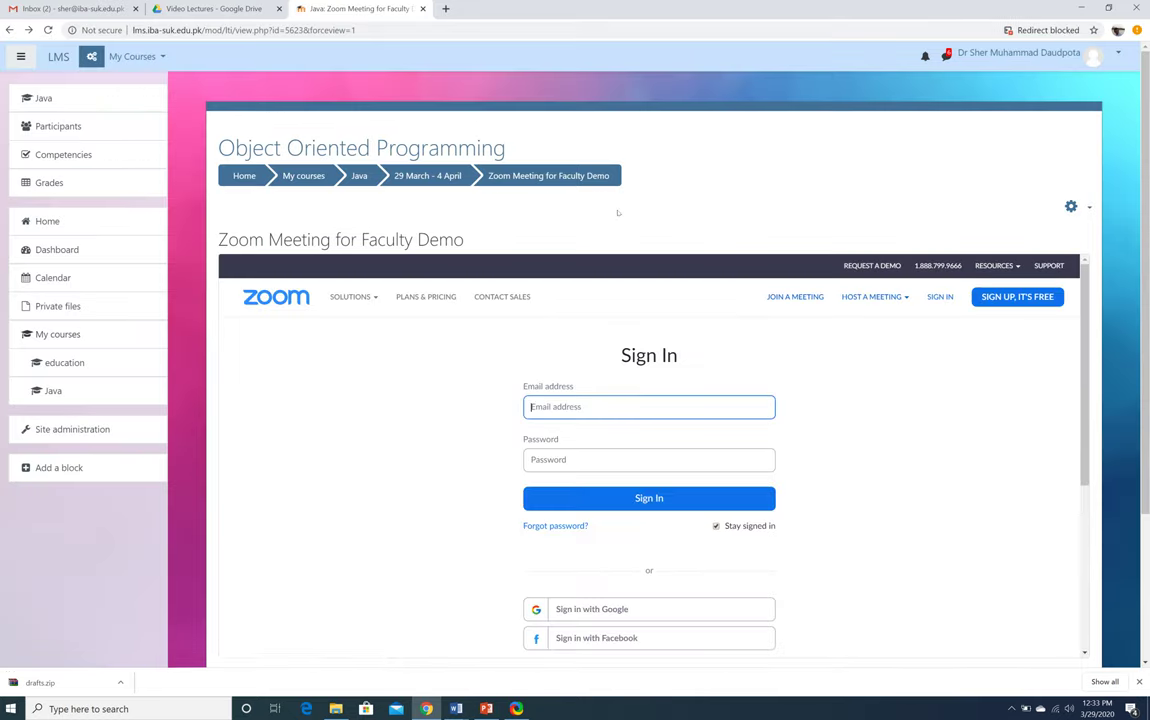
{"action": "scroll", "coordinate": [616, 212], "scroll_direction": "down", "scroll_amount": 2}
{"action": "scroll", "coordinate": [618, 211], "scroll_direction": "up", "scroll_amount": 2}
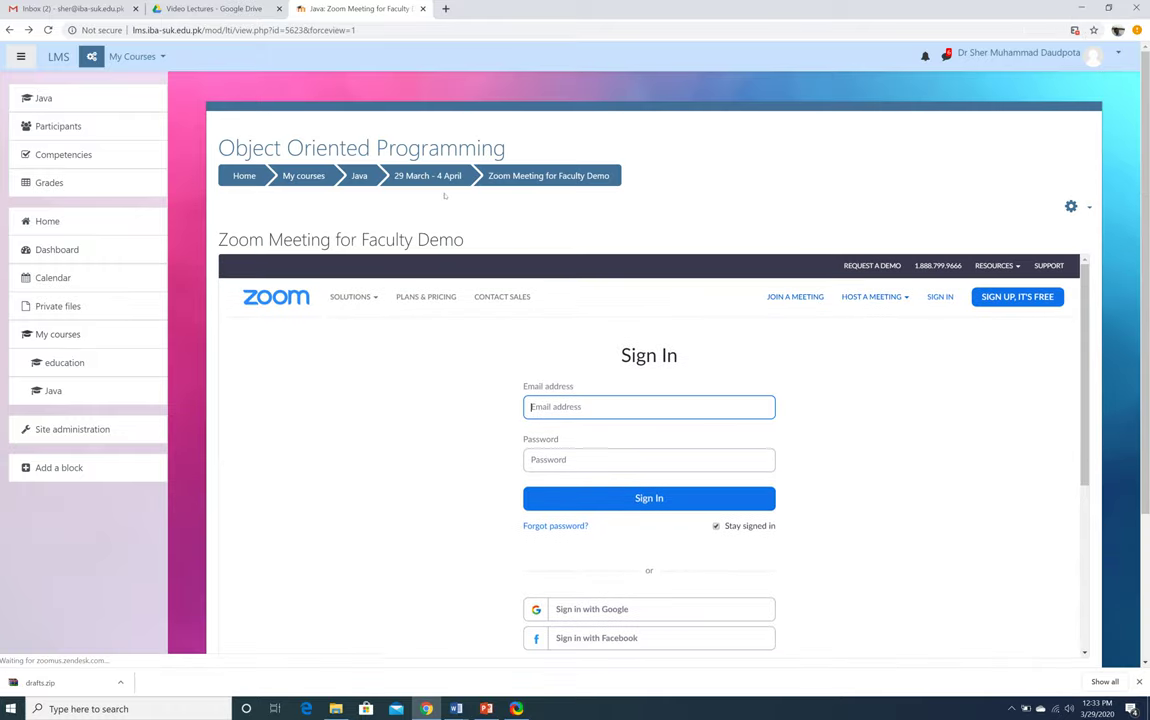
{"action": "left_click", "coordinate": [359, 175]}
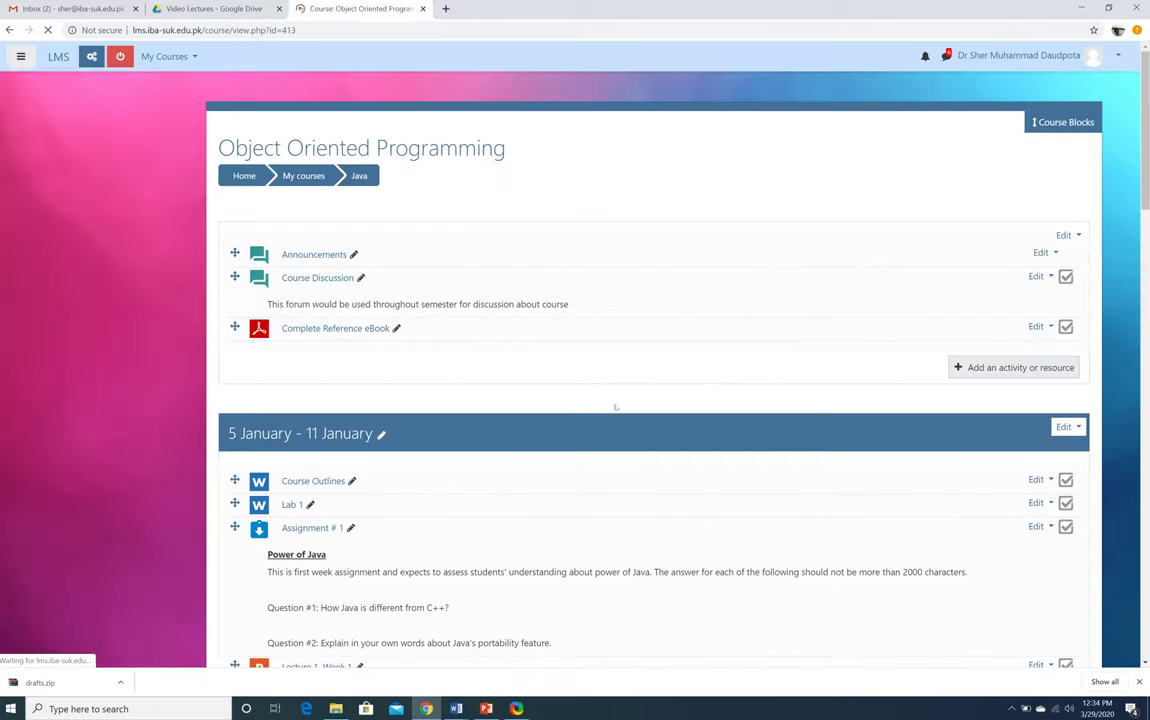
{"action": "scroll", "coordinate": [614, 405], "scroll_direction": "down", "scroll_amount": 20}
{"action": "scroll", "coordinate": [615, 408], "scroll_direction": "down", "scroll_amount": 15}
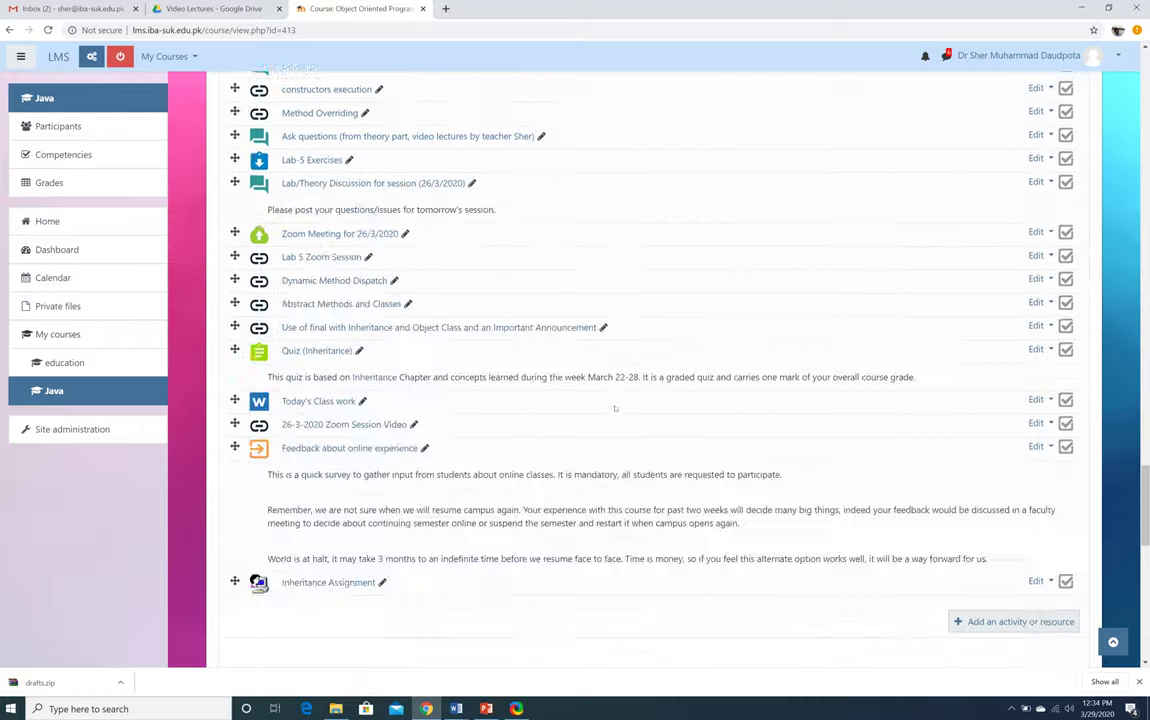
{"action": "scroll", "coordinate": [615, 408], "scroll_direction": "up", "scroll_amount": 5}
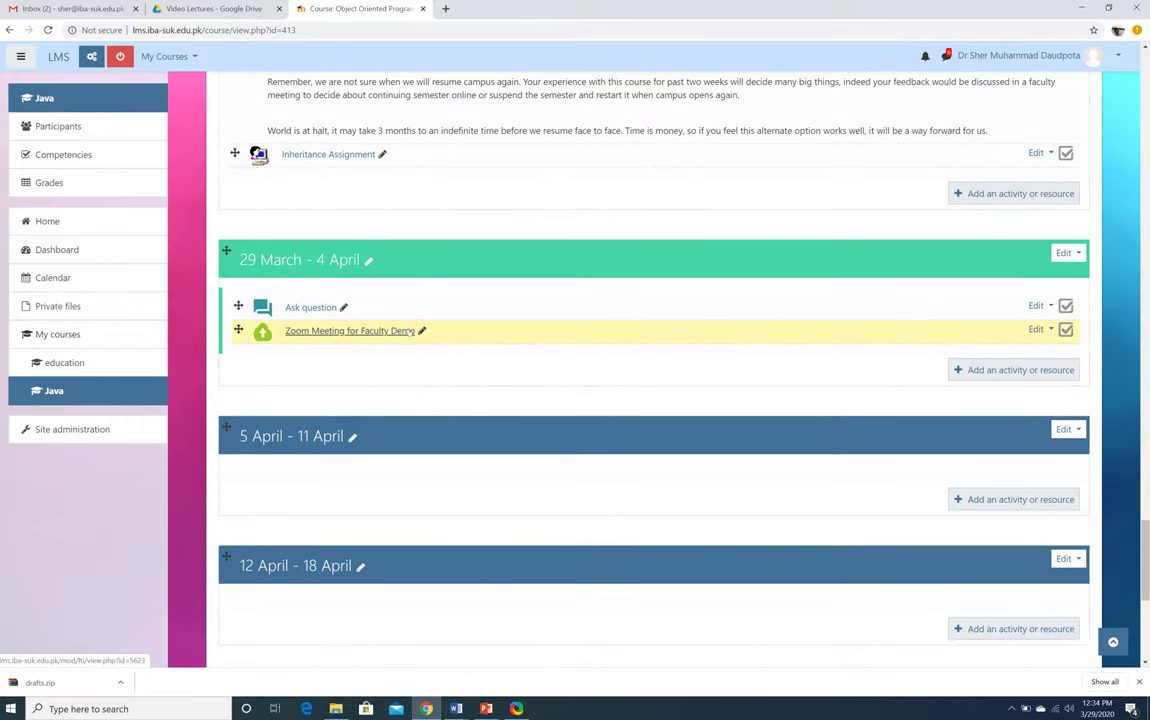
{"action": "left_click", "coordinate": [1040, 329]}
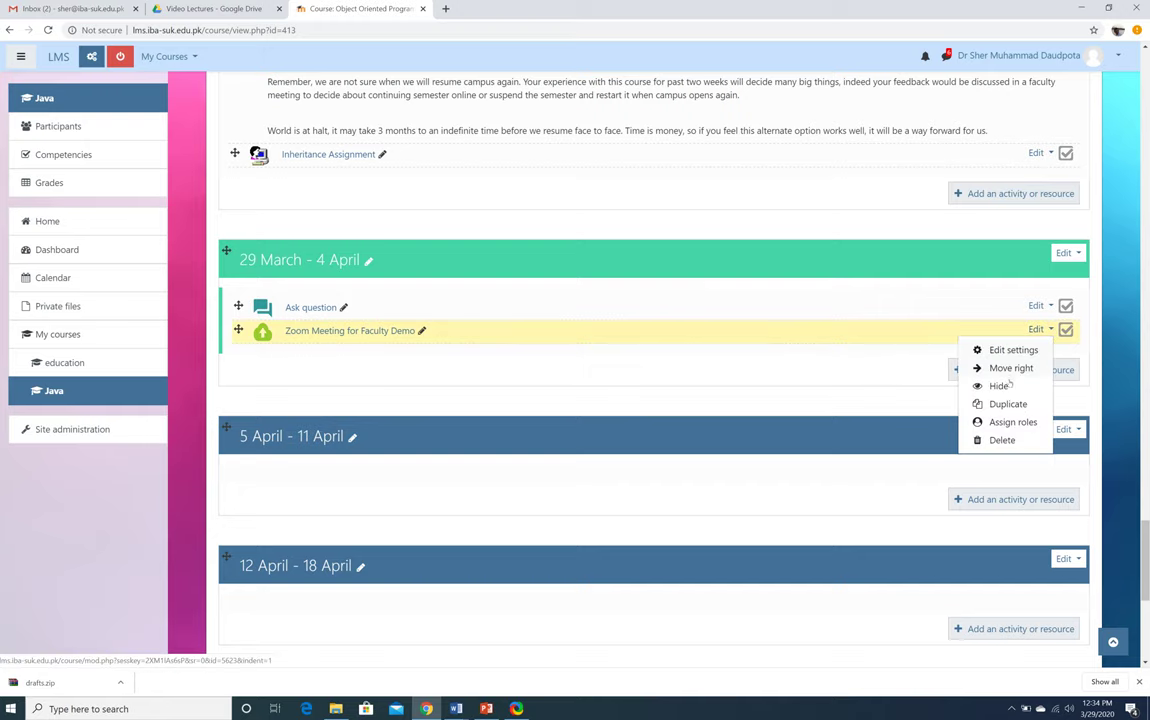
{"action": "left_click", "coordinate": [998, 440]}
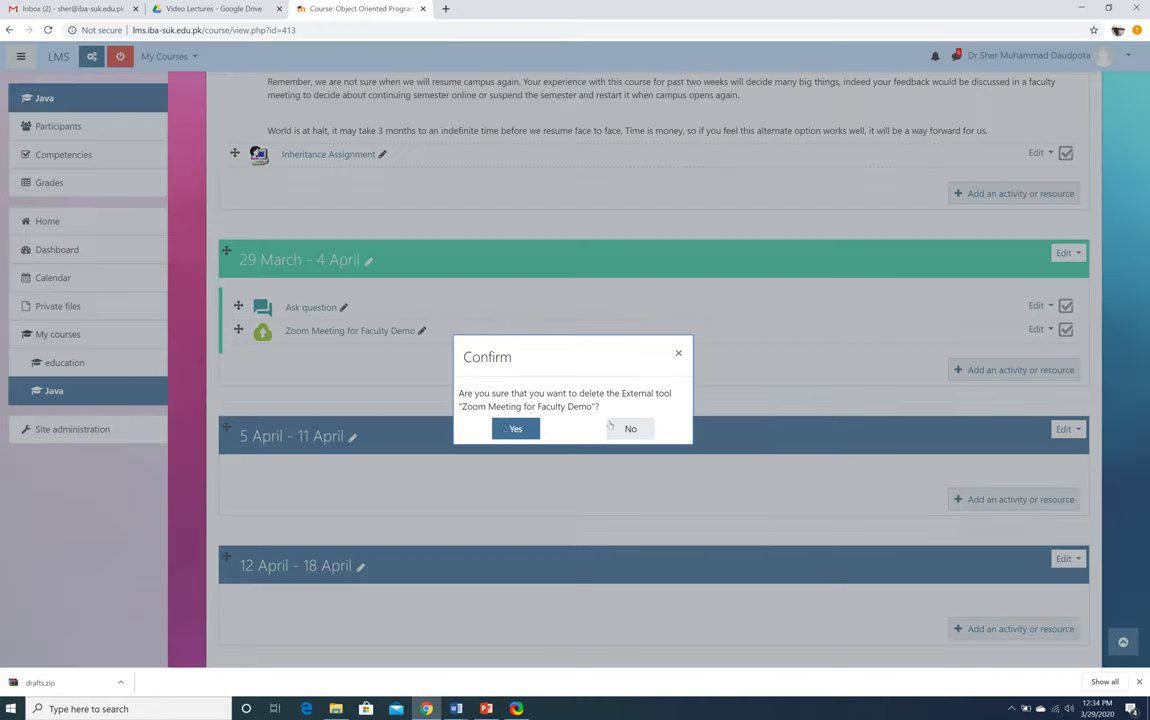
{"action": "left_click", "coordinate": [502, 431]}
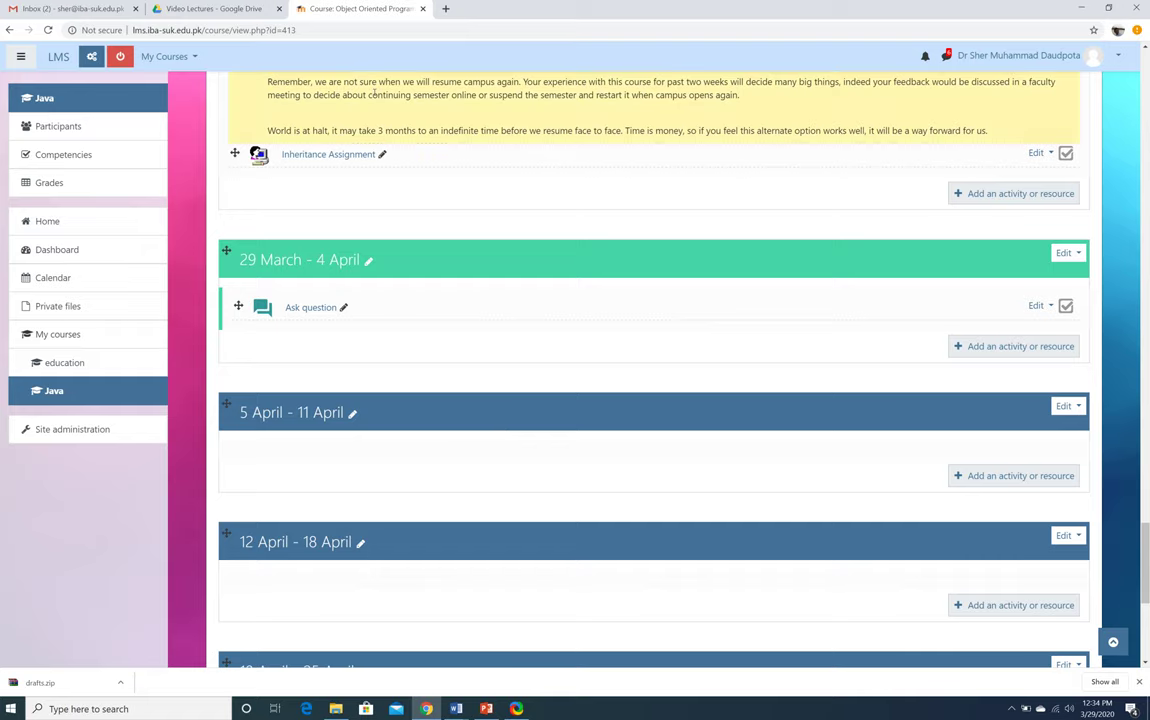
Advance the PowerPoint to the Conducting Feedback Session slide, then return to the Moodle course page
{"action": "key", "text": "alt+Tab"}
{"action": "left_click", "coordinate": [124, 612]}
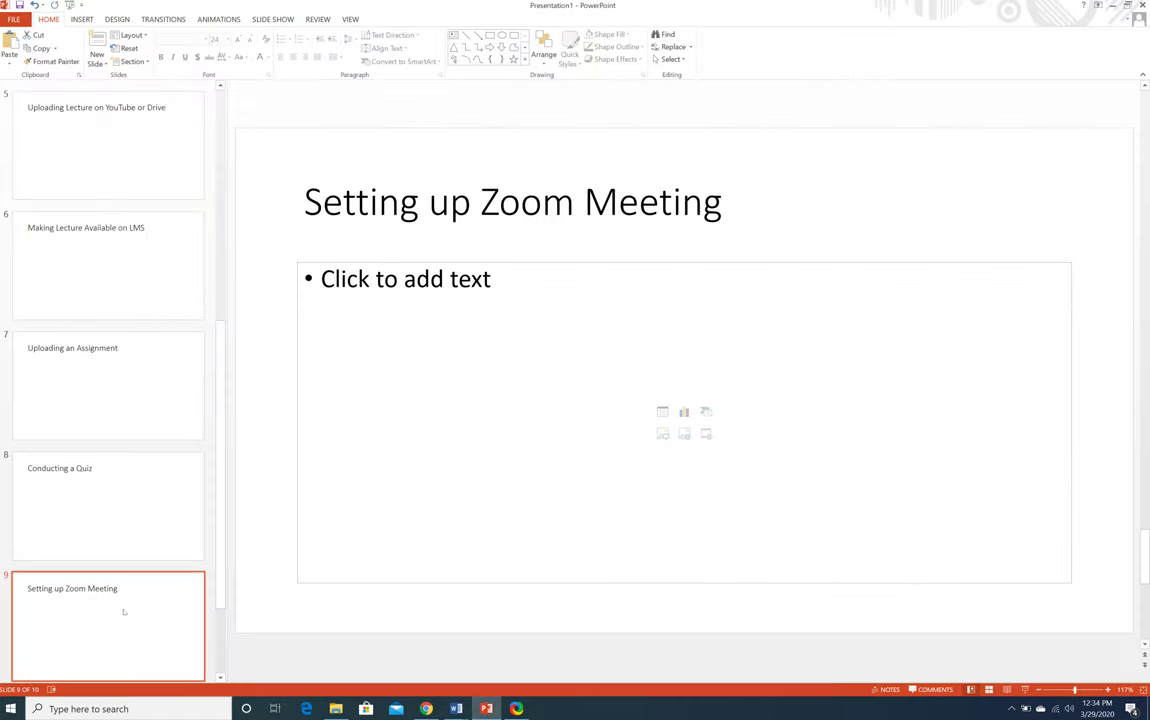
{"action": "key", "text": "Down"}
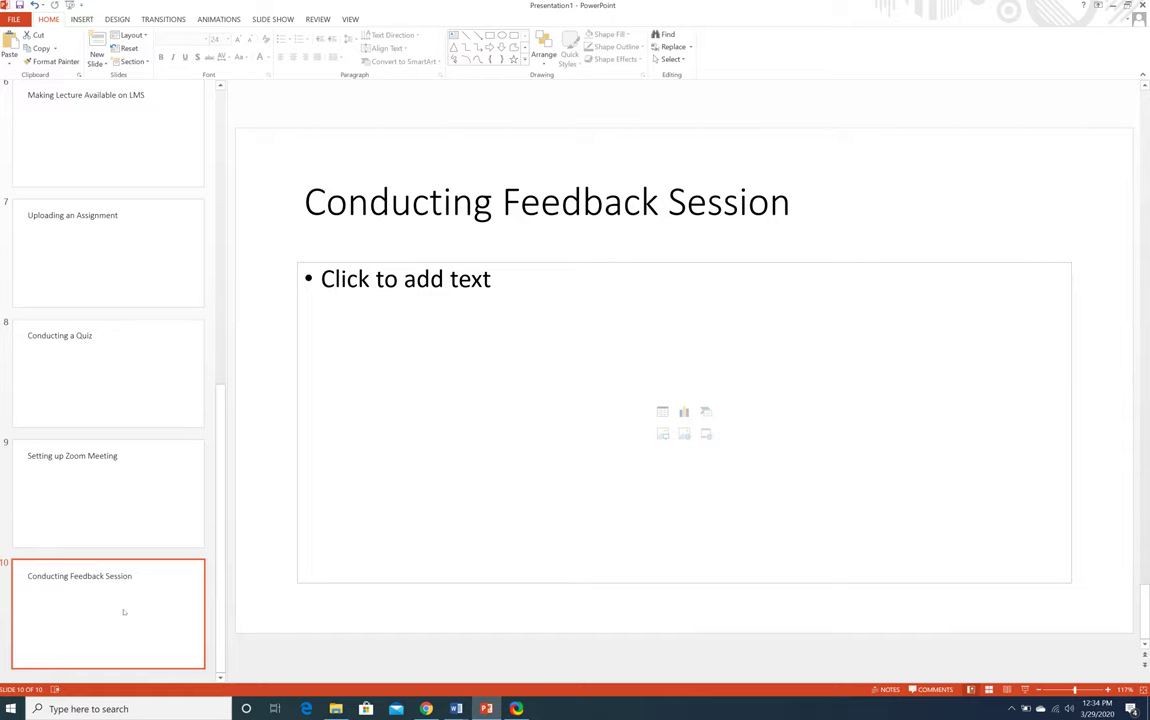
{"action": "key", "text": "alt+Tab"}
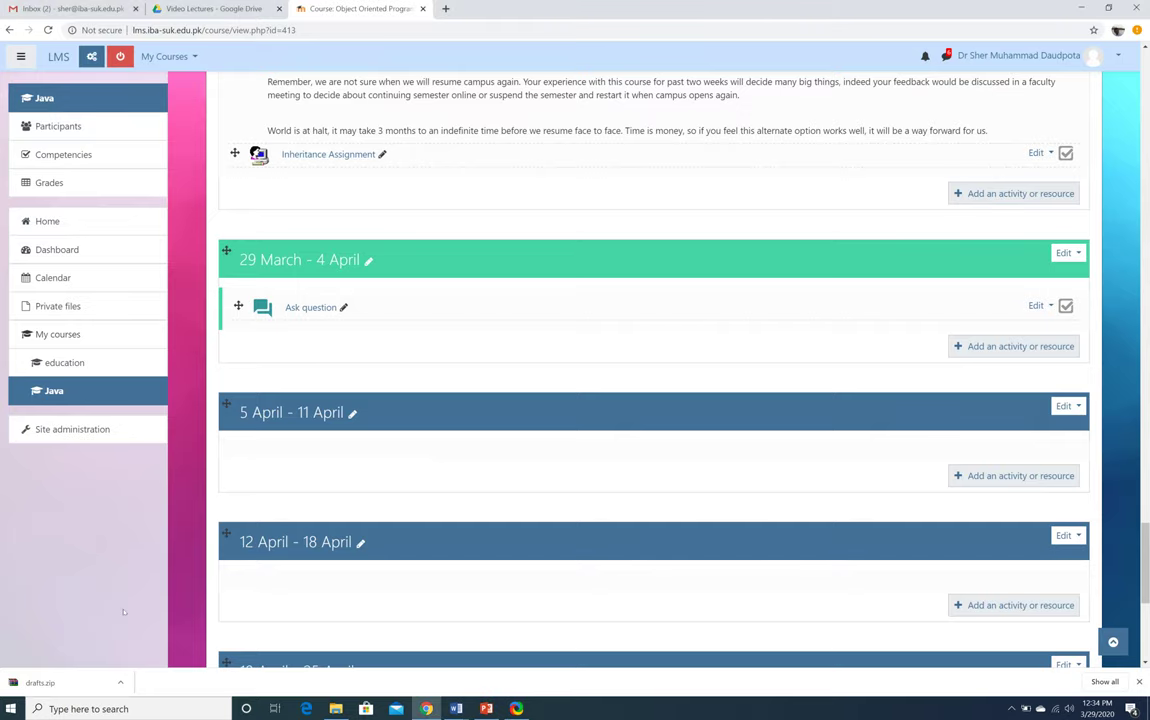
Add a Feedback activity to the week, naming it 'Test for Faculty'
{"action": "left_click", "coordinate": [1000, 347]}
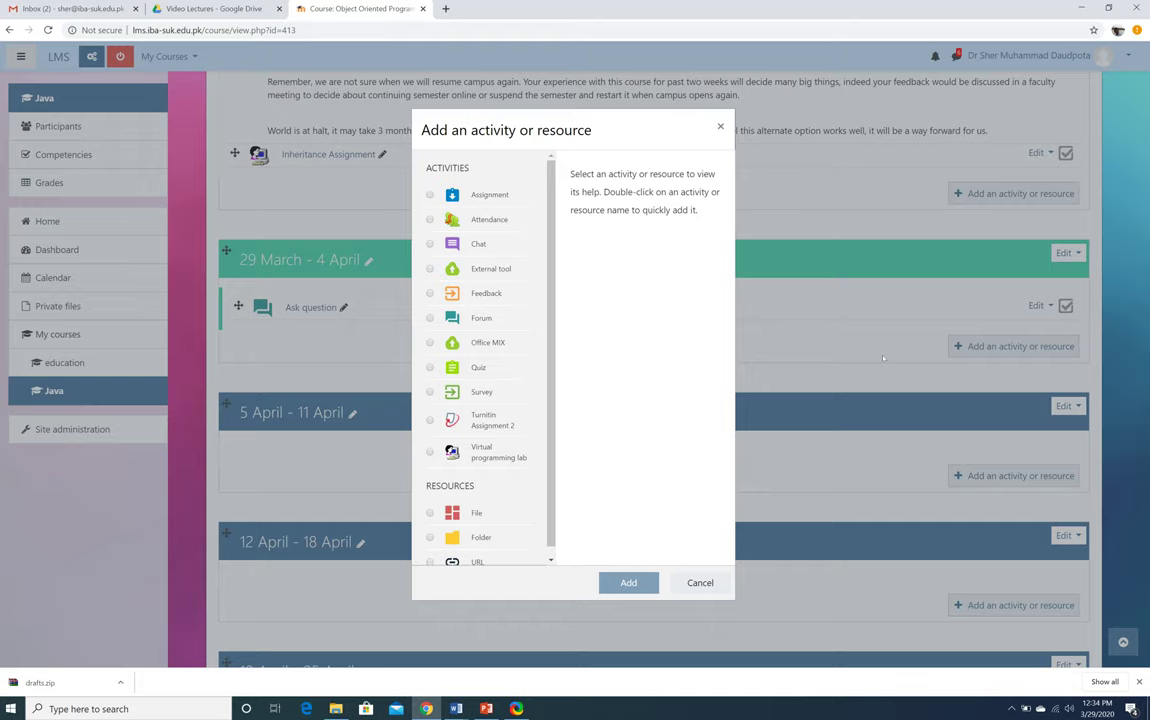
{"action": "left_click", "coordinate": [429, 293]}
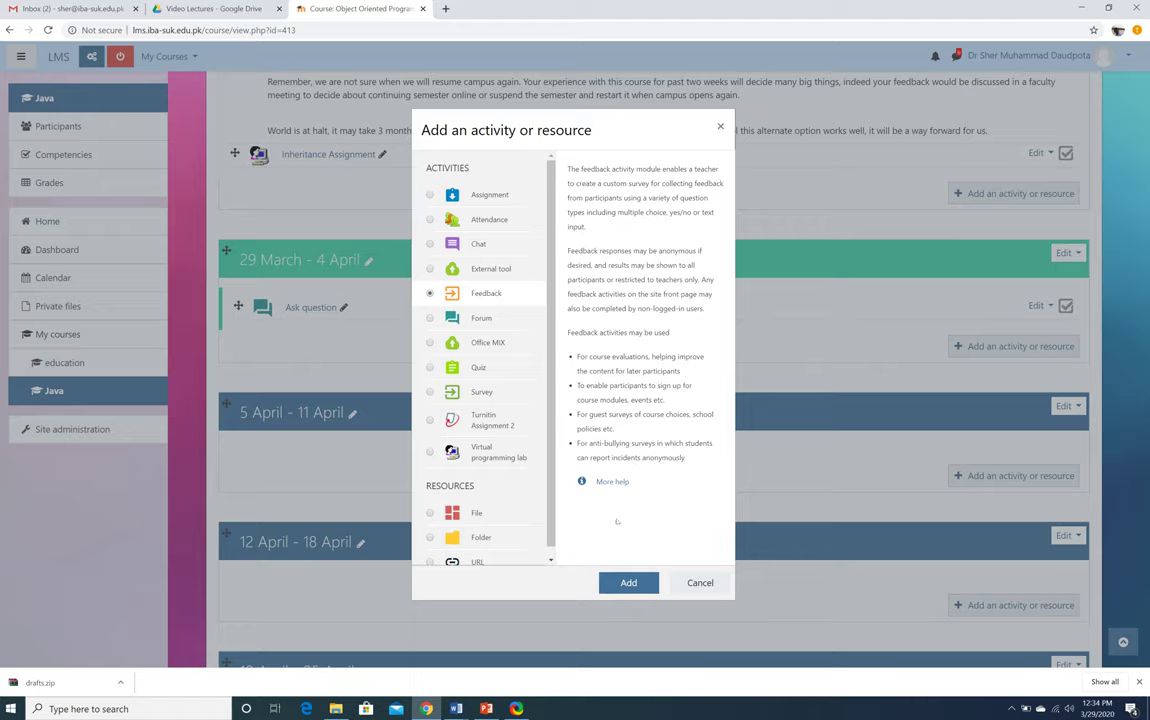
{"action": "left_click", "coordinate": [627, 583]}
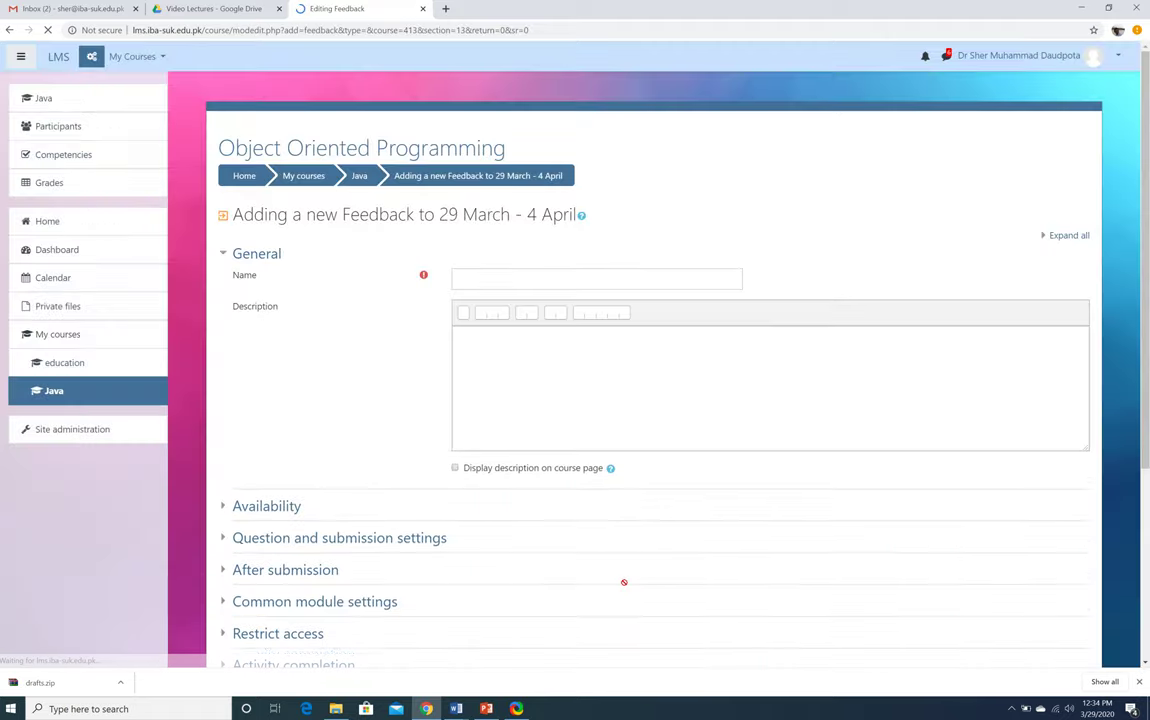
{"action": "left_click", "coordinate": [571, 279]}
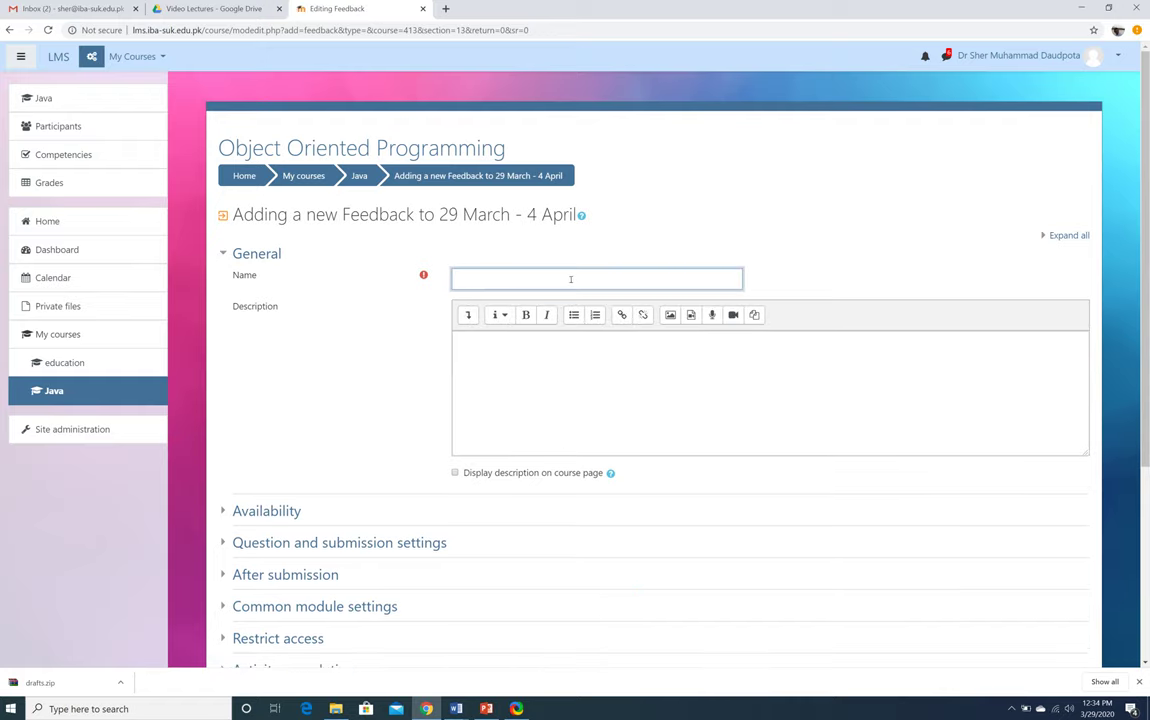
{"action": "type", "text": "This"}
{"action": "key", "text": "BackSpace"}
{"action": "key", "text": "BackSpace"}
{"action": "type", "text": "sis is about"}
{"action": "key", "text": "BackSpace"}
{"action": "key", "text": "BackSpace"}
{"action": "key", "text": "BackSpace"}
{"action": "key", "text": "BackSpace"}
{"action": "key", "text": "BackSpace"}
{"action": "key", "text": "BackSpace"}
{"action": "key", "text": "BackSpace"}
{"action": "key", "text": "BackSpace"}
{"action": "key", "text": "BackSpace"}
{"action": "key", "text": "BackSpace"}
{"action": "key", "text": "BackSpace"}
{"action": "key", "text": "BackSpace"}
{"action": "type", "text": "est for Faculty"}
{"action": "left_click", "coordinate": [538, 358]}
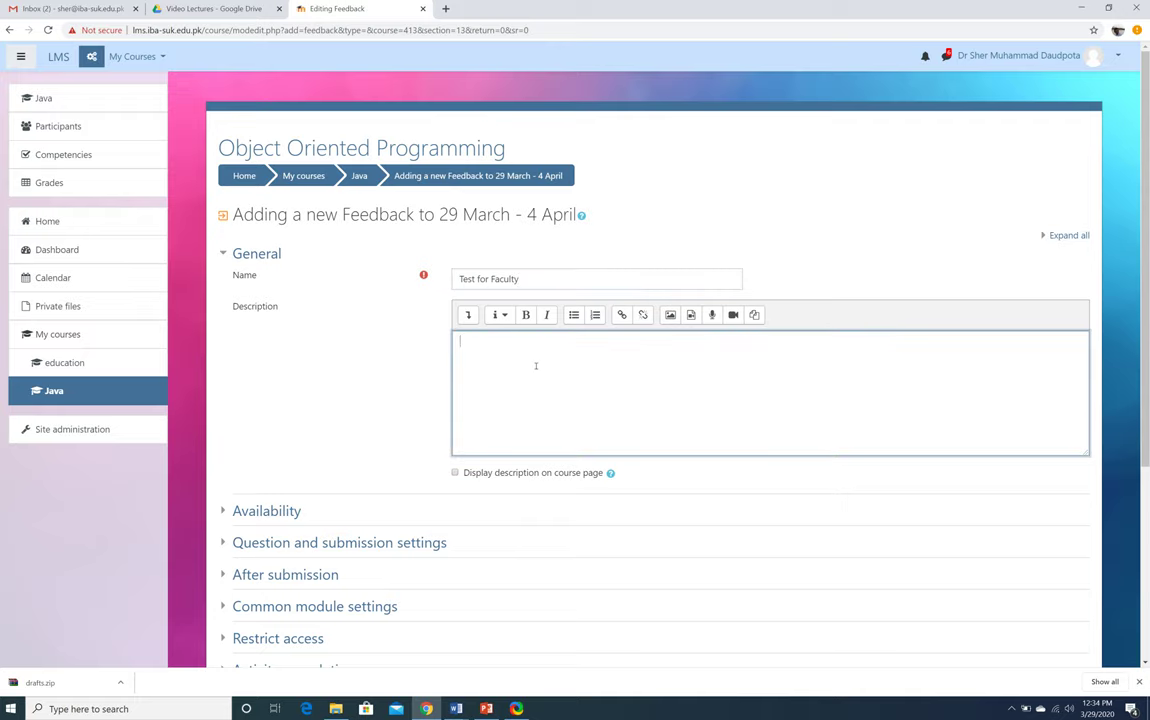
Enable the answers open and close dates, closing on 30 March 2020
{"action": "scroll", "coordinate": [336, 411], "scroll_direction": "down", "scroll_amount": 3}
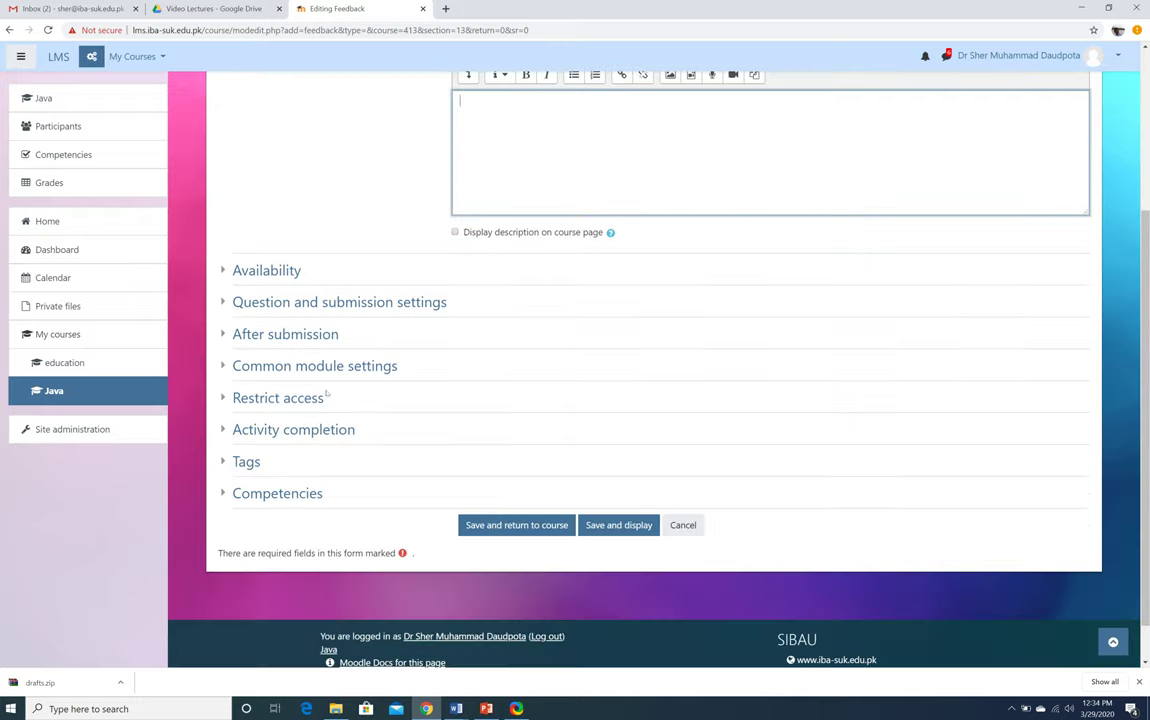
{"action": "left_click", "coordinate": [255, 274]}
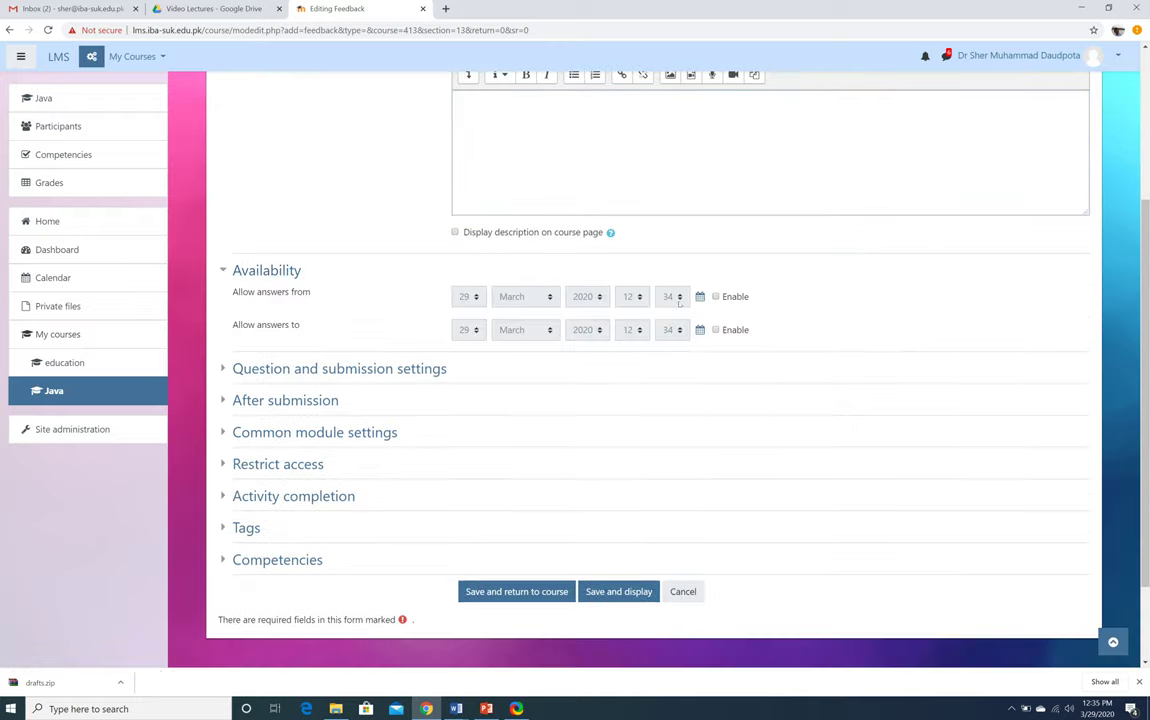
{"action": "left_click", "coordinate": [716, 297]}
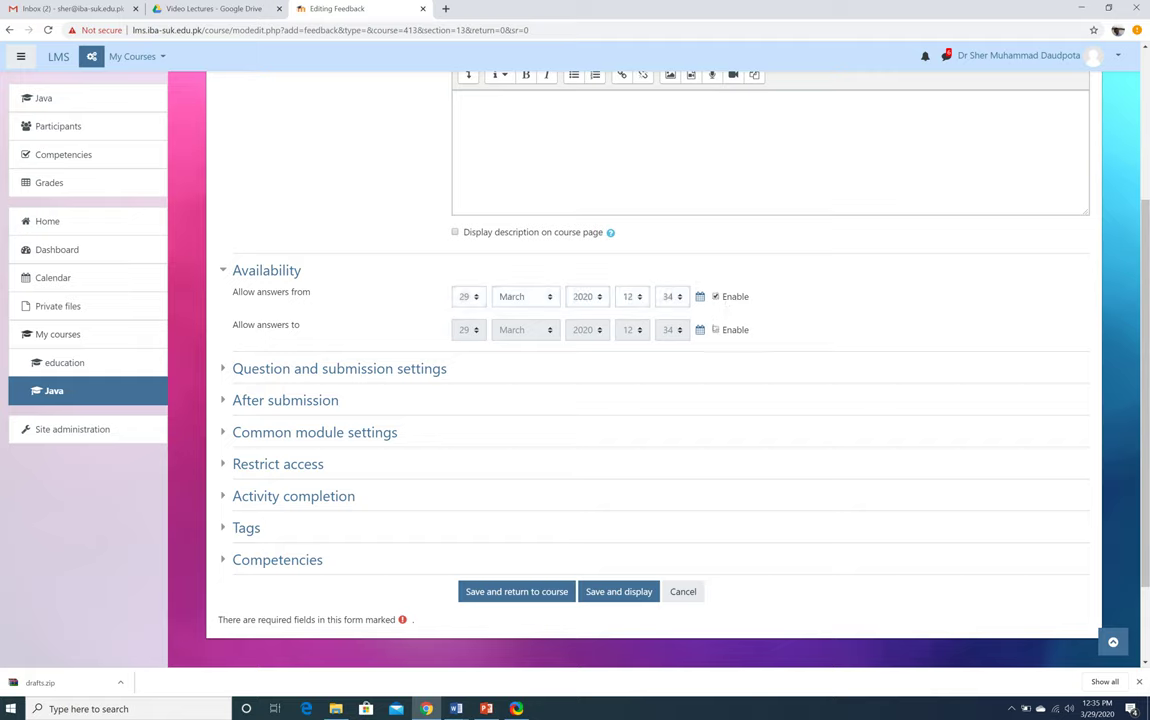
{"action": "left_click", "coordinate": [715, 330]}
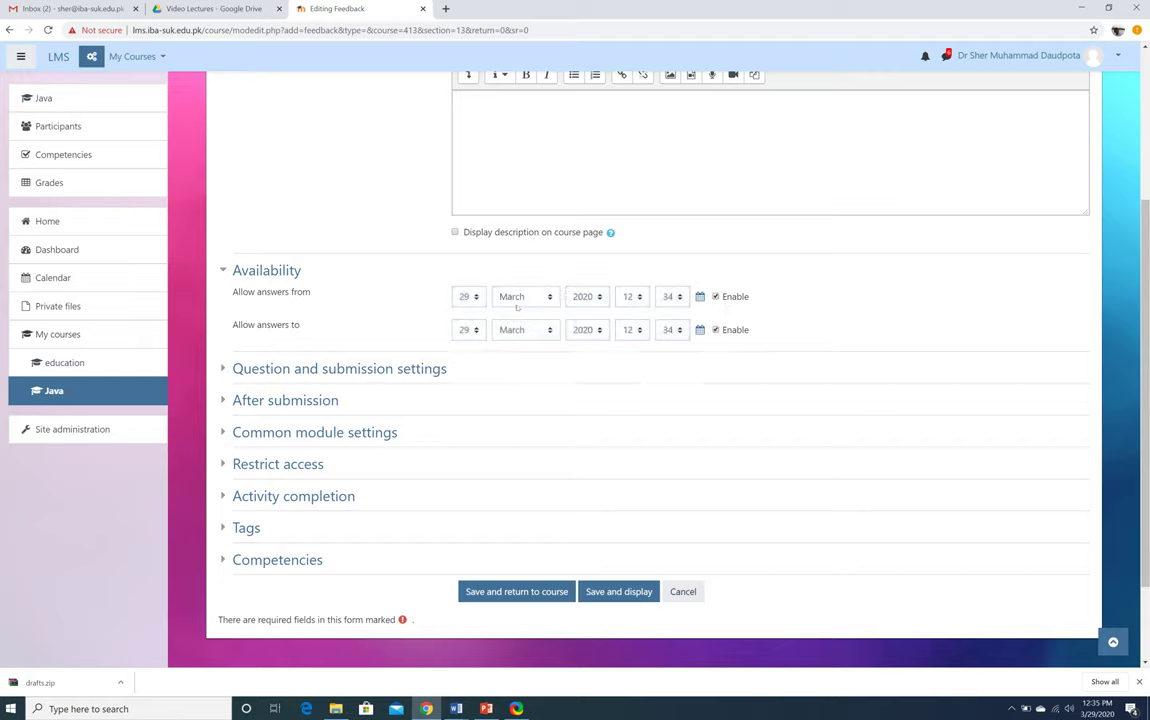
{"action": "left_click", "coordinate": [468, 330]}
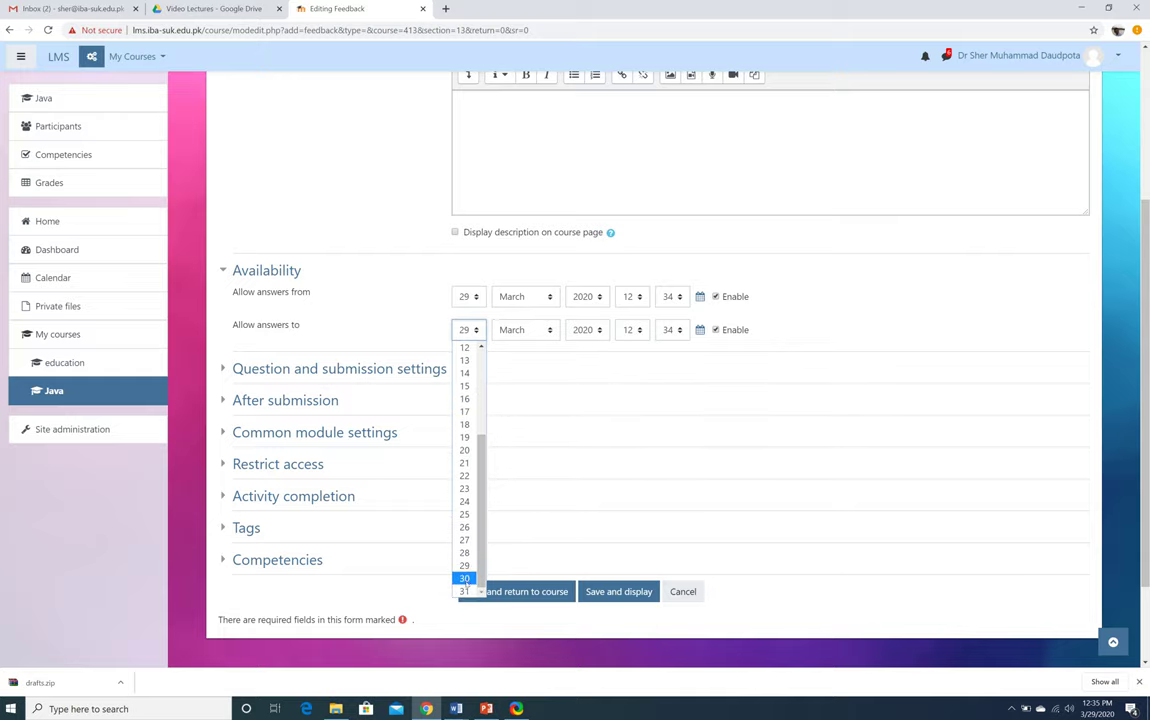
{"action": "left_click", "coordinate": [465, 582]}
{"action": "left_click", "coordinate": [823, 311]}
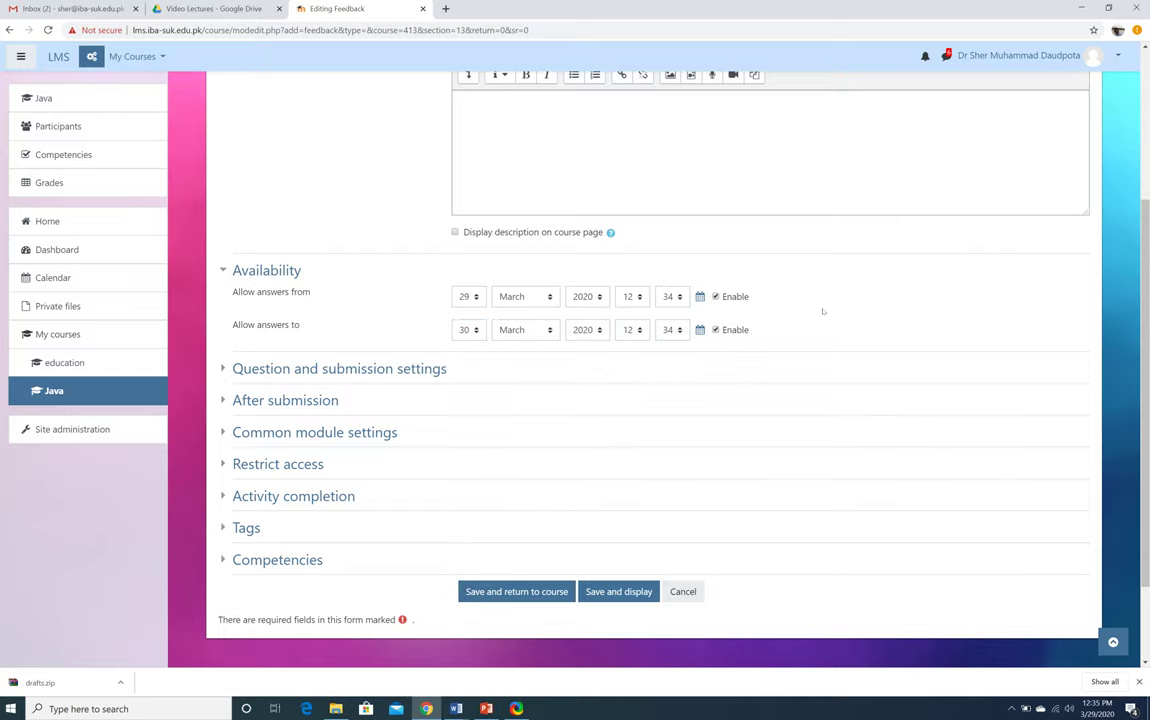
Look over the question and After submission settings, then save and display the feedback
{"action": "scroll", "coordinate": [823, 311], "scroll_direction": "down", "scroll_amount": 2}
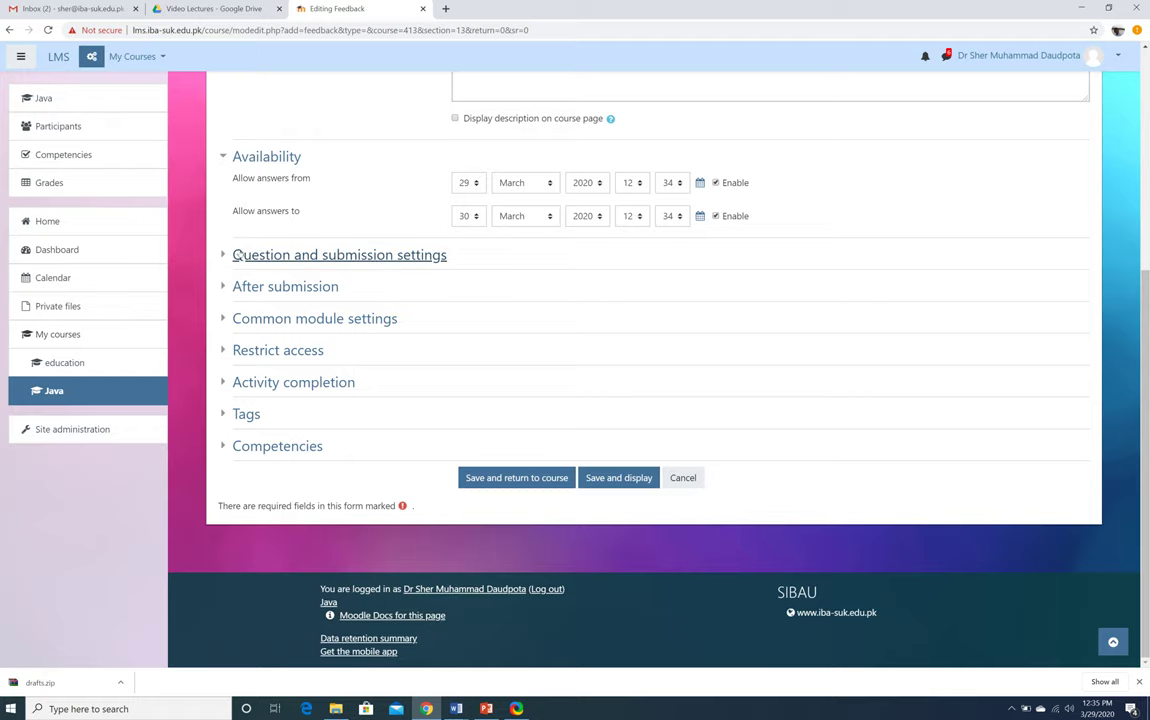
{"action": "left_click", "coordinate": [237, 255]}
{"action": "left_click", "coordinate": [236, 254]}
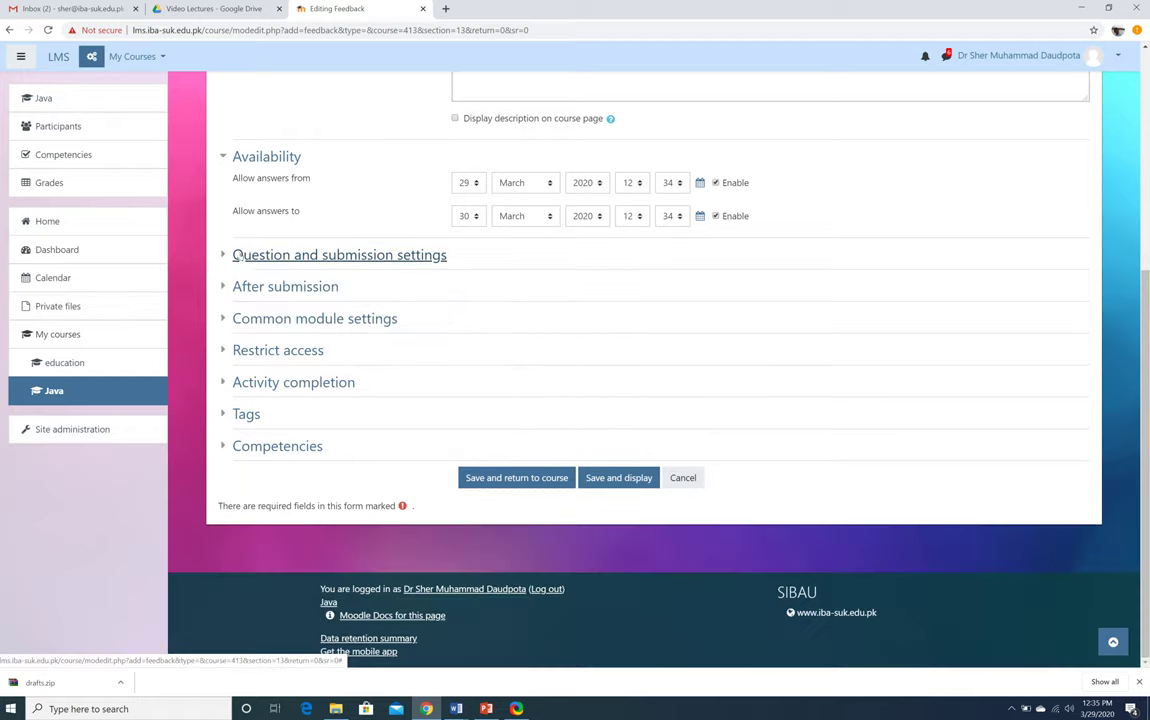
{"action": "left_click", "coordinate": [232, 286]}
{"action": "left_click", "coordinate": [229, 287]}
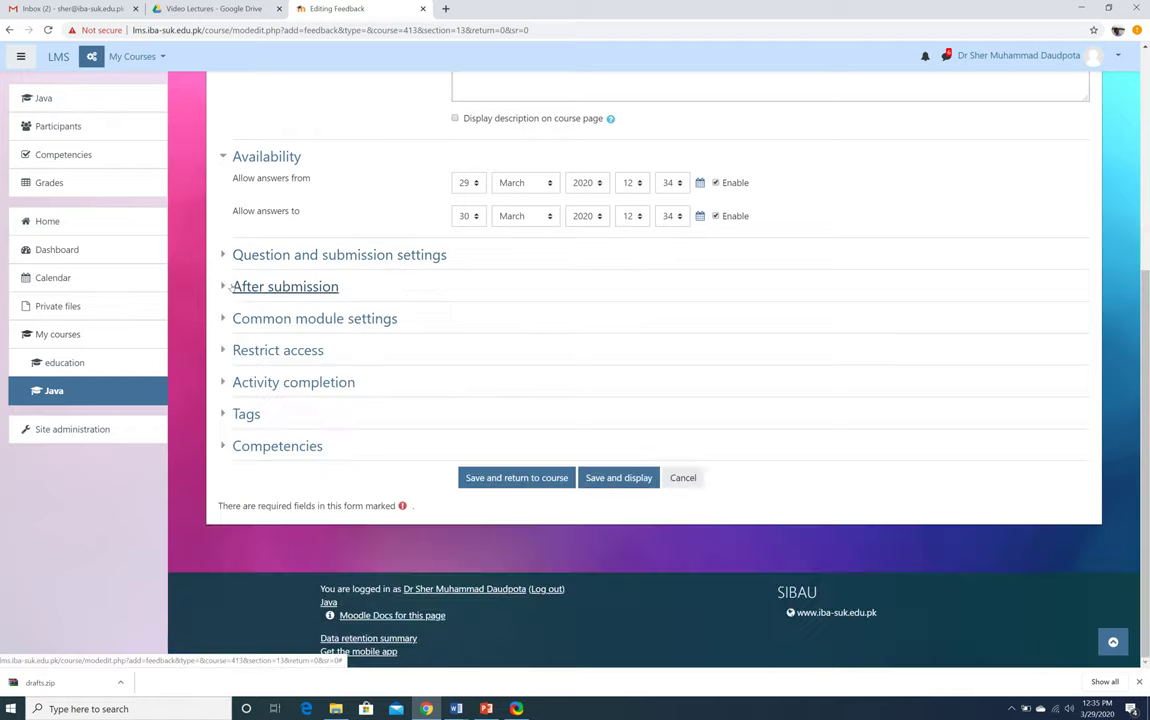
{"action": "left_click", "coordinate": [619, 478]}
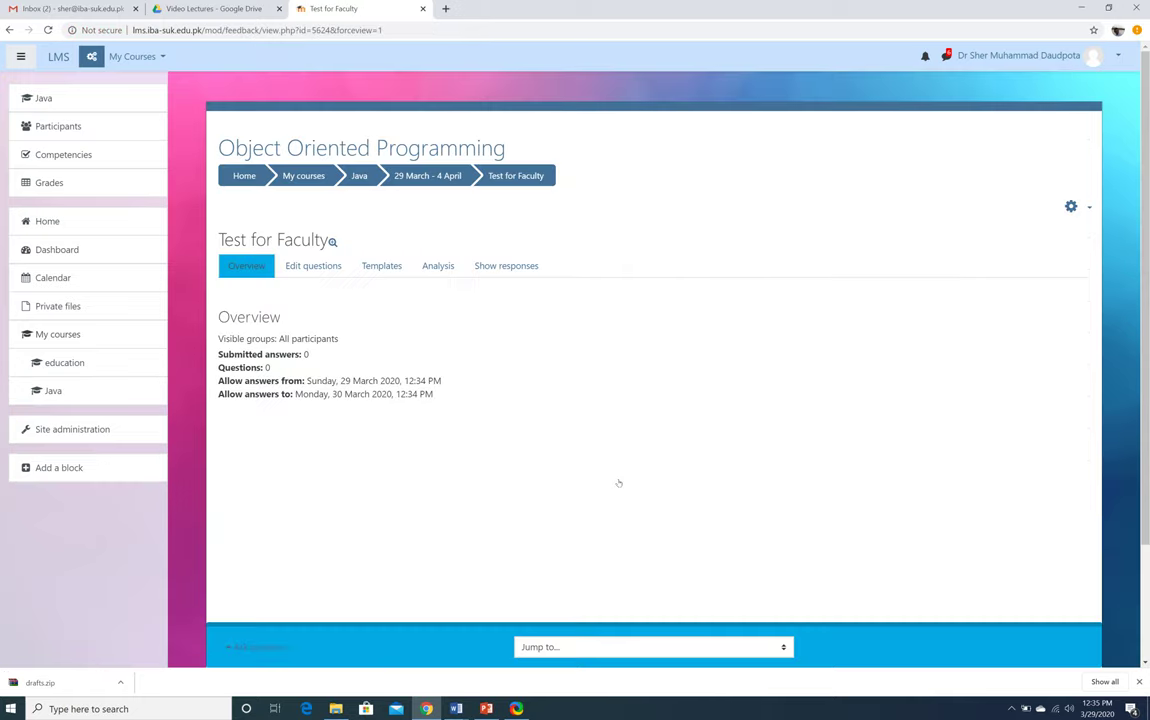
Add a multiple-choice question 'How is your experience of attending online classes?'
{"action": "left_click", "coordinate": [300, 263]}
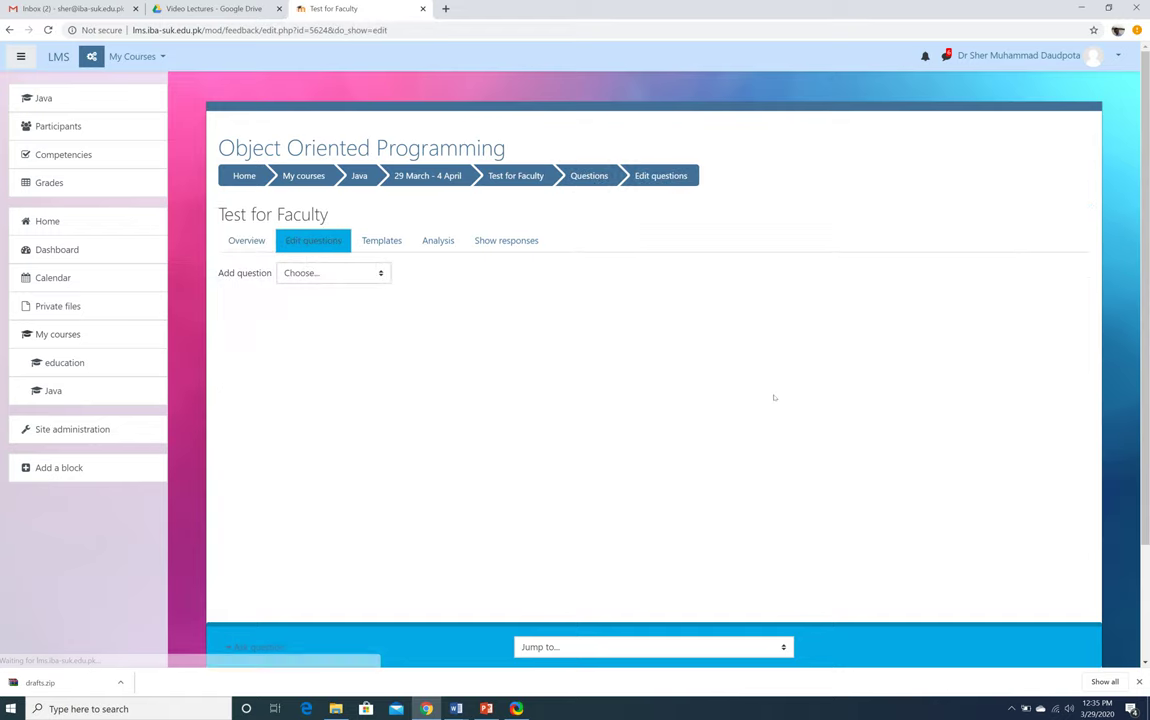
{"action": "left_click", "coordinate": [320, 273]}
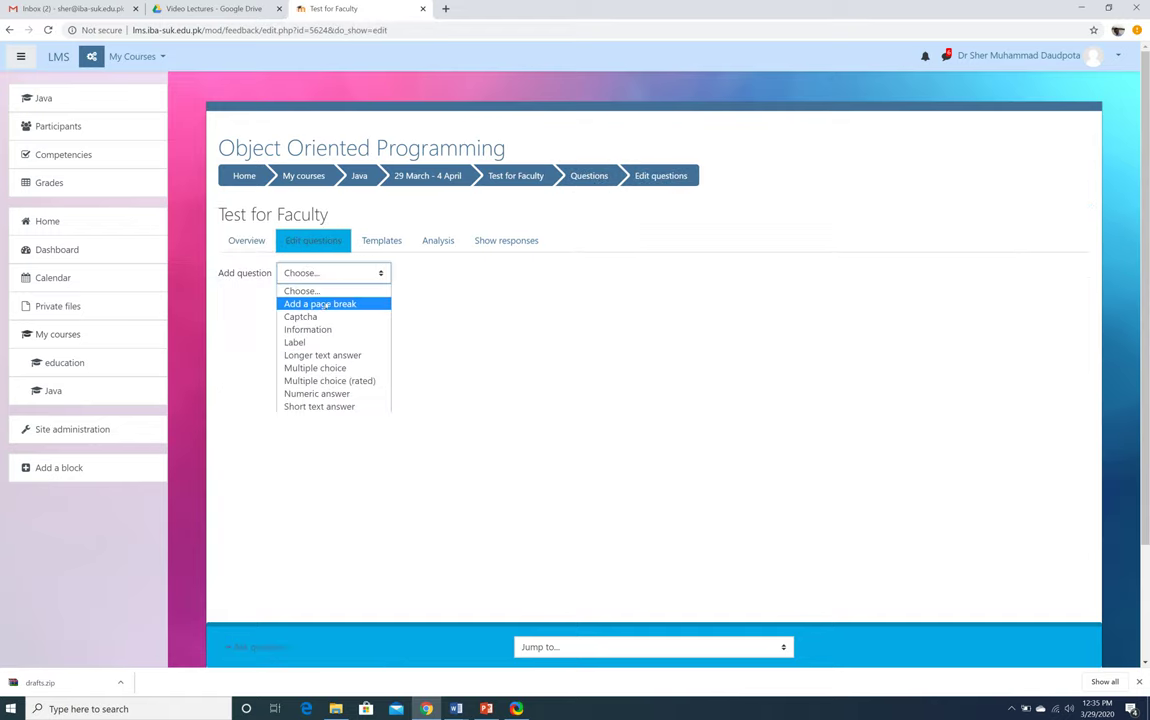
{"action": "left_click", "coordinate": [331, 368]}
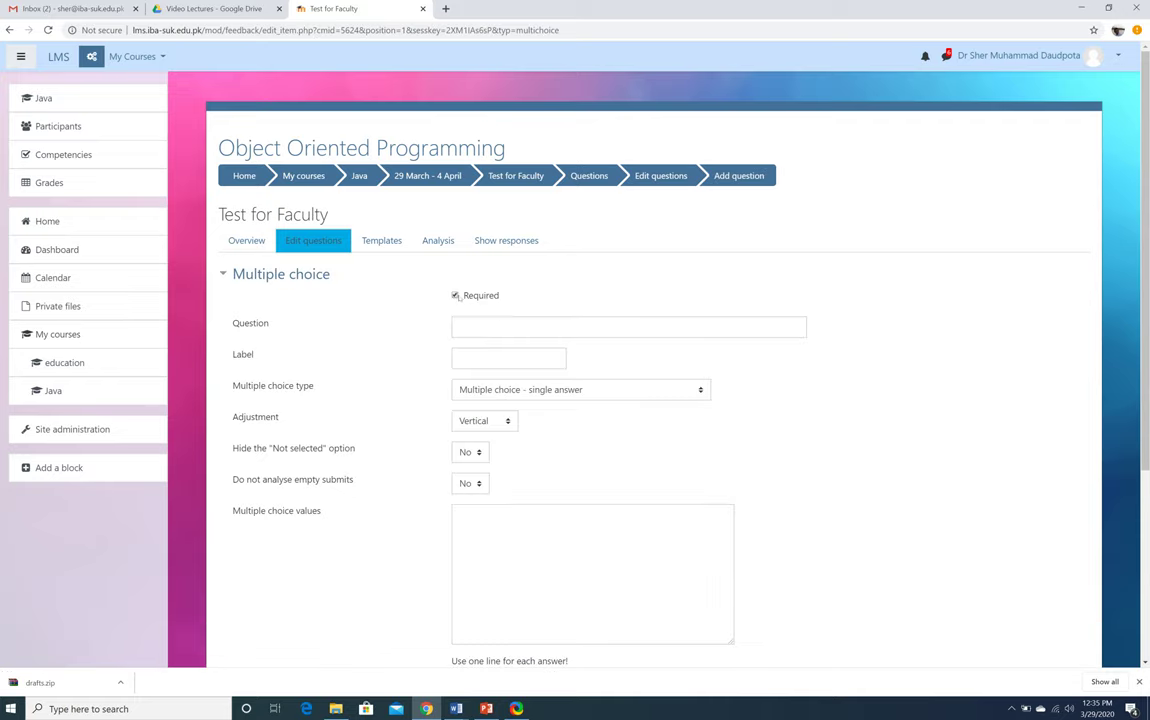
{"action": "left_click", "coordinate": [488, 327]}
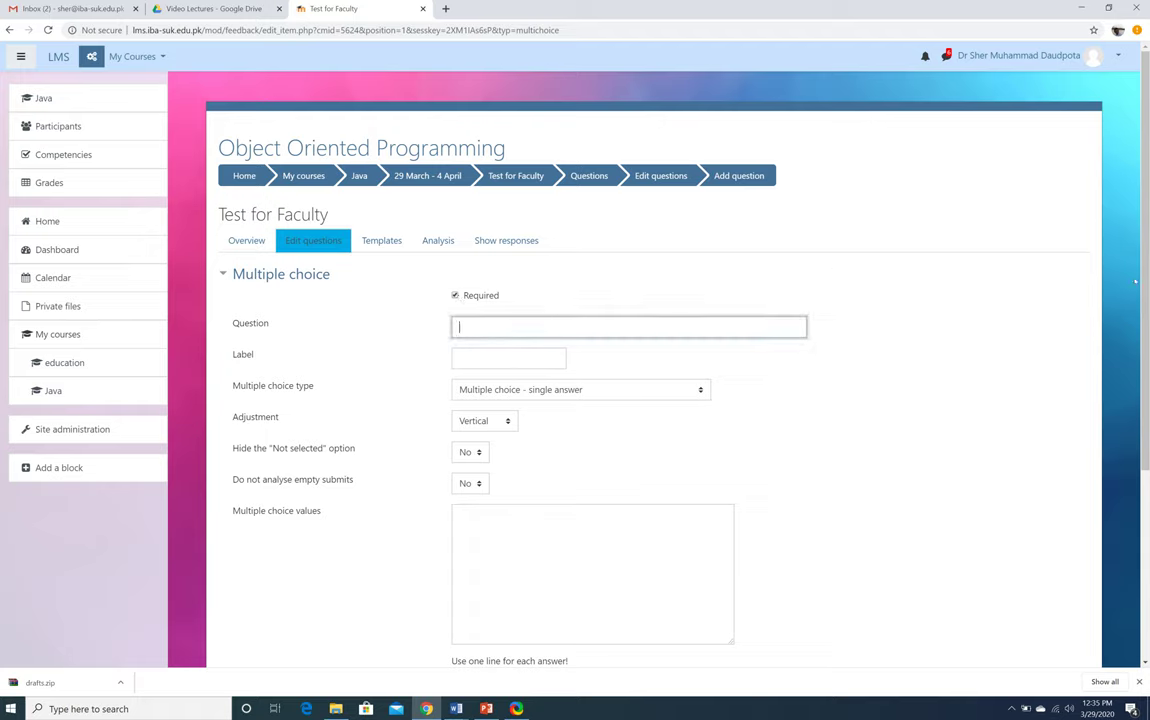
{"action": "type", "text": "How is your experience of attending onlin"}
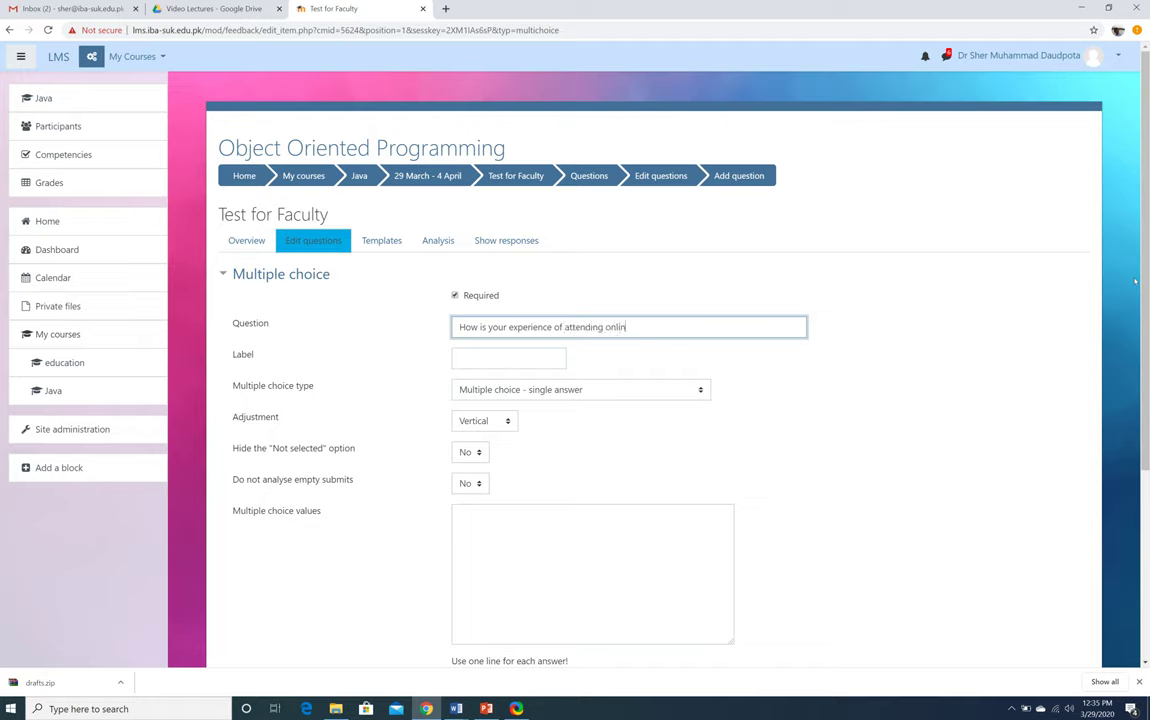
{"action": "type", "text": "e classes?"}
{"action": "left_click_drag", "start_coordinate": [679, 322], "coordinate": [339, 322]}
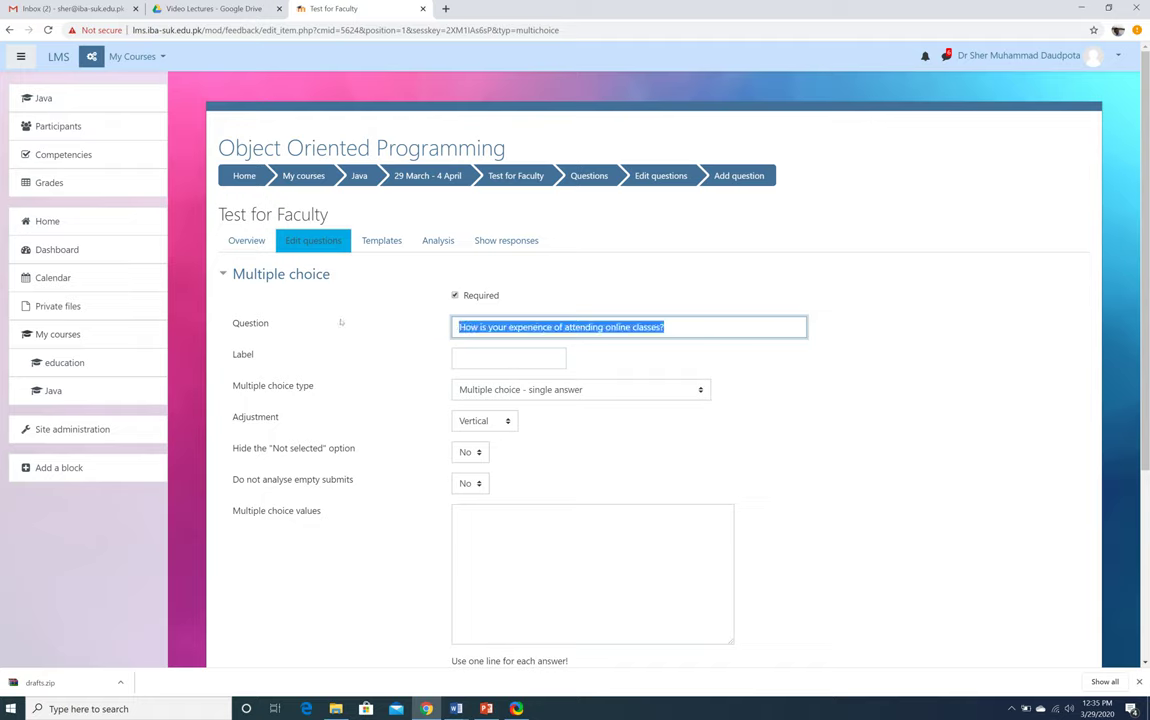
{"action": "left_click", "coordinate": [590, 432]}
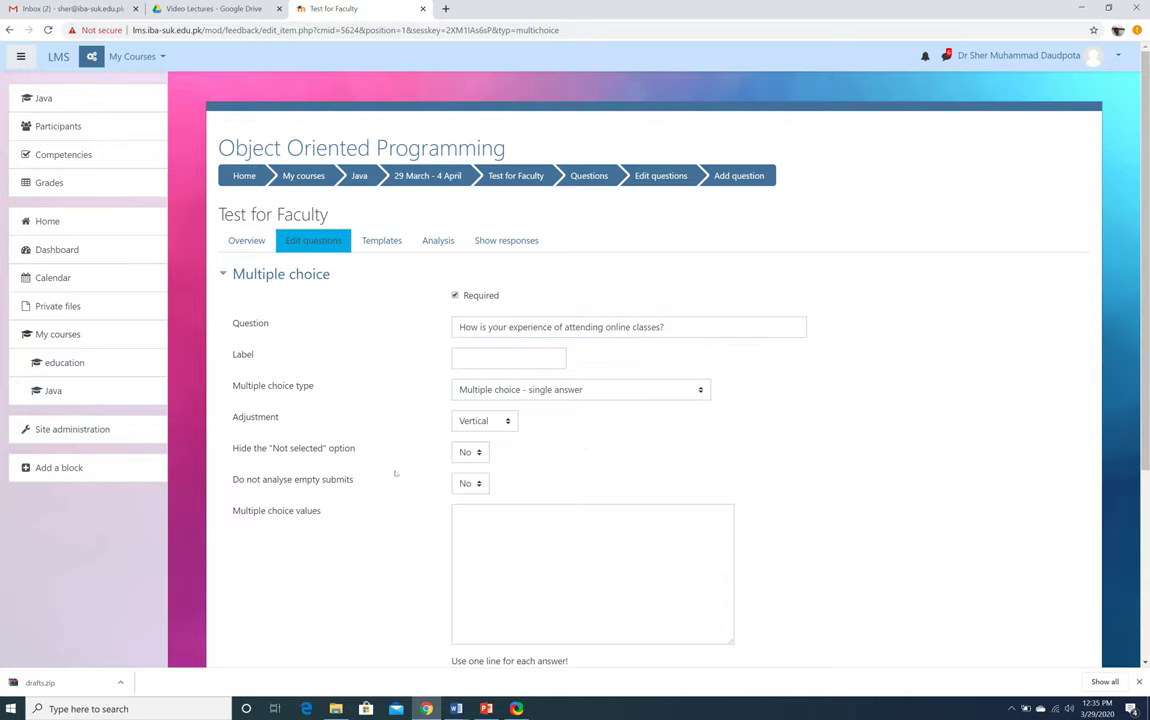
Give the question answers Good, Bad, Poor and Excellent, and save it
{"action": "scroll", "coordinate": [276, 509], "scroll_direction": "down", "scroll_amount": 3}
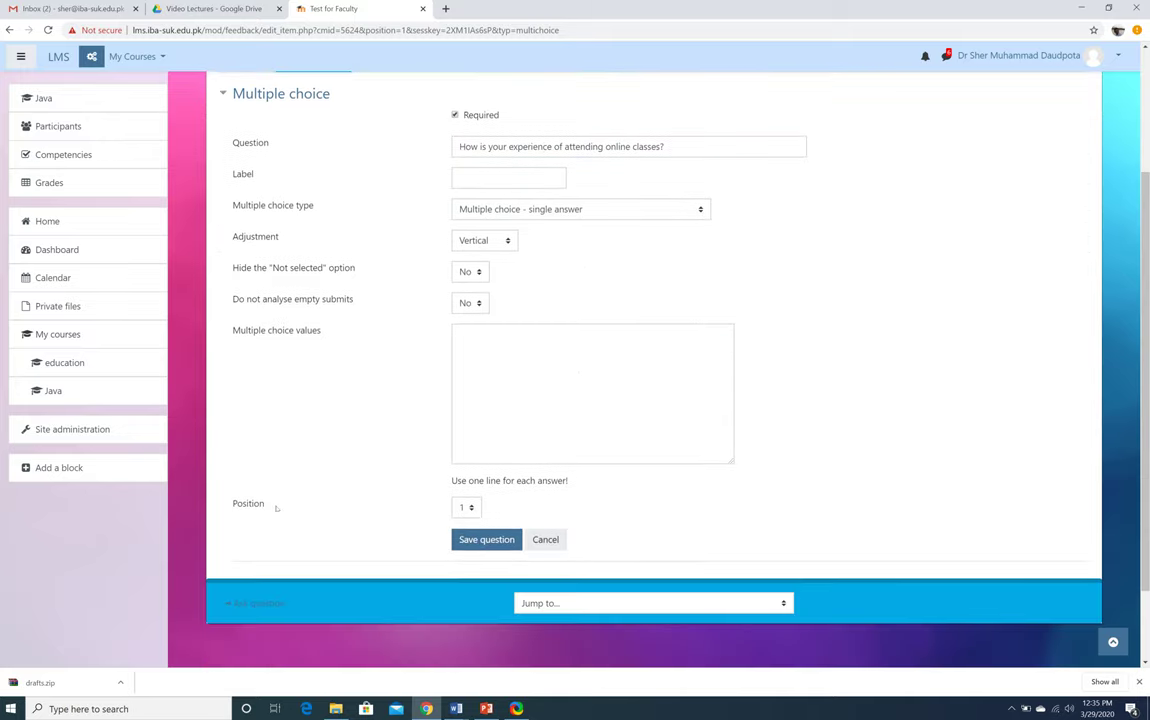
{"action": "left_click", "coordinate": [497, 350]}
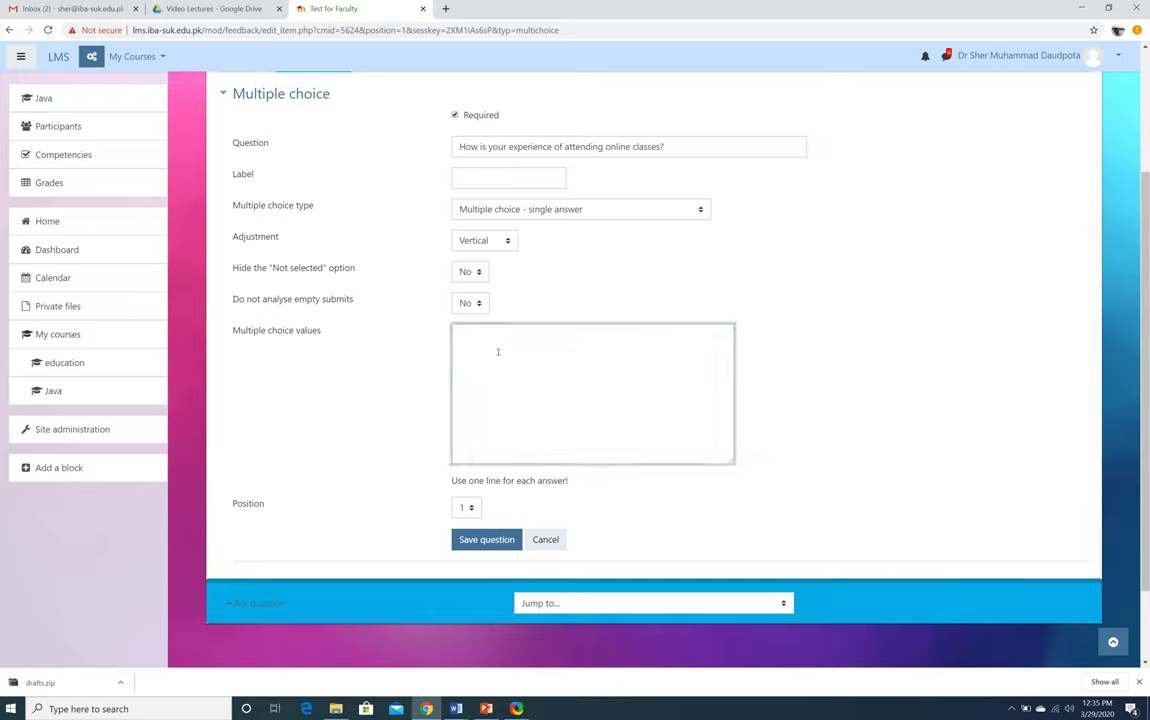
{"action": "type", "text": "Good"}
{"action": "key", "text": "Return"}
{"action": "type", "text": "Bad"}
{"action": "key", "text": "Return"}
{"action": "type", "text": "Poor"}
{"action": "key", "text": "Return"}
{"action": "type", "text": "Excellent"}
{"action": "left_click", "coordinate": [486, 539]}
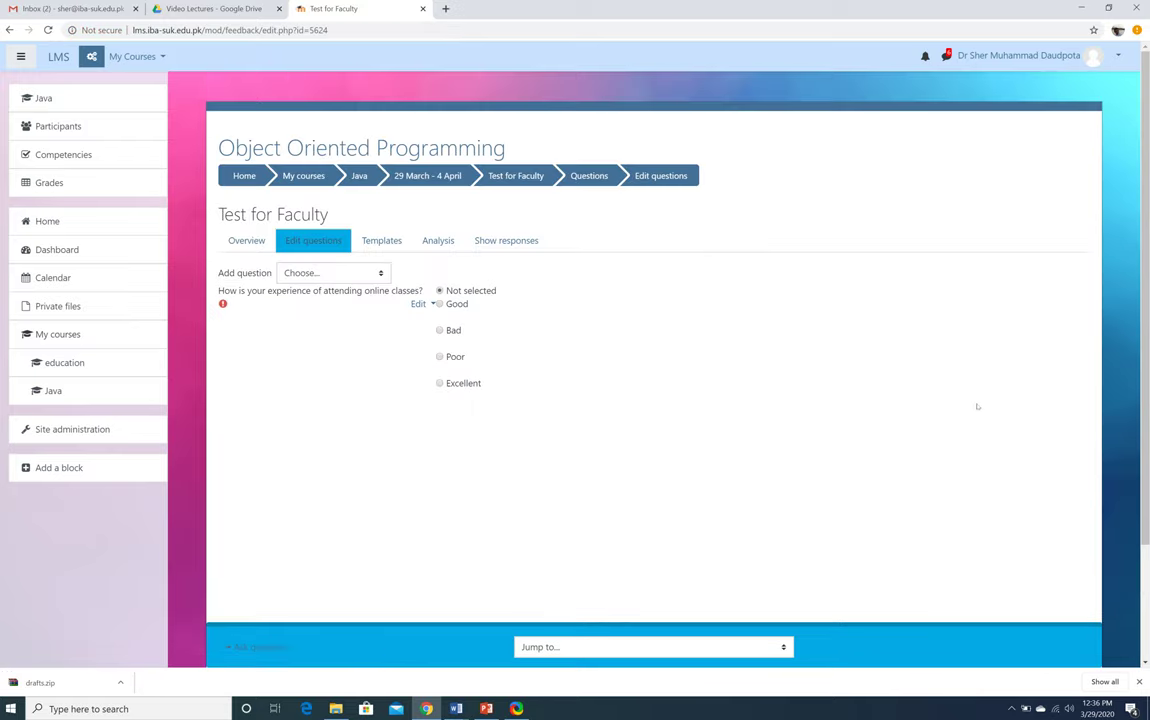
Edit the online-classes question, moving its wording into the Label field, and save the changes
{"action": "left_click", "coordinate": [418, 303]}
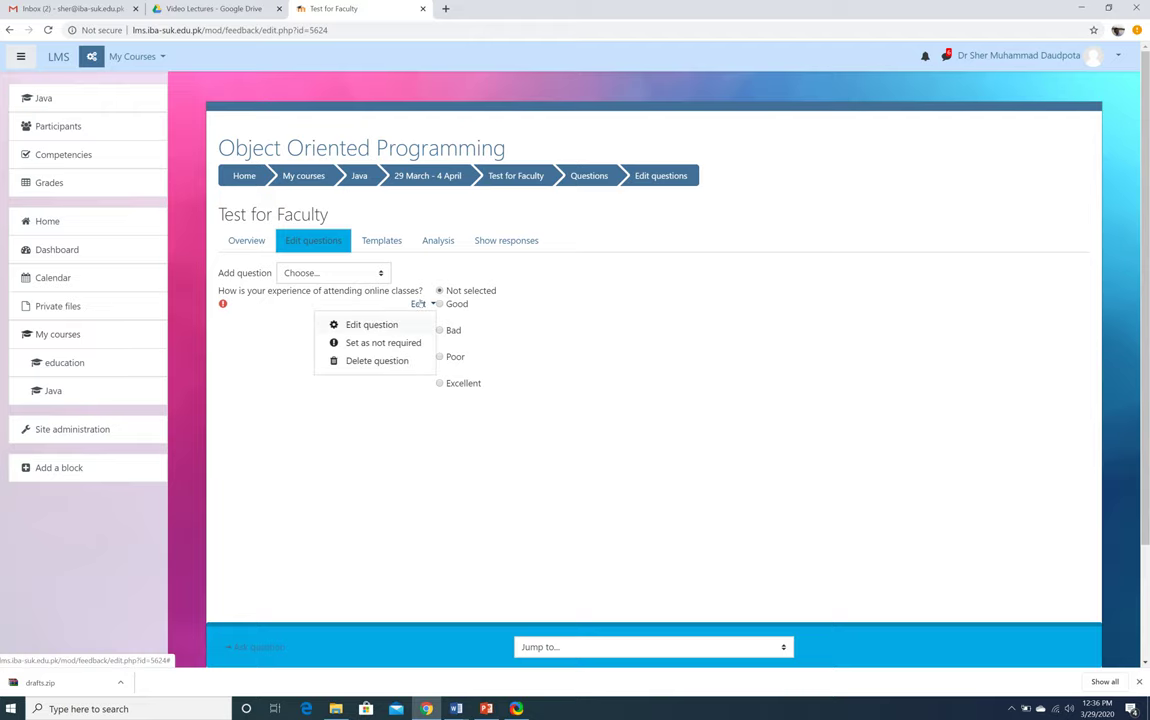
{"action": "left_click", "coordinate": [372, 325]}
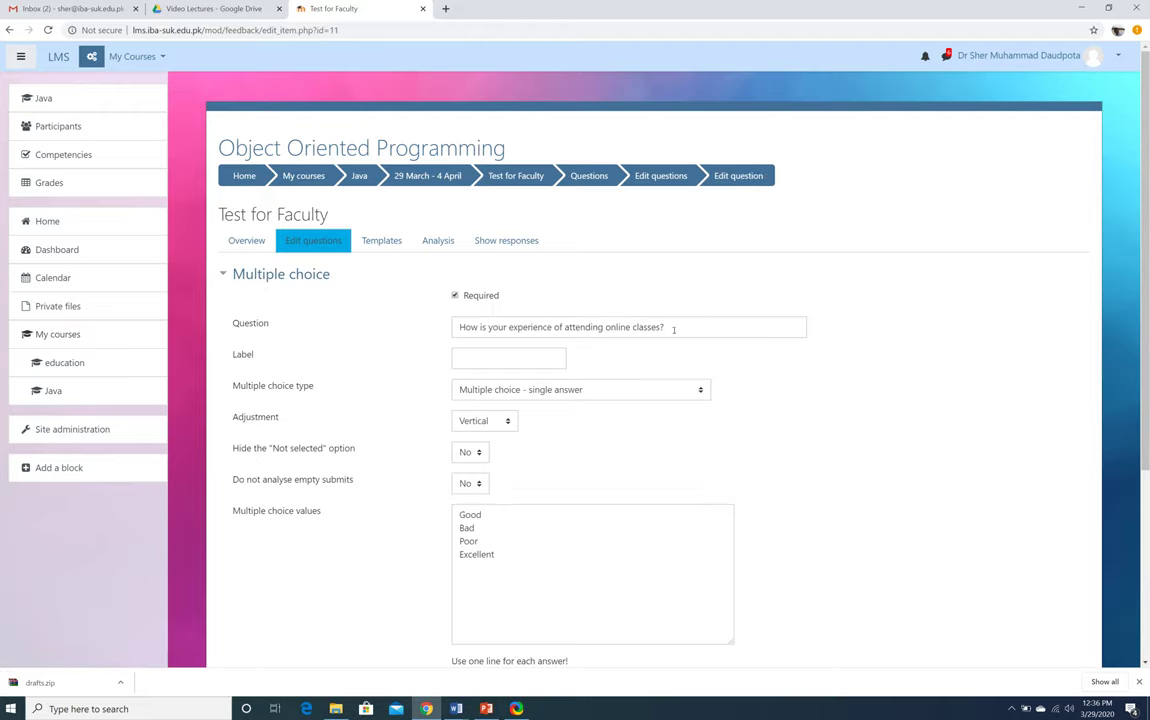
{"action": "left_click_drag", "start_coordinate": [670, 327], "coordinate": [345, 332]}
{"action": "key", "text": "BackSpace"}
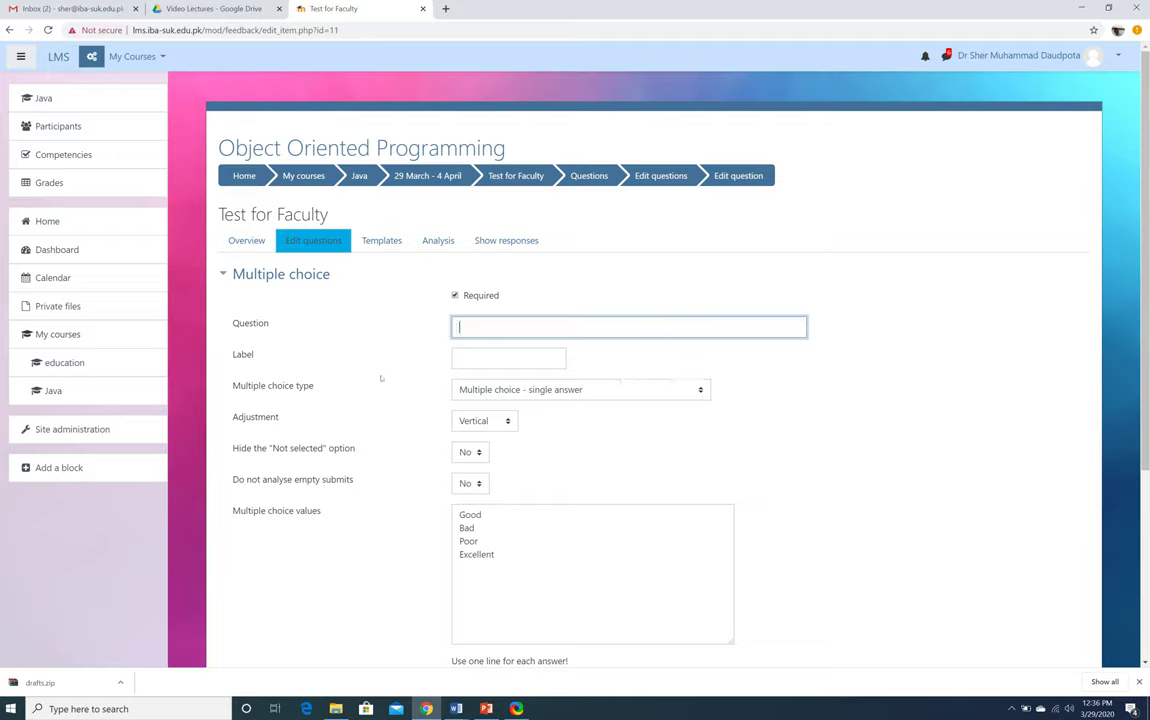
{"action": "left_click", "coordinate": [461, 358]}
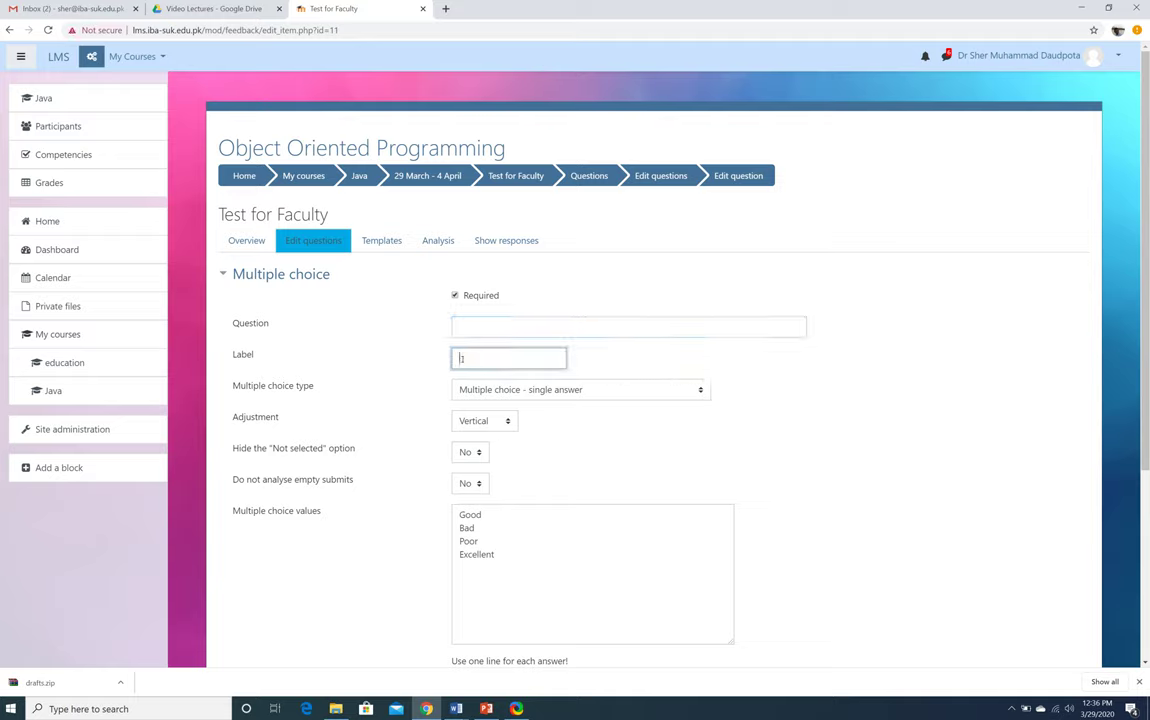
{"action": "key", "text": "ctrl+v"}
{"action": "left_click", "coordinate": [522, 328]}
{"action": "scroll", "coordinate": [383, 455], "scroll_direction": "down", "scroll_amount": 3}
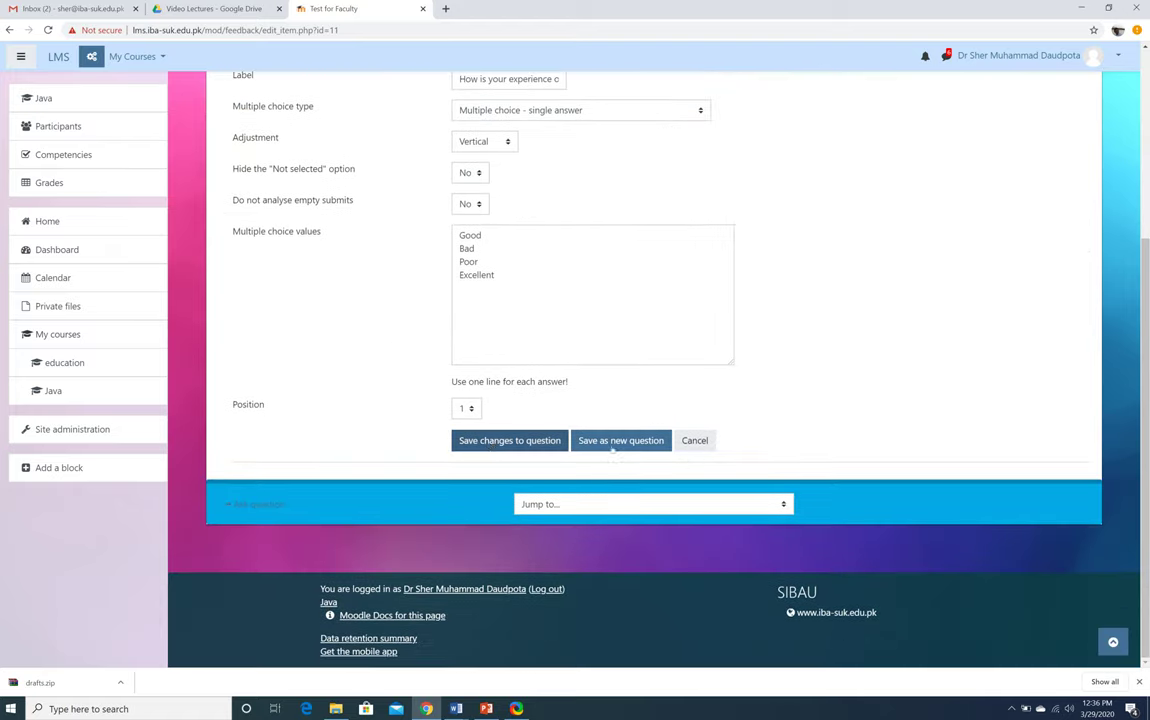
{"action": "left_click", "coordinate": [506, 443]}
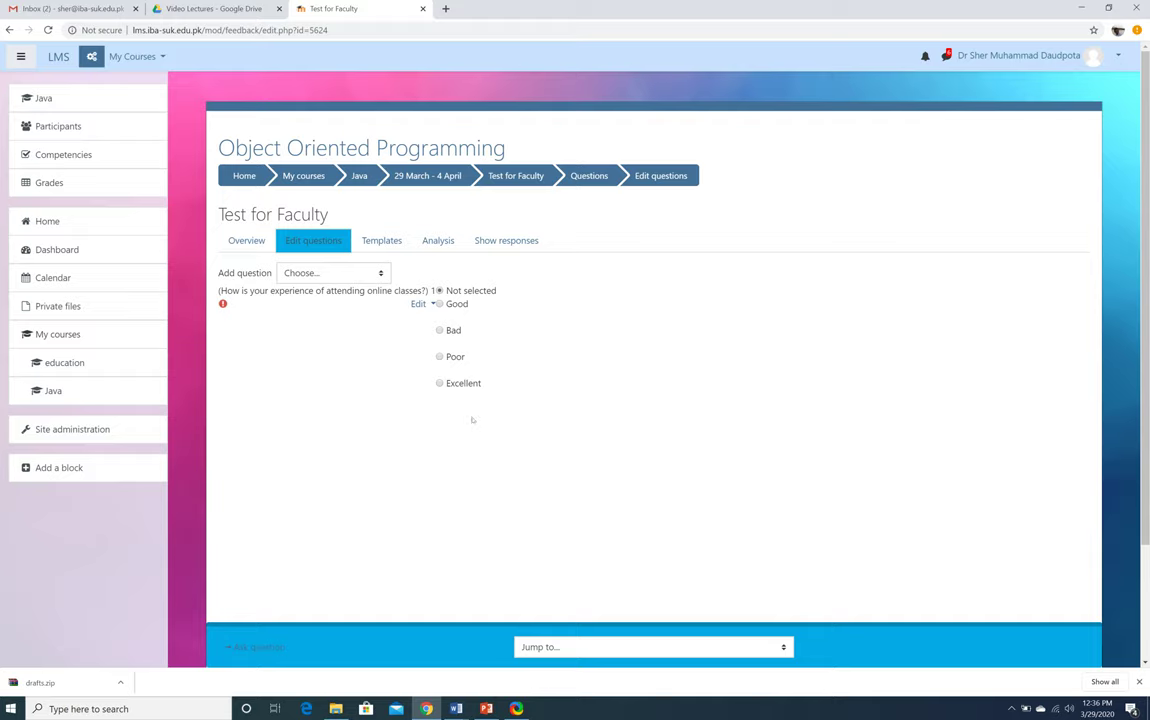
Add a second multiple-choice question numbered 2, labelled 'Should we continue online classes'
{"action": "left_click", "coordinate": [360, 273]}
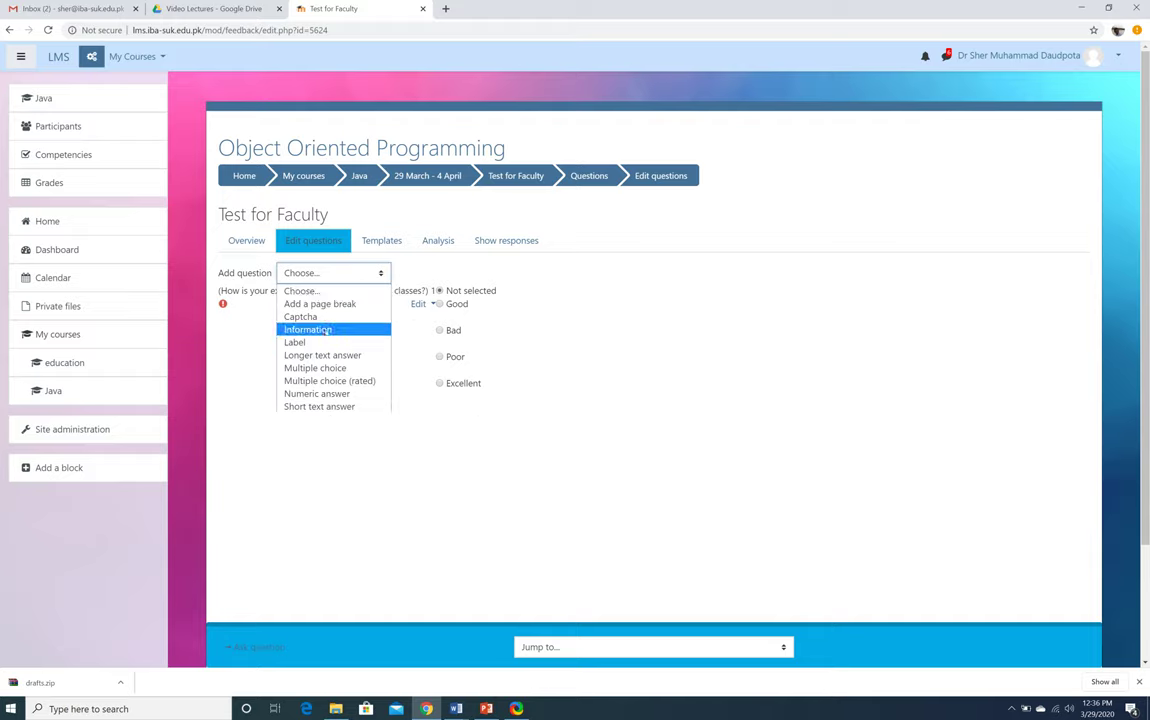
{"action": "left_click", "coordinate": [315, 368]}
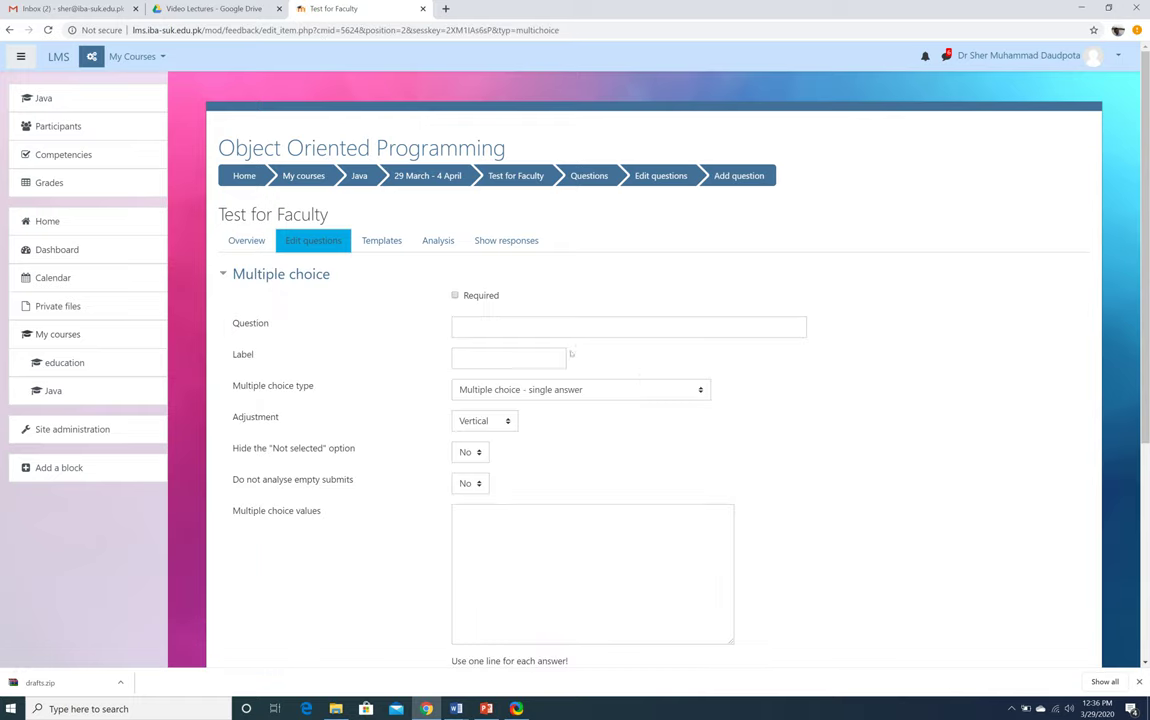
{"action": "left_click", "coordinate": [600, 326]}
{"action": "type", "text": "2"}
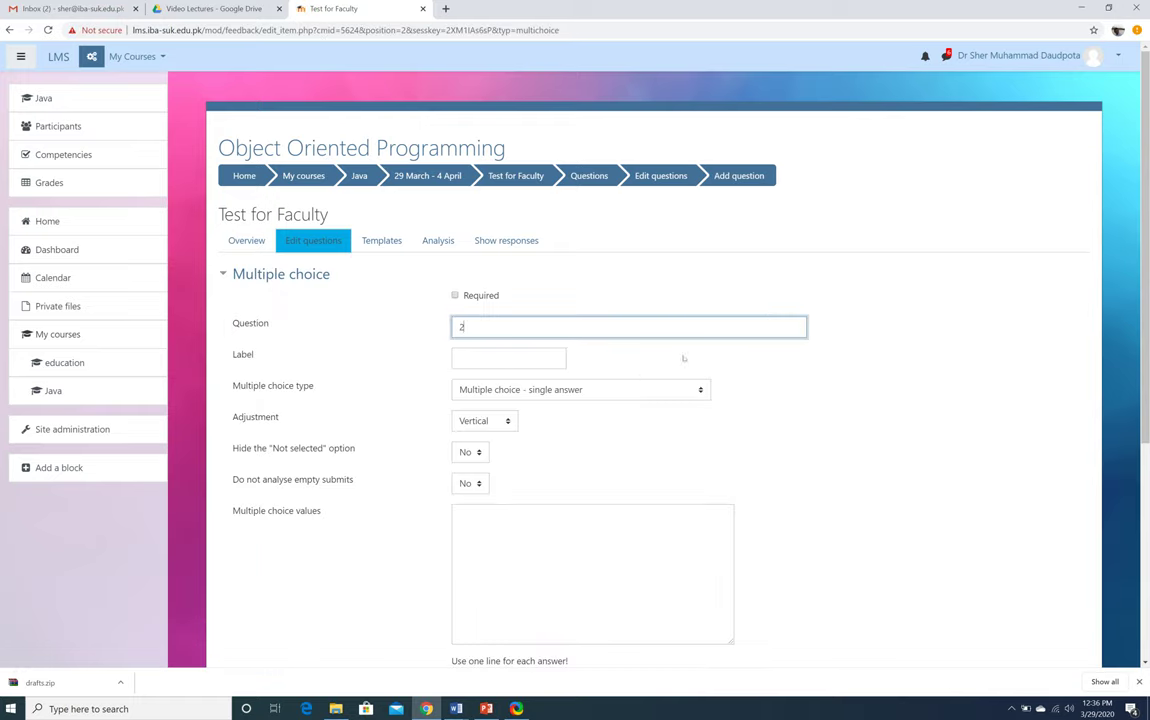
{"action": "left_click", "coordinate": [510, 357]}
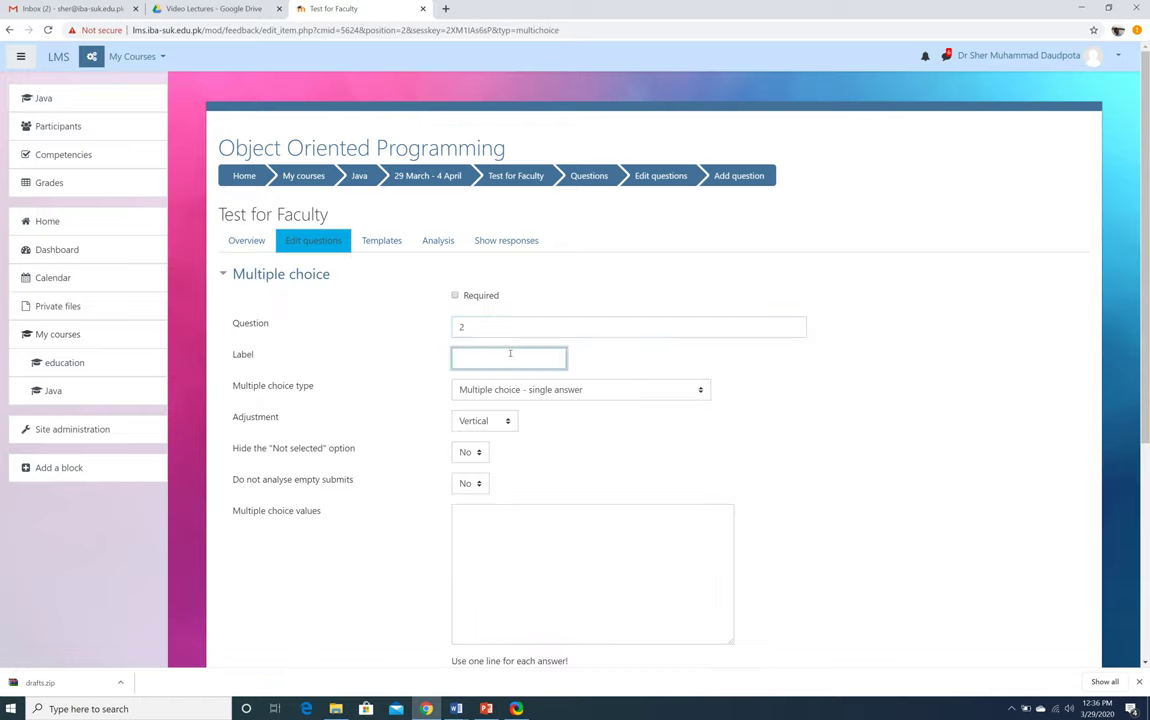
{"action": "type", "text": "Should we cont"}
{"action": "type", "text": "inue onl"}
{"action": "type", "text": "ine classes"}
Enter the answers Yes, No and Yes with some change, then save the question
{"action": "left_click", "coordinate": [503, 532]}
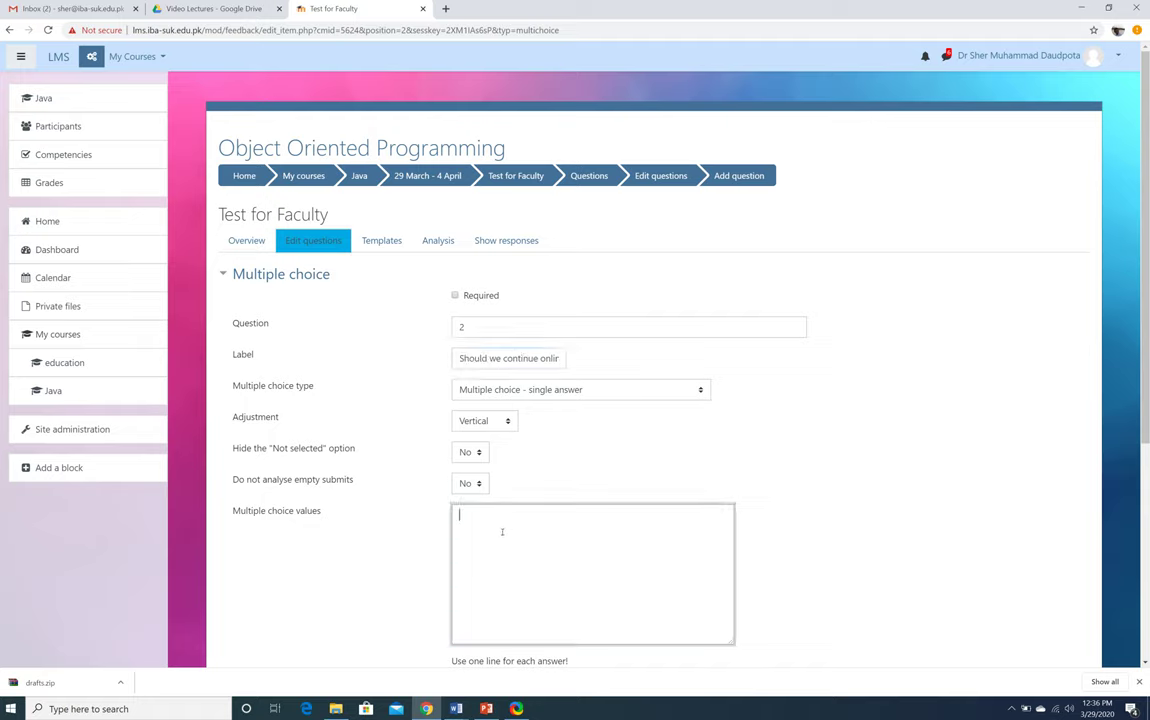
{"action": "type", "text": "Yes No"}
{"action": "key", "text": "Return"}
{"action": "type", "text": "Yes with some chang"}
{"action": "key", "text": "Return"}
{"action": "key", "text": "BackSpace"}
{"action": "type", "text": "e"}
{"action": "key", "text": "Return"}
{"action": "scroll", "coordinate": [460, 510], "scroll_direction": "down", "scroll_amount": 3}
{"action": "left_click", "coordinate": [467, 441]}
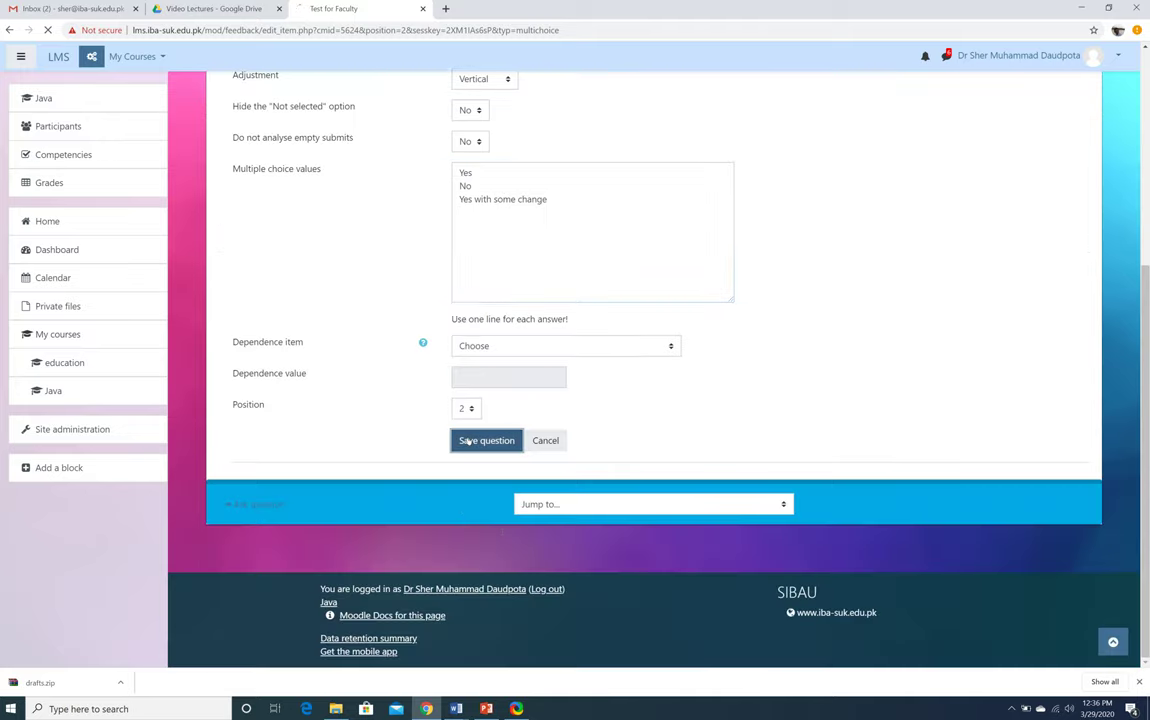
Check the Test for Faculty analysis showing 0 submitted answers and 2 questions
{"action": "scroll", "coordinate": [745, 388], "scroll_direction": "down", "scroll_amount": 3}
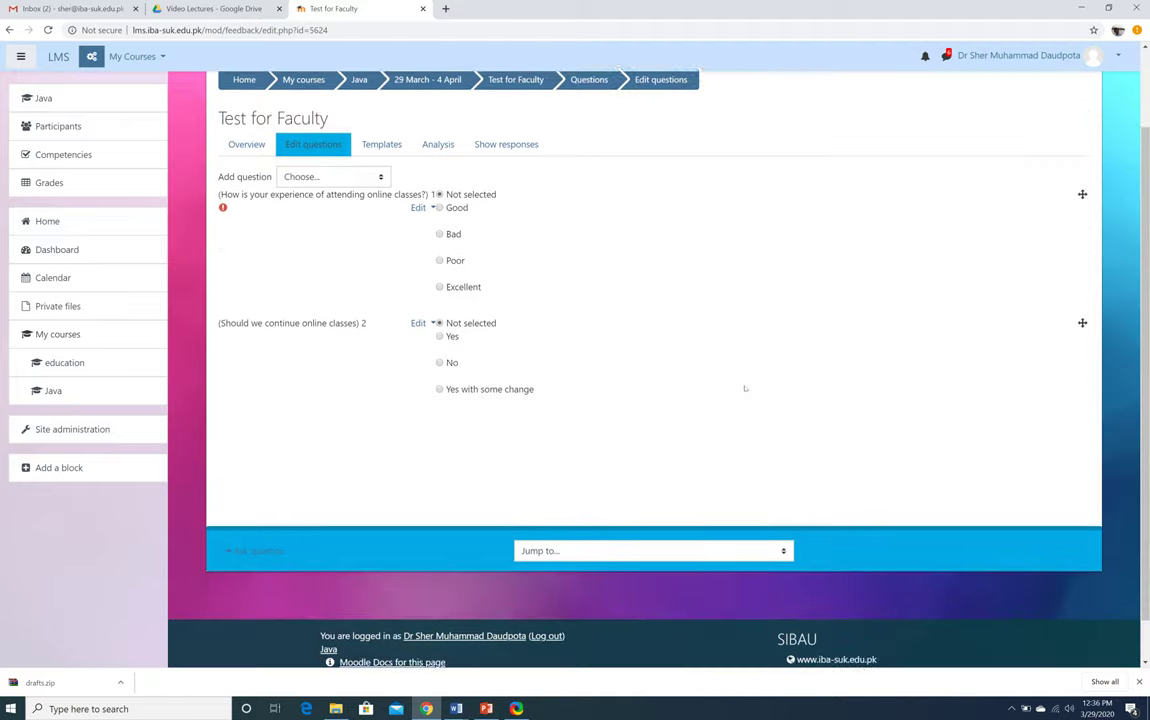
{"action": "scroll", "coordinate": [745, 388], "scroll_direction": "up", "scroll_amount": 3}
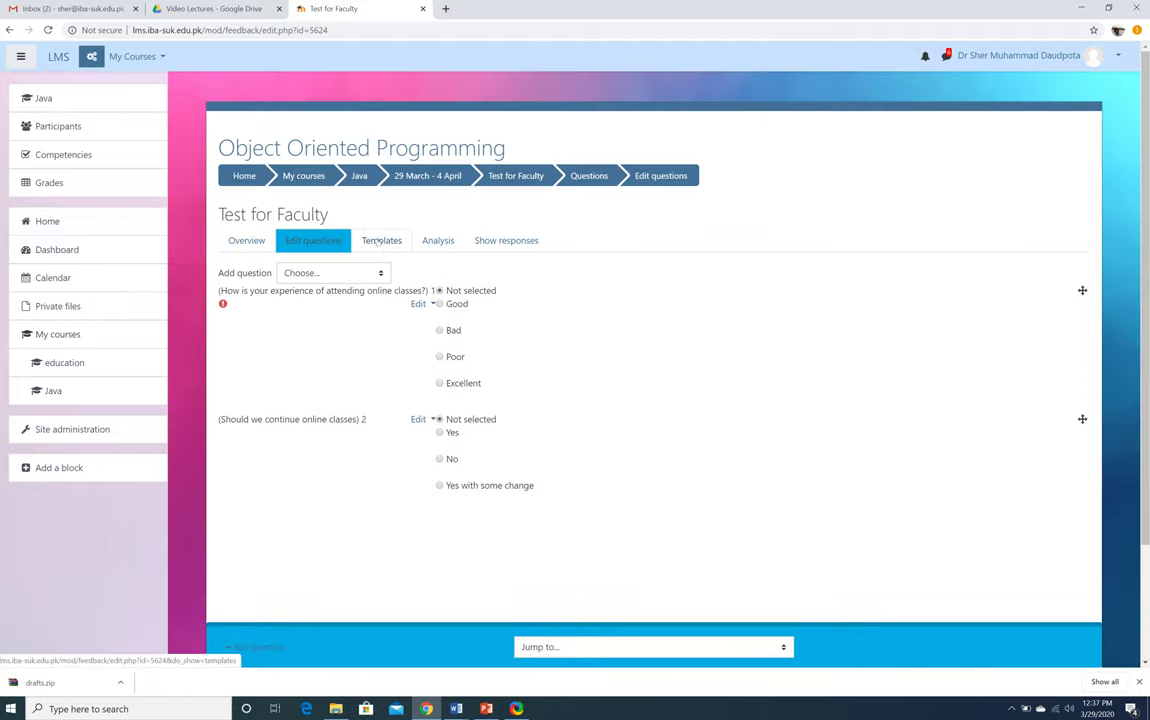
{"action": "left_click", "coordinate": [445, 240]}
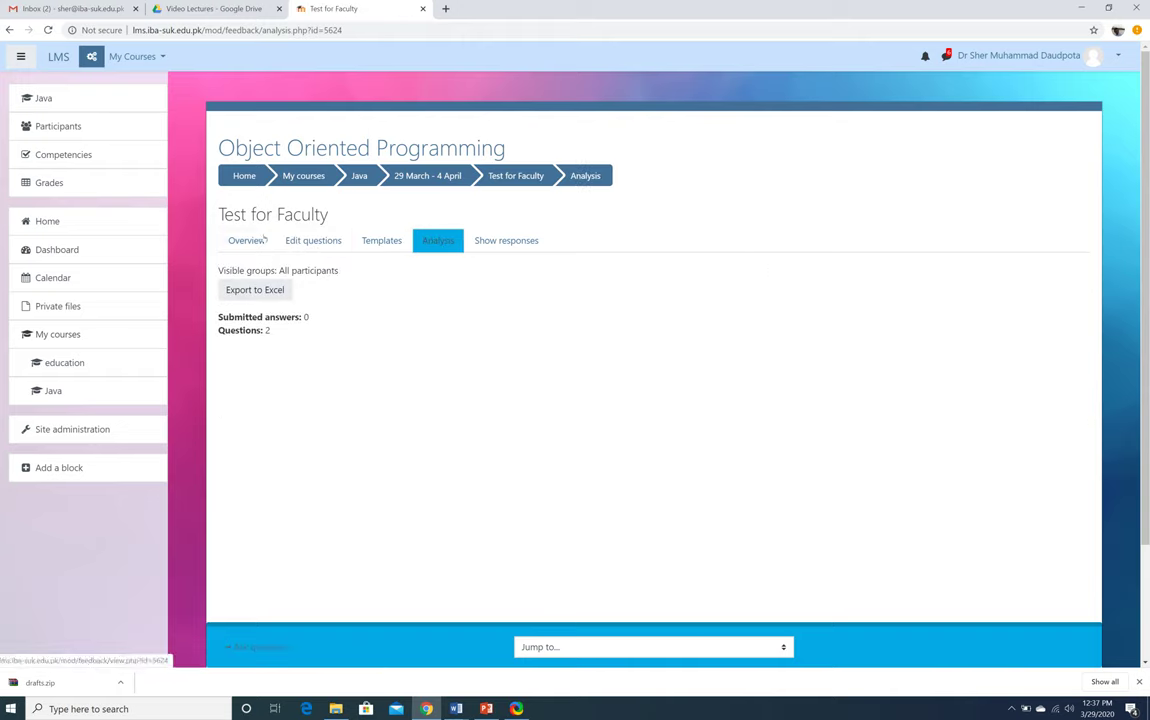
{"action": "key", "text": "alt+Left"}
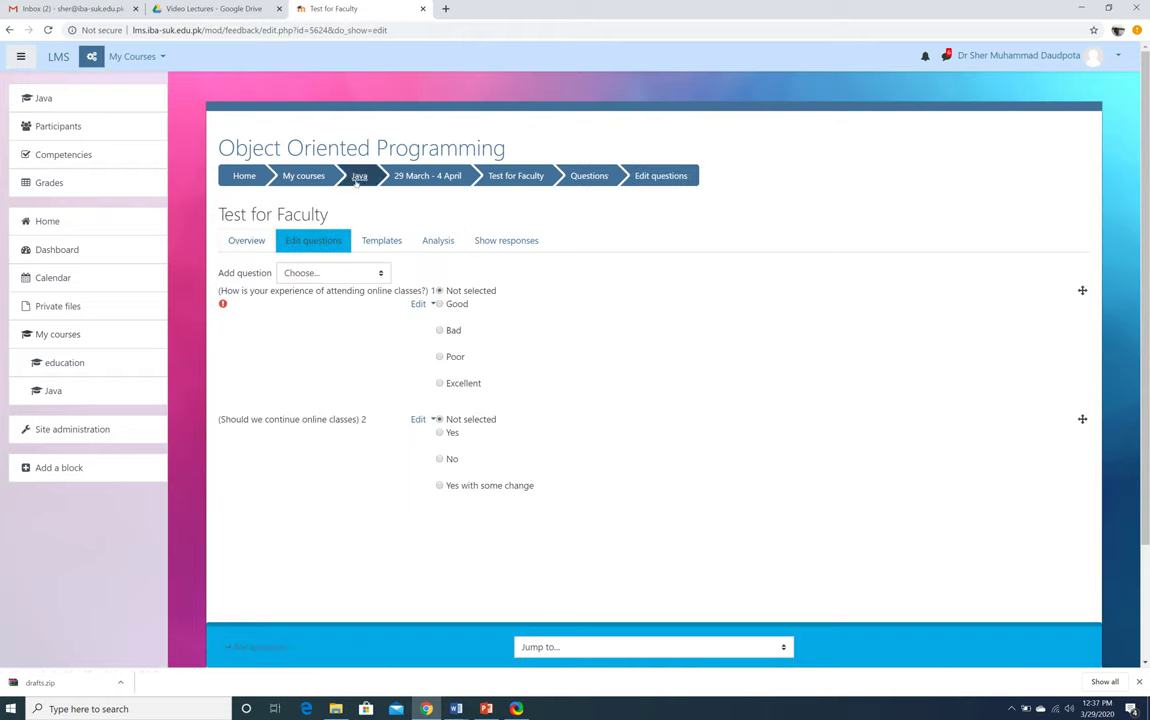
Return to the Java course page, scroll to the 29 March - 4 April week, and open the user menu
{"action": "left_click", "coordinate": [359, 175]}
{"action": "scroll", "coordinate": [767, 285], "scroll_direction": "down", "scroll_amount": 20}
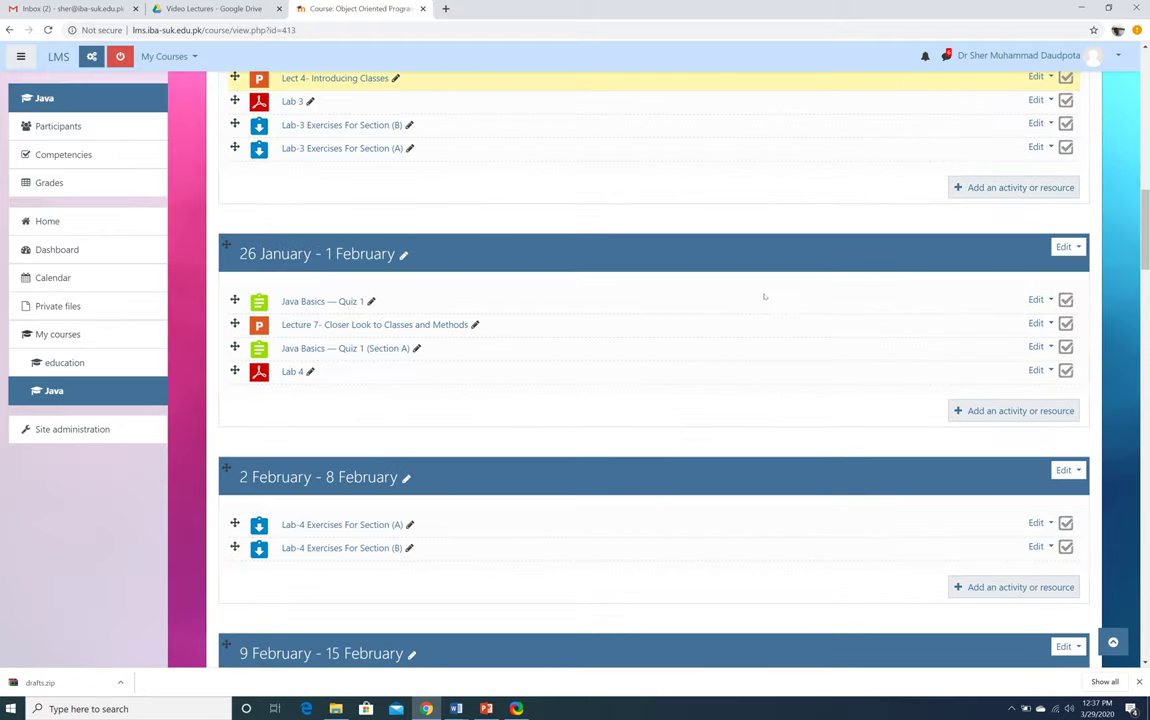
{"action": "scroll", "coordinate": [764, 296], "scroll_direction": "down", "scroll_amount": 12}
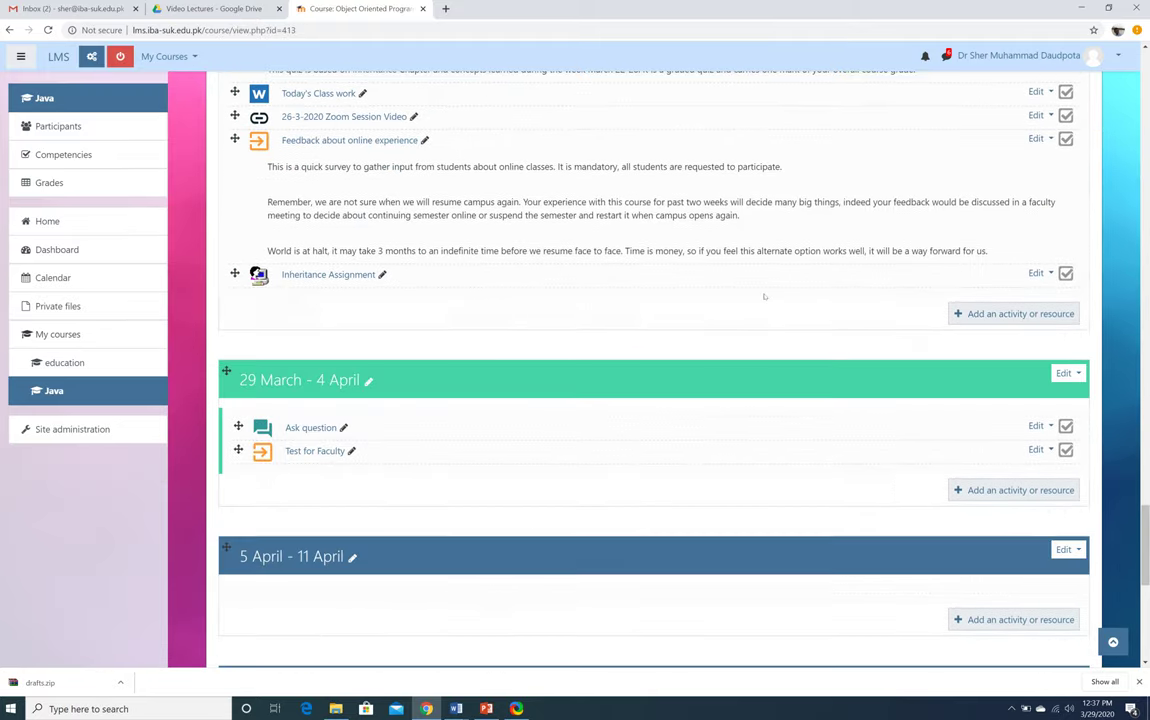
{"action": "scroll", "coordinate": [764, 296], "scroll_direction": "up", "scroll_amount": 1}
{"action": "scroll", "coordinate": [765, 296], "scroll_direction": "up", "scroll_amount": 1}
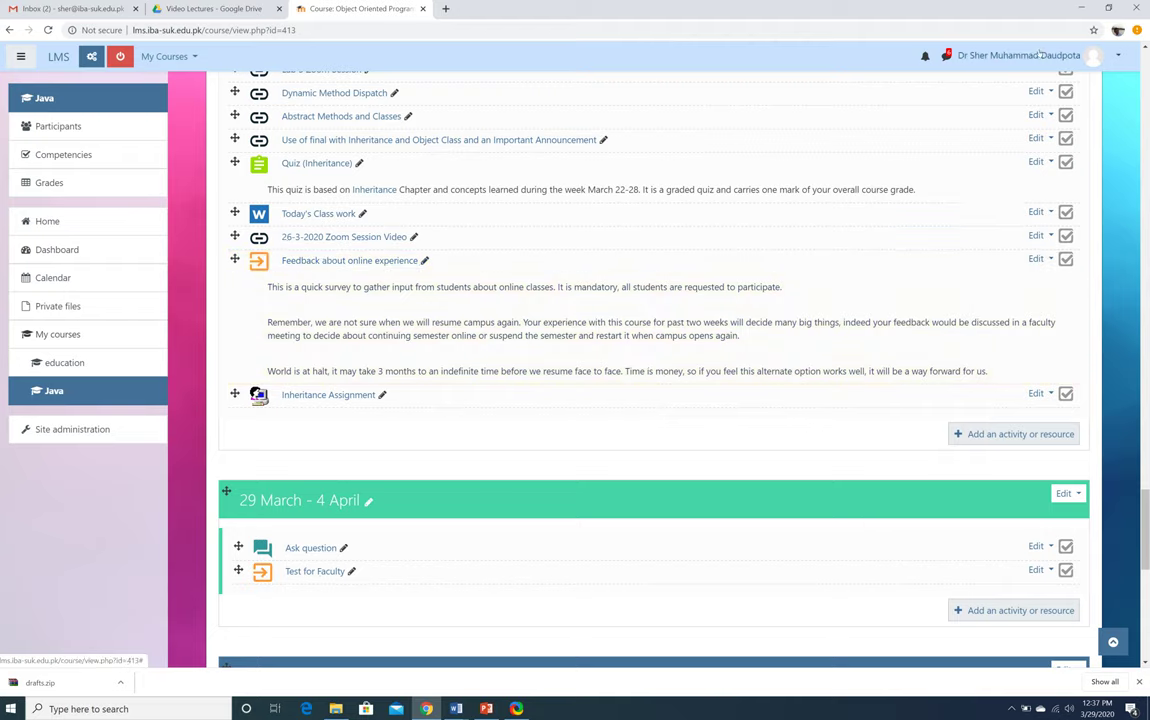
{"action": "left_click", "coordinate": [1100, 56]}
Switch the Java course view to the Student role
{"action": "left_click", "coordinate": [1075, 194]}
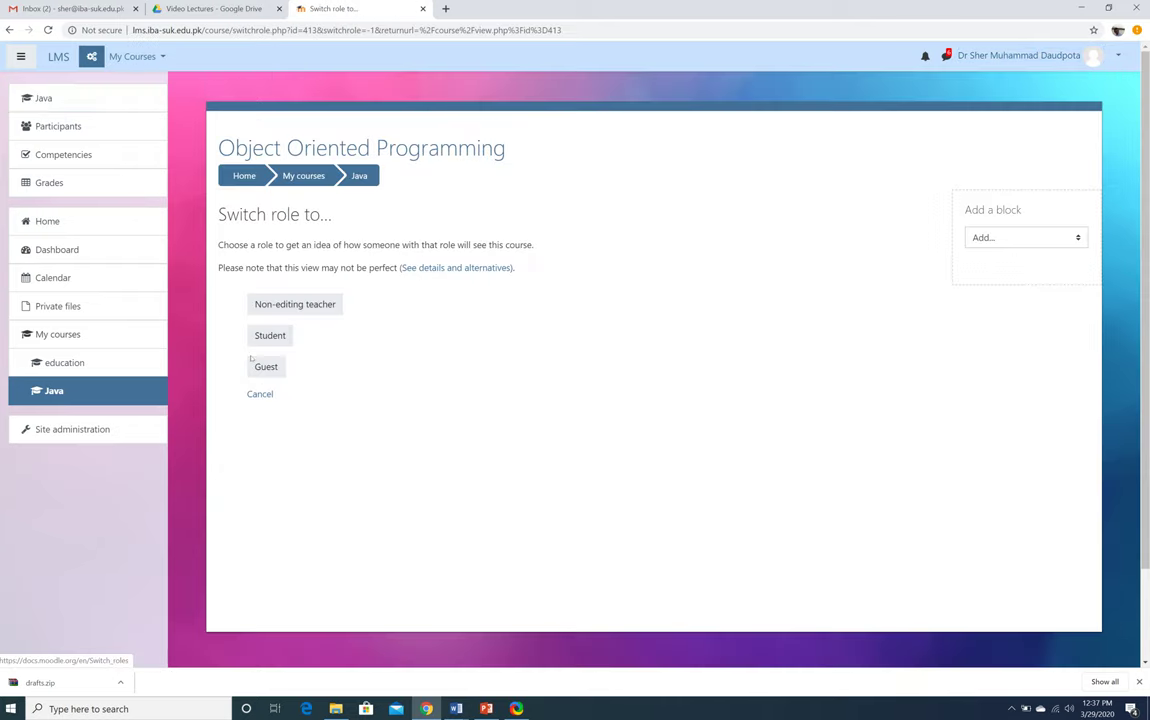
{"action": "left_click", "coordinate": [270, 336]}
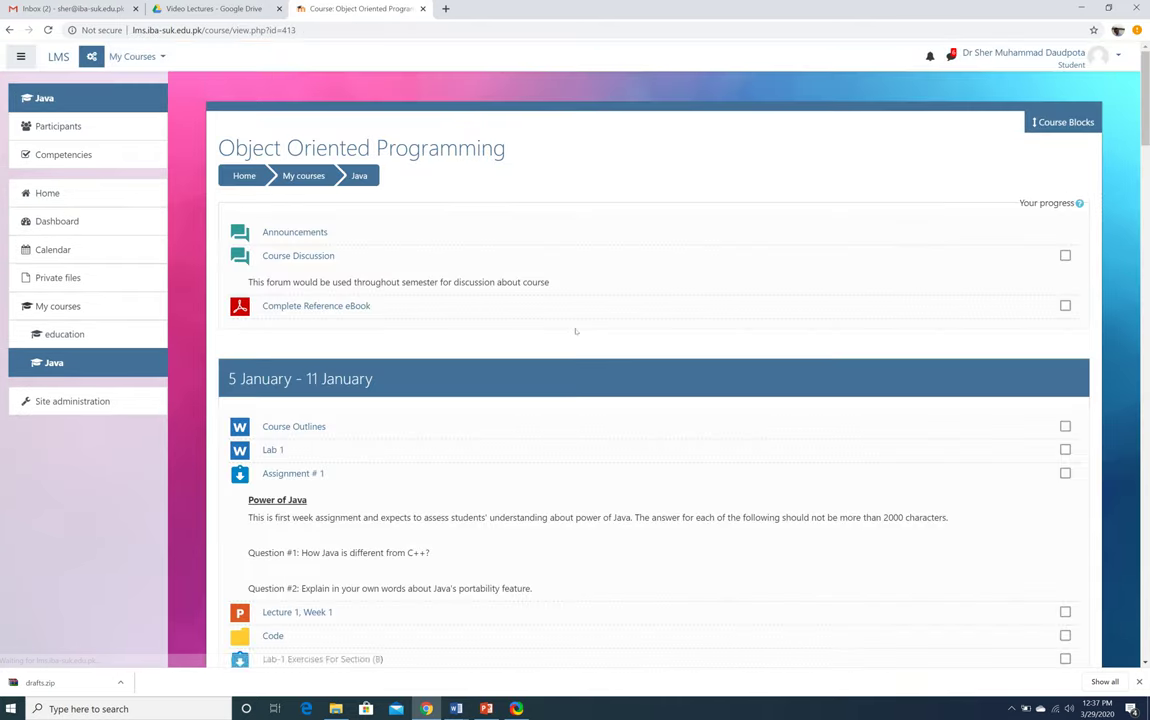
{"action": "scroll", "coordinate": [576, 333], "scroll_direction": "down", "scroll_amount": 20}
{"action": "scroll", "coordinate": [576, 333], "scroll_direction": "down", "scroll_amount": 8}
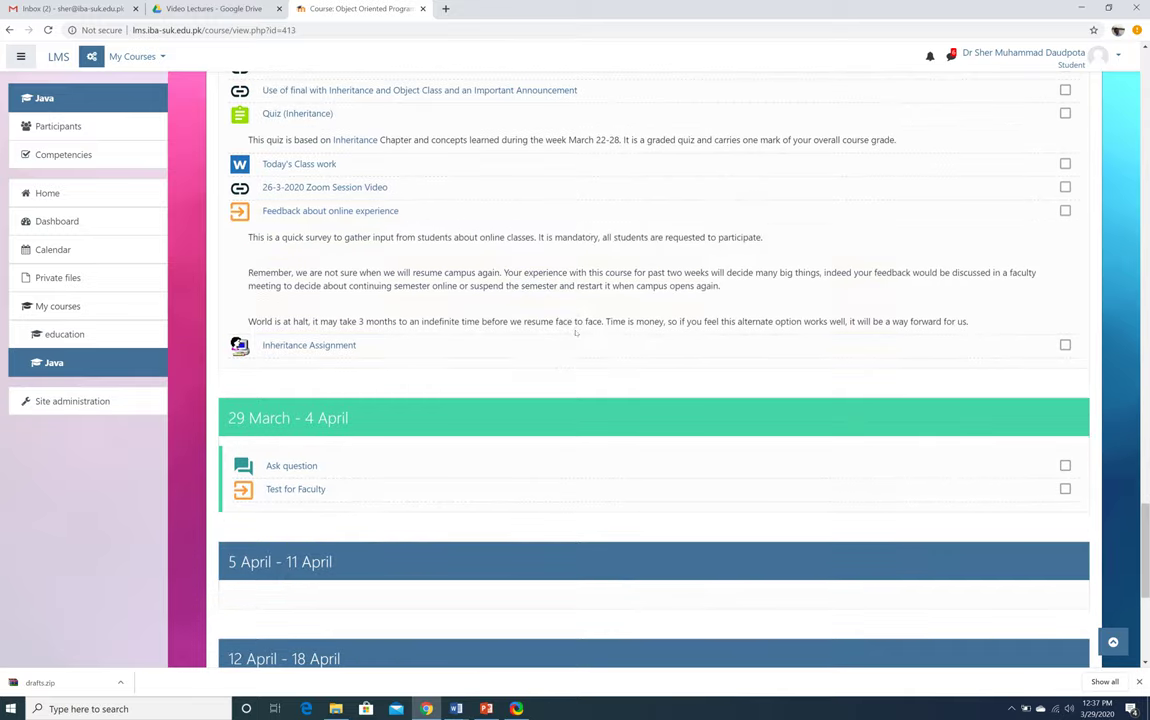
Open Feedback about online experience as a student, see it isn't open, then return to the course
{"action": "left_click", "coordinate": [349, 211]}
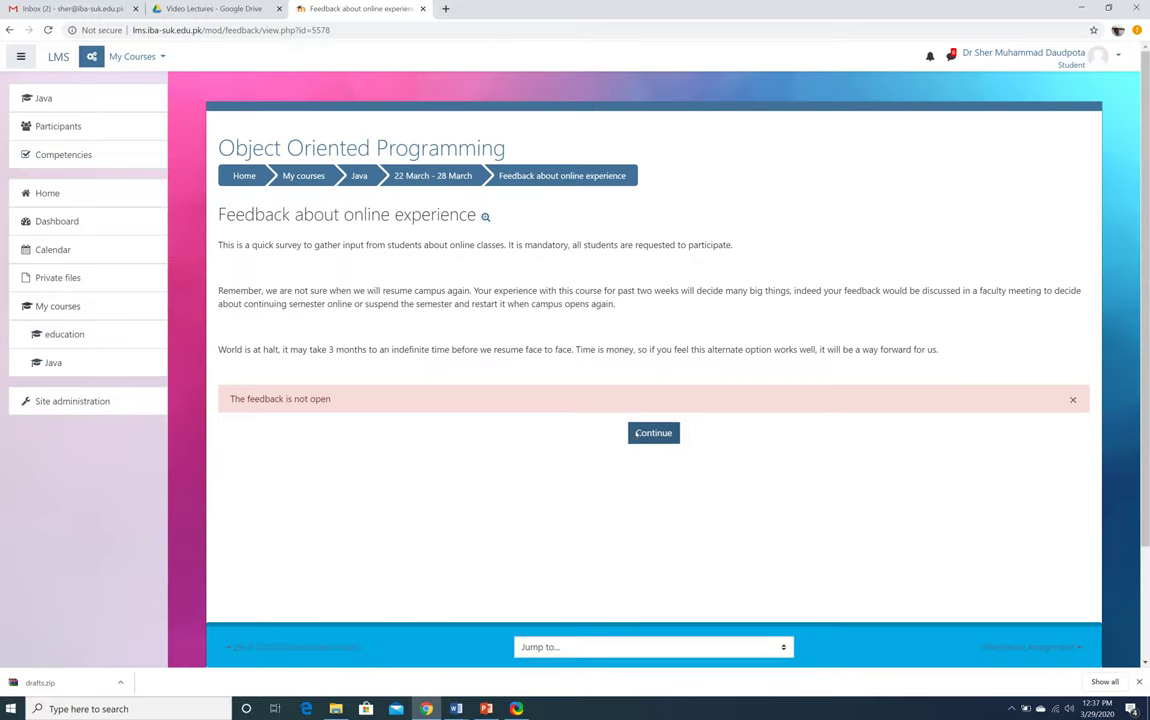
{"action": "left_click", "coordinate": [640, 432]}
{"action": "scroll", "coordinate": [635, 435], "scroll_direction": "down", "scroll_amount": 20}
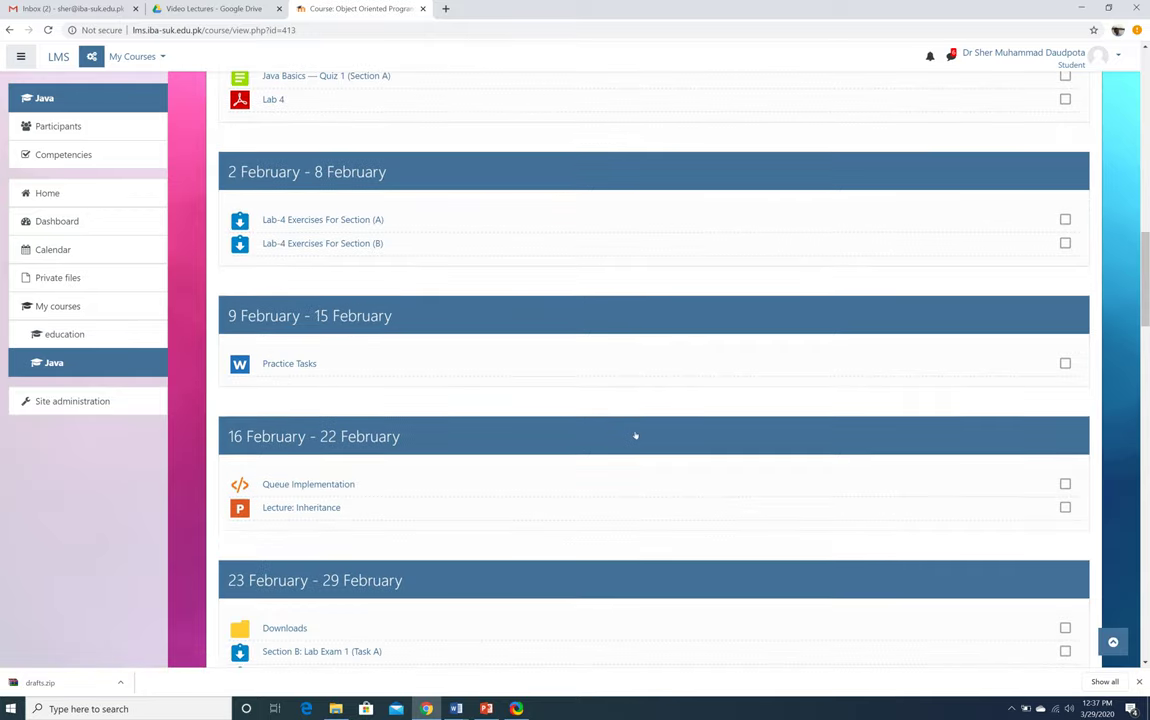
{"action": "scroll", "coordinate": [635, 435], "scroll_direction": "up", "scroll_amount": 2}
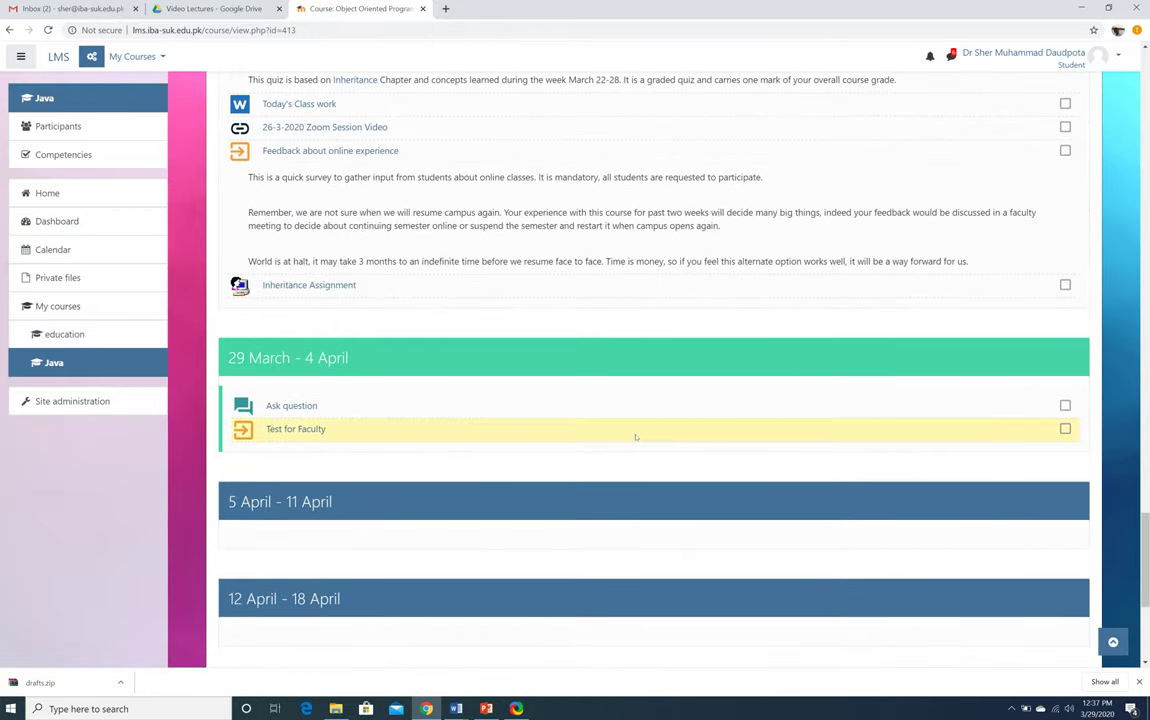
{"action": "left_click", "coordinate": [358, 150]}
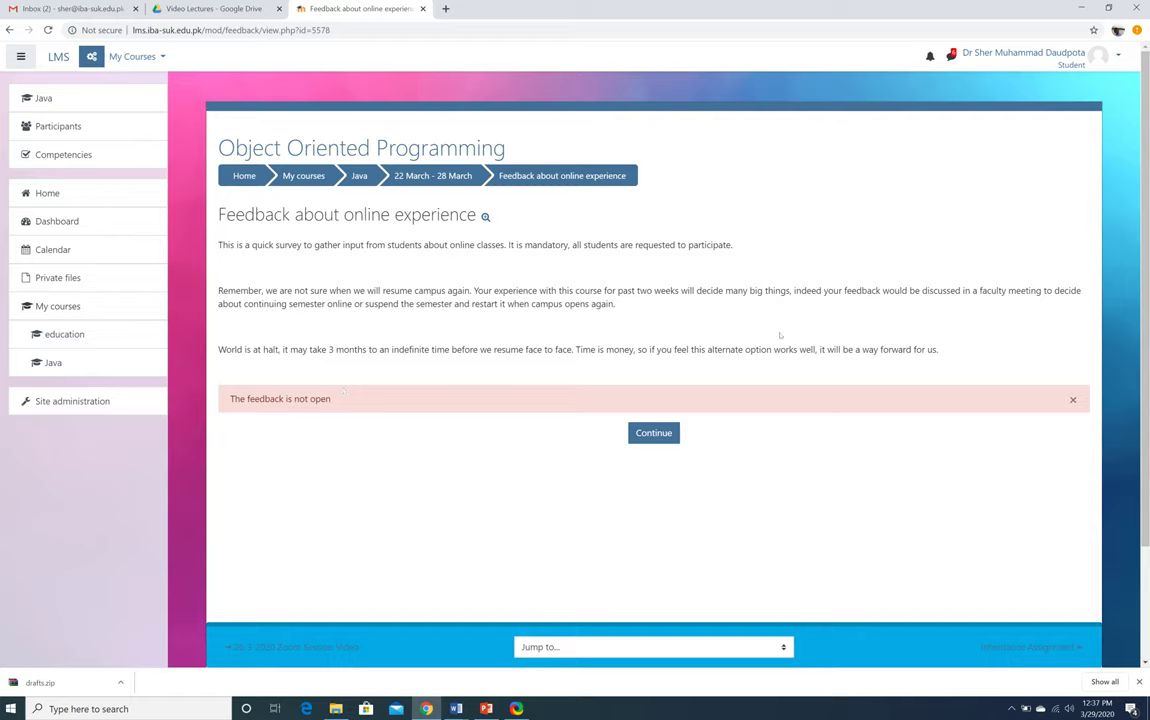
{"action": "left_click", "coordinate": [357, 176]}
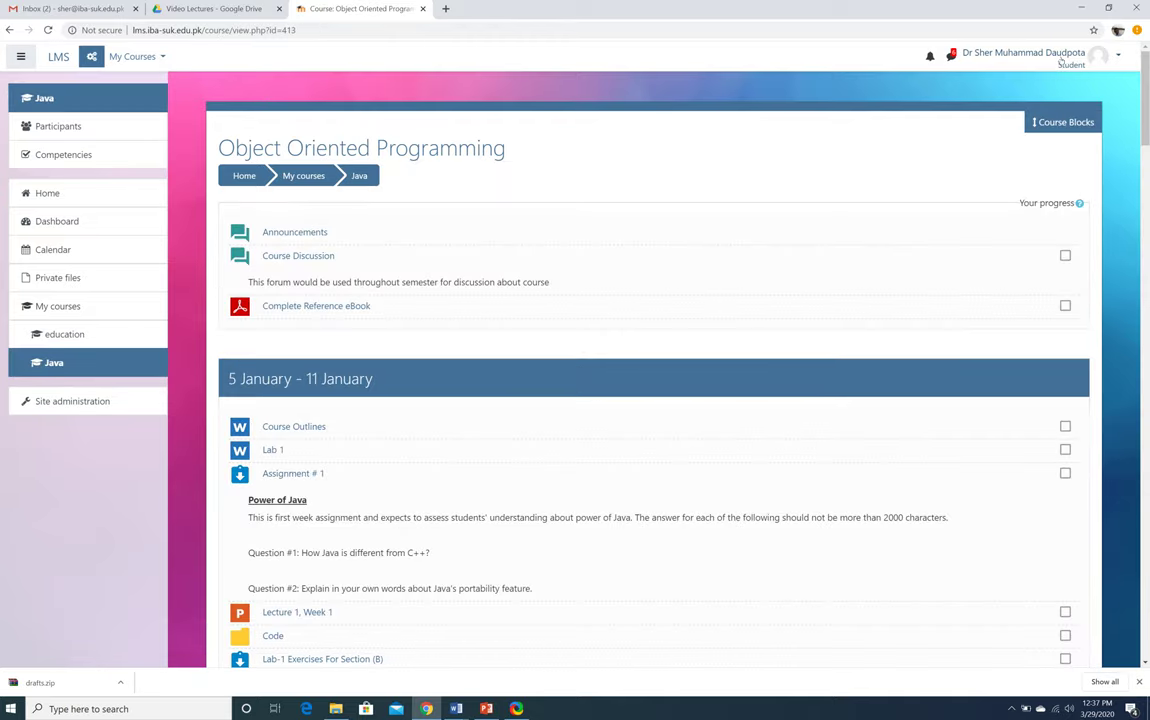
Switch back from Student to the normal teacher role on the Java course
{"action": "left_click", "coordinate": [1061, 59]}
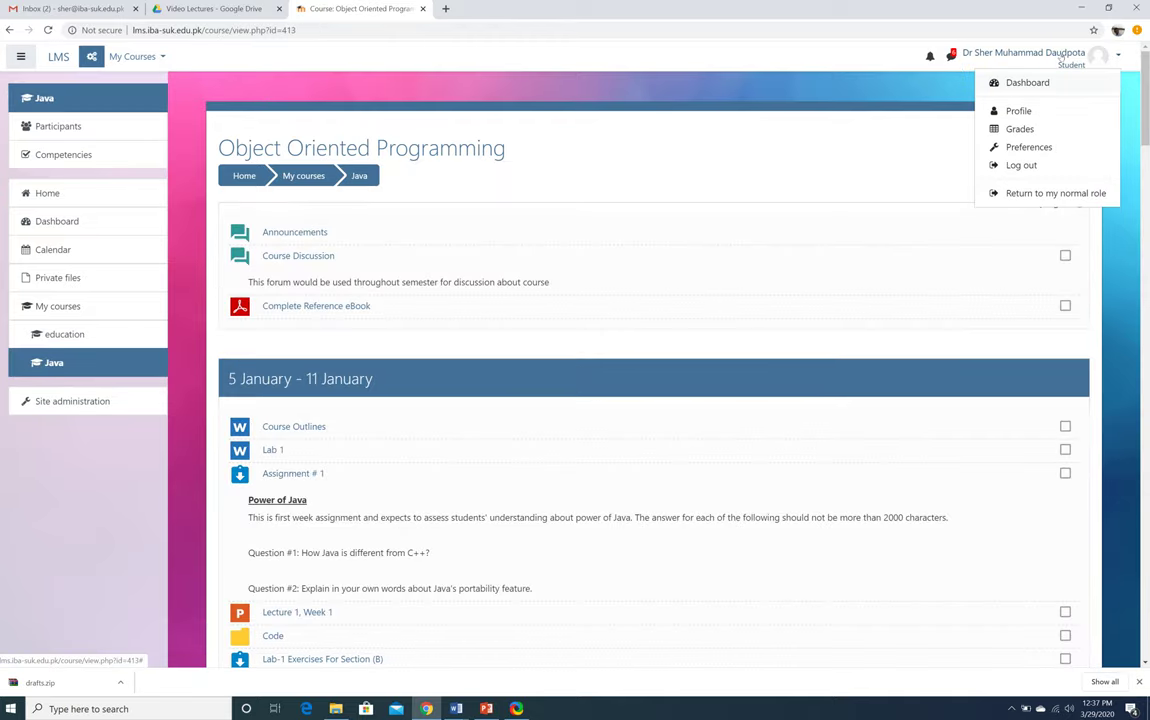
{"action": "left_click", "coordinate": [1024, 195]}
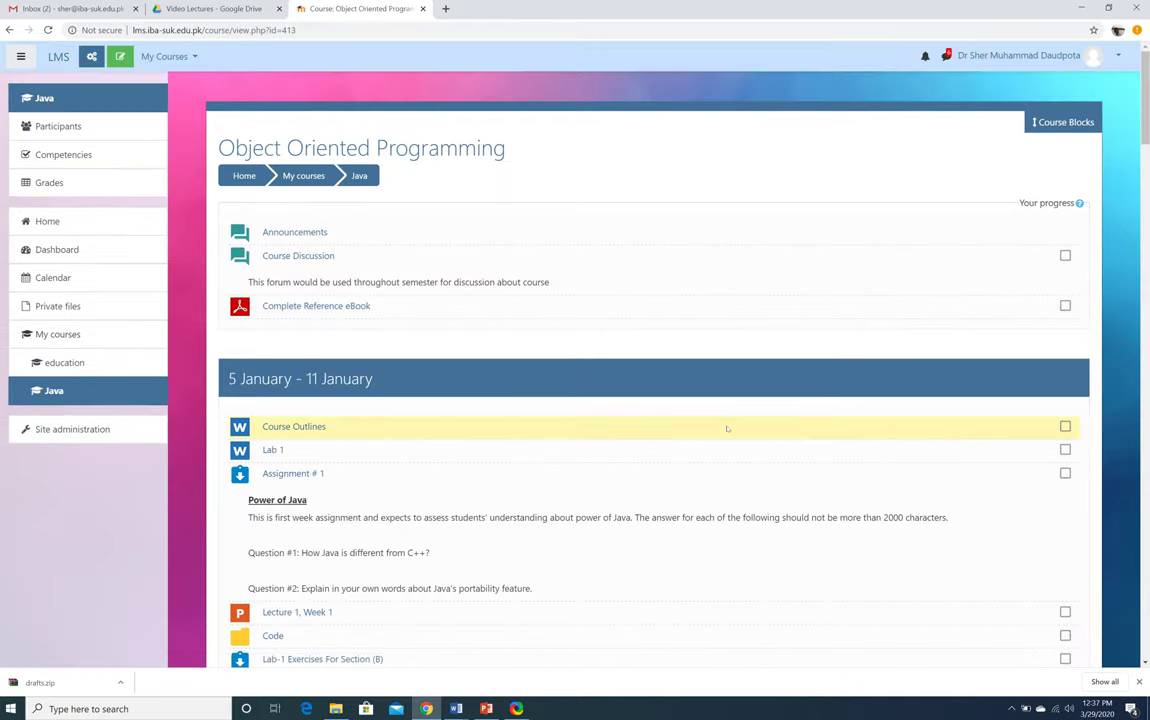
{"action": "scroll", "coordinate": [727, 428], "scroll_direction": "down", "scroll_amount": 20}
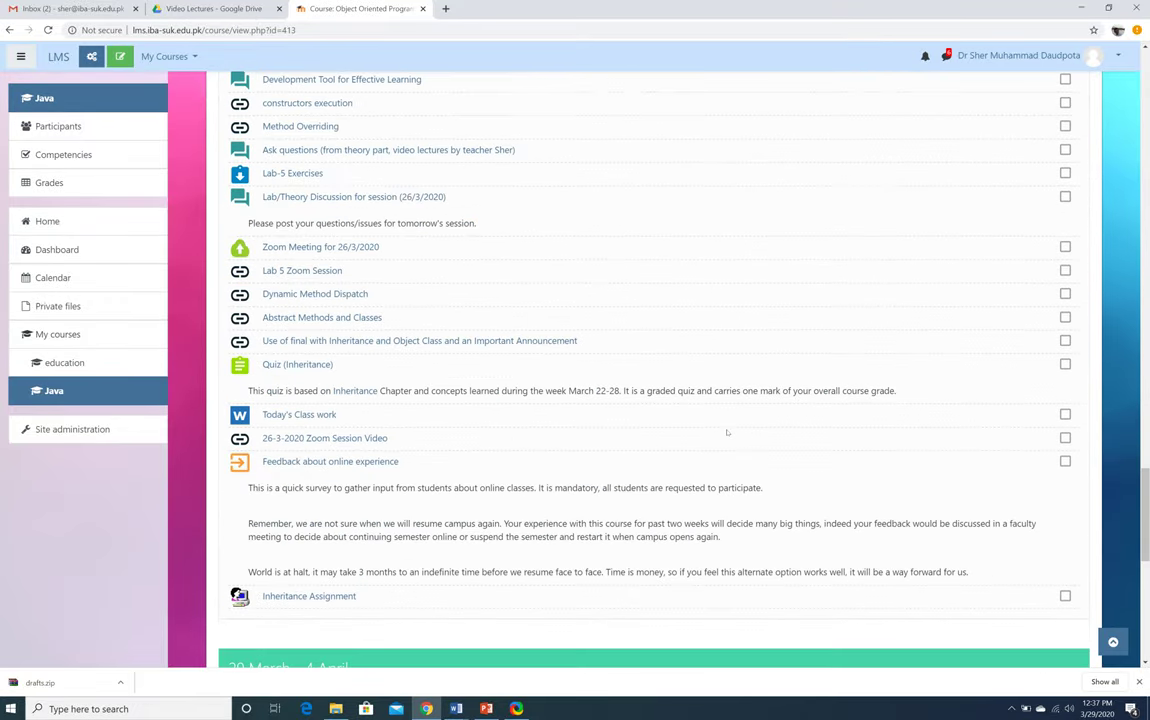
{"action": "scroll", "coordinate": [727, 432], "scroll_direction": "down", "scroll_amount": 1}
Open Feedback about online experience, preview its questions, then view its Analysis
{"action": "left_click", "coordinate": [378, 331]}
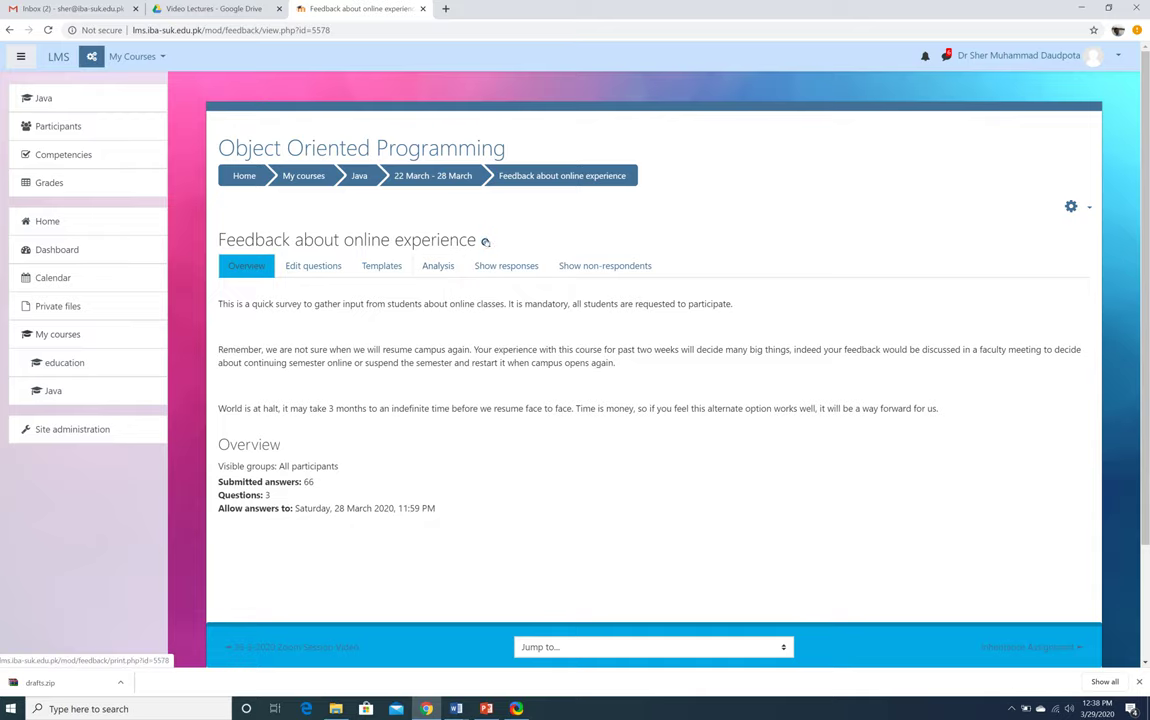
{"action": "left_click", "coordinate": [485, 241]}
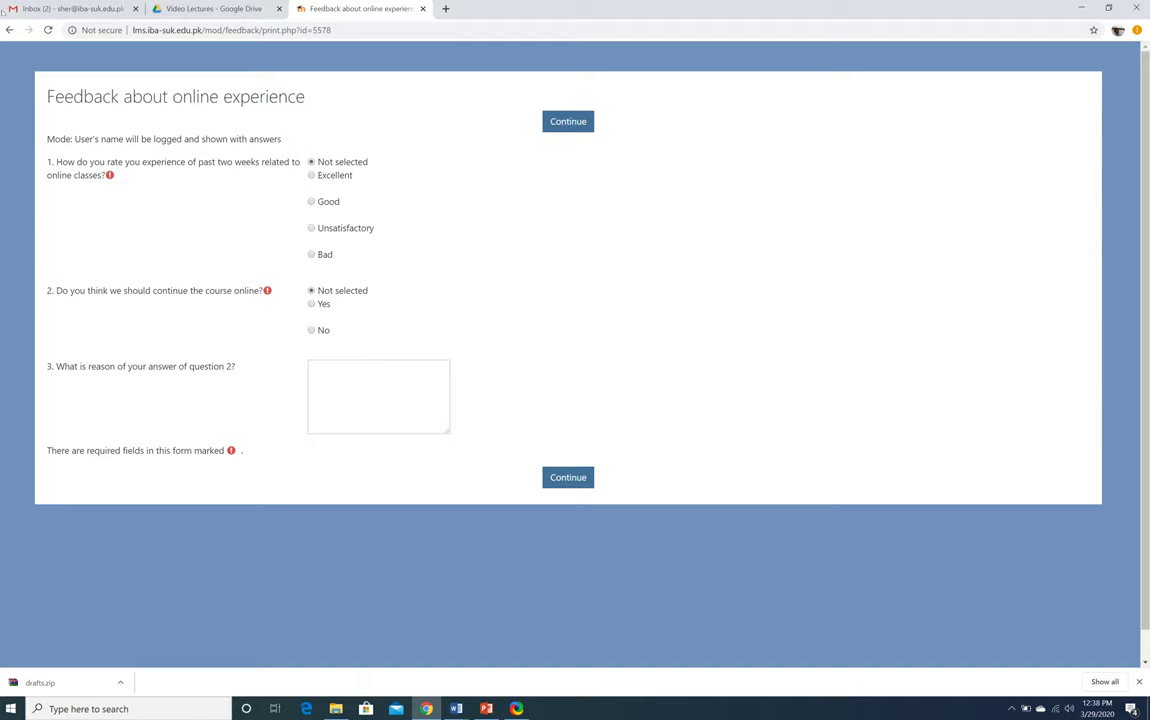
{"action": "left_click", "coordinate": [9, 29]}
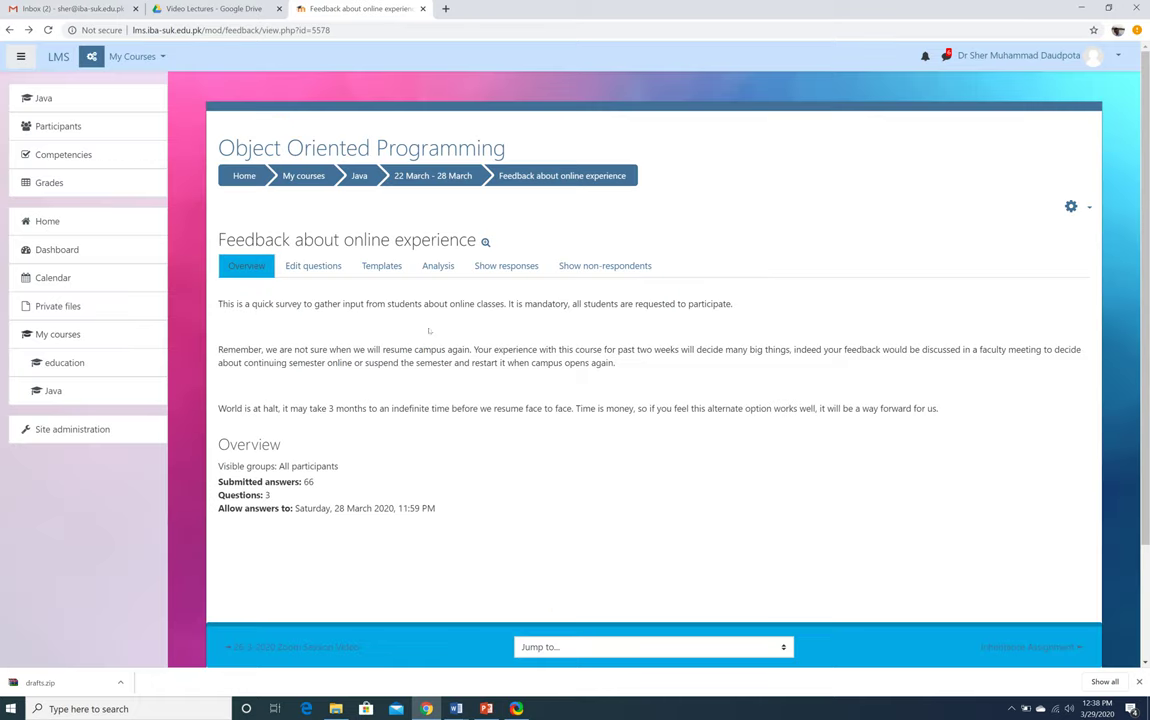
{"action": "left_click", "coordinate": [437, 265]}
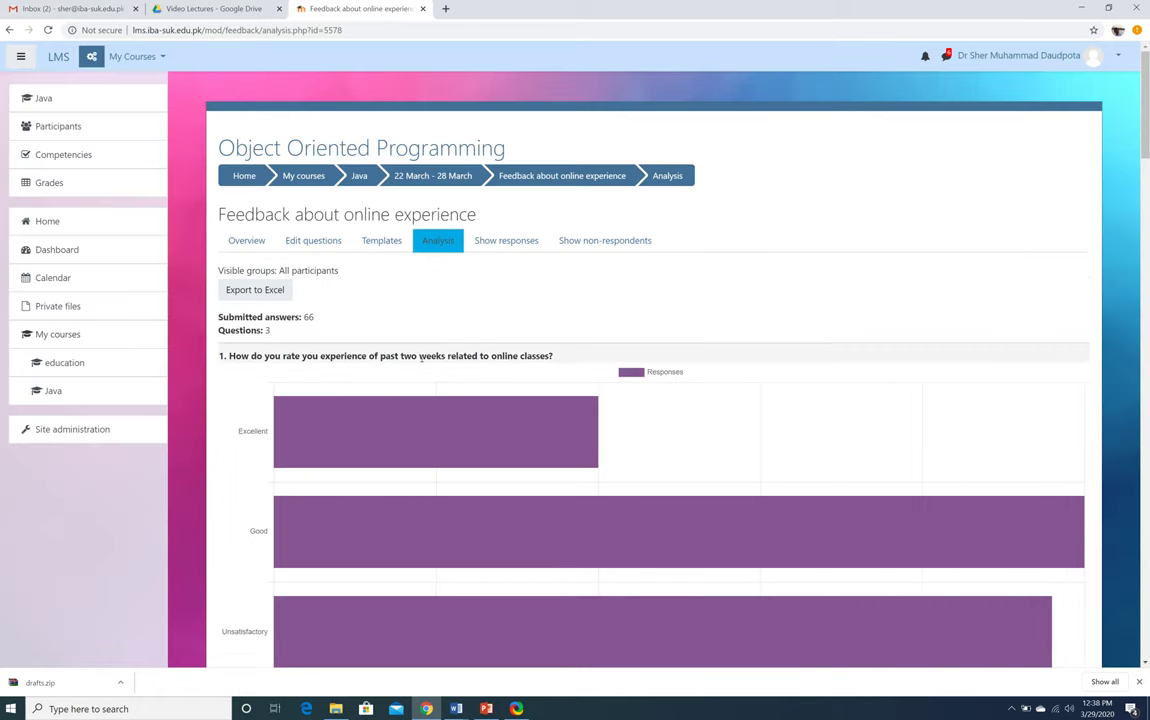
Show the chart data counts for question 1 and the Yes/No question 2
{"action": "scroll", "coordinate": [420, 357], "scroll_direction": "down", "scroll_amount": 3}
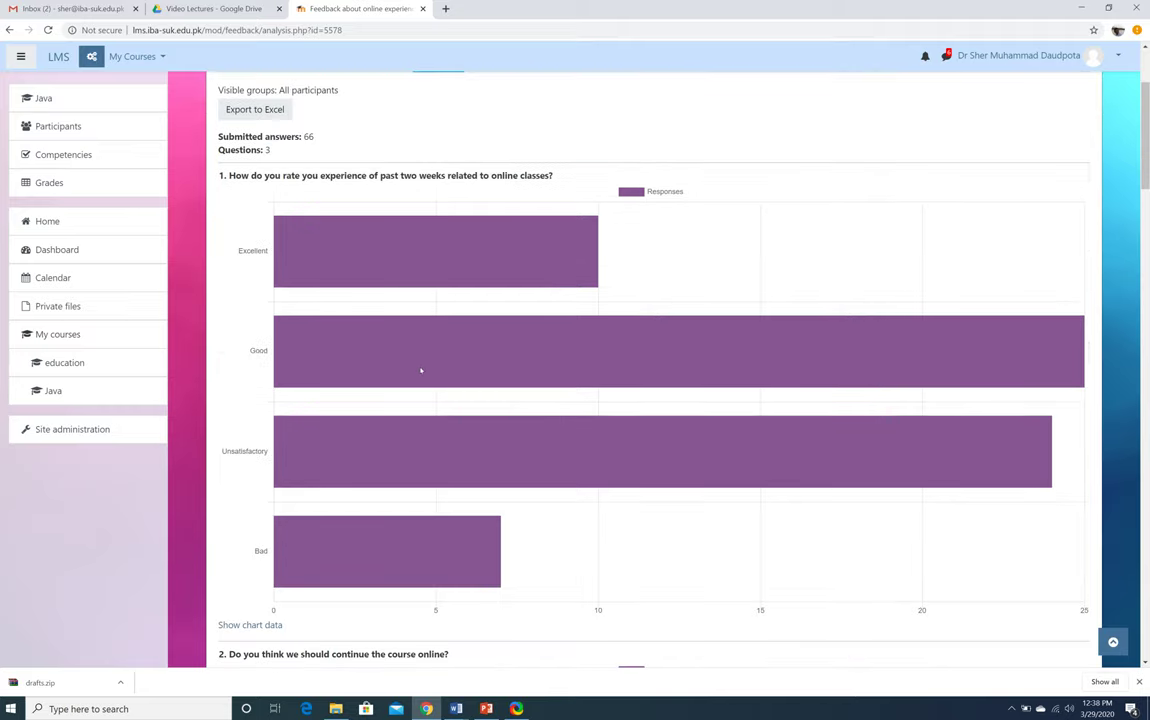
{"action": "left_click", "coordinate": [250, 625]}
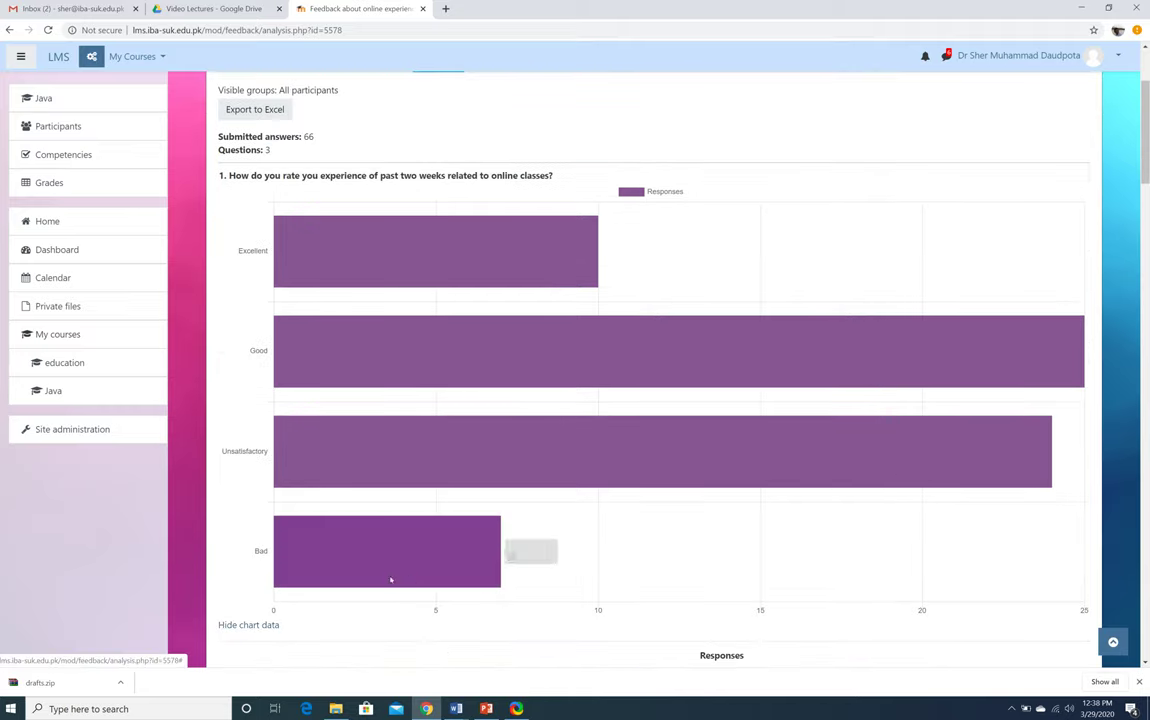
{"action": "scroll", "coordinate": [390, 580], "scroll_direction": "down", "scroll_amount": 4}
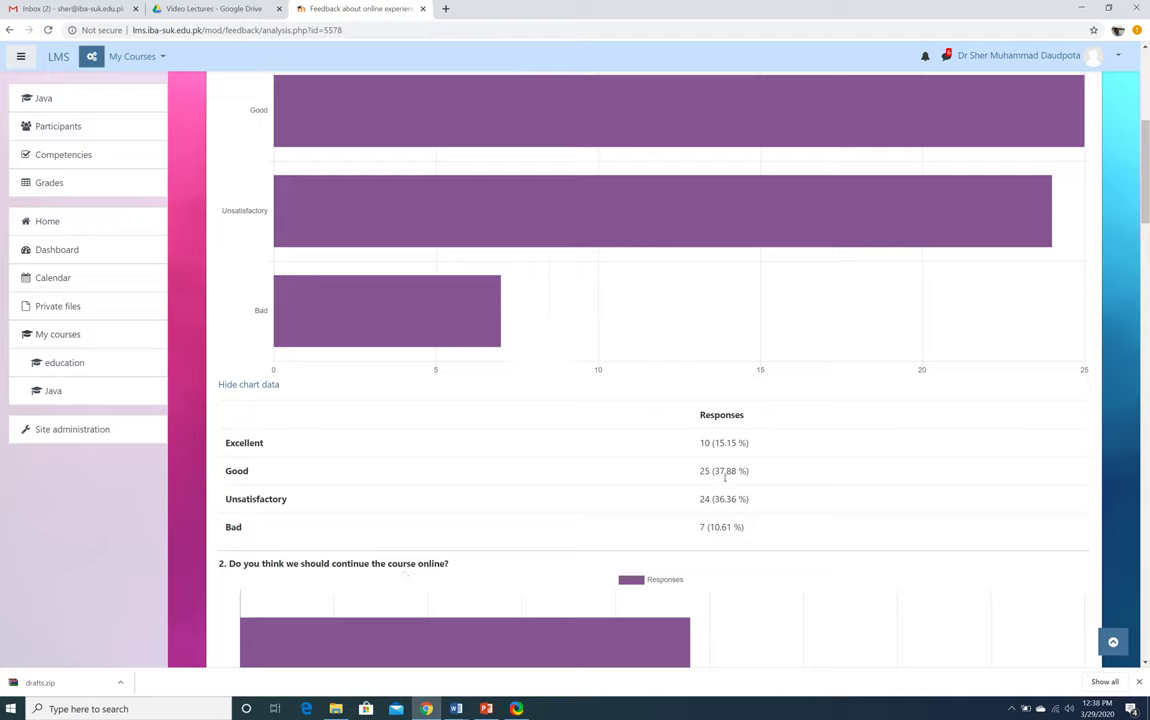
{"action": "scroll", "coordinate": [720, 512], "scroll_direction": "down", "scroll_amount": 8}
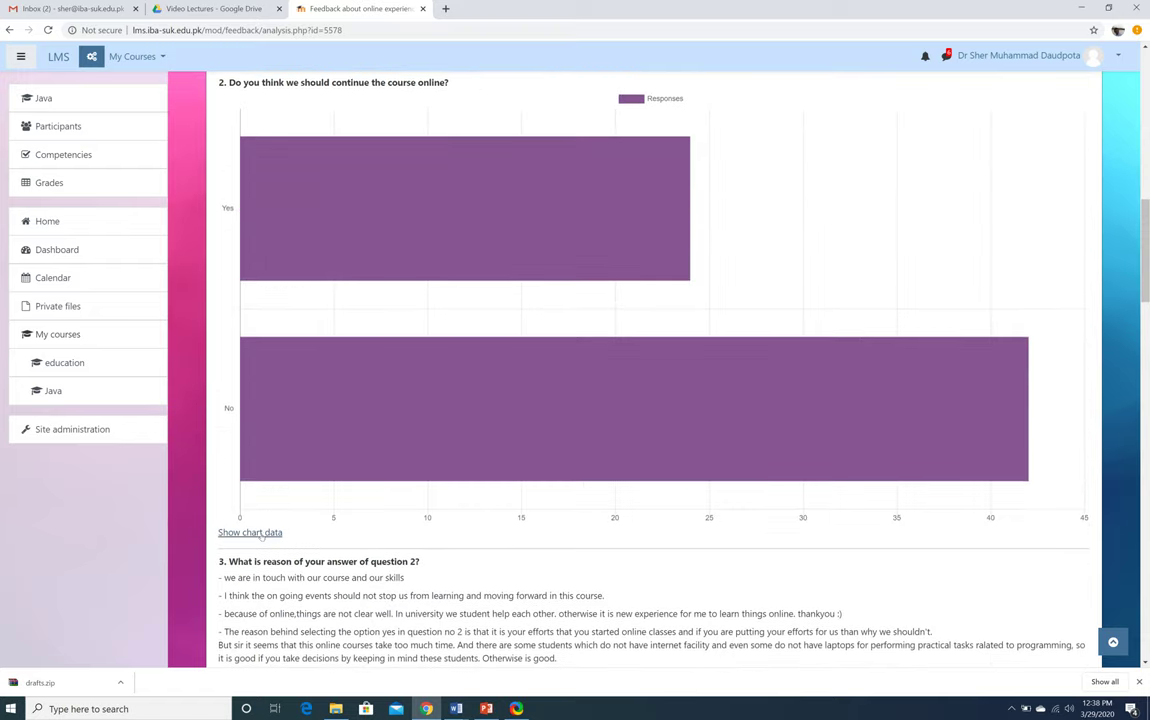
{"action": "left_click", "coordinate": [250, 532]}
{"action": "scroll", "coordinate": [559, 527], "scroll_direction": "down", "scroll_amount": 3}
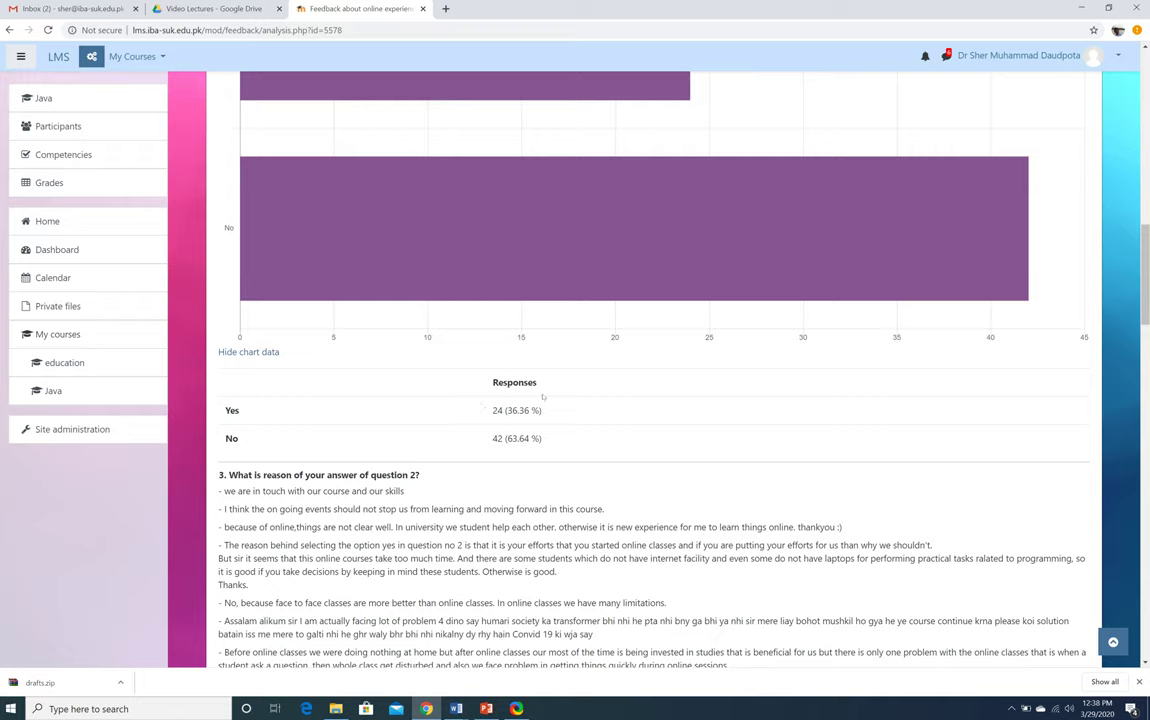
{"action": "scroll", "coordinate": [543, 430], "scroll_direction": "down", "scroll_amount": 20}
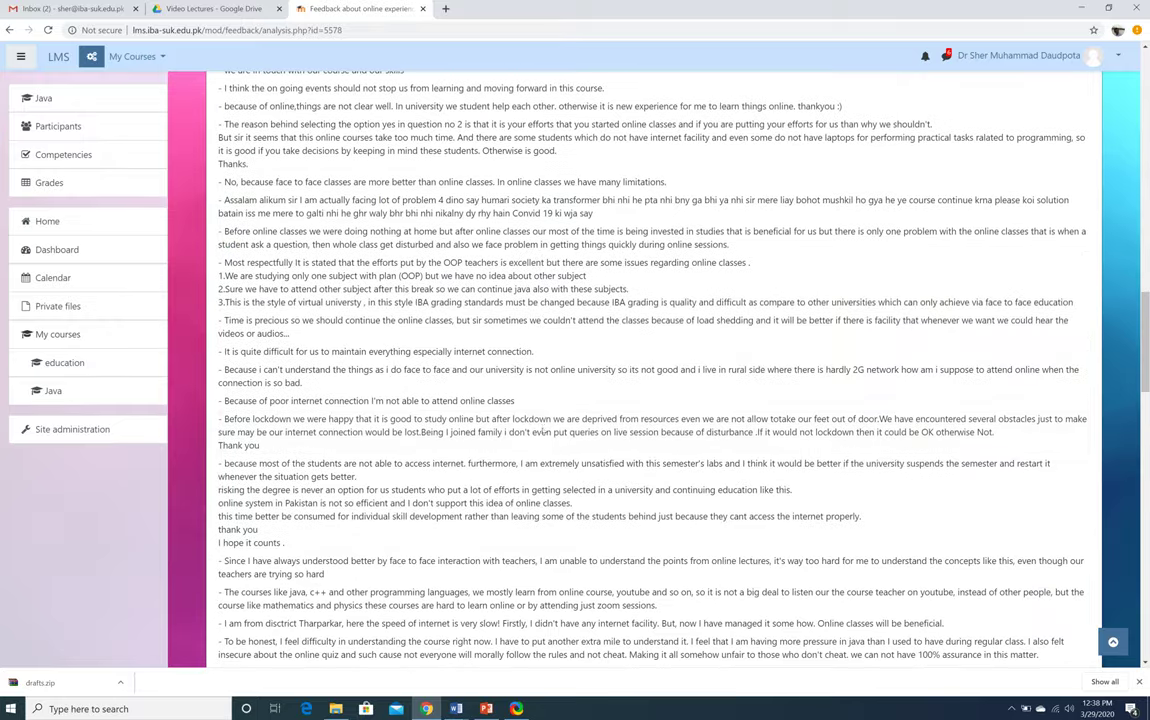
{"action": "scroll", "coordinate": [543, 427], "scroll_direction": "up", "scroll_amount": 20}
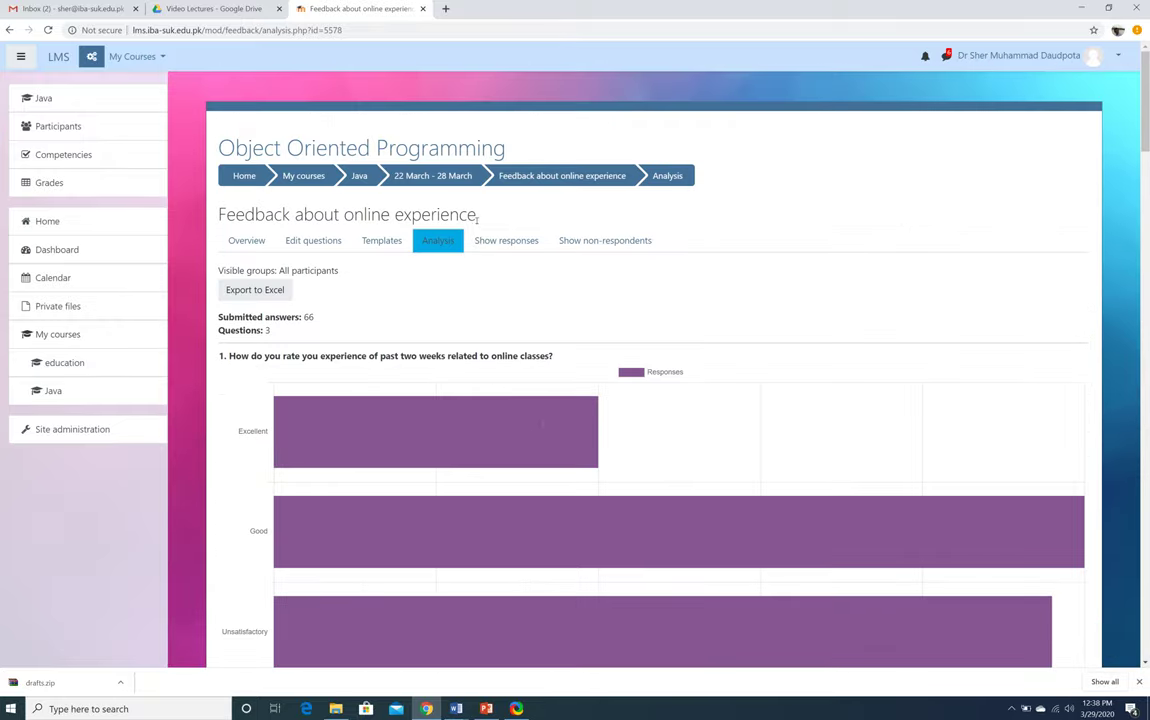
Review each student's individual responses, then return to the feedback Overview
{"action": "left_click", "coordinate": [495, 240]}
{"action": "scroll", "coordinate": [652, 409], "scroll_direction": "down", "scroll_amount": 20}
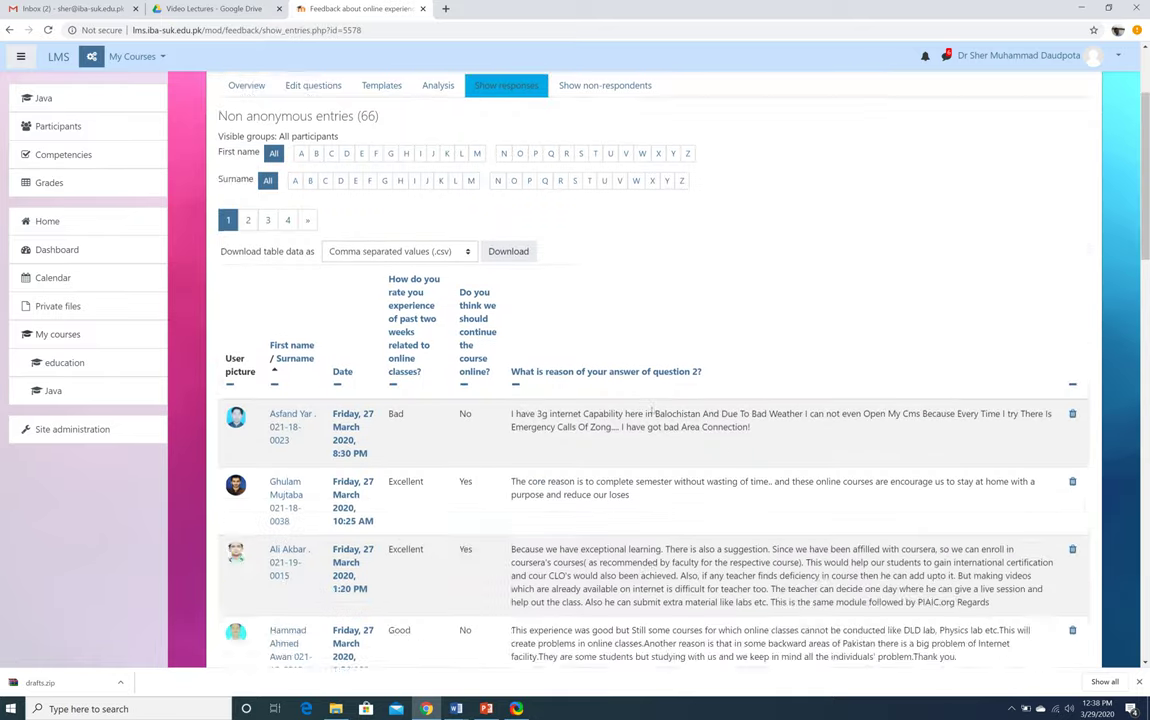
{"action": "scroll", "coordinate": [652, 409], "scroll_direction": "up", "scroll_amount": 20}
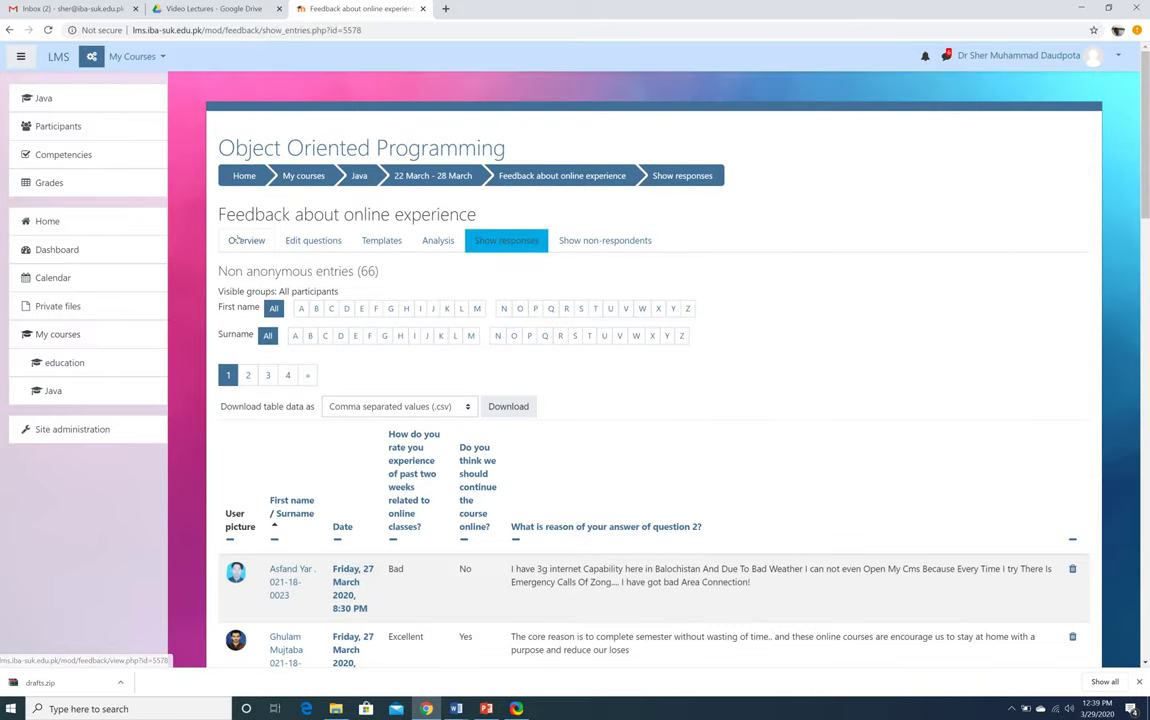
{"action": "left_click", "coordinate": [240, 240]}
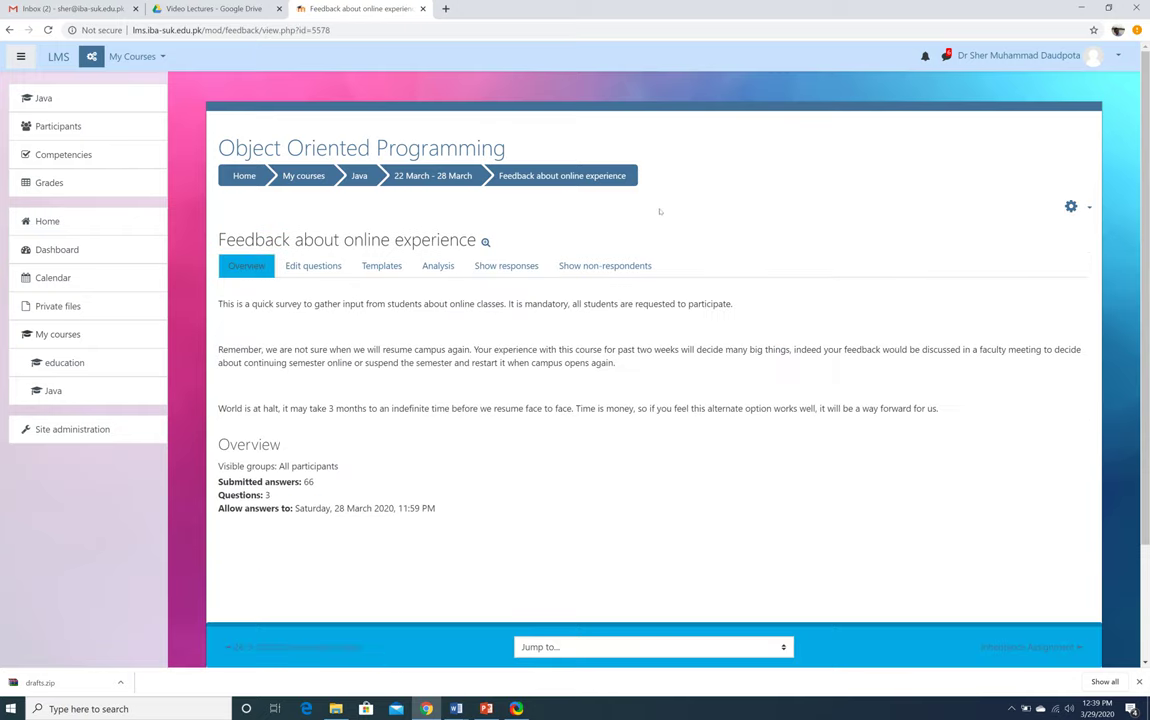
Revisit the Conducting a Quiz slide in PowerPoint, then return to Chrome
{"action": "left_click", "coordinate": [486, 708]}
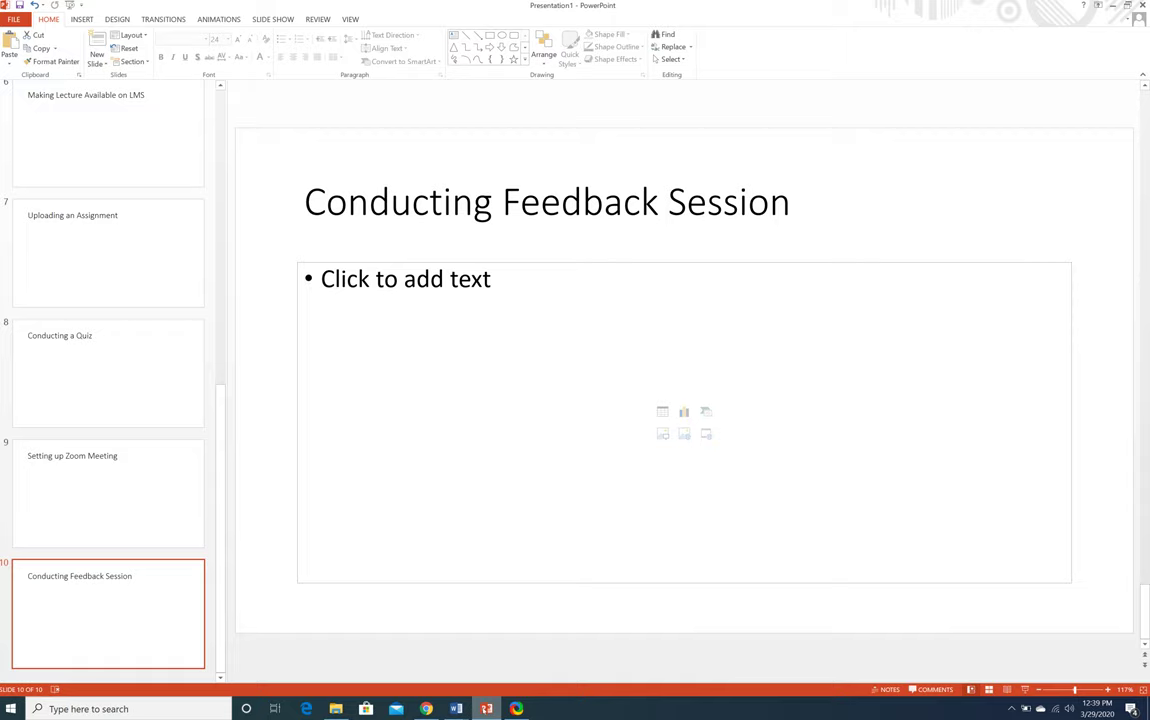
{"action": "key", "text": "Up"}
{"action": "key", "text": "Up"}
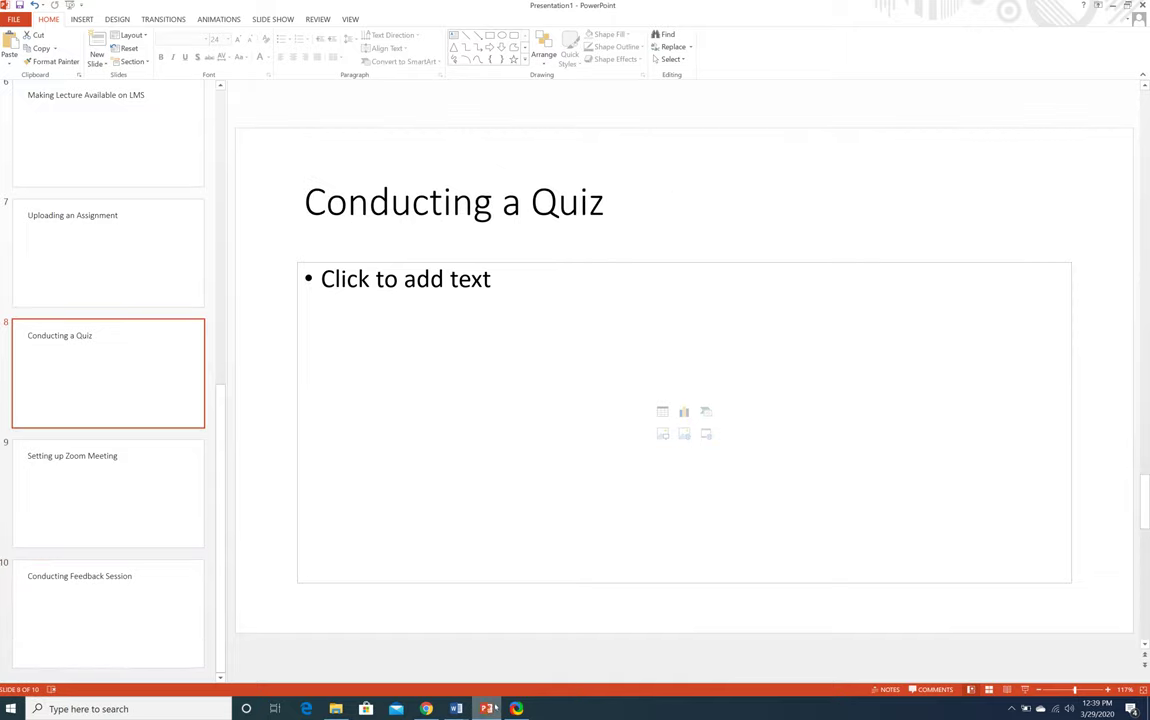
{"action": "left_click", "coordinate": [455, 640]}
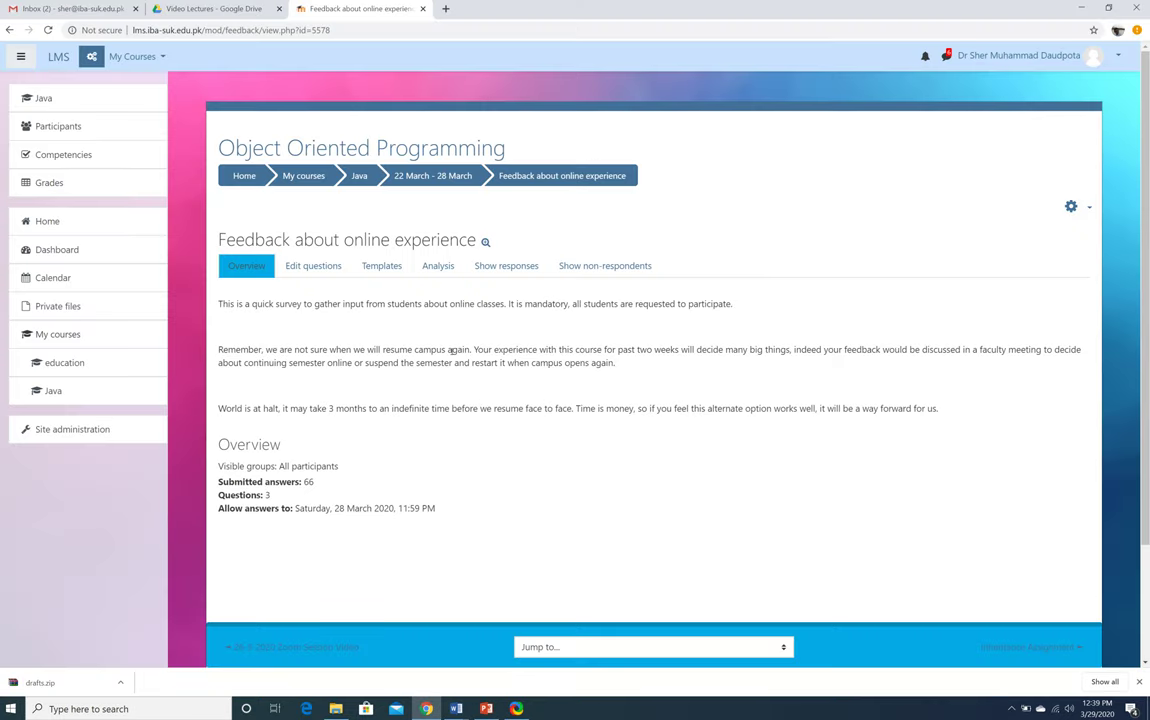
Open the Java course page and turn editing on
{"action": "left_click", "coordinate": [44, 98]}
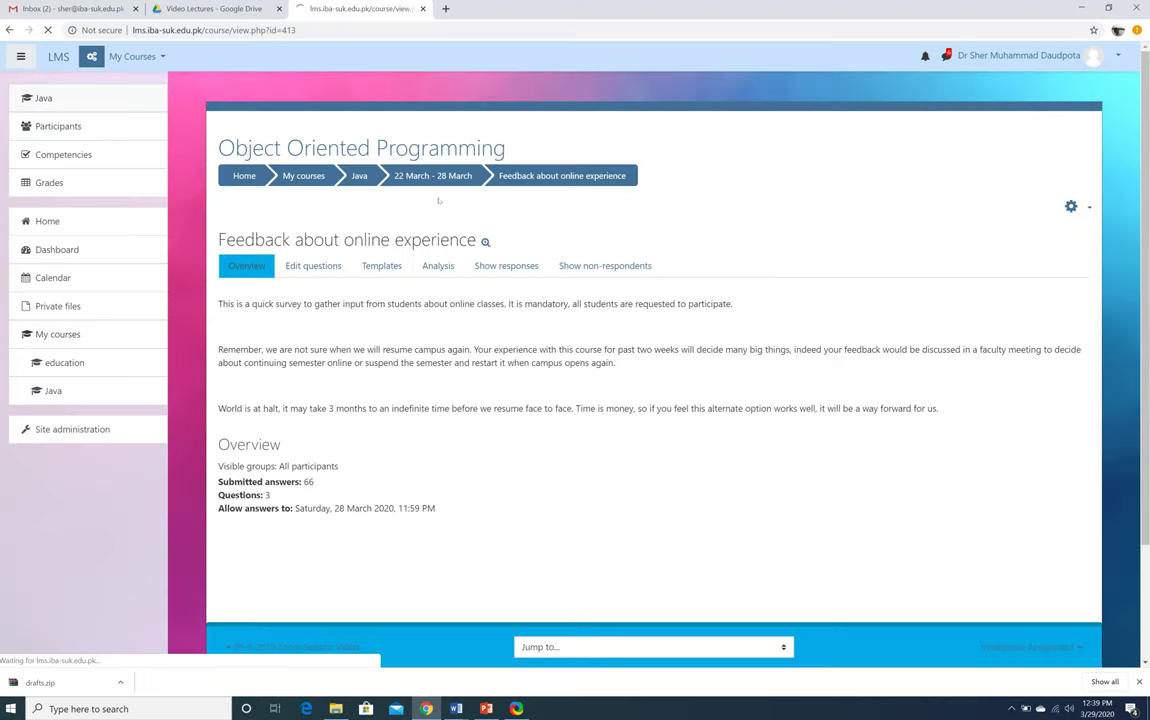
{"action": "scroll", "coordinate": [588, 341], "scroll_direction": "down", "scroll_amount": 20}
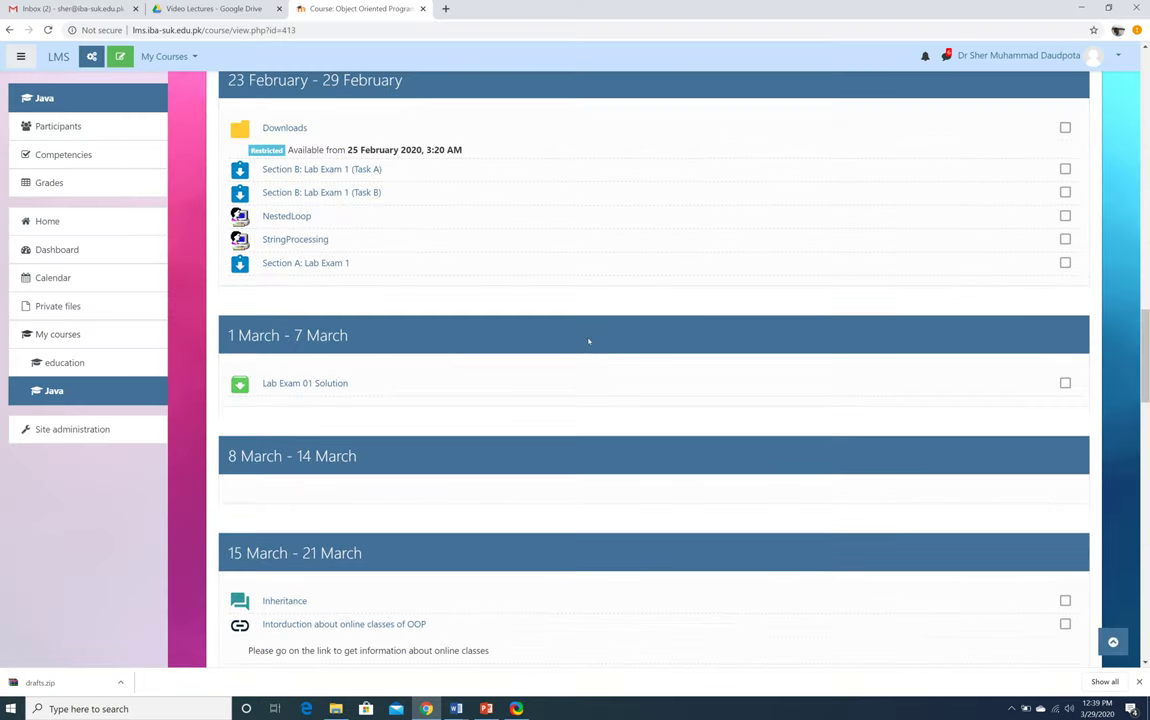
{"action": "scroll", "coordinate": [588, 341], "scroll_direction": "down", "scroll_amount": 10}
{"action": "scroll", "coordinate": [588, 341], "scroll_direction": "up", "scroll_amount": 1}
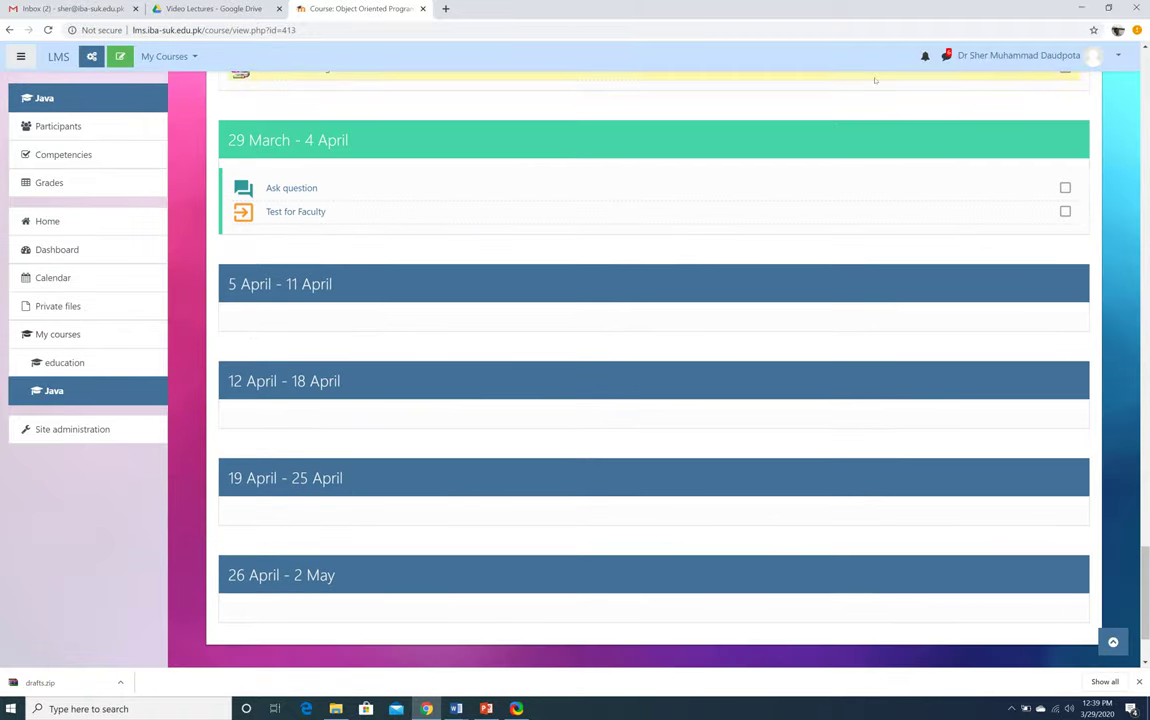
{"action": "left_click", "coordinate": [120, 62]}
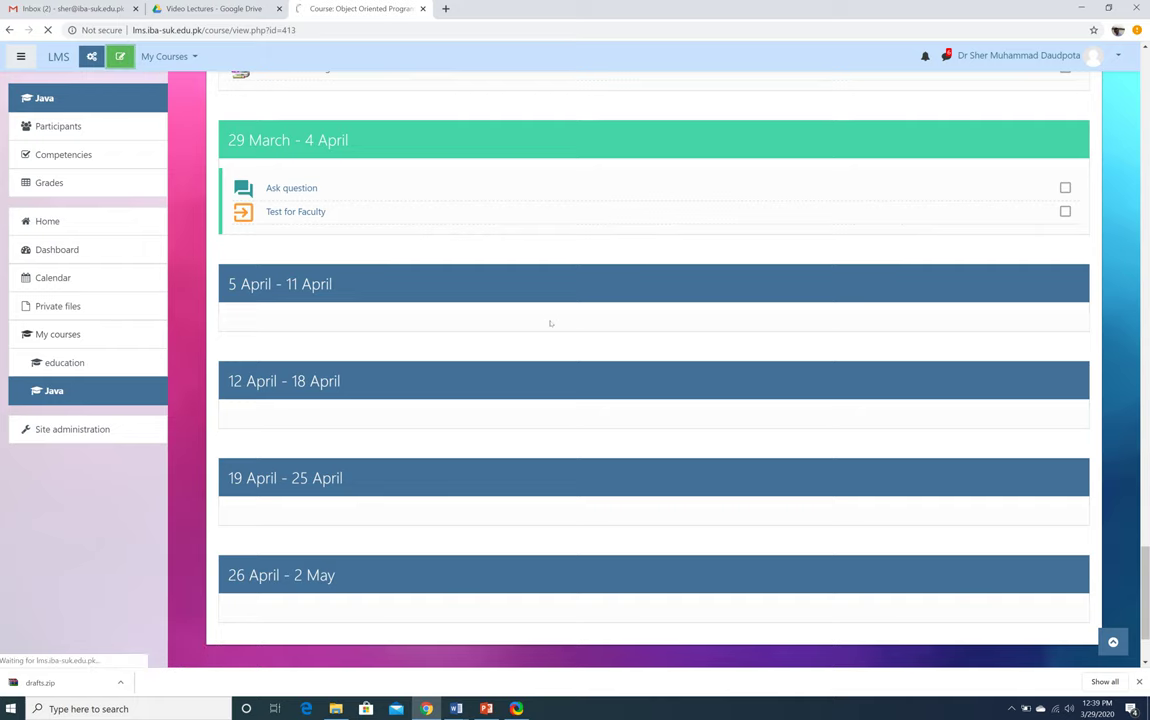
Delete the Test for Faculty feedback from the 29 March - 4 April week
{"action": "scroll", "coordinate": [551, 324], "scroll_direction": "down", "scroll_amount": 2}
{"action": "scroll", "coordinate": [552, 325], "scroll_direction": "up", "scroll_amount": 3}
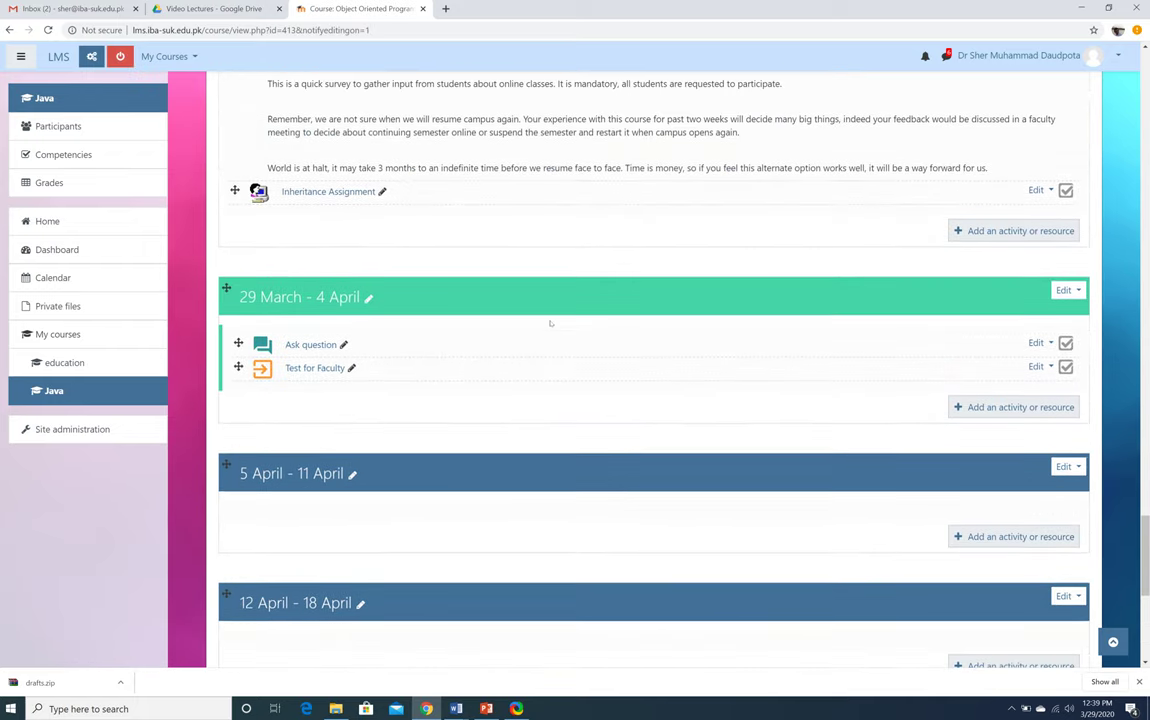
{"action": "left_click", "coordinate": [1040, 367]}
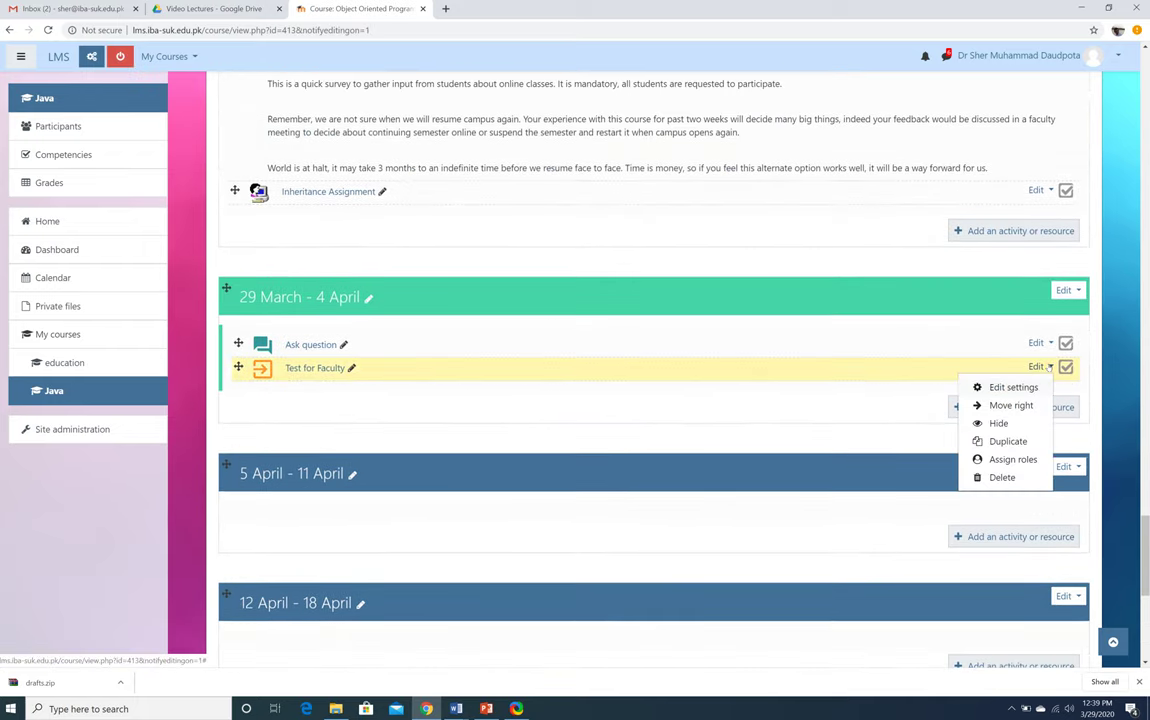
{"action": "left_click", "coordinate": [995, 479]}
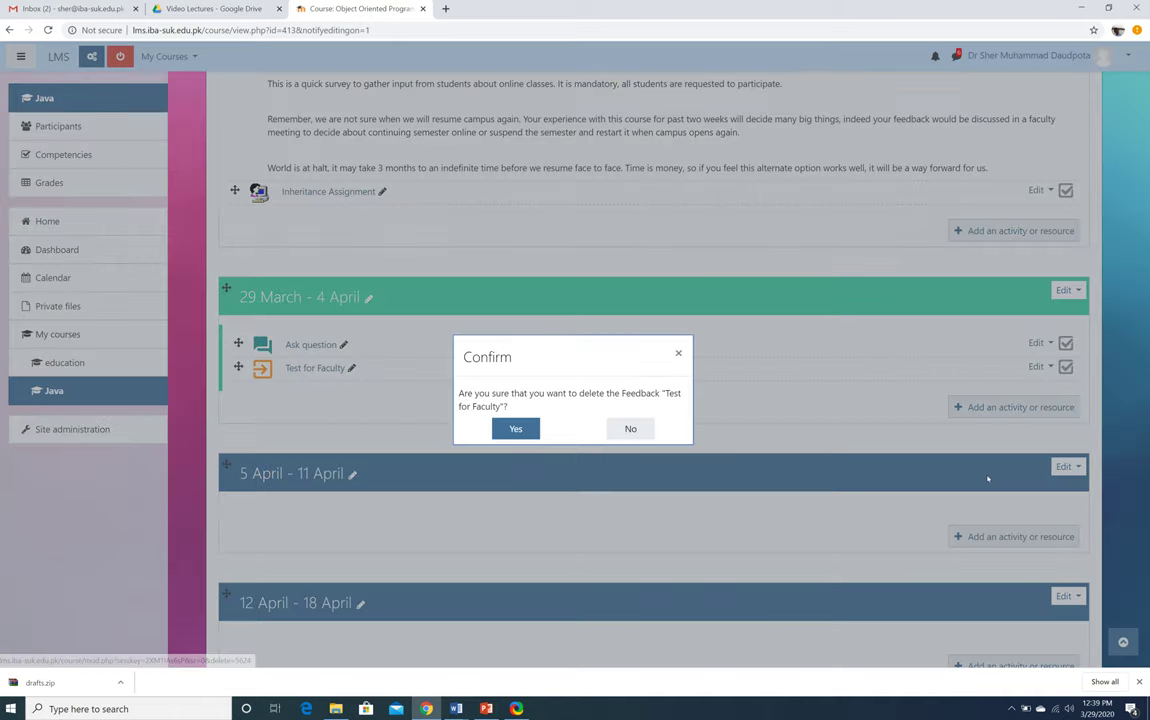
{"action": "left_click", "coordinate": [513, 429]}
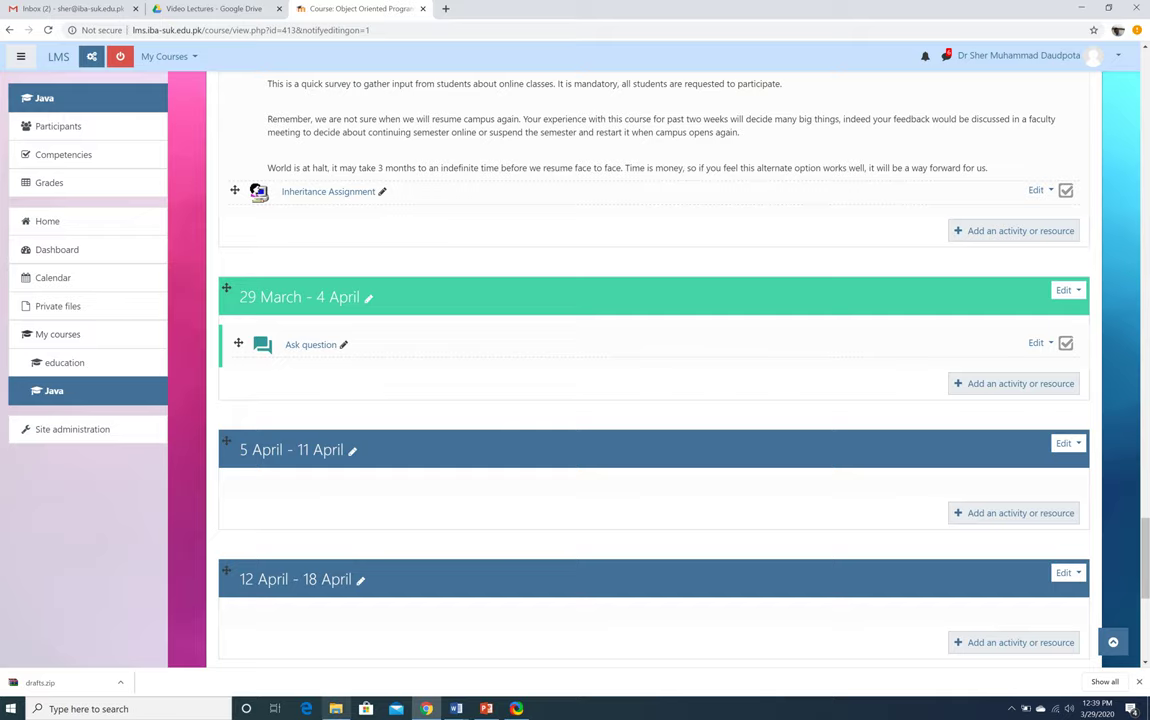
{"action": "left_click", "coordinate": [336, 708]}
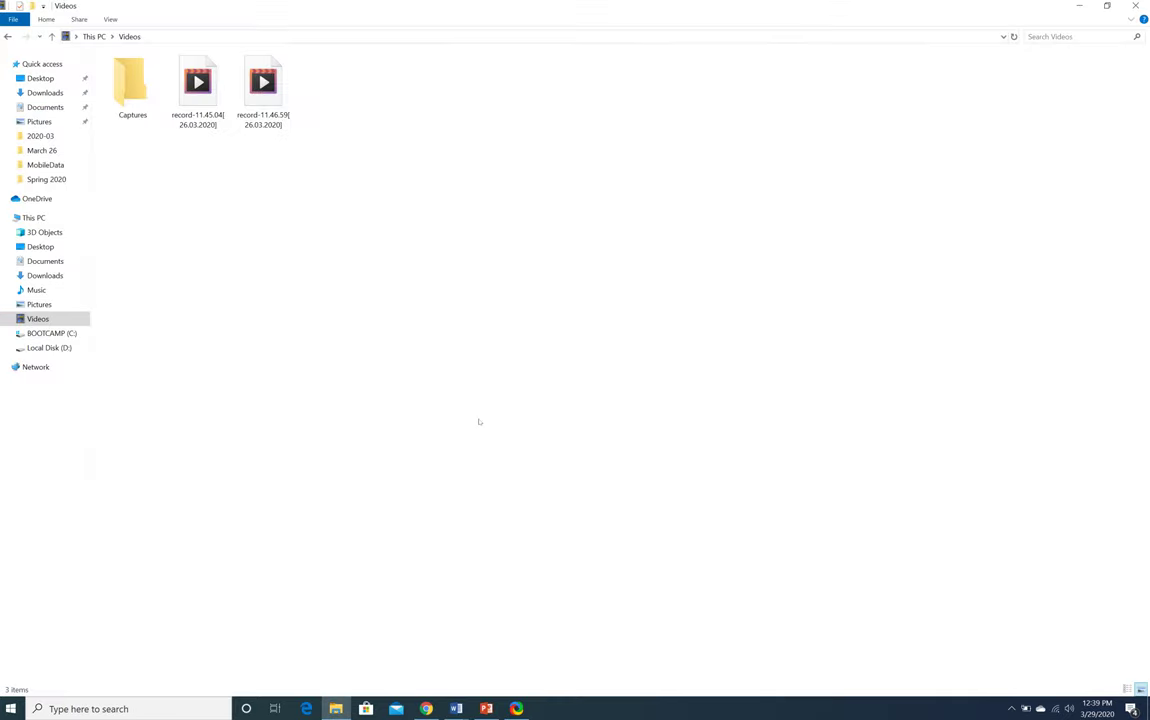
Show the contents of Local Disk (D:) in File Explorer
{"action": "left_click", "coordinate": [48, 347]}
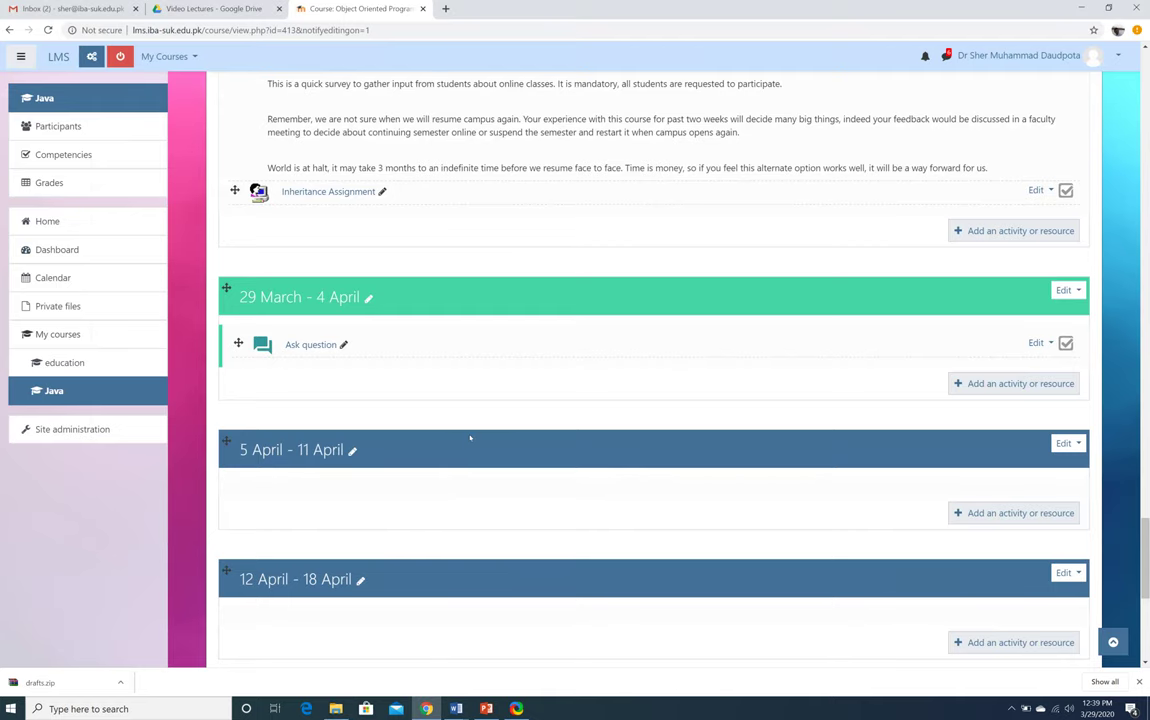
Download the course plan as Course Plan OOP.xlsx and show it in the Downloads folder
{"action": "scroll", "coordinate": [470, 437], "scroll_direction": "up", "scroll_amount": 12}
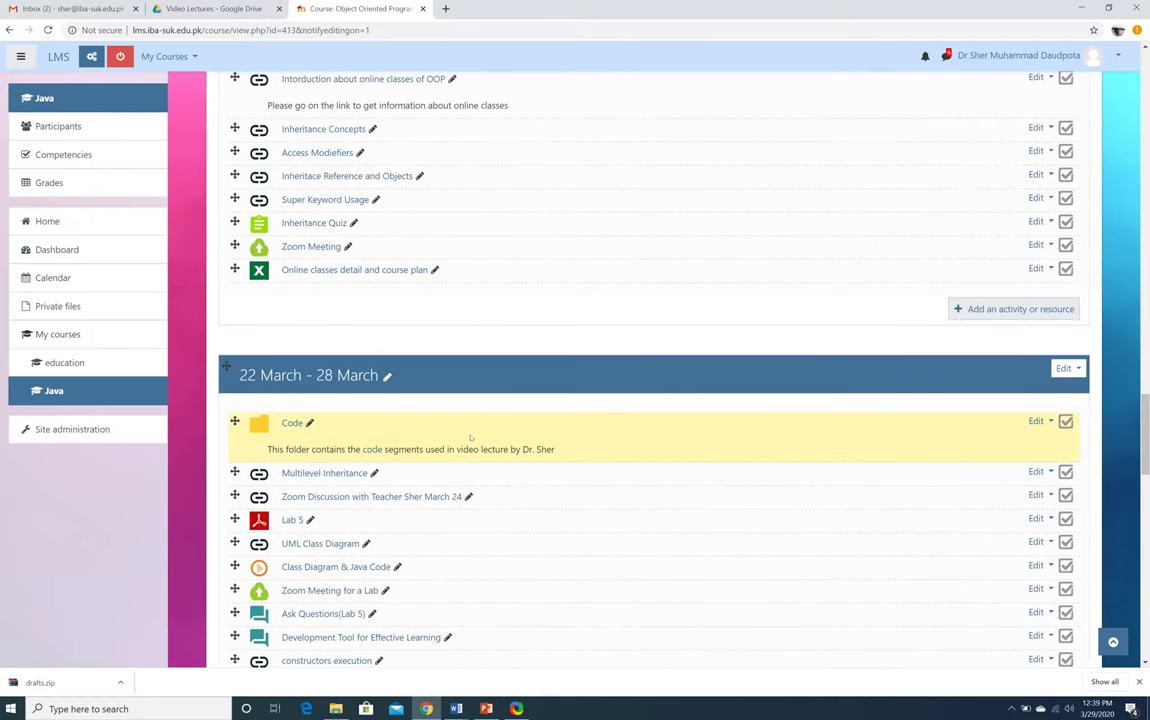
{"action": "scroll", "coordinate": [470, 437], "scroll_direction": "up", "scroll_amount": 5}
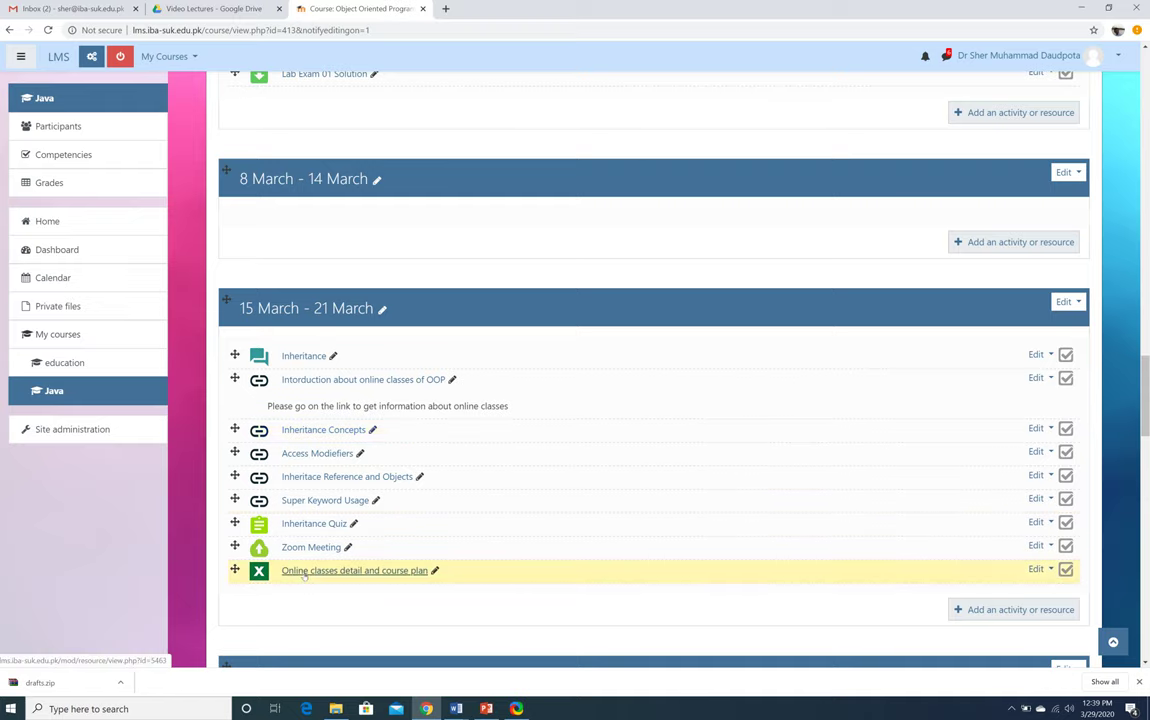
{"action": "left_click", "coordinate": [304, 571]}
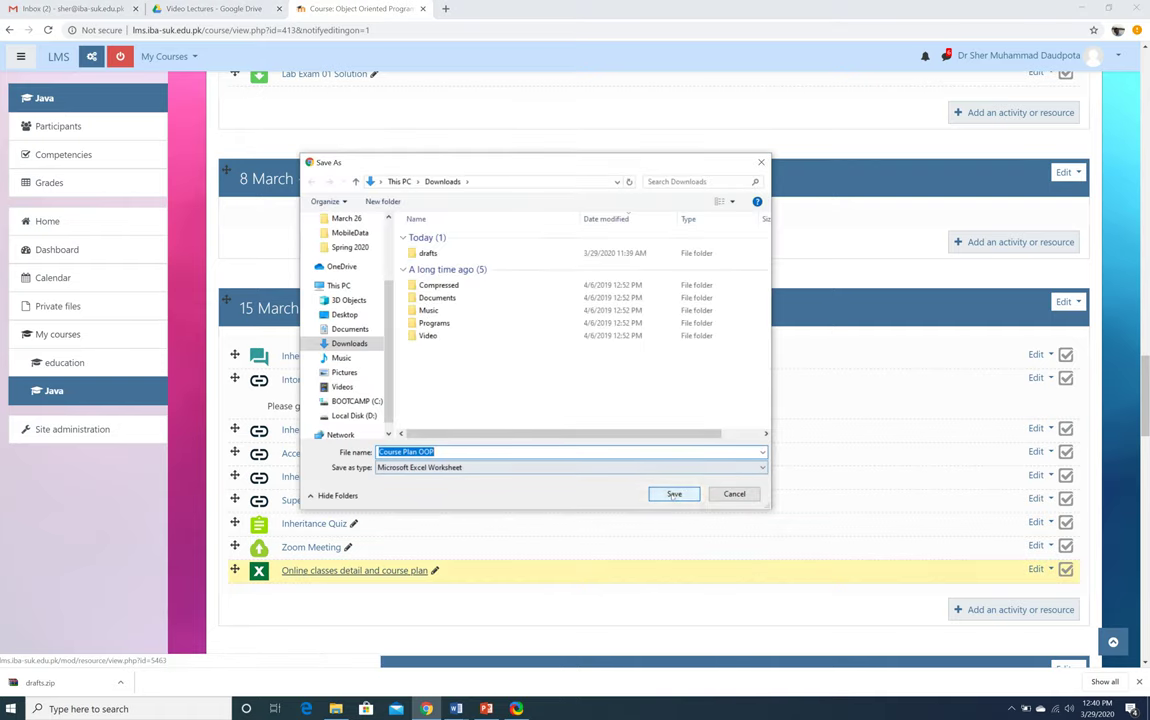
{"action": "key", "text": "Return"}
{"action": "left_click", "coordinate": [118, 682]}
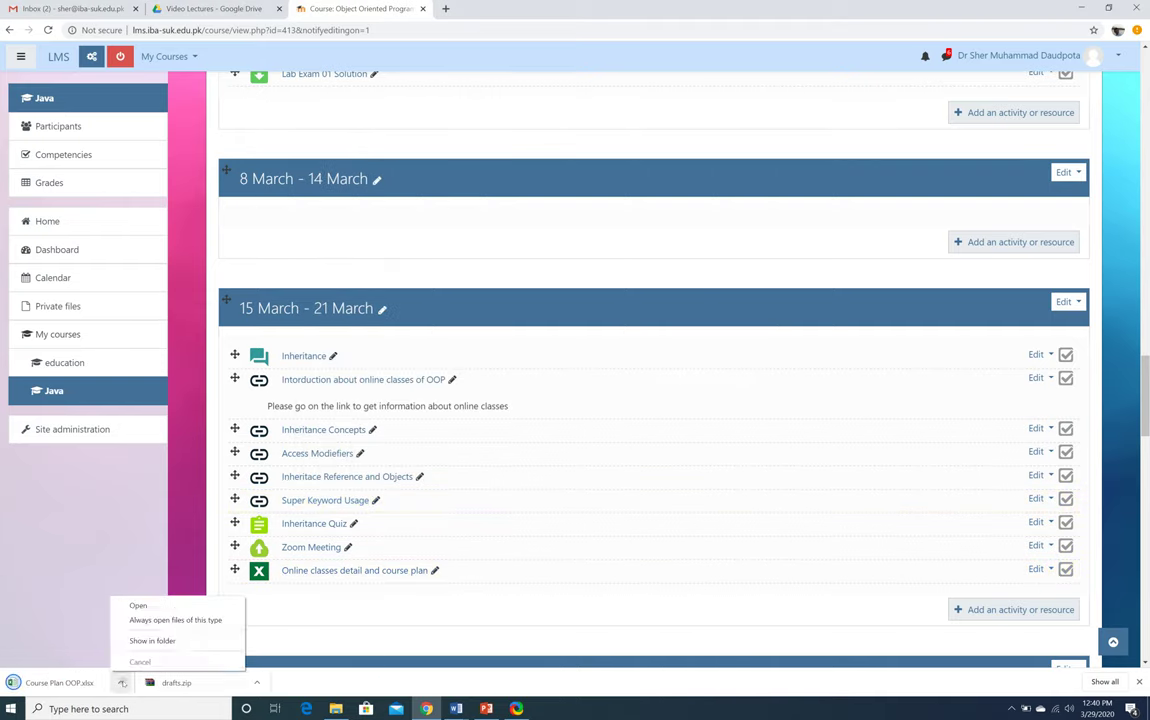
{"action": "left_click", "coordinate": [145, 640]}
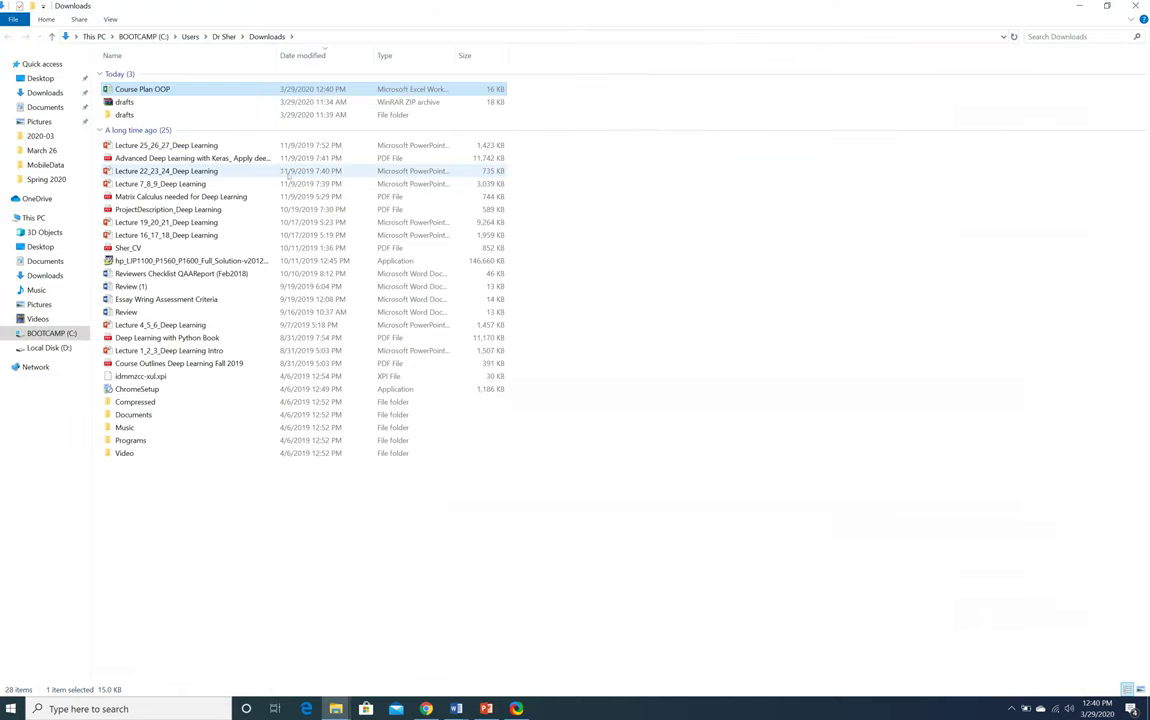
Open Course Plan OOP with editing enabled and highlight the theory marks in G4
{"action": "double_click", "coordinate": [146, 90]}
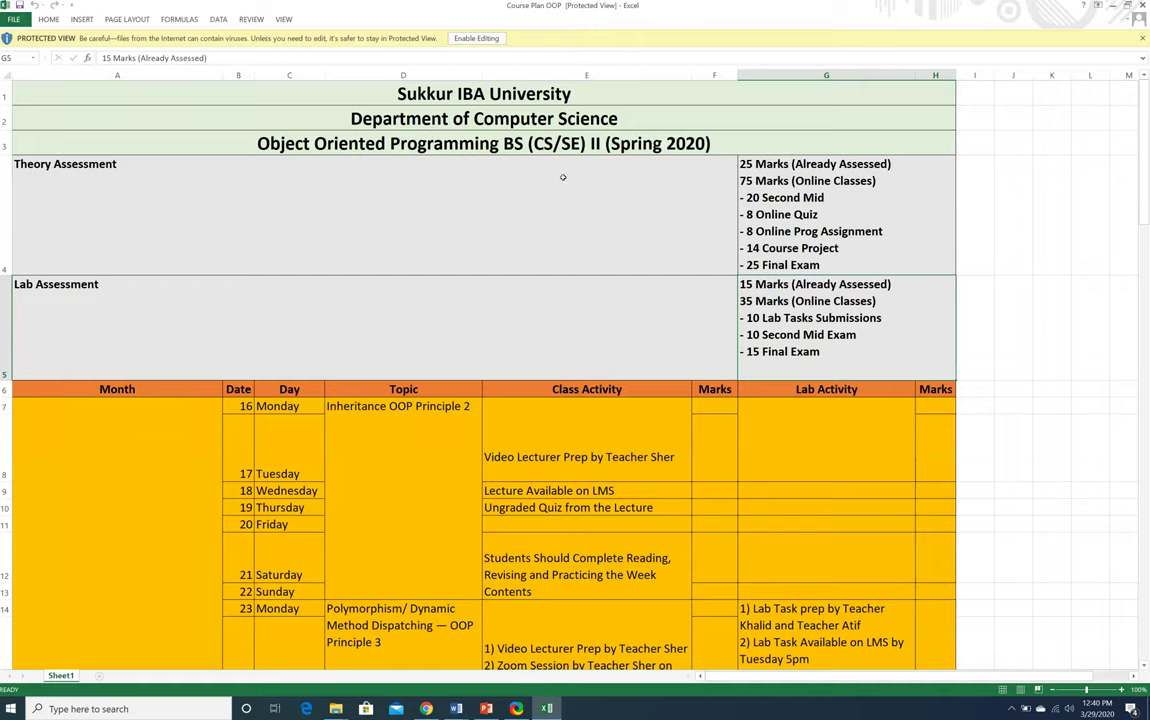
{"action": "left_click", "coordinate": [478, 37]}
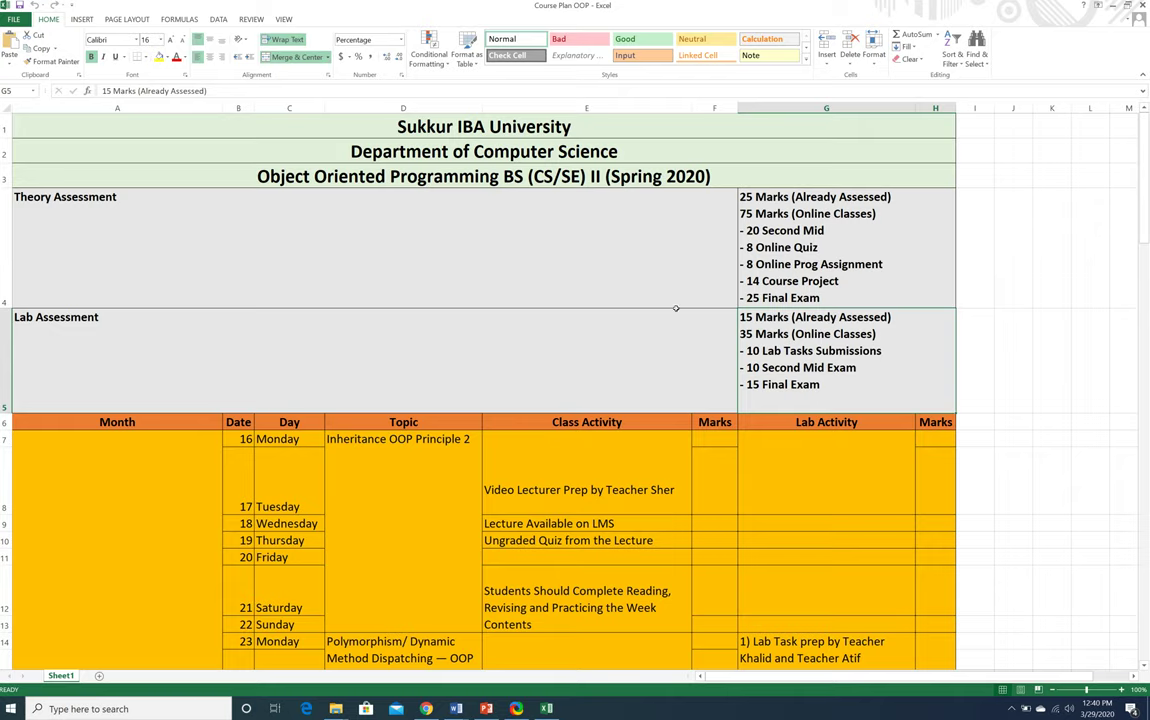
{"action": "double_click", "coordinate": [790, 197]}
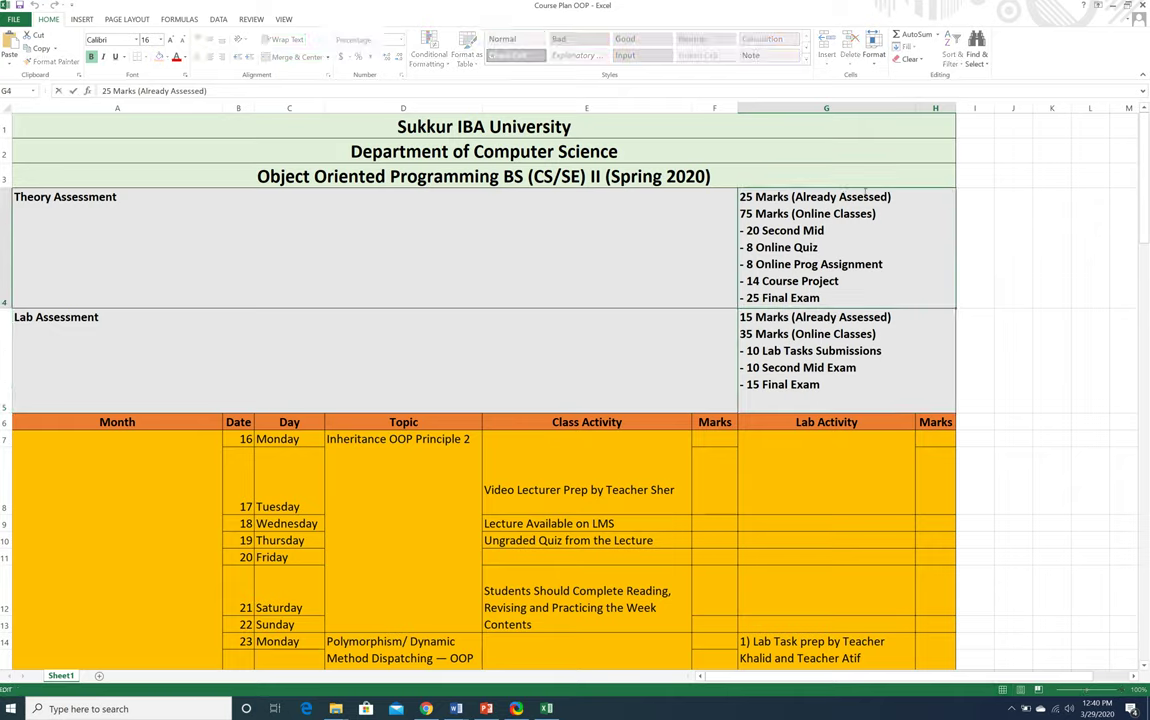
{"action": "left_click_drag", "start_coordinate": [890, 197], "coordinate": [732, 195]}
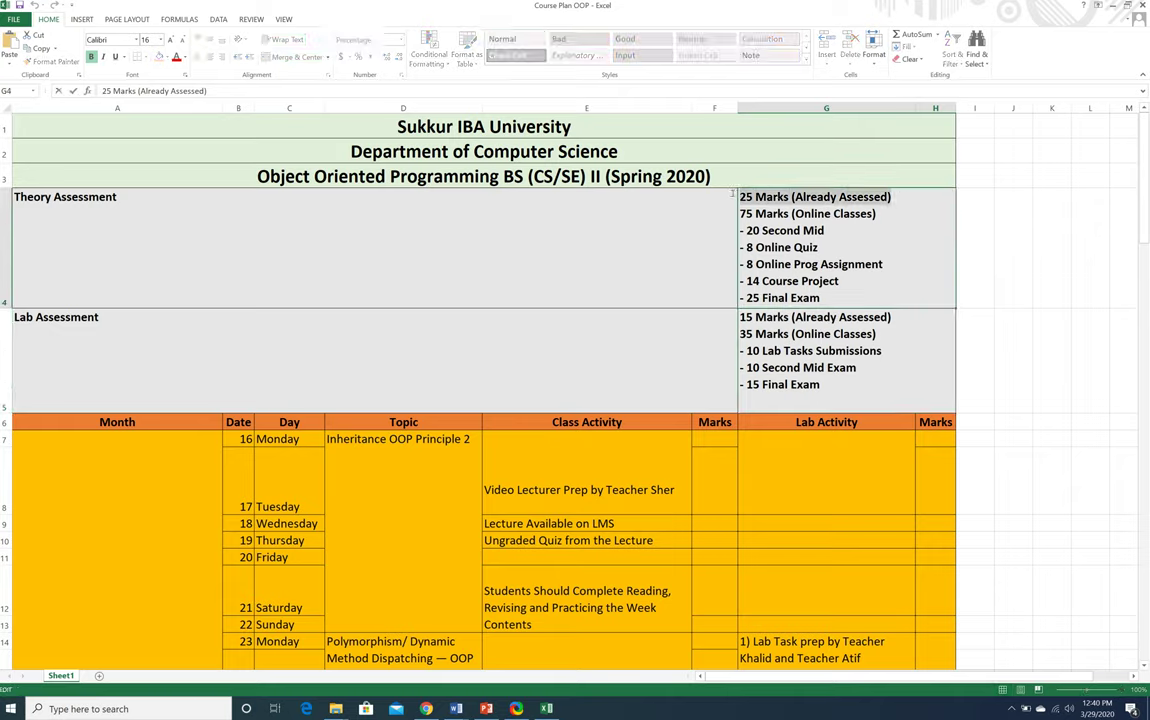
{"action": "left_click", "coordinate": [762, 214]}
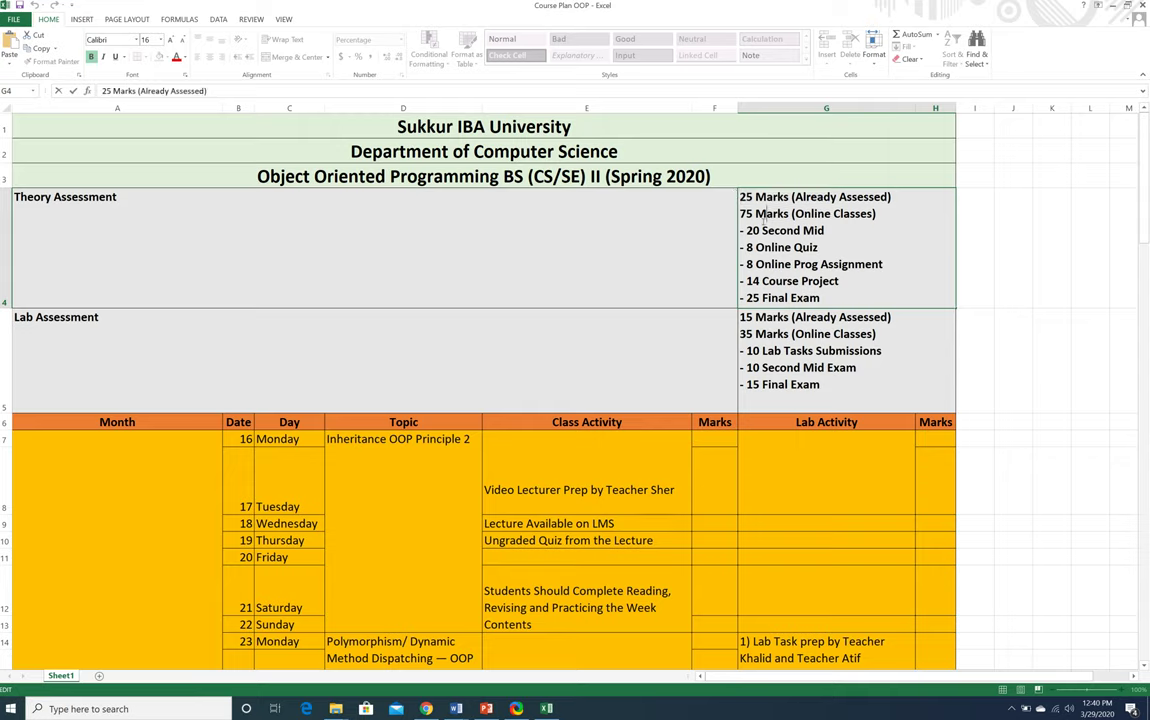
{"action": "left_click_drag", "start_coordinate": [740, 212], "coordinate": [746, 231]}
{"action": "left_click", "coordinate": [824, 230]}
{"action": "left_click", "coordinate": [786, 247]}
{"action": "scroll", "coordinate": [771, 298], "scroll_direction": "down", "scroll_amount": 8}
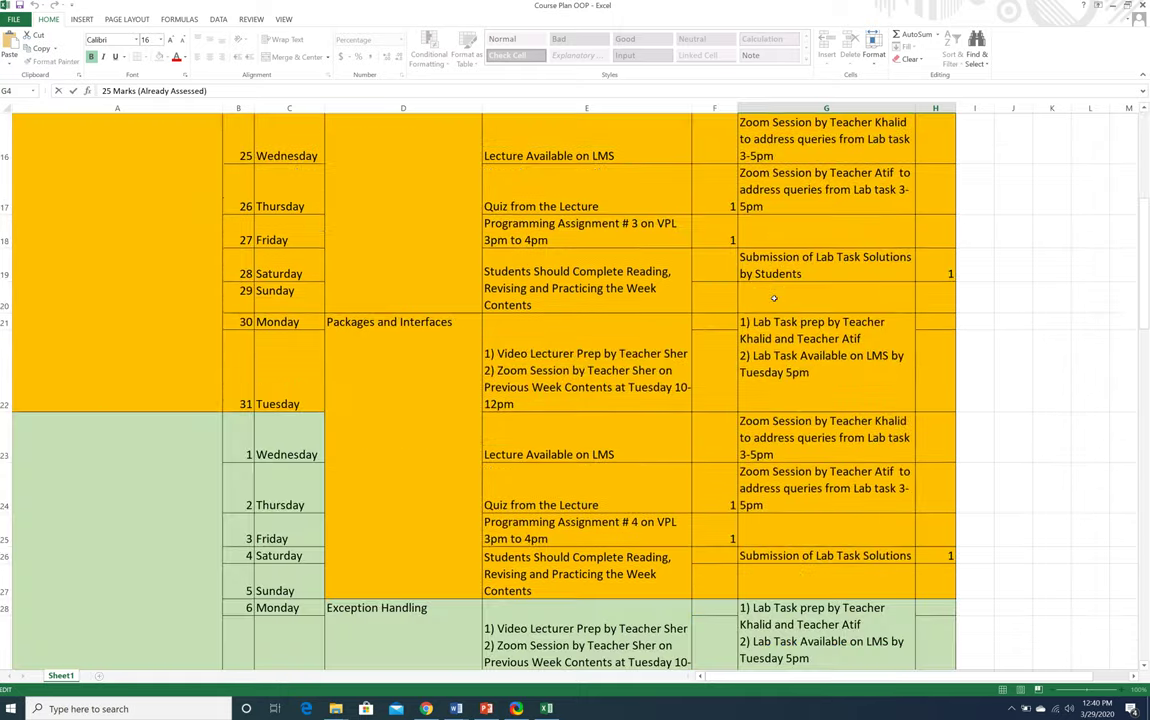
{"action": "scroll", "coordinate": [771, 297], "scroll_direction": "up", "scroll_amount": 8}
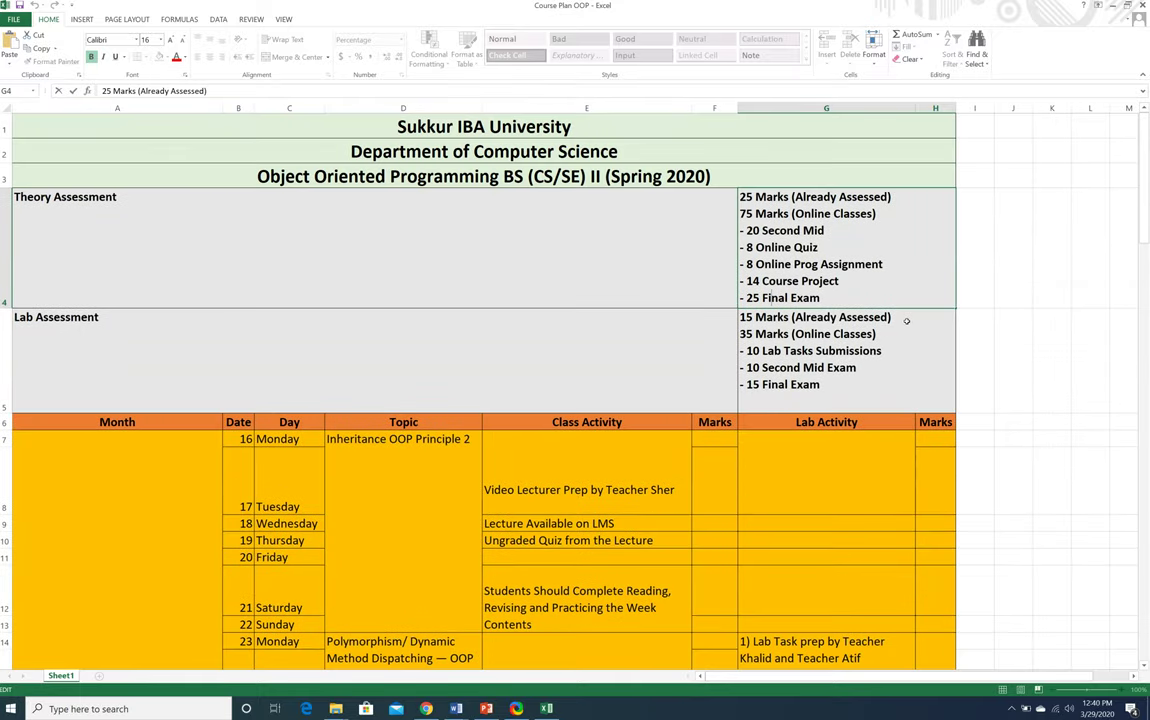
Highlight the 15 Marks (Already Assessed) lab line in G5 and scroll the schedule
{"action": "left_click", "coordinate": [898, 317]}
{"action": "double_click", "coordinate": [896, 317]}
{"action": "left_click_drag", "start_coordinate": [893, 317], "coordinate": [740, 317]}
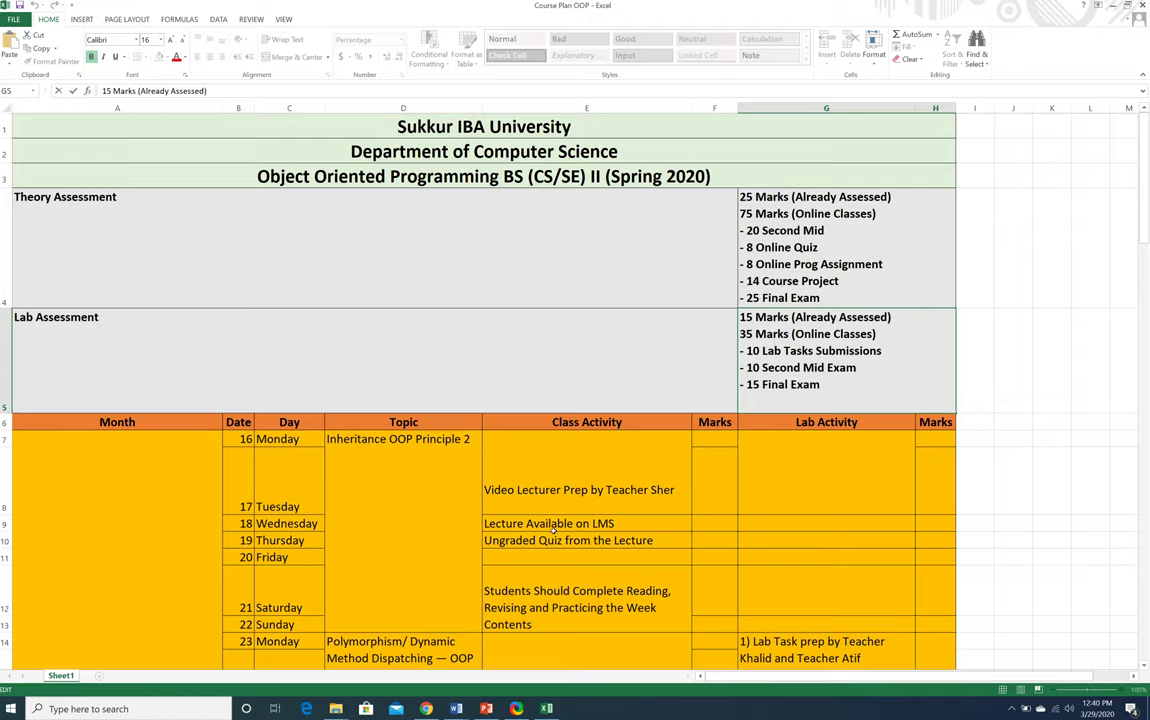
{"action": "scroll", "coordinate": [553, 533], "scroll_direction": "down", "scroll_amount": 1}
{"action": "scroll", "coordinate": [553, 533], "scroll_direction": "down", "scroll_amount": 3}
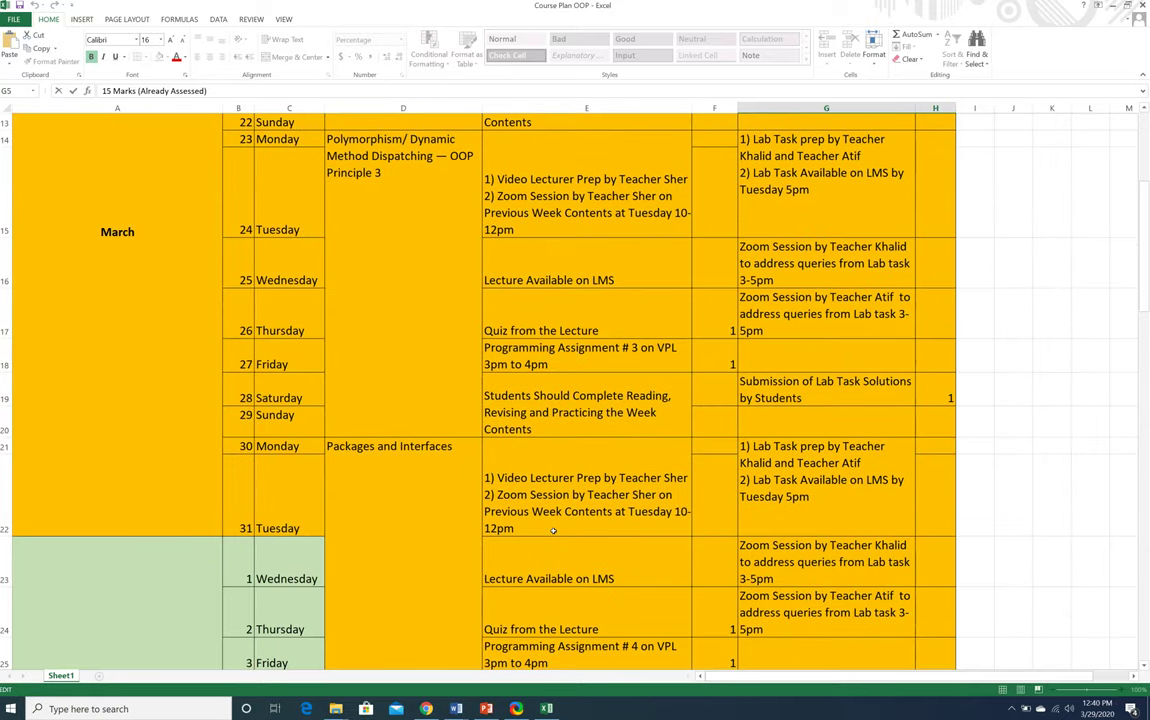
{"action": "scroll", "coordinate": [553, 531], "scroll_direction": "up", "scroll_amount": 4}
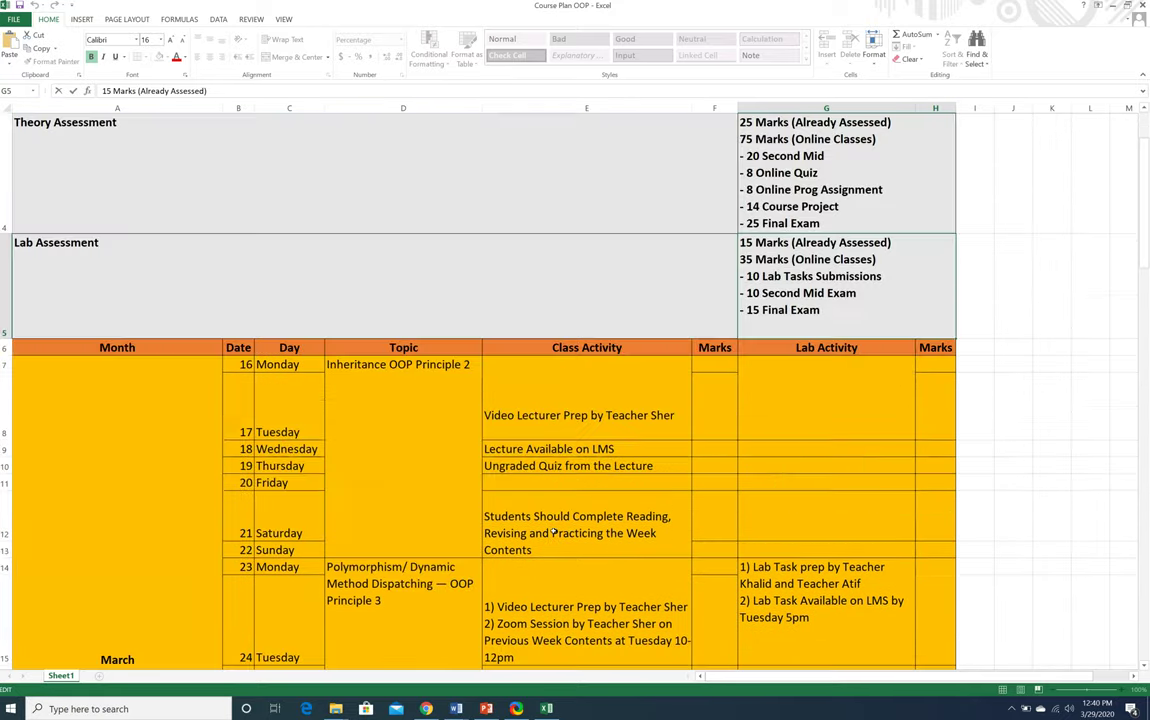
{"action": "scroll", "coordinate": [553, 533], "scroll_direction": "down", "scroll_amount": 2}
{"action": "scroll", "coordinate": [553, 533], "scroll_direction": "down", "scroll_amount": 8}
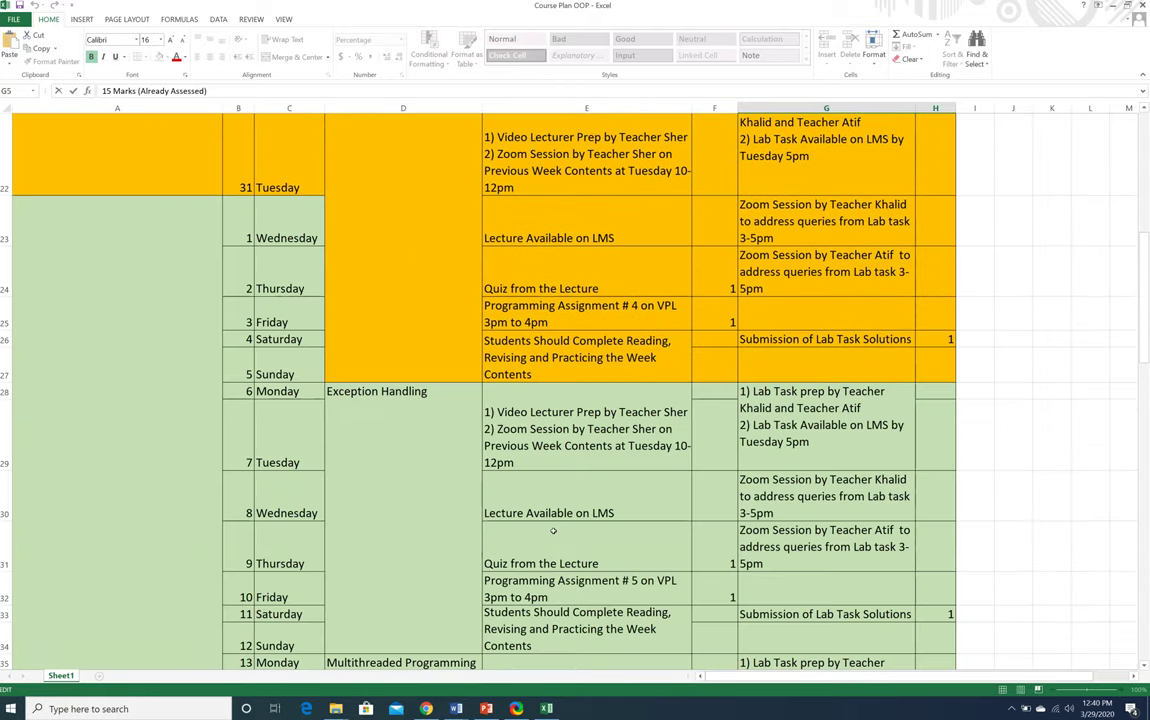
{"action": "scroll", "coordinate": [553, 527], "scroll_direction": "down", "scroll_amount": 15}
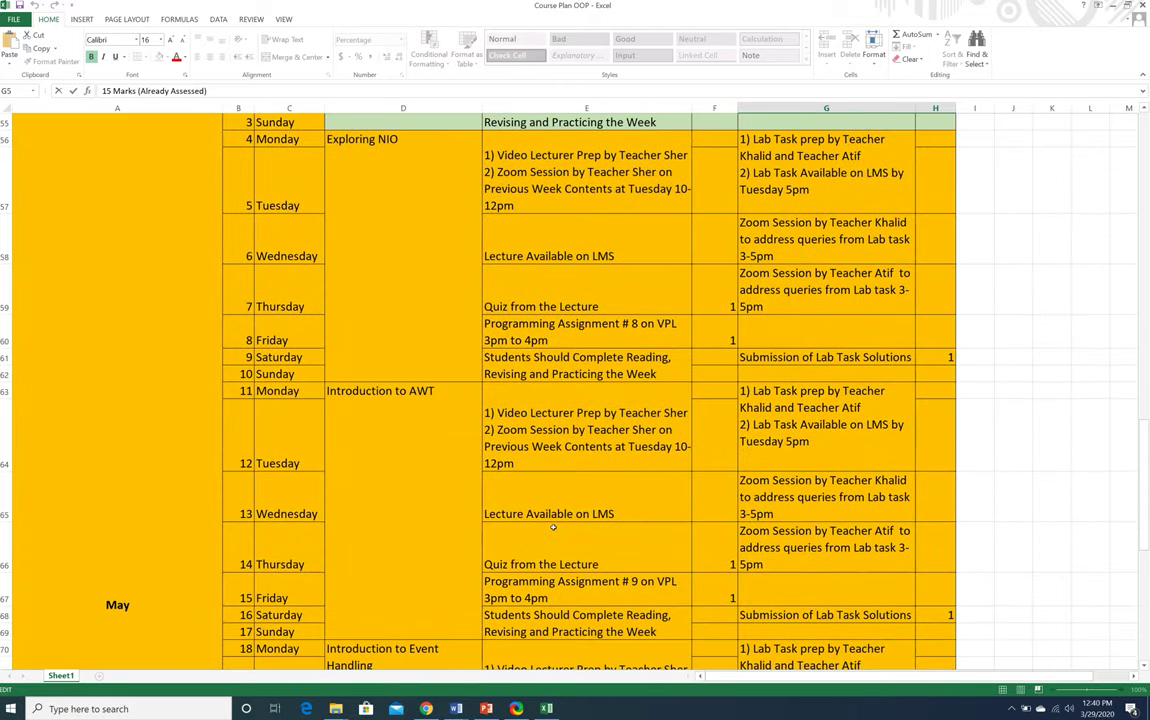
{"action": "scroll", "coordinate": [553, 527], "scroll_direction": "up", "scroll_amount": 2}
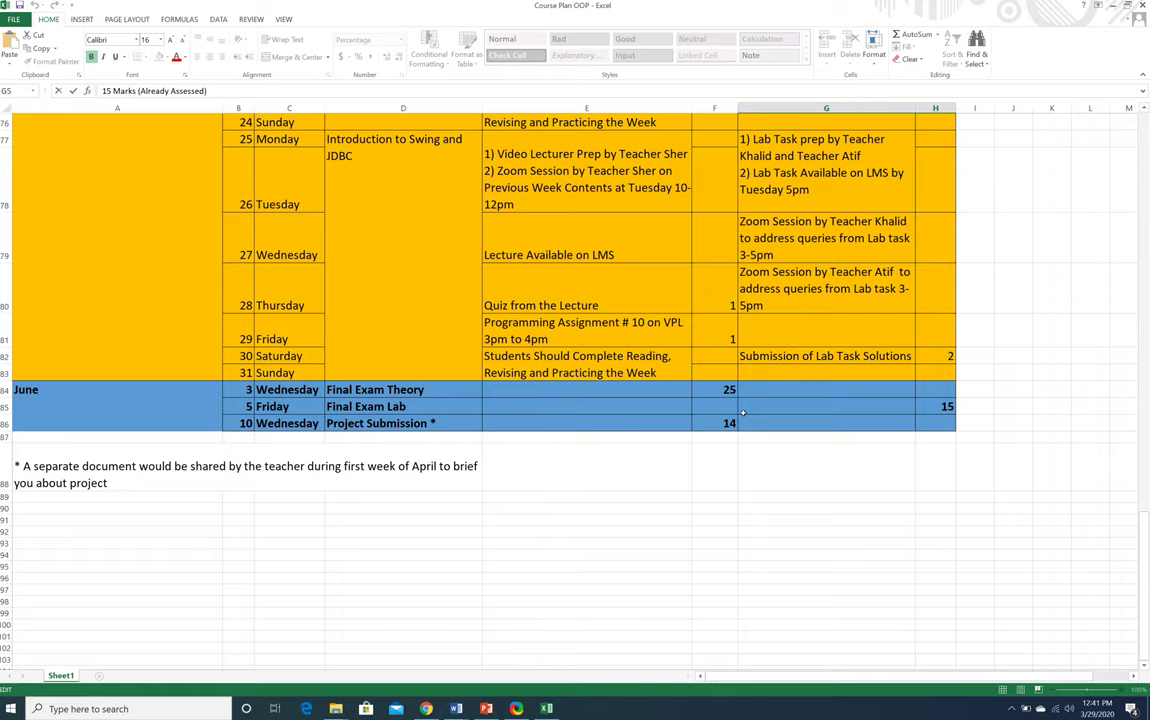
Point out the Packages and Interfaces topic in the Spring 2020 weekly plan
{"action": "scroll", "coordinate": [650, 440], "scroll_direction": "up", "scroll_amount": 17}
{"action": "scroll", "coordinate": [722, 431], "scroll_direction": "up", "scroll_amount": 8}
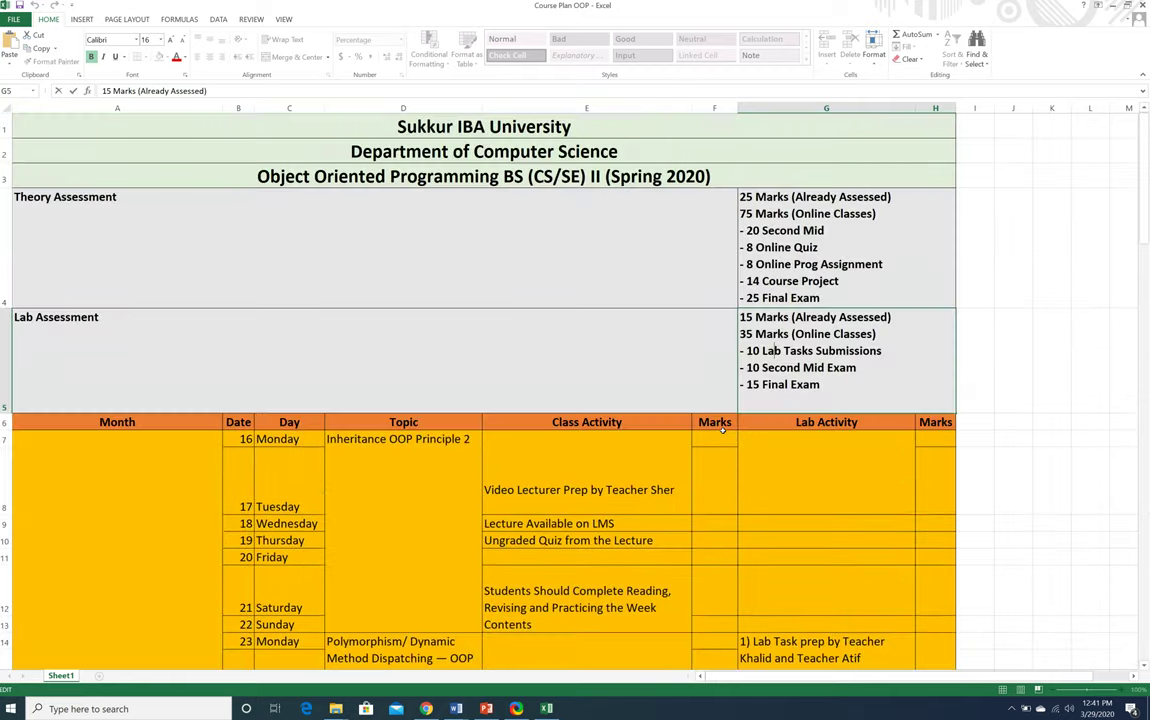
{"action": "scroll", "coordinate": [722, 431], "scroll_direction": "down", "scroll_amount": 4}
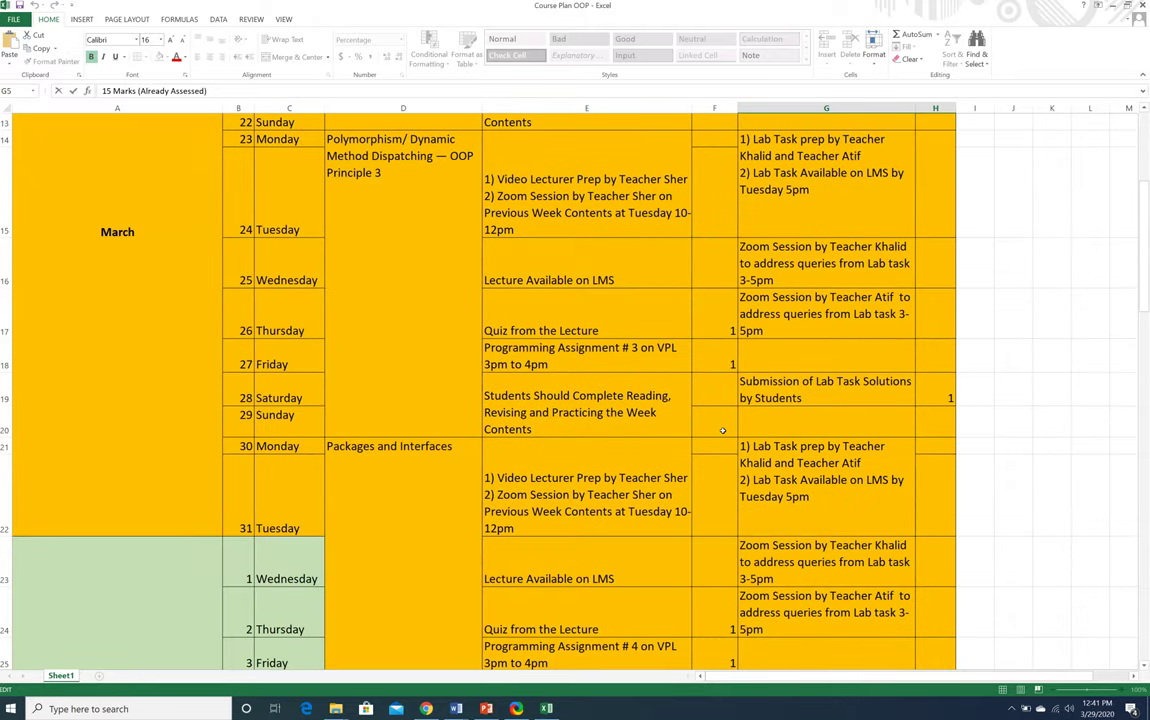
{"action": "left_click", "coordinate": [357, 514]}
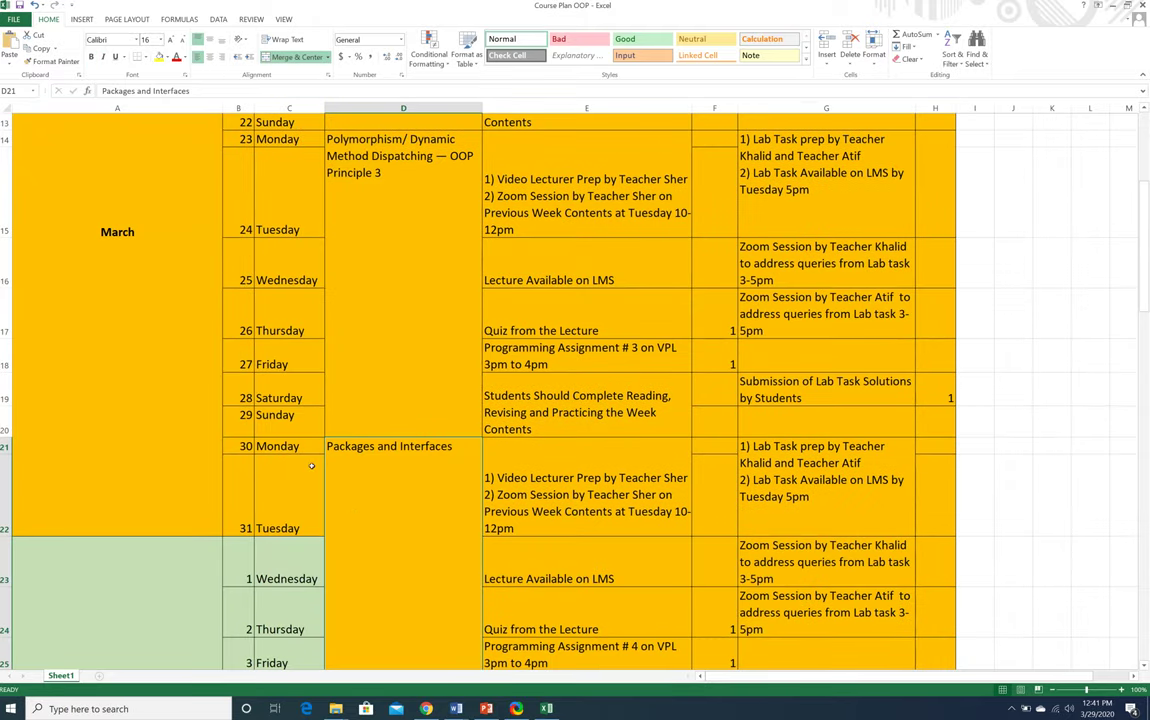
{"action": "scroll", "coordinate": [316, 470], "scroll_direction": "down", "scroll_amount": 1}
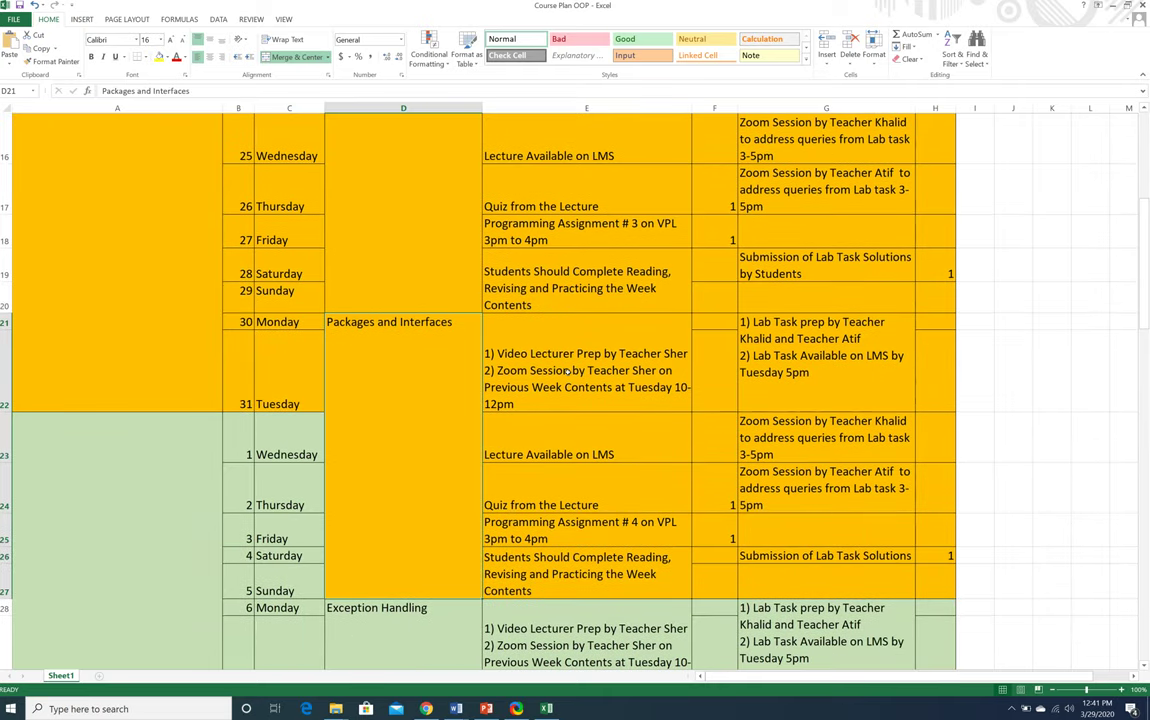
{"action": "scroll", "coordinate": [567, 372], "scroll_direction": "up", "scroll_amount": 5}
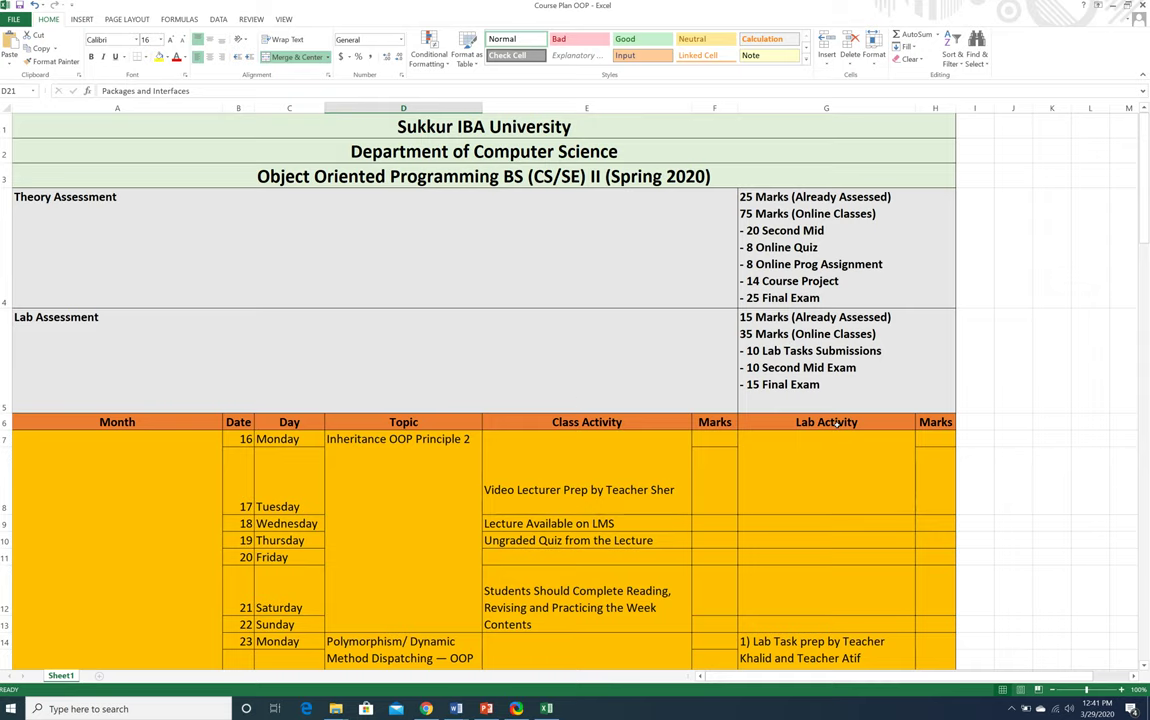
{"action": "scroll", "coordinate": [836, 423], "scroll_direction": "down", "scroll_amount": 4}
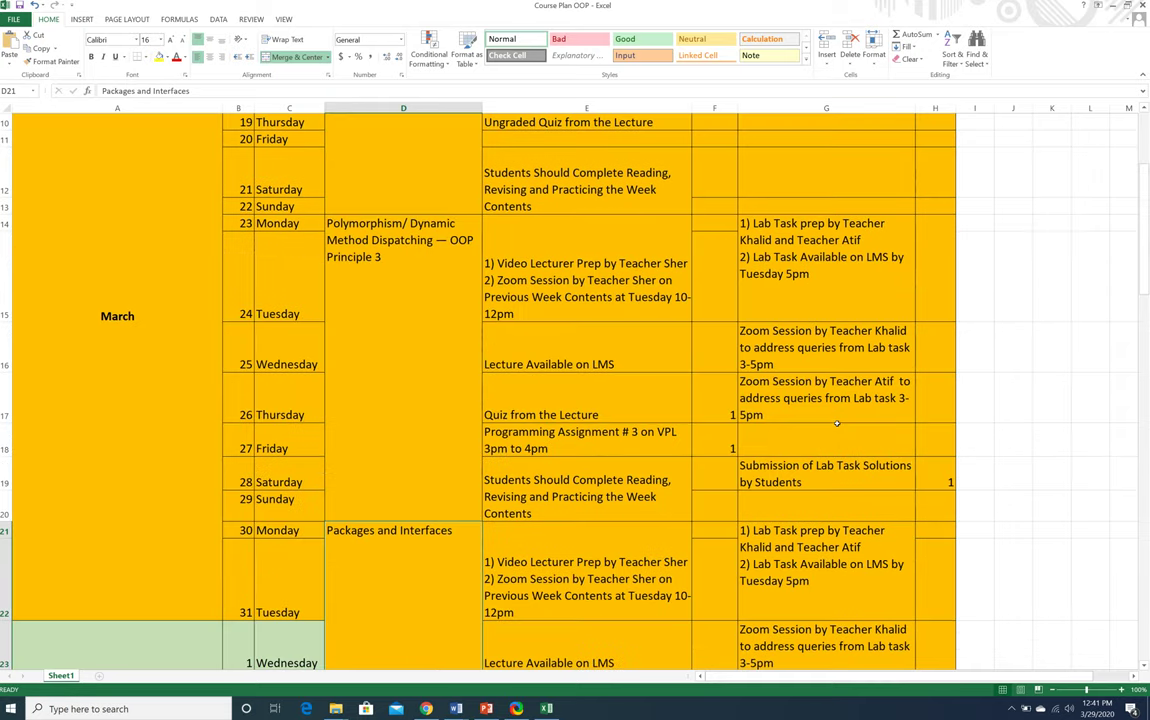
{"action": "scroll", "coordinate": [836, 423], "scroll_direction": "down", "scroll_amount": 3}
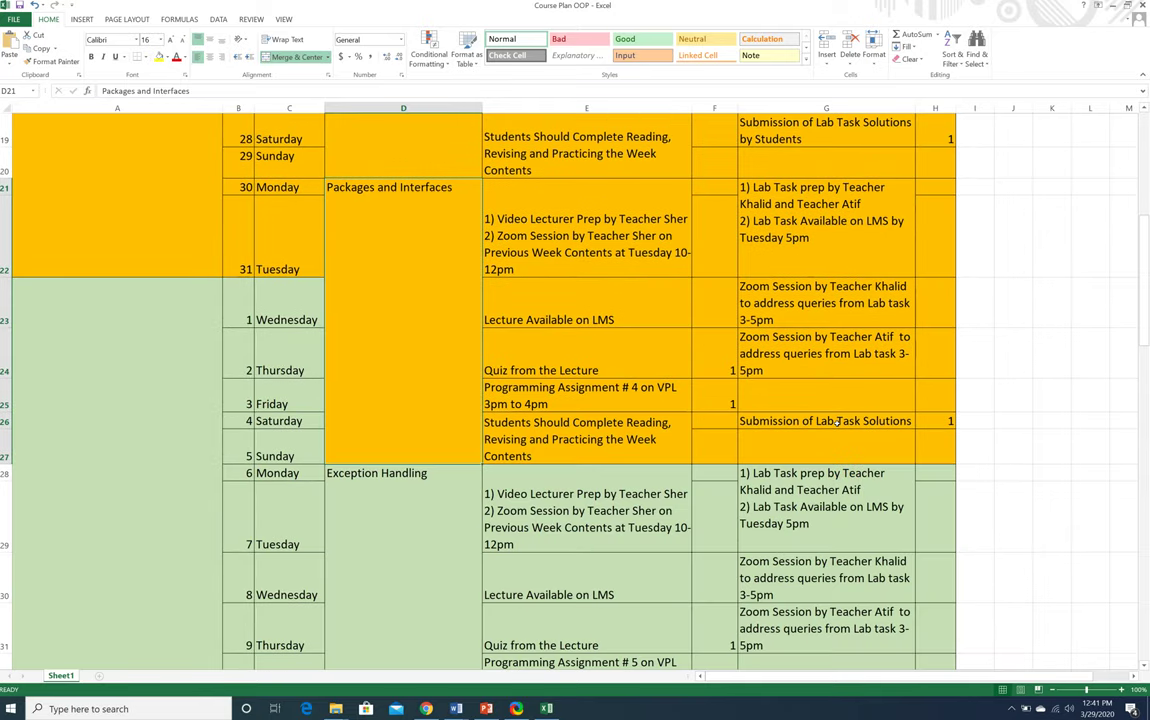
{"action": "left_click", "coordinate": [529, 219]}
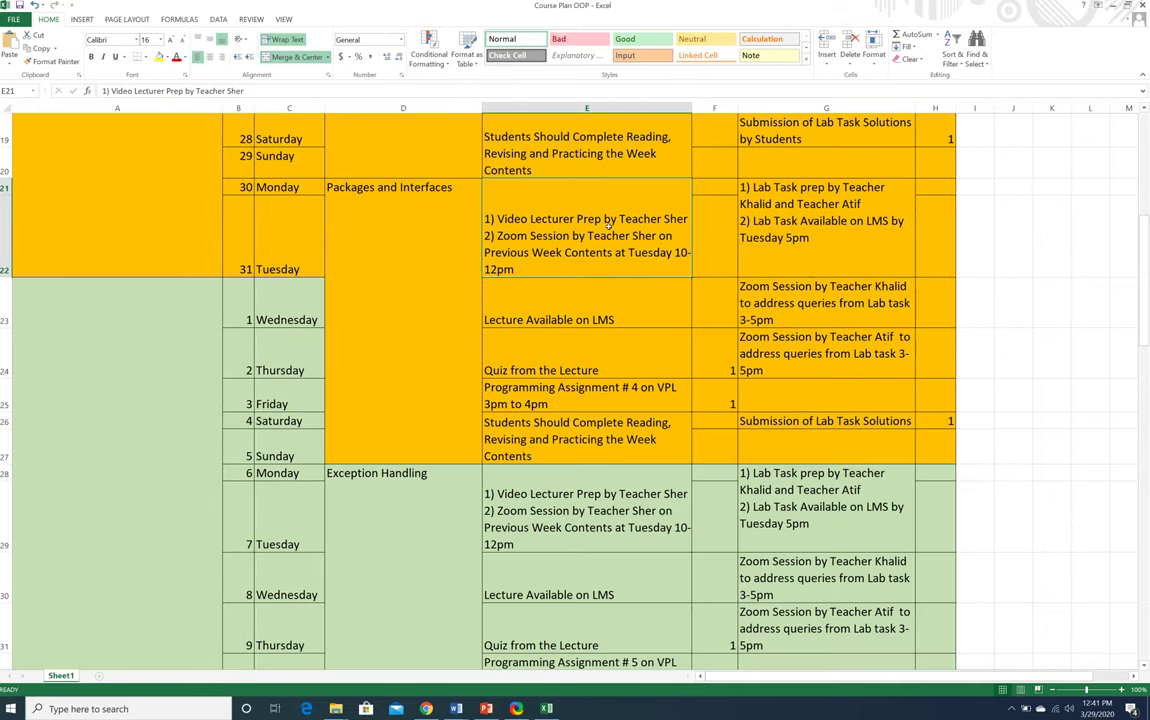
{"action": "double_click", "coordinate": [528, 236]}
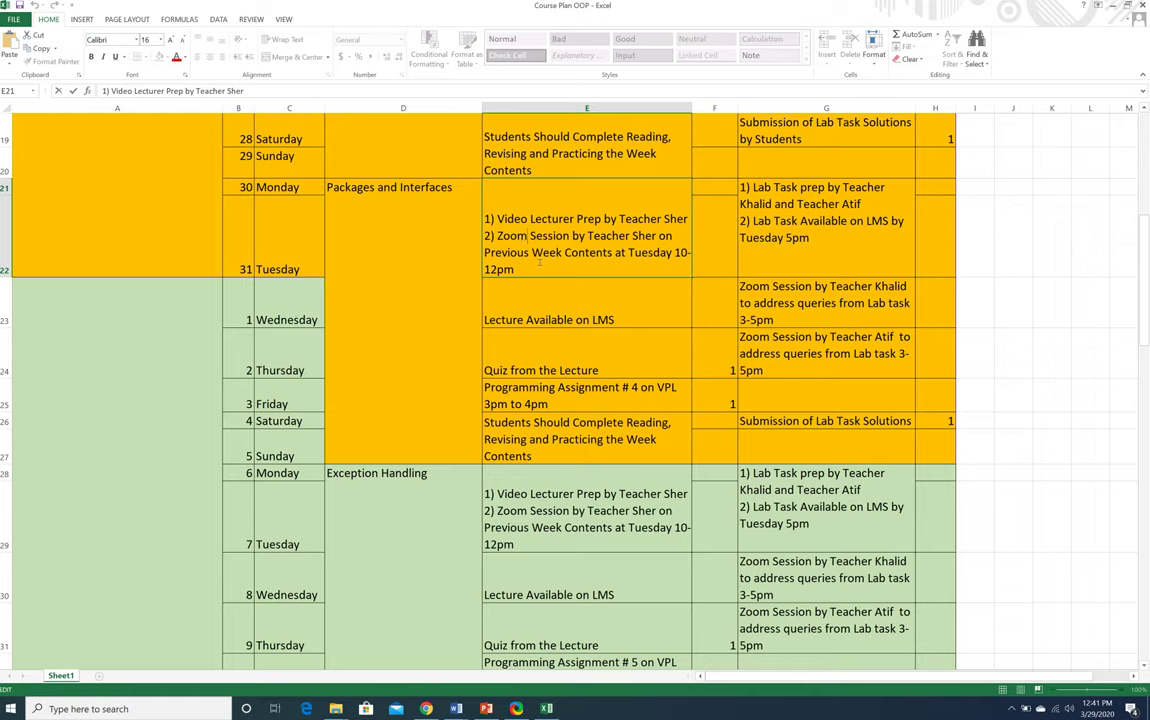
{"action": "left_click", "coordinate": [530, 319]}
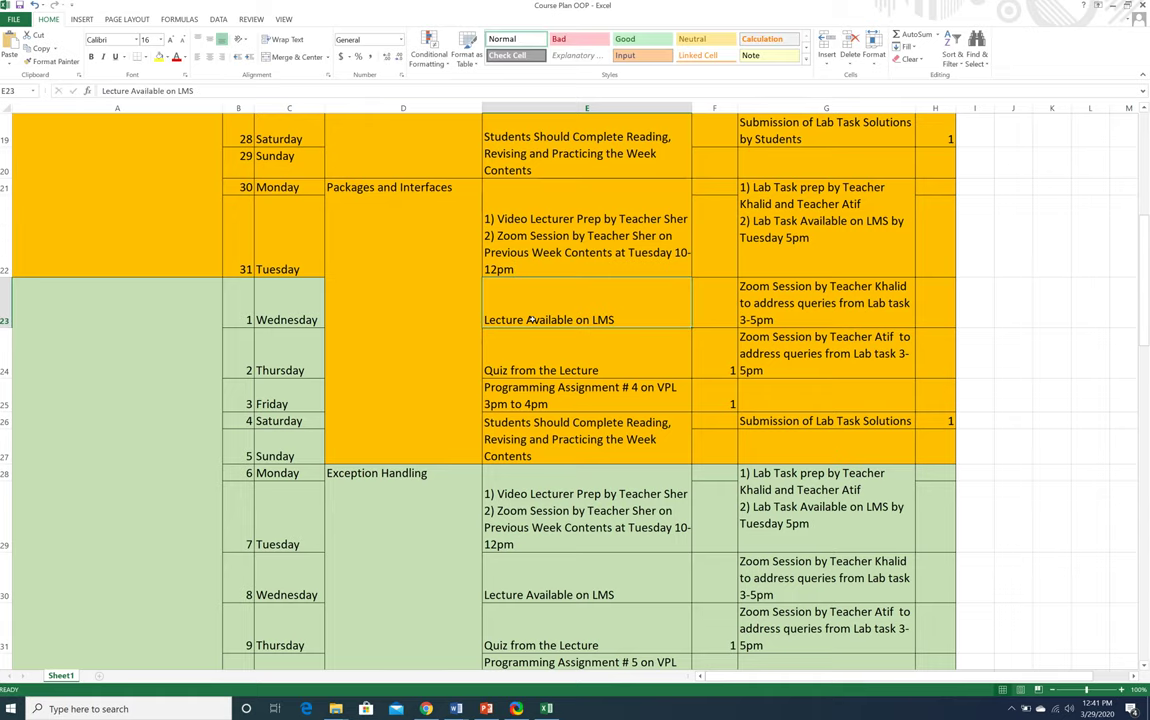
{"action": "left_click", "coordinate": [543, 371]}
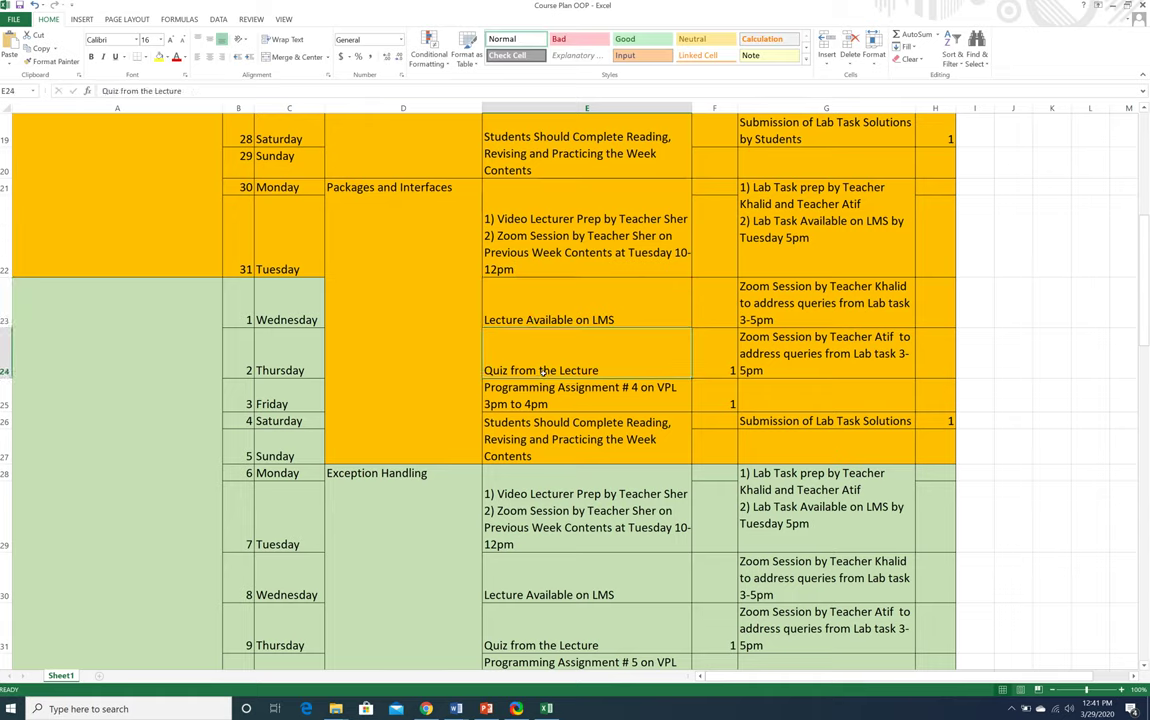
{"action": "left_click", "coordinate": [716, 361]}
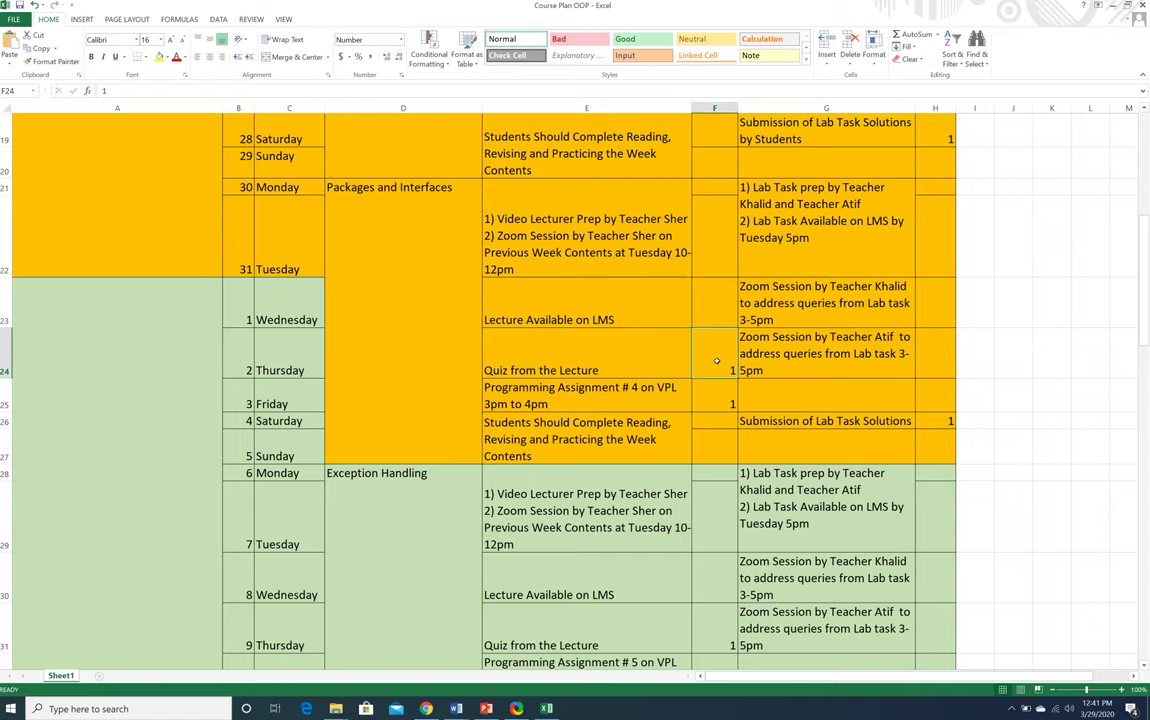
{"action": "left_click", "coordinate": [632, 360]}
{"action": "scroll", "coordinate": [632, 360], "scroll_direction": "up", "scroll_amount": 6}
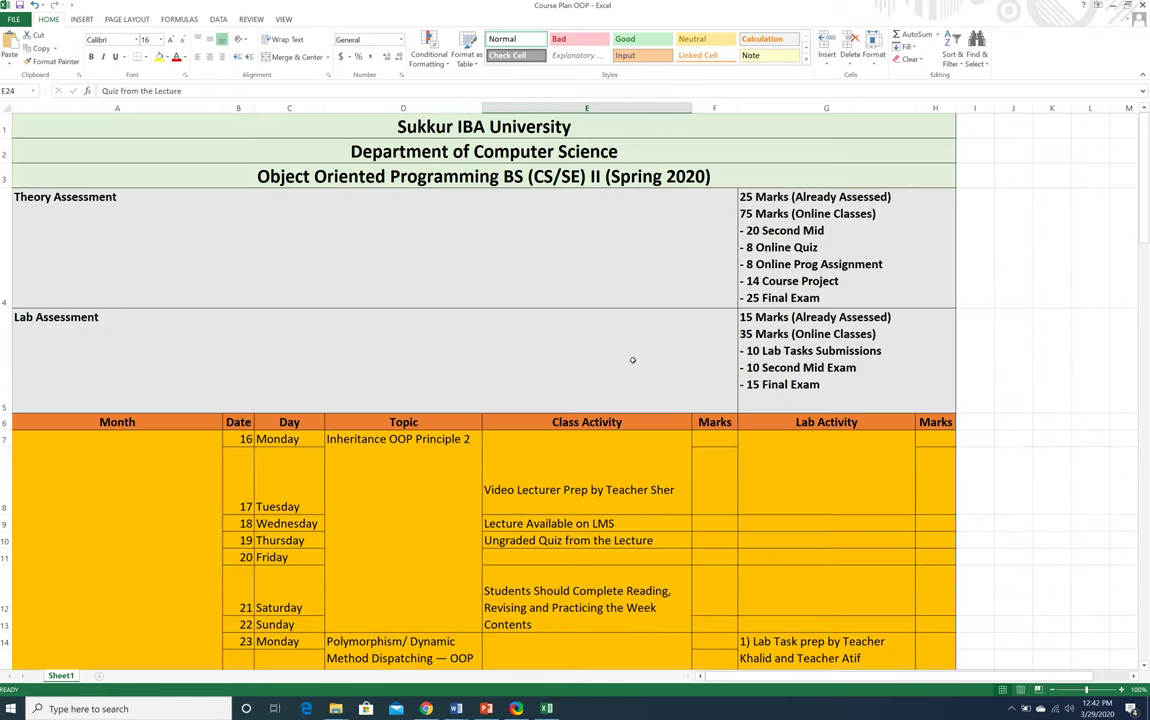
{"action": "scroll", "coordinate": [792, 247], "scroll_direction": "down", "scroll_amount": 12}
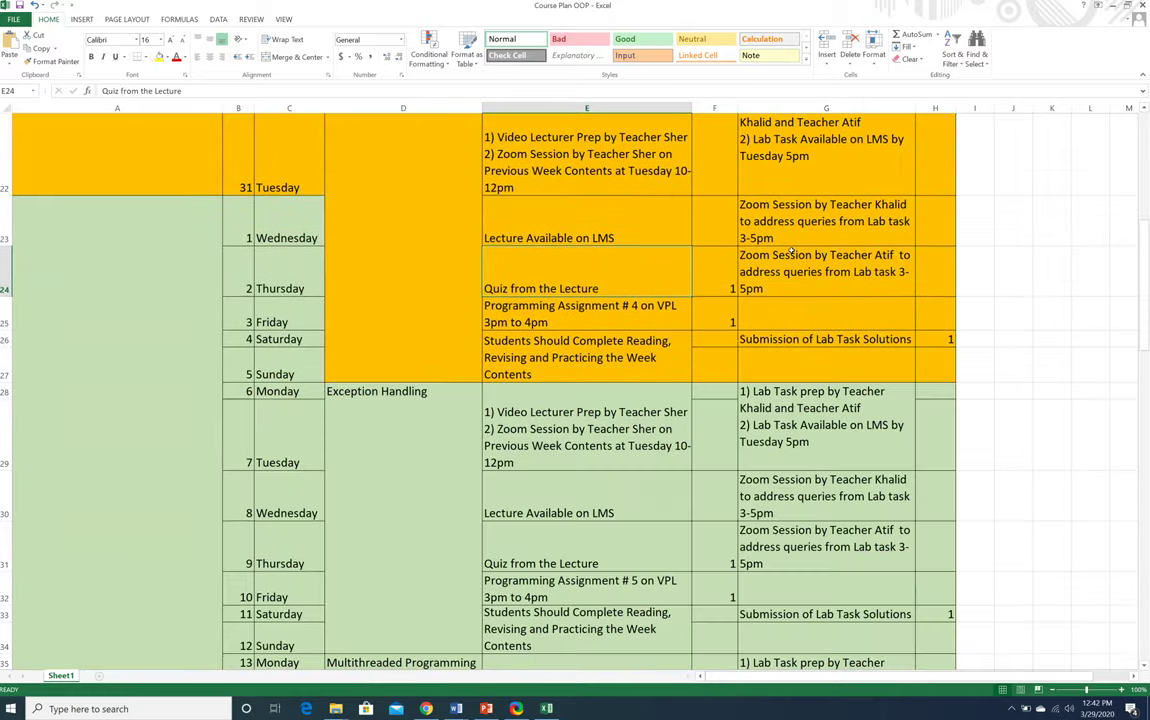
{"action": "scroll", "coordinate": [792, 249], "scroll_direction": "up", "scroll_amount": 1}
{"action": "scroll", "coordinate": [792, 249], "scroll_direction": "up", "scroll_amount": 10}
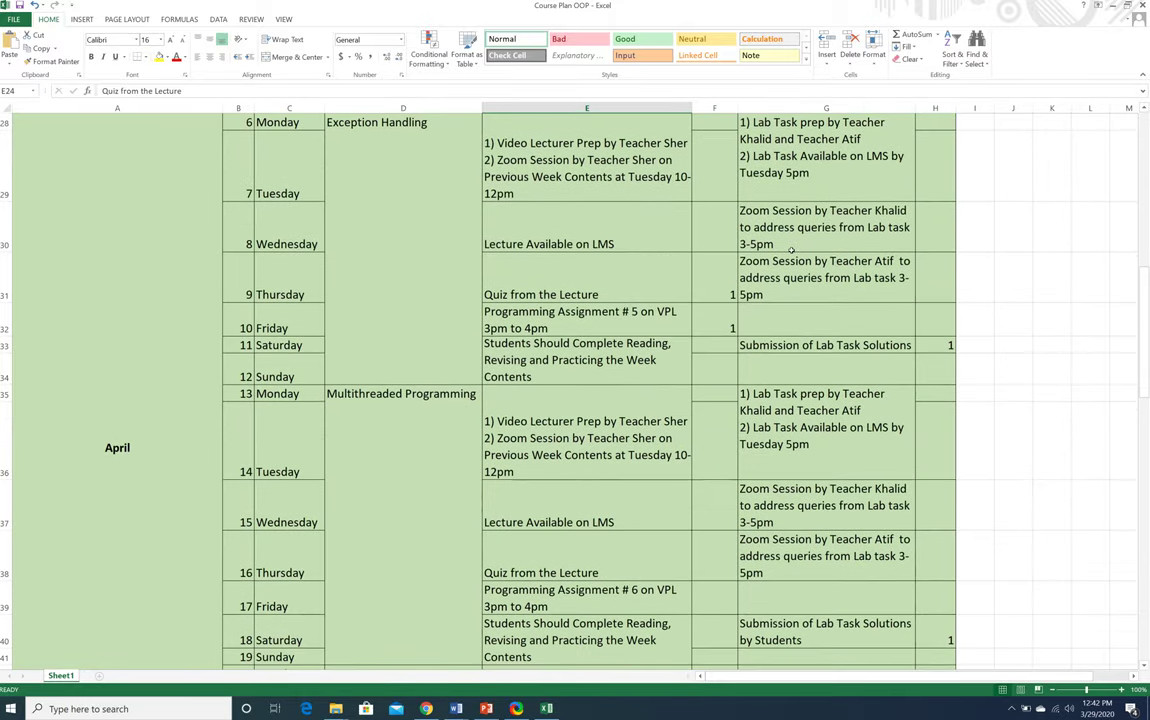
{"action": "scroll", "coordinate": [792, 247], "scroll_direction": "down", "scroll_amount": 3}
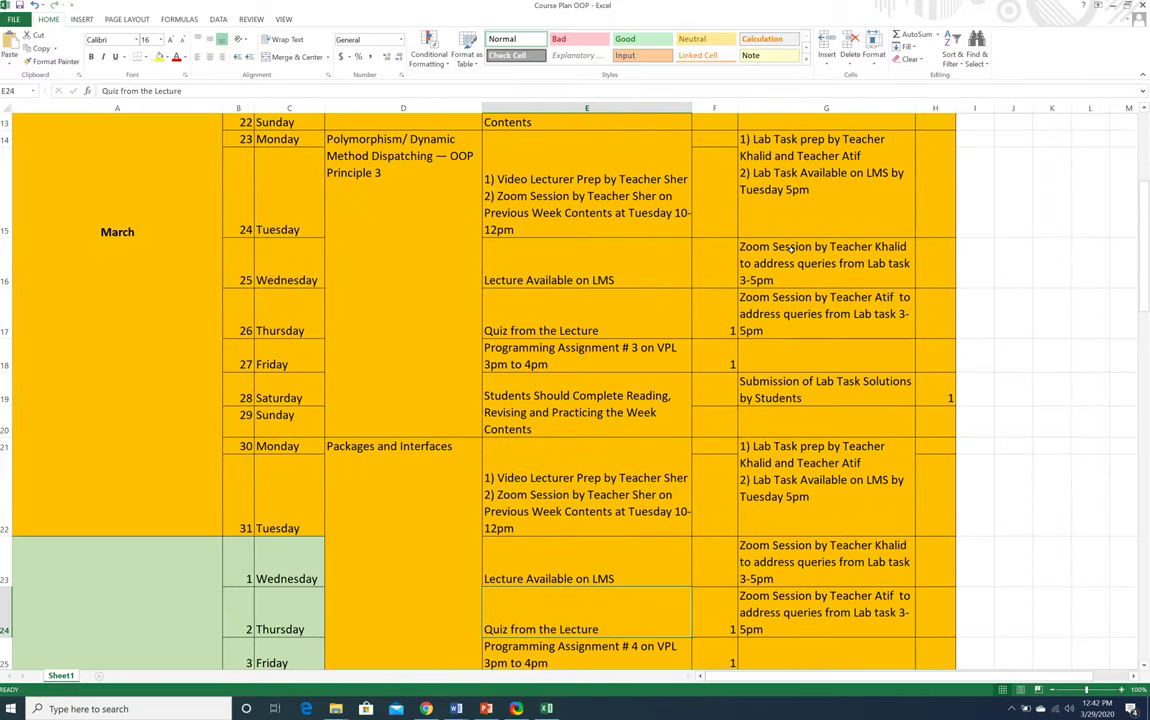
{"action": "left_click", "coordinate": [548, 650]}
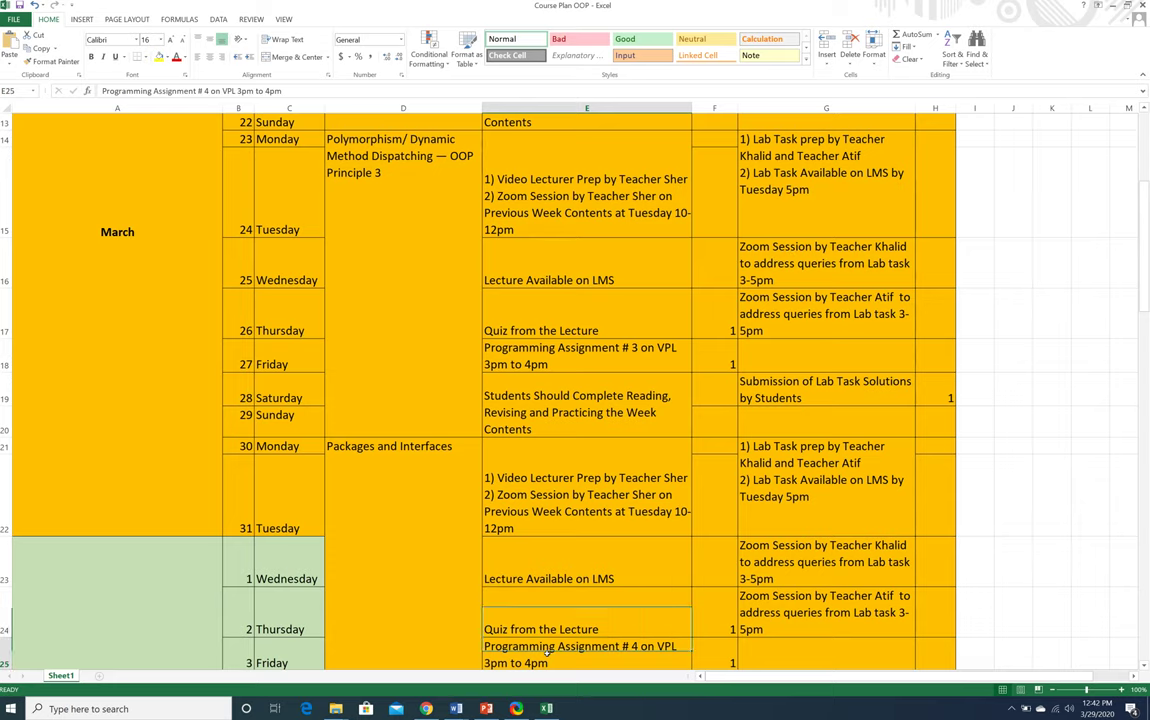
{"action": "scroll", "coordinate": [548, 650], "scroll_direction": "down", "scroll_amount": 1}
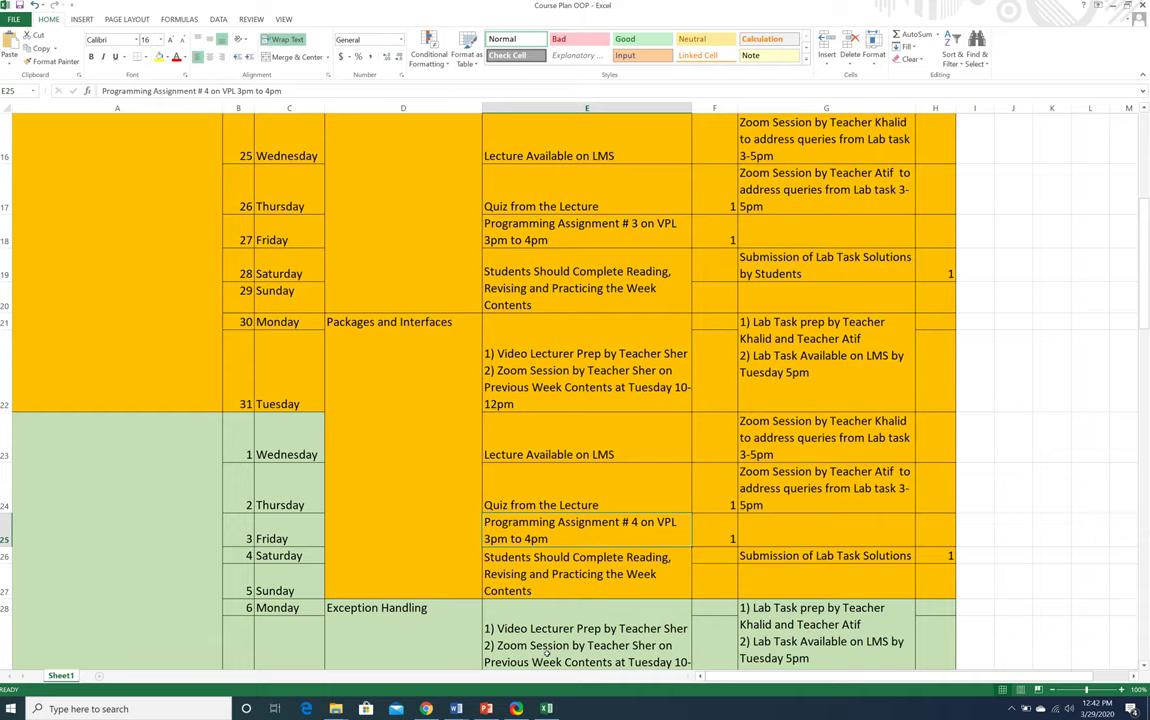
{"action": "left_click", "coordinate": [733, 538]}
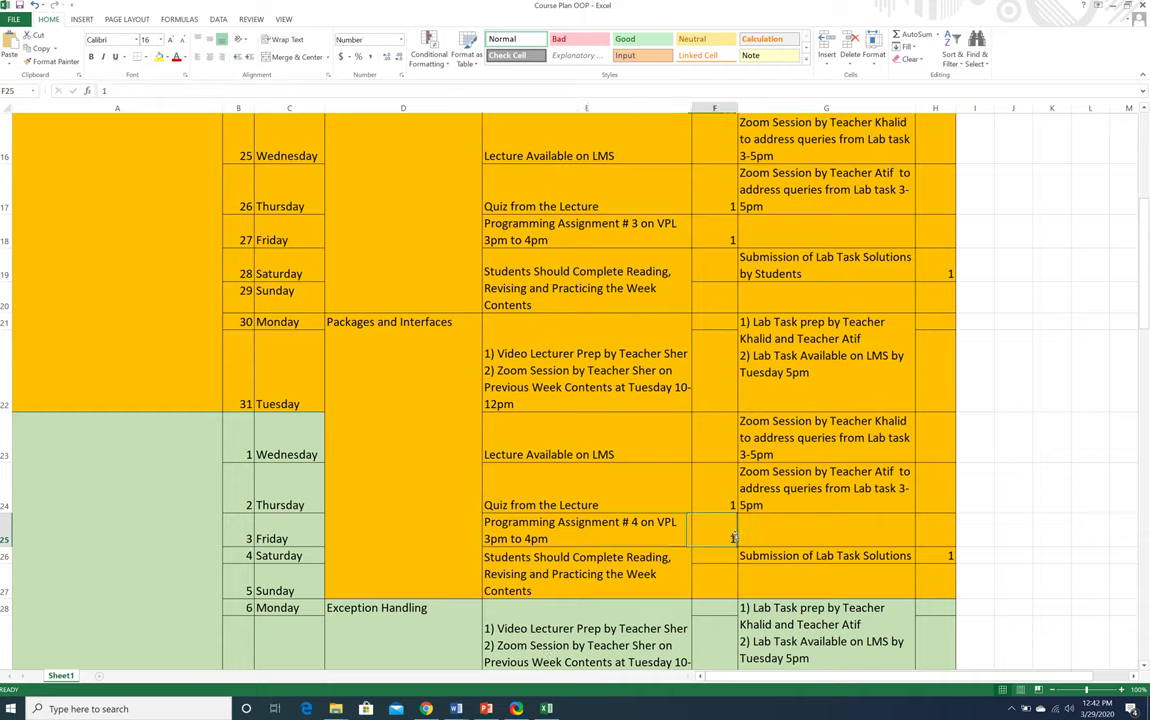
{"action": "left_click", "coordinate": [590, 566]}
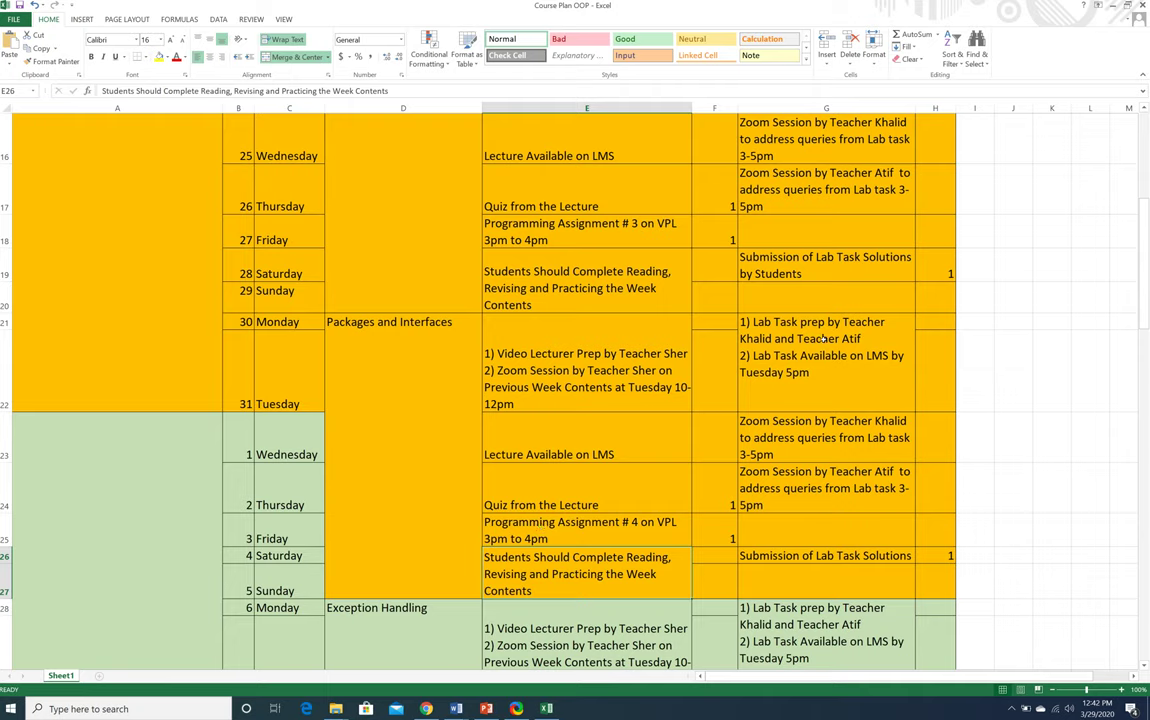
{"action": "left_click", "coordinate": [848, 340]}
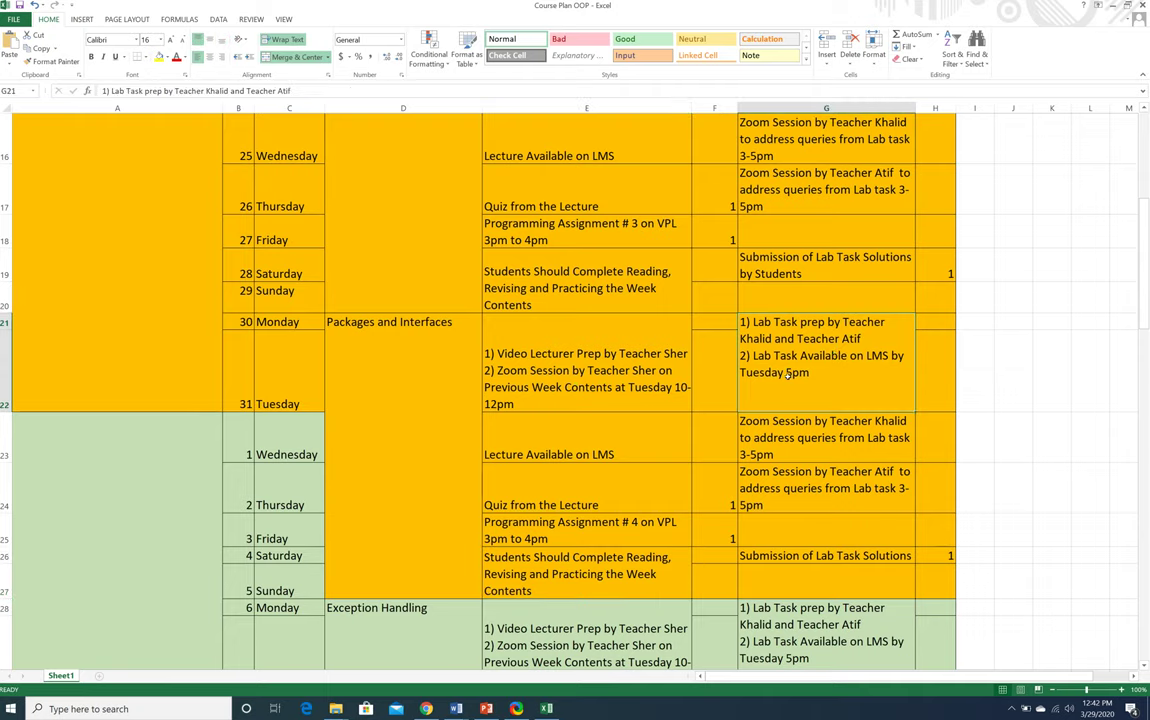
{"action": "left_click", "coordinate": [784, 448]}
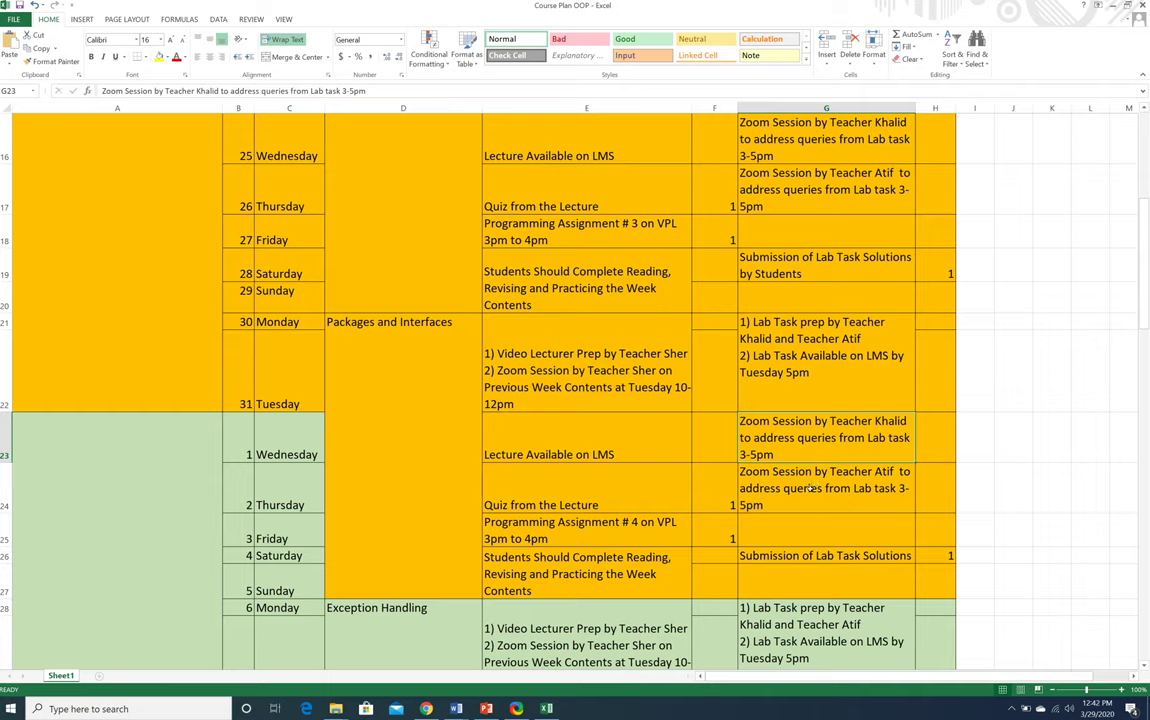
{"action": "left_click", "coordinate": [812, 488]}
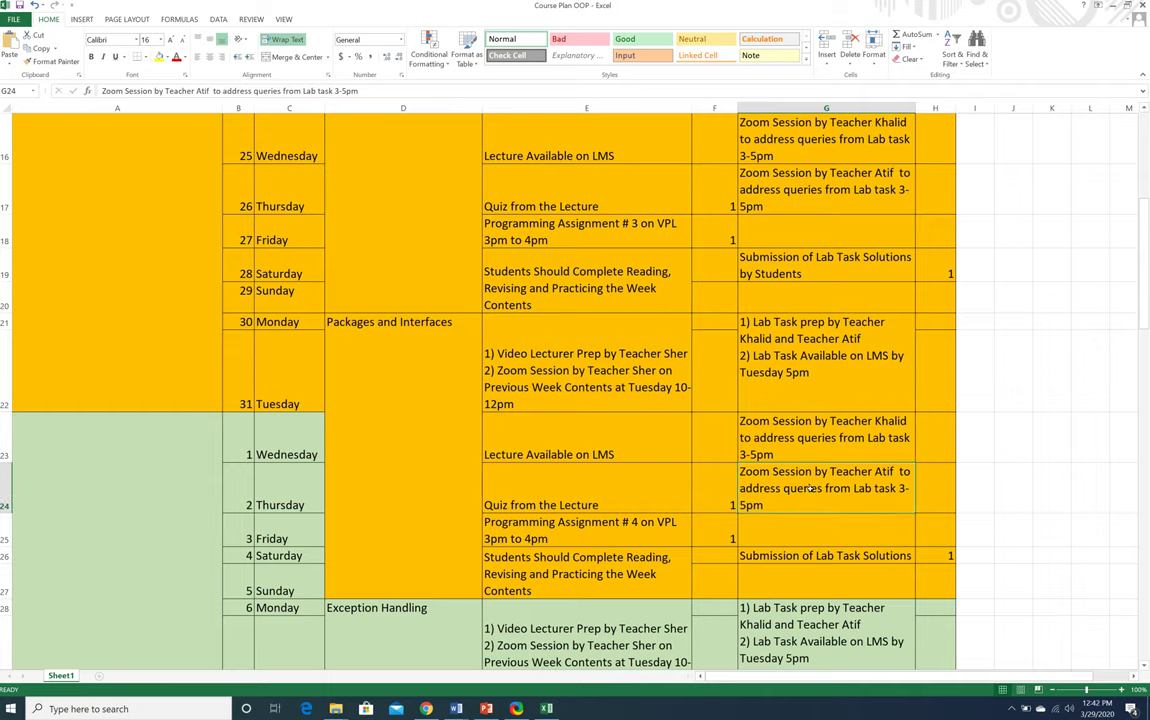
{"action": "left_click", "coordinate": [820, 421]}
{"action": "left_click", "coordinate": [798, 488]}
{"action": "left_click", "coordinate": [830, 360]}
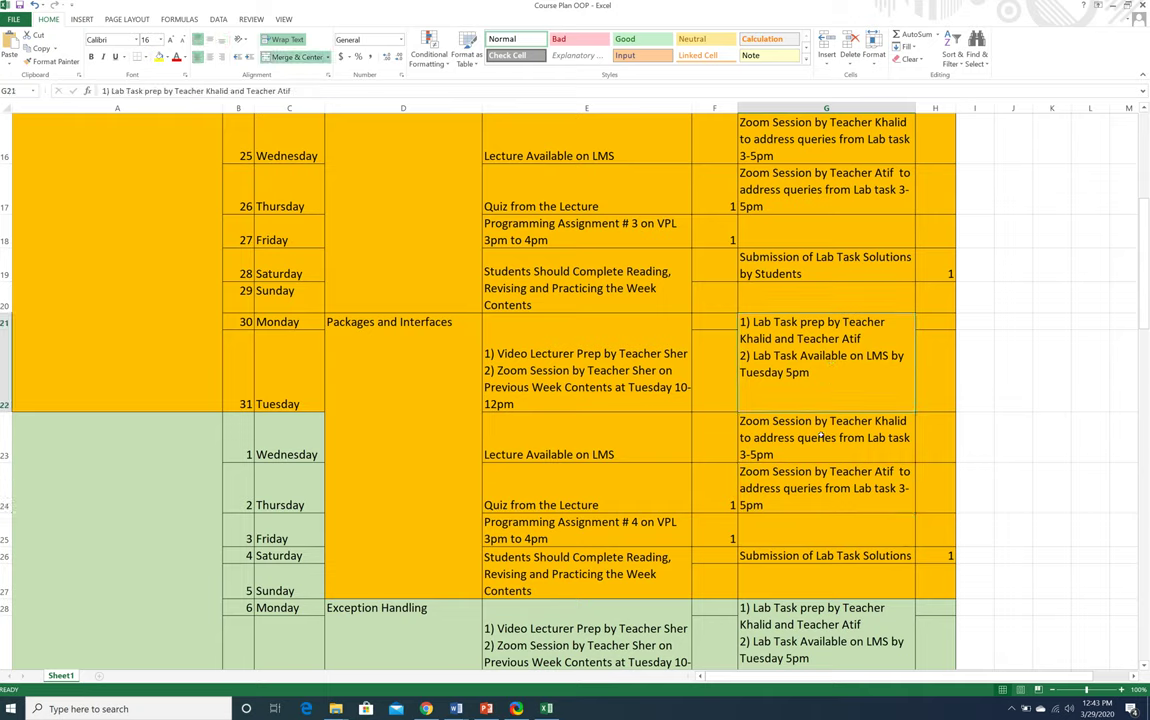
{"action": "left_click", "coordinate": [803, 559]}
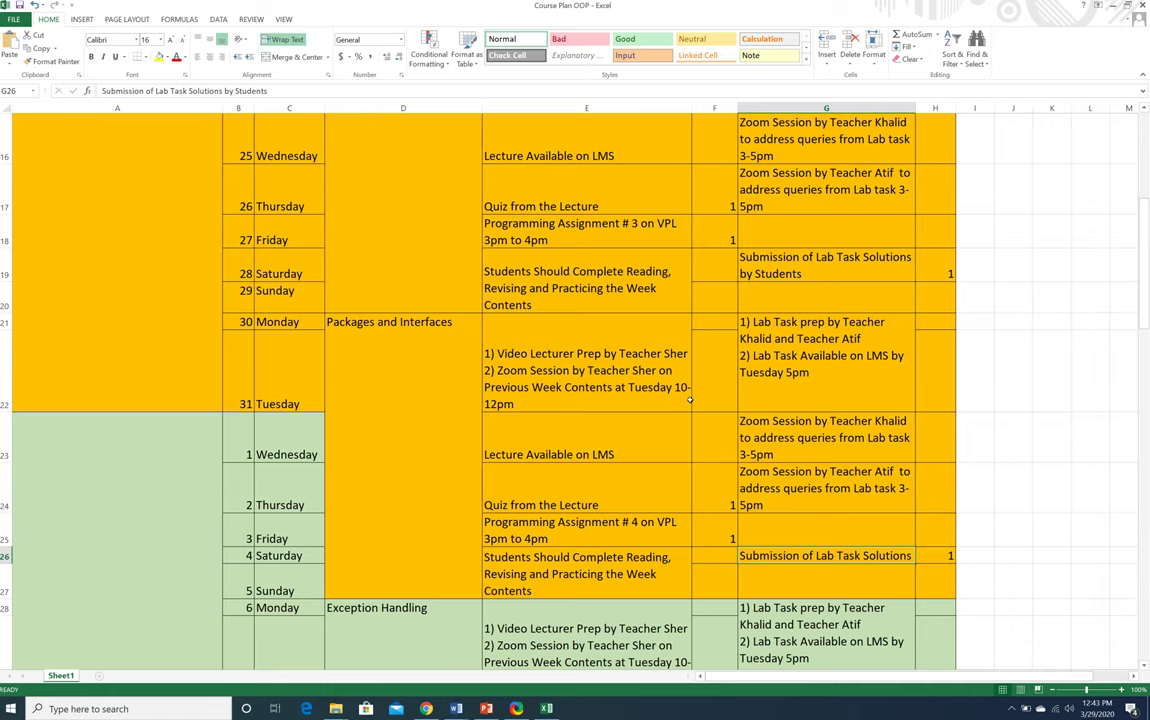
Point out the late-April Mid Exam in D44 and scroll through the April and May weeks
{"action": "scroll", "coordinate": [689, 400], "scroll_direction": "down", "scroll_amount": 5}
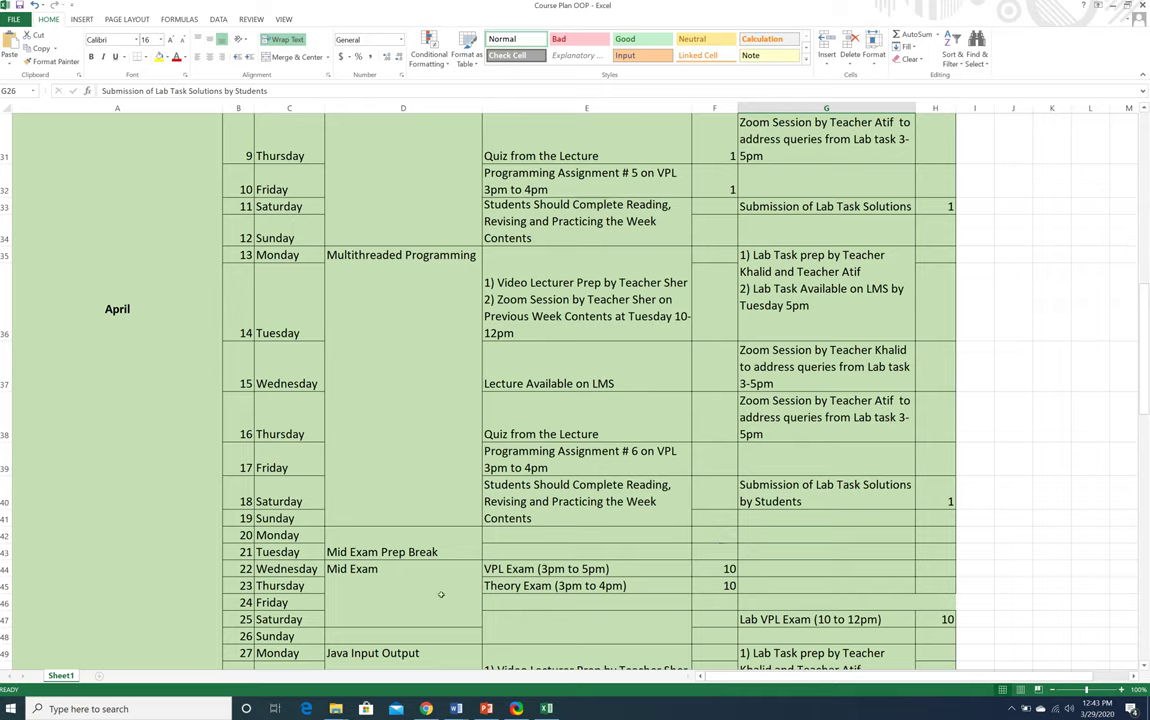
{"action": "left_click", "coordinate": [386, 570]}
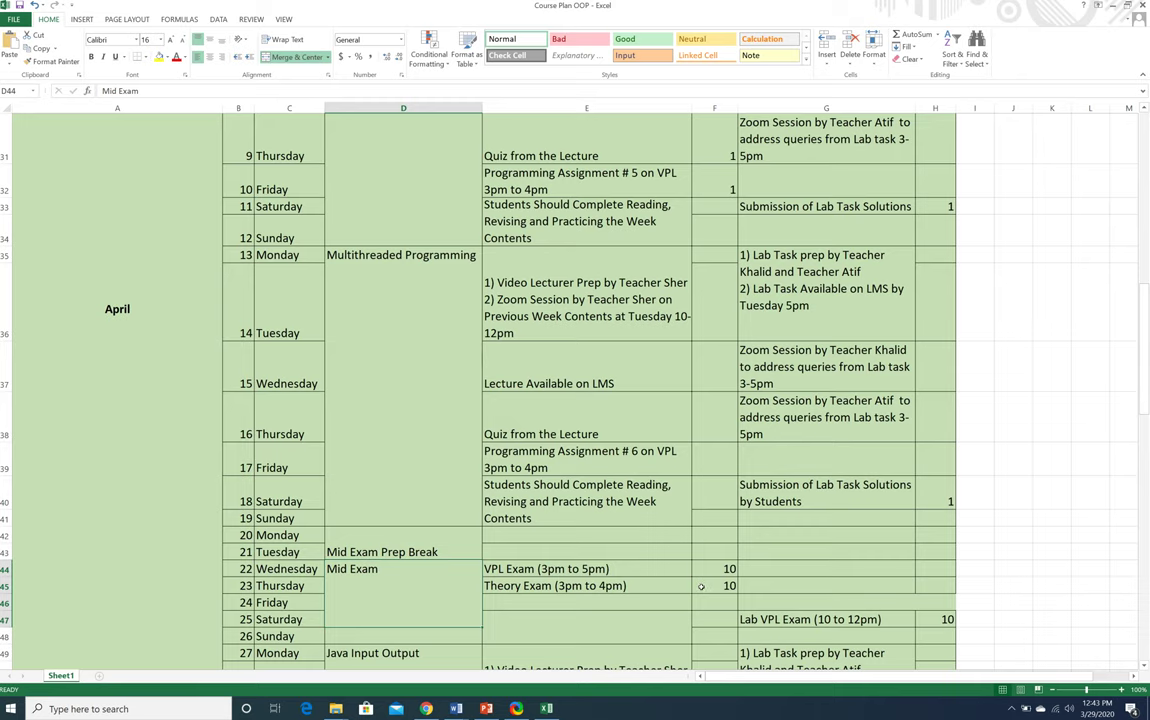
{"action": "scroll", "coordinate": [703, 585], "scroll_direction": "down", "scroll_amount": 3}
{"action": "scroll", "coordinate": [701, 587], "scroll_direction": "down", "scroll_amount": 3}
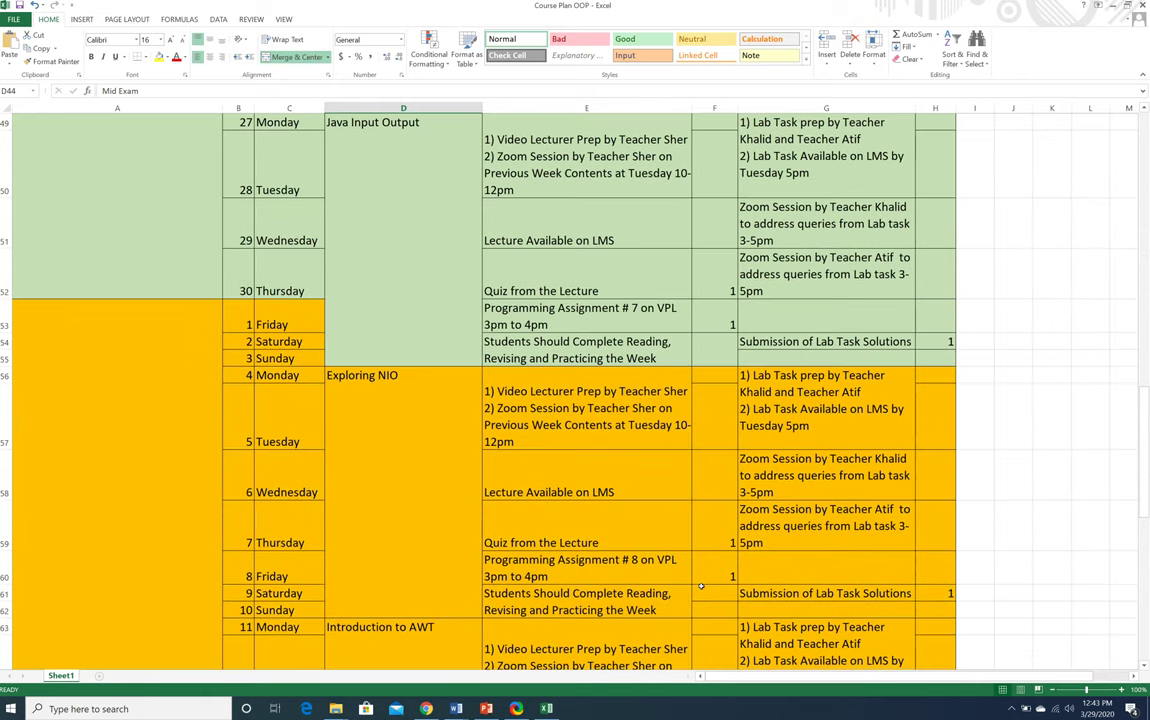
{"action": "scroll", "coordinate": [701, 586], "scroll_direction": "down", "scroll_amount": 4}
{"action": "scroll", "coordinate": [701, 586], "scroll_direction": "down", "scroll_amount": 4}
{"action": "scroll", "coordinate": [701, 586], "scroll_direction": "up", "scroll_amount": 15}
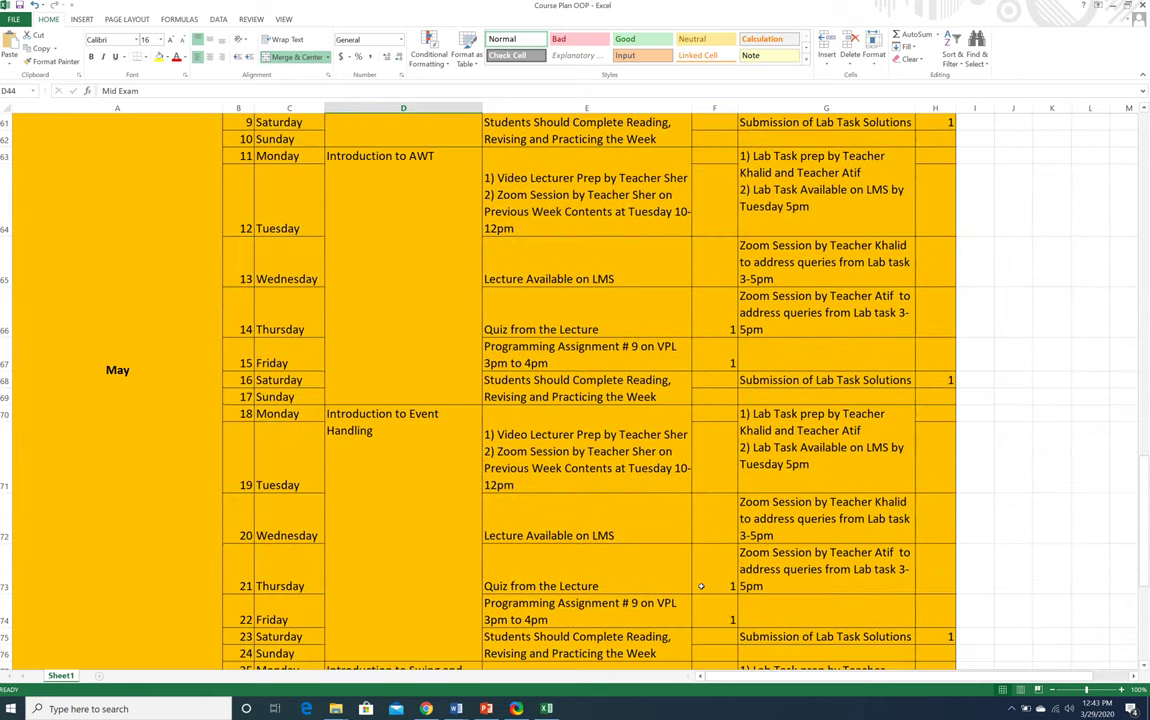
{"action": "scroll", "coordinate": [701, 586], "scroll_direction": "up", "scroll_amount": 8}
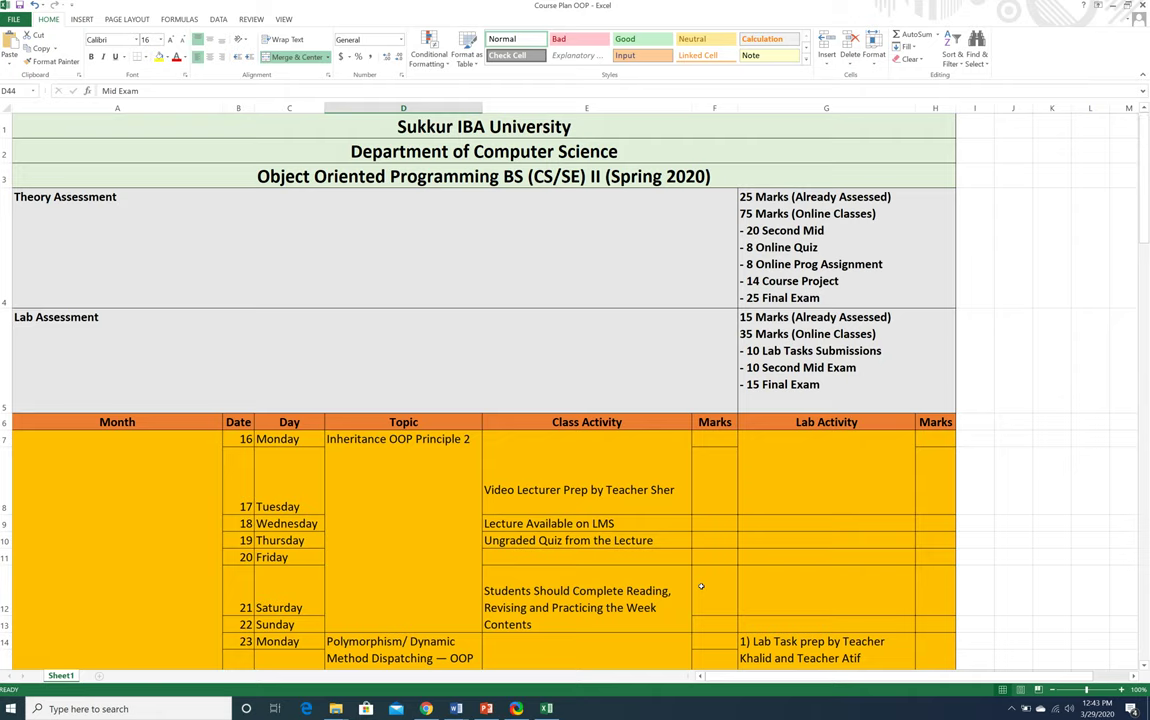
Switch to the Java course page in Chrome, then open Windows Start search
{"action": "key", "text": "alt+Tab"}
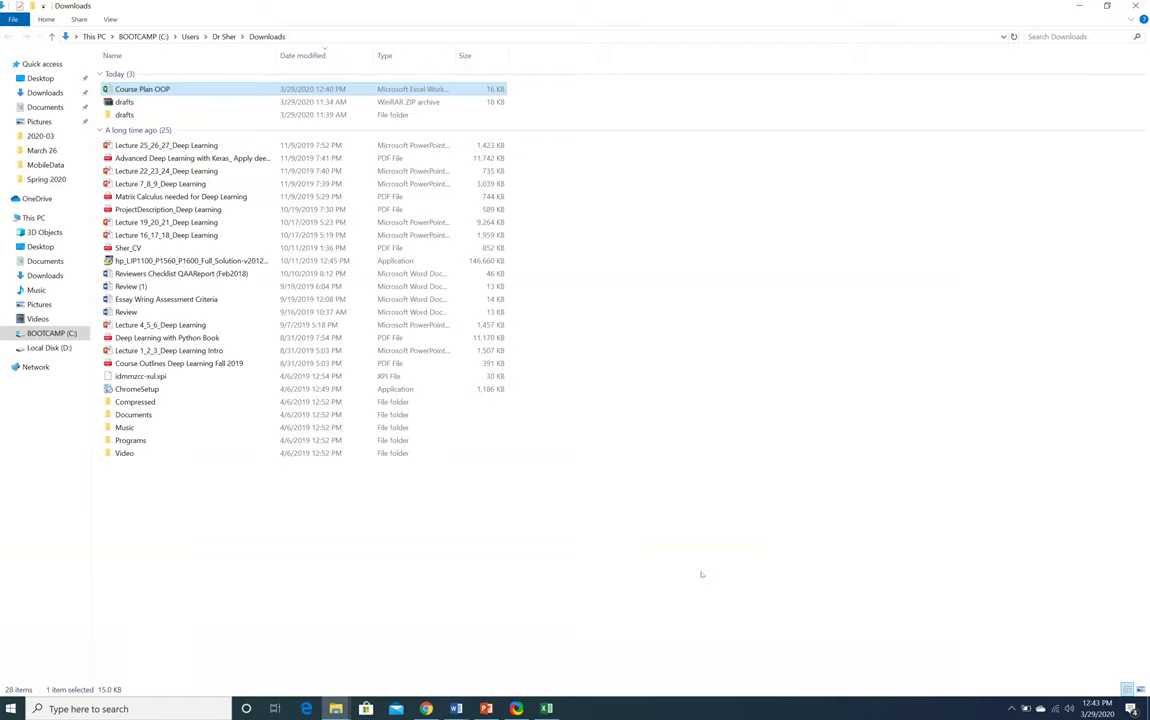
{"action": "key", "text": "alt+Tab"}
{"action": "key", "text": "alt+Tab"}
{"action": "key", "text": "alt+Tab"}
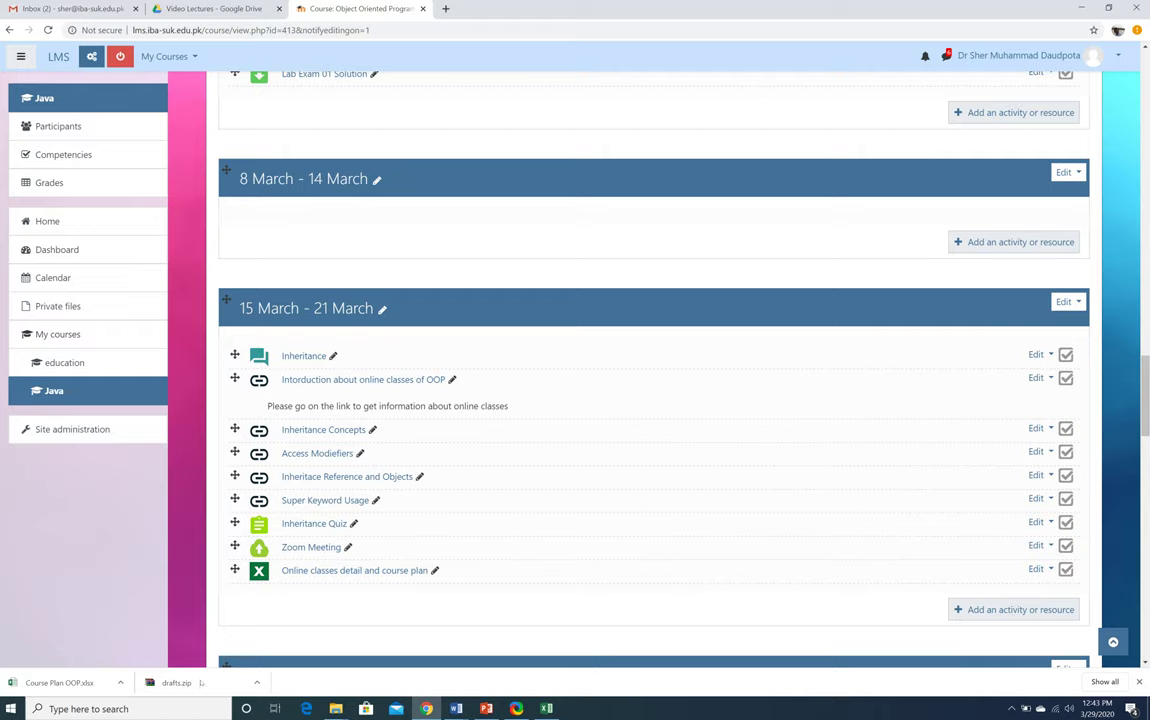
{"action": "key", "text": "super"}
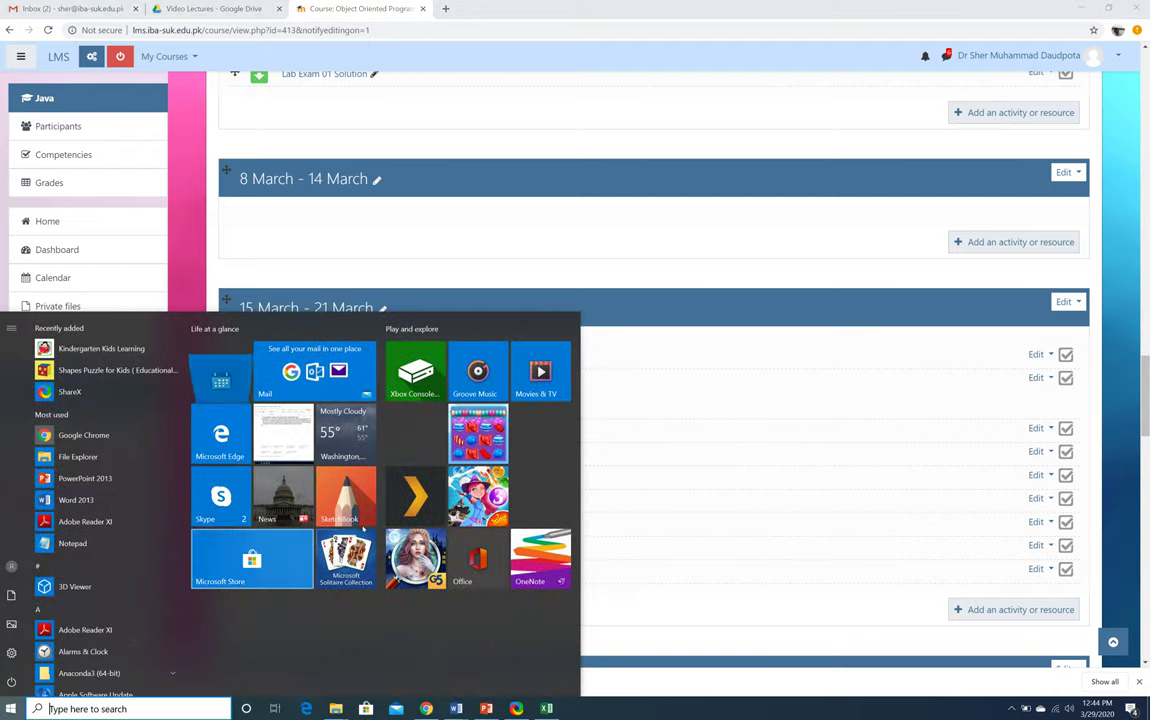
Launch Notepad from the Start search and type the instructor's e-mail address on the first line
{"action": "type", "text": "notepad"}
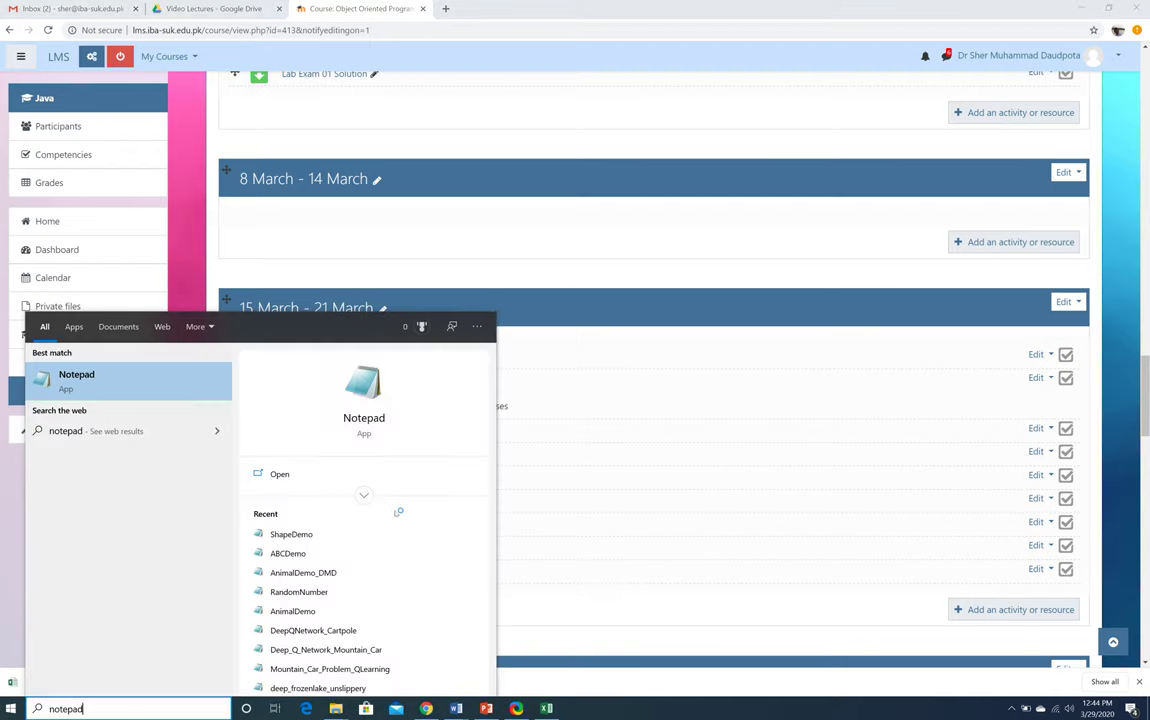
{"action": "key", "text": "Return"}
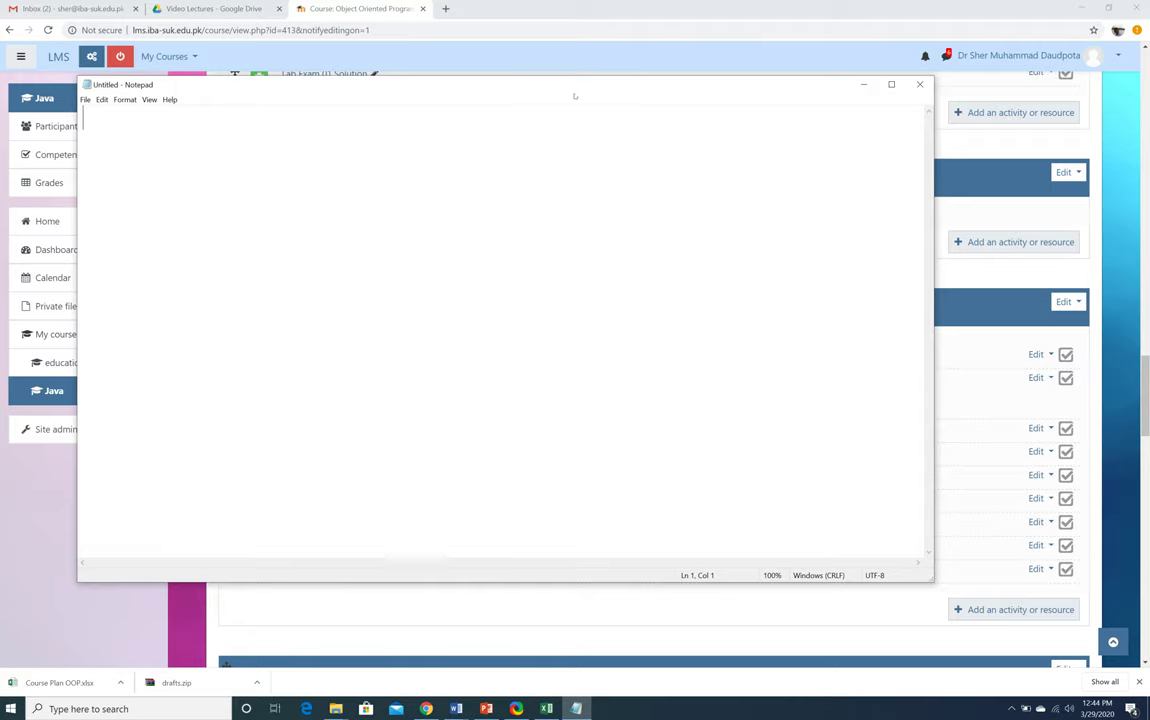
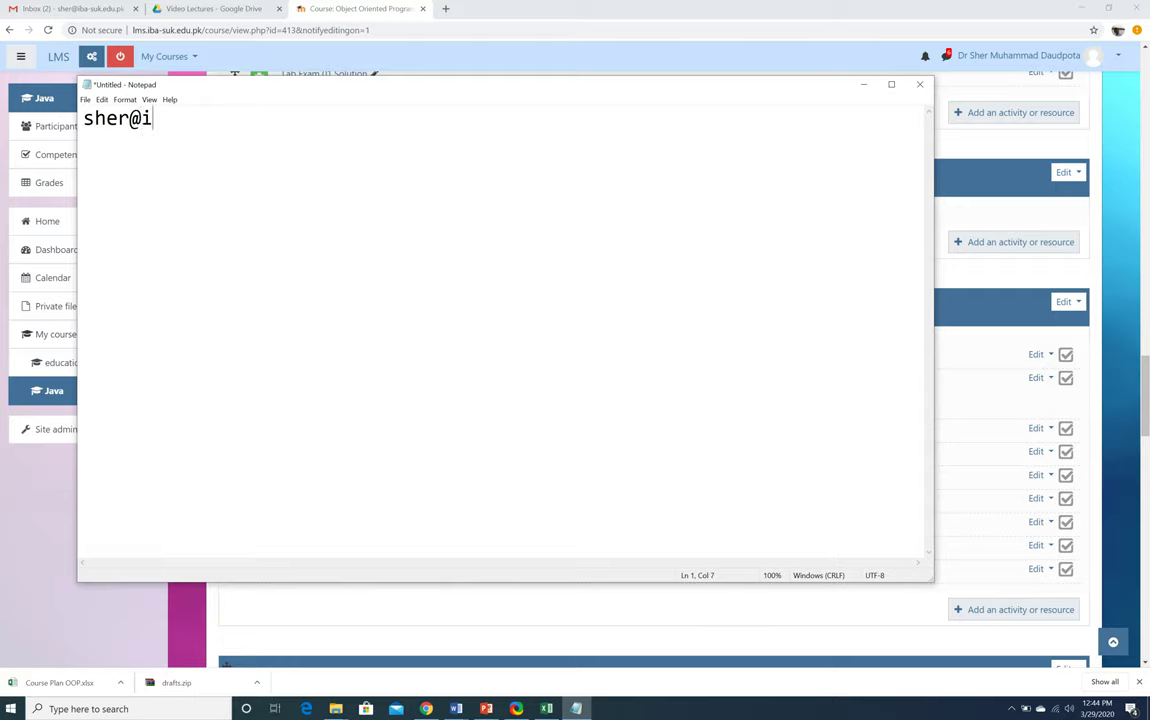
{"action": "key", "text": "Return"}
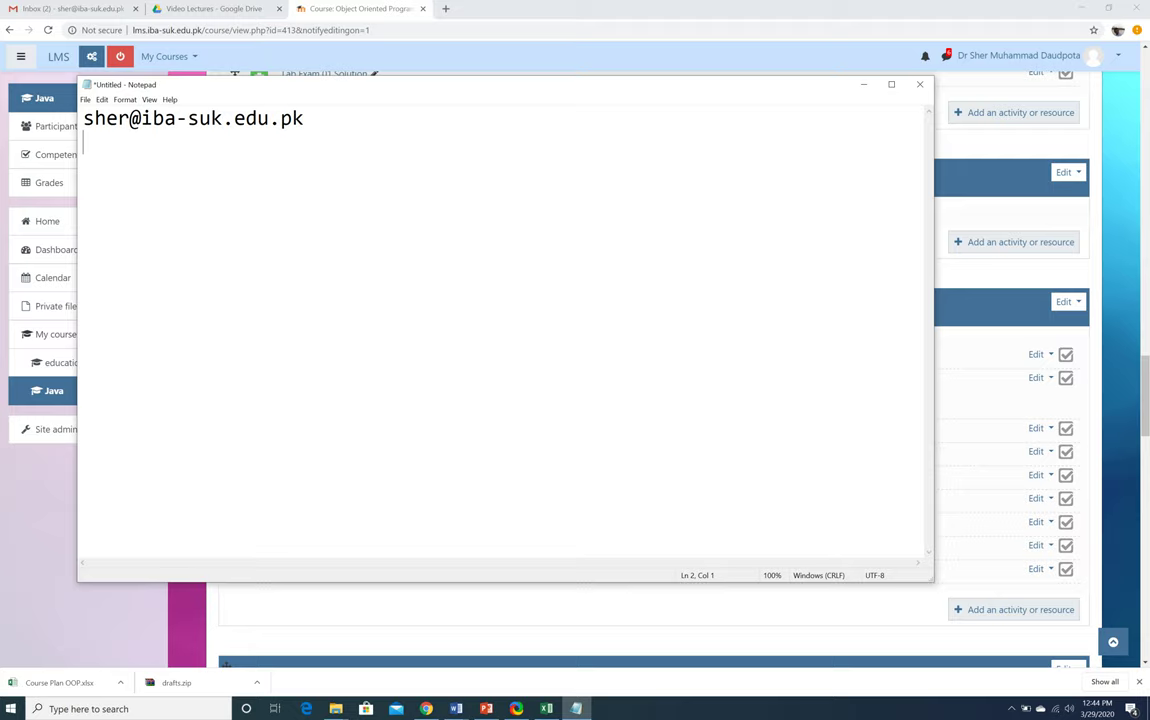
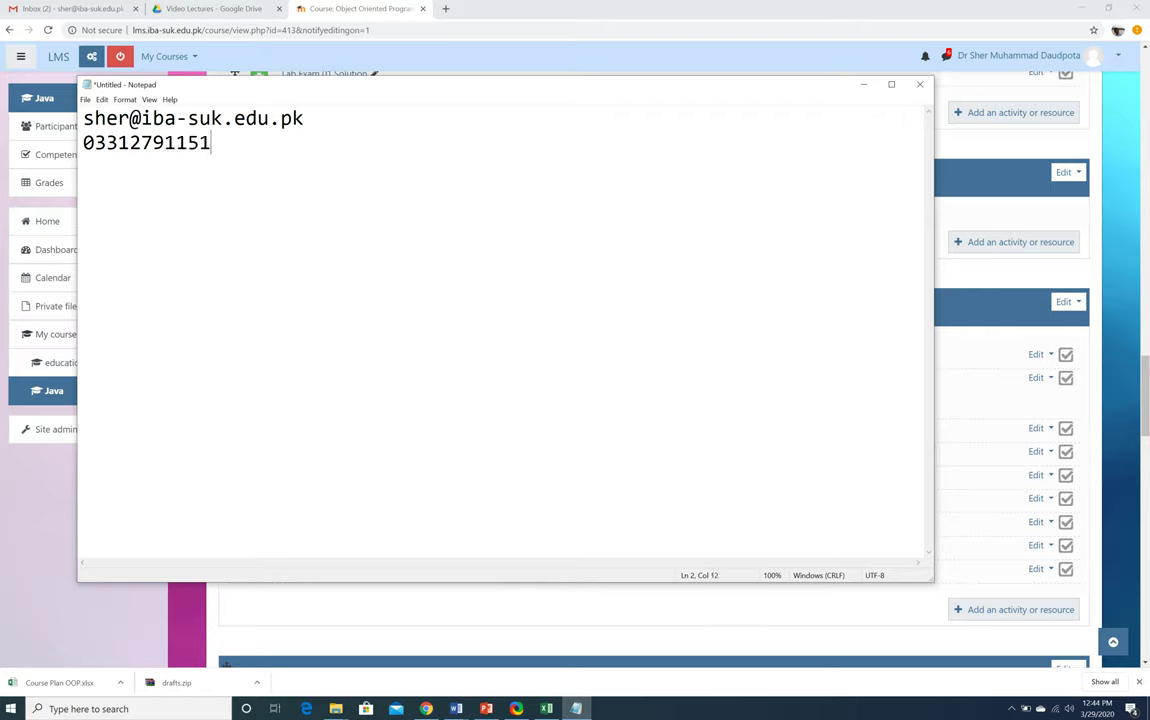
Add the instructor's phone number on the next line, then close Notepad choosing Don't Save
{"action": "key", "text": "Return"}
{"action": "left_click", "coordinate": [920, 84]}
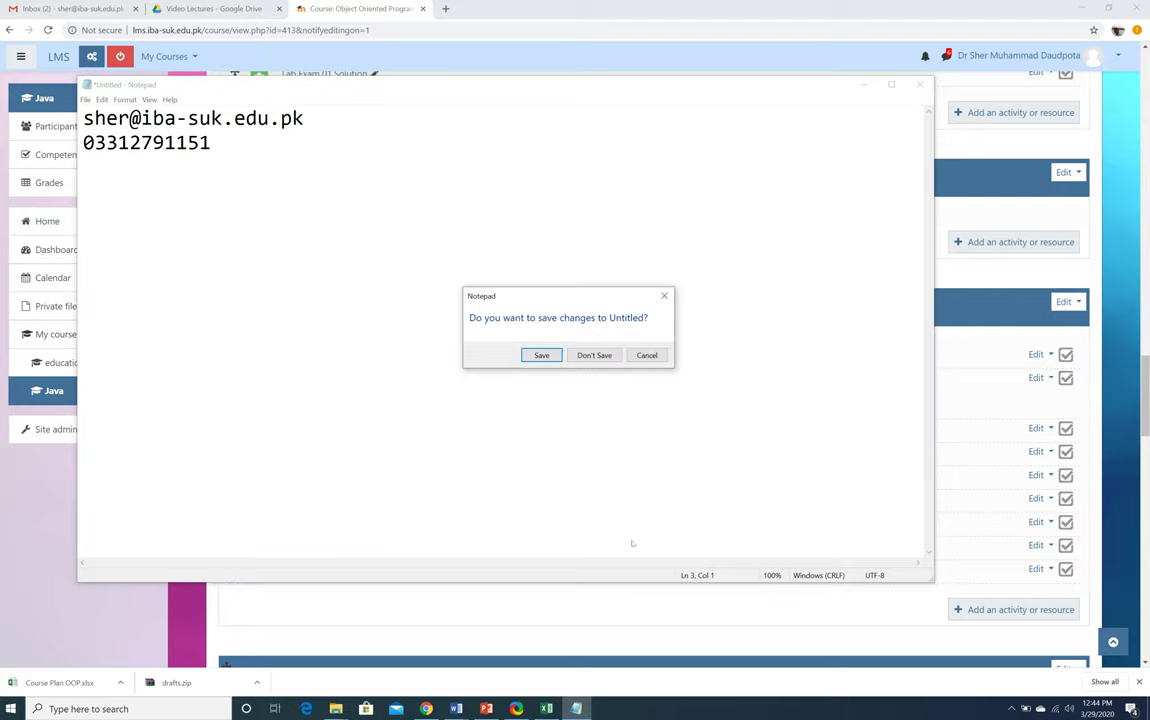
{"action": "left_click", "coordinate": [594, 355]}
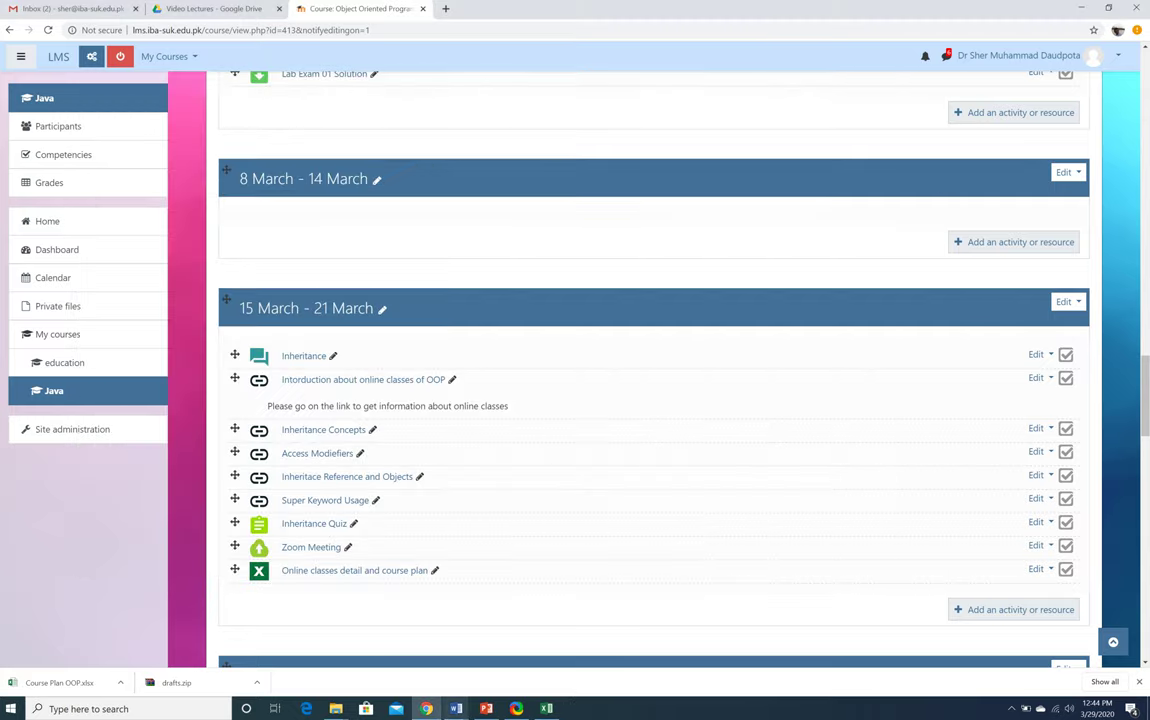